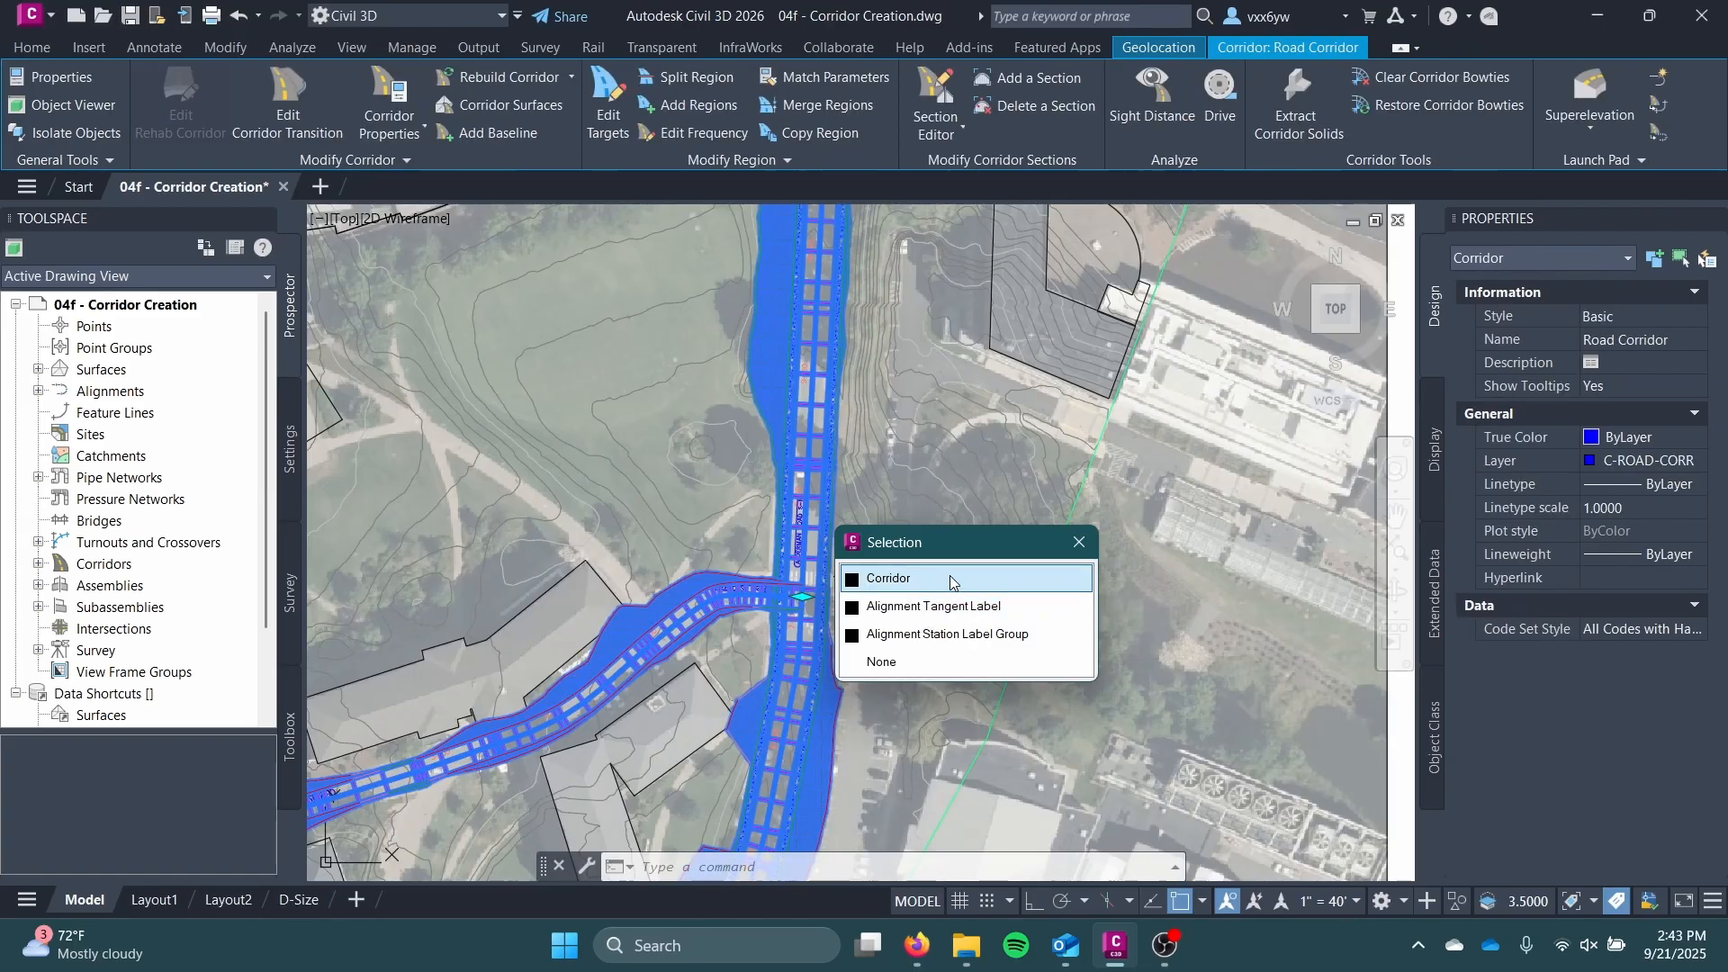
Step: Open the Road Corridor in a maximized Object Viewer window
left_click(949, 577)
right_click(780, 397)
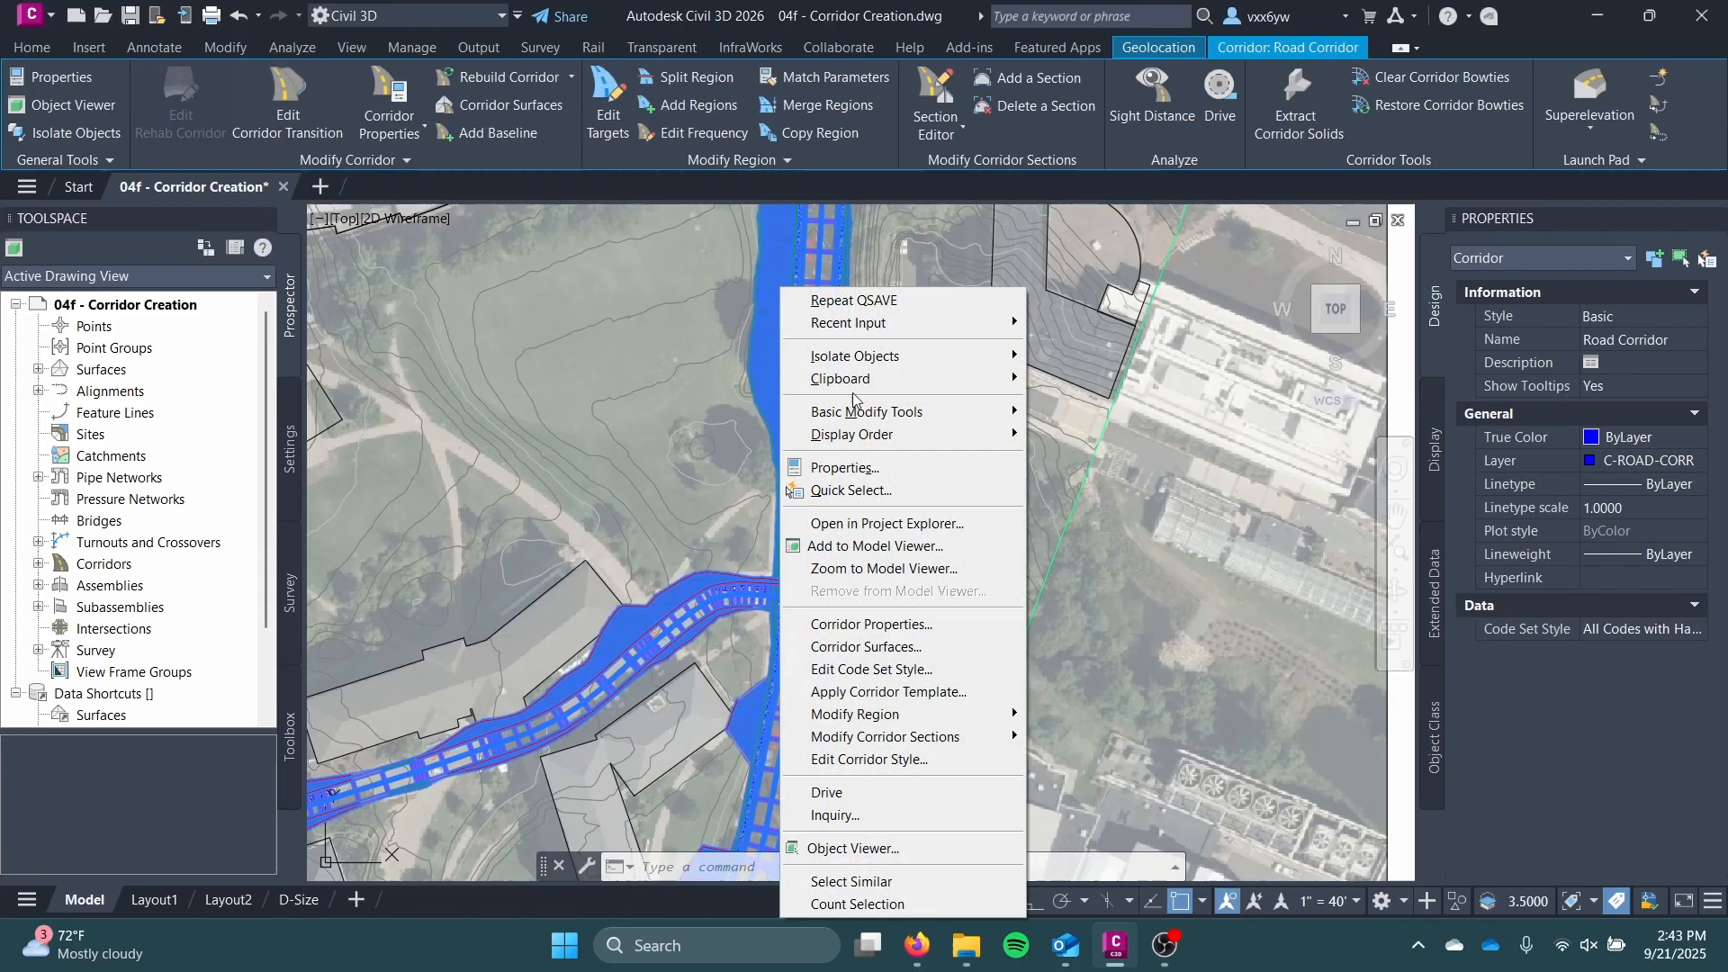
left_click(864, 541)
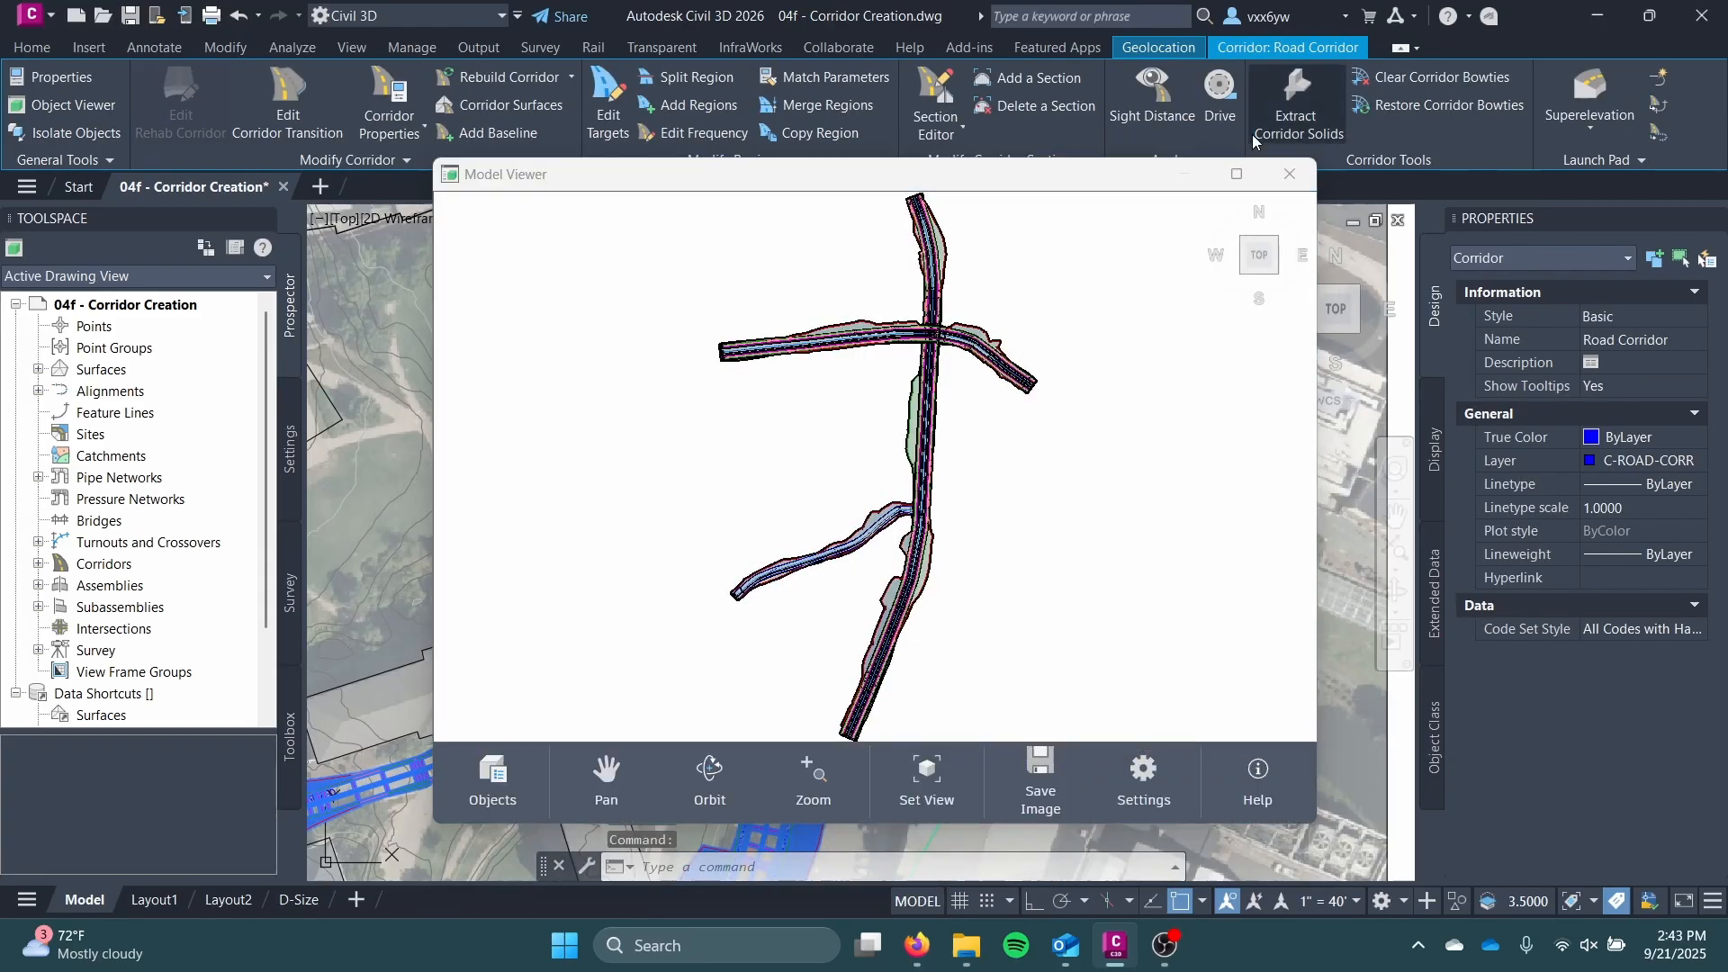
left_click(1238, 174)
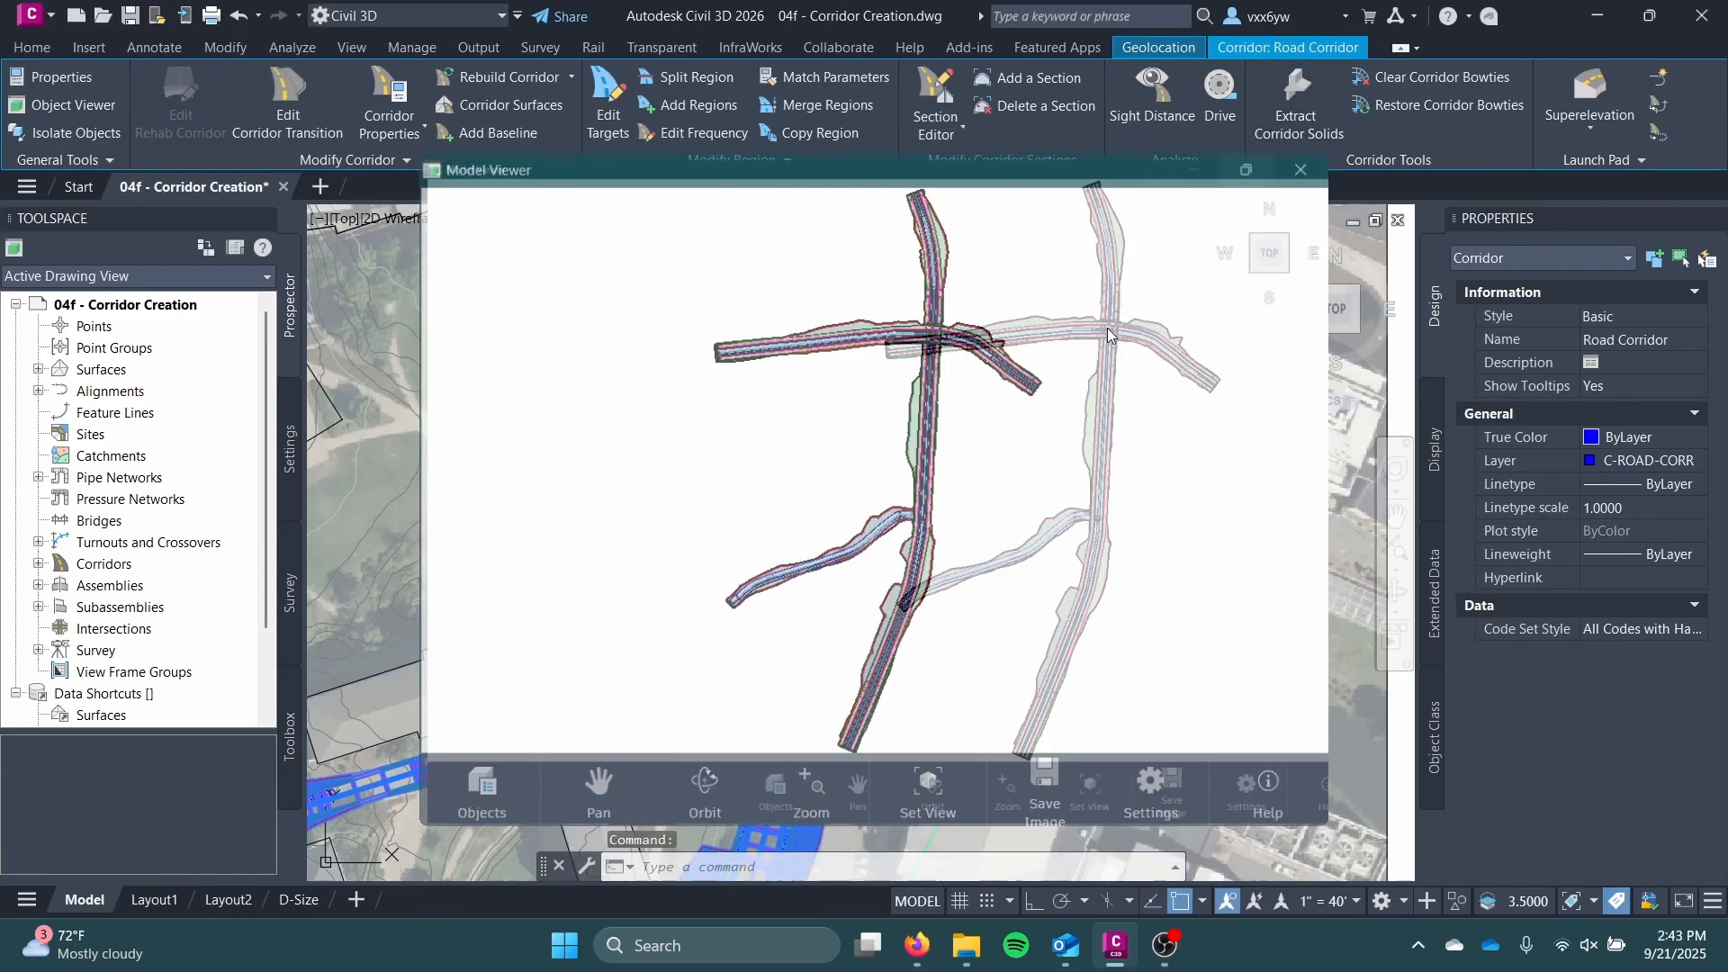
Step: Examine the 3D corridor where the Treehouse Drive end meets Alderman Road, including the vertical shaft below it, and close the viewer
left_click_drag(878, 502, 954, 490)
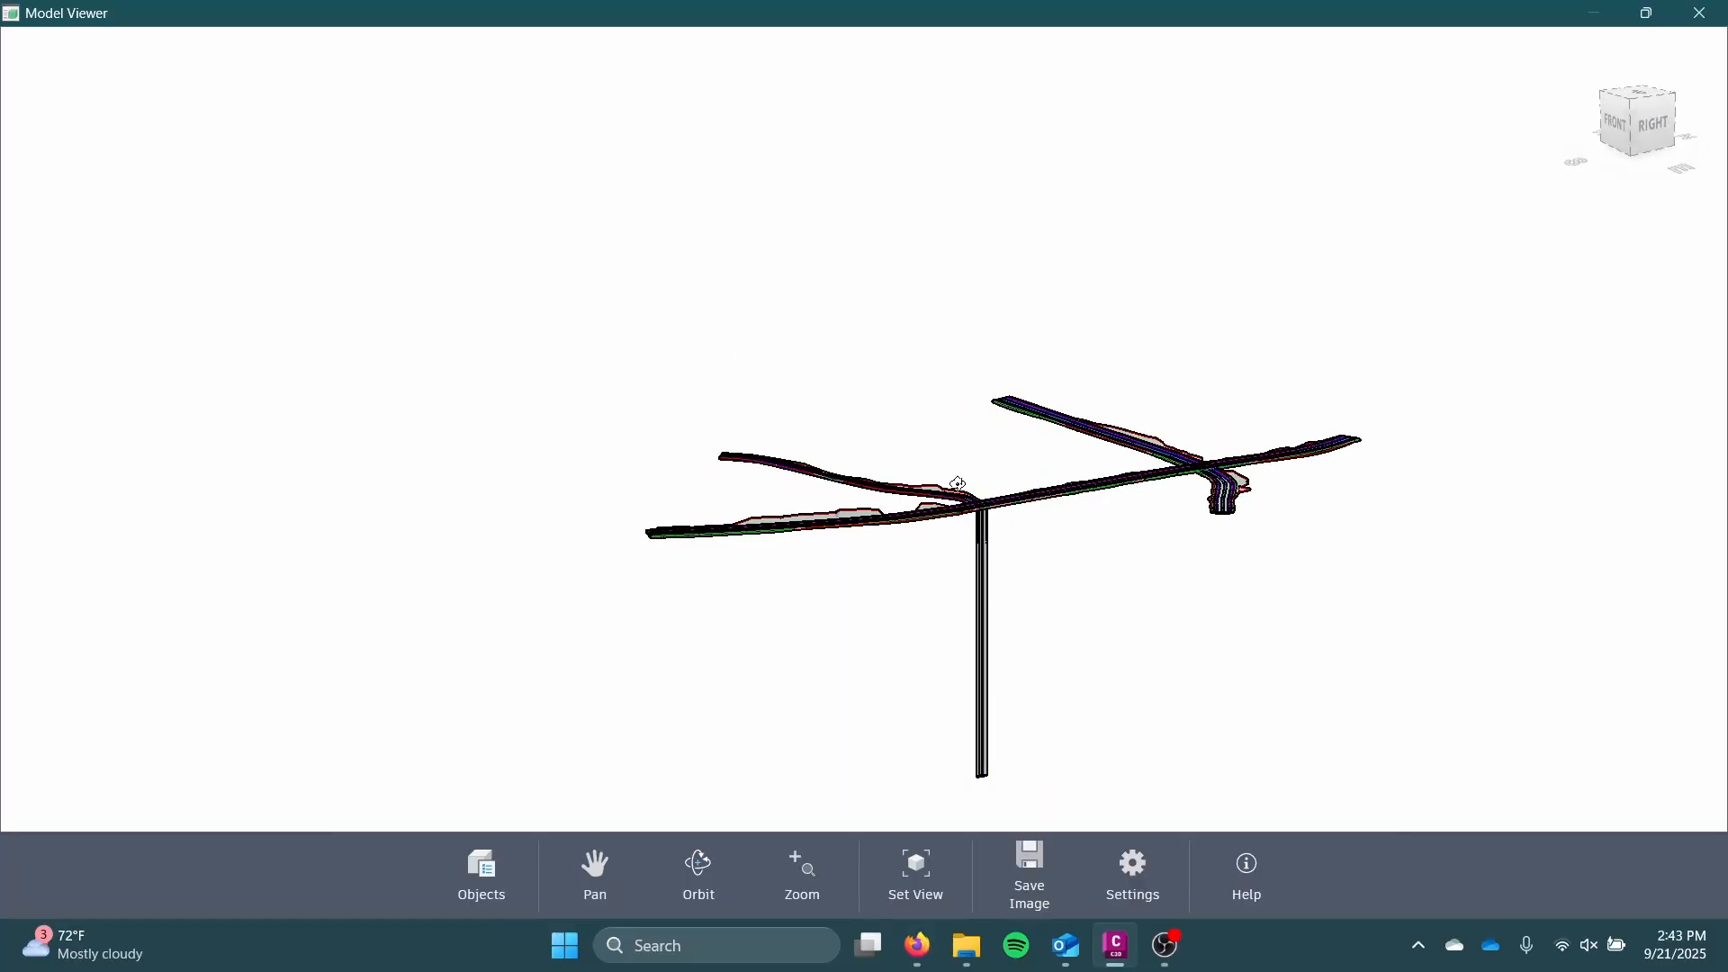
scroll(1129, 468, "up", 5)
scroll(1089, 475, "down", 5)
left_click_drag(1113, 612, 1151, 653)
middle_click_drag(1111, 671, 1224, 130)
scroll(879, 405, "down", 3)
left_click_drag(879, 406, 972, 651)
scroll(953, 429, "up", 8)
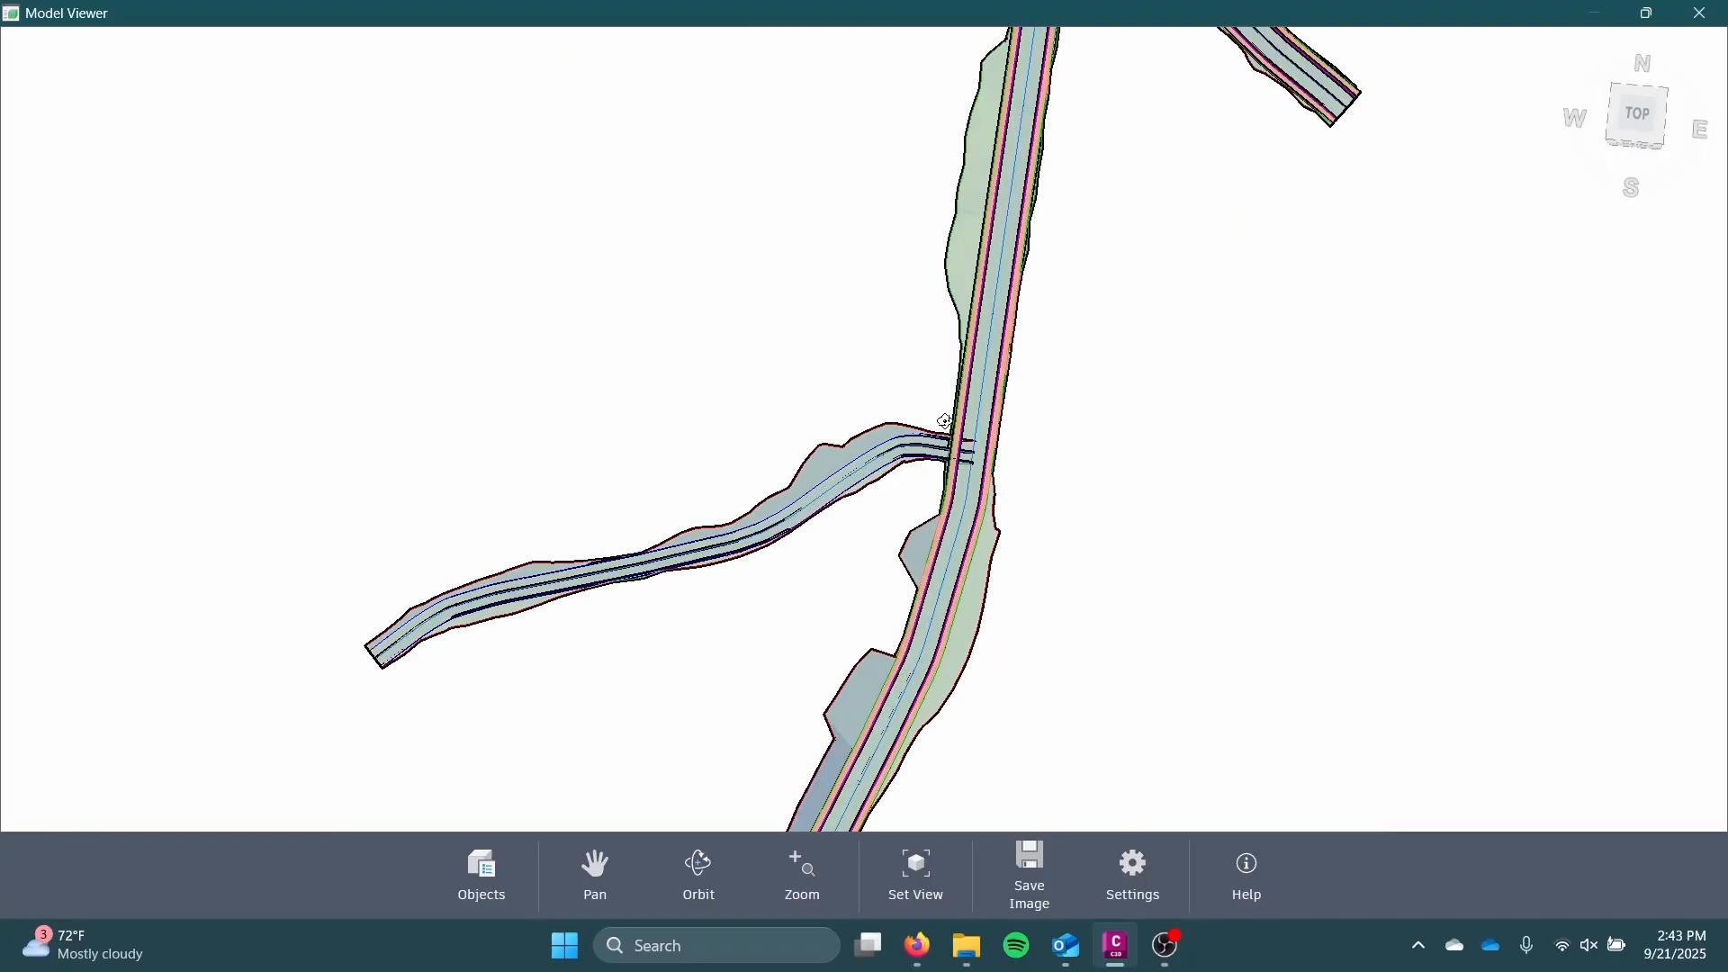
left_click_drag(984, 495, 901, 360)
middle_click_drag(1072, 691, 970, 230)
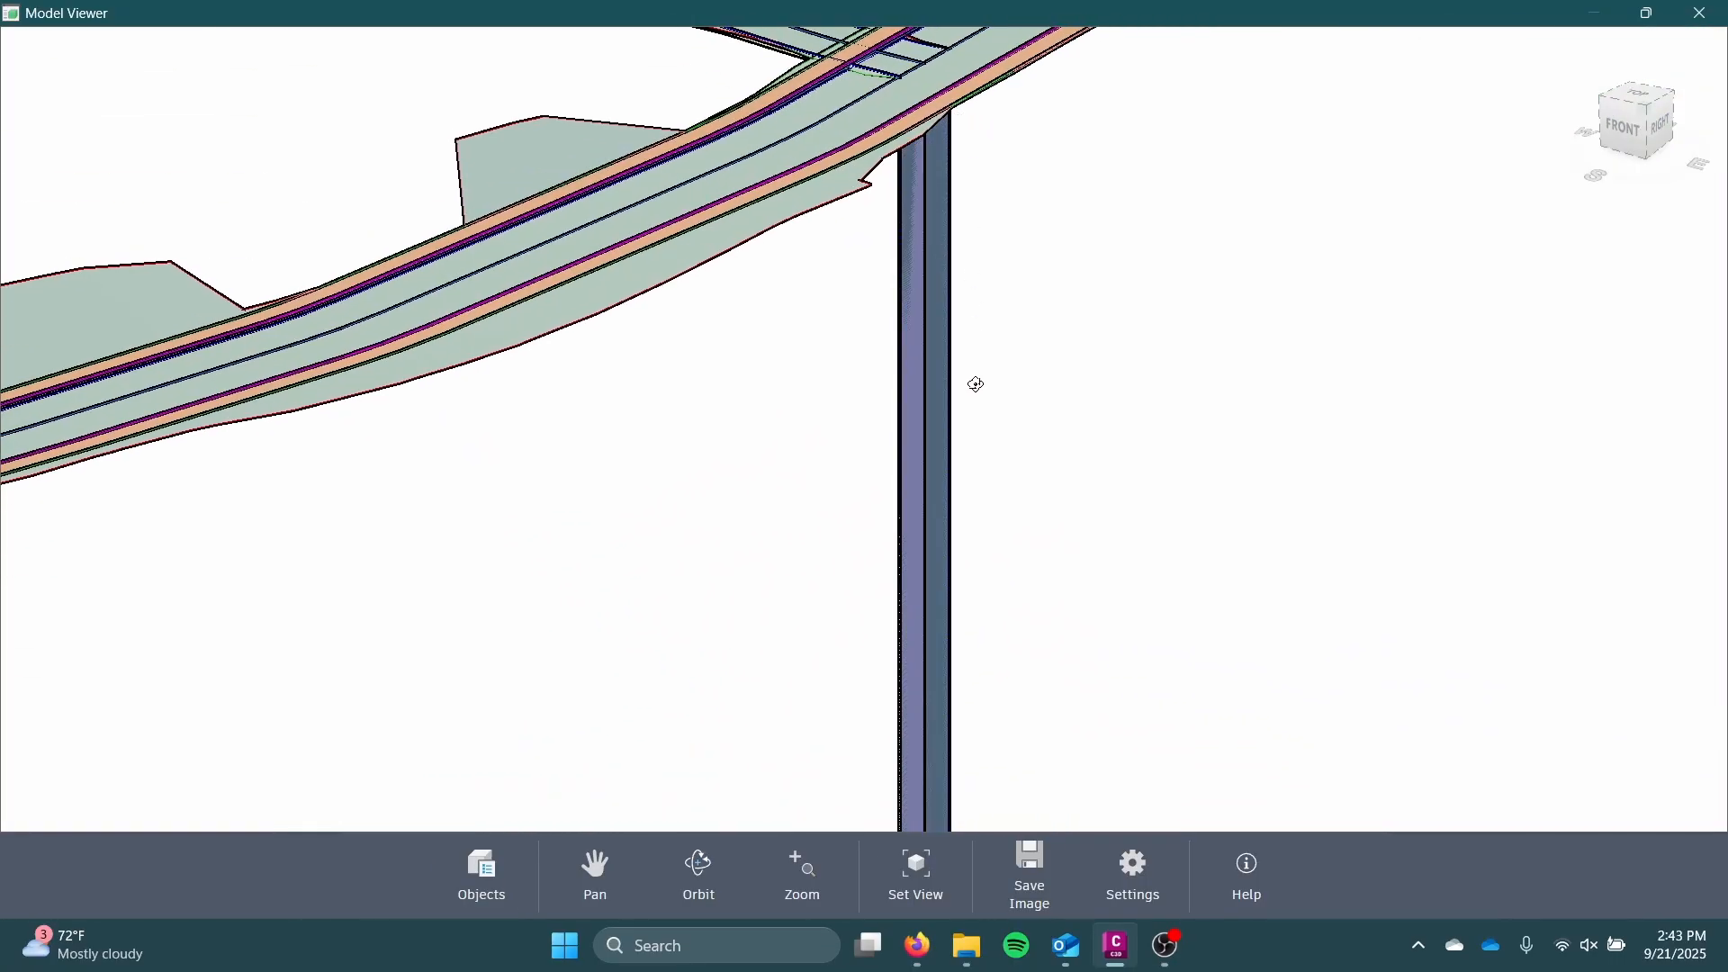
scroll(975, 384, "down", 4)
left_click_drag(969, 386, 928, 439)
middle_click_drag(928, 439, 901, 205)
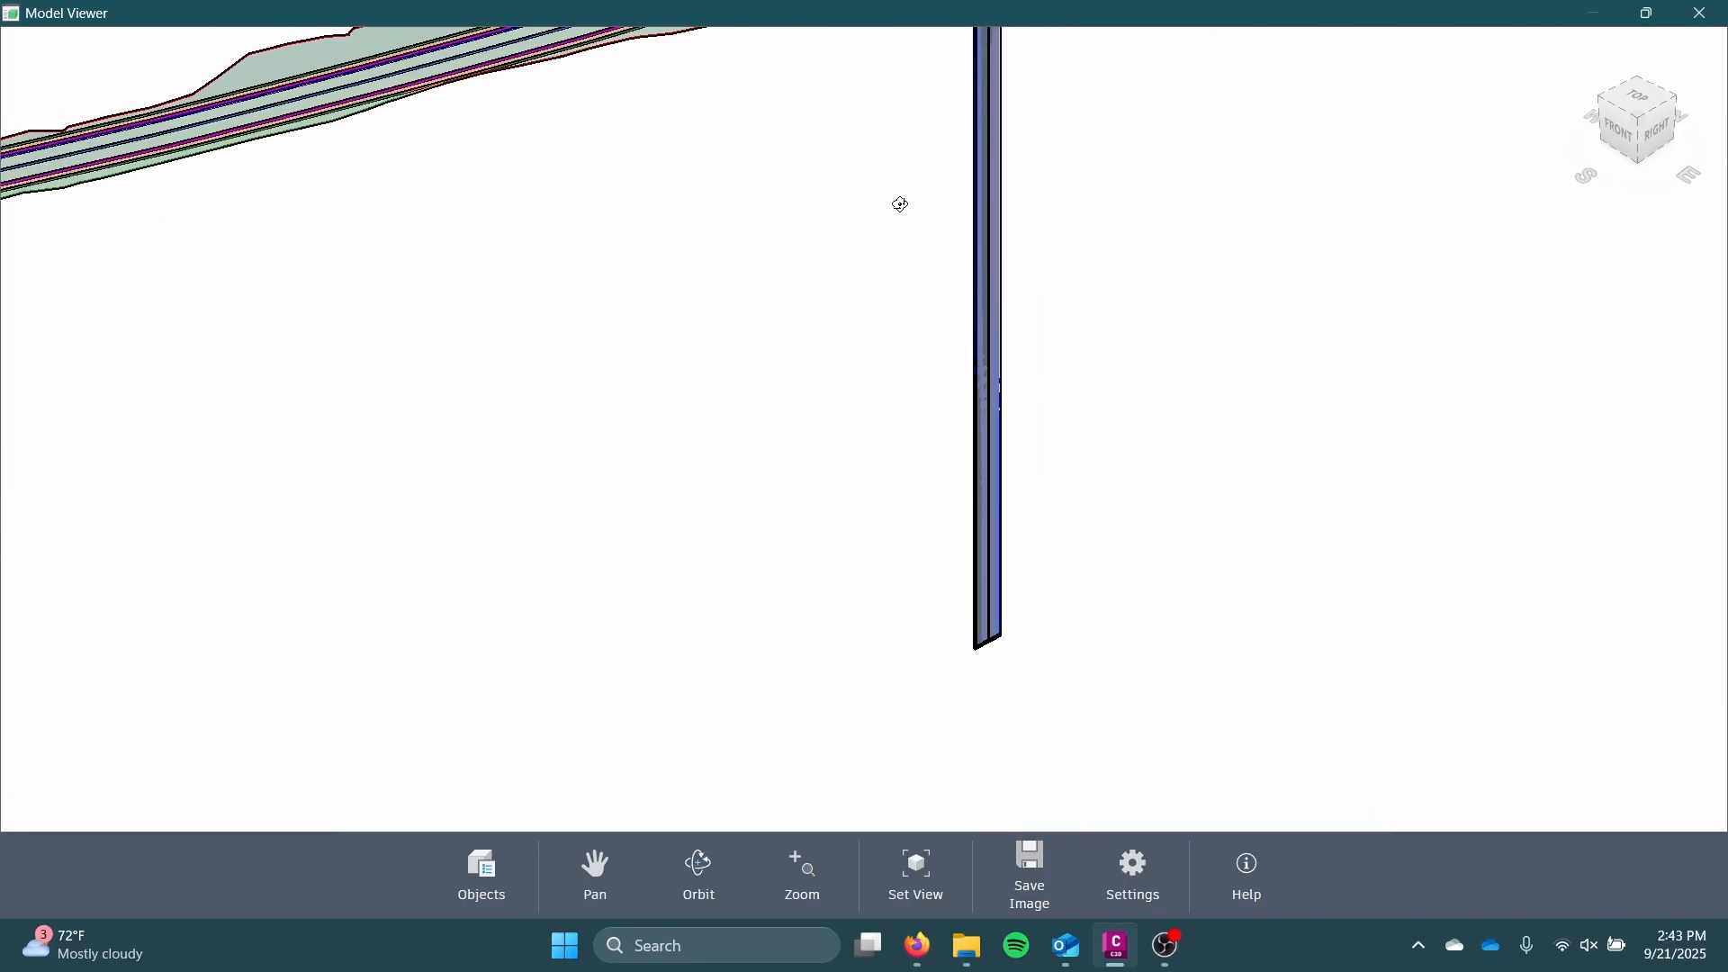
left_click_drag(920, 109, 947, 128)
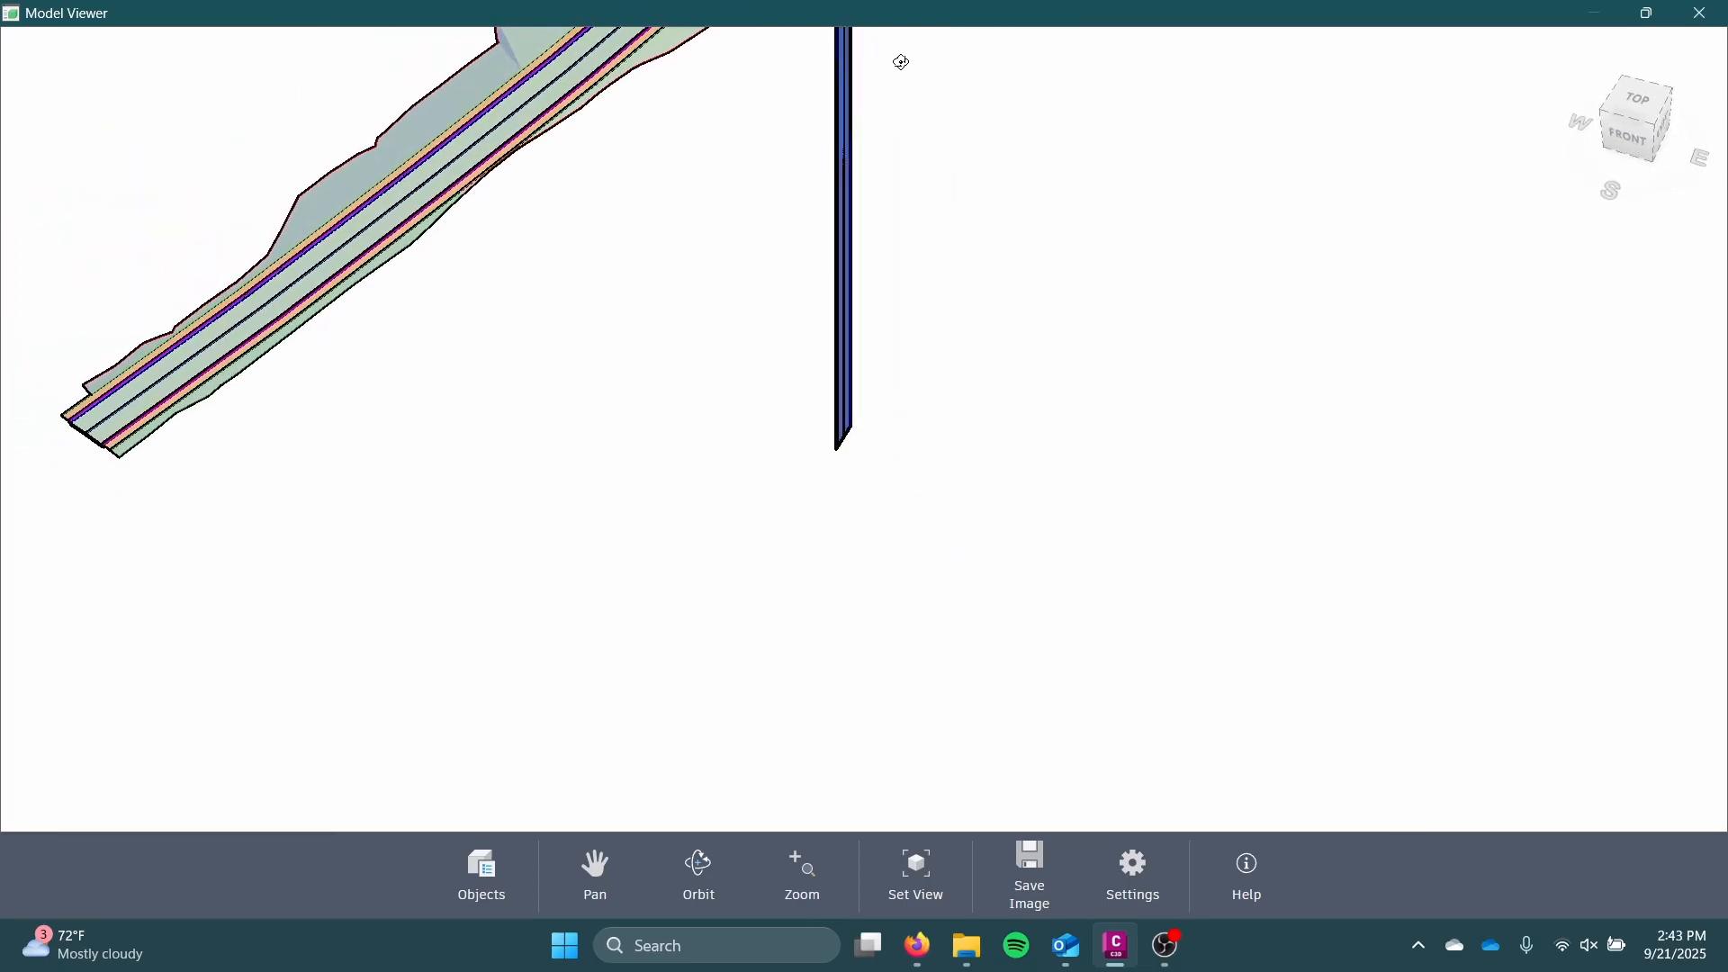
middle_click_drag(900, 62, 911, 566)
scroll(855, 235, "up", 6)
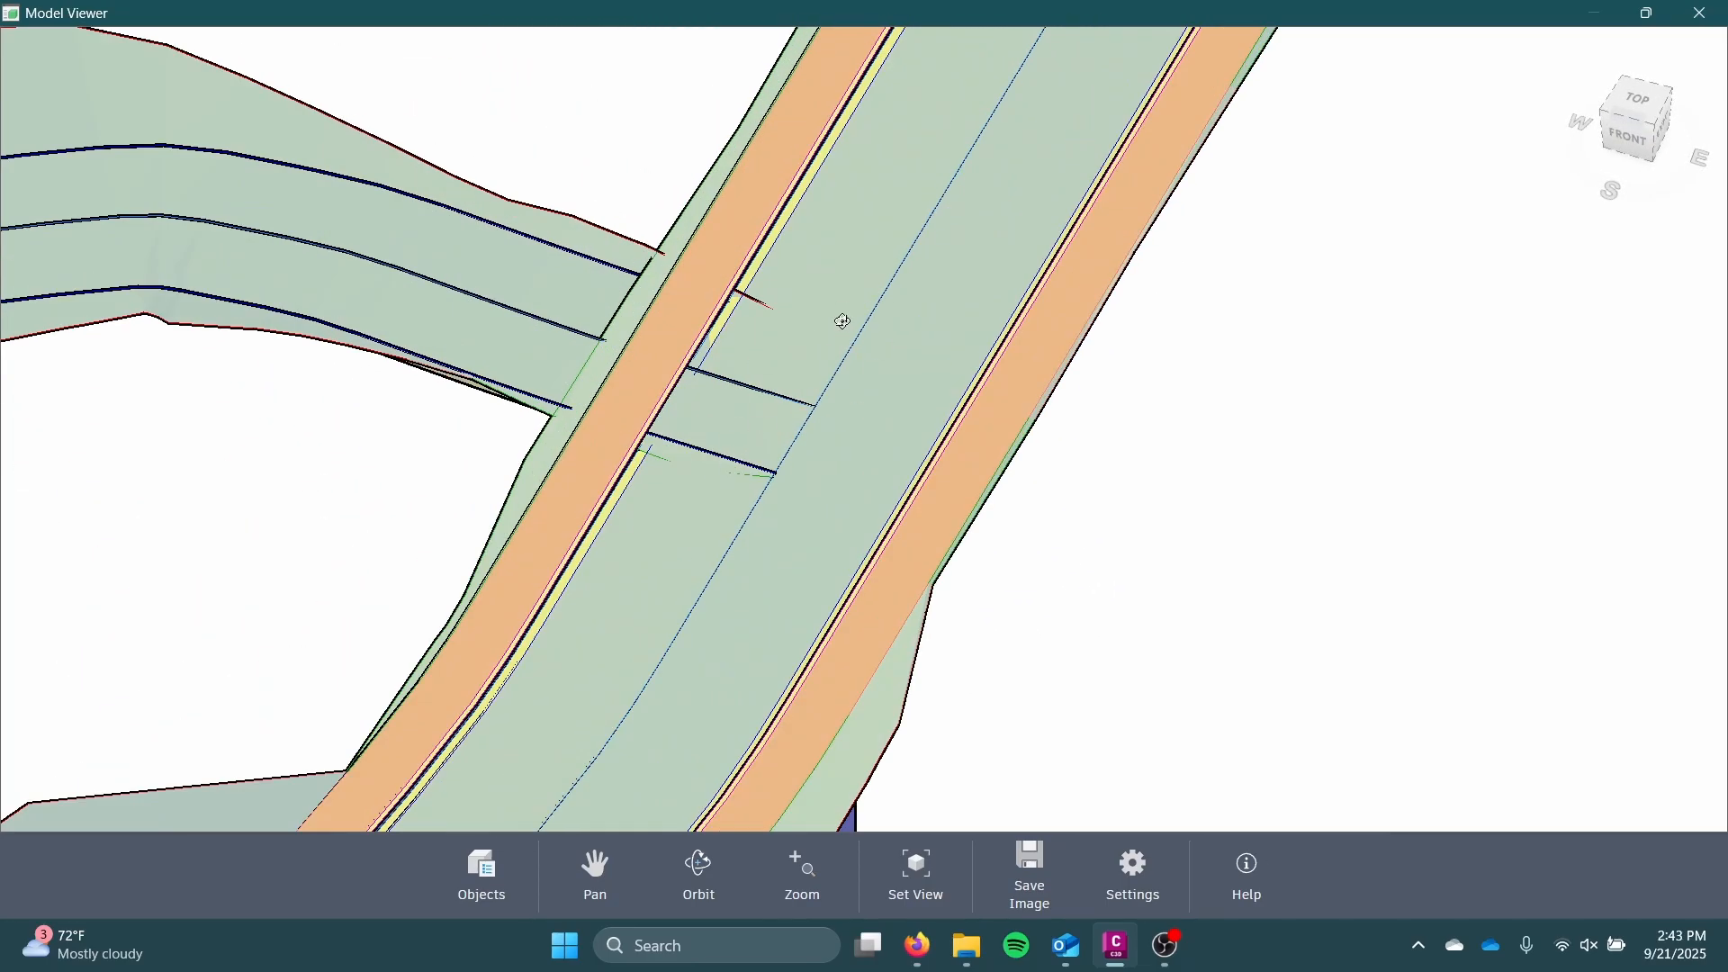
left_click(1713, 23)
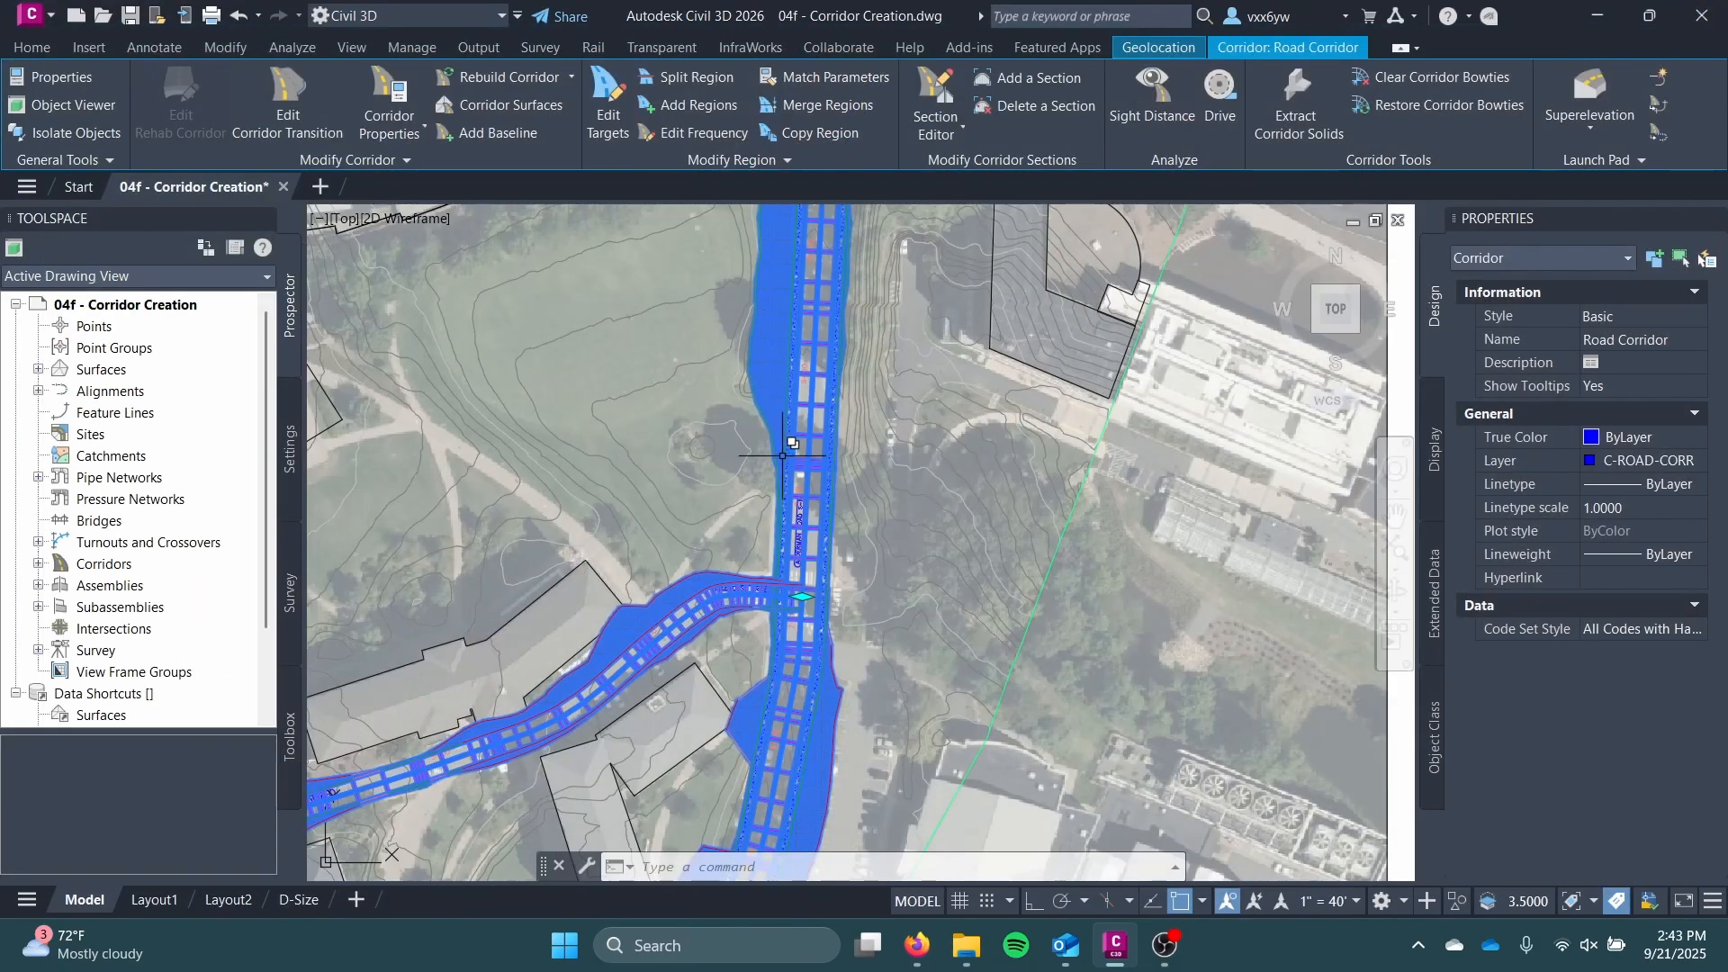
Step: Stretch the east endpoint of the Treehouse Drive W-E alignment slightly past the Alderman Road centerline, to a length of about 634.89'
scroll(783, 456, "up", 9)
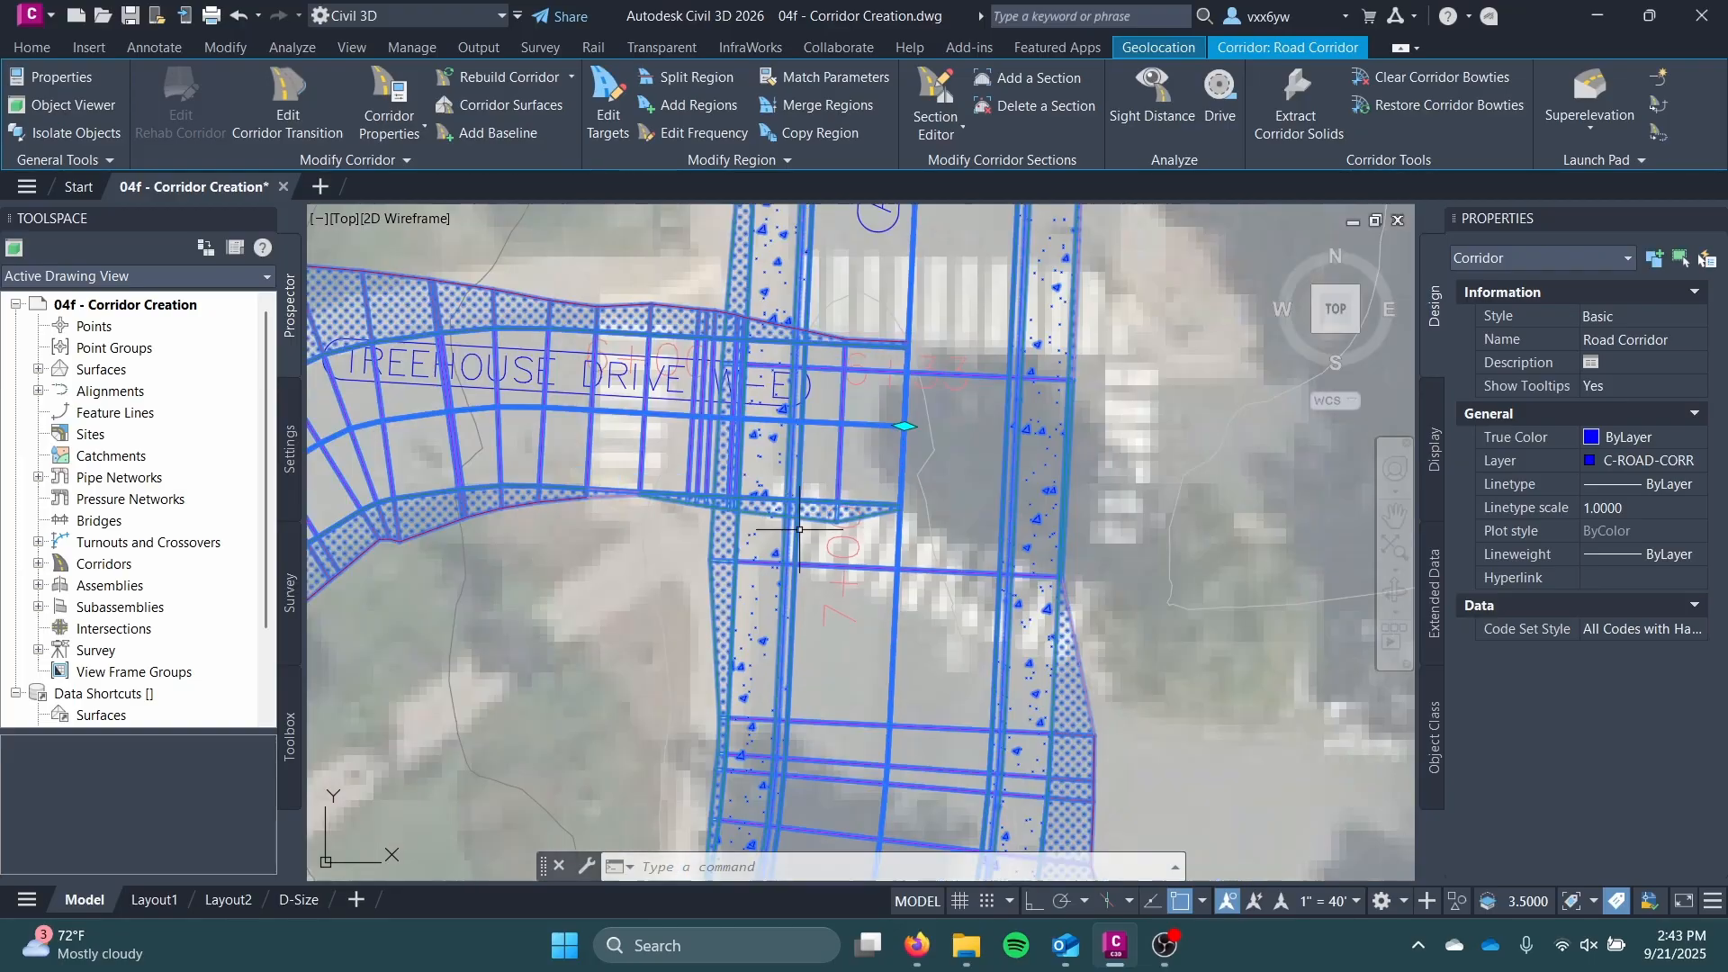
key("Escape")
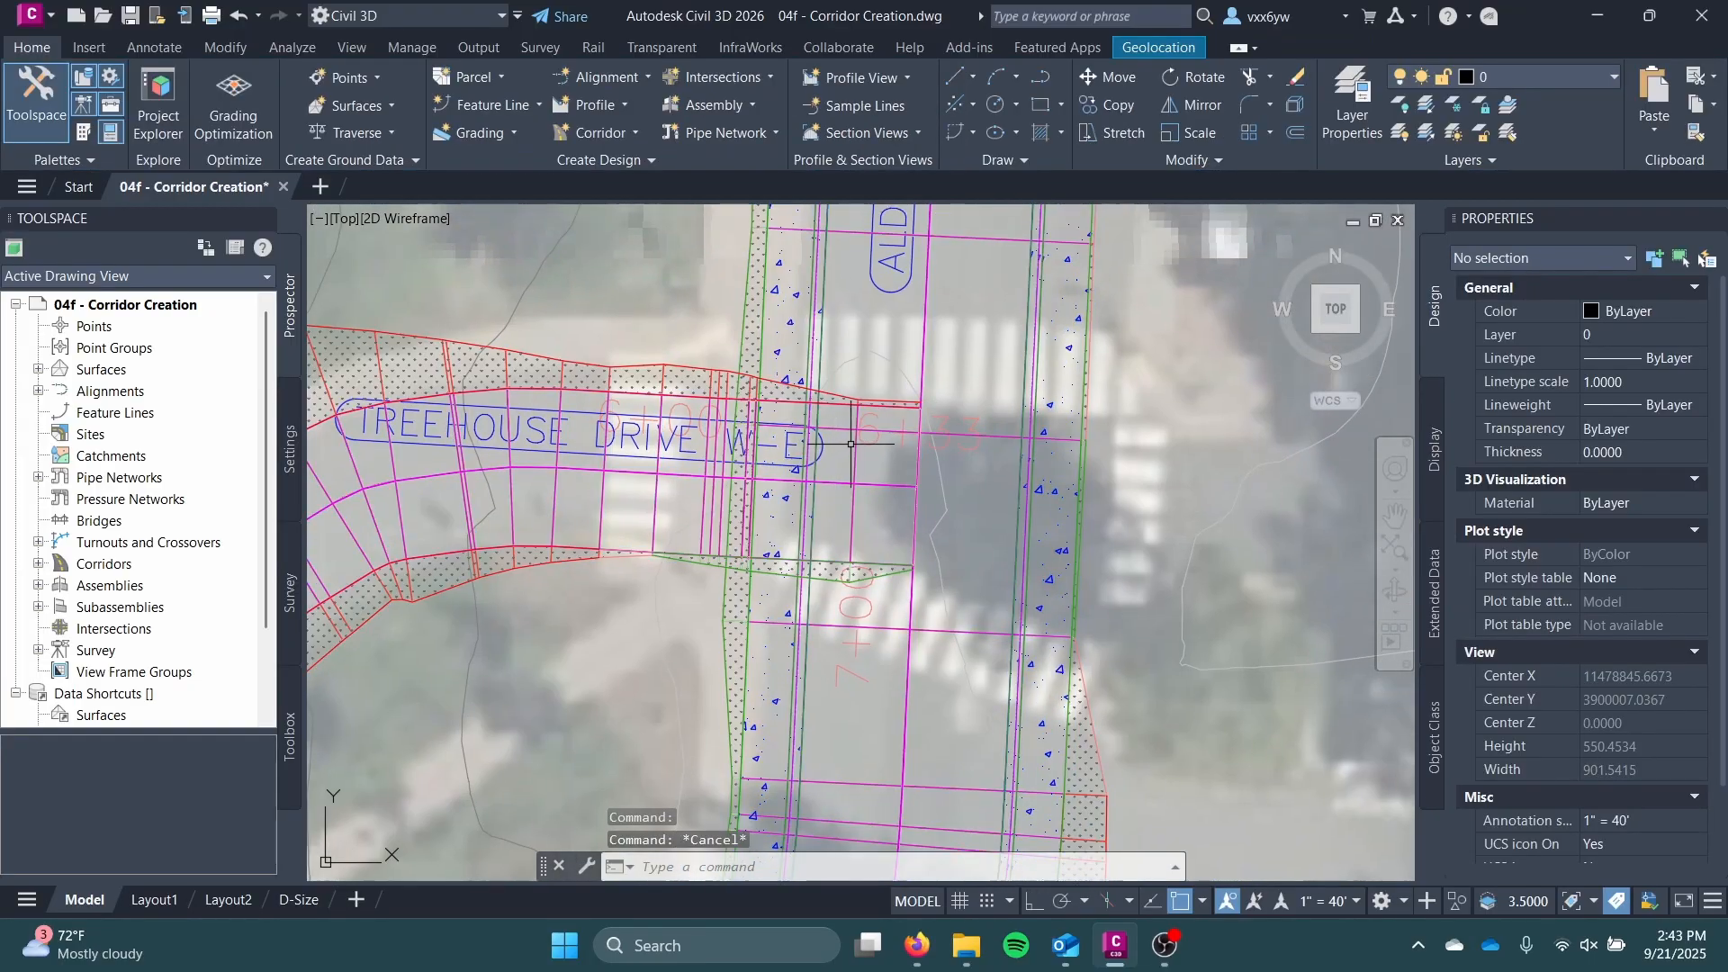
left_click(835, 485)
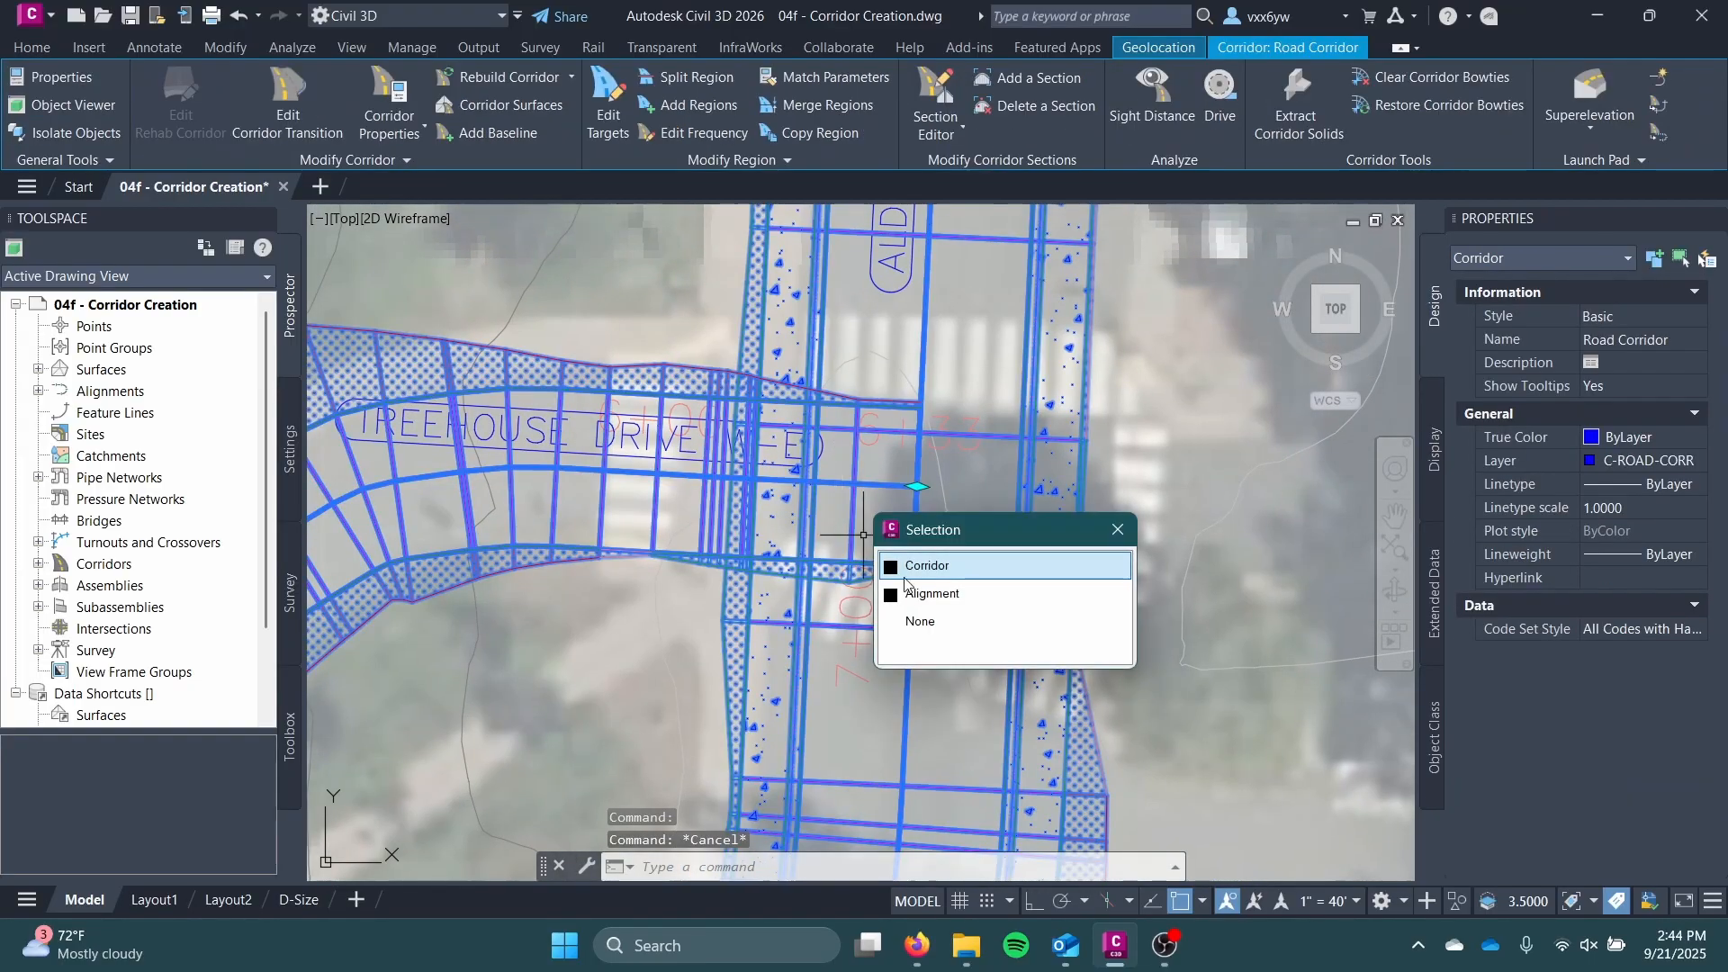
left_click(927, 589)
scroll(916, 529, "up", 4)
scroll(916, 529, "up", 2)
scroll(919, 394, "up", 2)
middle_click_drag(916, 394, 842, 642)
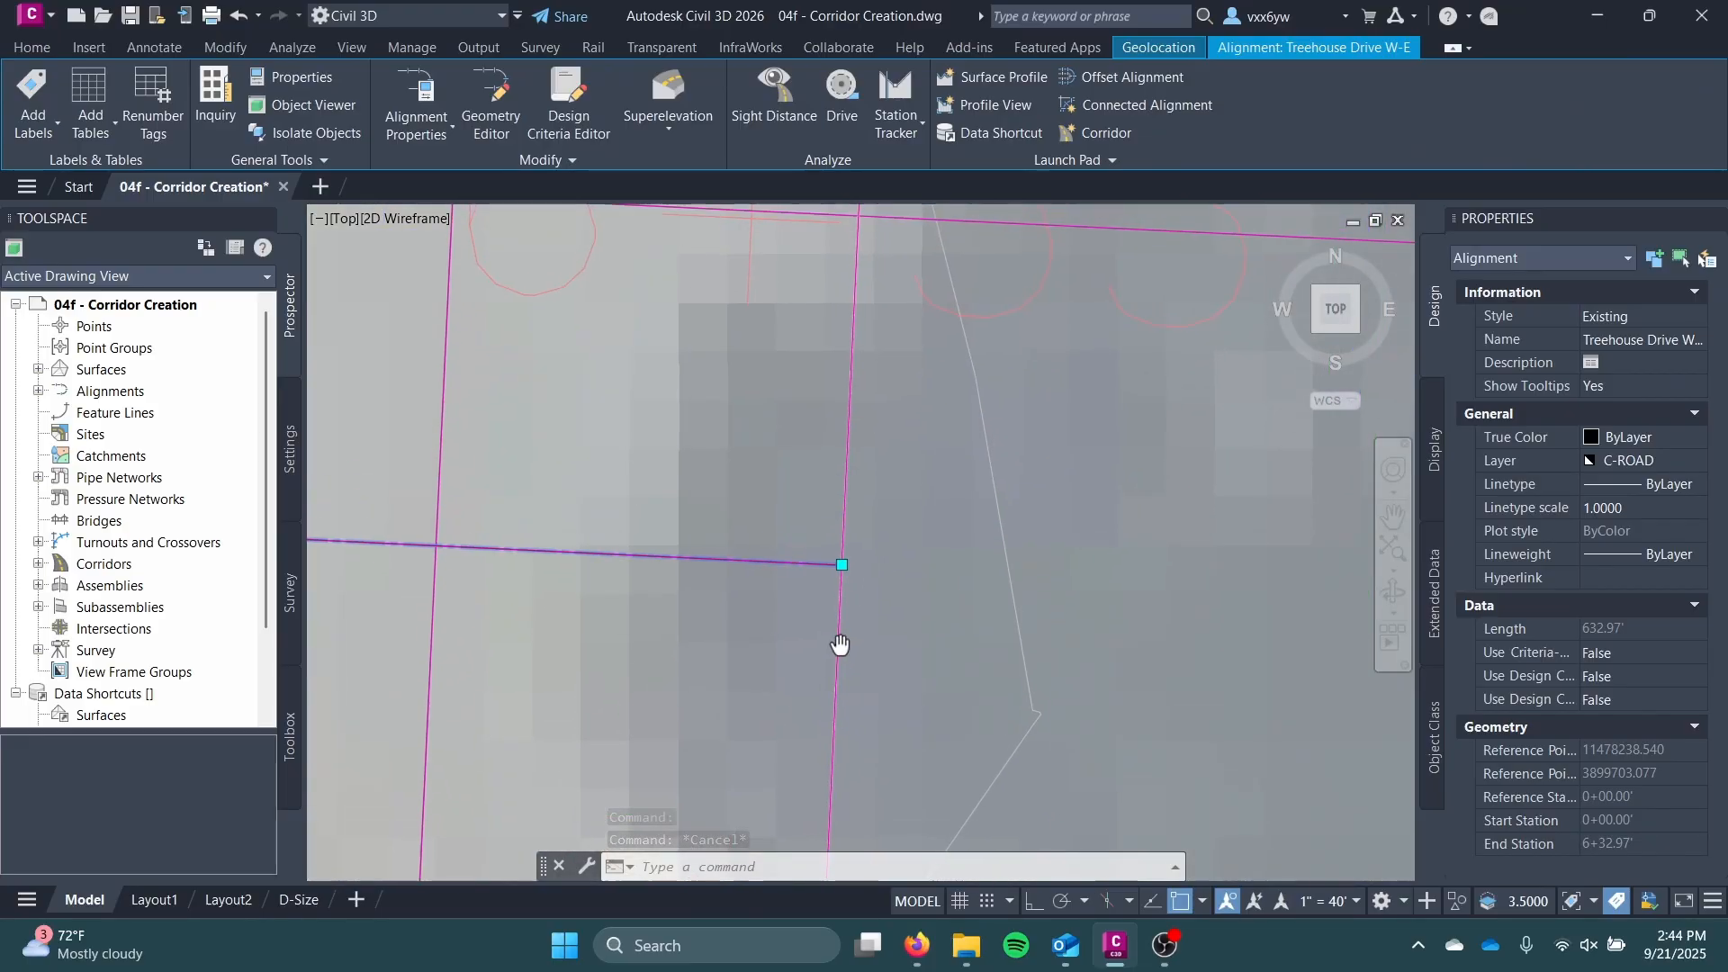
scroll(865, 489, "down", 6)
scroll(865, 489, "up", 2)
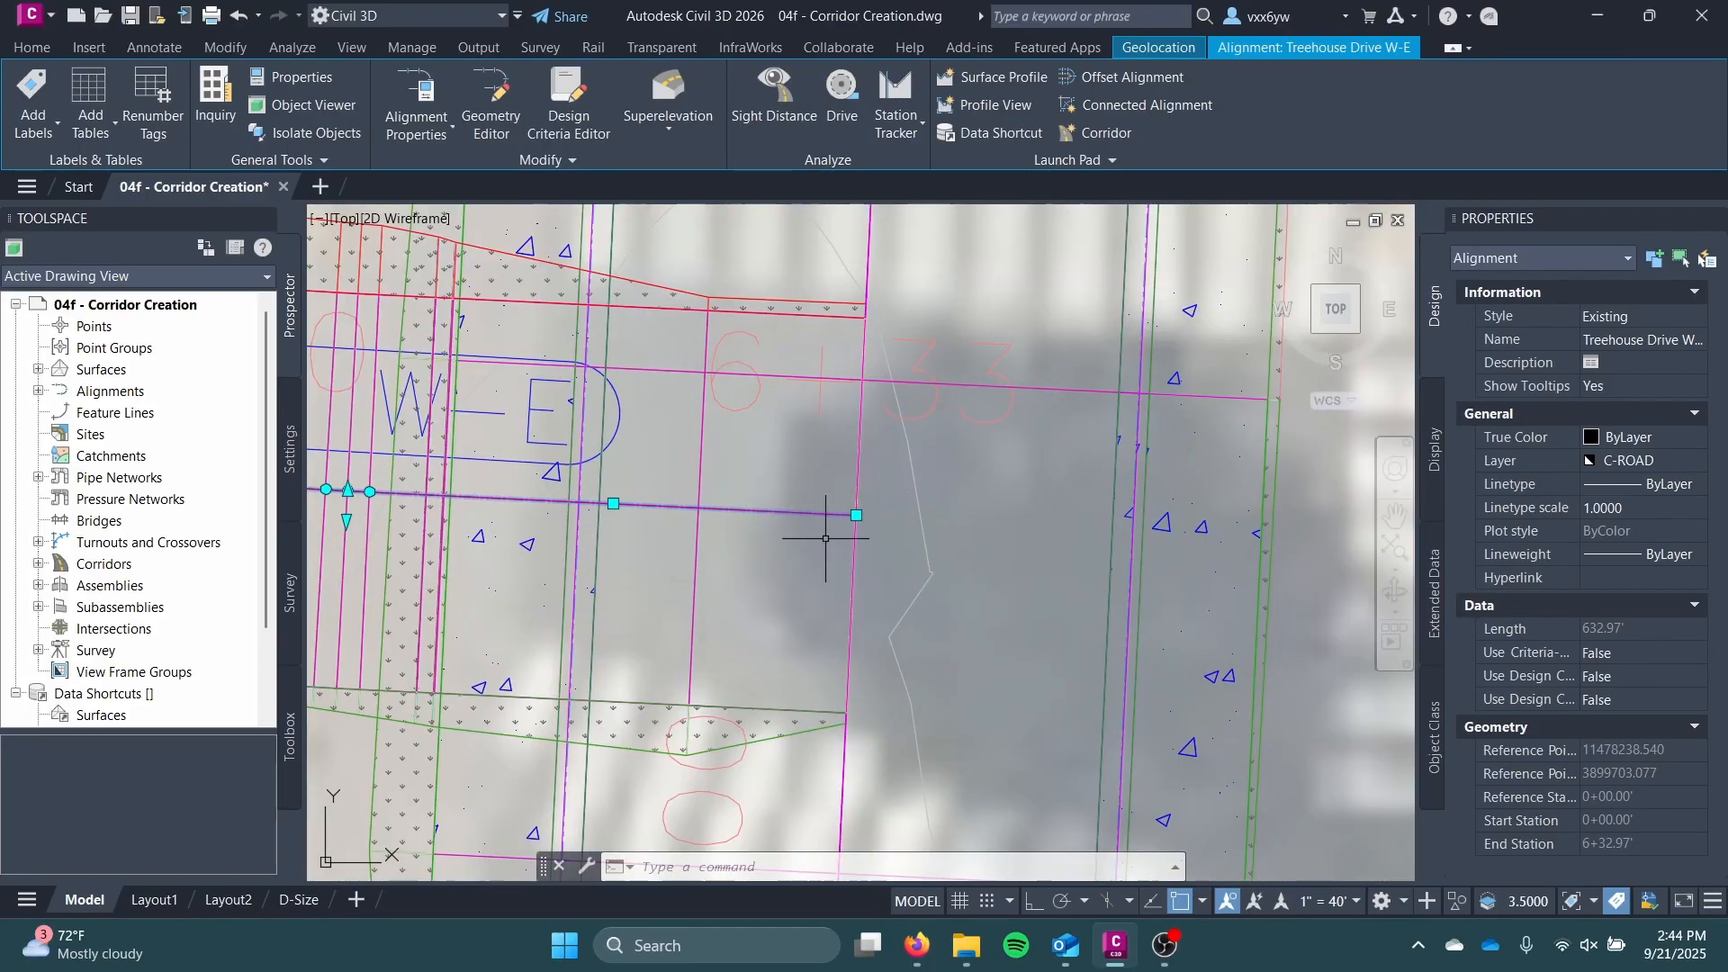
left_click(856, 515)
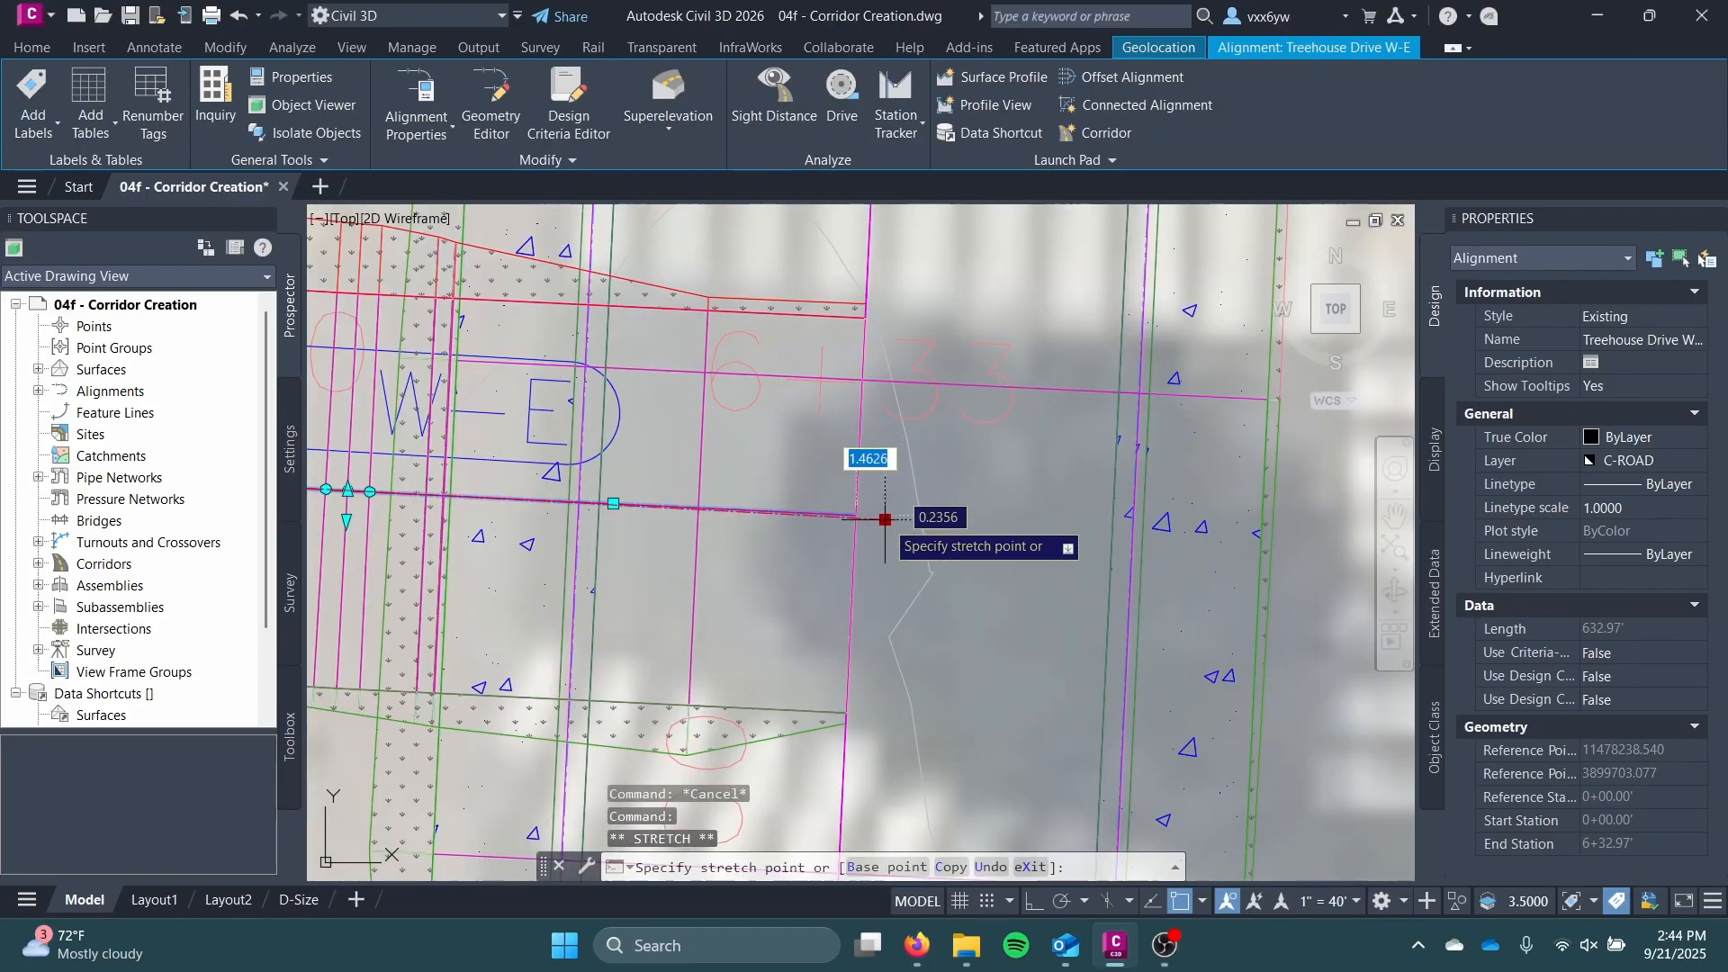
left_click(894, 516)
scroll(761, 531, "up", 6)
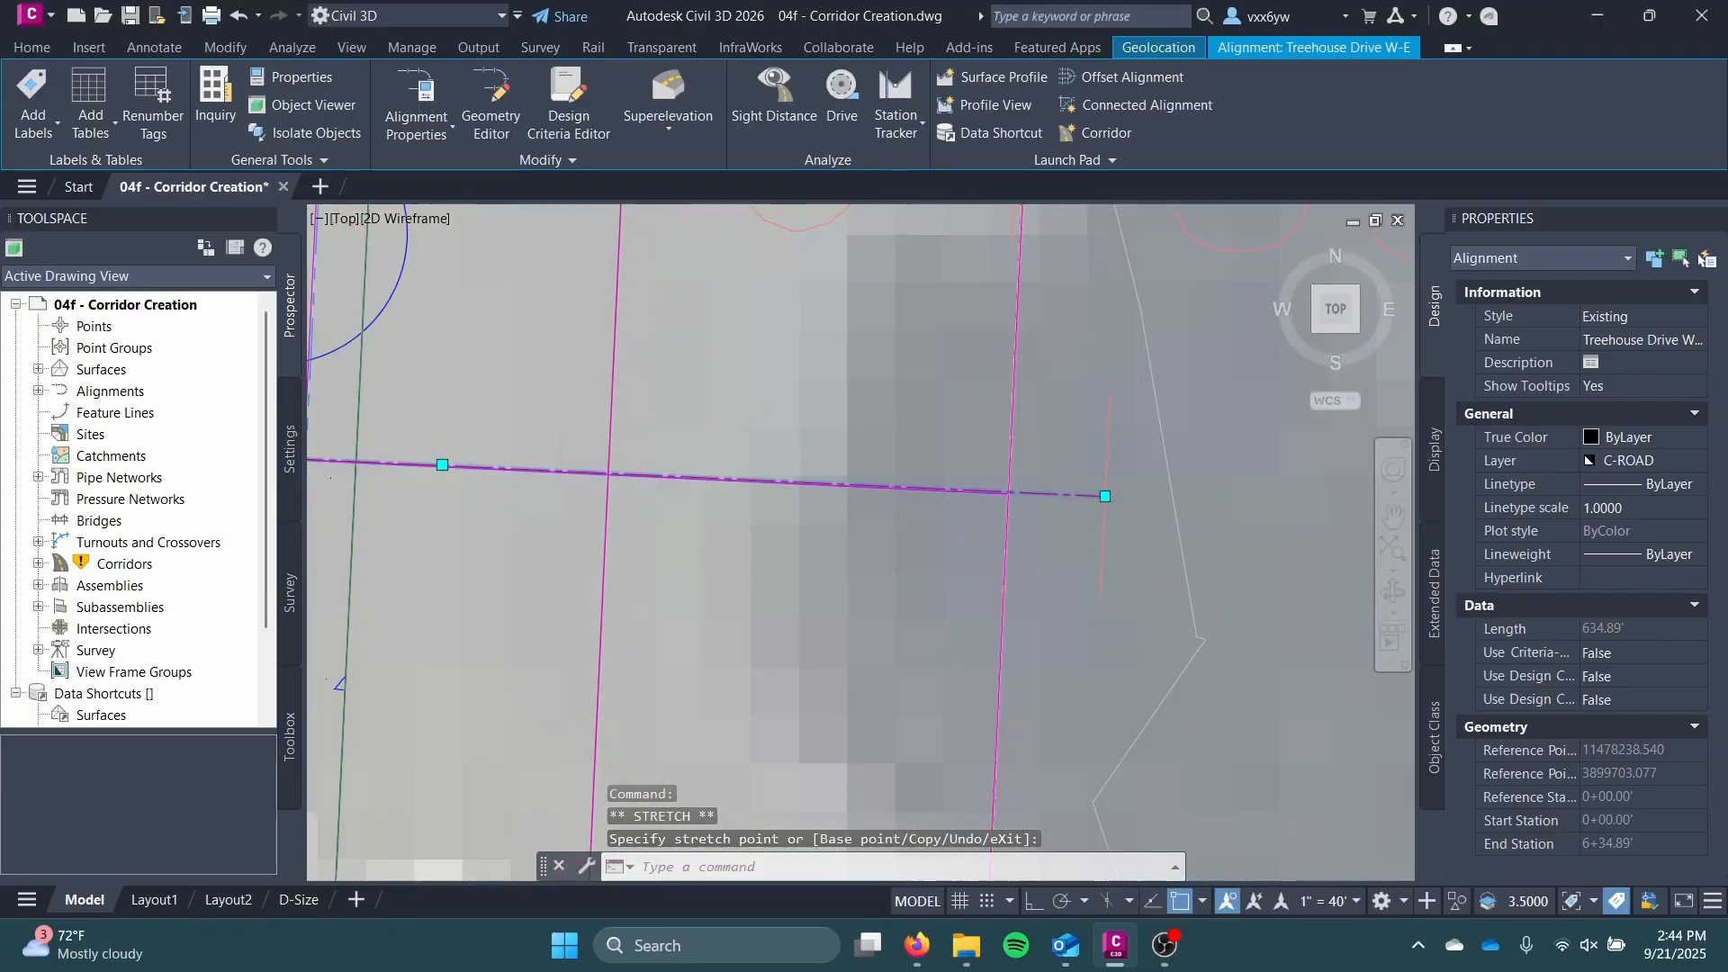
middle_click_drag(903, 419, 645, 448)
key("Escape")
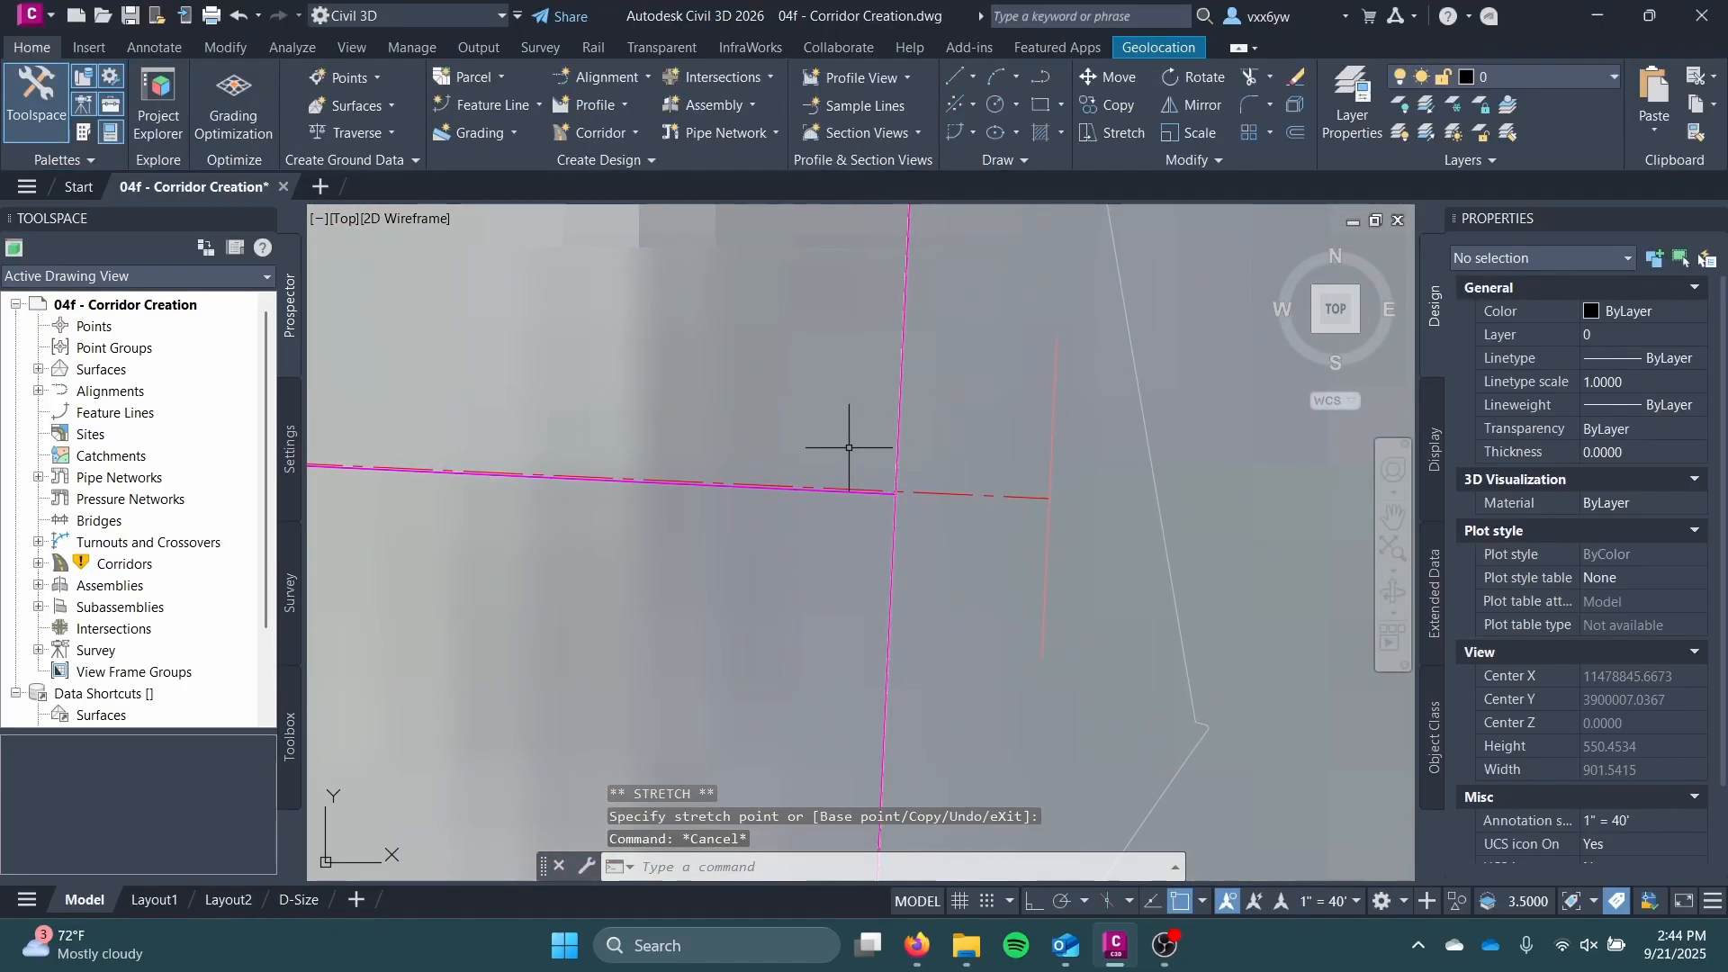
Step: Save the corridor drawing
scroll(825, 525, "down", 2)
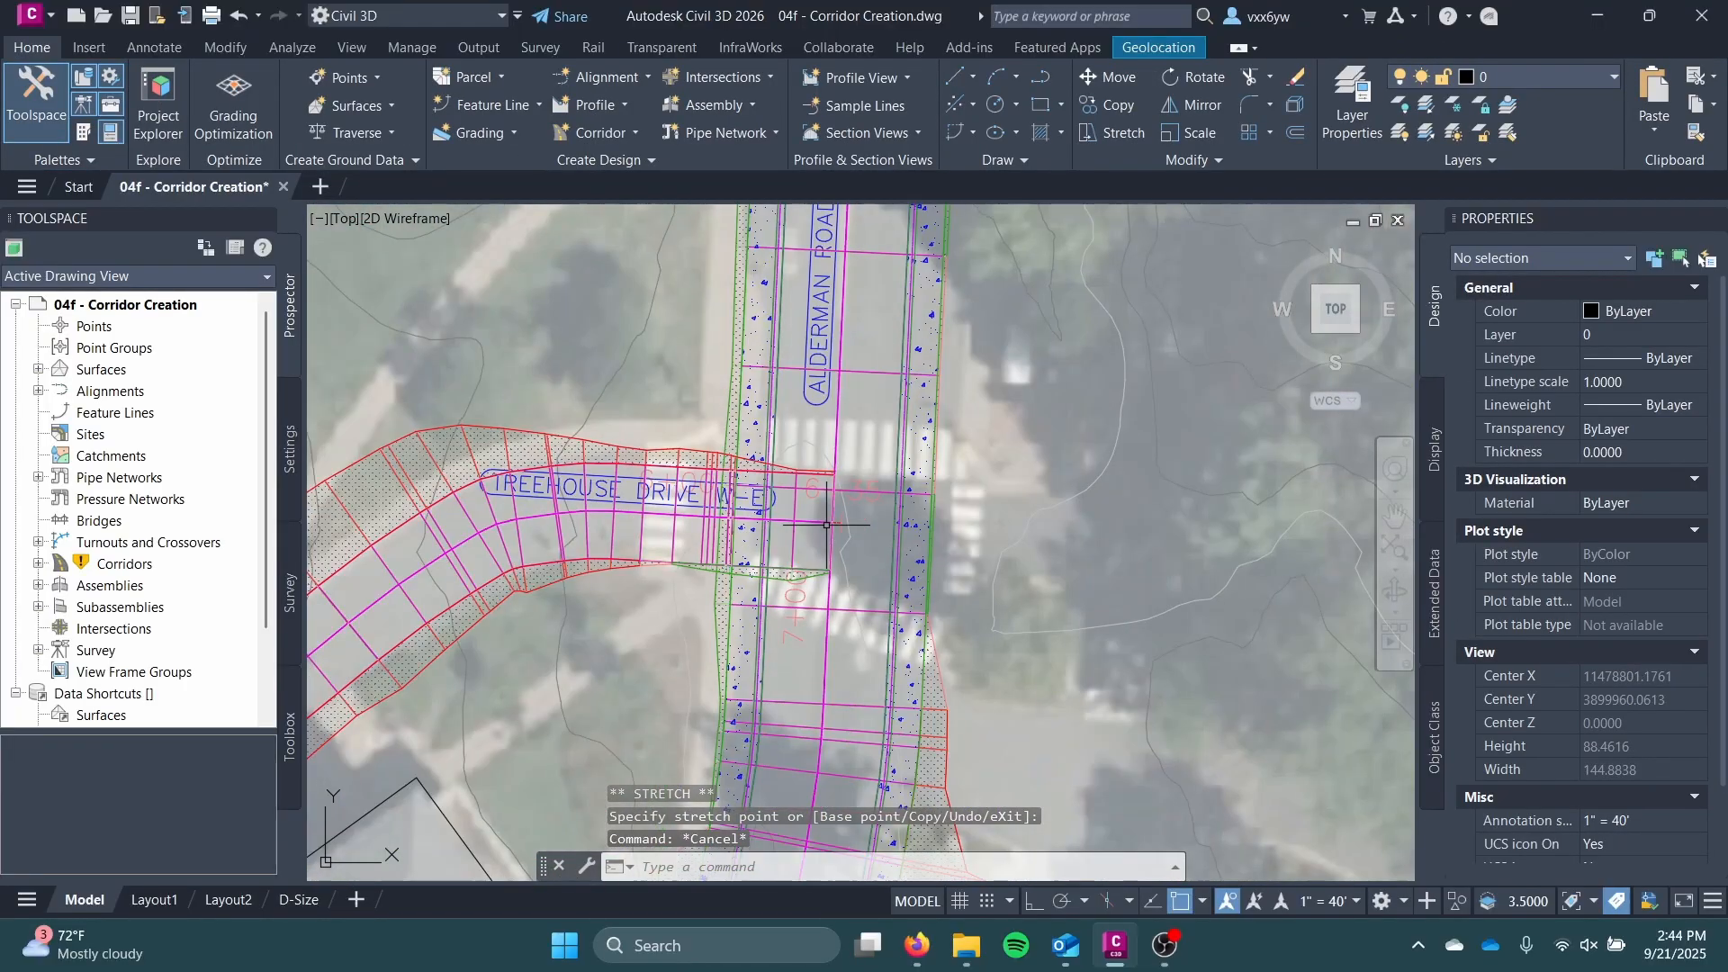
scroll(825, 525, "down", 10)
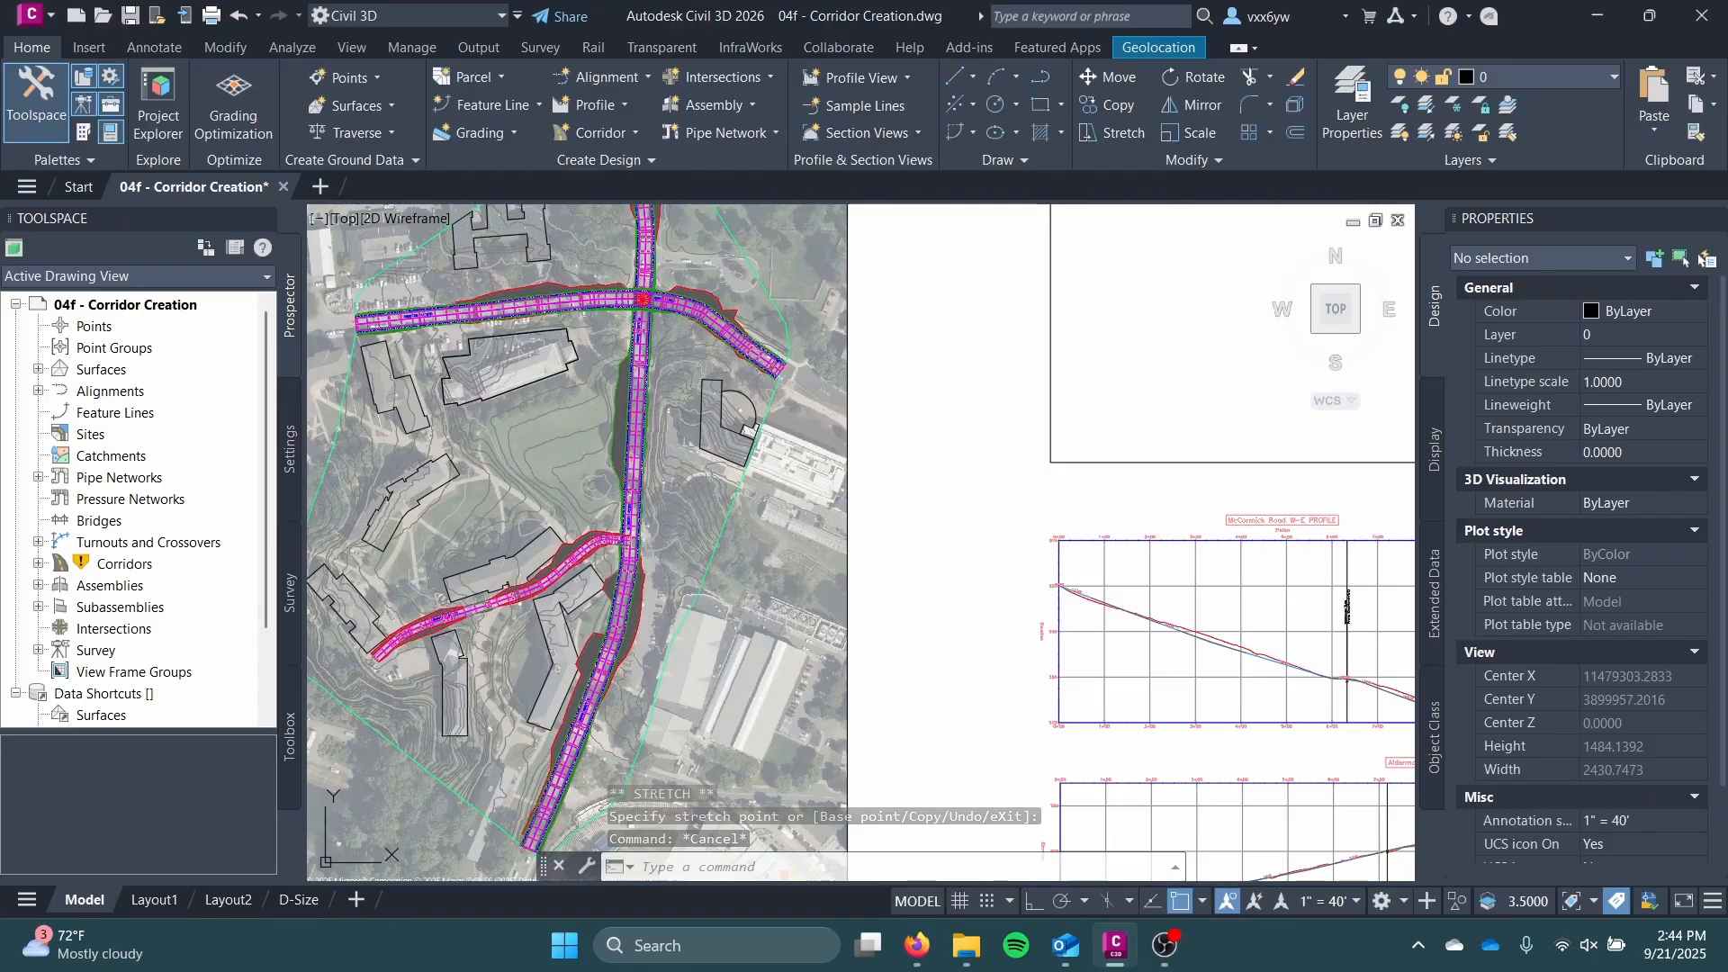
key("ctrl+s")
Step: Set the user-specified end station of the Treehouse Drive W-E profile view to 6+34.89'
middle_click_drag(902, 546, 370, 469)
middle_click_drag(837, 519, 513, 487)
scroll(847, 564, "up", 1)
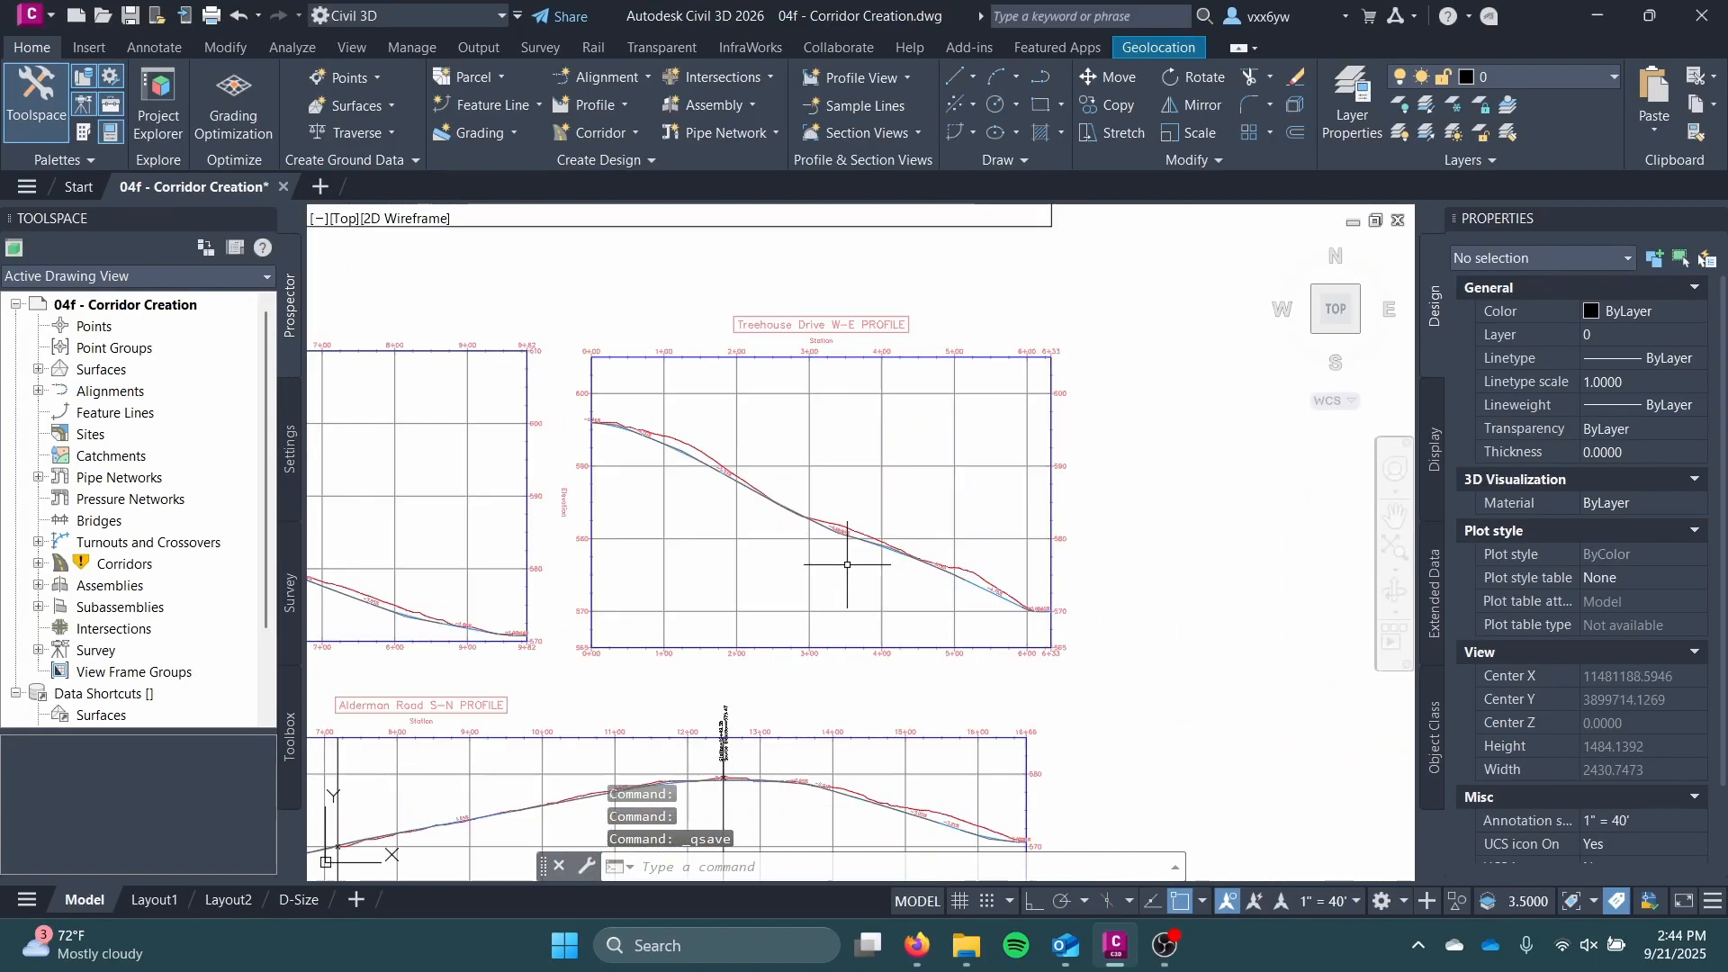
scroll(847, 564, "up", 1)
scroll(799, 383, "down", 1)
middle_click_drag(800, 382, 751, 459)
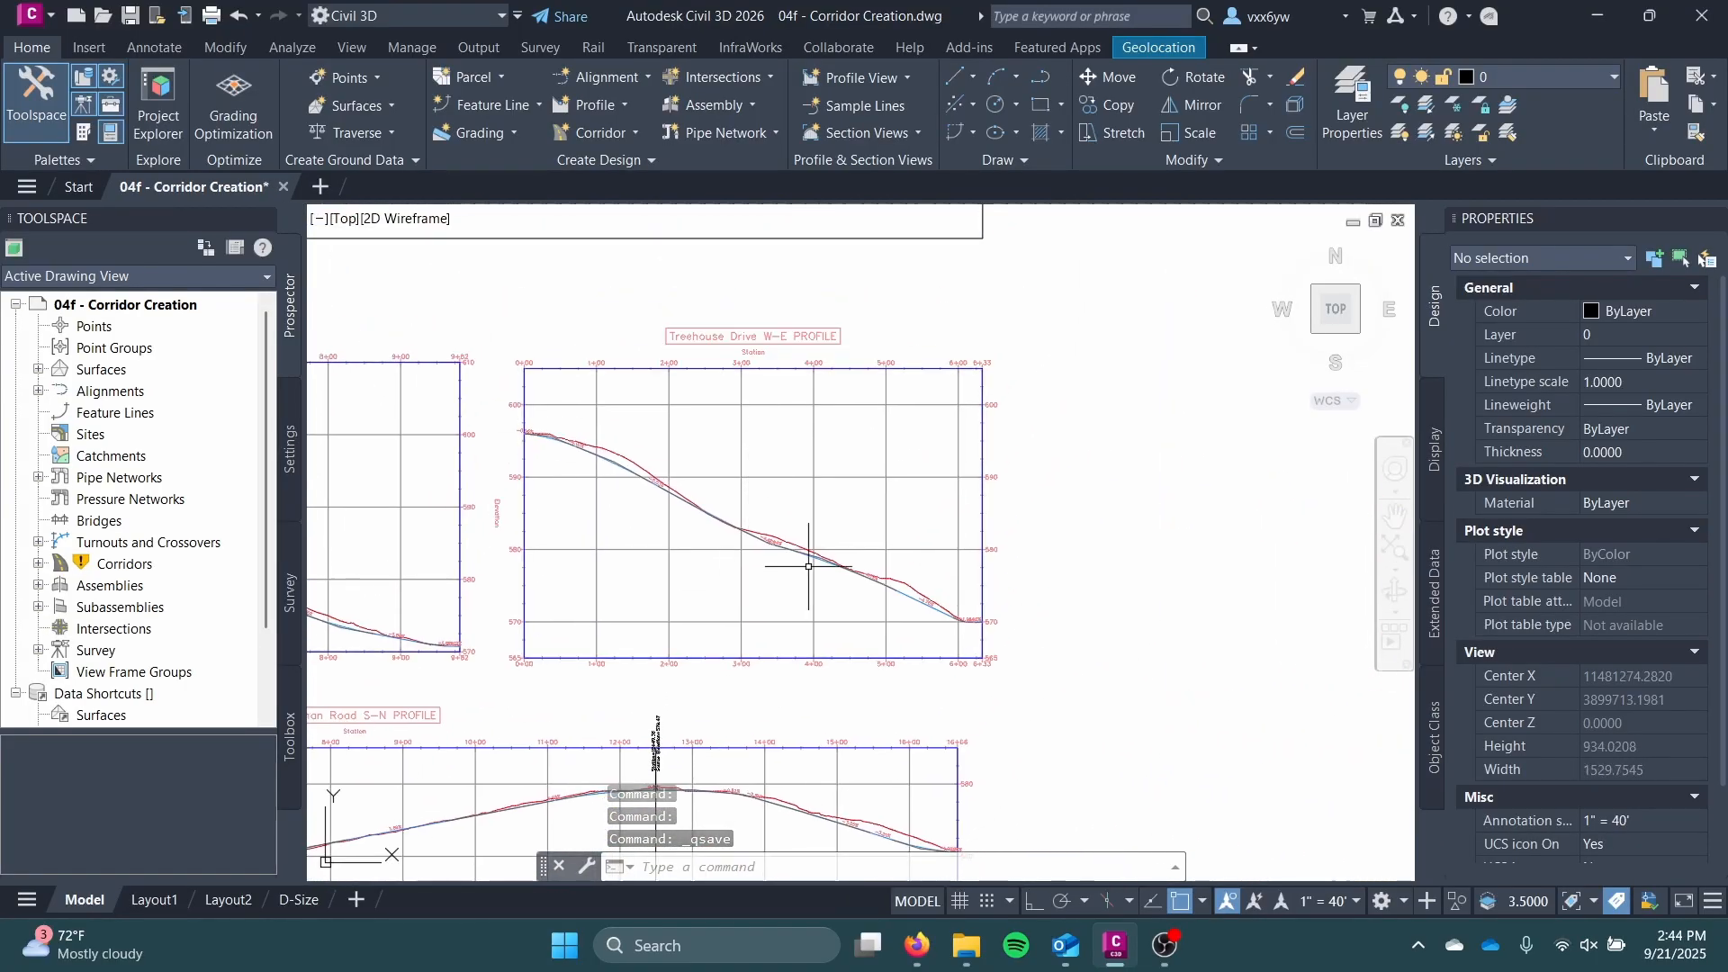
scroll(966, 433, "up", 2)
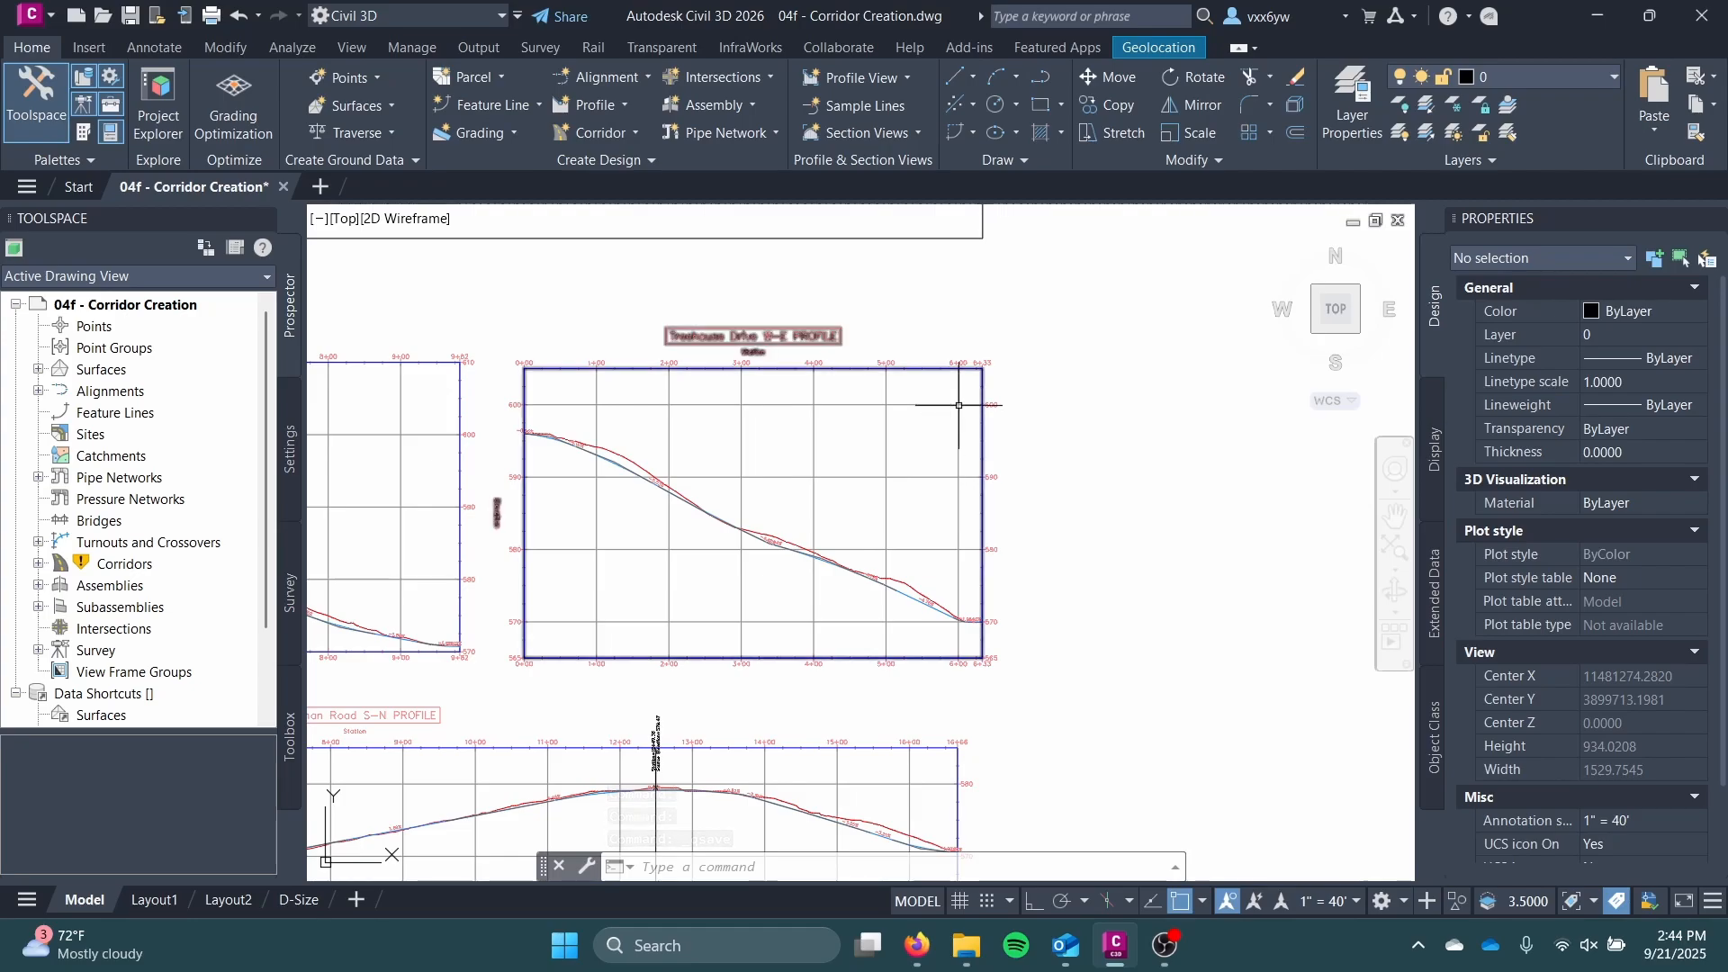
scroll(942, 412, "down", 1)
middle_click_drag(930, 390, 1049, 369)
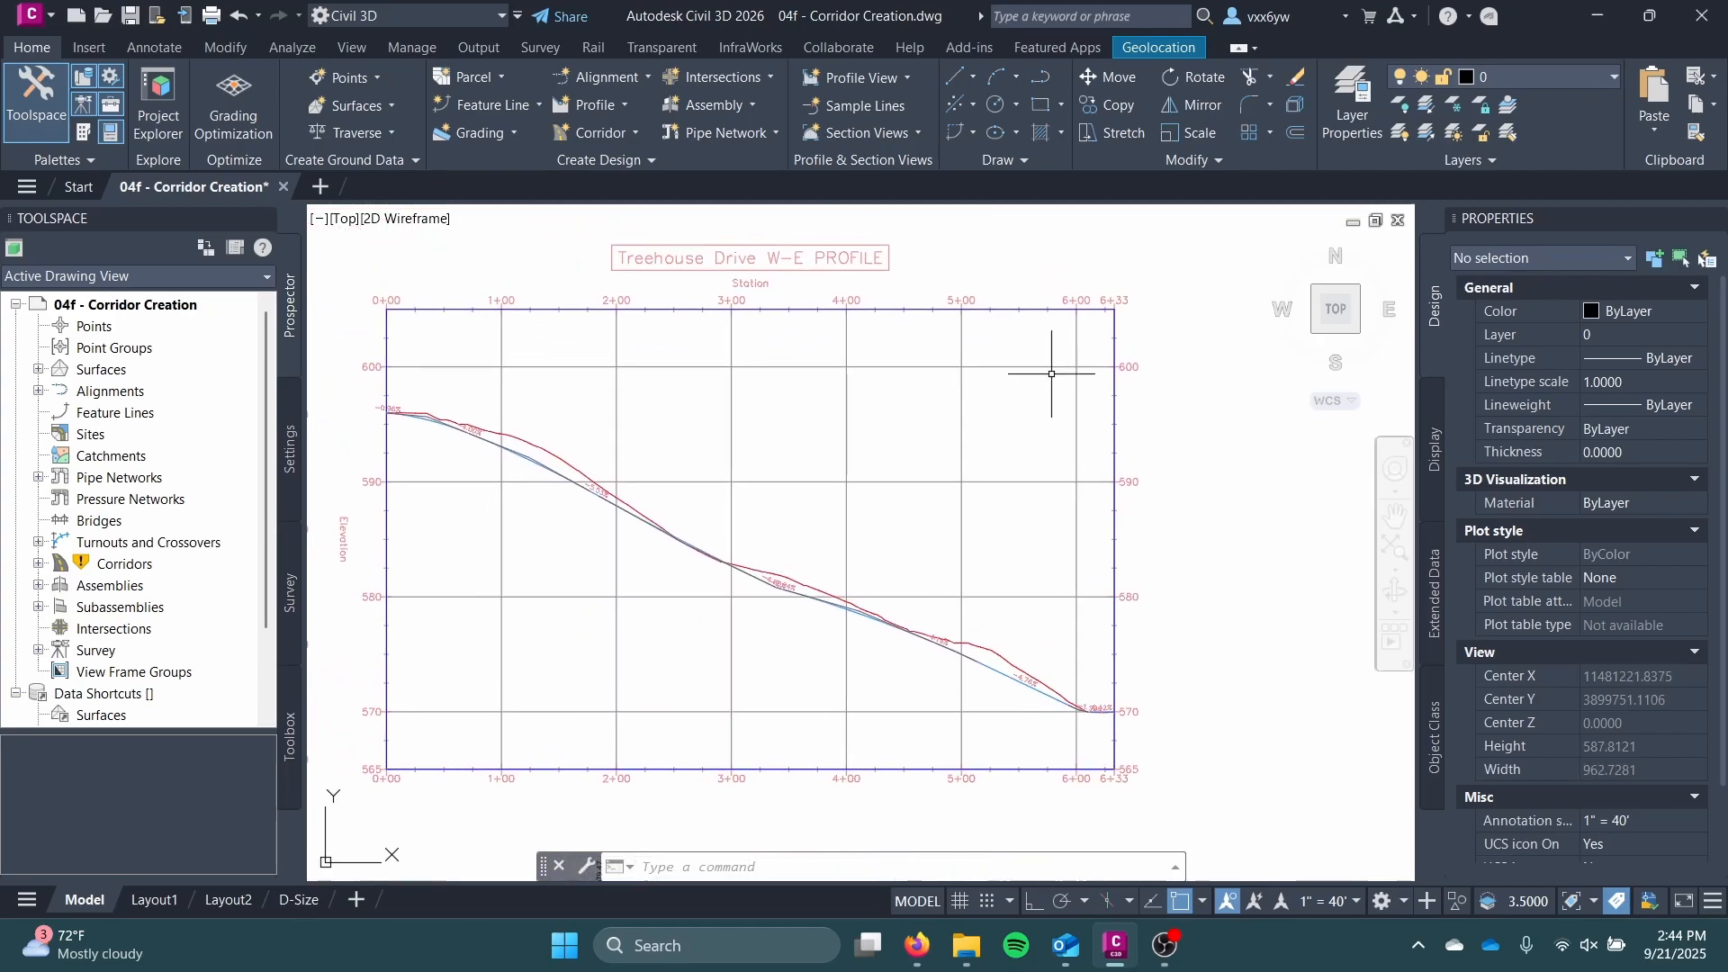
left_click(958, 295)
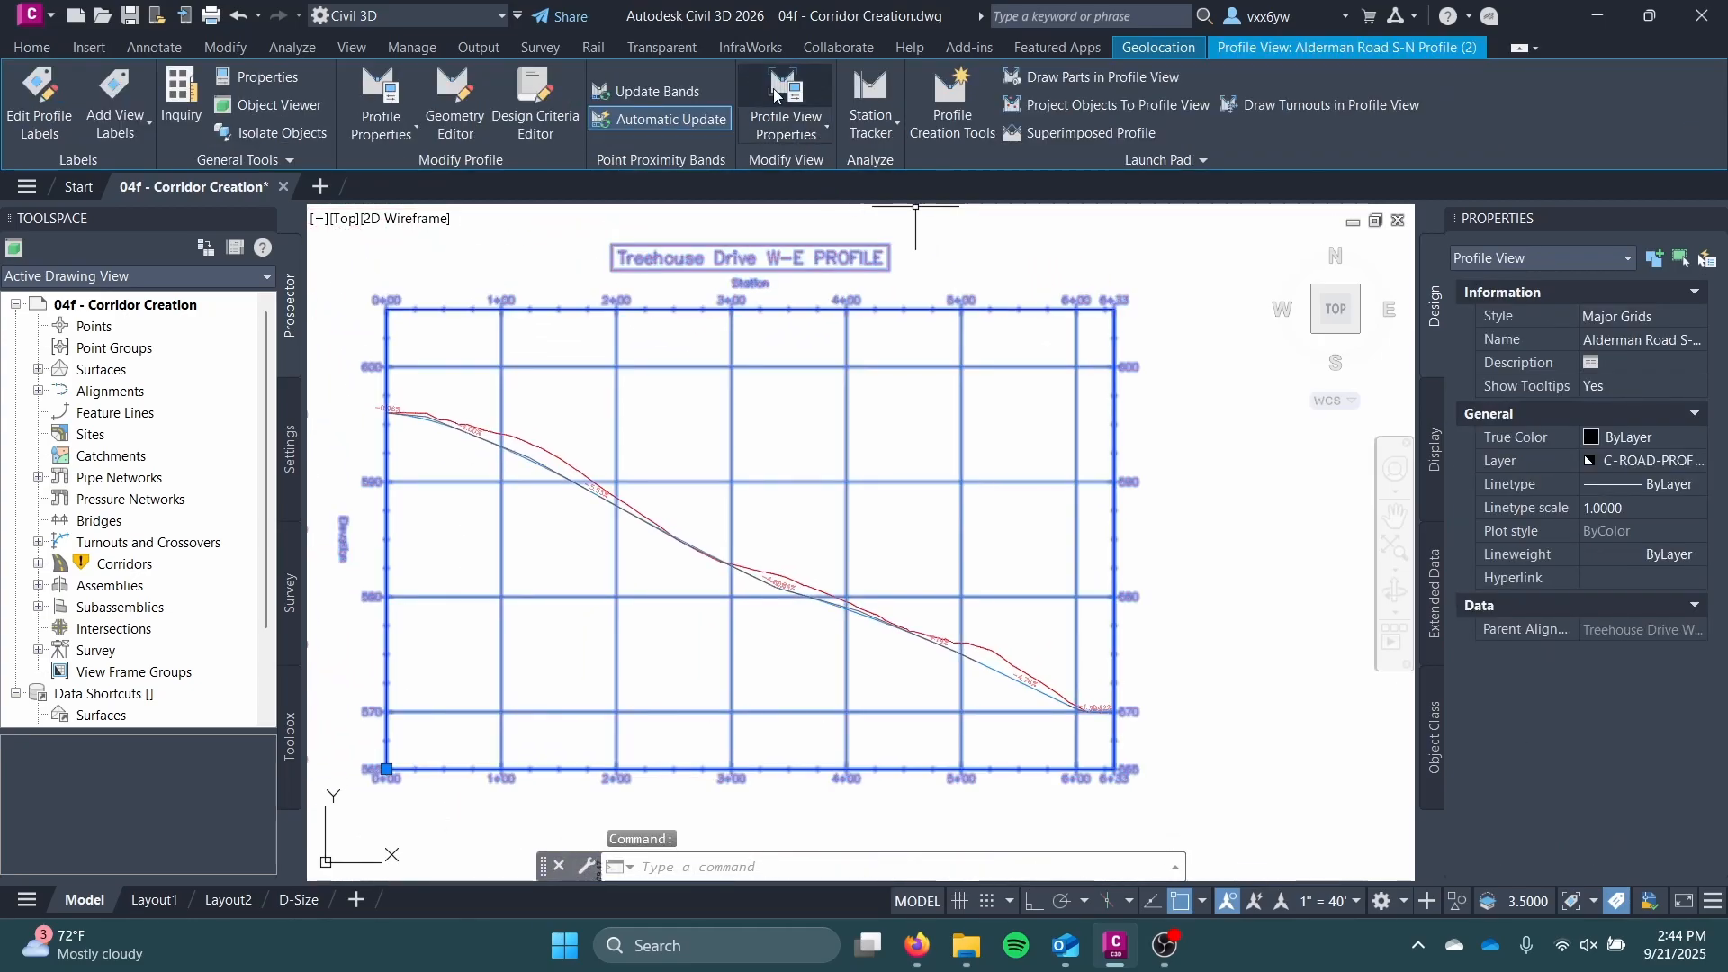
left_click(774, 94)
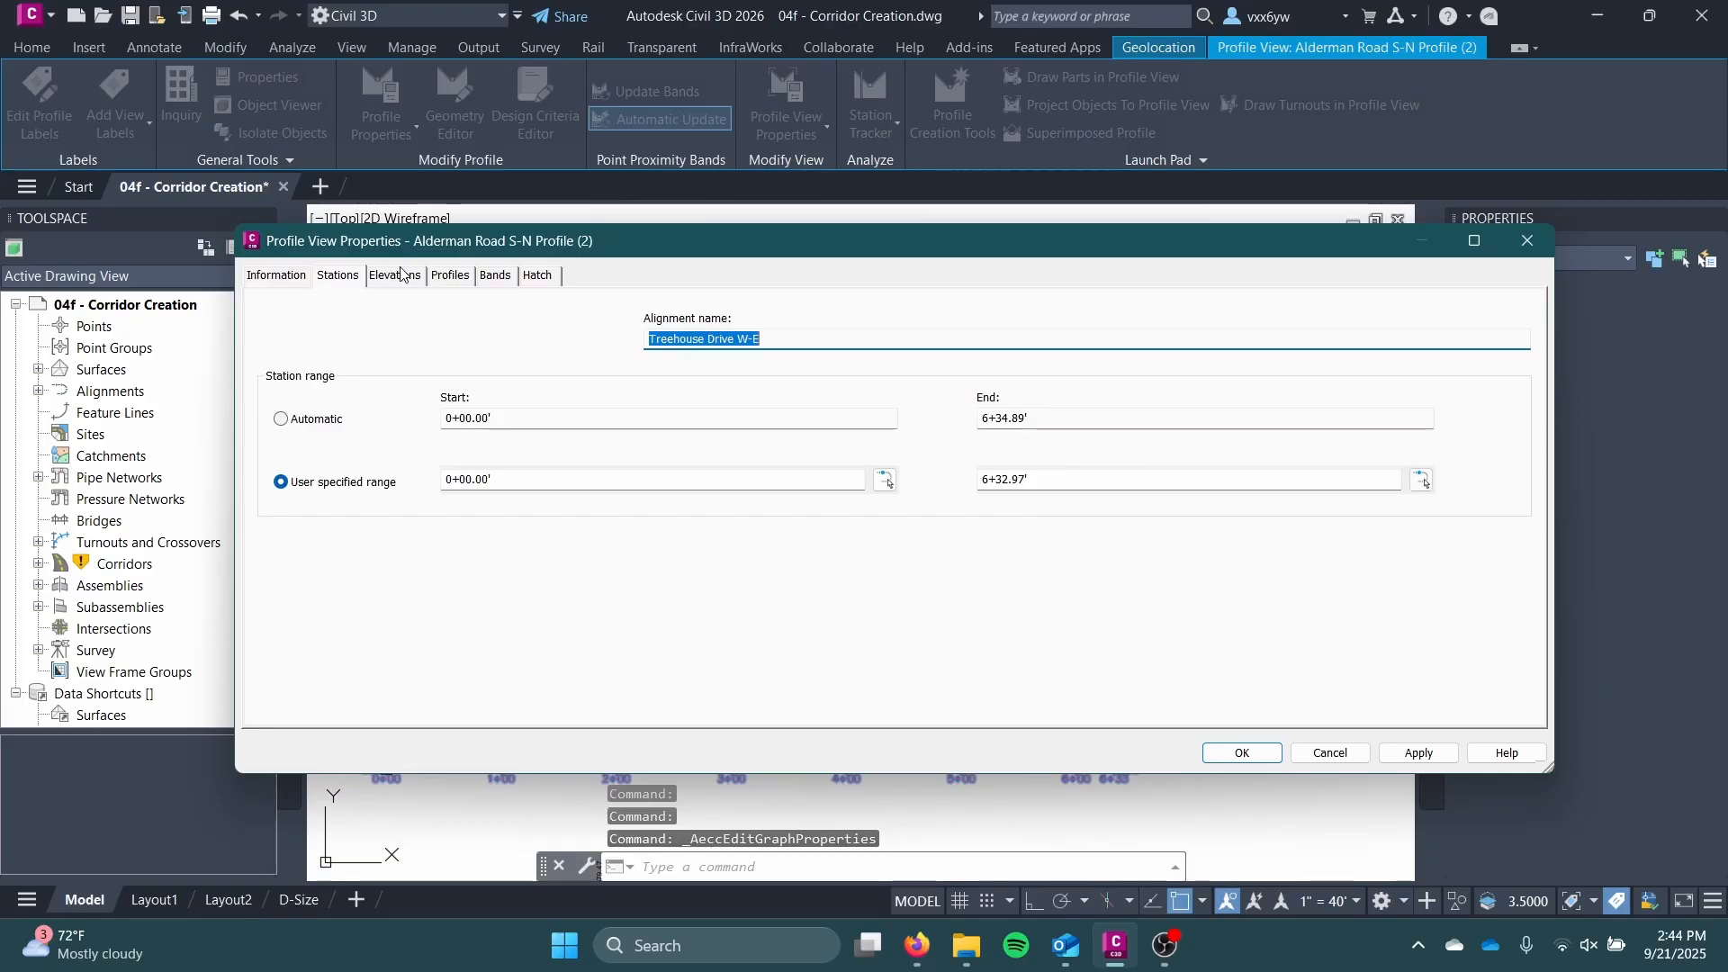
left_click_drag(1046, 422, 976, 425)
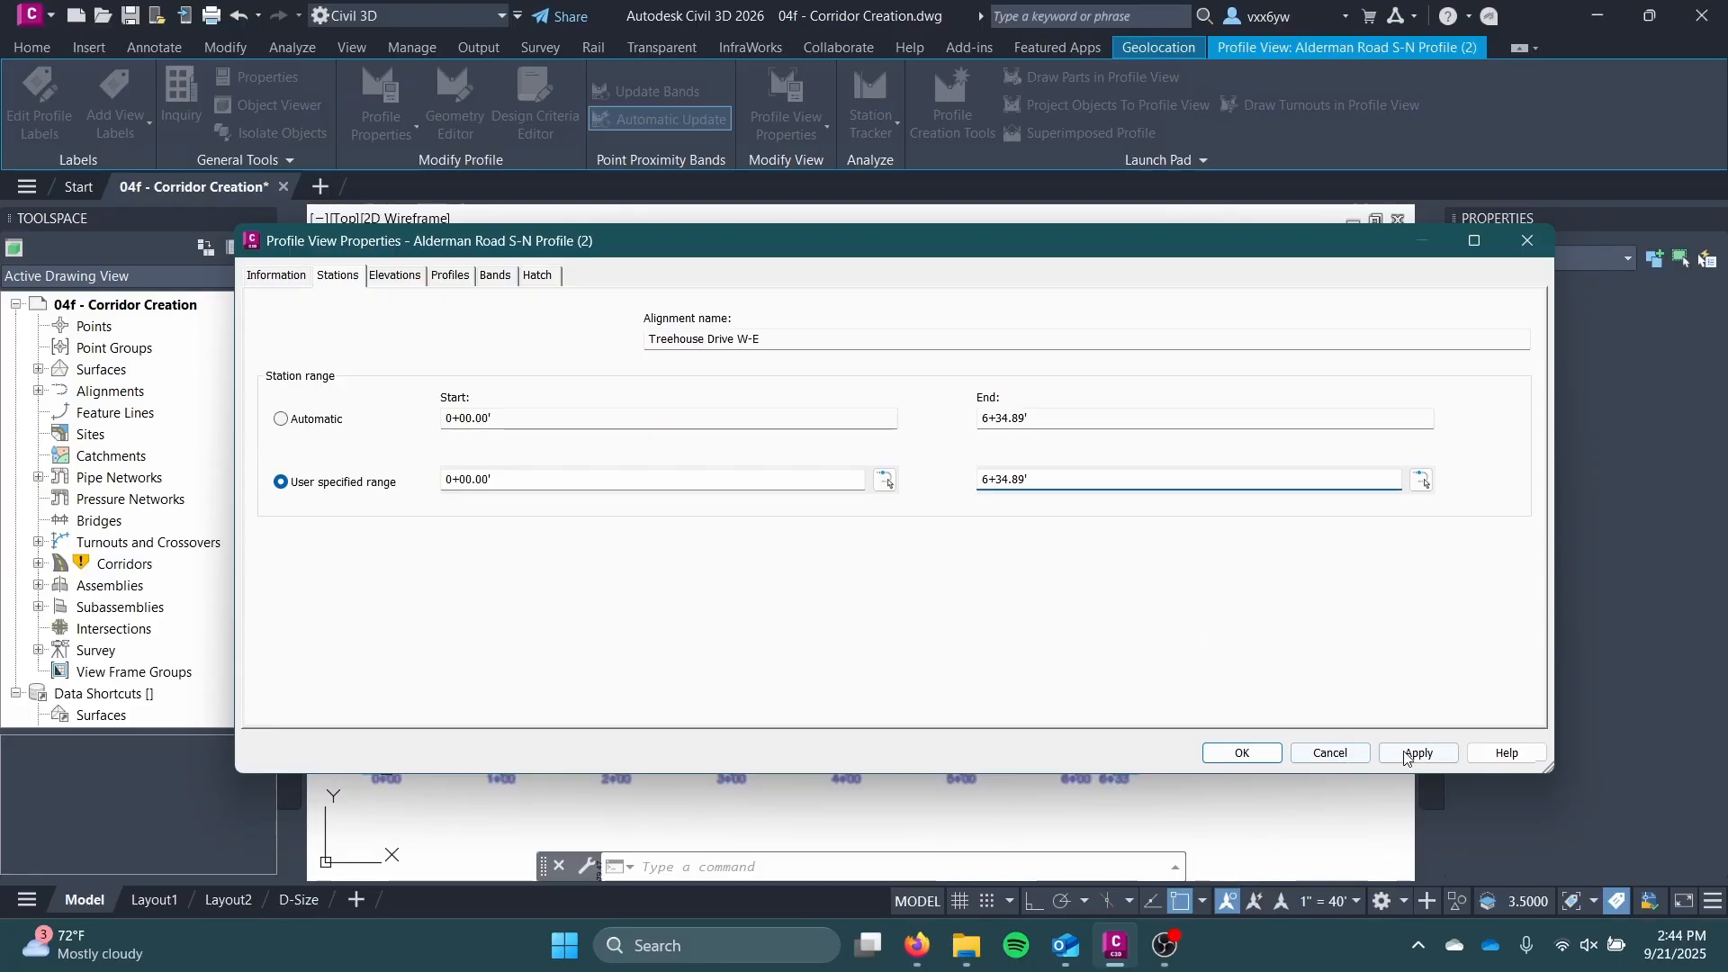
left_click(1242, 753)
Step: Stretch the final endpoint of the Existing Treehouse Drive design profile to the endpoint of the dashed ground profile at the profile view's end station
scroll(1218, 694, "up", 6)
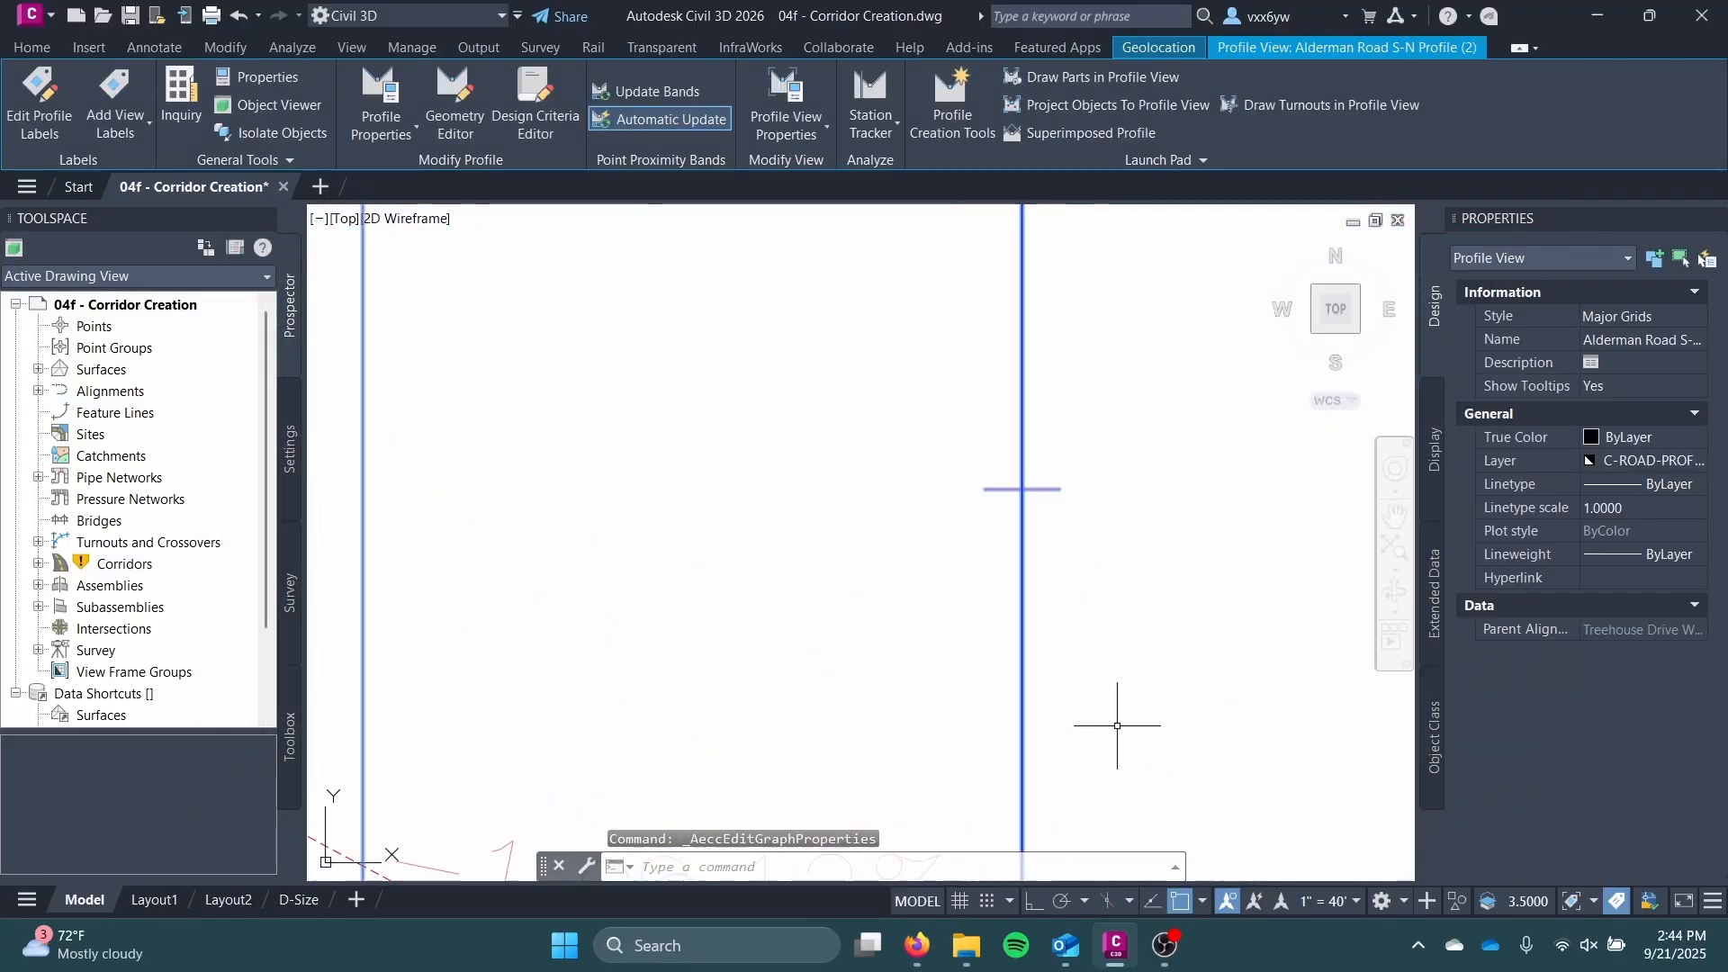
middle_click_drag(1118, 717, 994, 328)
key("Escape")
scroll(999, 468, "up", 2)
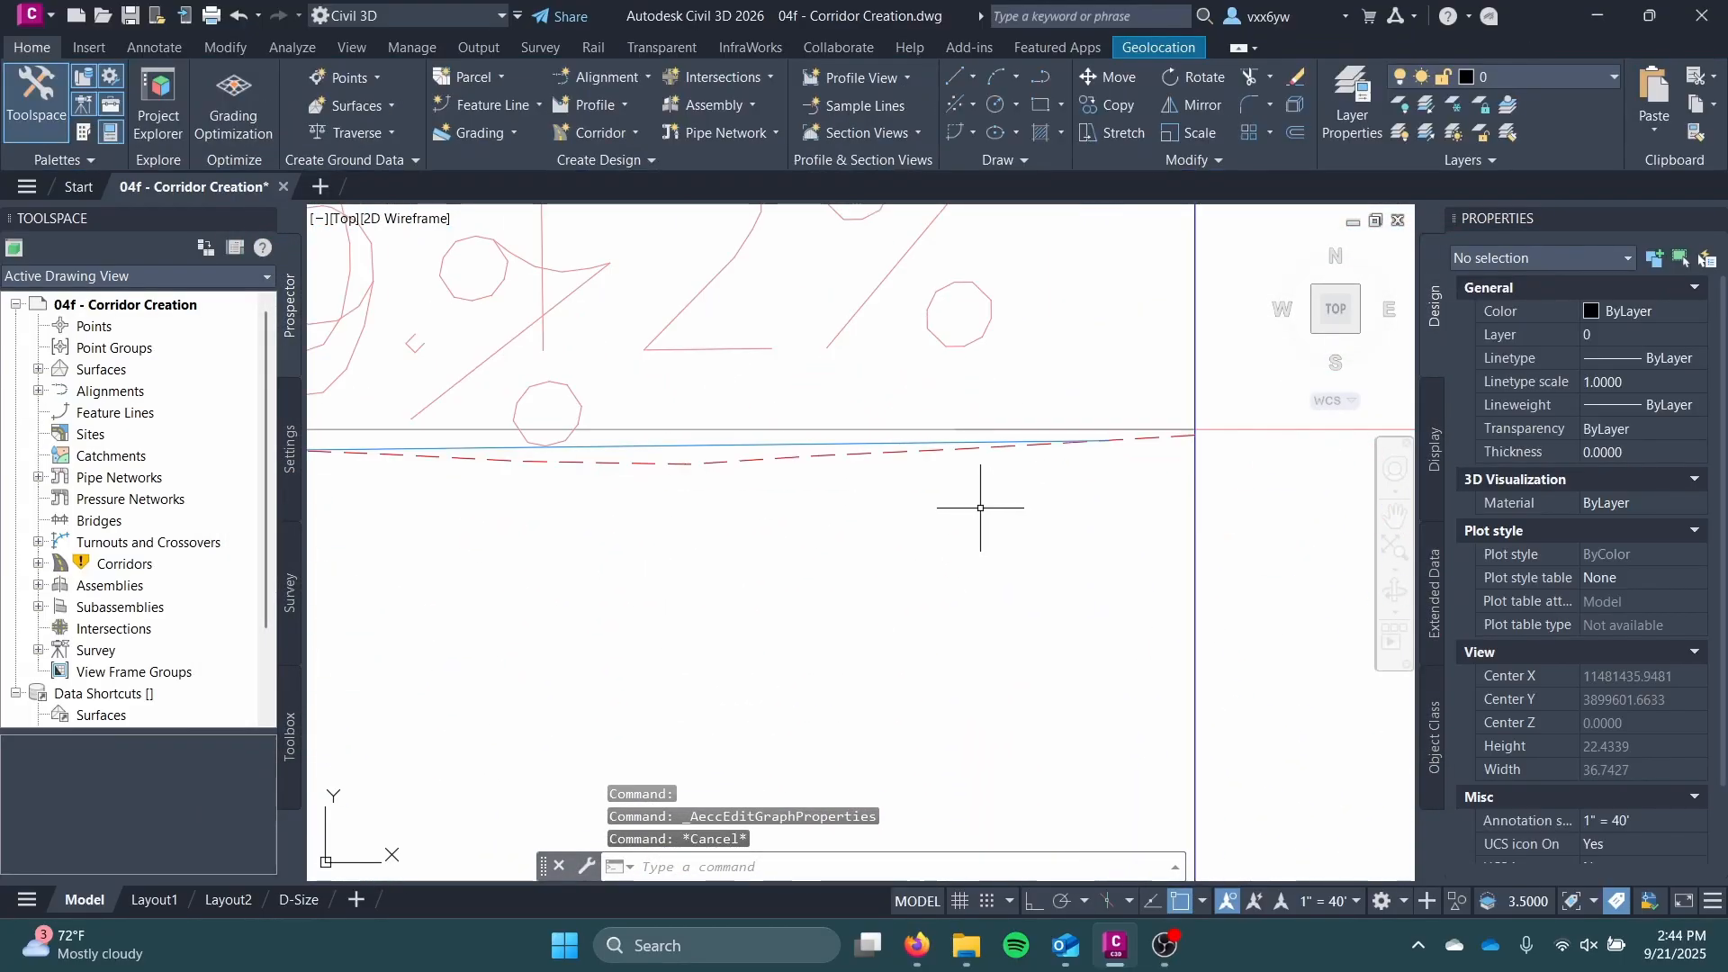
scroll(1005, 472, "up", 3)
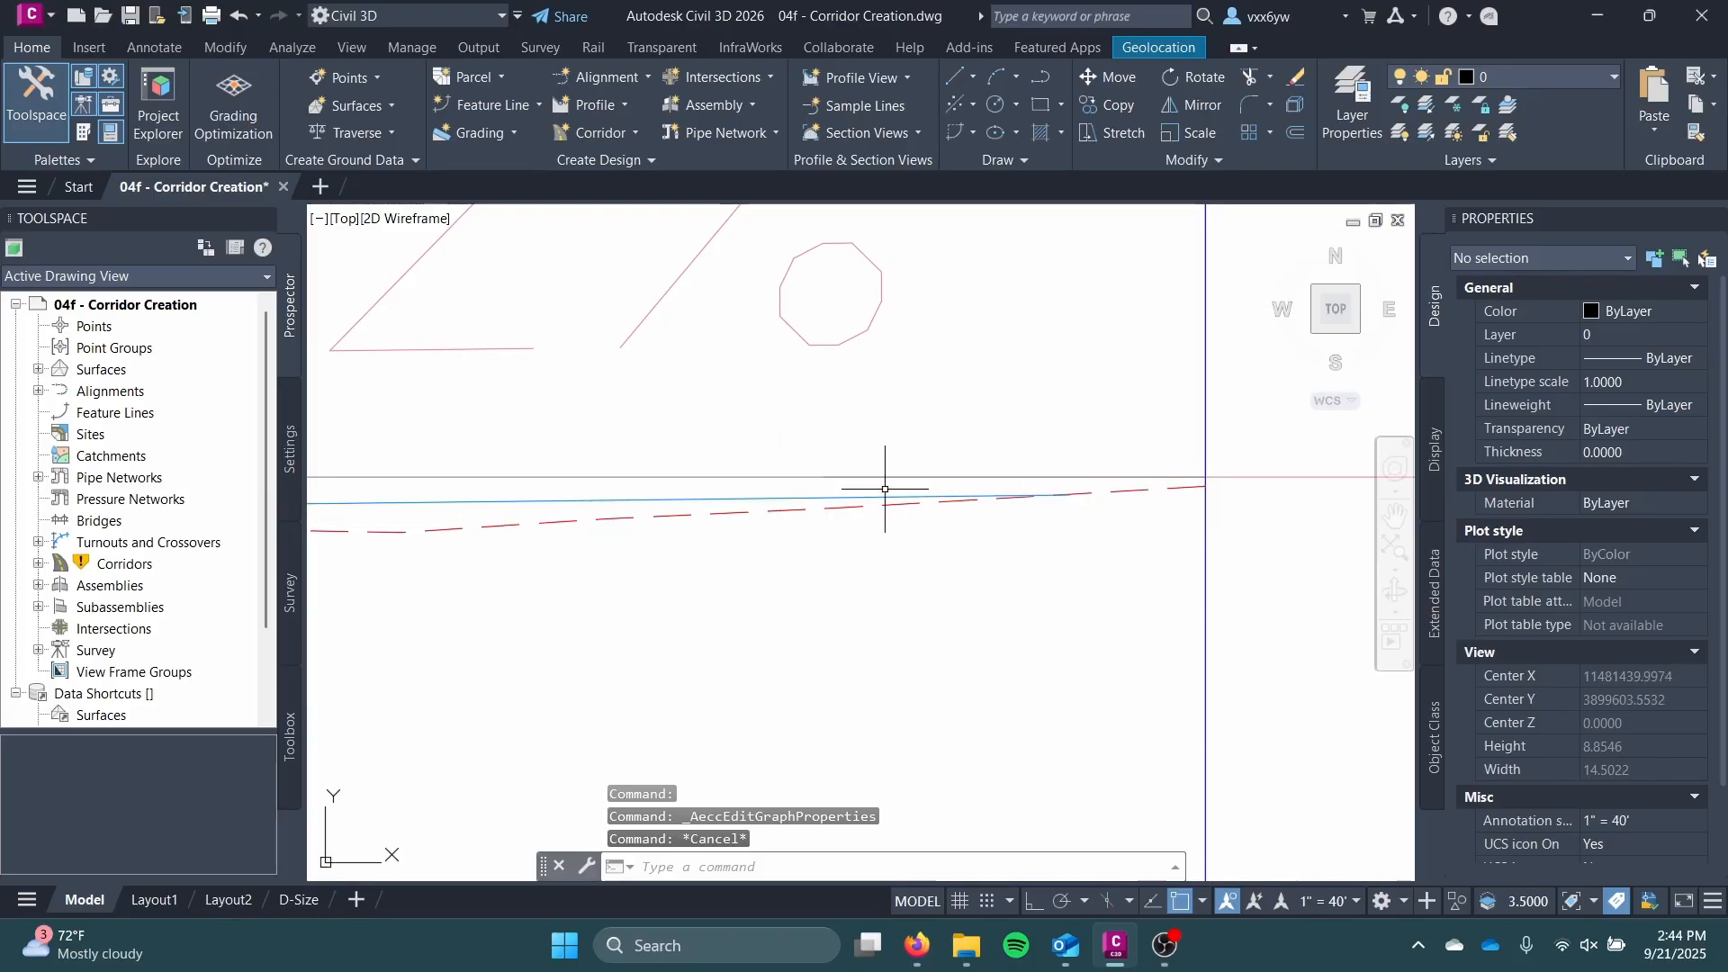
left_click(873, 496)
scroll(900, 491, "down", 4)
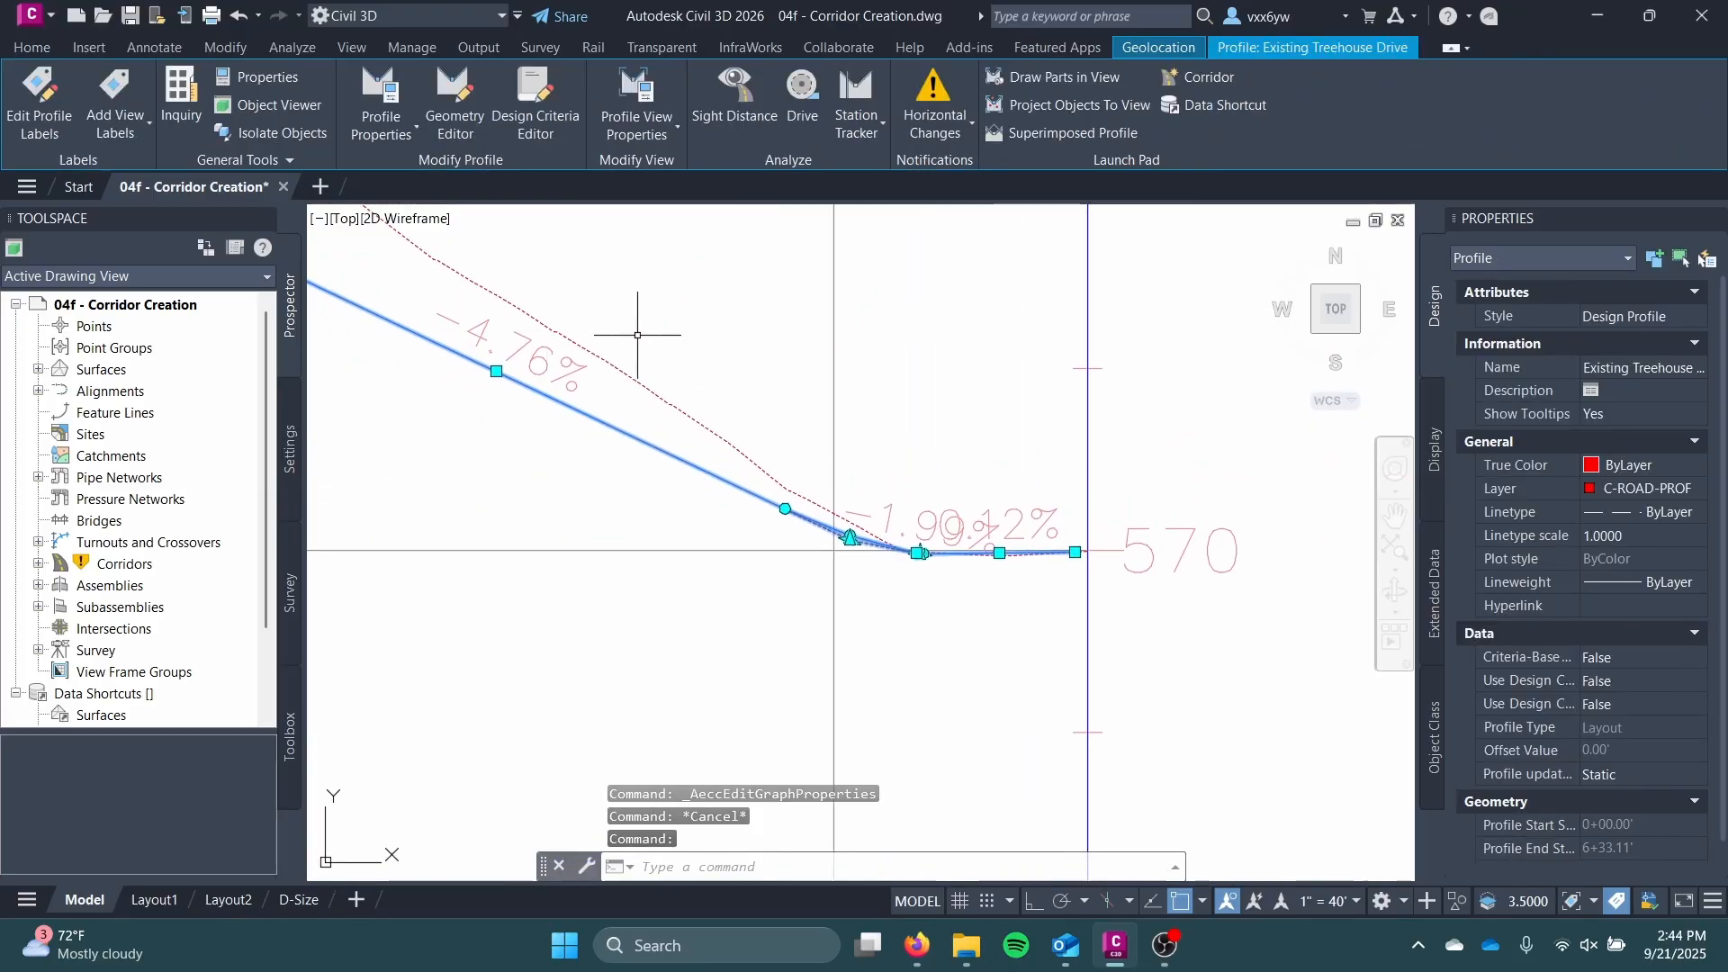
scroll(766, 426, "up", 5)
scroll(766, 426, "up", 8)
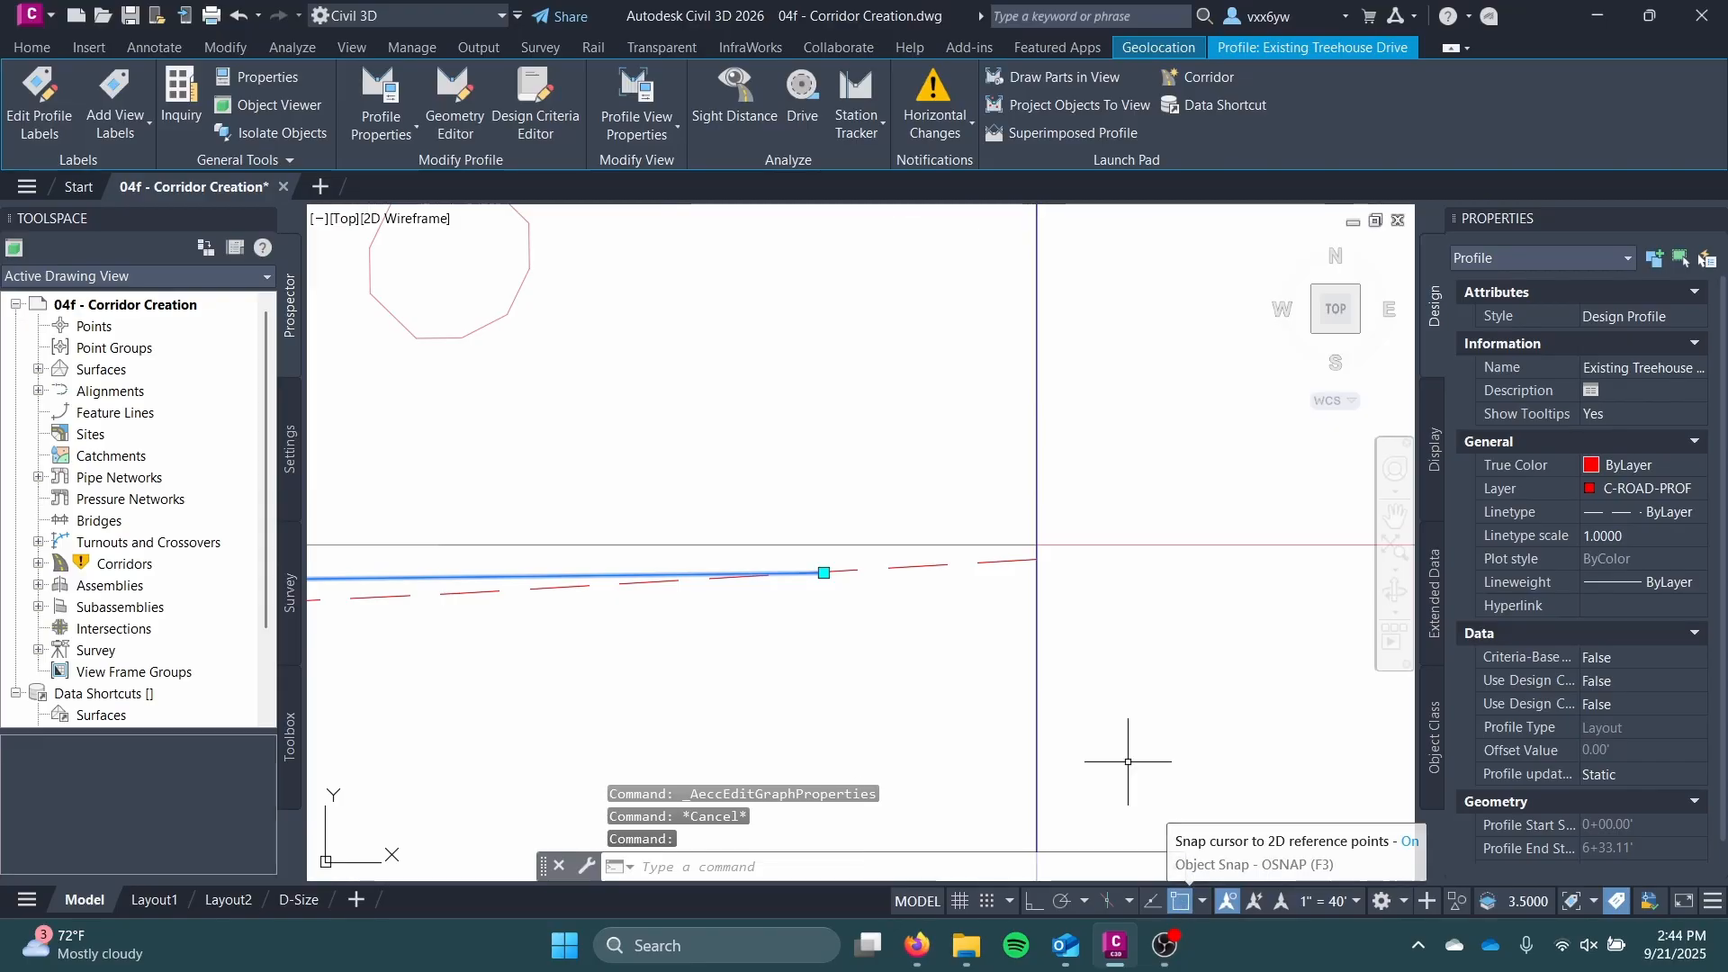
left_click(824, 573)
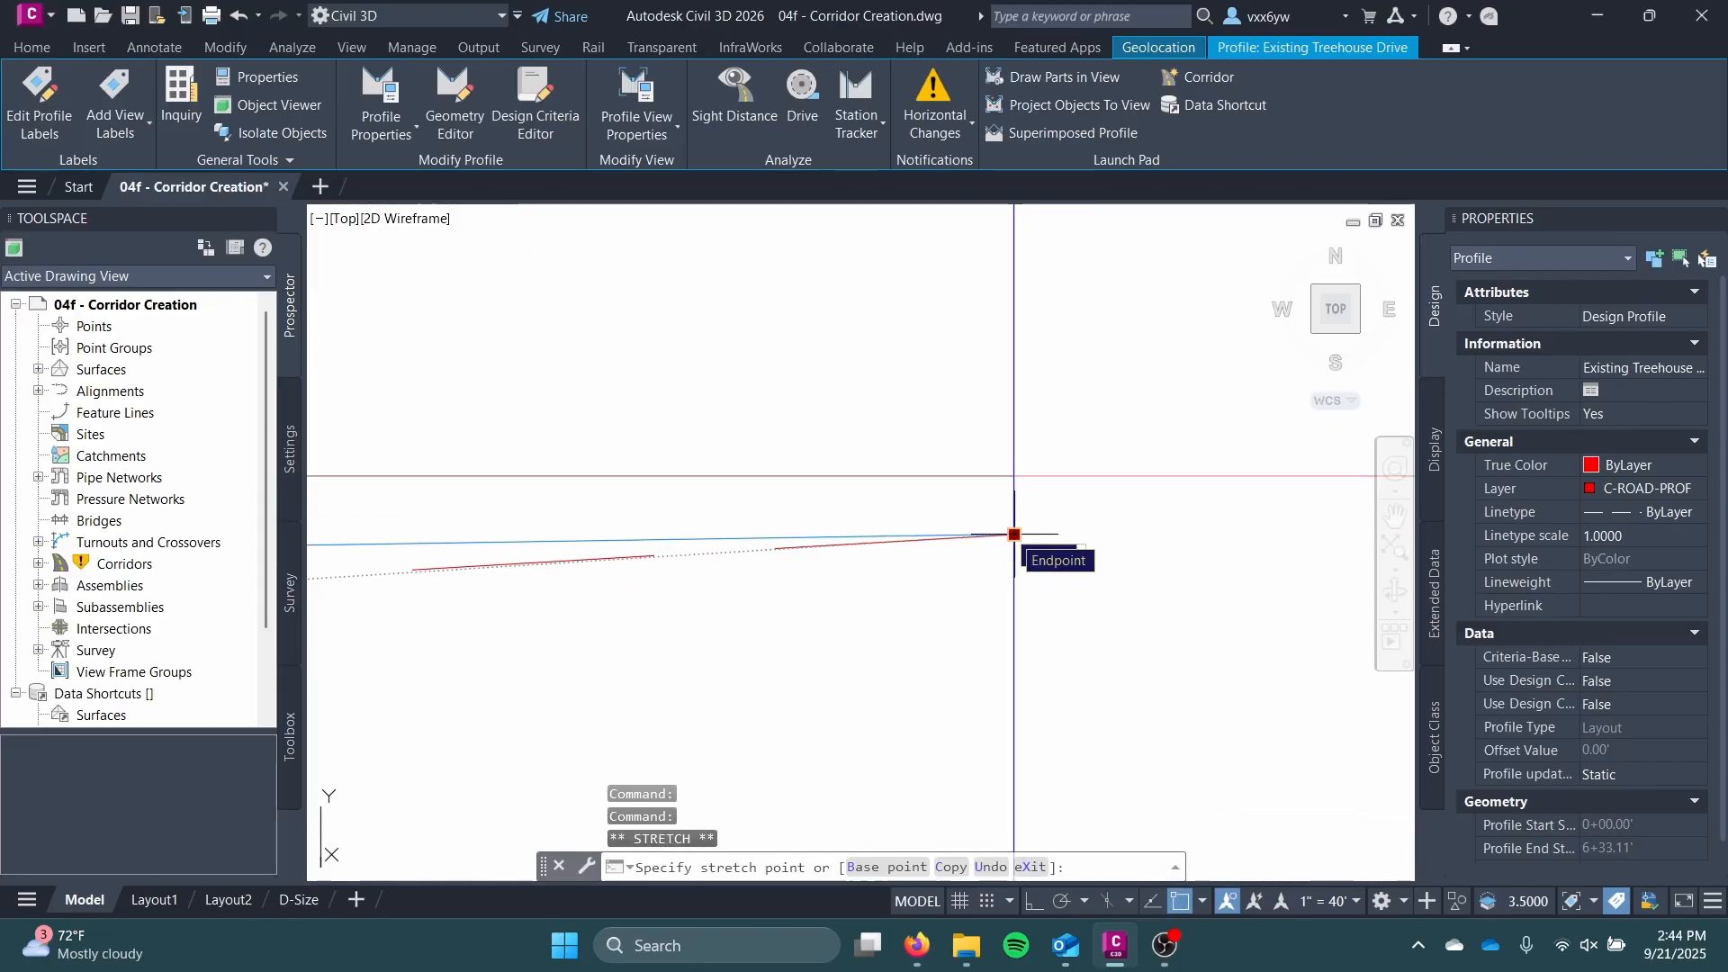
key("Escape")
key("Escape")
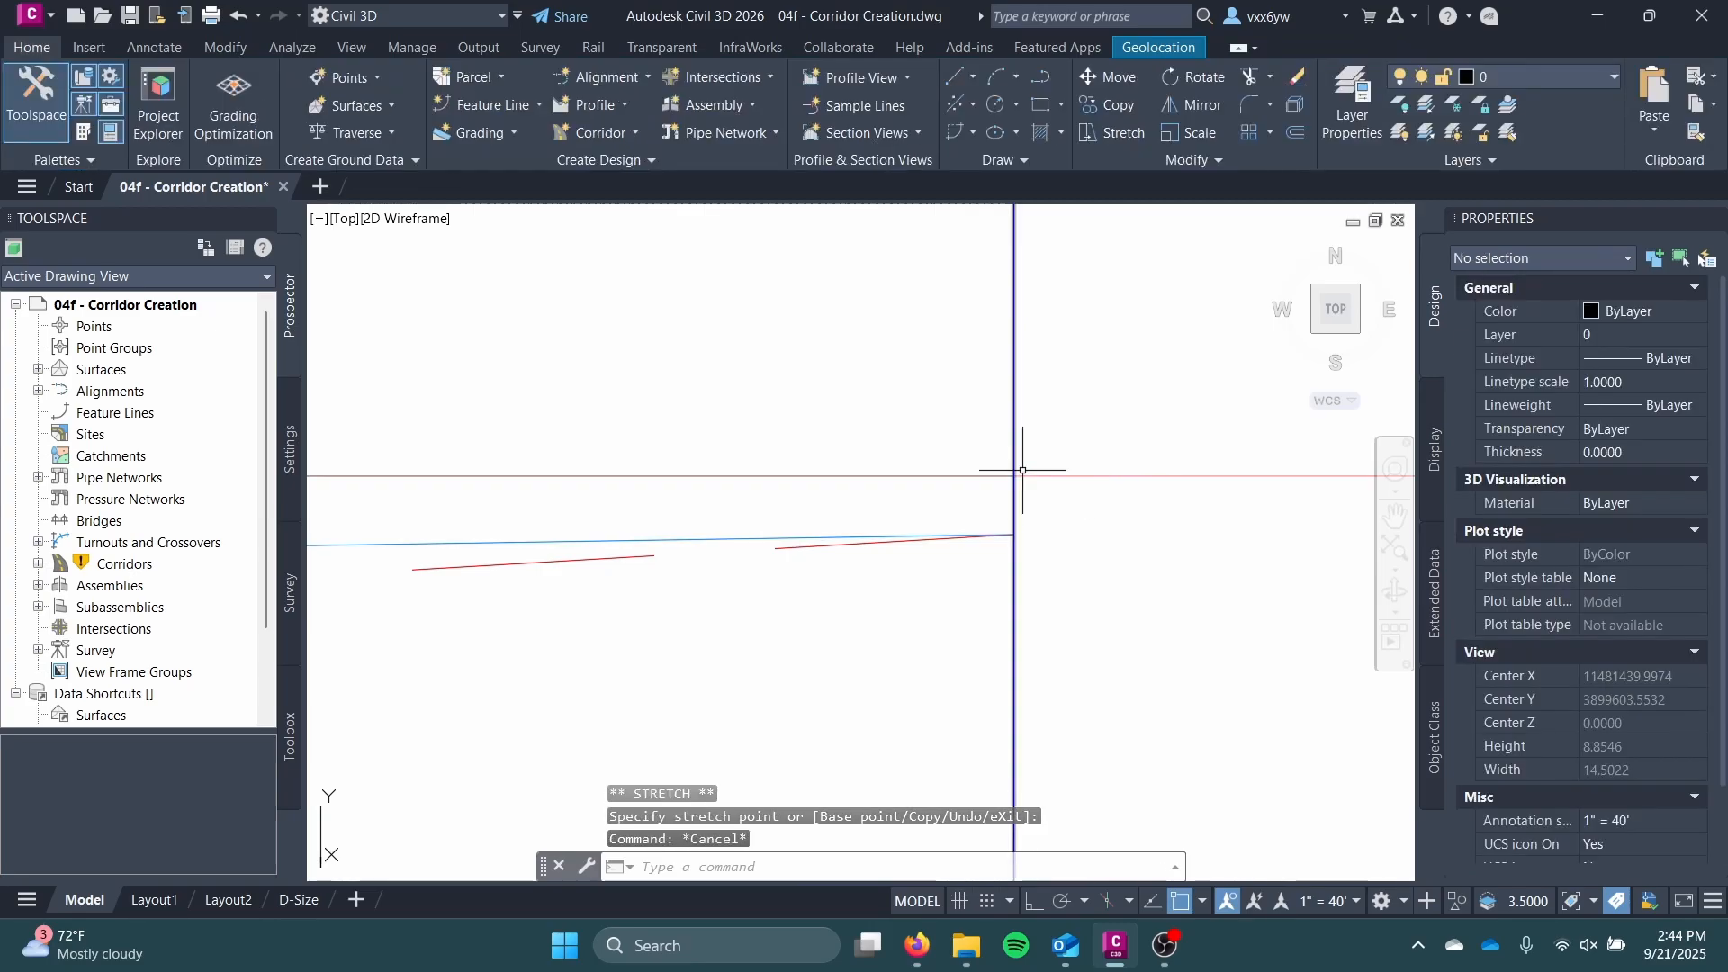
scroll(865, 471, "down", 10)
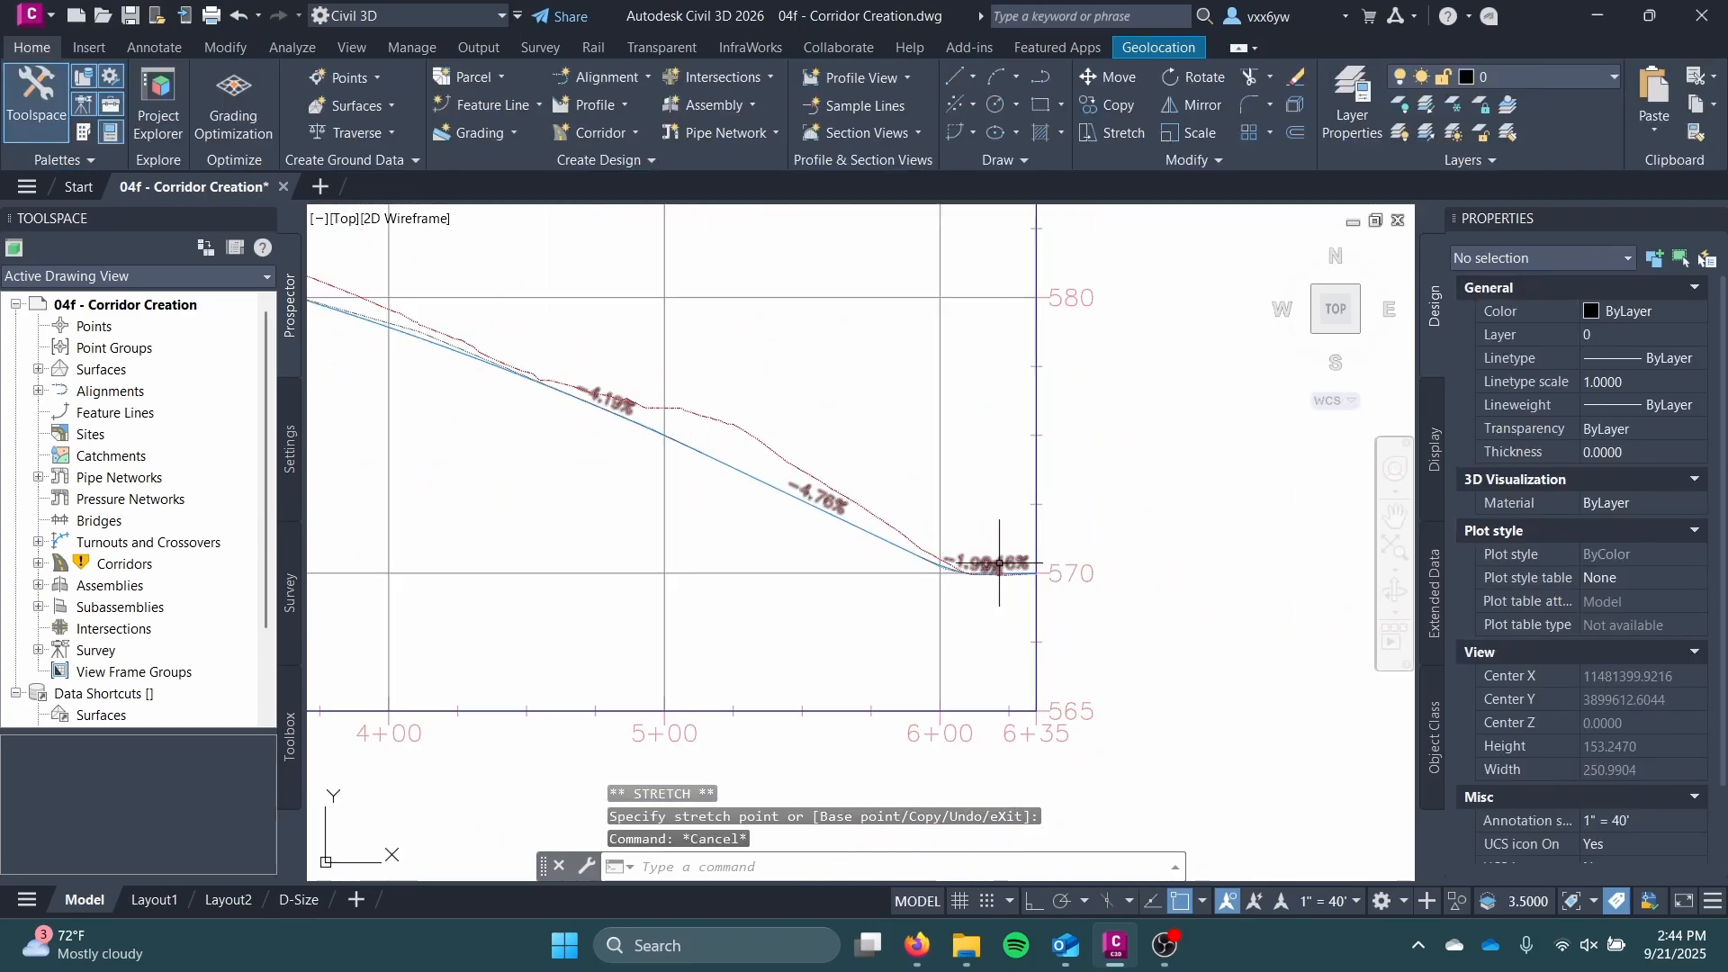
Step: Save the corridor drawing with the extended design profile
scroll(982, 605, "down", 8)
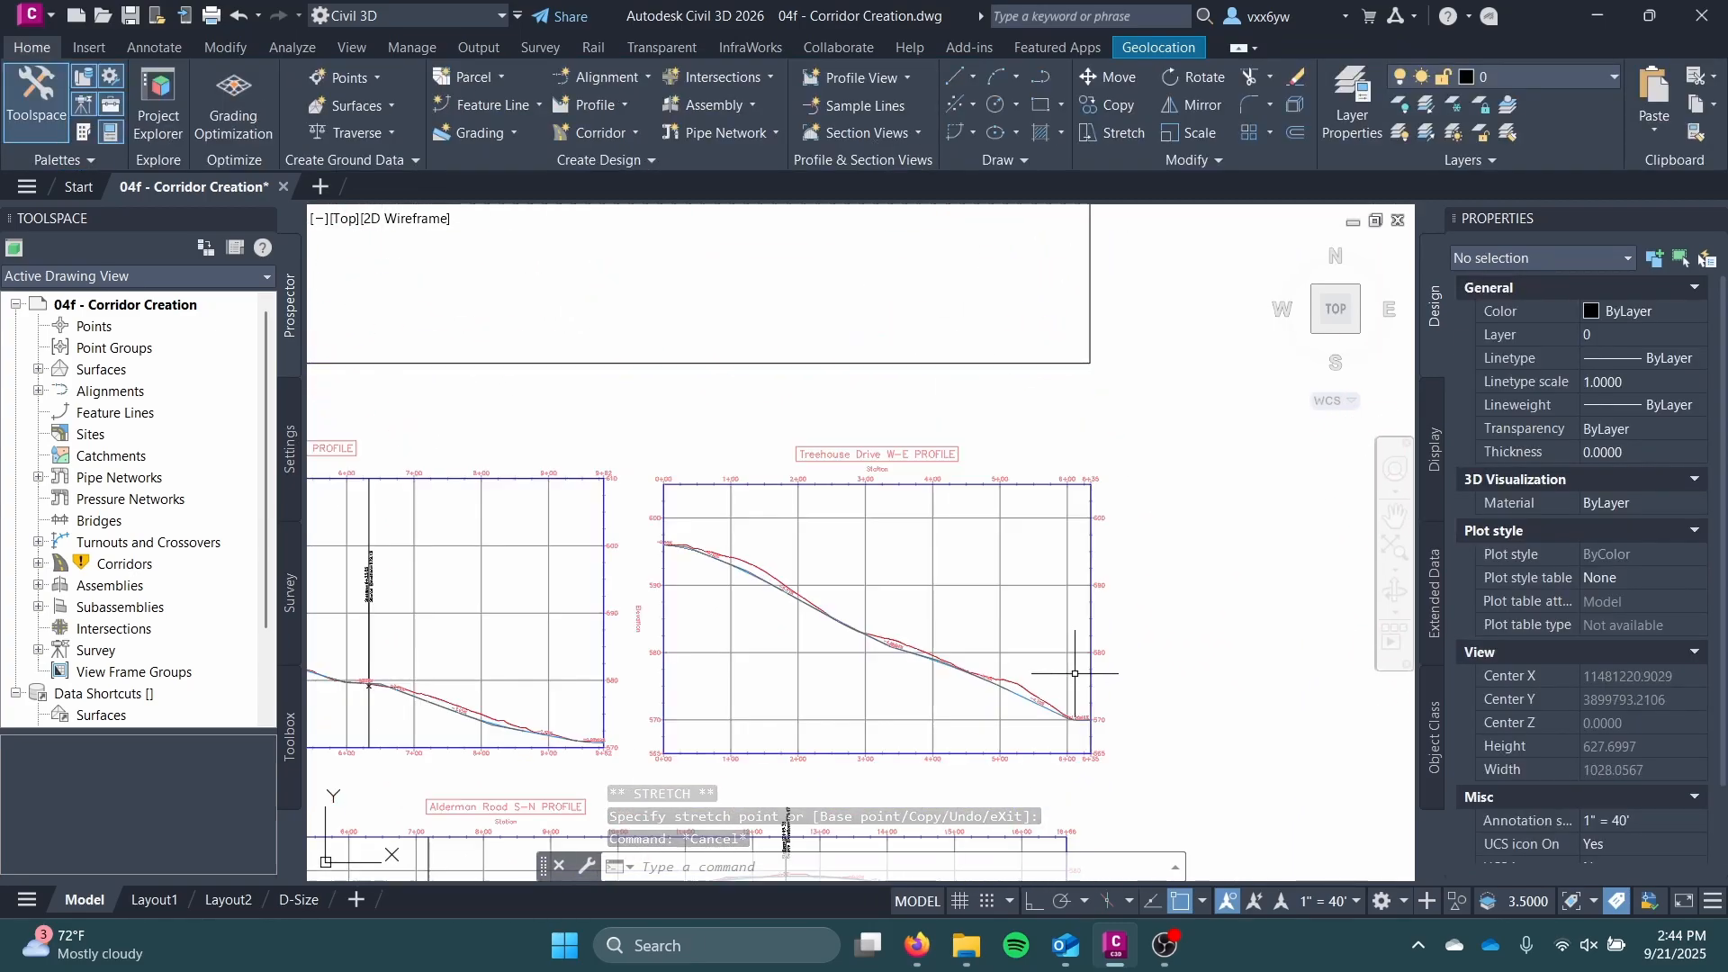
key("ctrl+s")
Step: Start adding crossings to the Treehouse Drive W-E profile view, using the Alderman Road S-N design profile as the crossing object
scroll(945, 630, "up", 3)
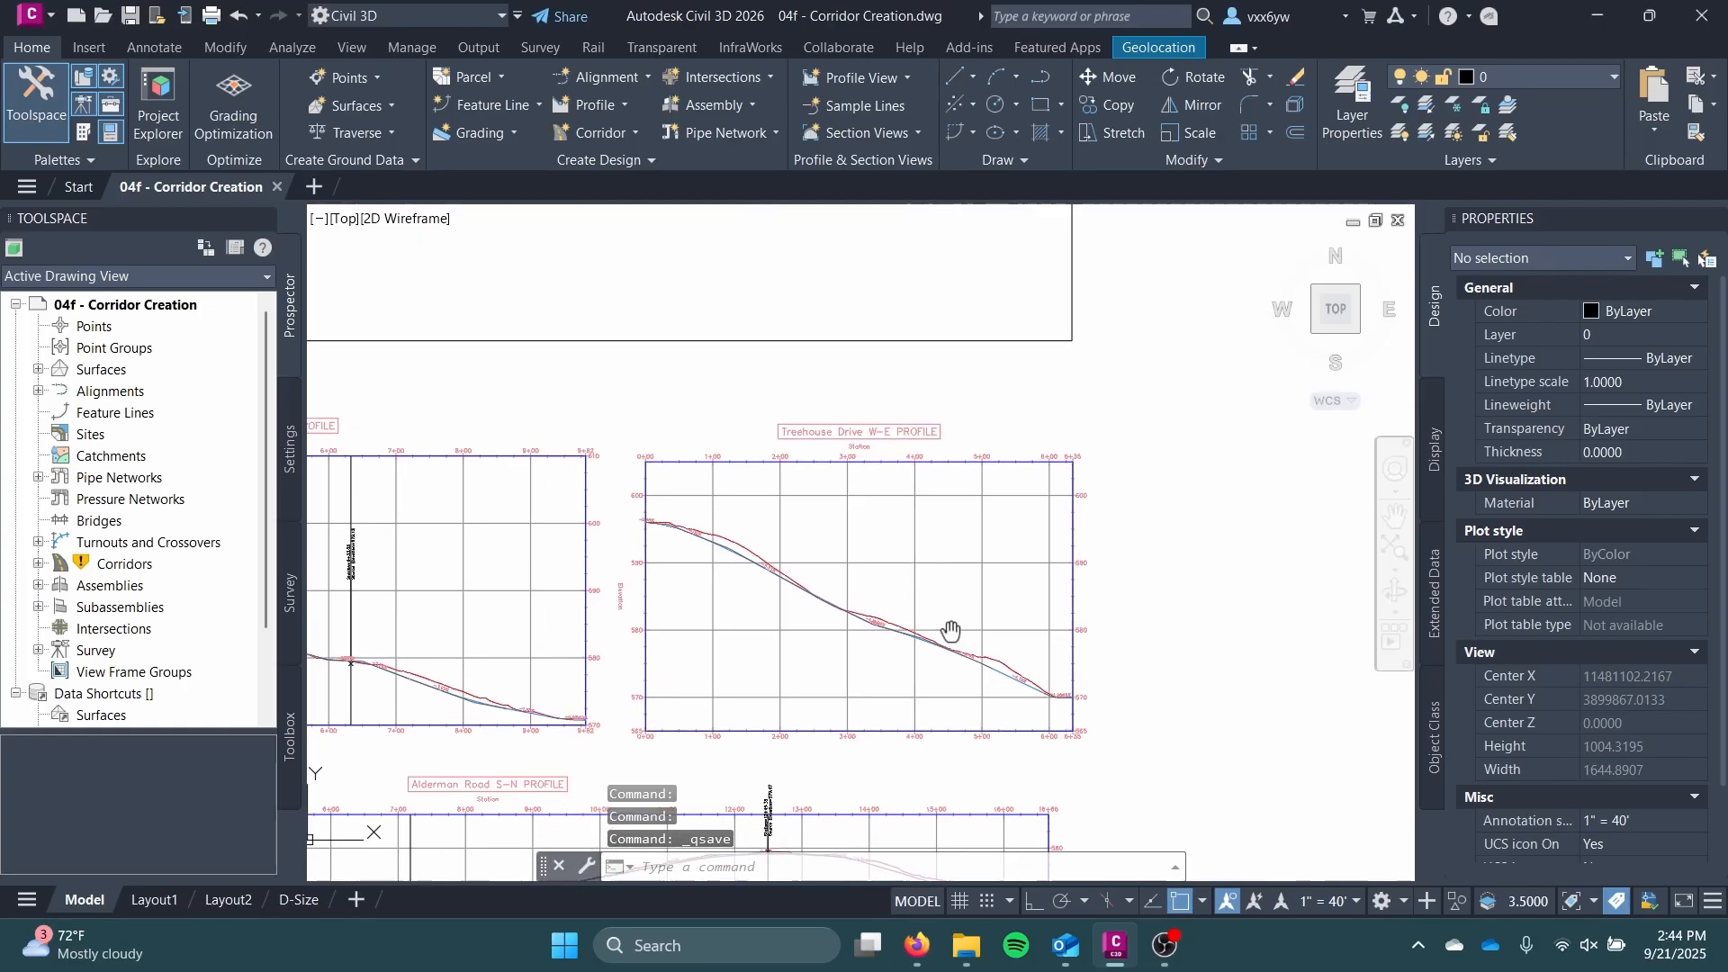
middle_click_drag(954, 605, 935, 573)
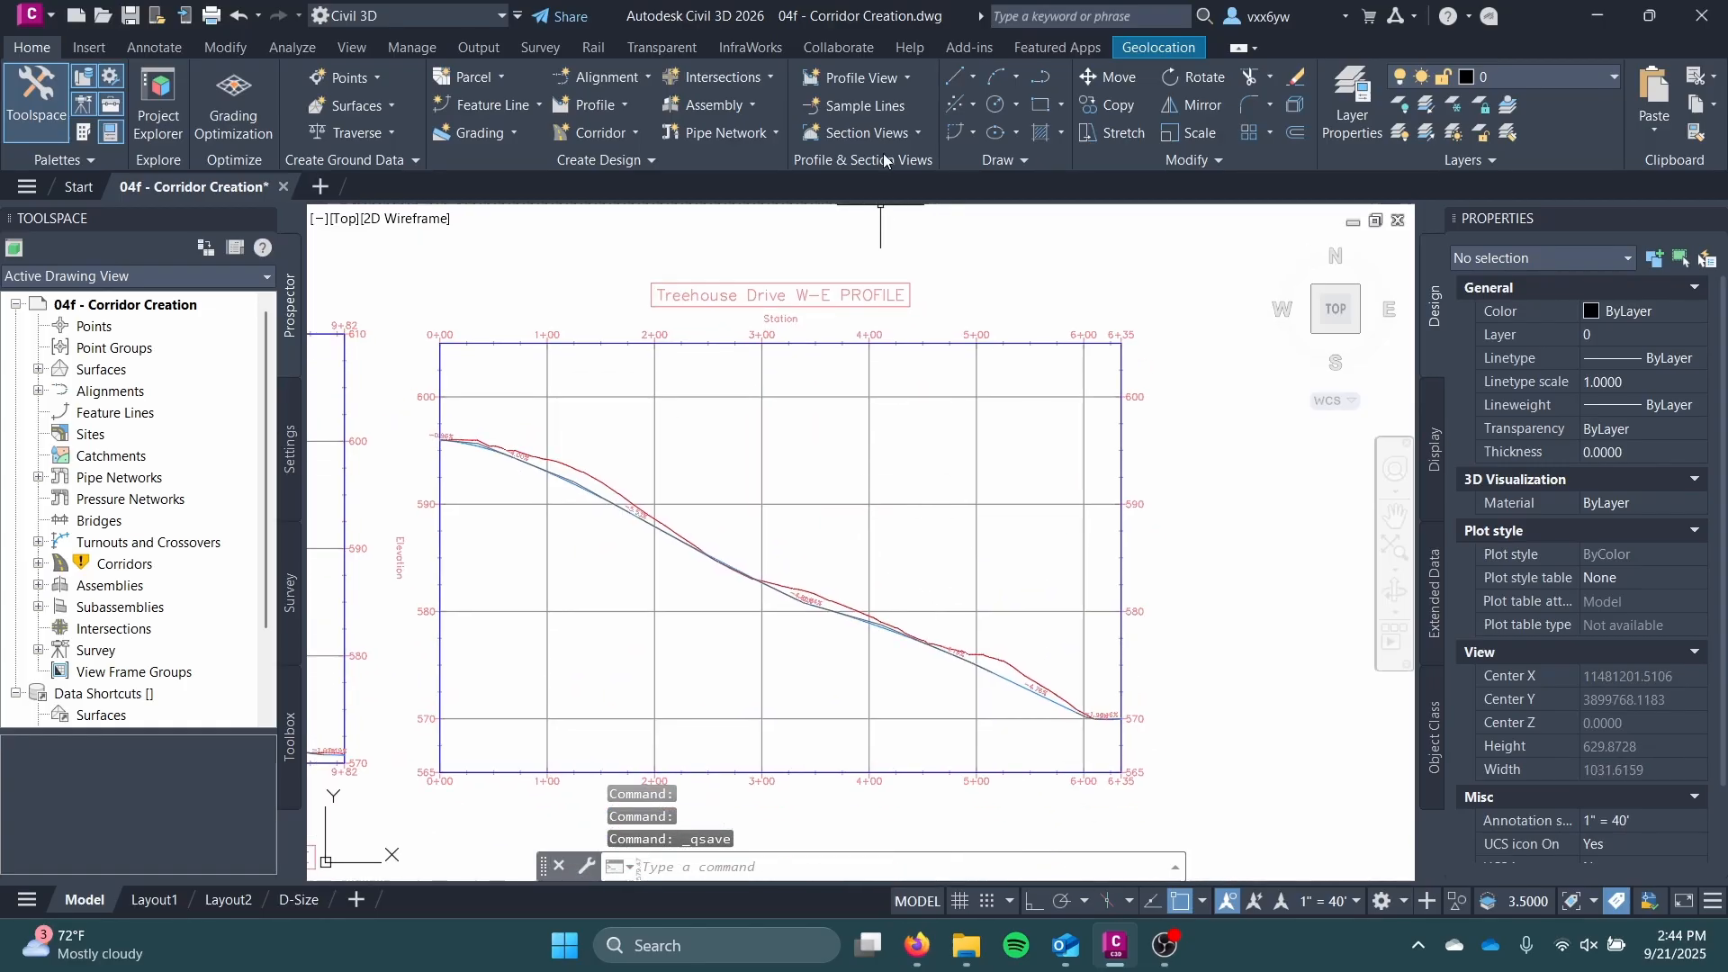
left_click(893, 84)
left_click(900, 248)
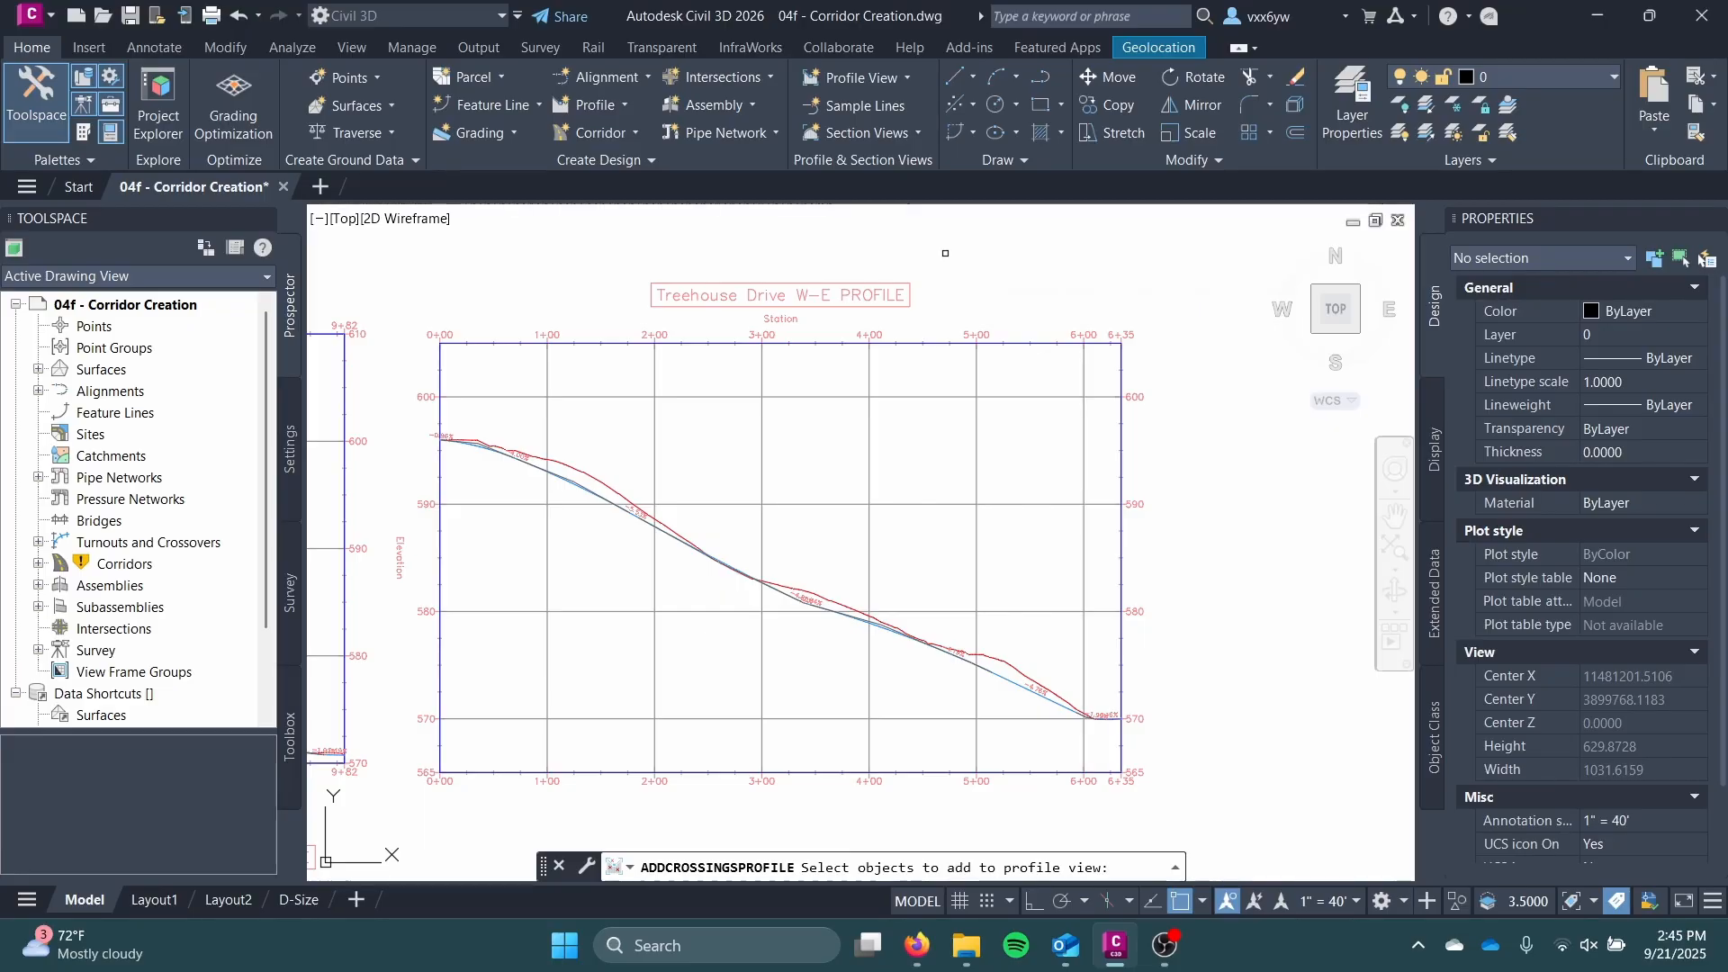
scroll(810, 450, "down", 2)
mouse_move(810, 450)
middle_mouse_down()
mouse_move(1143, 424)
mouse_move(1027, 491)
mouse_move(923, 223)
mouse_move(729, 297)
middle_mouse_up()
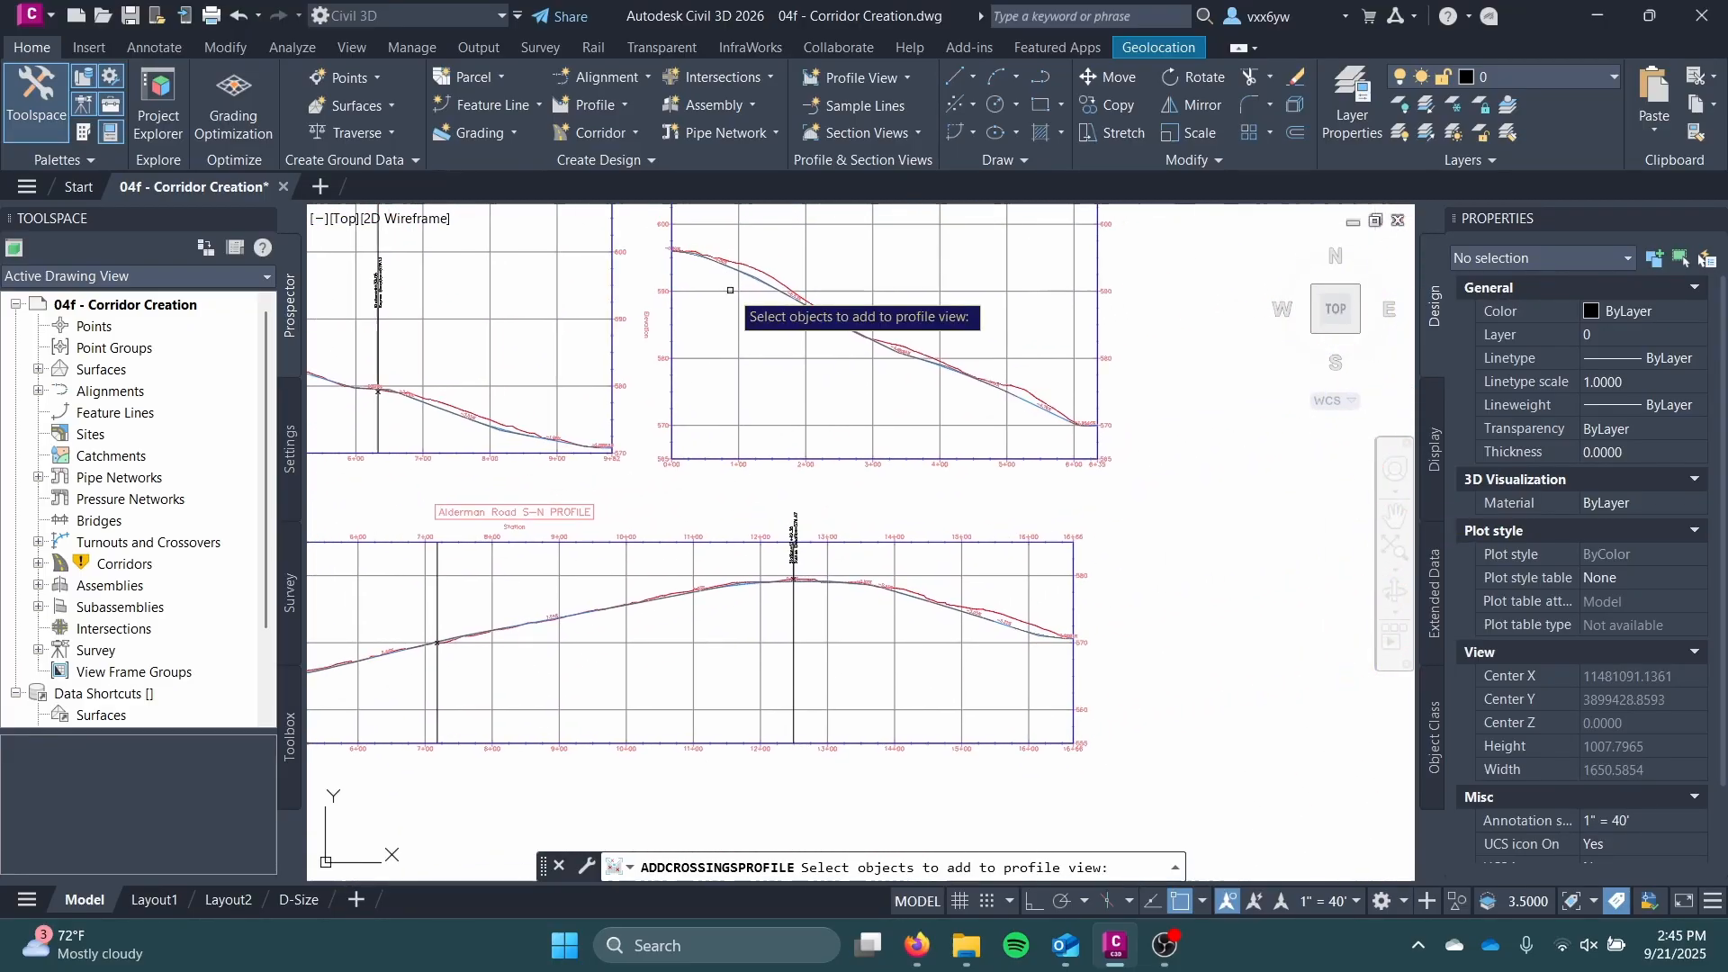
scroll(923, 605, "up", 5)
left_click(904, 582)
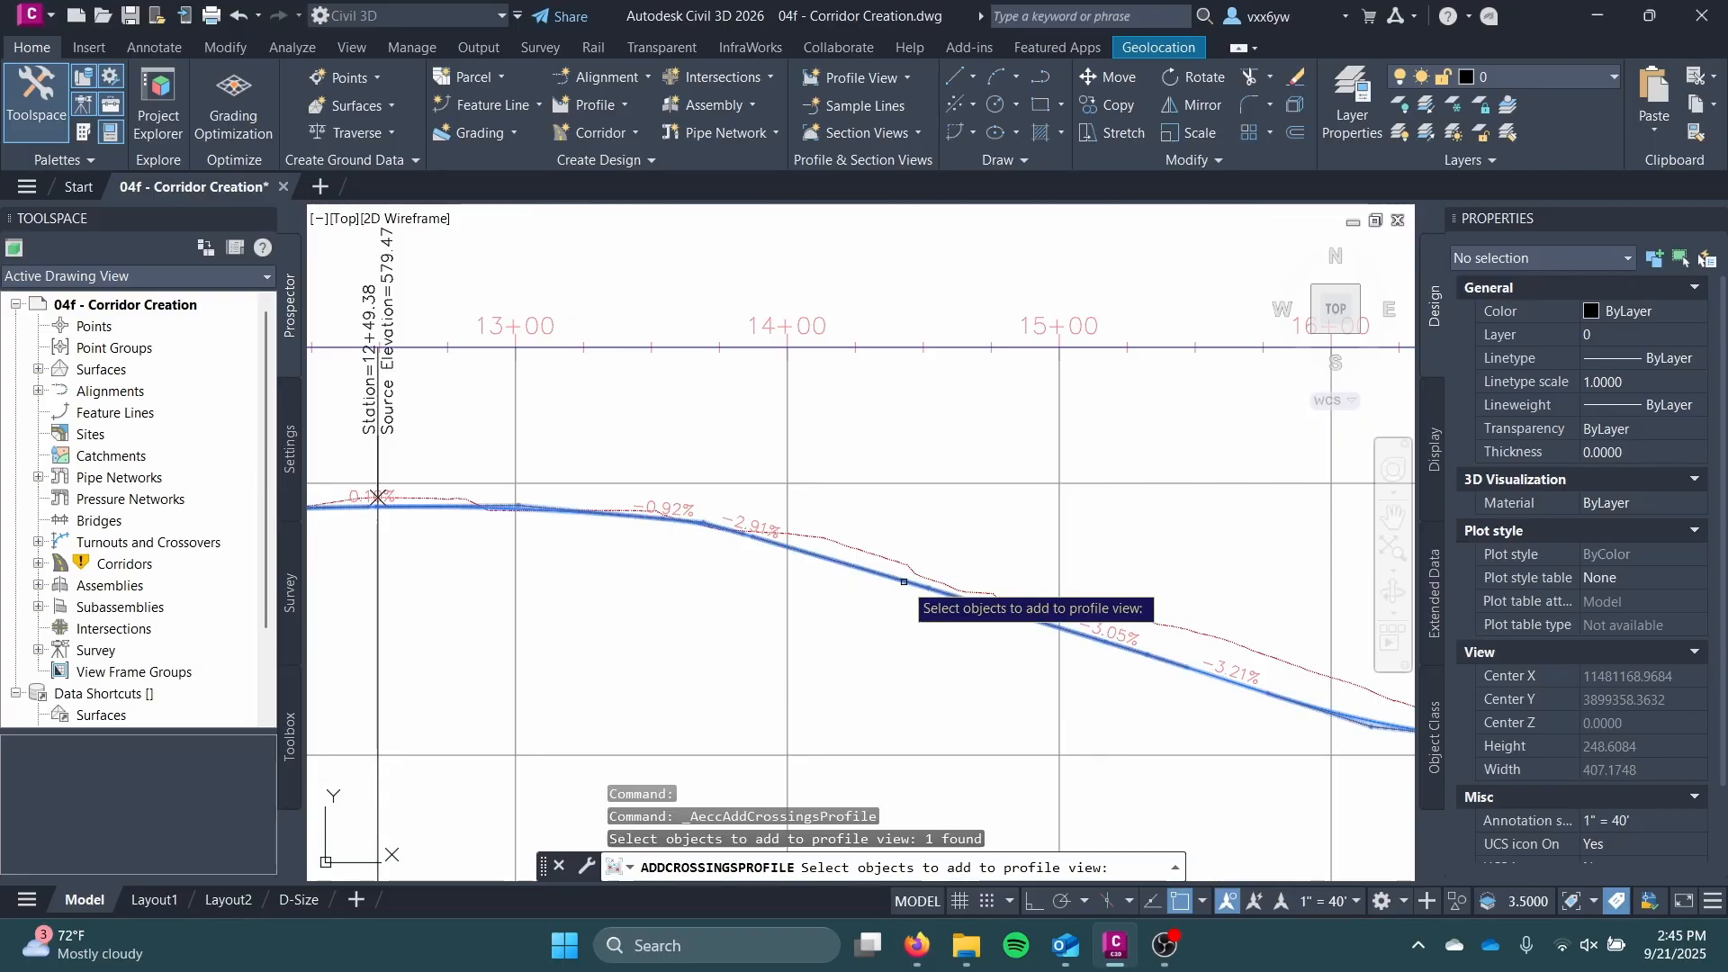
key("Return")
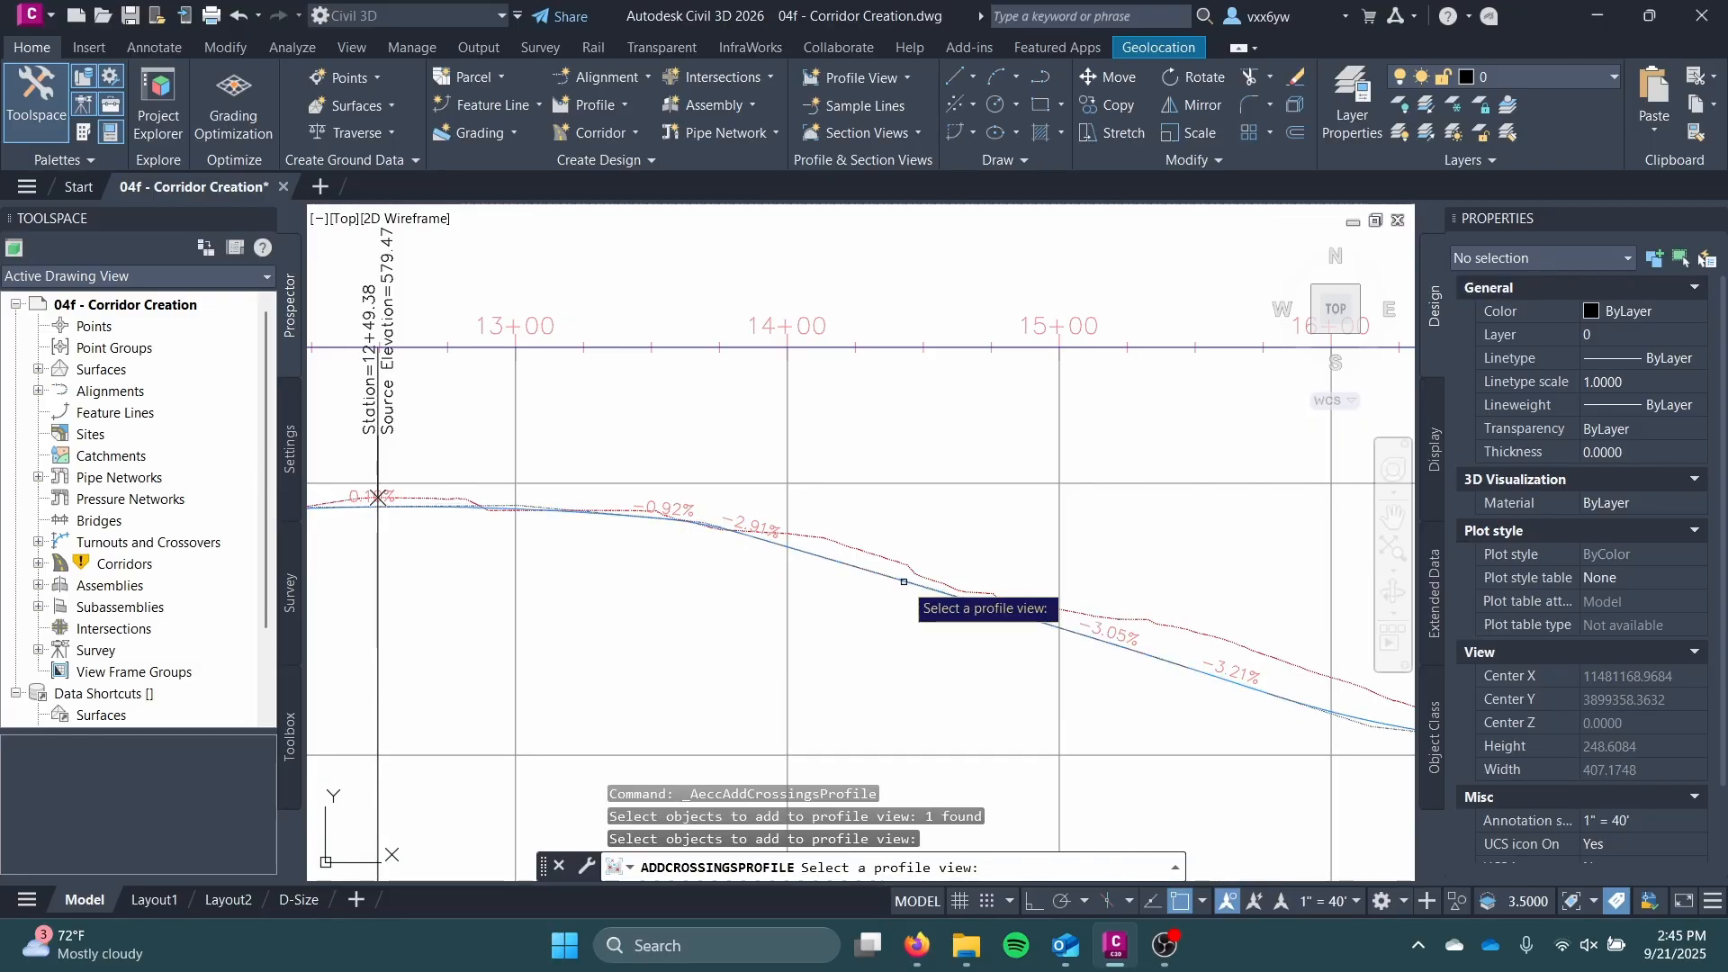
middle_click_drag(977, 332, 896, 757)
scroll(847, 703, "down", 3)
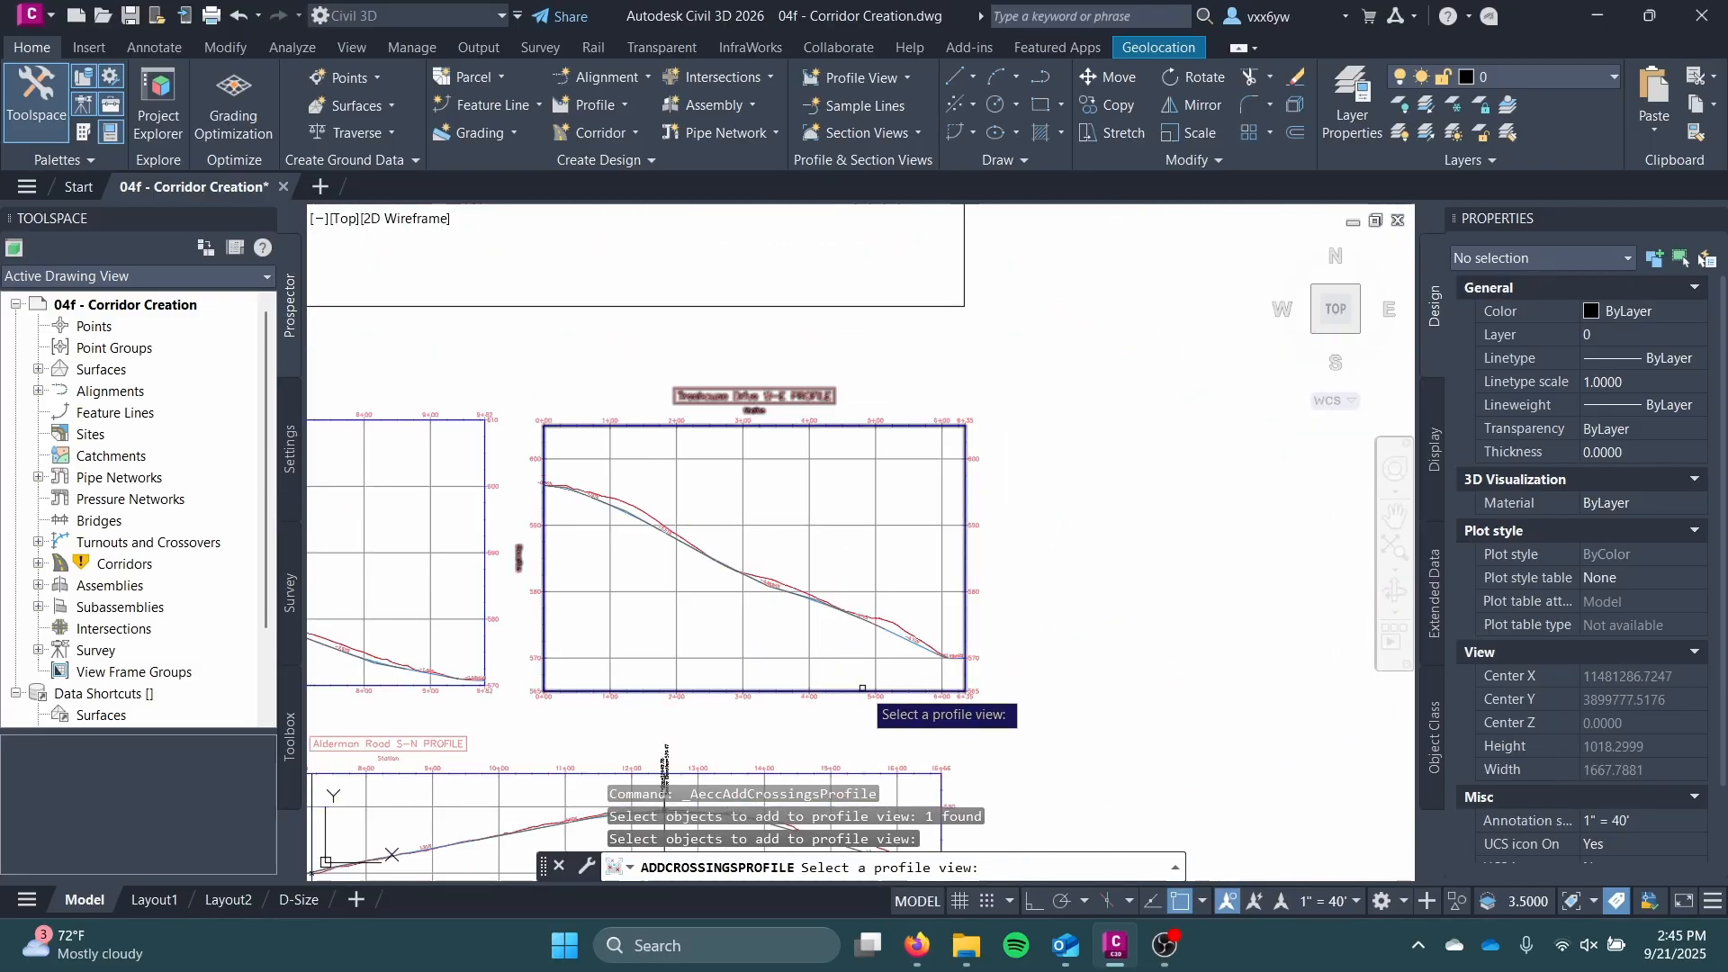
left_click(851, 702)
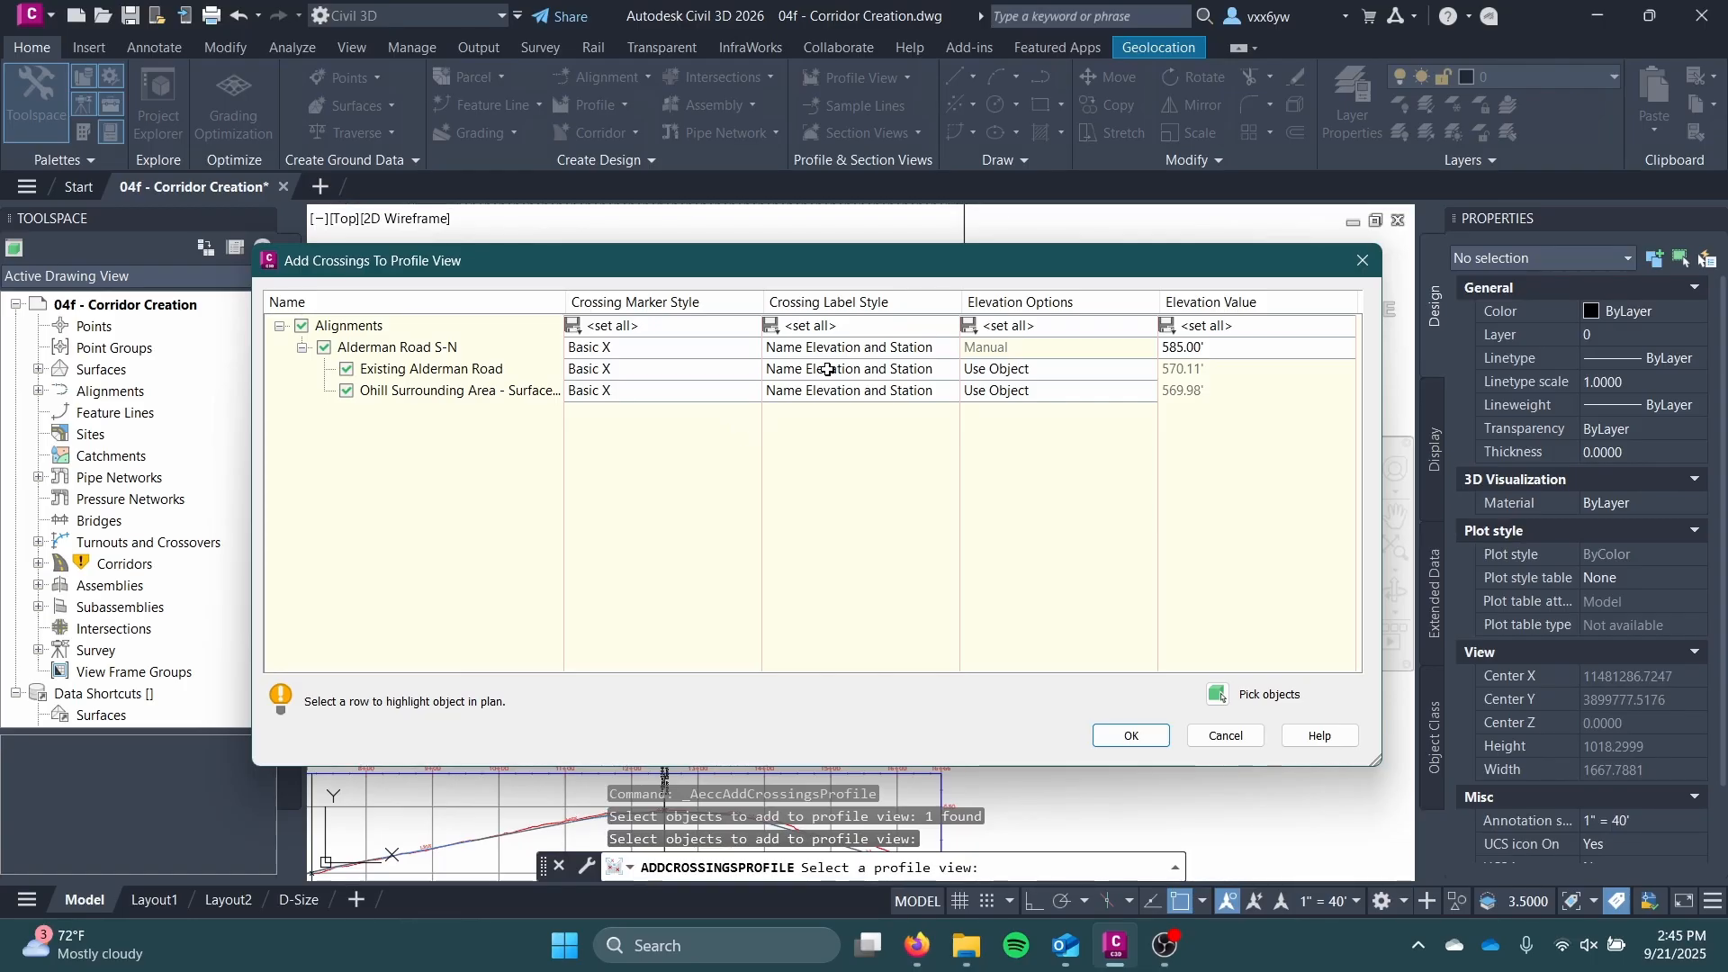
Step: Set the crossing label style to Standard for the Existing Alderman Road profile and the Ohill Surrounding Area surface profile
left_click(936, 371)
left_click(904, 376)
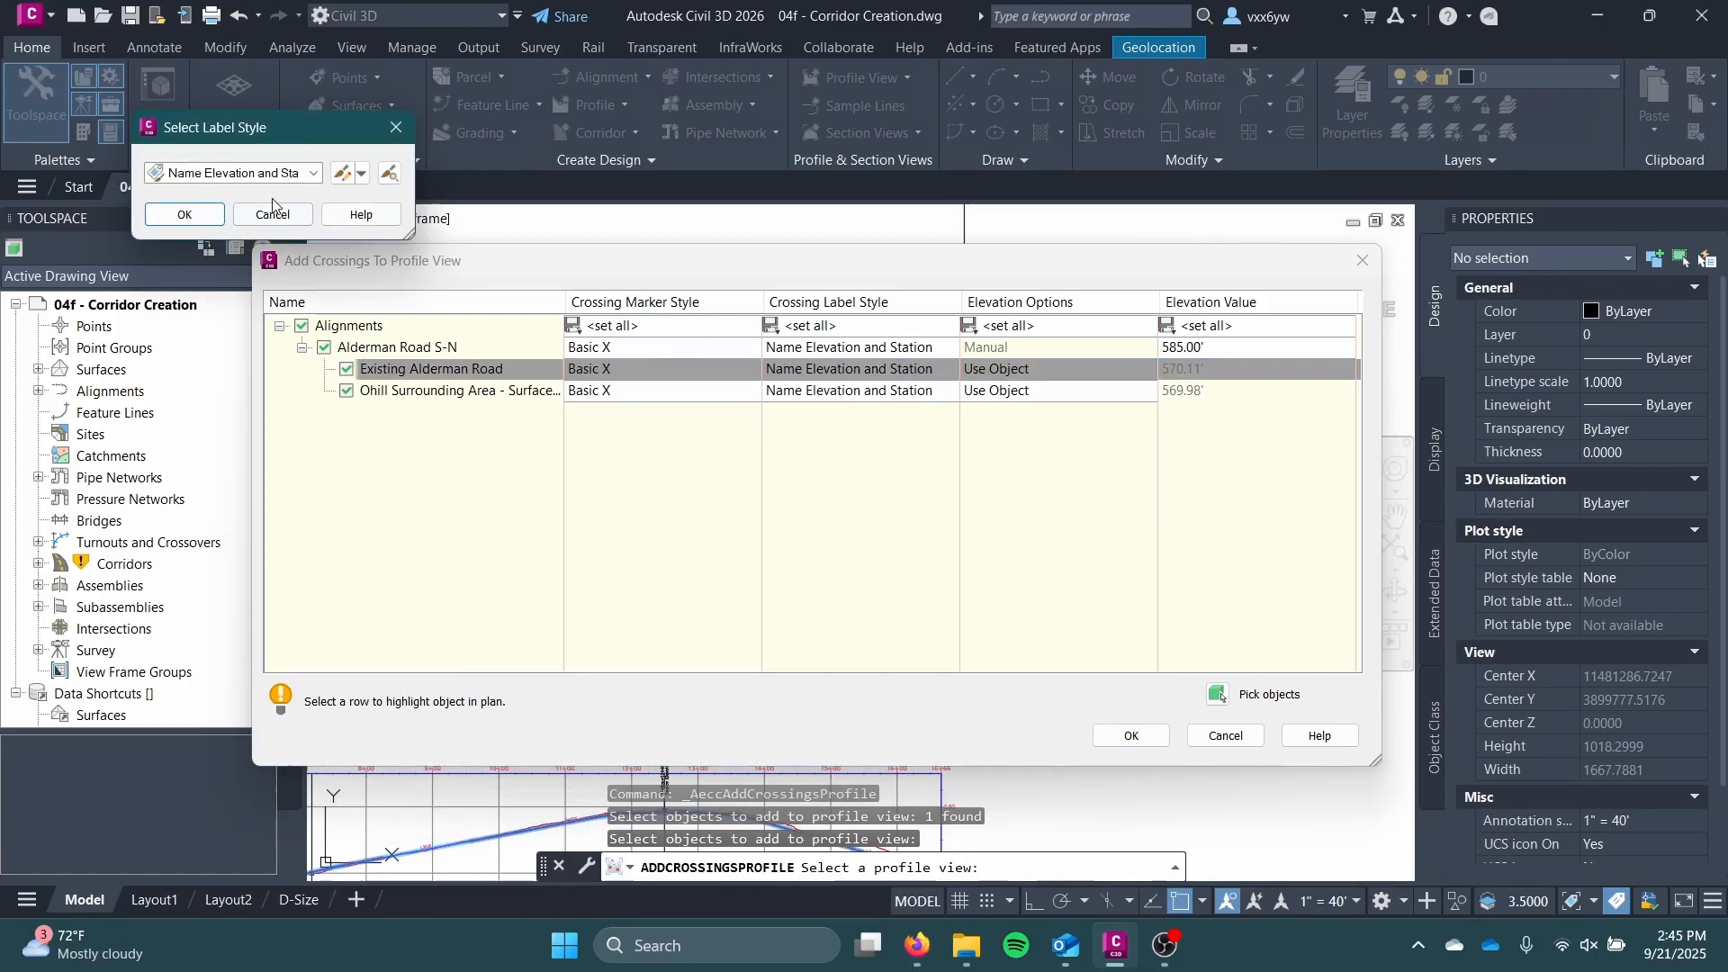
left_click(288, 174)
left_click(213, 230)
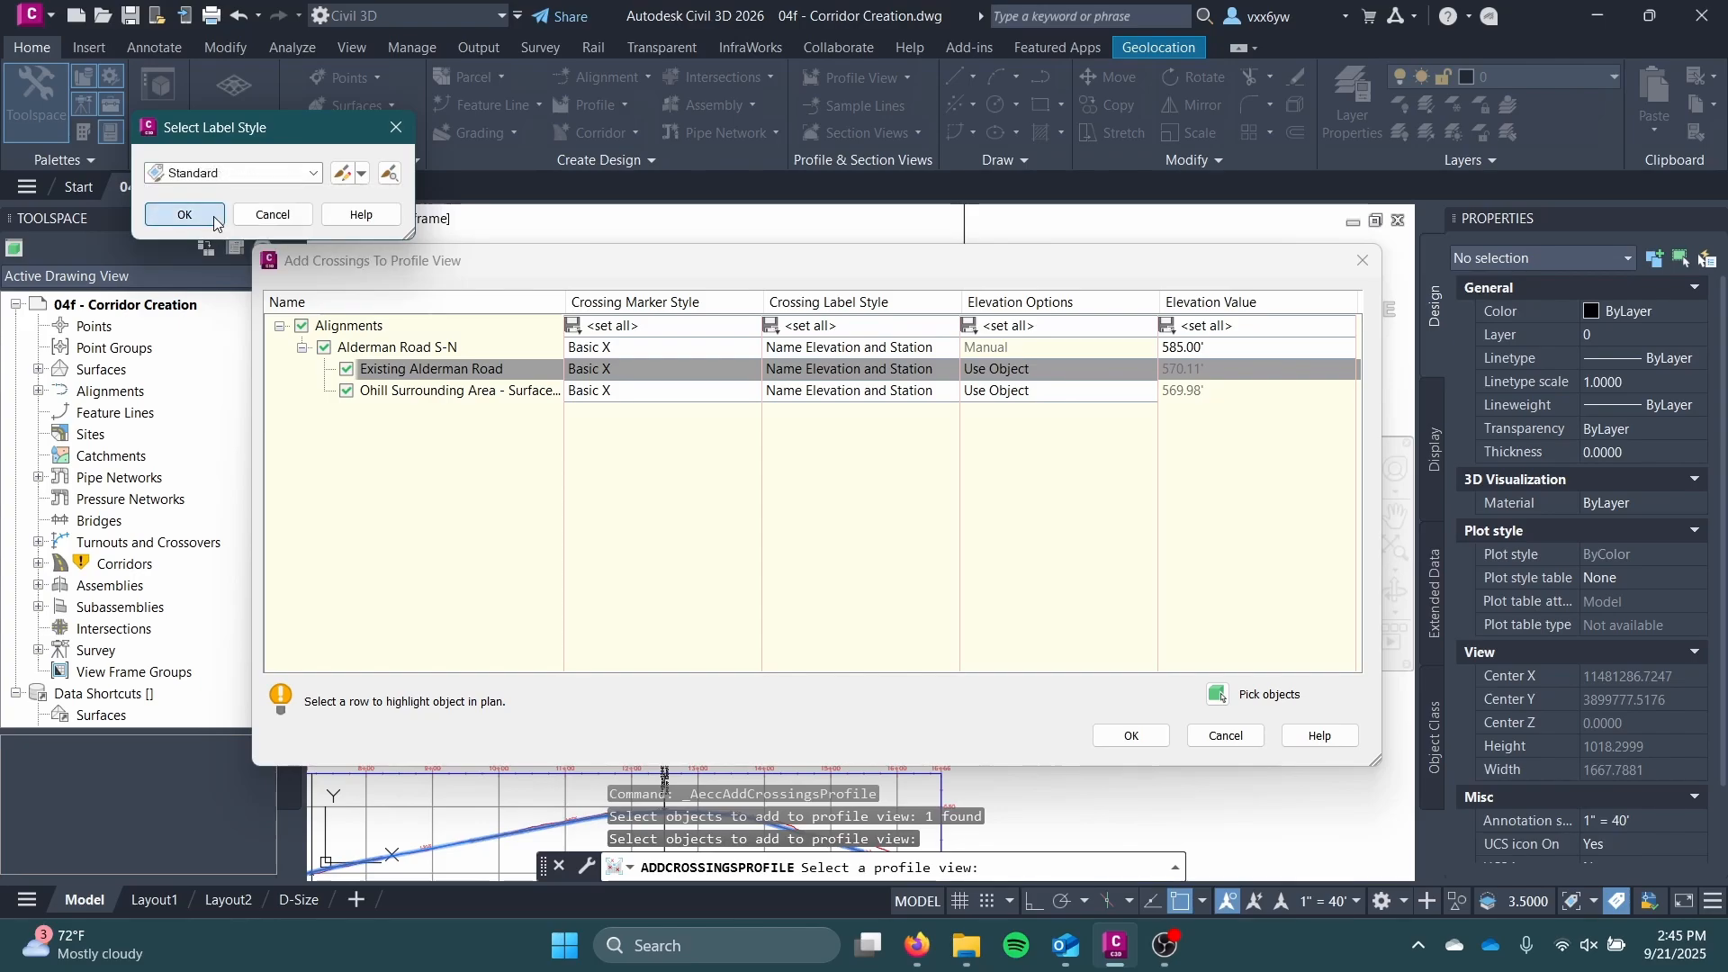
left_click(184, 214)
double_click(849, 393)
left_click(239, 178)
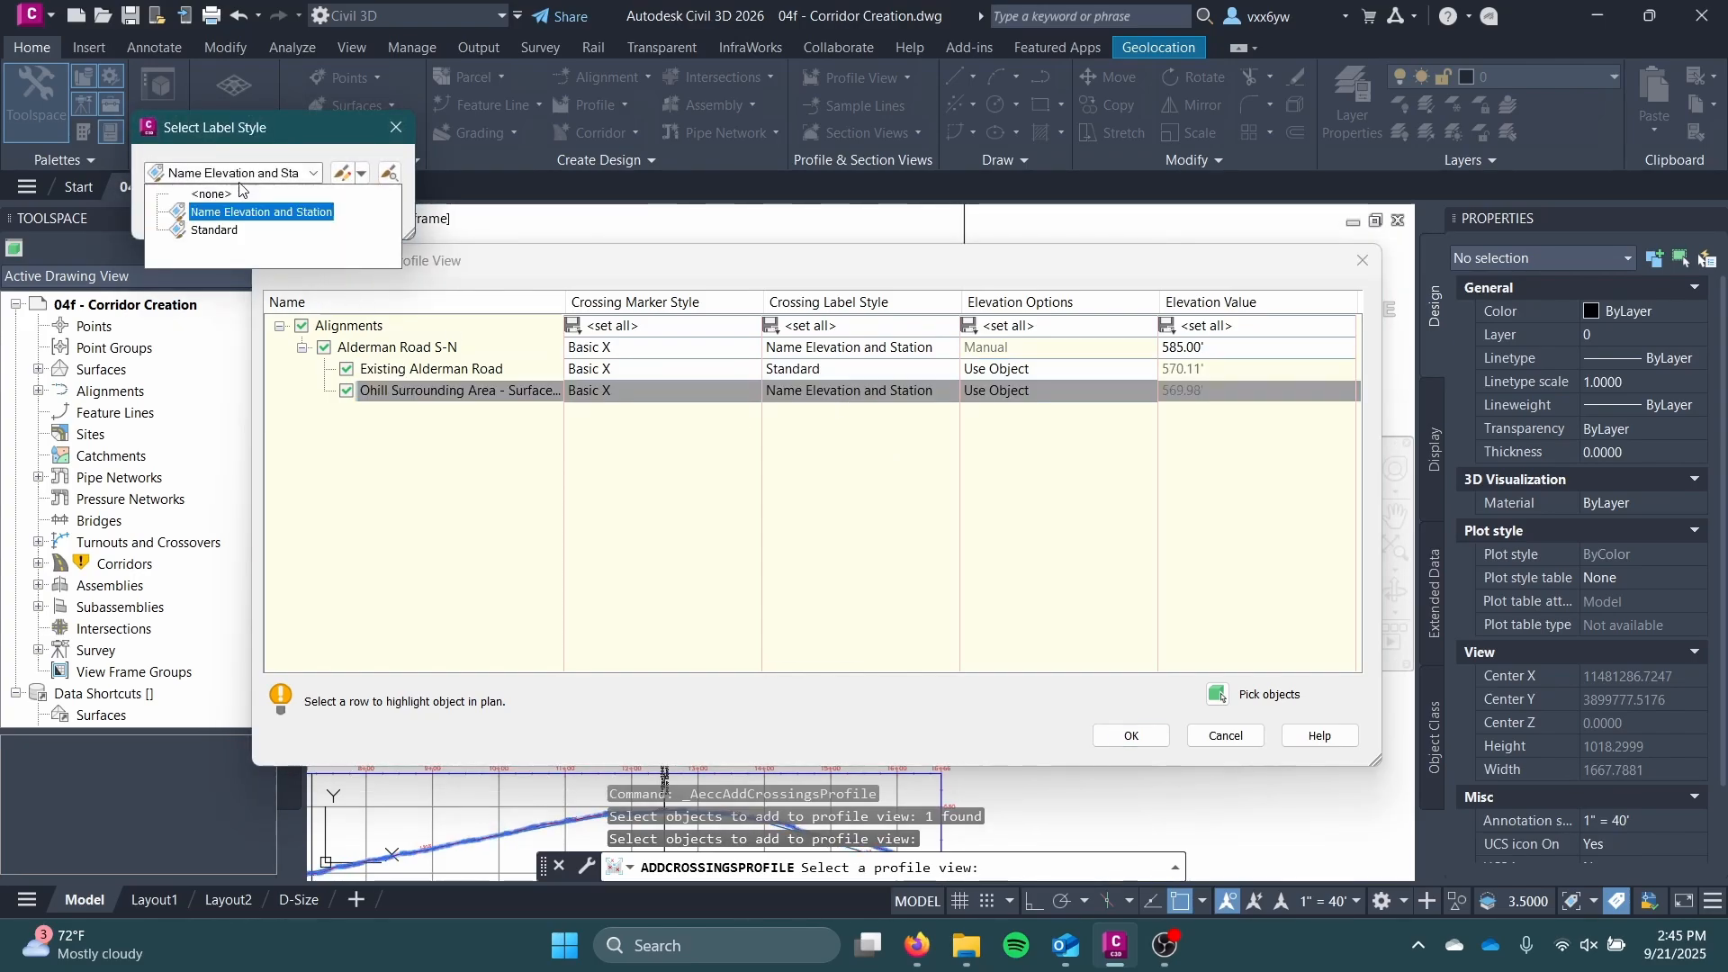
left_click(210, 230)
left_click(185, 214)
Step: Set the Alderman Road S-N alignment's crossing label style to Standard and add the crossings to the profile view
double_click(815, 348)
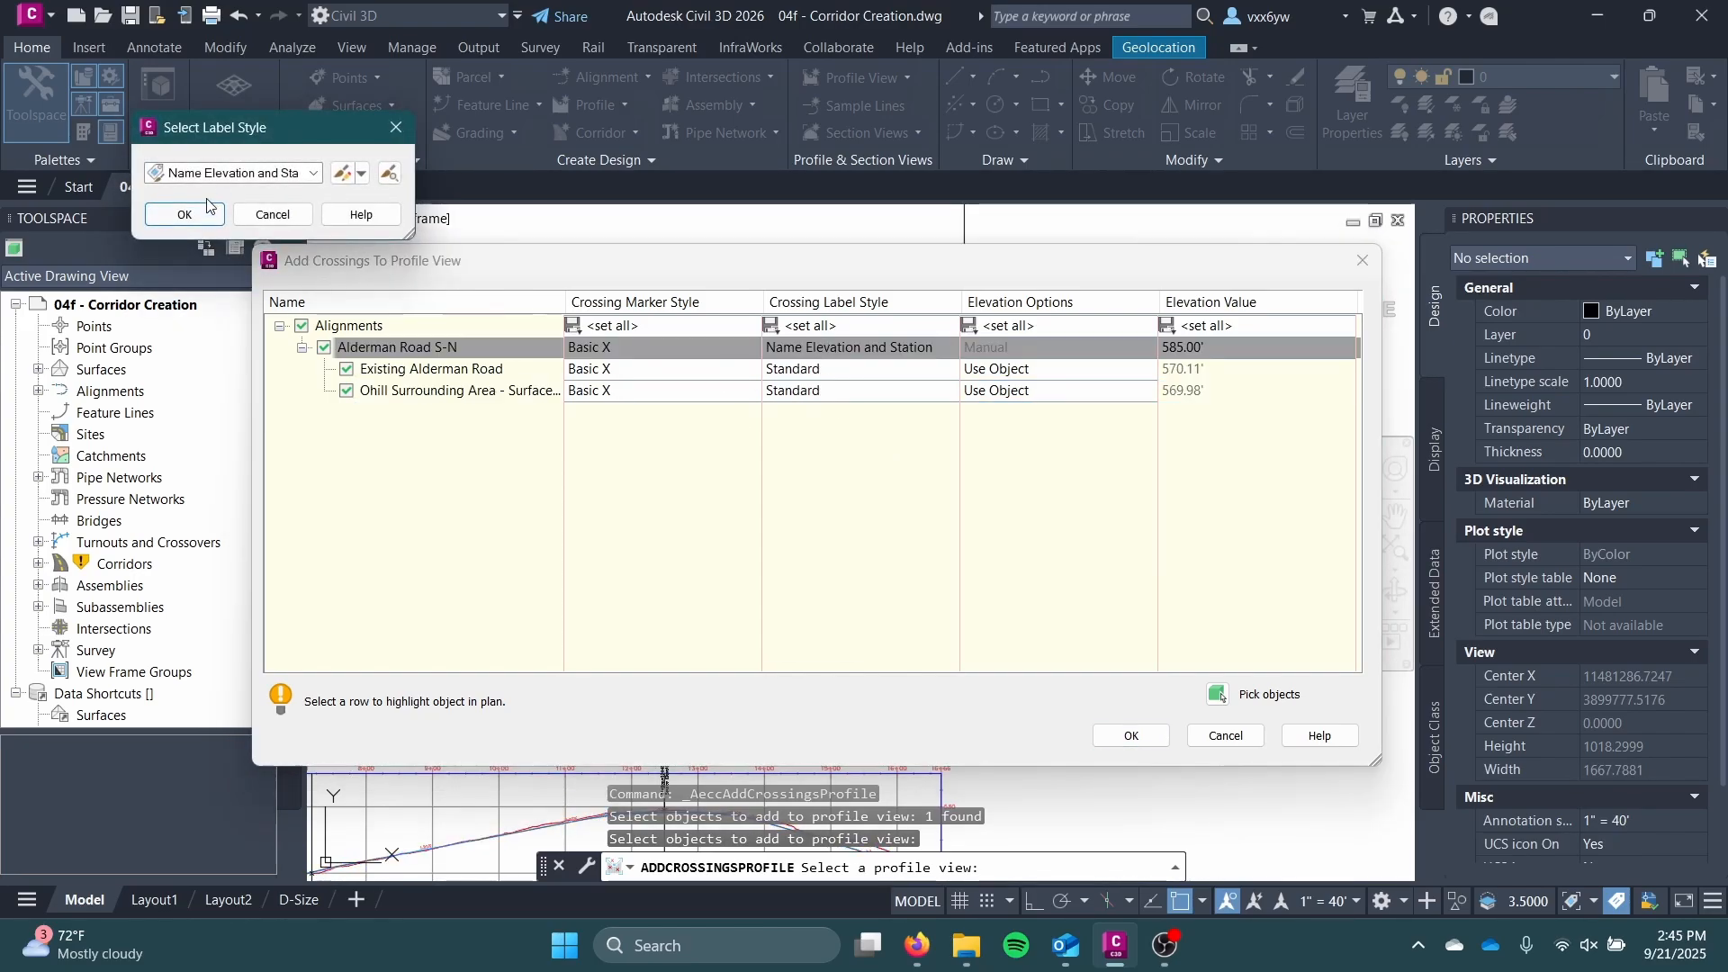
left_click(231, 172)
left_click(209, 230)
left_click(184, 215)
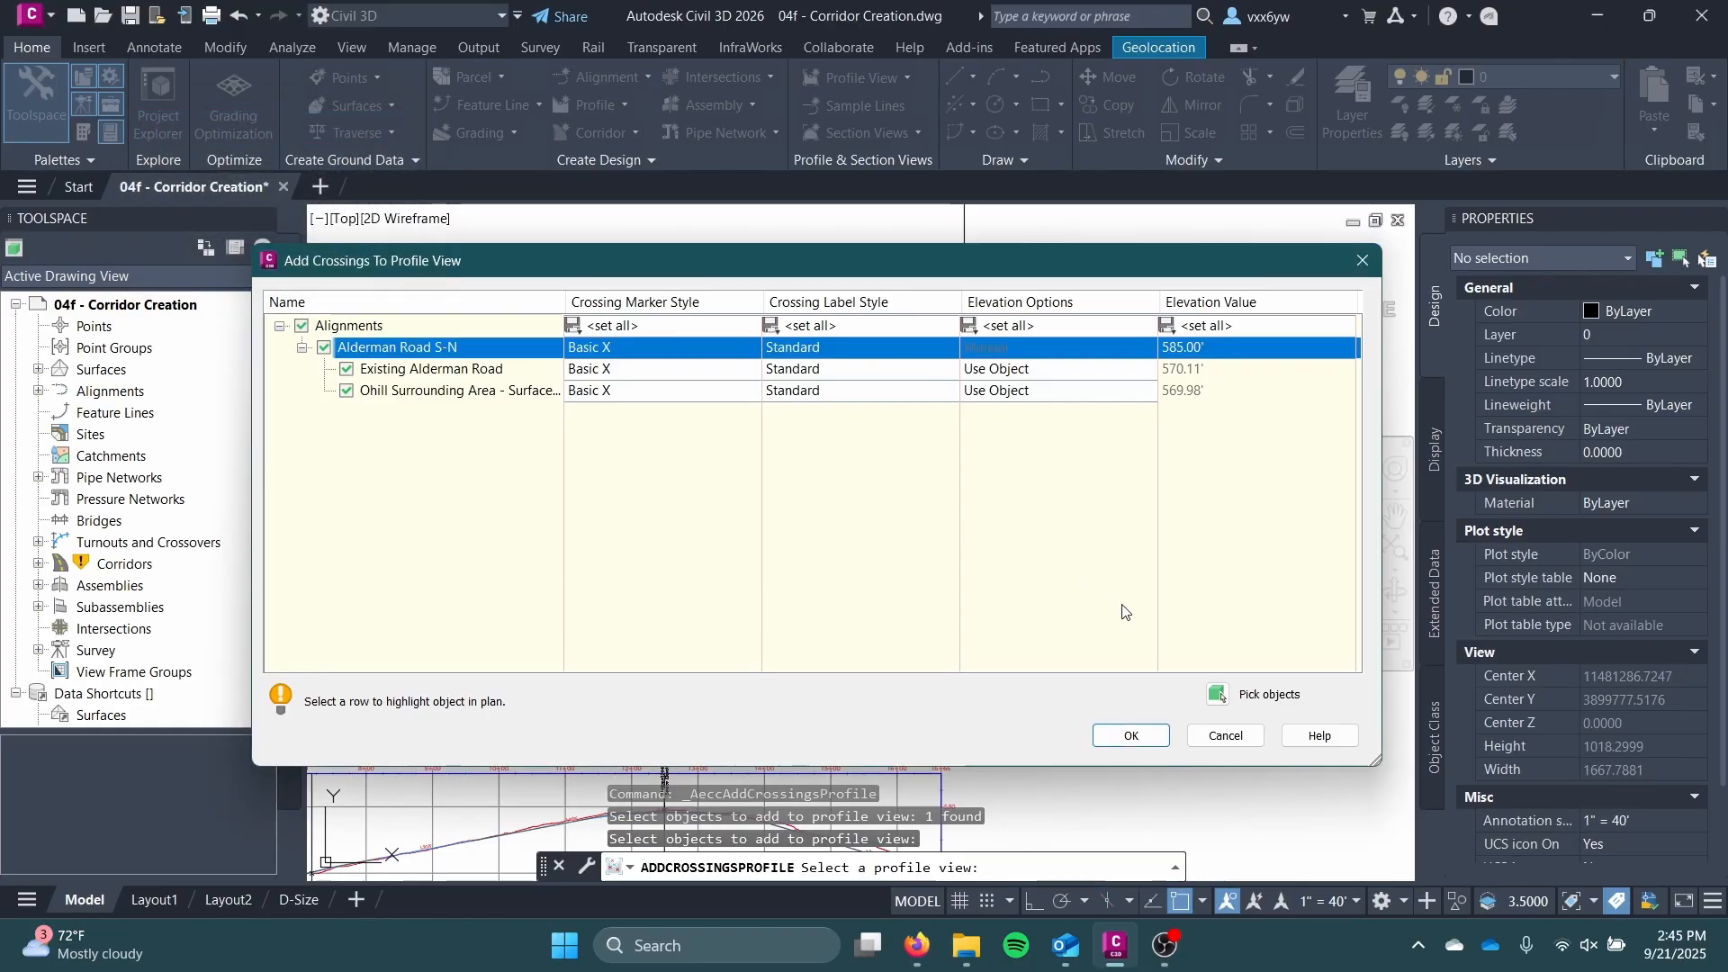
left_click(1127, 736)
Step: Delete the alignment's crossing label that has no source elevation near the end of the Treehouse Drive W-E profile view
scroll(1015, 555, "up", 4)
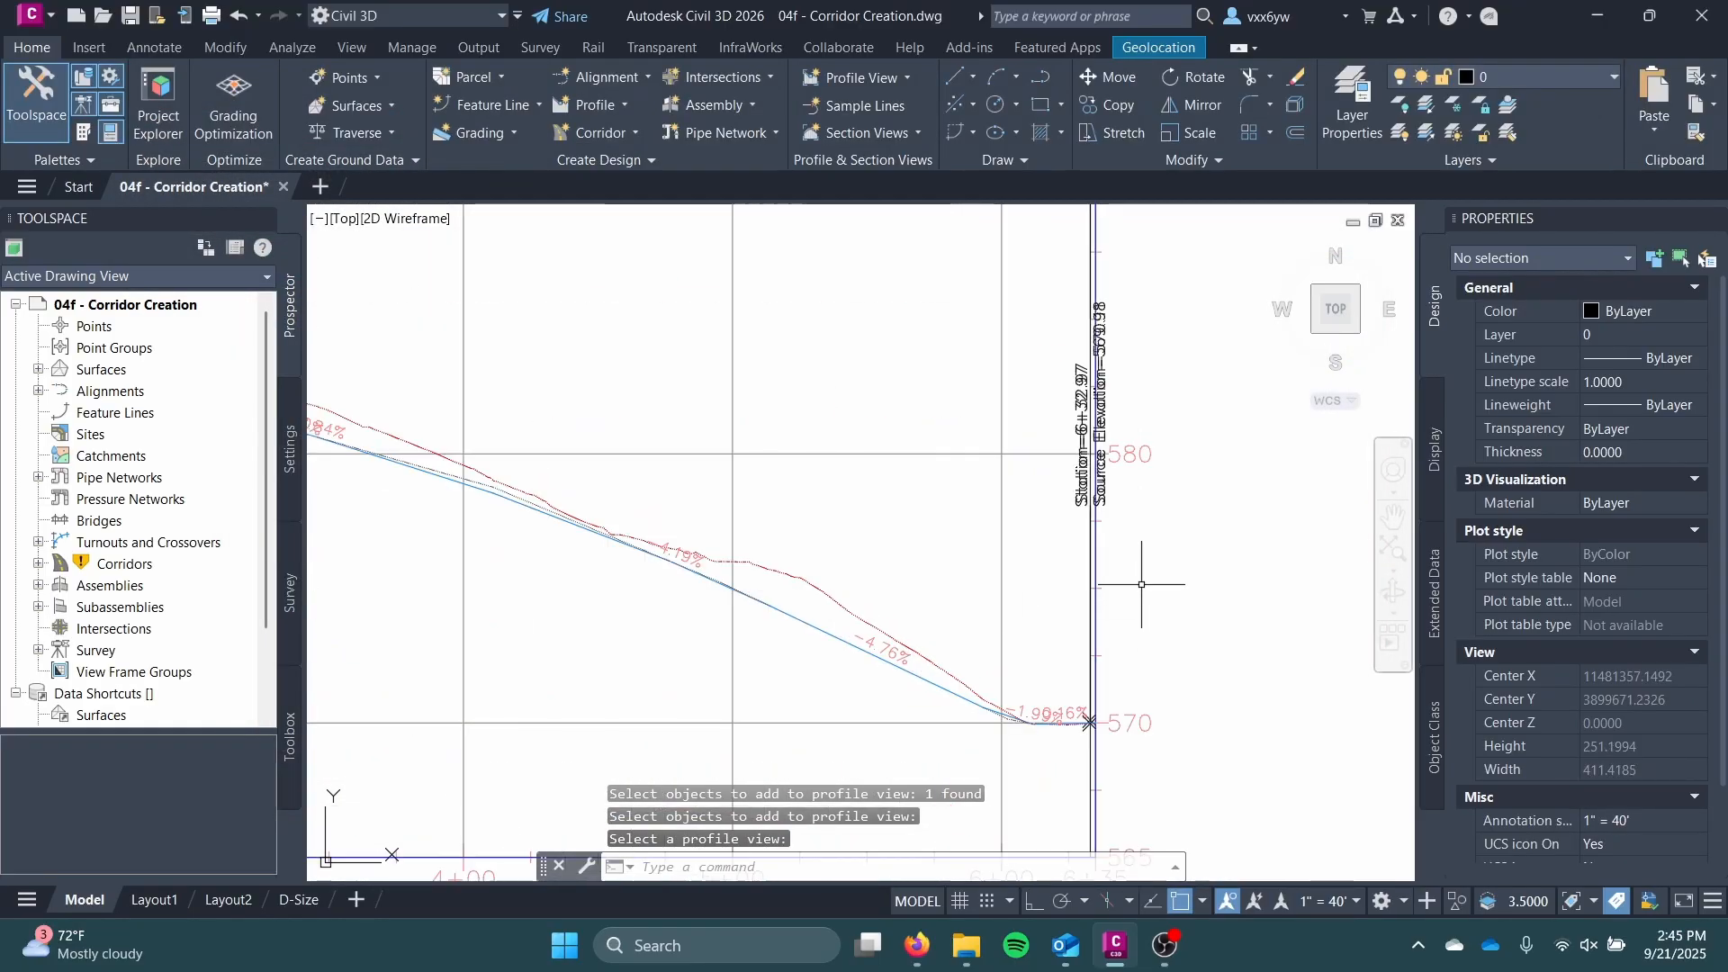
scroll(1015, 555, "down", 4)
scroll(1015, 554, "up", 3)
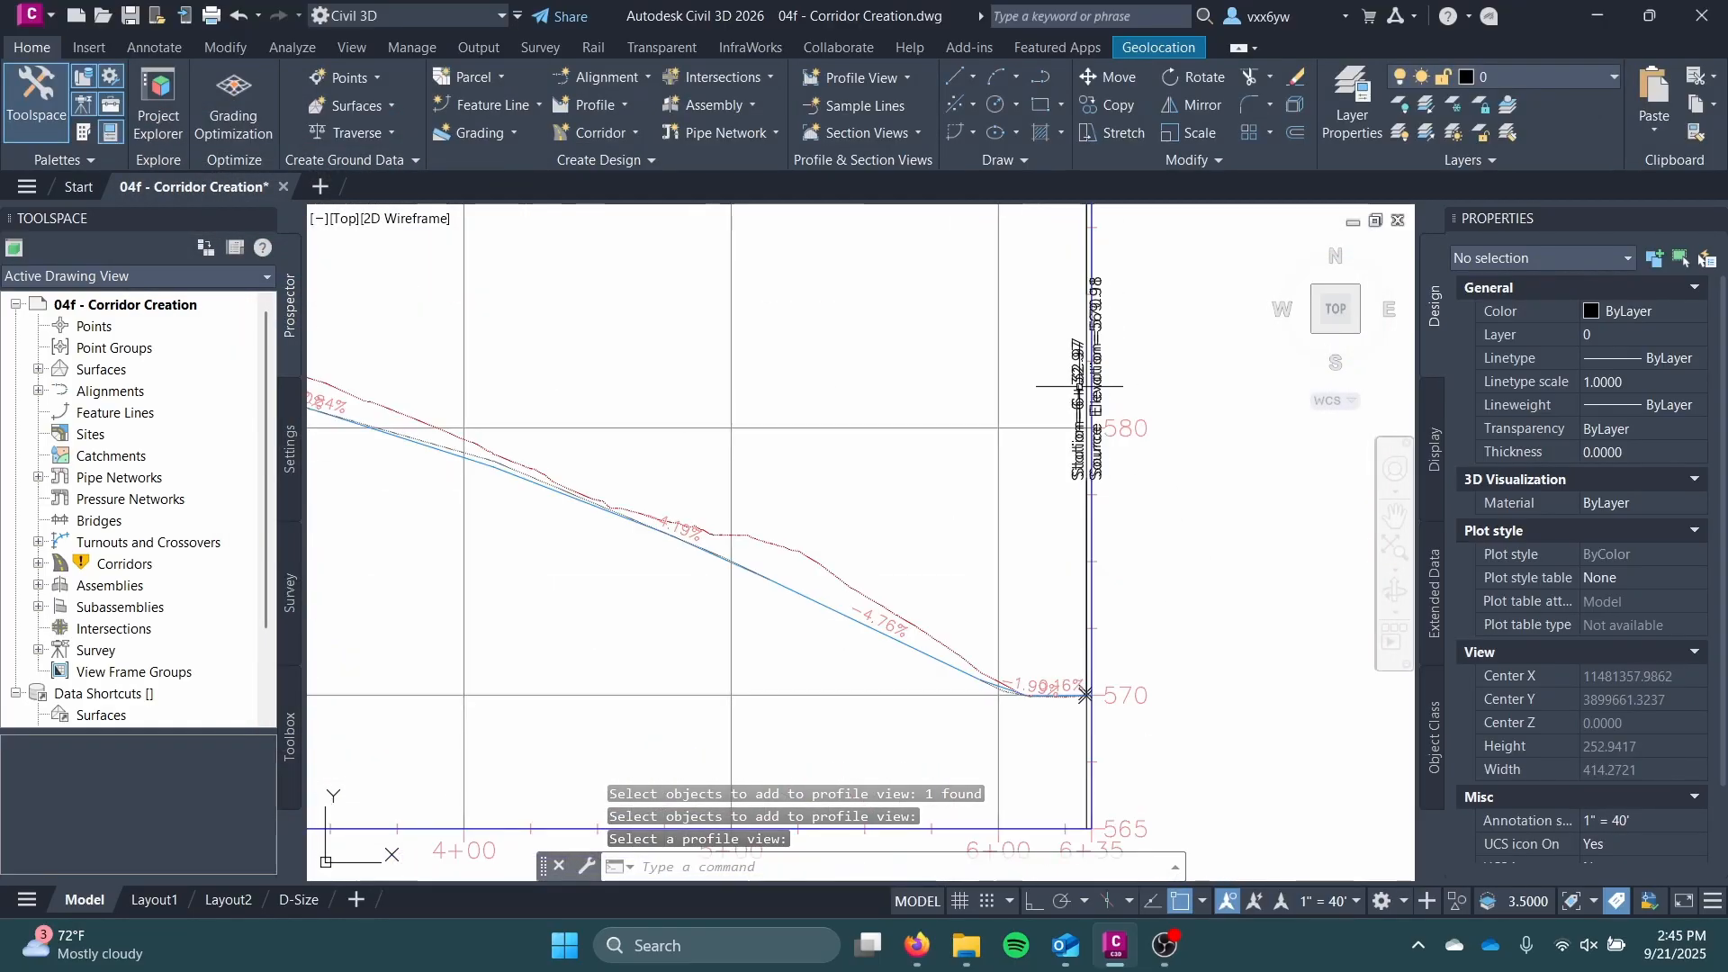
middle_click_drag(1071, 319, 925, 673)
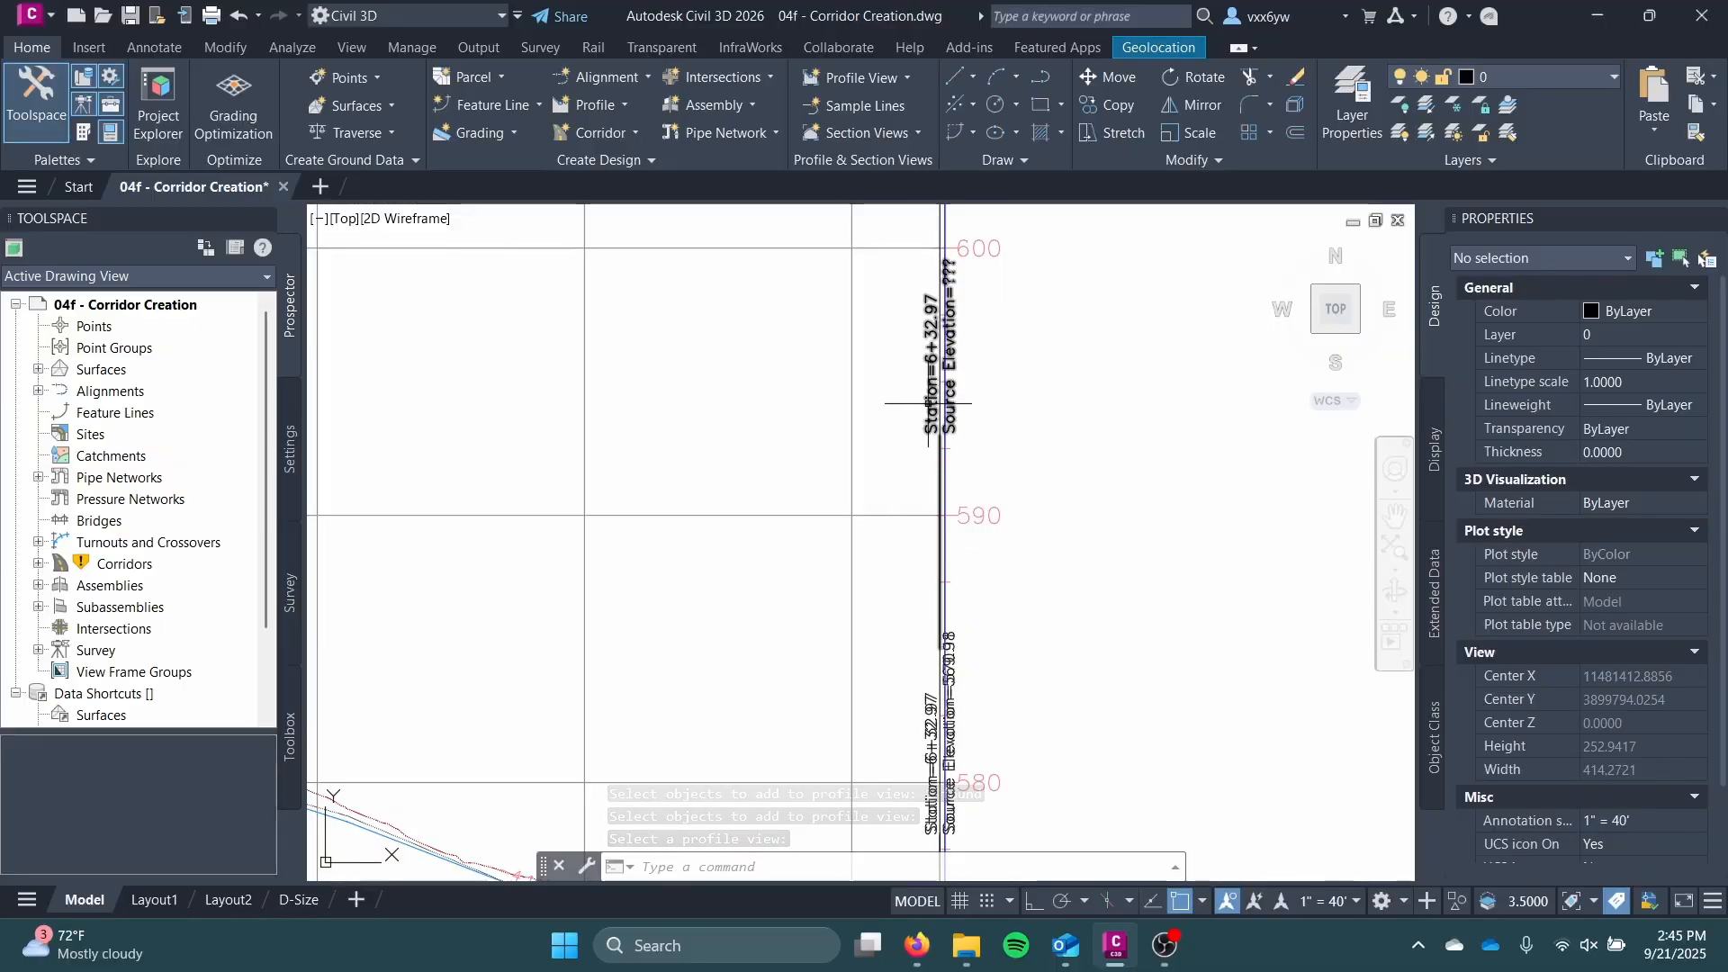
key("Escape")
left_click(926, 367)
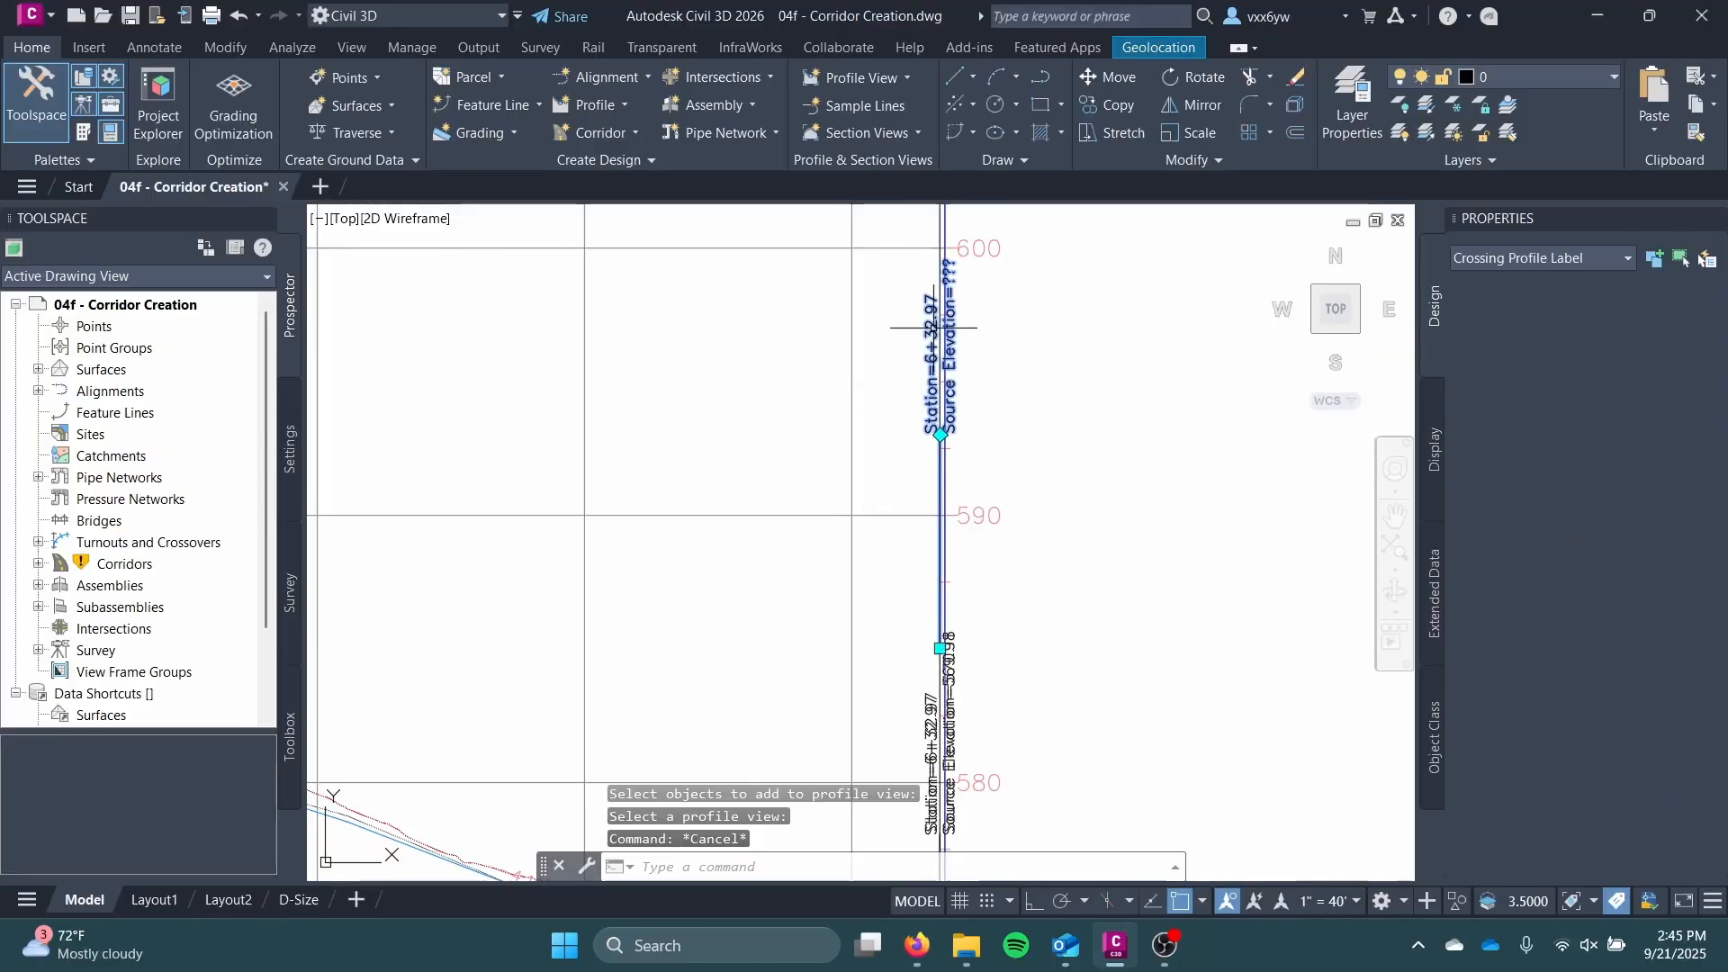
key("Delete")
middle_click_drag(991, 671, 1022, 403)
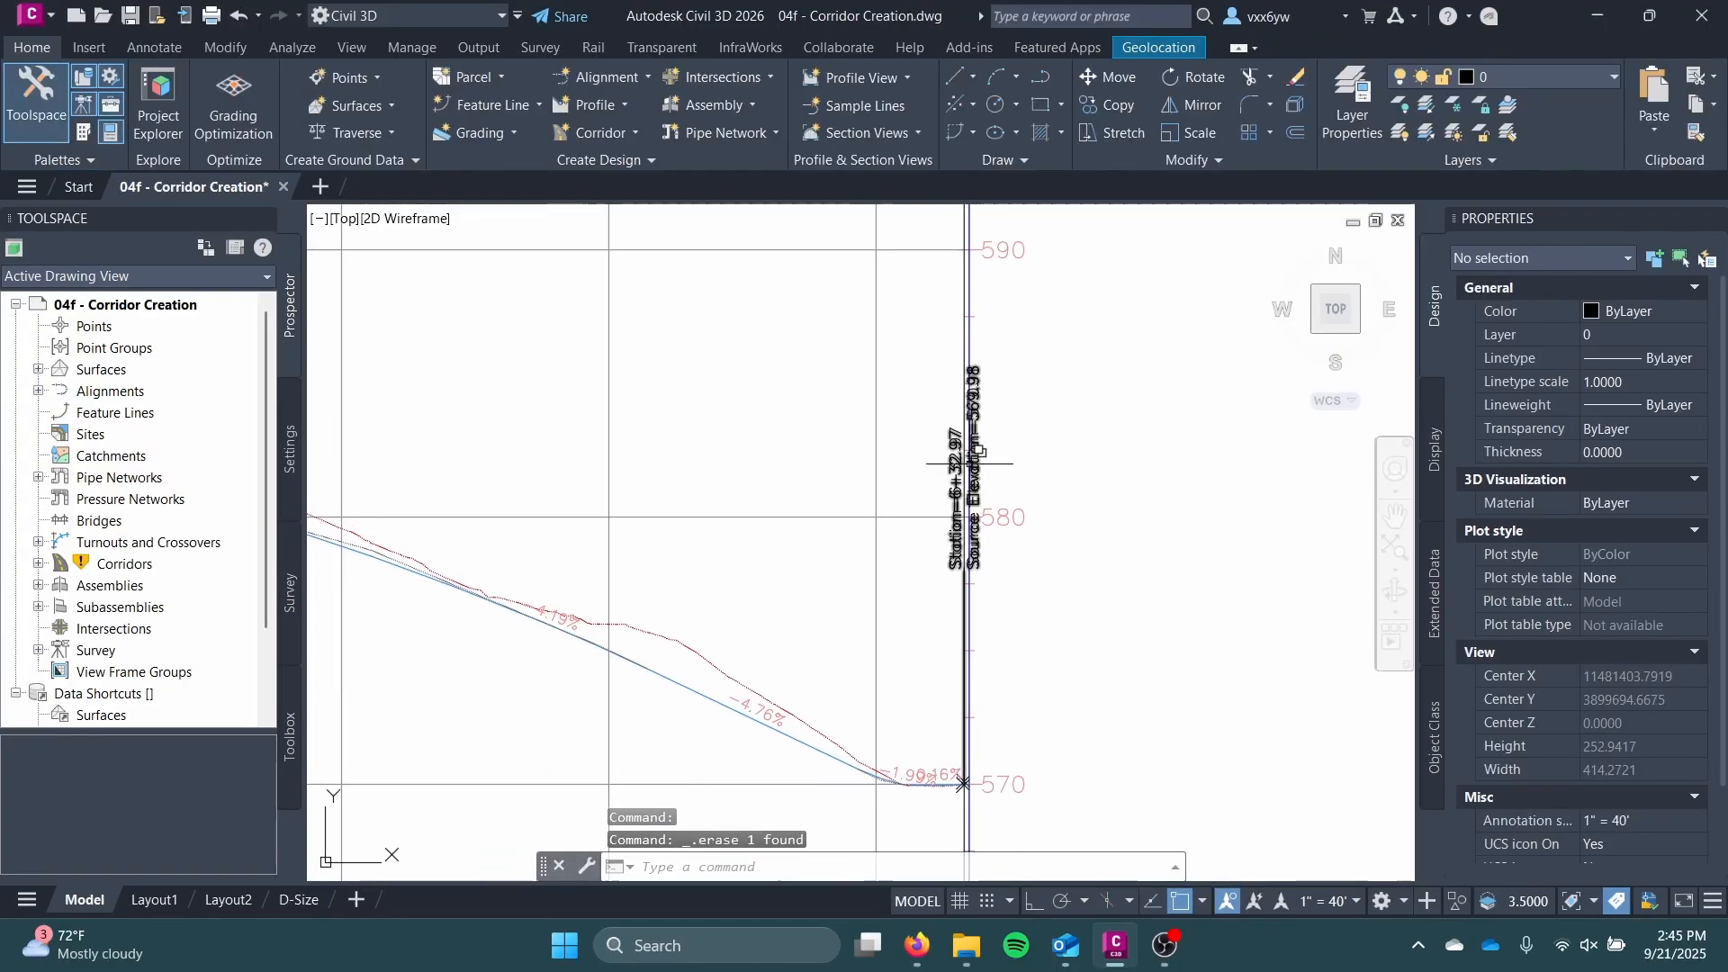
scroll(954, 464, "up", 4)
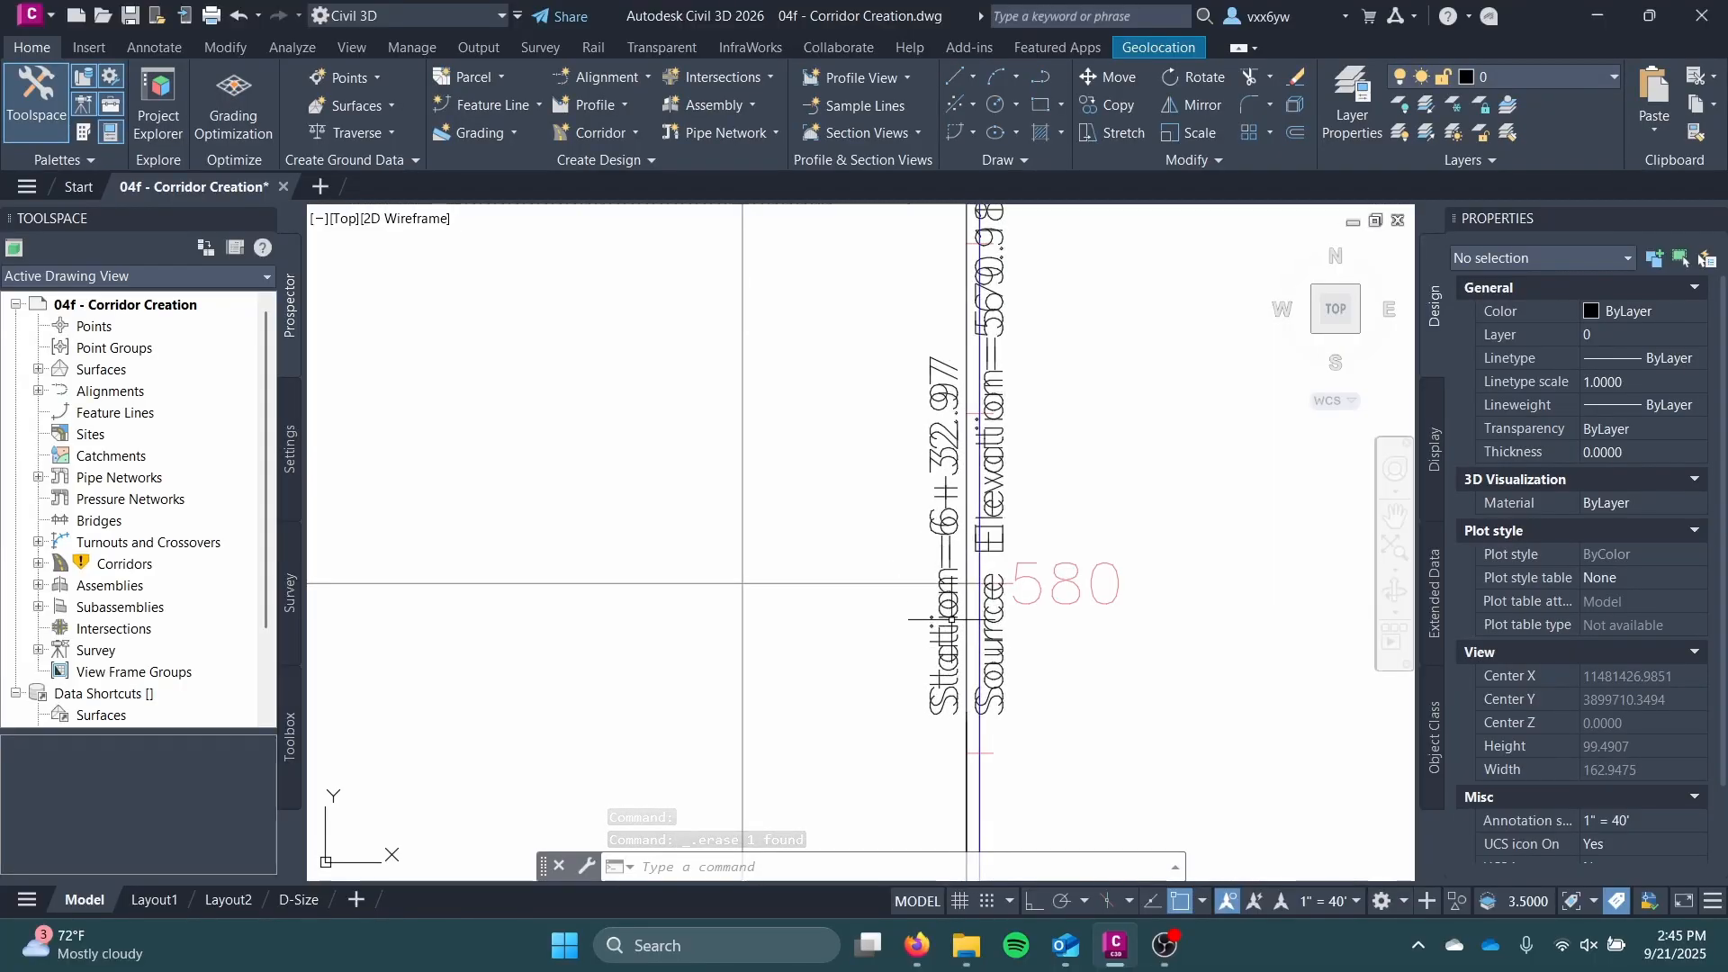
left_click(955, 619)
scroll(977, 619, "down", 2)
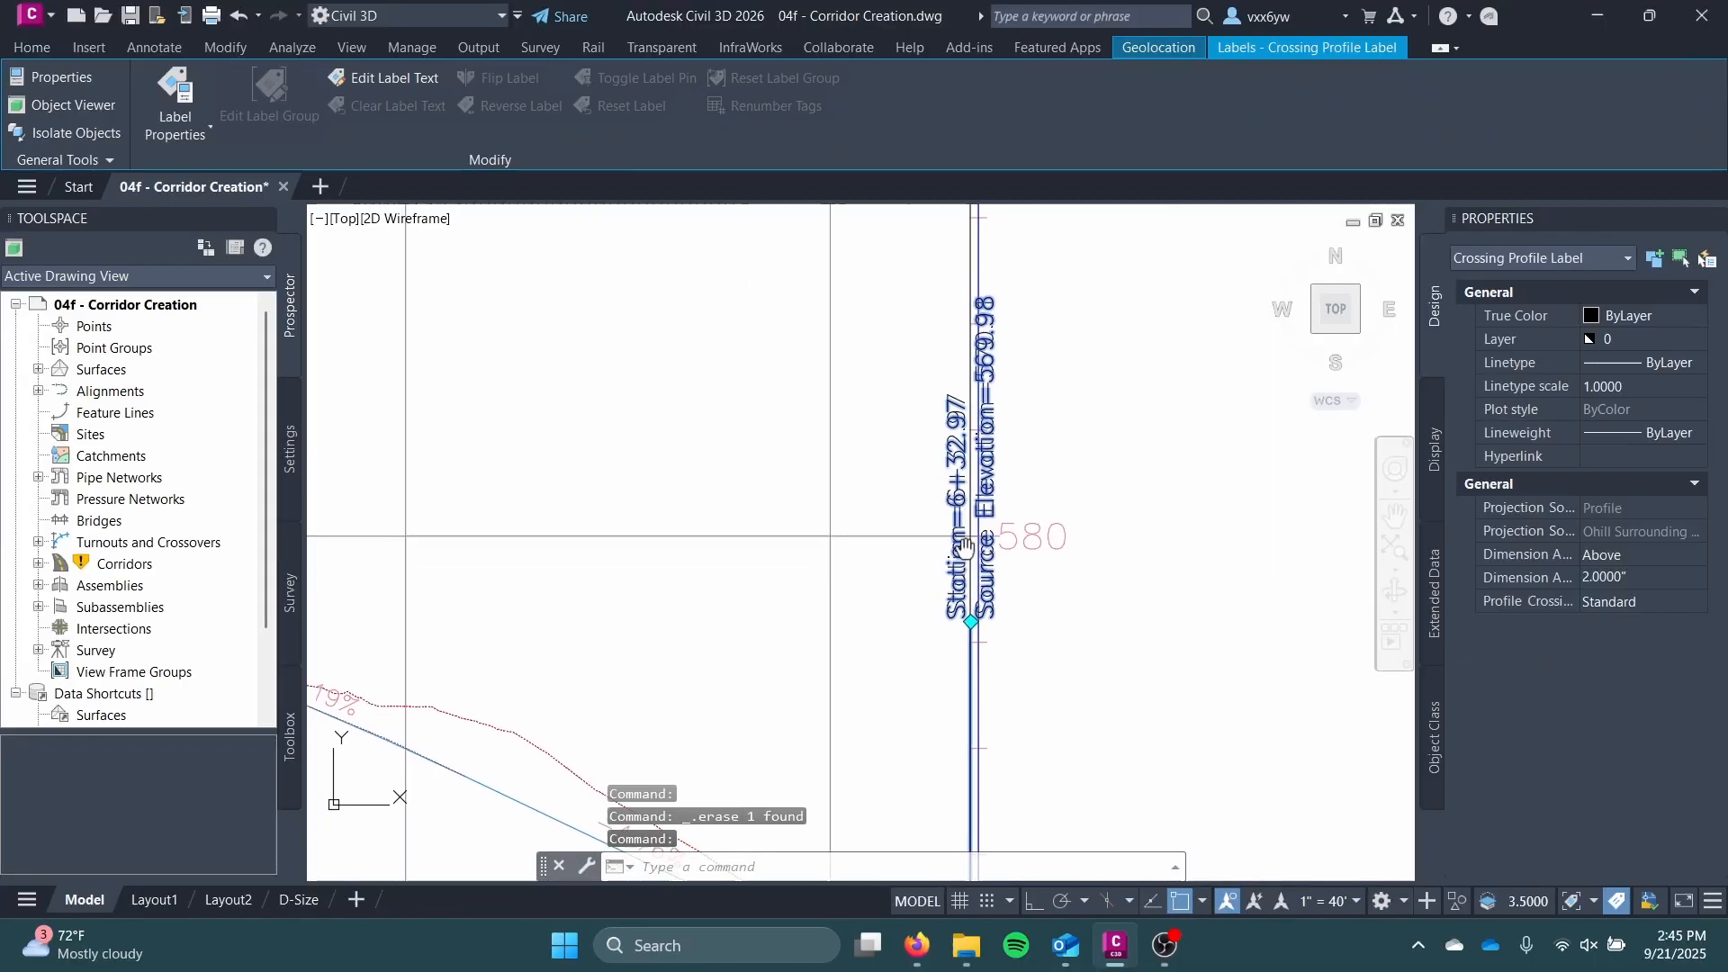
left_click(973, 620)
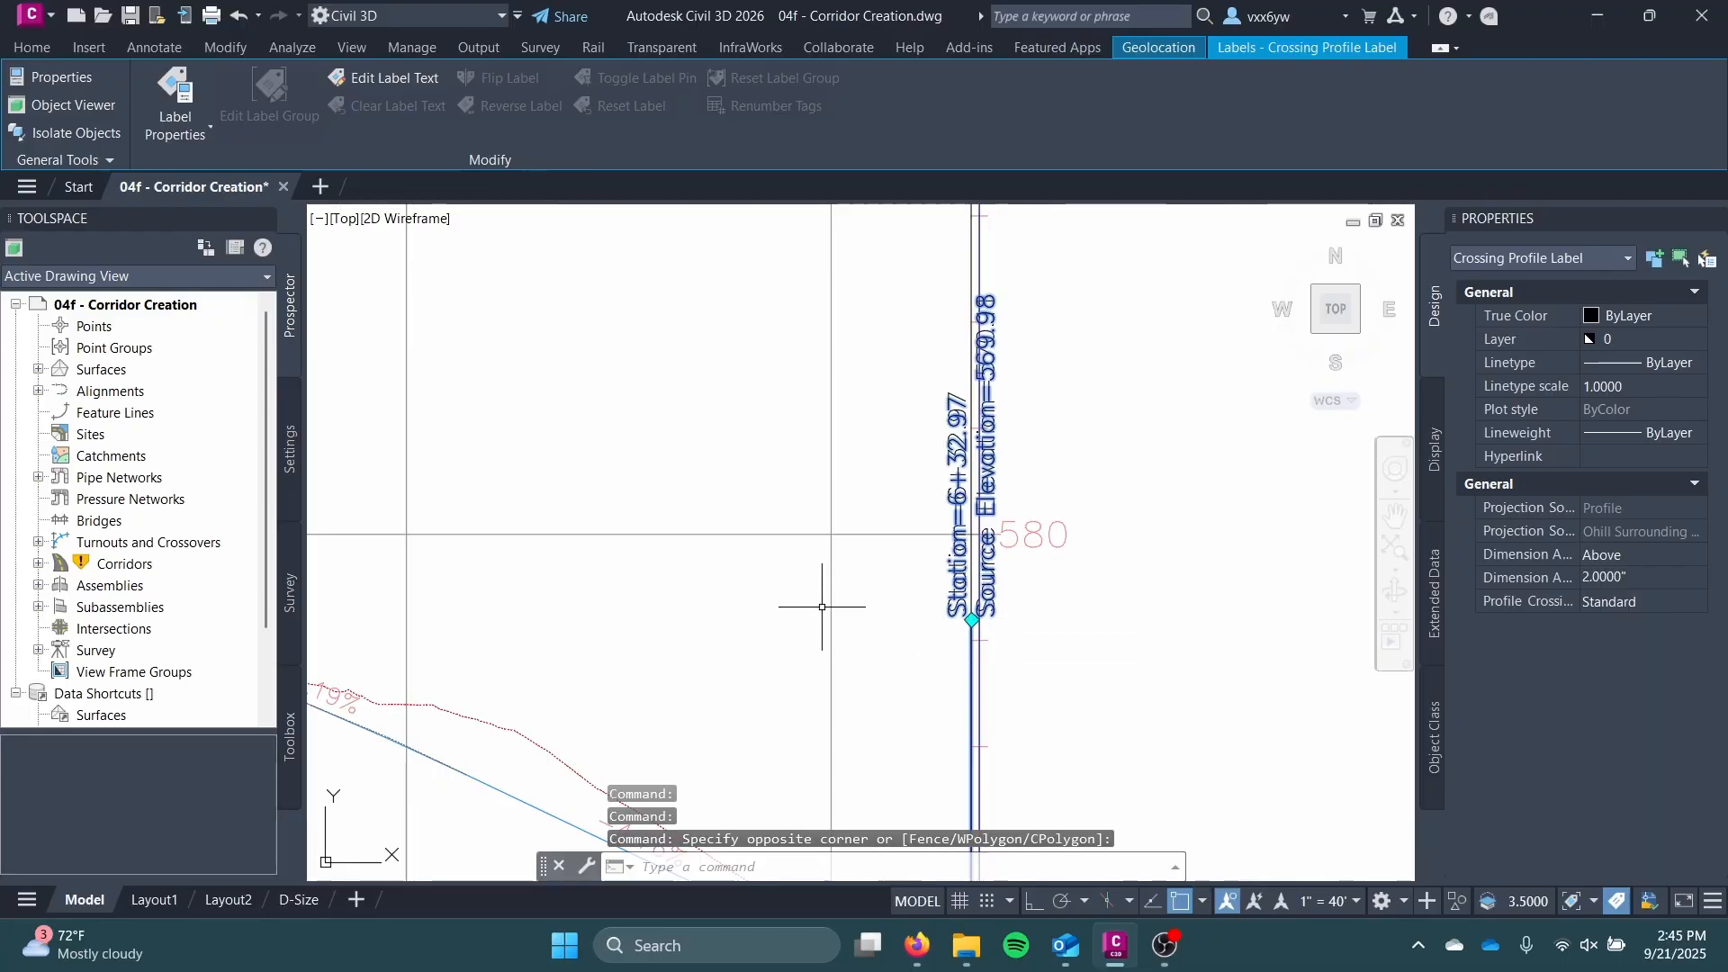
left_click(822, 606)
left_click(955, 619)
left_click(972, 619)
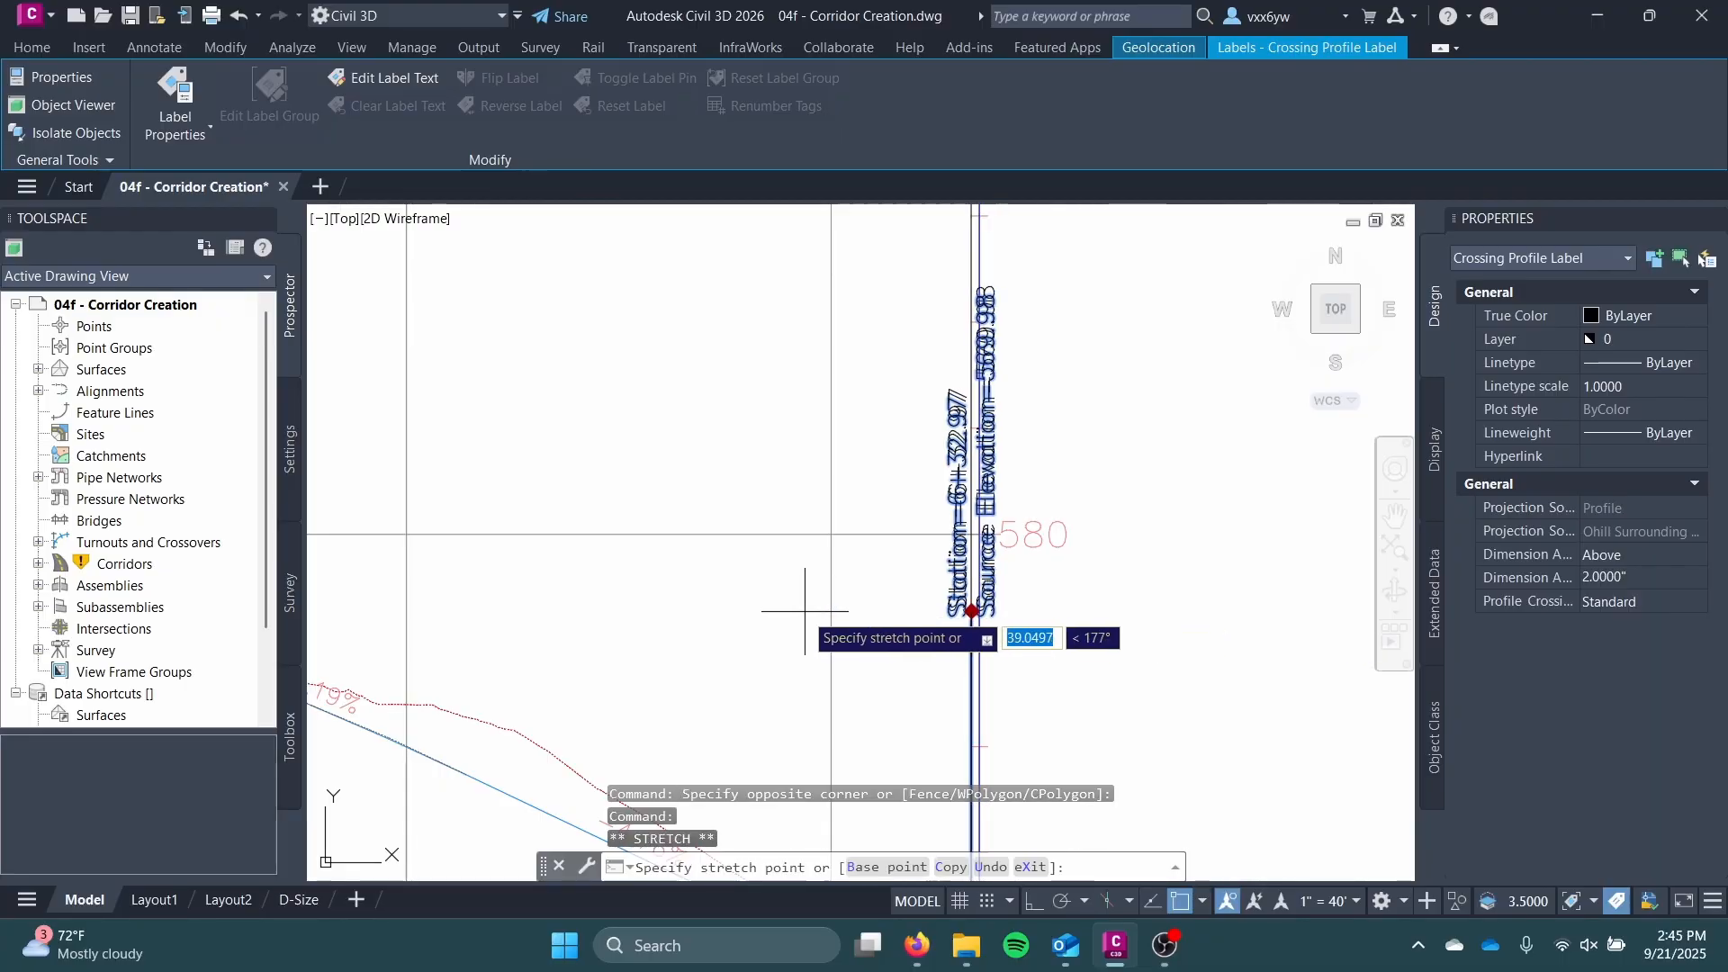
key("Escape")
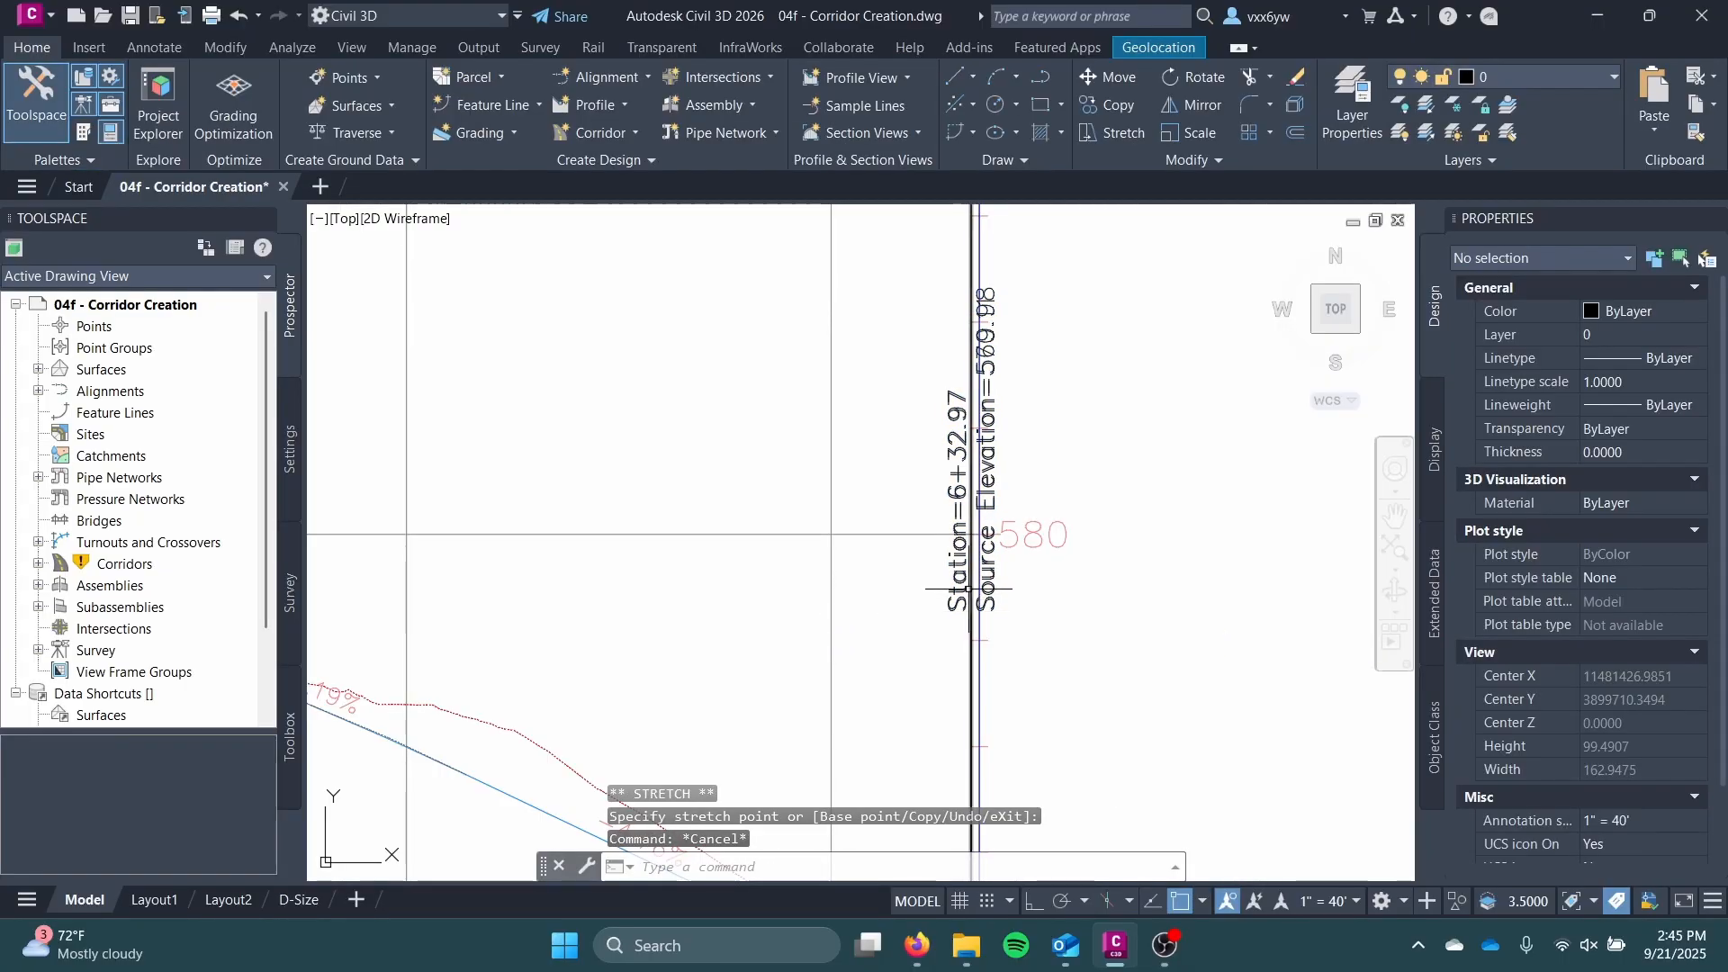
Step: Move the Ohill Surrounding Area crossing label down its line to about 0.3014" above its marker, separating it from the overlapping label
left_click(969, 589)
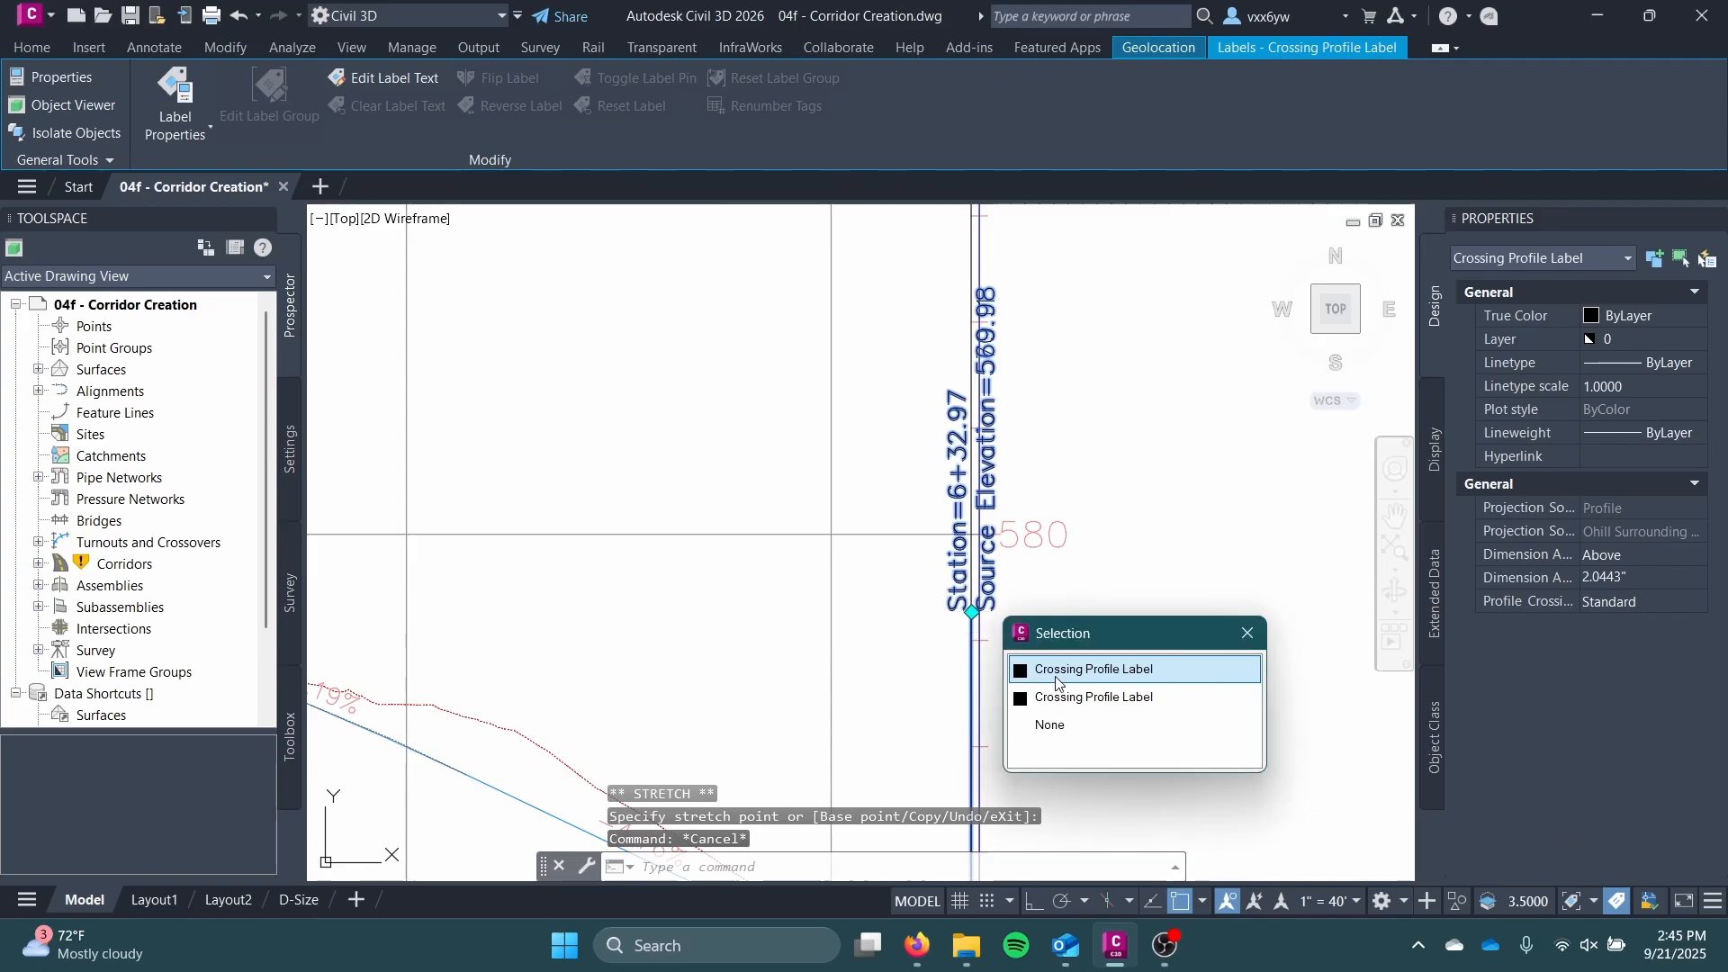
left_click(1057, 698)
left_click(972, 611)
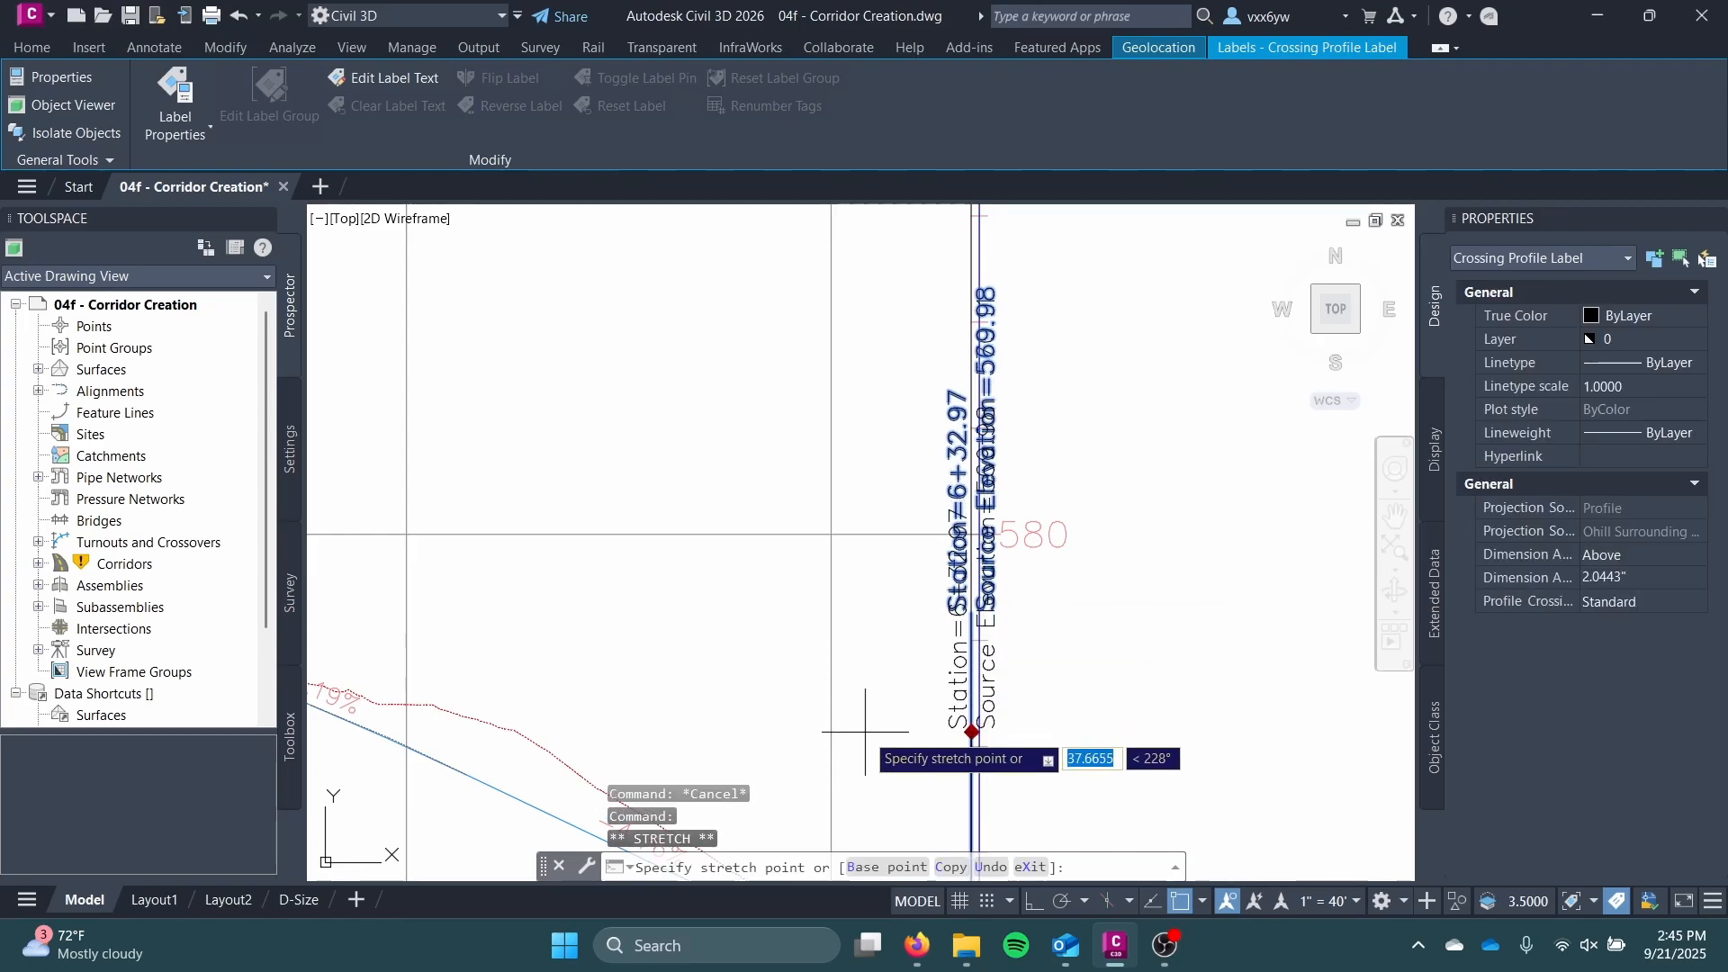
scroll(936, 734, "down", 3)
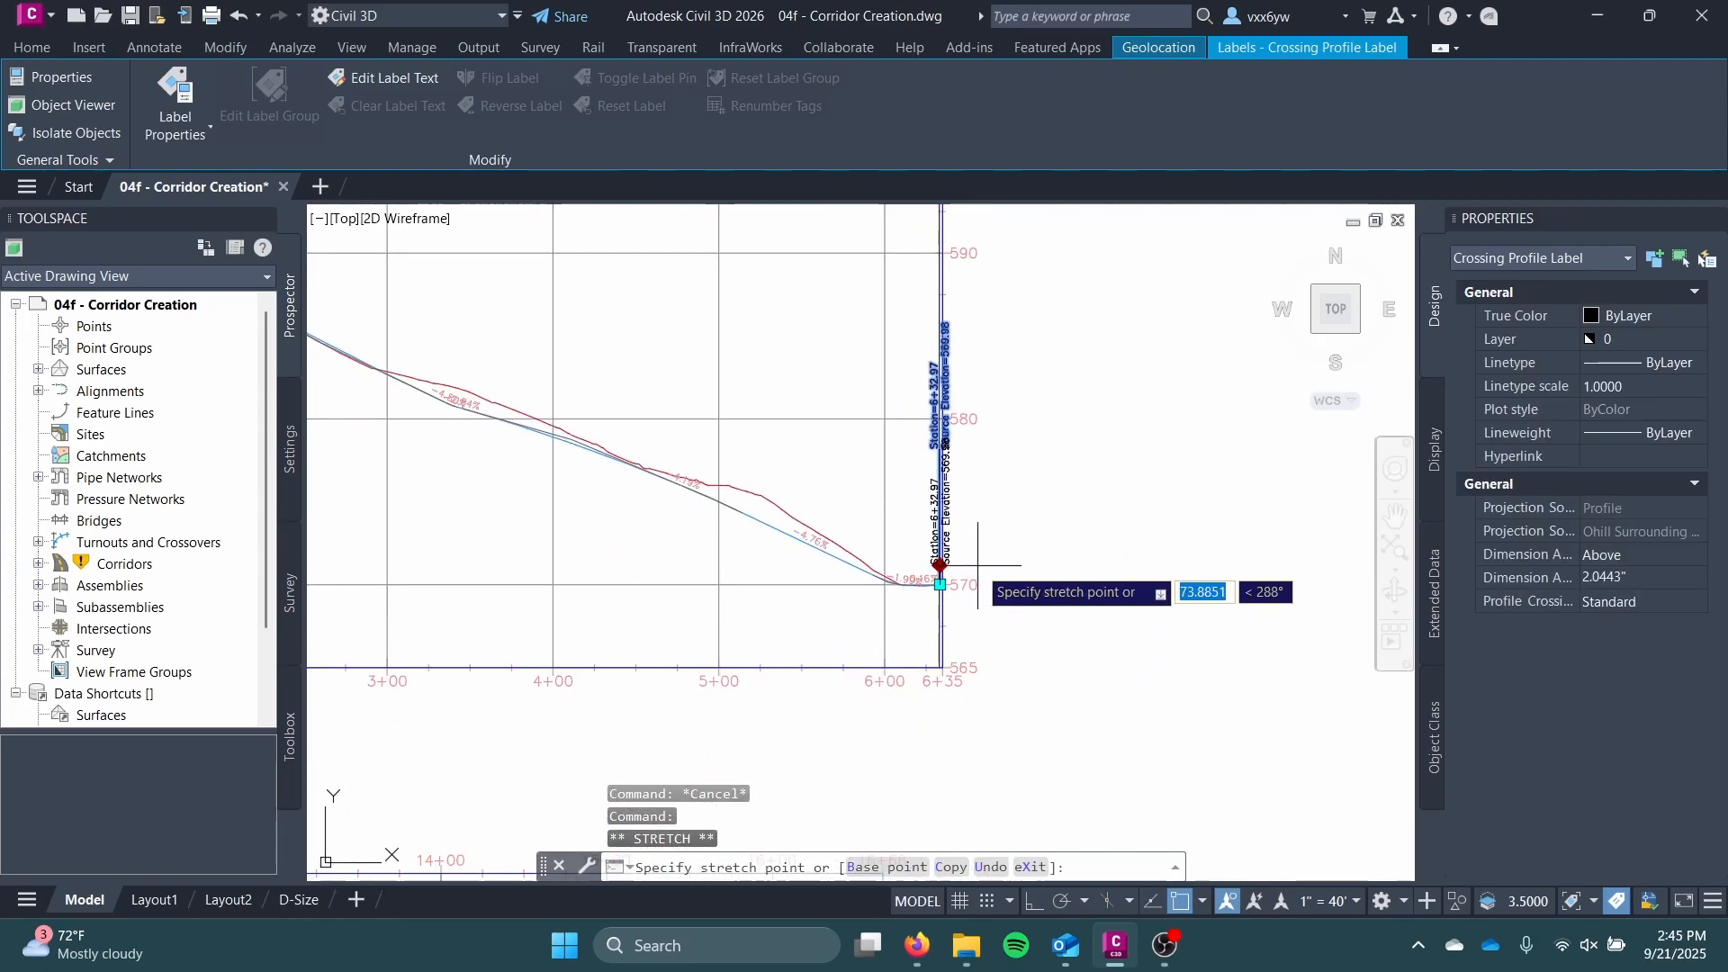
left_click(976, 566)
scroll(939, 547, "up", 5)
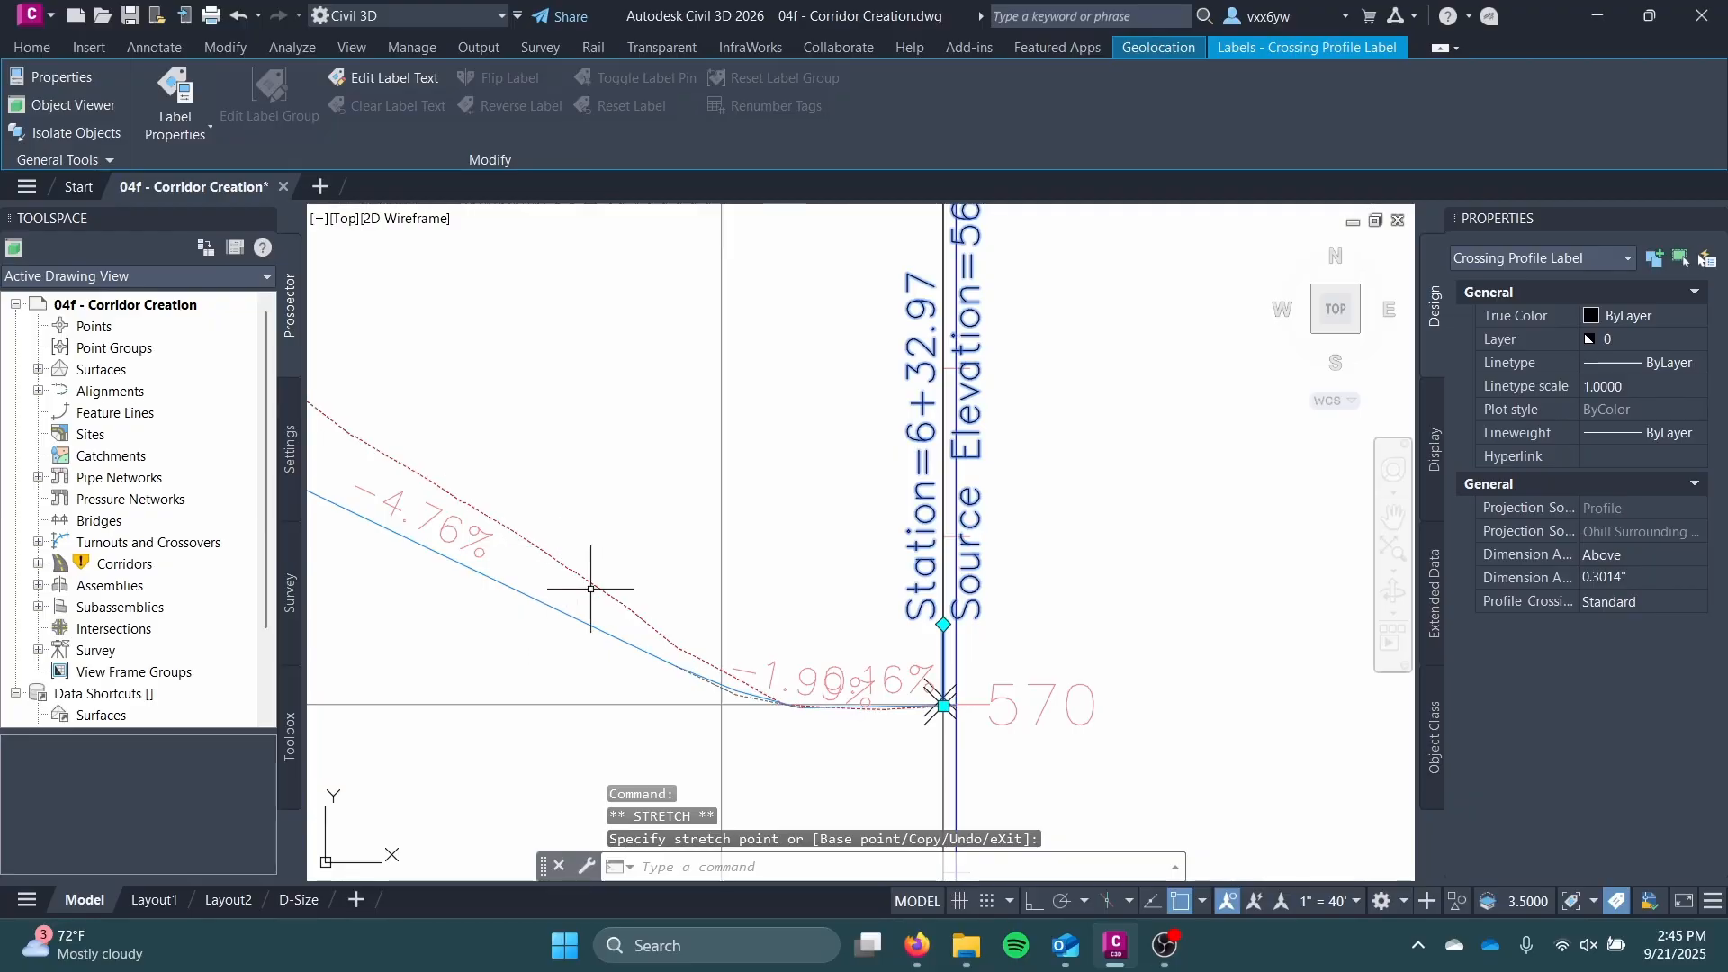
key("Escape")
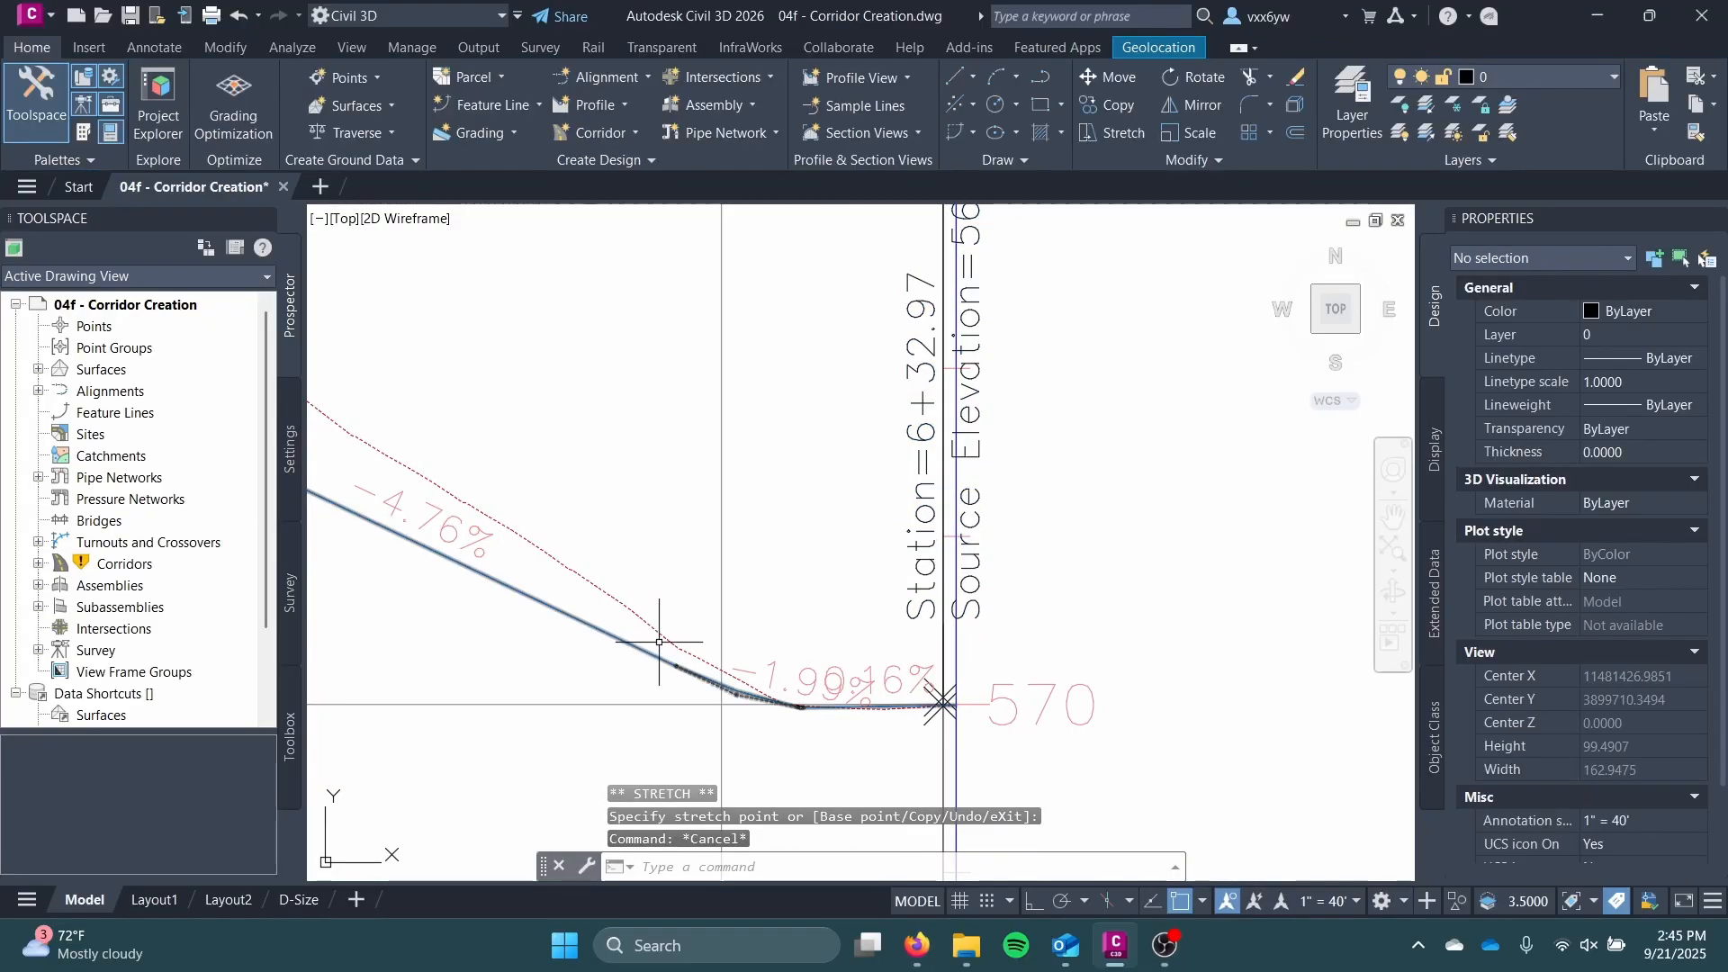
Step: Examine how the two crossing markers line up with the design profile and the dashed ground profile near the end station
scroll(816, 506, "down", 2)
middle_click_drag(816, 506, 824, 630)
scroll(822, 589, "up", 10)
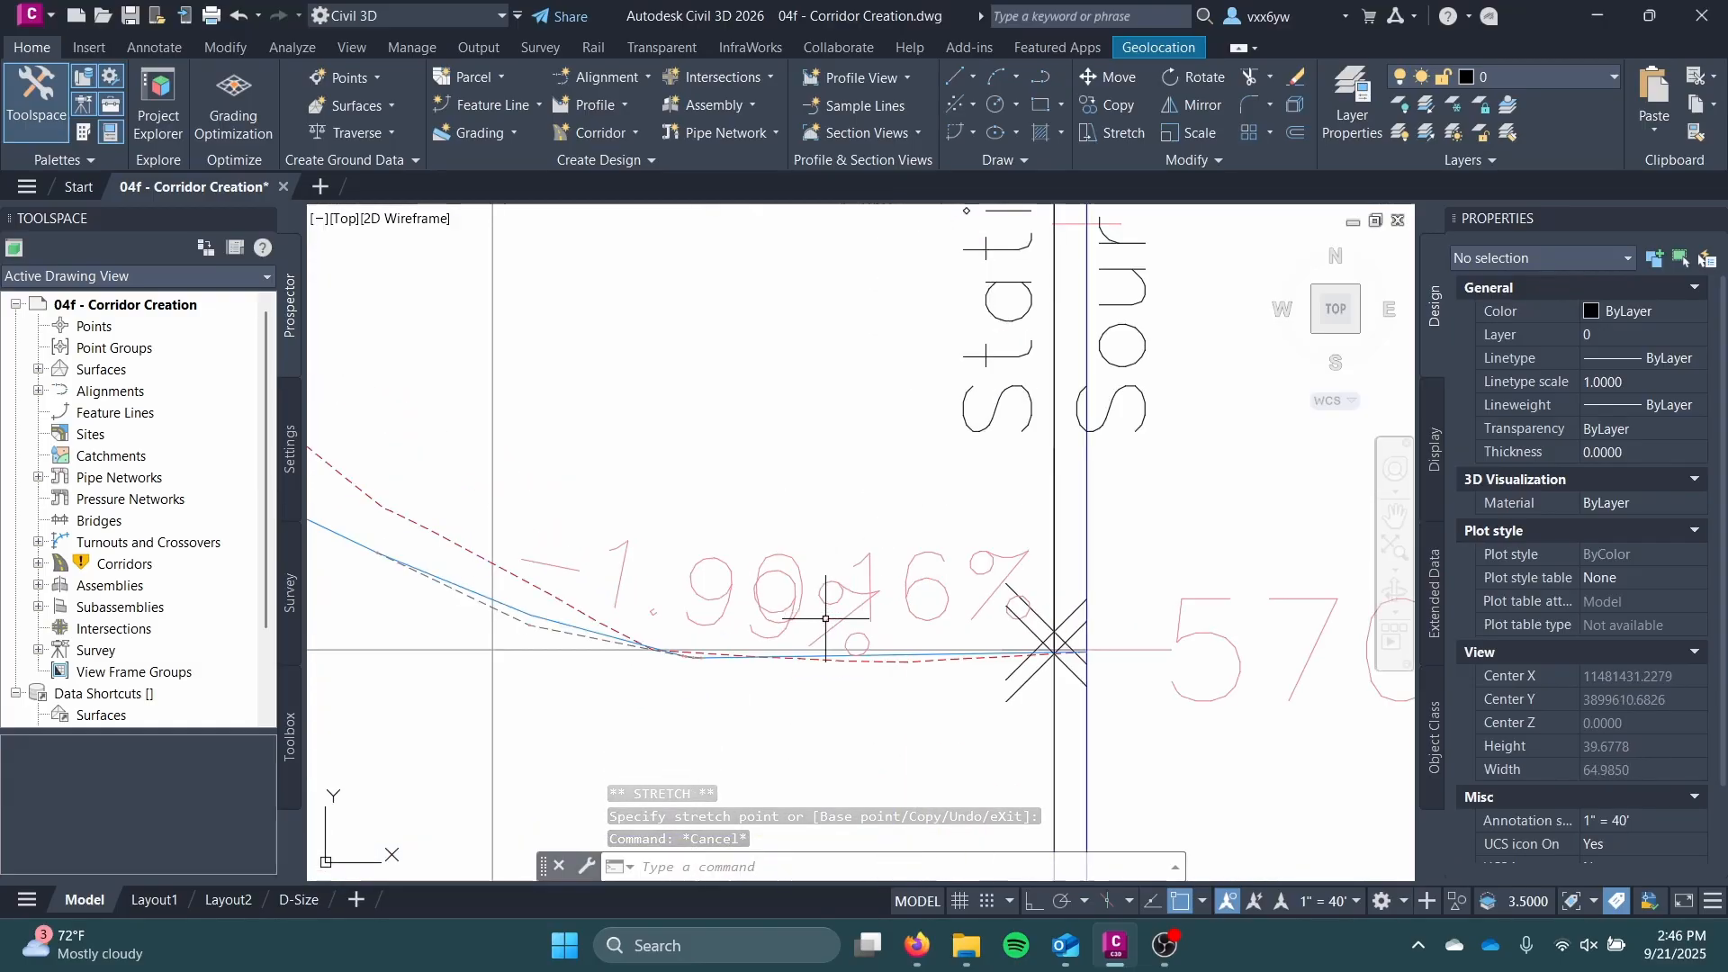
middle_click_drag(1213, 752, 837, 723)
scroll(1034, 664, "up", 6)
scroll(1054, 678, "down", 2)
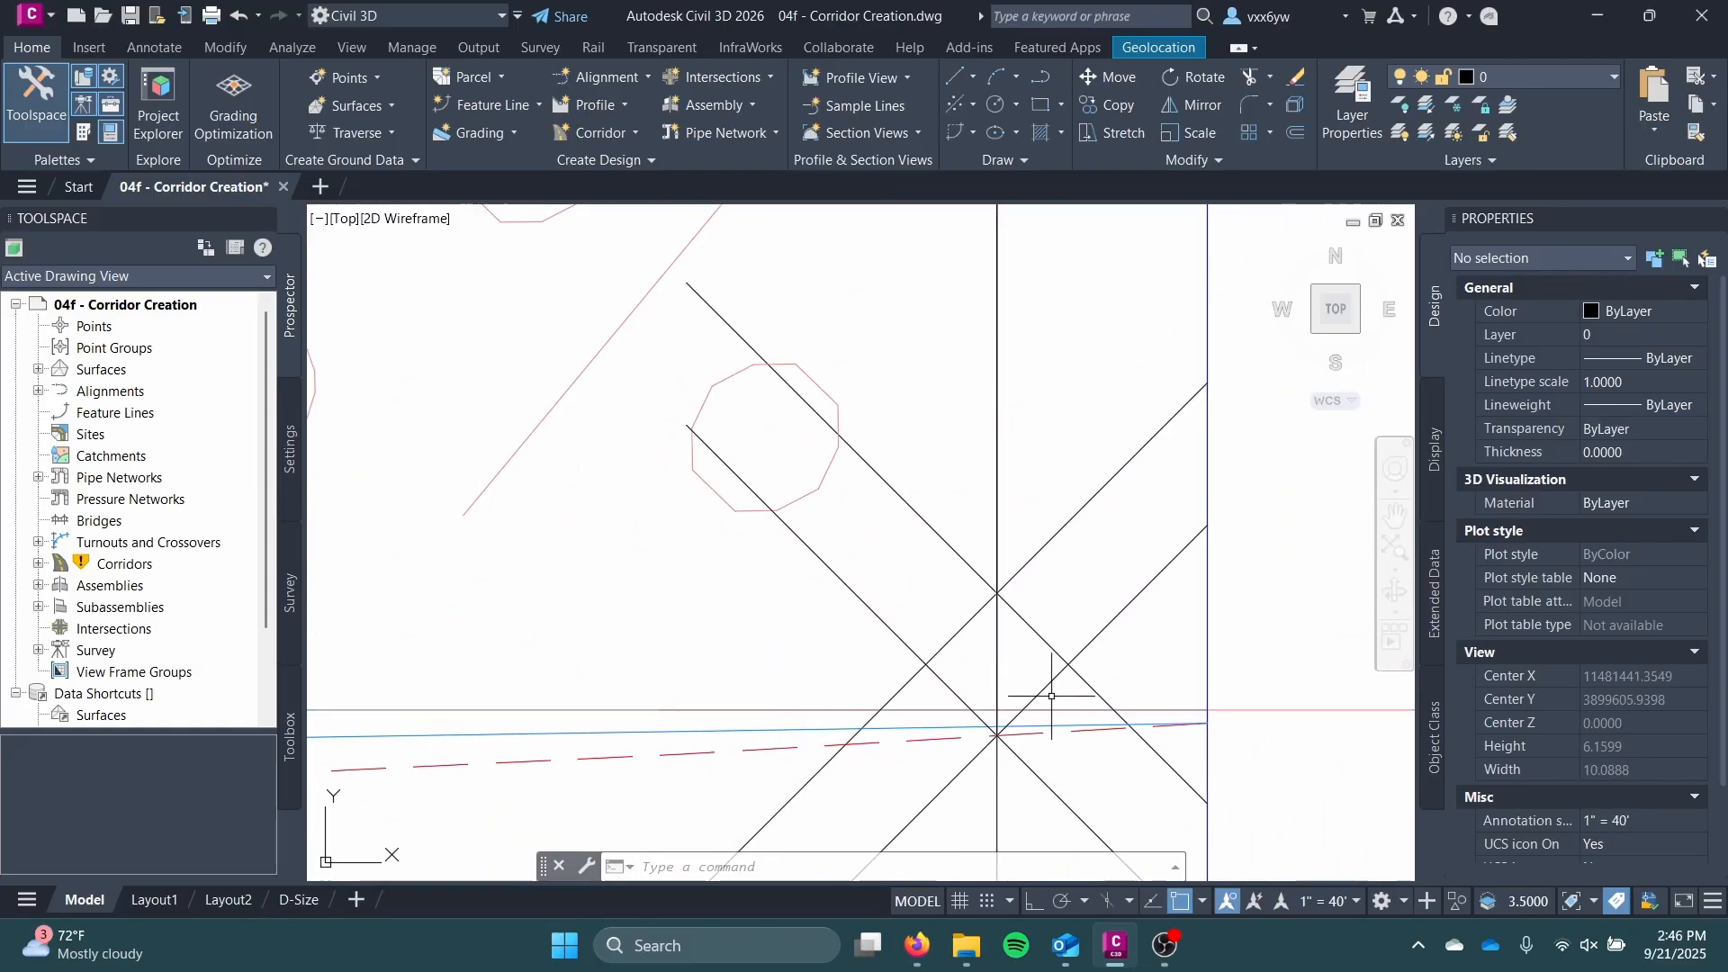
scroll(973, 750, "up", 6)
scroll(974, 750, "up", 5)
scroll(1011, 706, "up", 3)
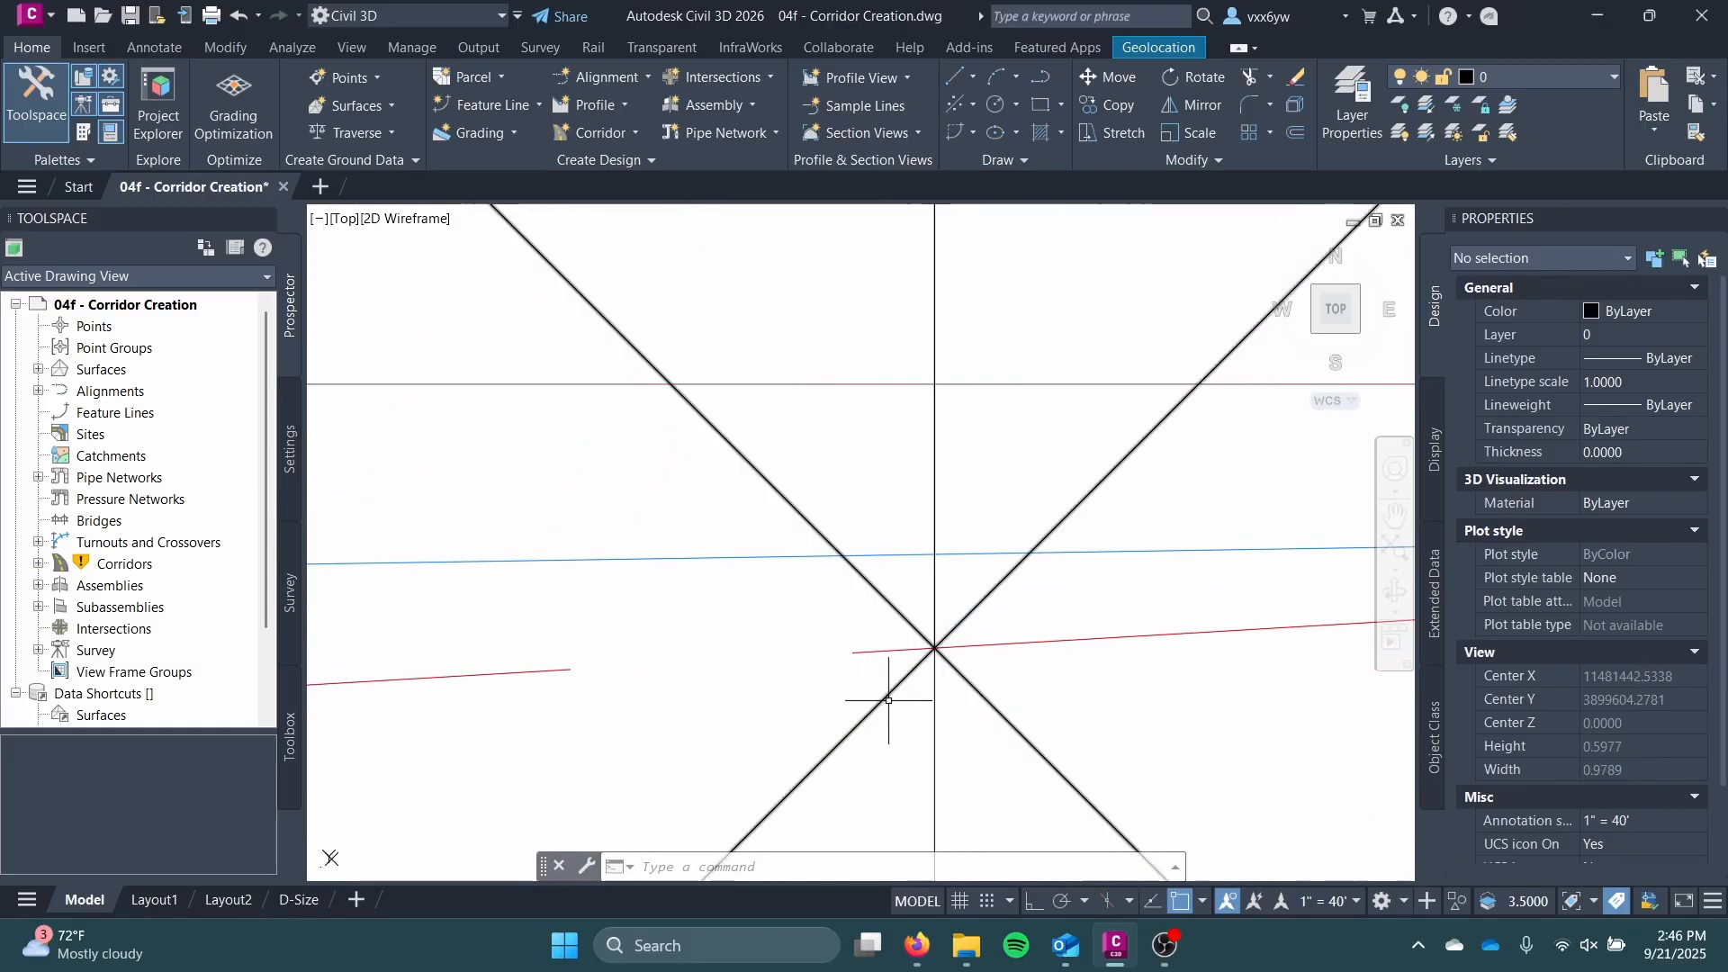
scroll(928, 612, "down", 20)
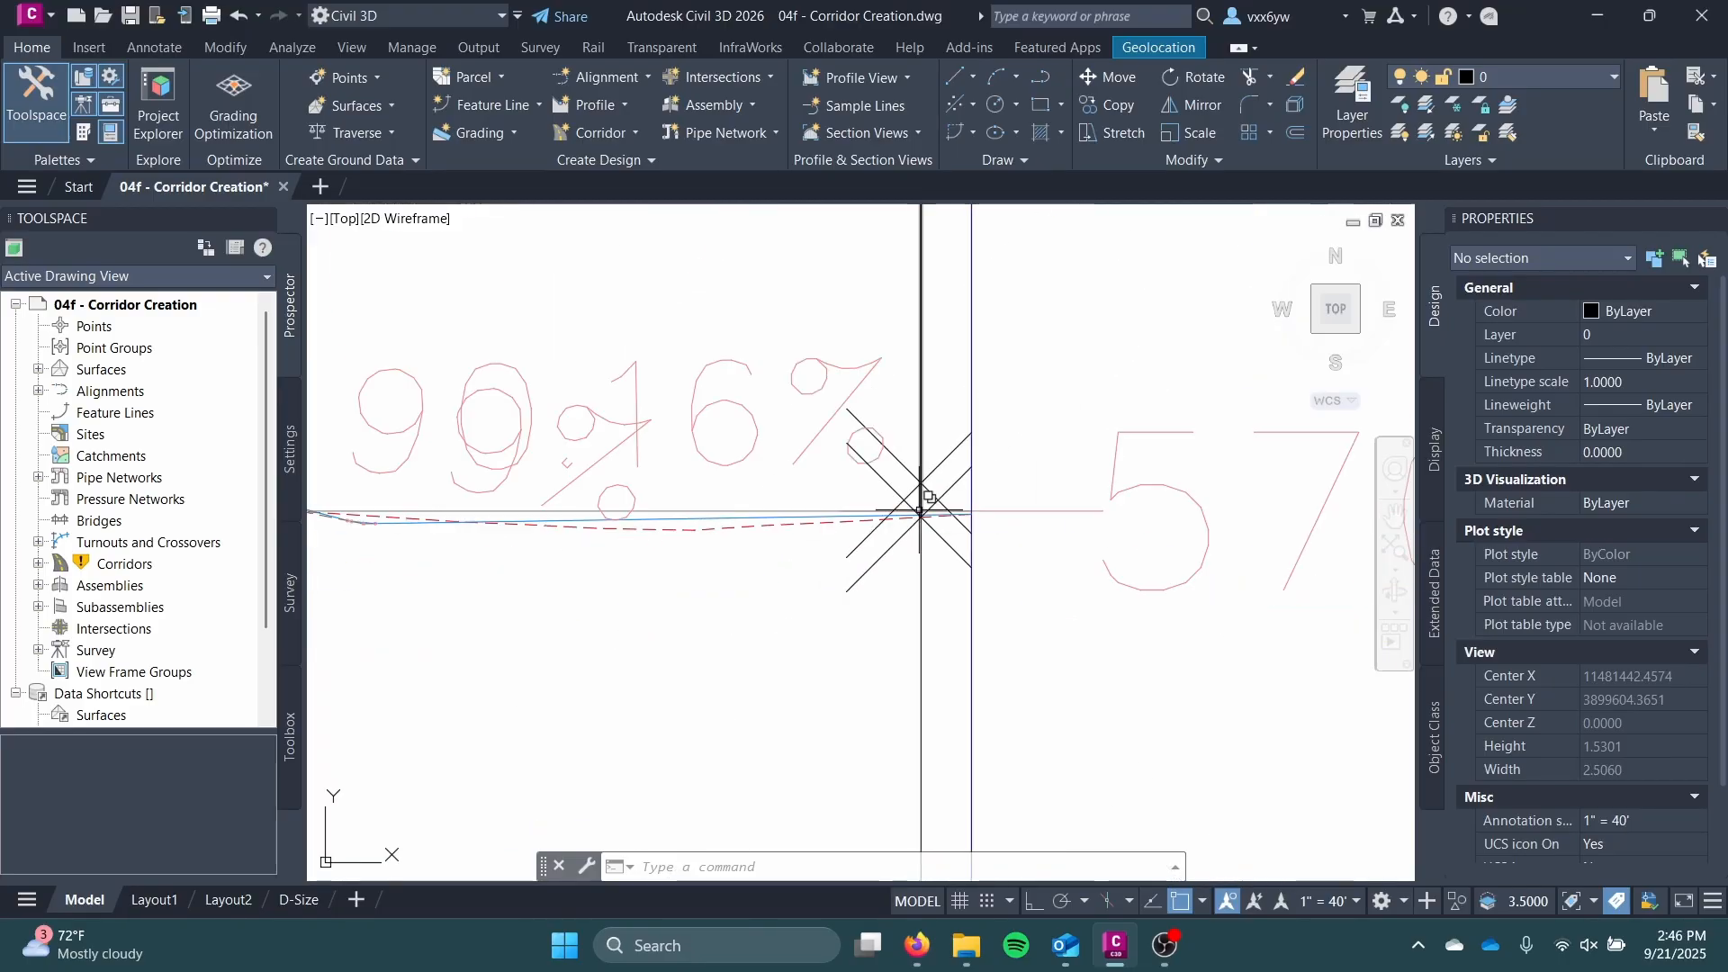
Step: Delete the Ohill Surrounding Area crossing label at the end of the Treehouse Drive W-E profile view
mouse_move(954, 468)
middle_mouse_down()
mouse_move(917, 445)
mouse_move(865, 886)
middle_mouse_up()
scroll(845, 556, "down", 1)
middle_click_drag(845, 556, 836, 649)
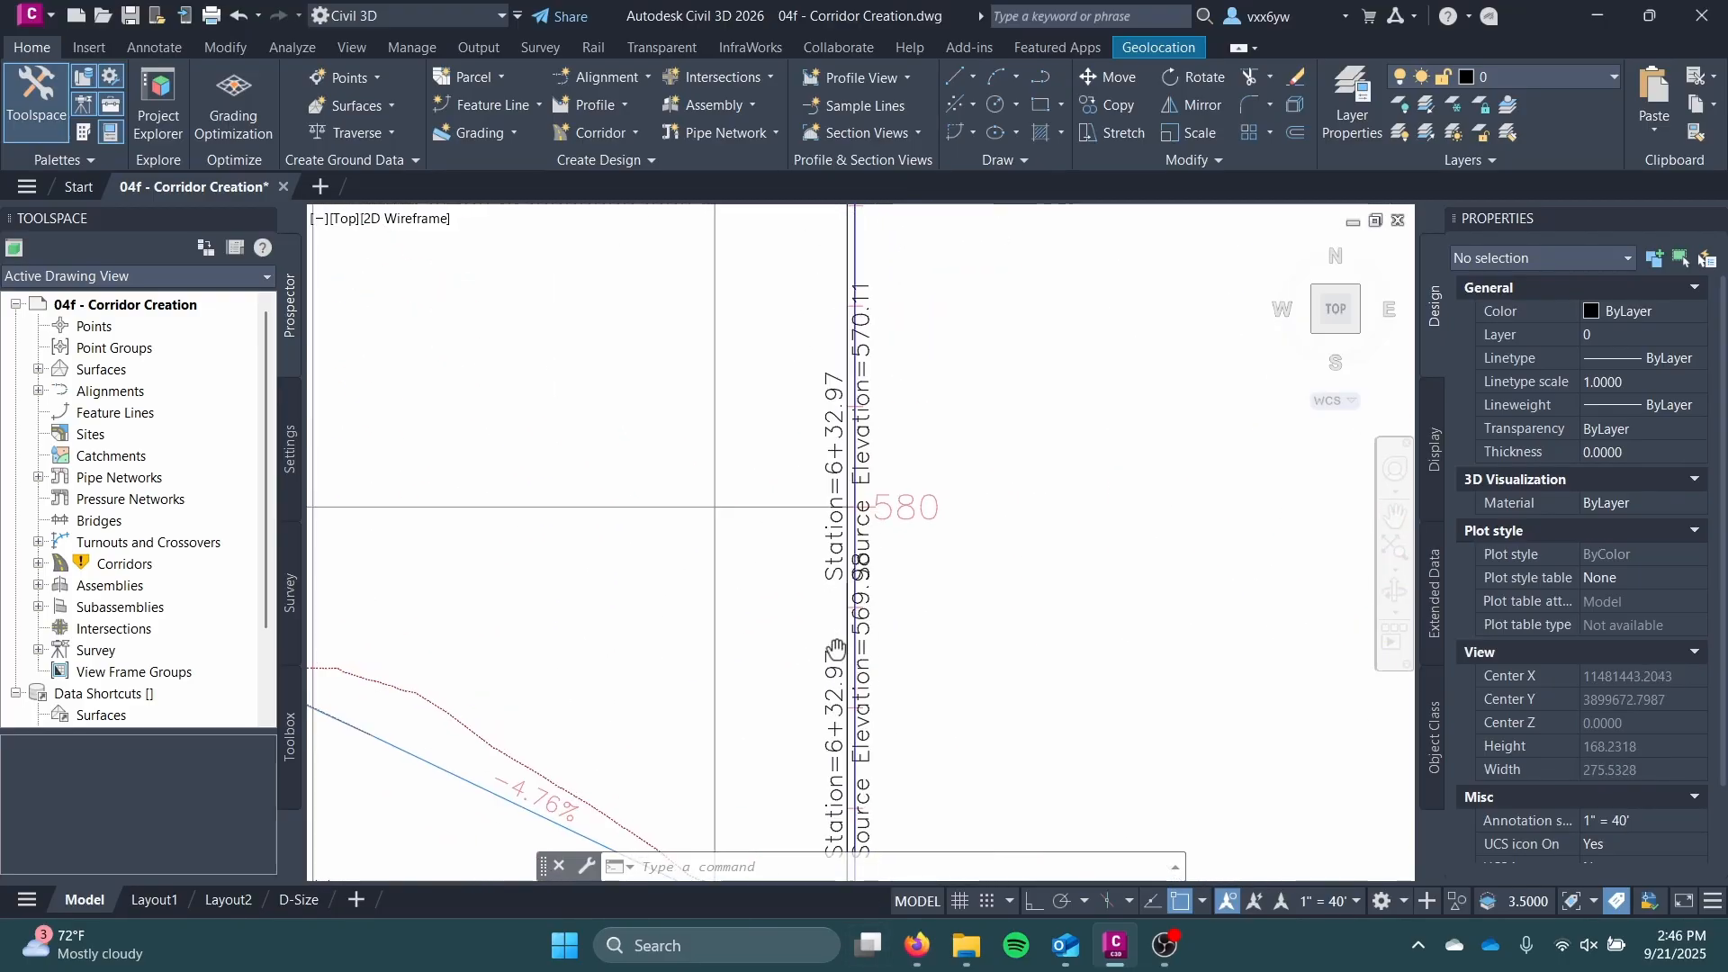
left_click(827, 695)
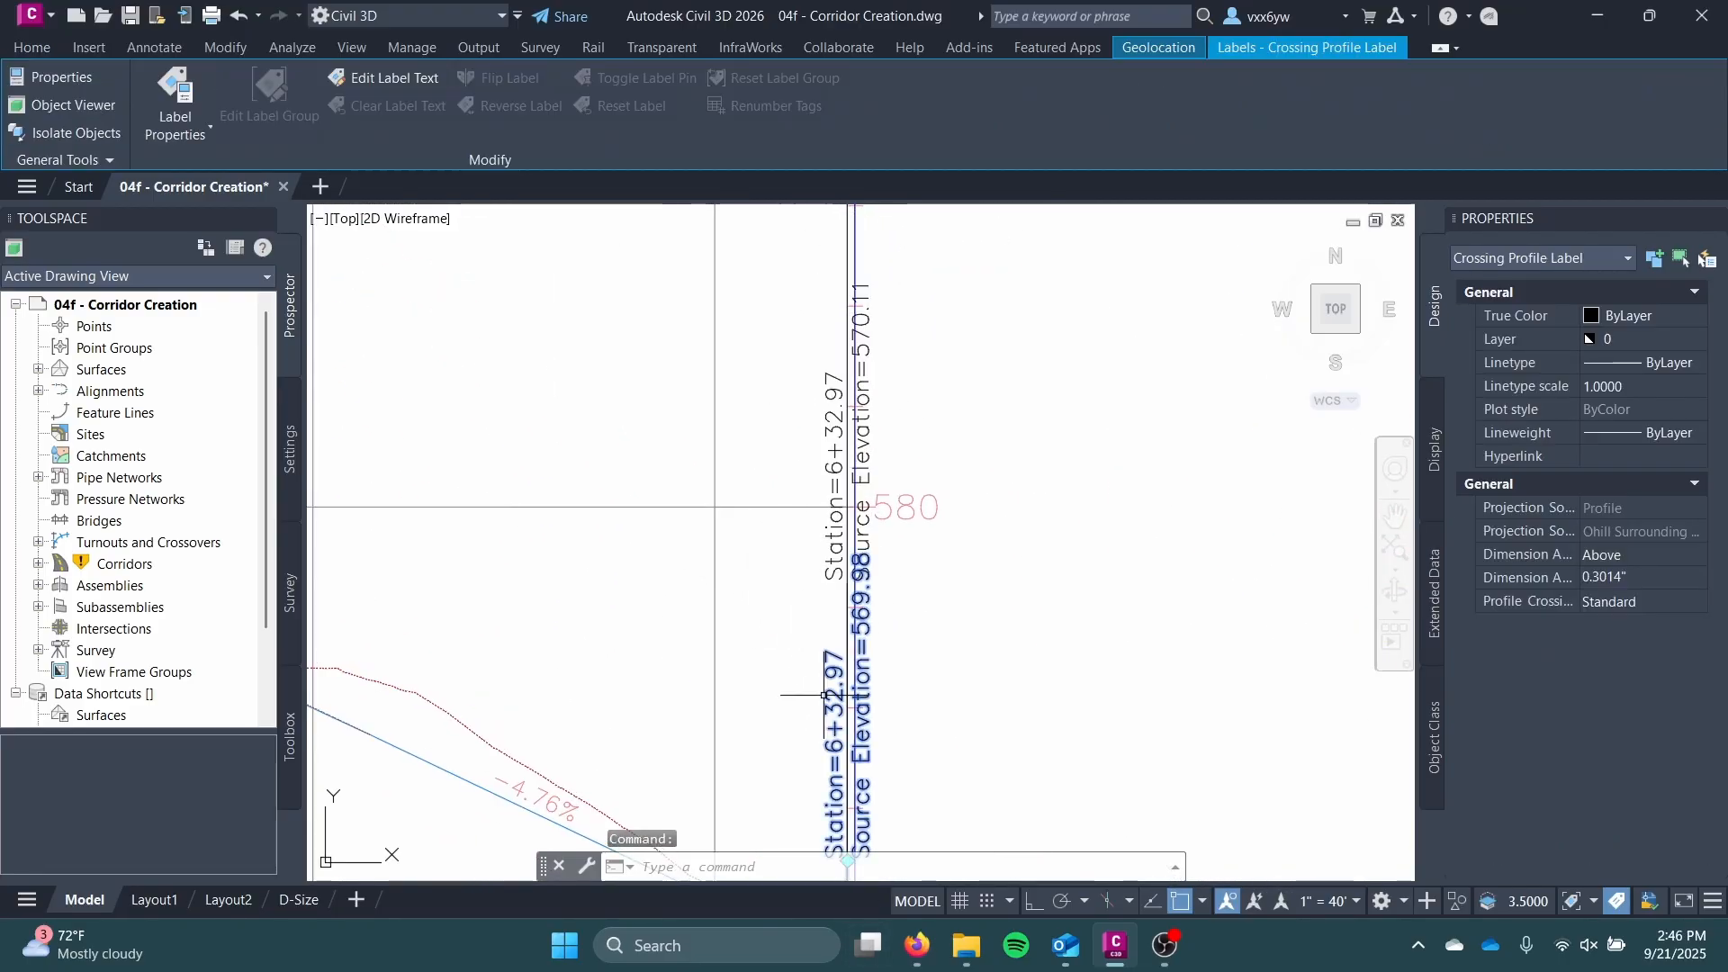
key("Delete")
Step: Move the remaining Existing Alderman Road crossing label down to about 0.3590" above its marker and save the drawing
left_click(836, 516)
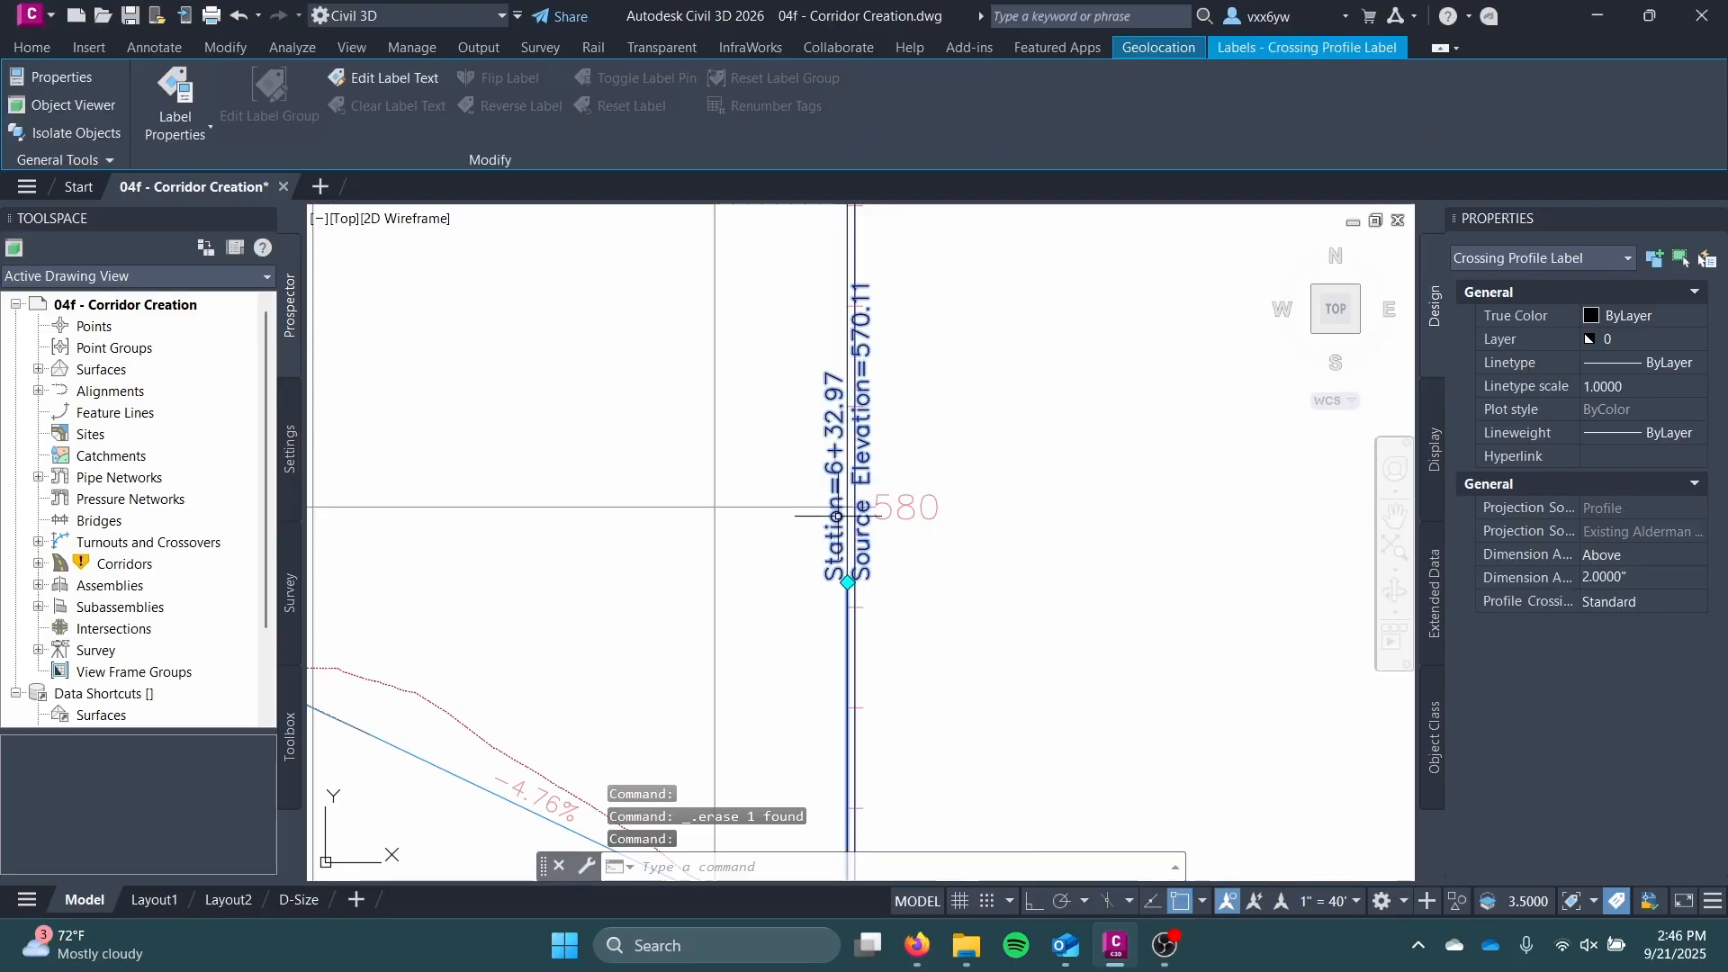
left_click(847, 581)
scroll(865, 567, "down", 6)
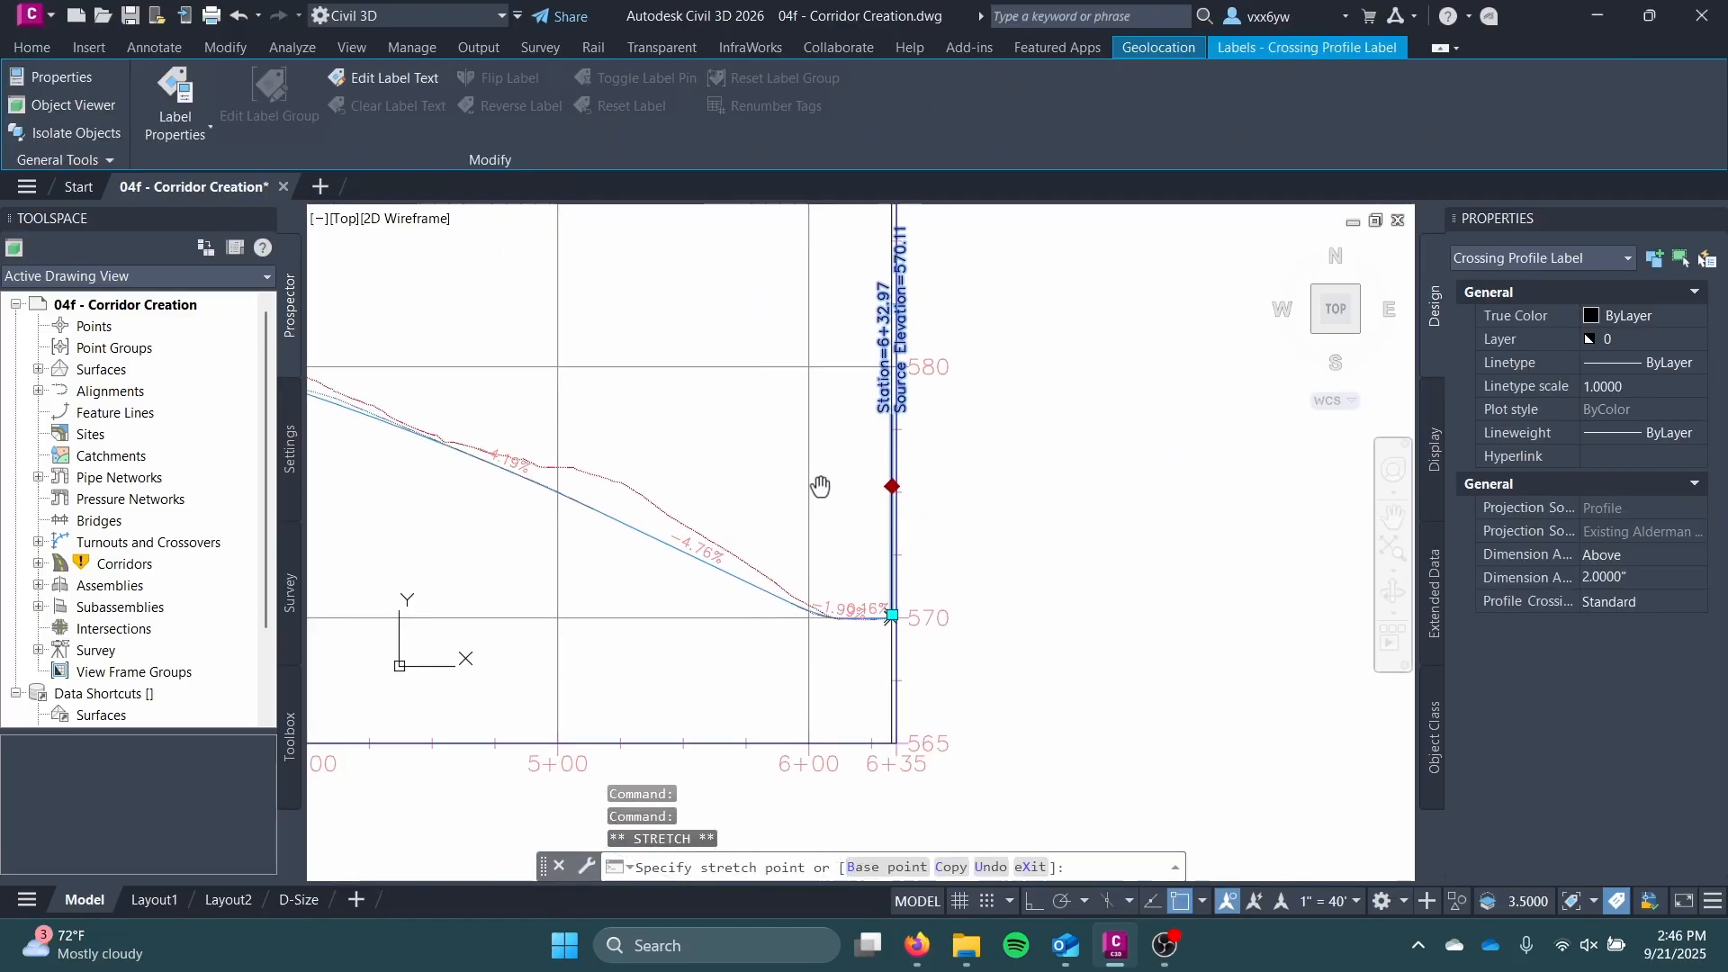
left_click(887, 544)
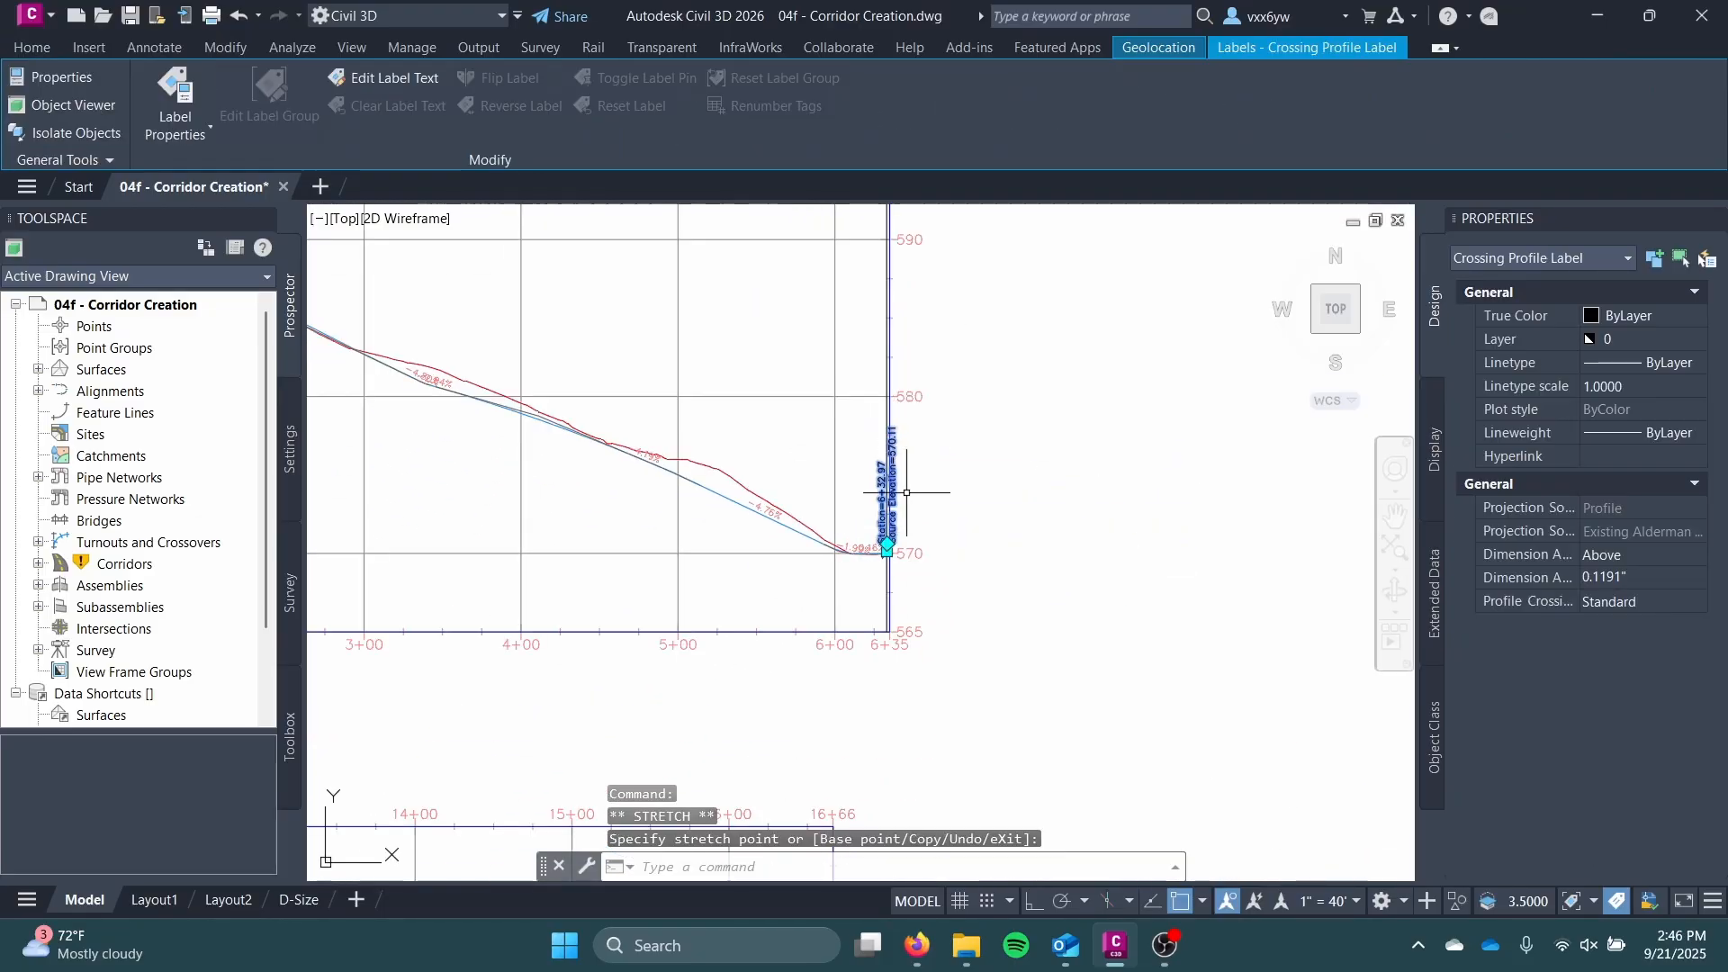
key("Escape")
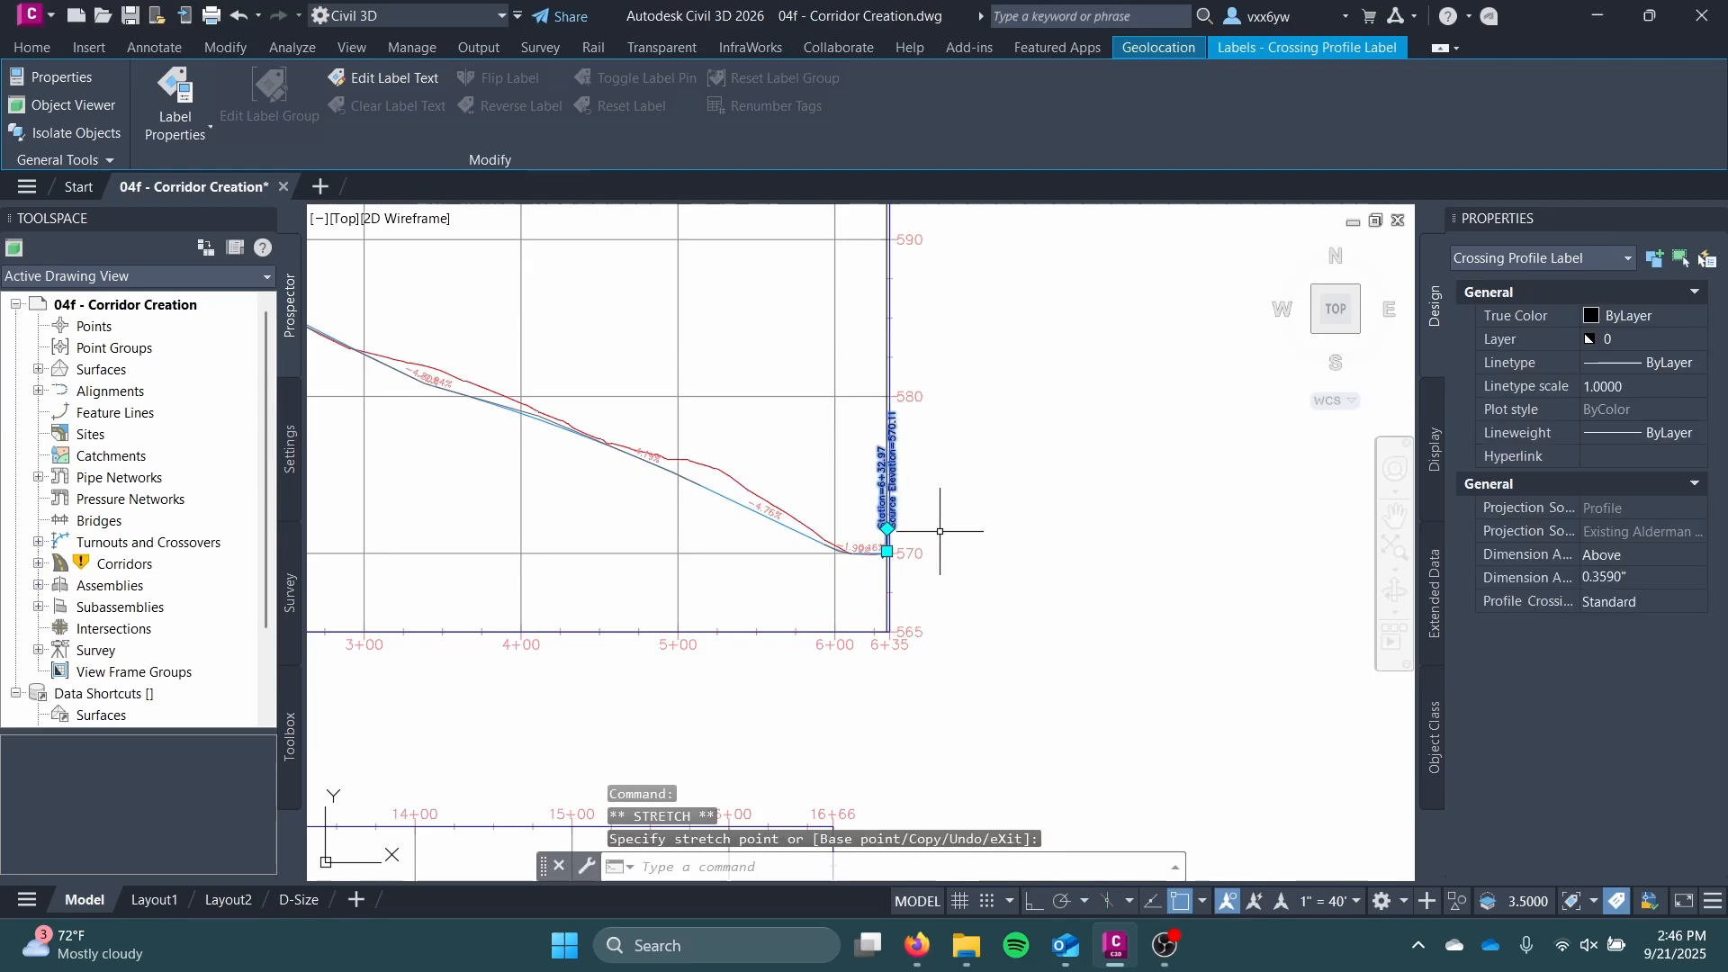
scroll(942, 534, "up", 2)
key("ctrl+s")
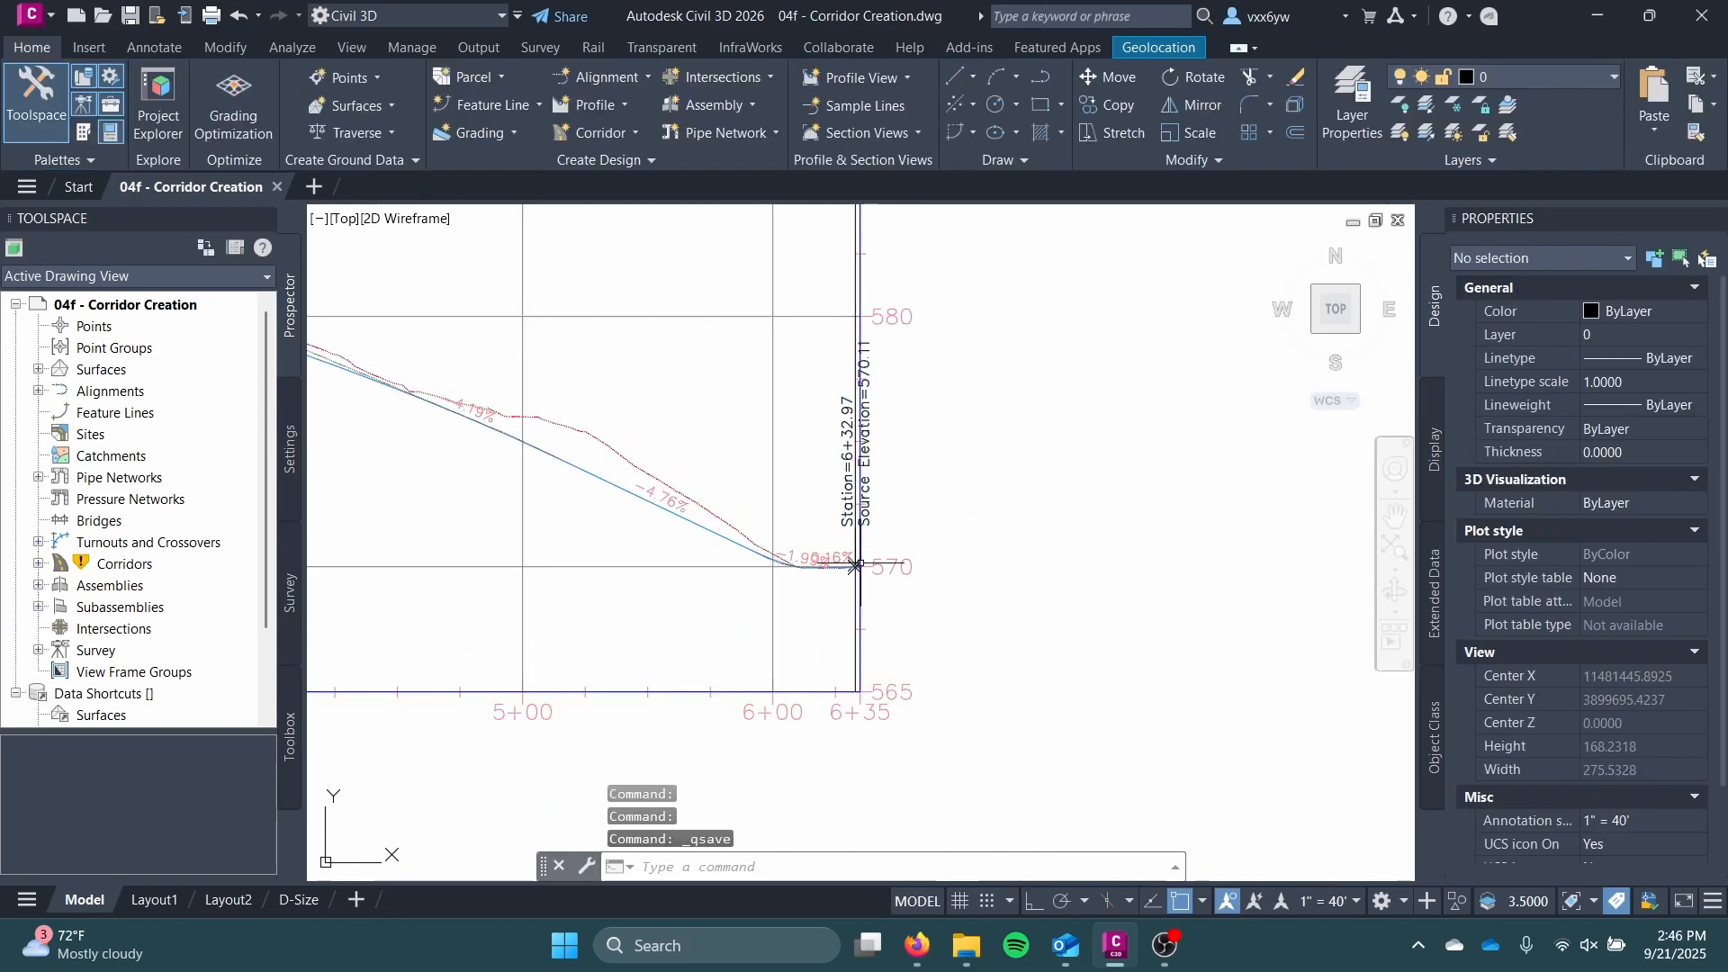
Step: Examine the end of the Treehouse Drive W-E design profile where it meets the Alderman Road crossing marker
scroll(1110, 490, "down", 8)
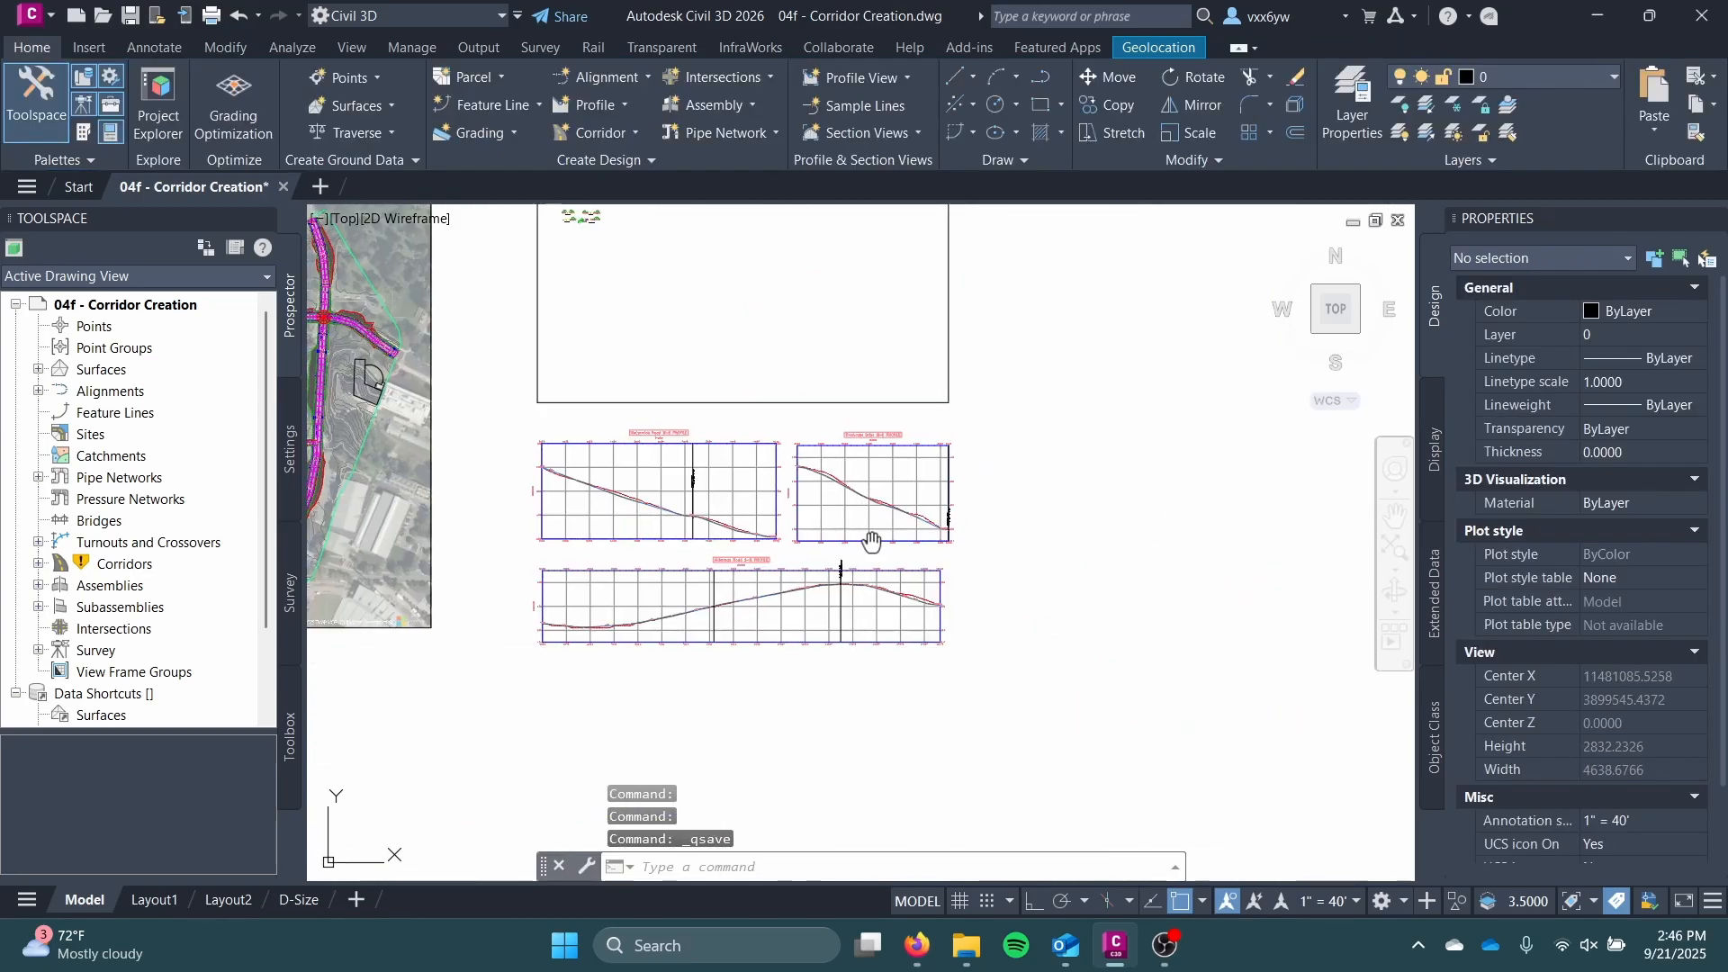
middle_click_drag(873, 540, 1133, 637)
scroll(1200, 613, "up", 8)
middle_click_drag(814, 664, 433, 544)
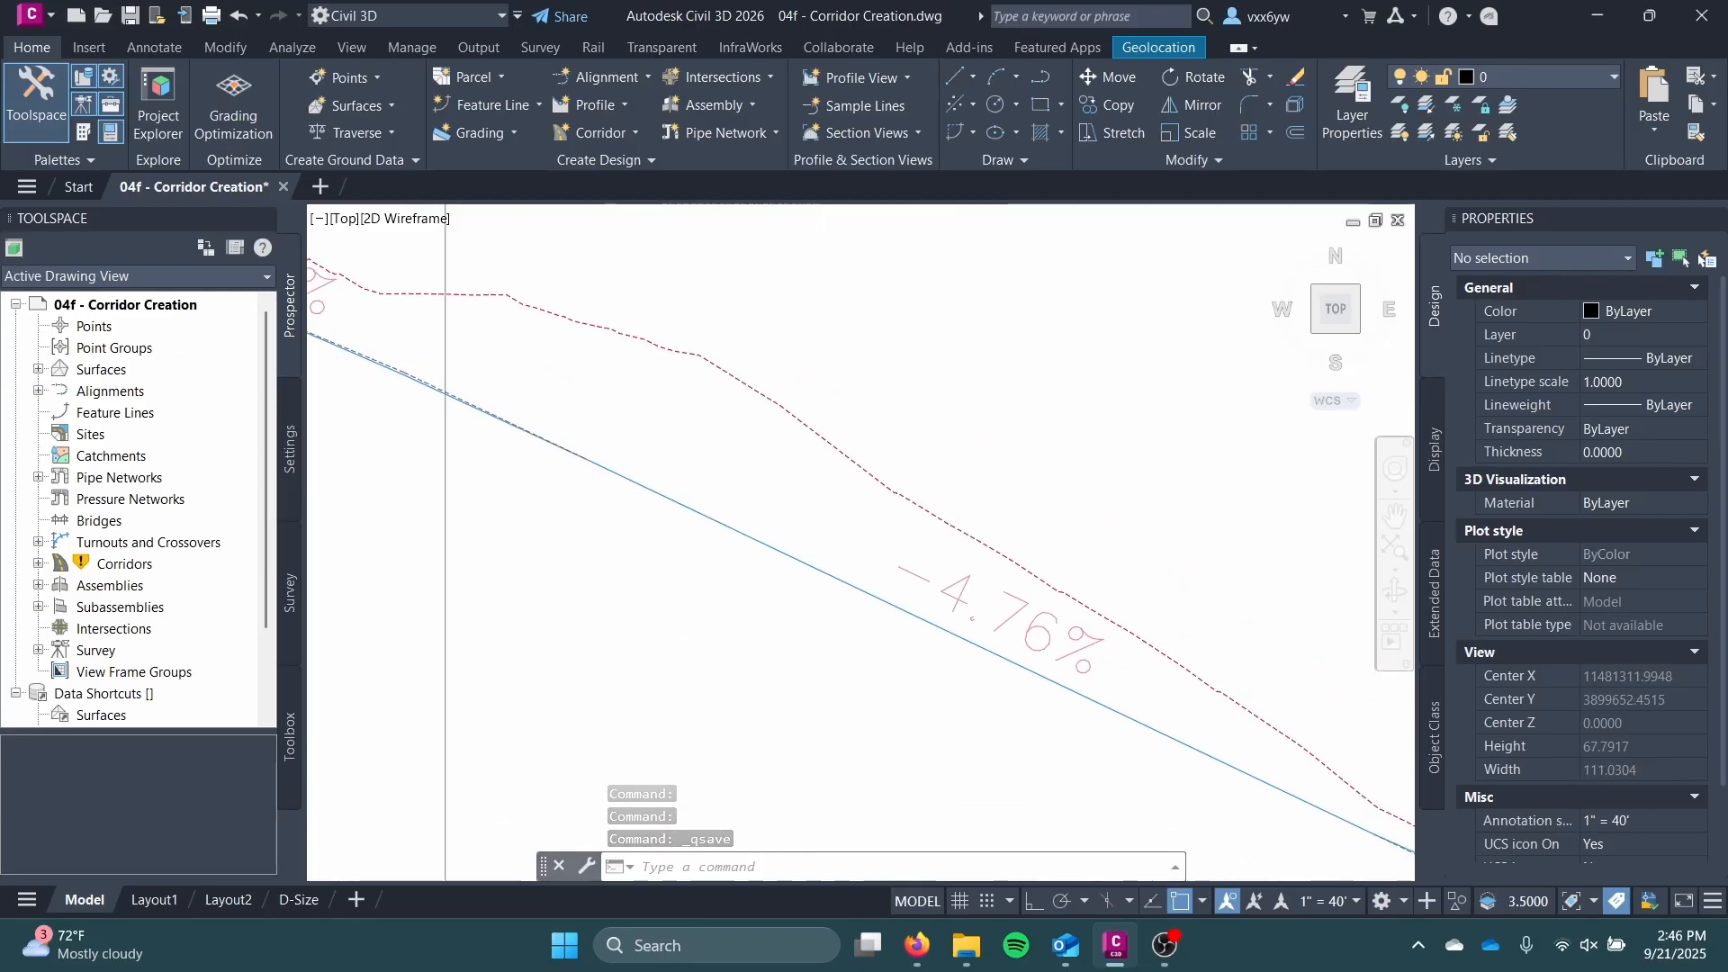
scroll(1130, 659, "down", 2)
middle_click_drag(1130, 659, 758, 590)
scroll(1031, 713, "up", 5)
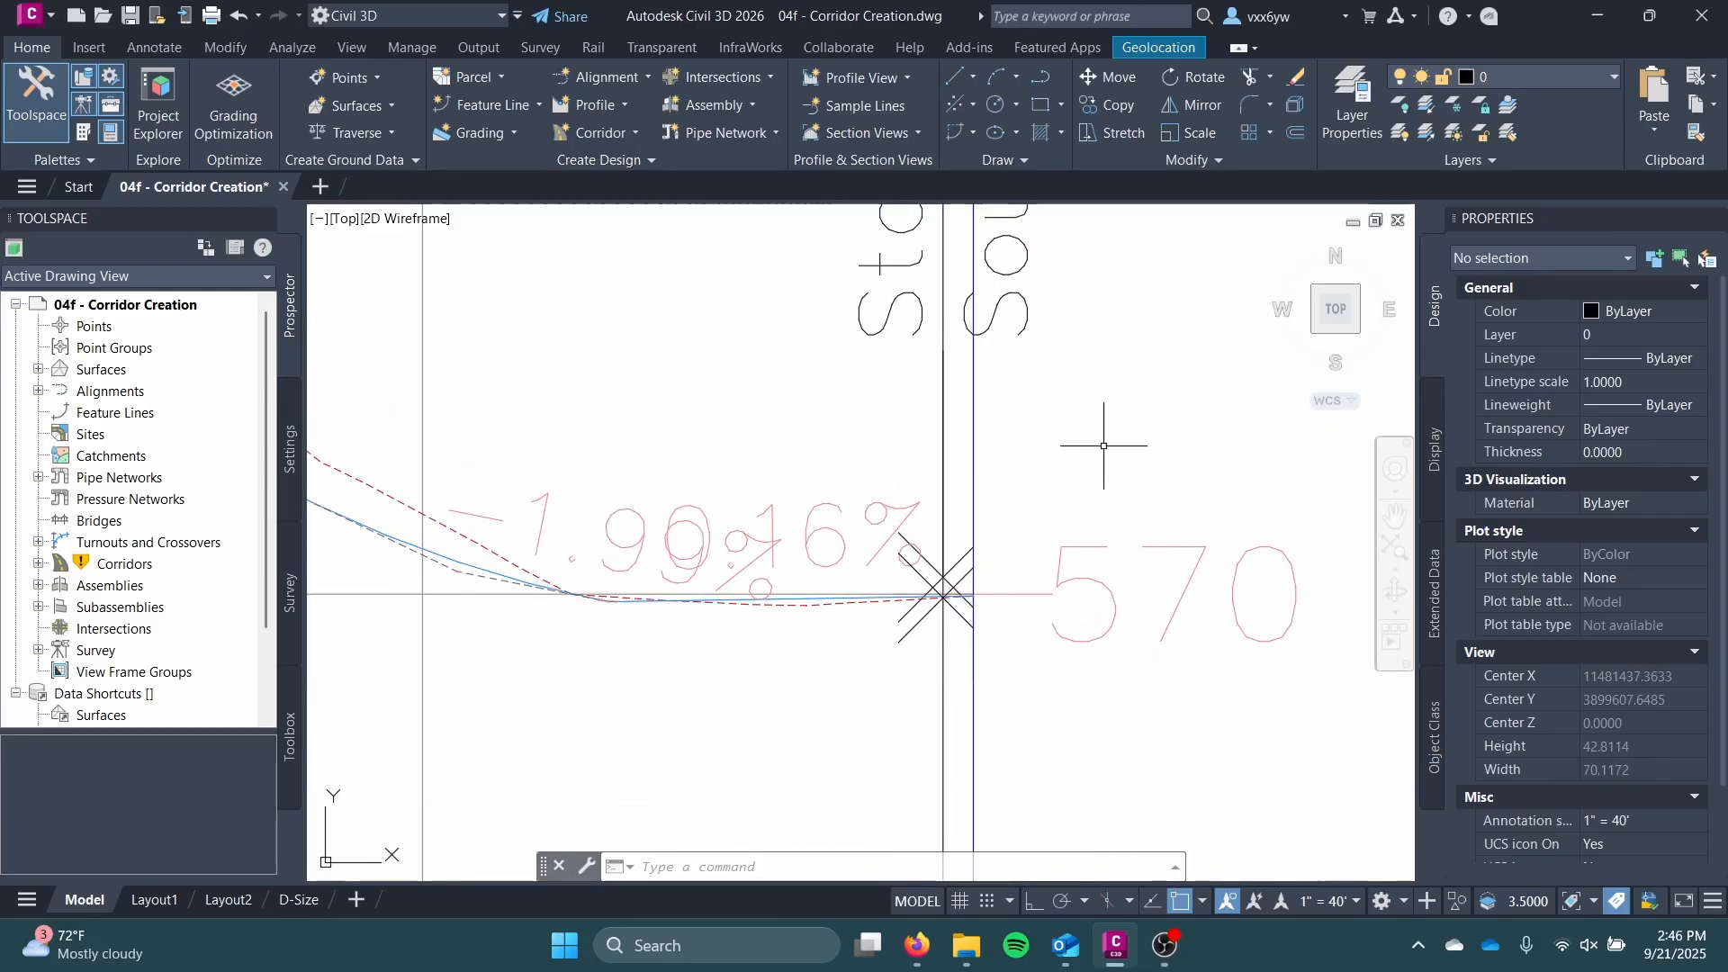
Step: Examine the corridor in plan where Treehouse Drive W-E meets Alderman Road S-N
scroll(1104, 446, "down", 12)
middle_click_drag(1185, 571, 1069, 594)
scroll(930, 502, "up", 8)
scroll(930, 502, "down", 2)
middle_click_drag(930, 501, 992, 710)
middle_click_drag(785, 484, 831, 458)
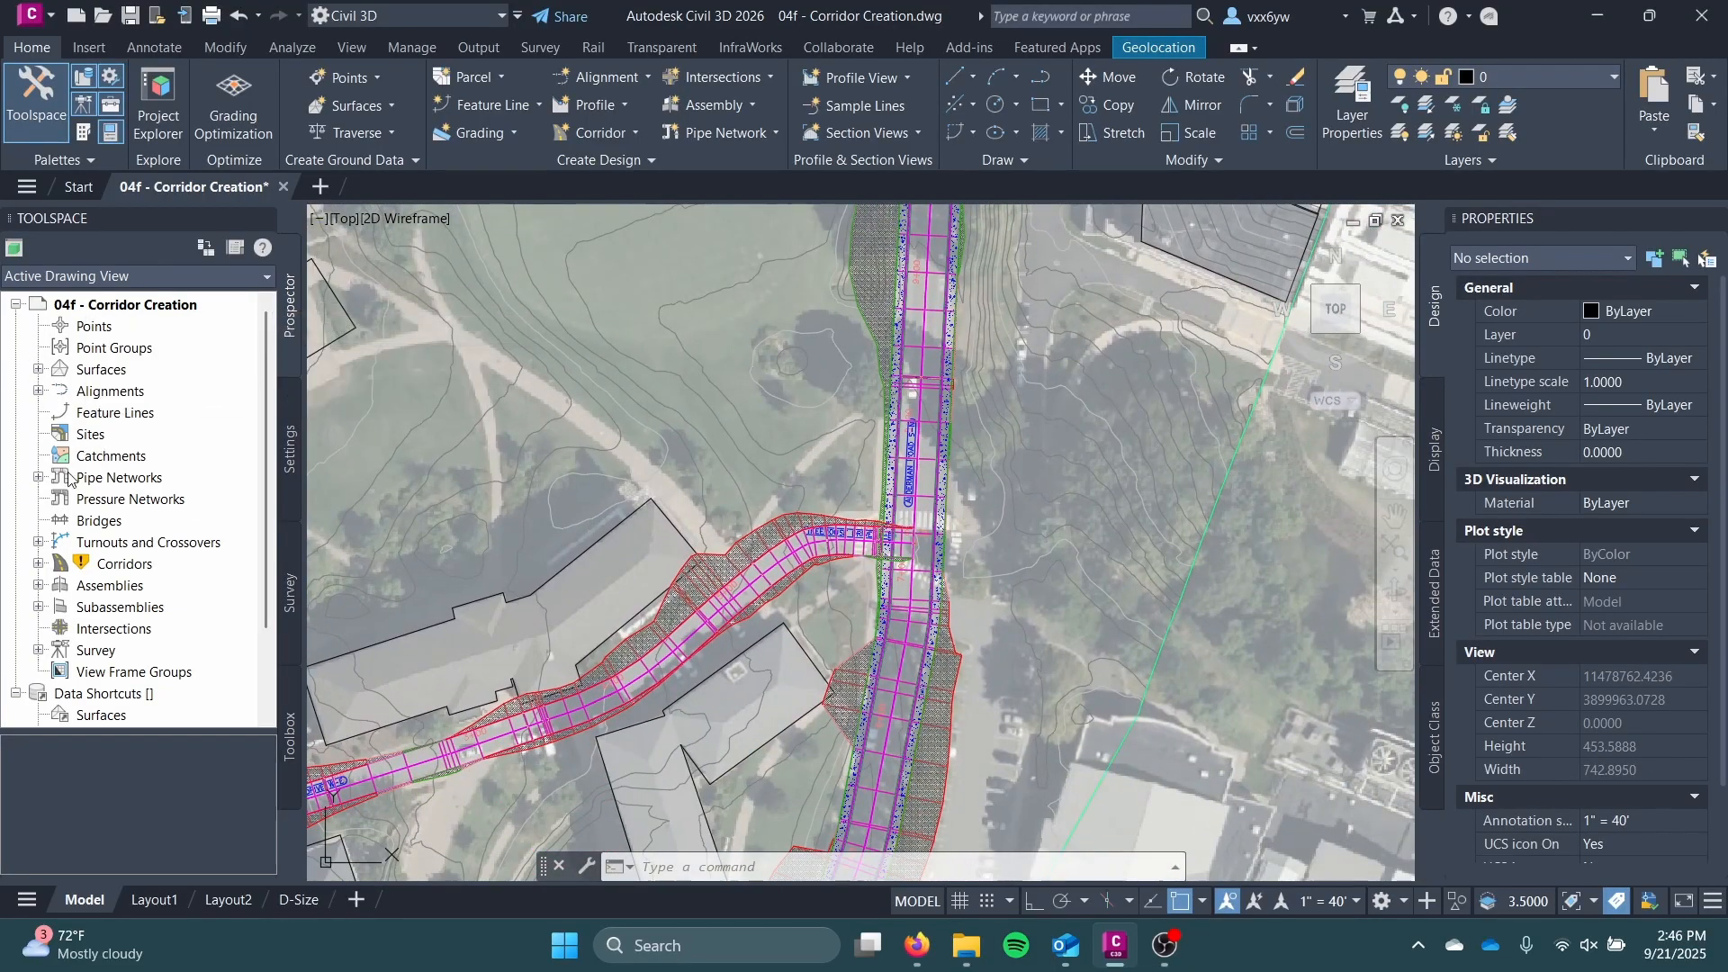
mouse_move(82, 572)
mouse_move(551, 538)
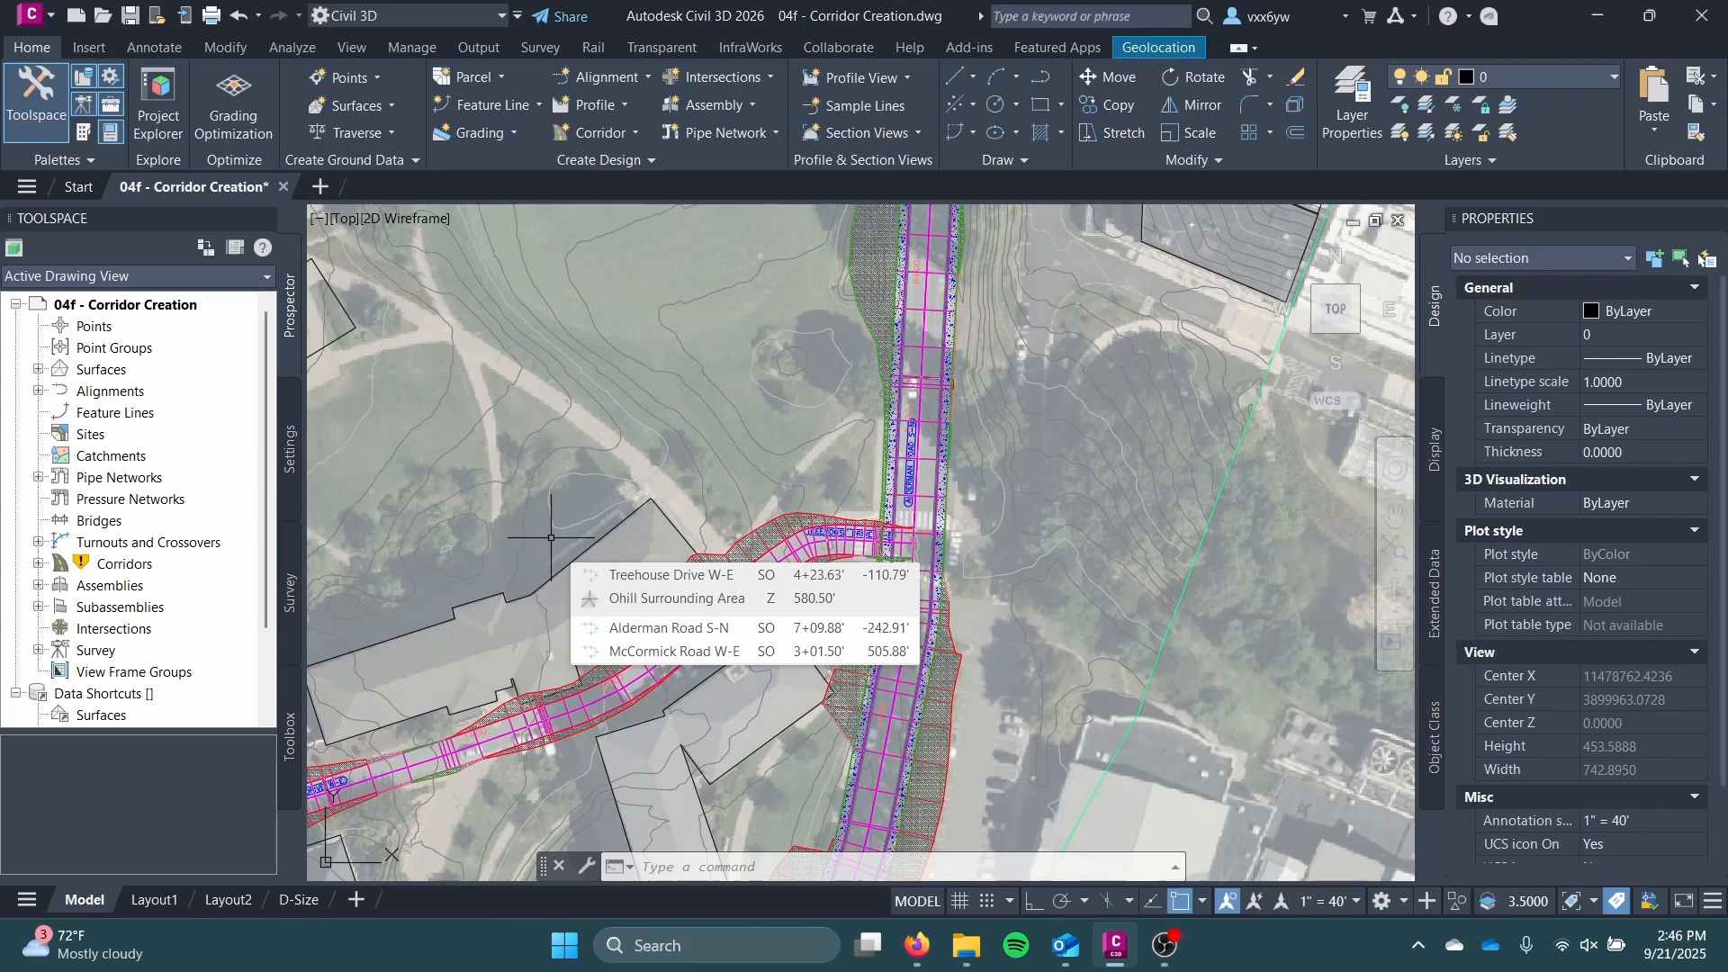
scroll(792, 566, "up", 4)
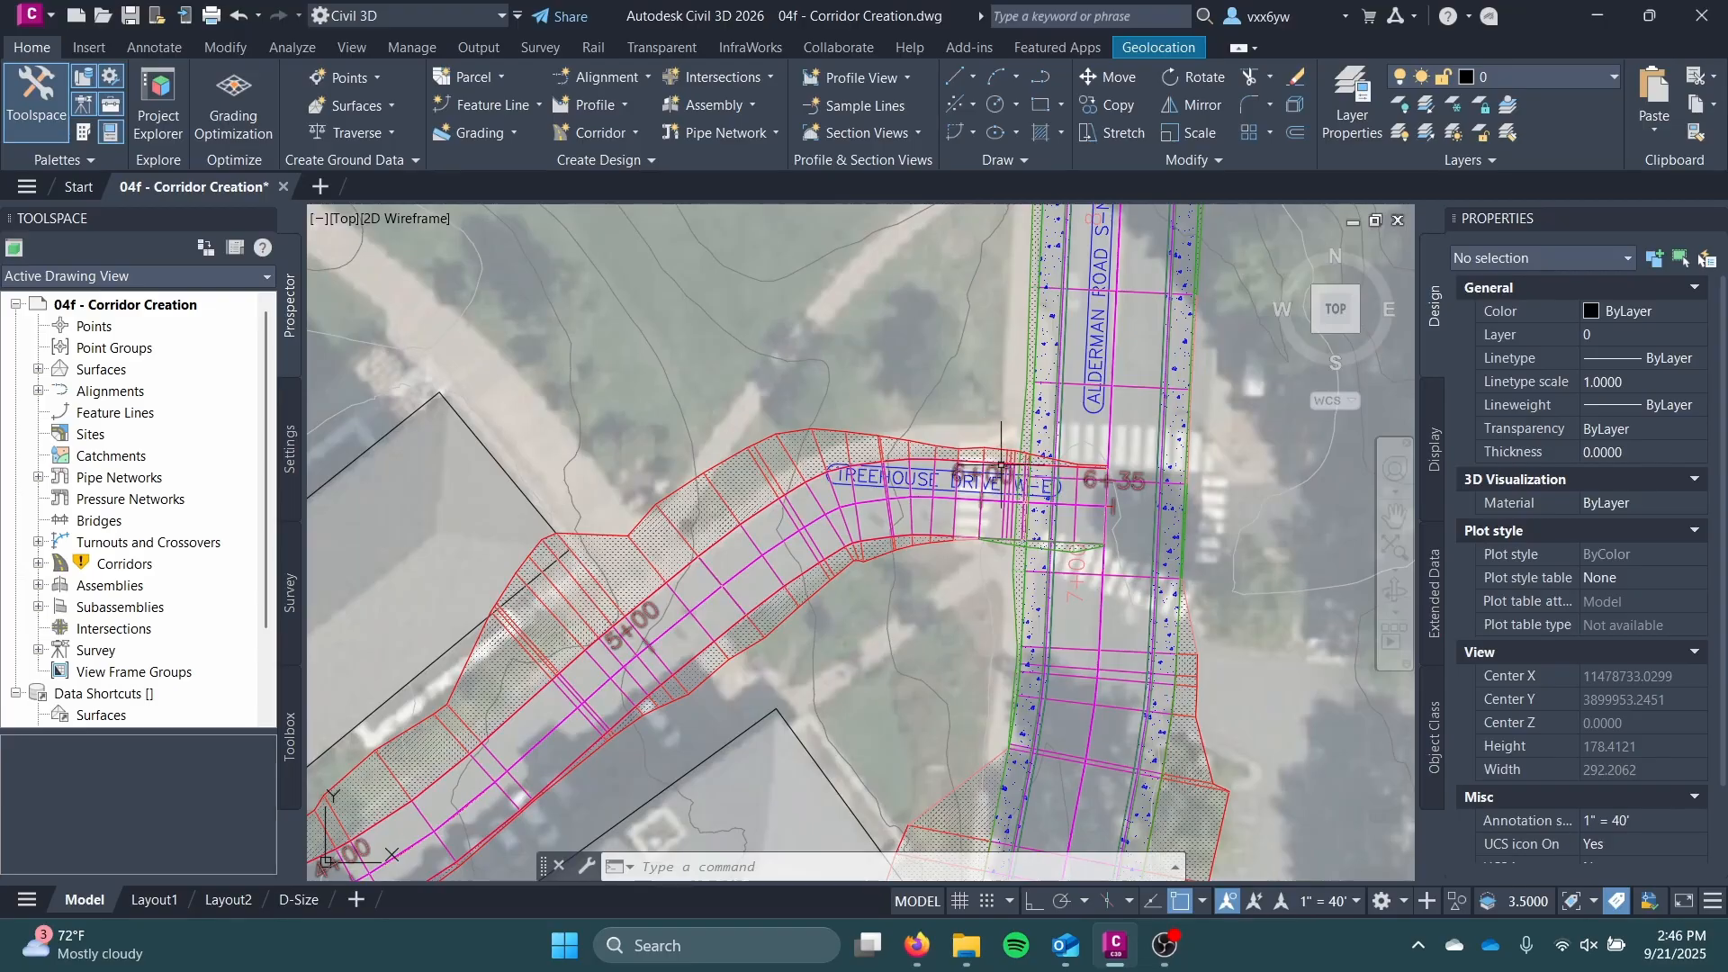
scroll(707, 544, "up", 4)
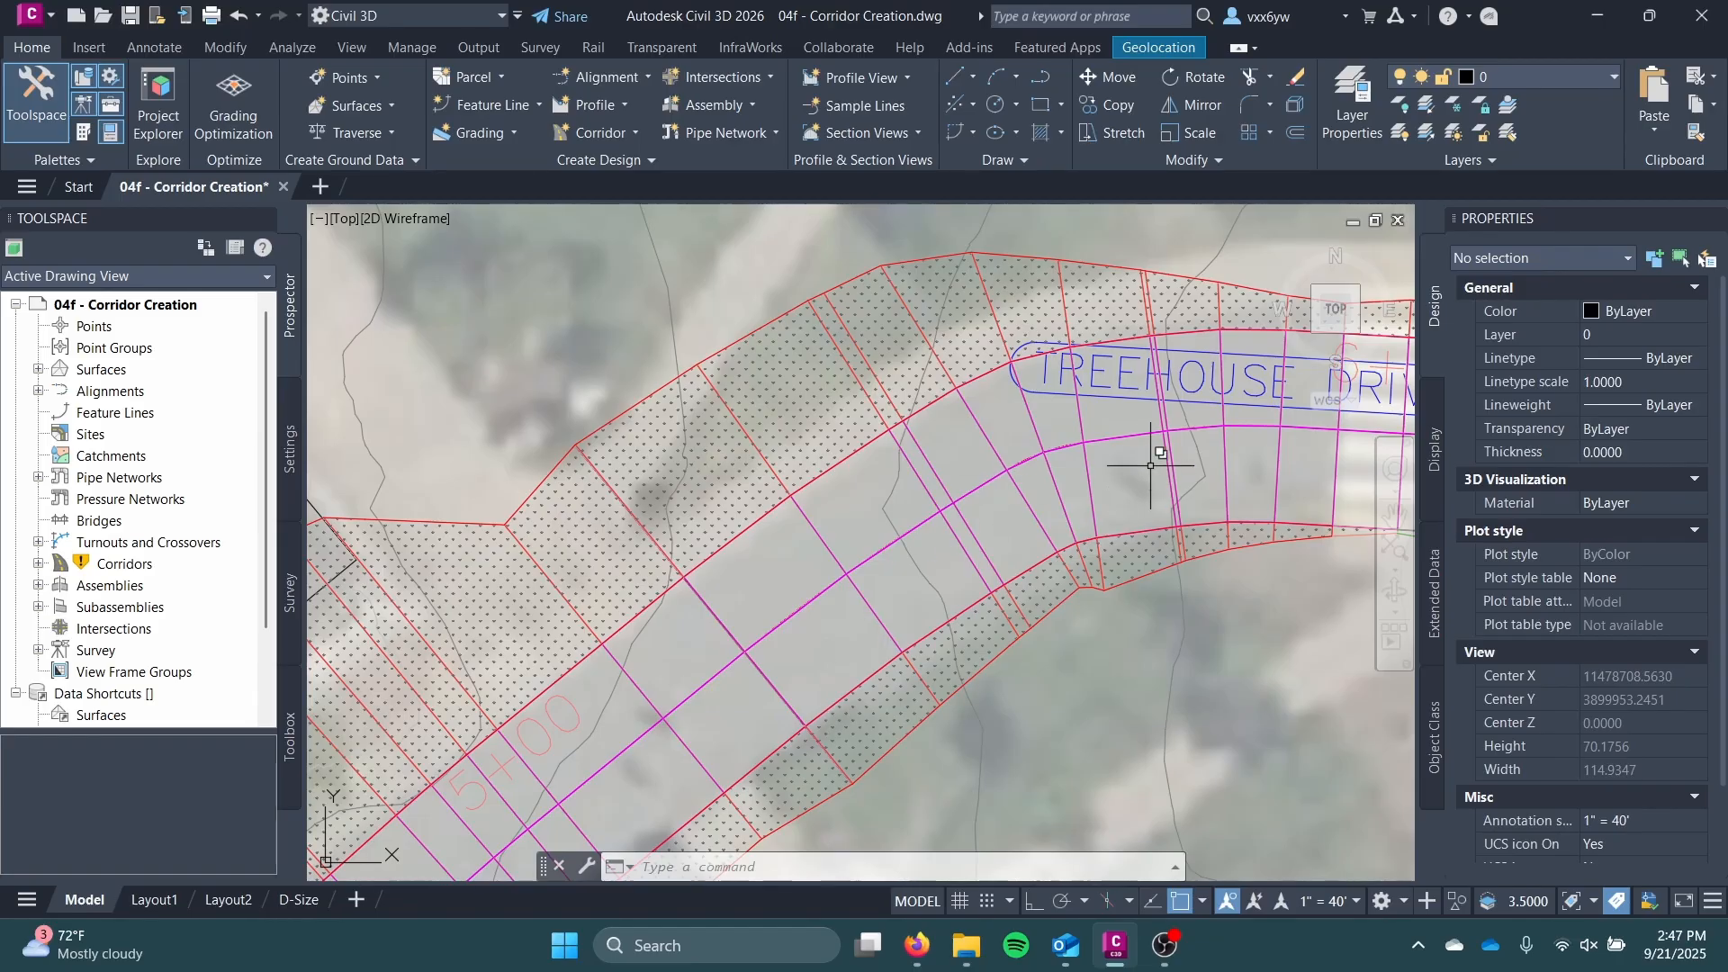
scroll(392, 602, "down", 4)
Step: Rebuild all corridors to bring the out-of-date Road Corridor up to date
left_click(38, 564)
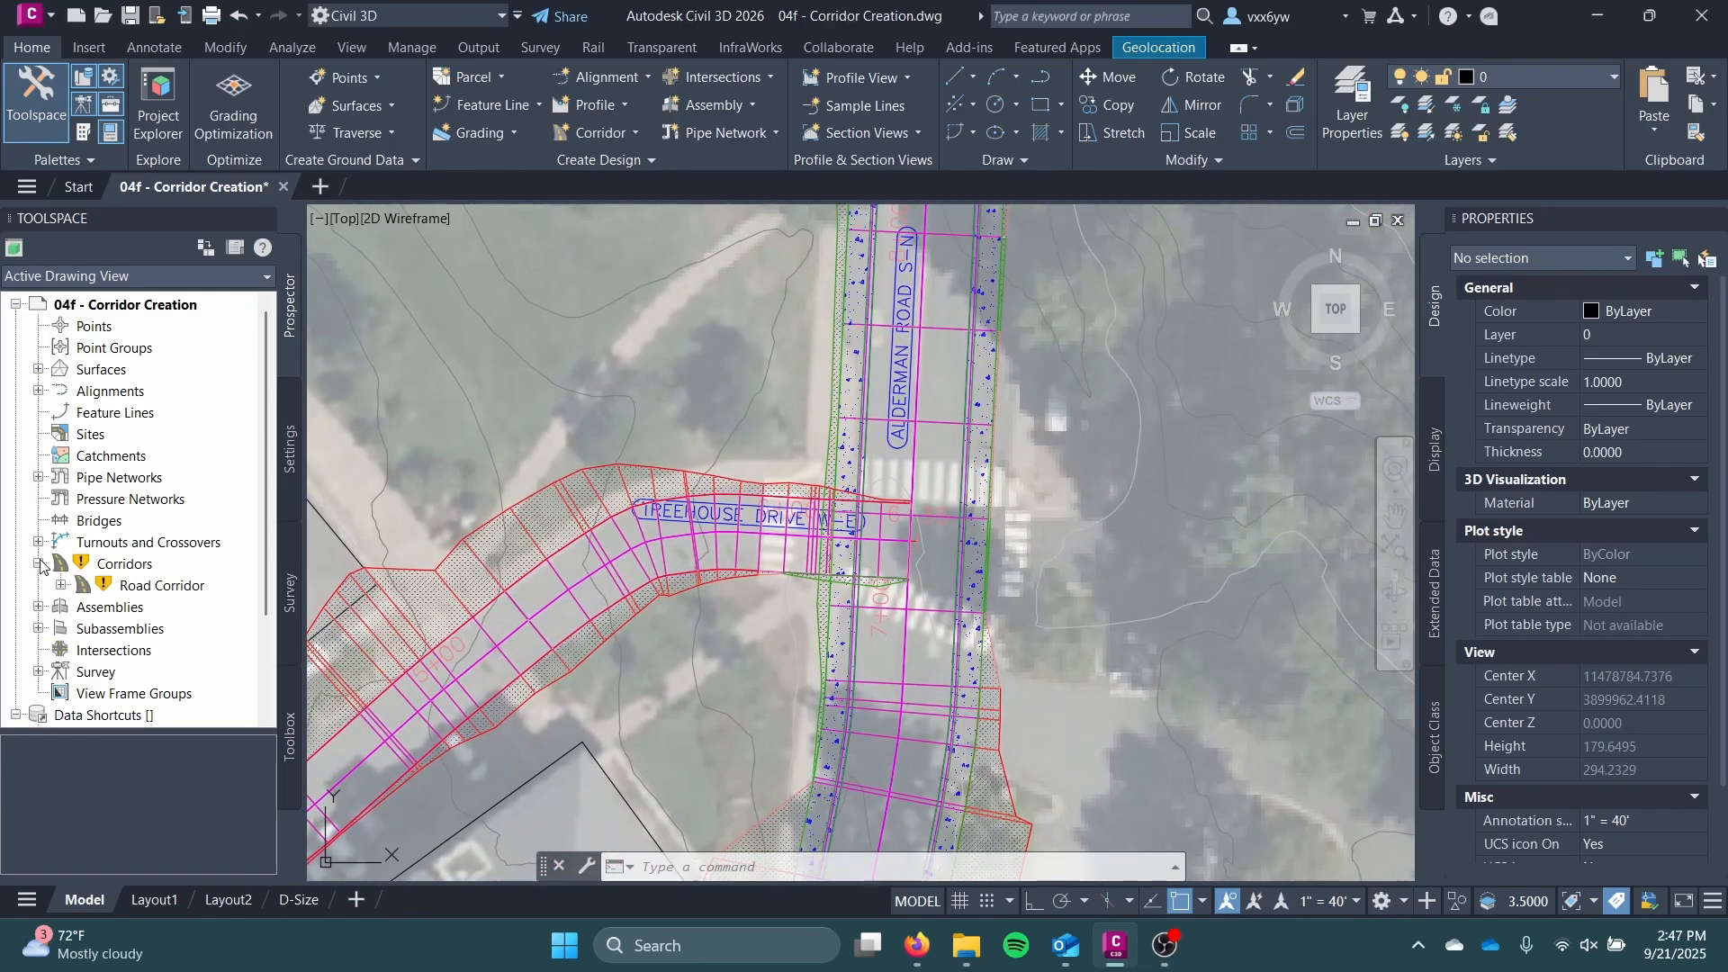
left_click(126, 565)
right_click(127, 567)
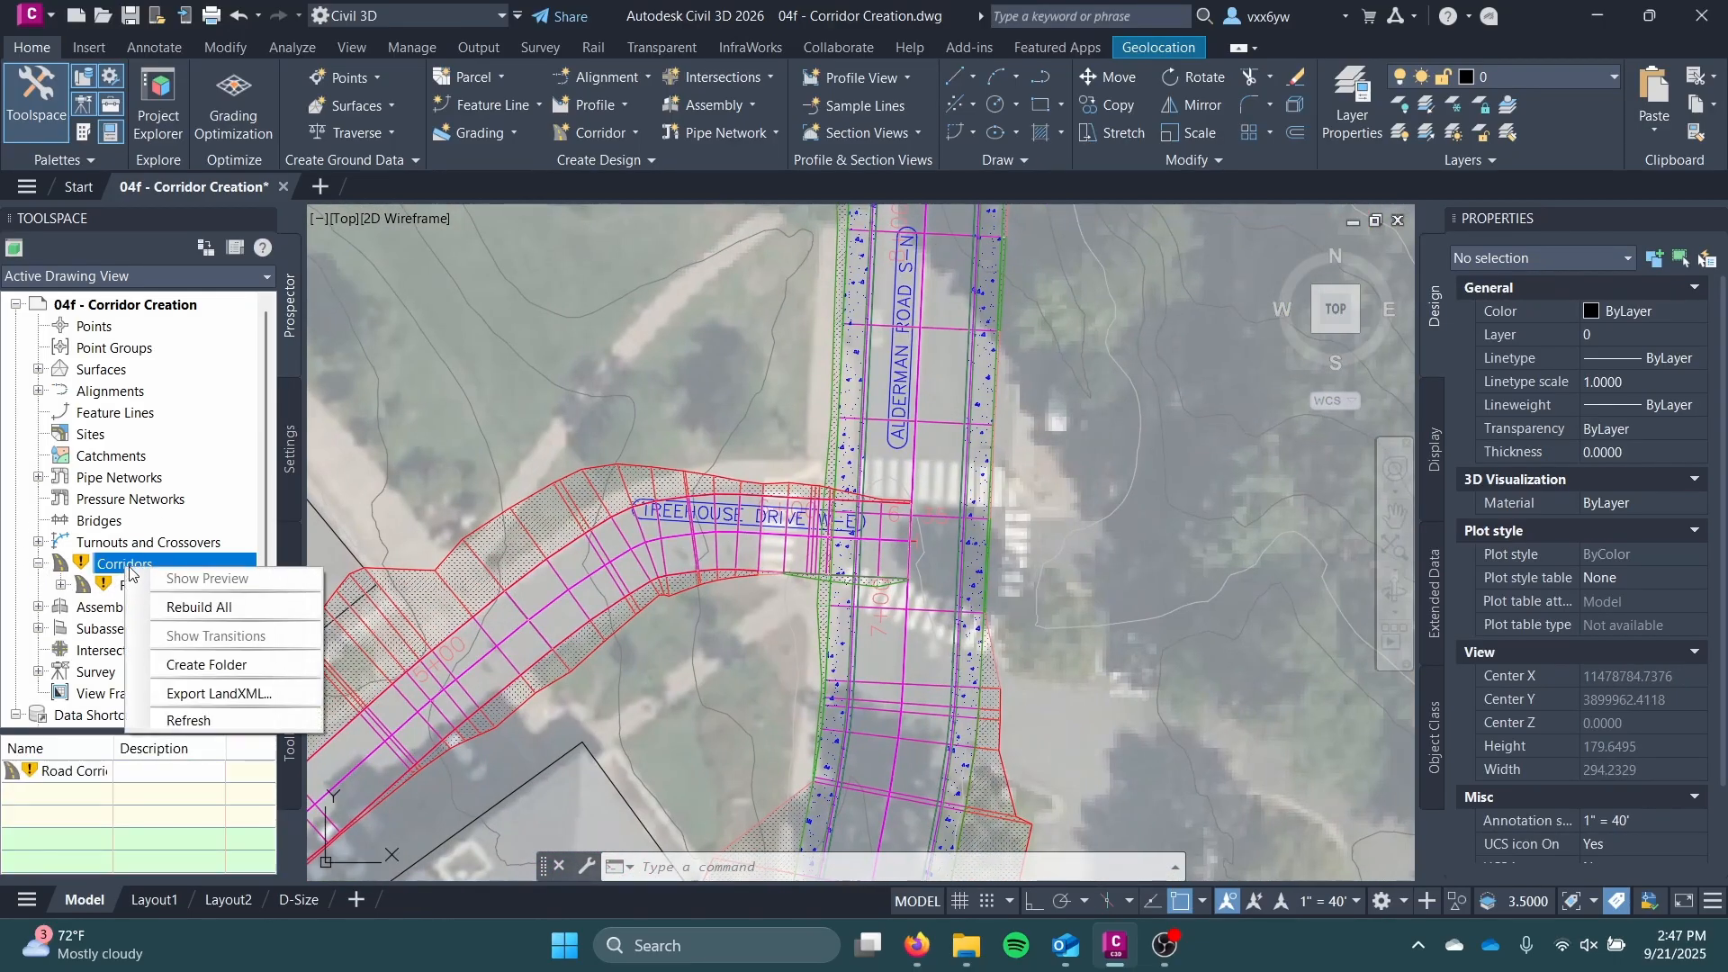
left_click(188, 609)
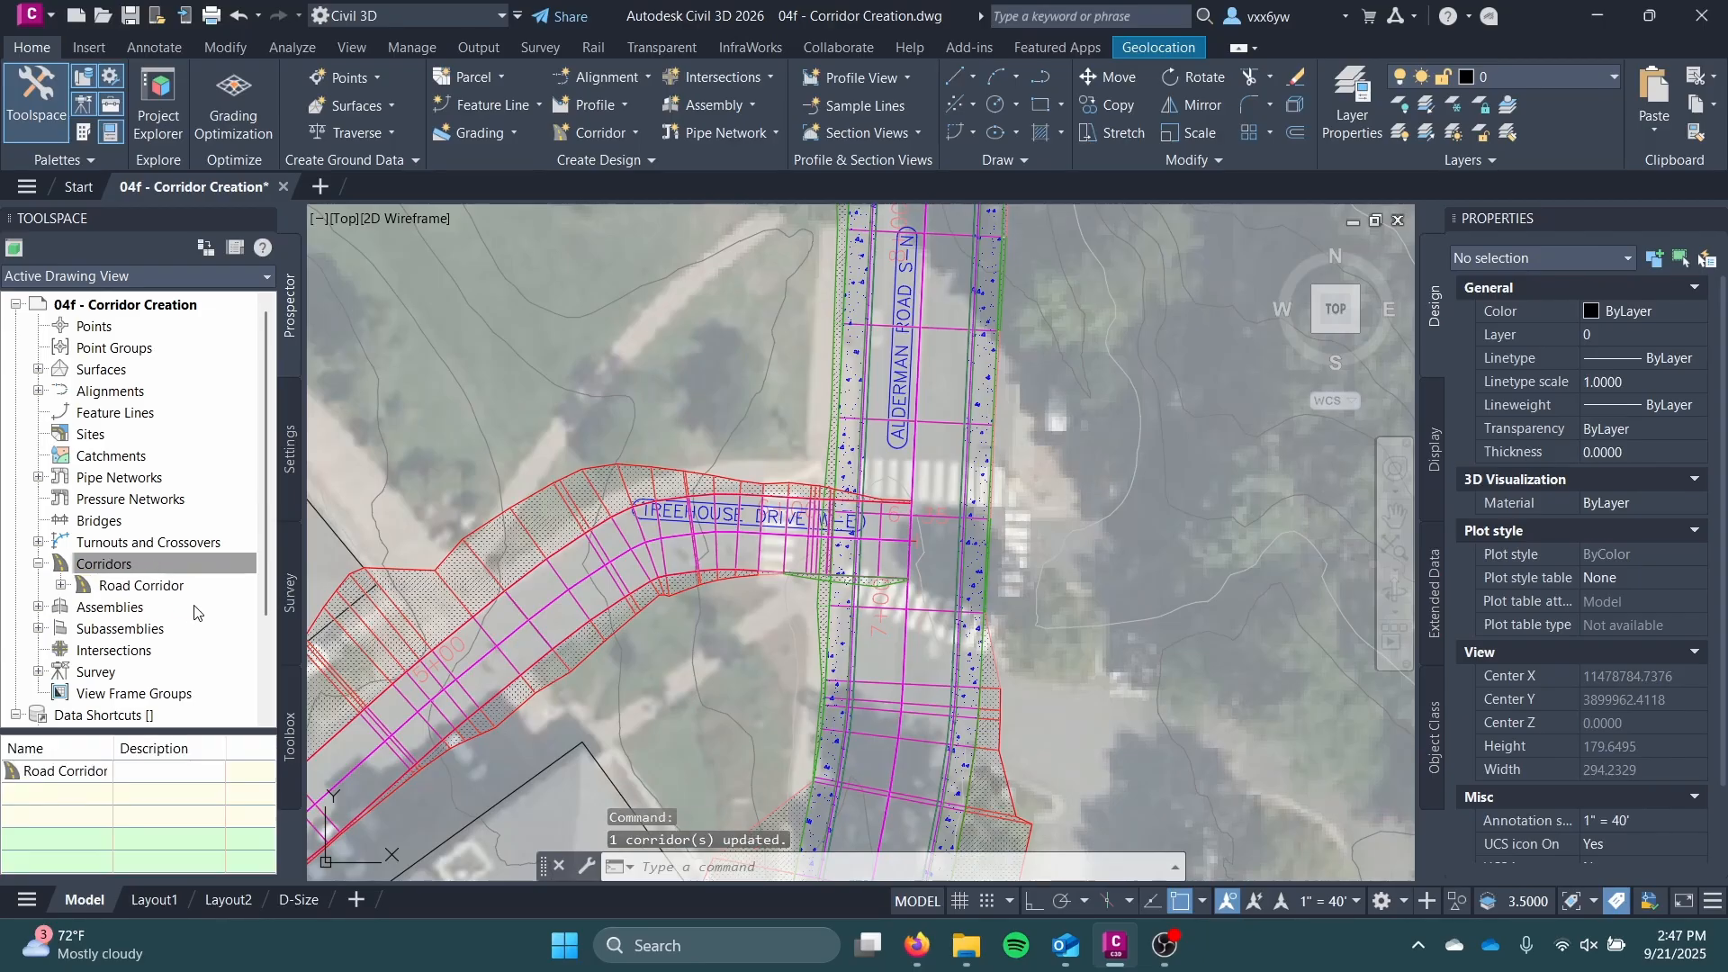
Step: Open the Road Corridor in a maximized Model Viewer
left_click(907, 541)
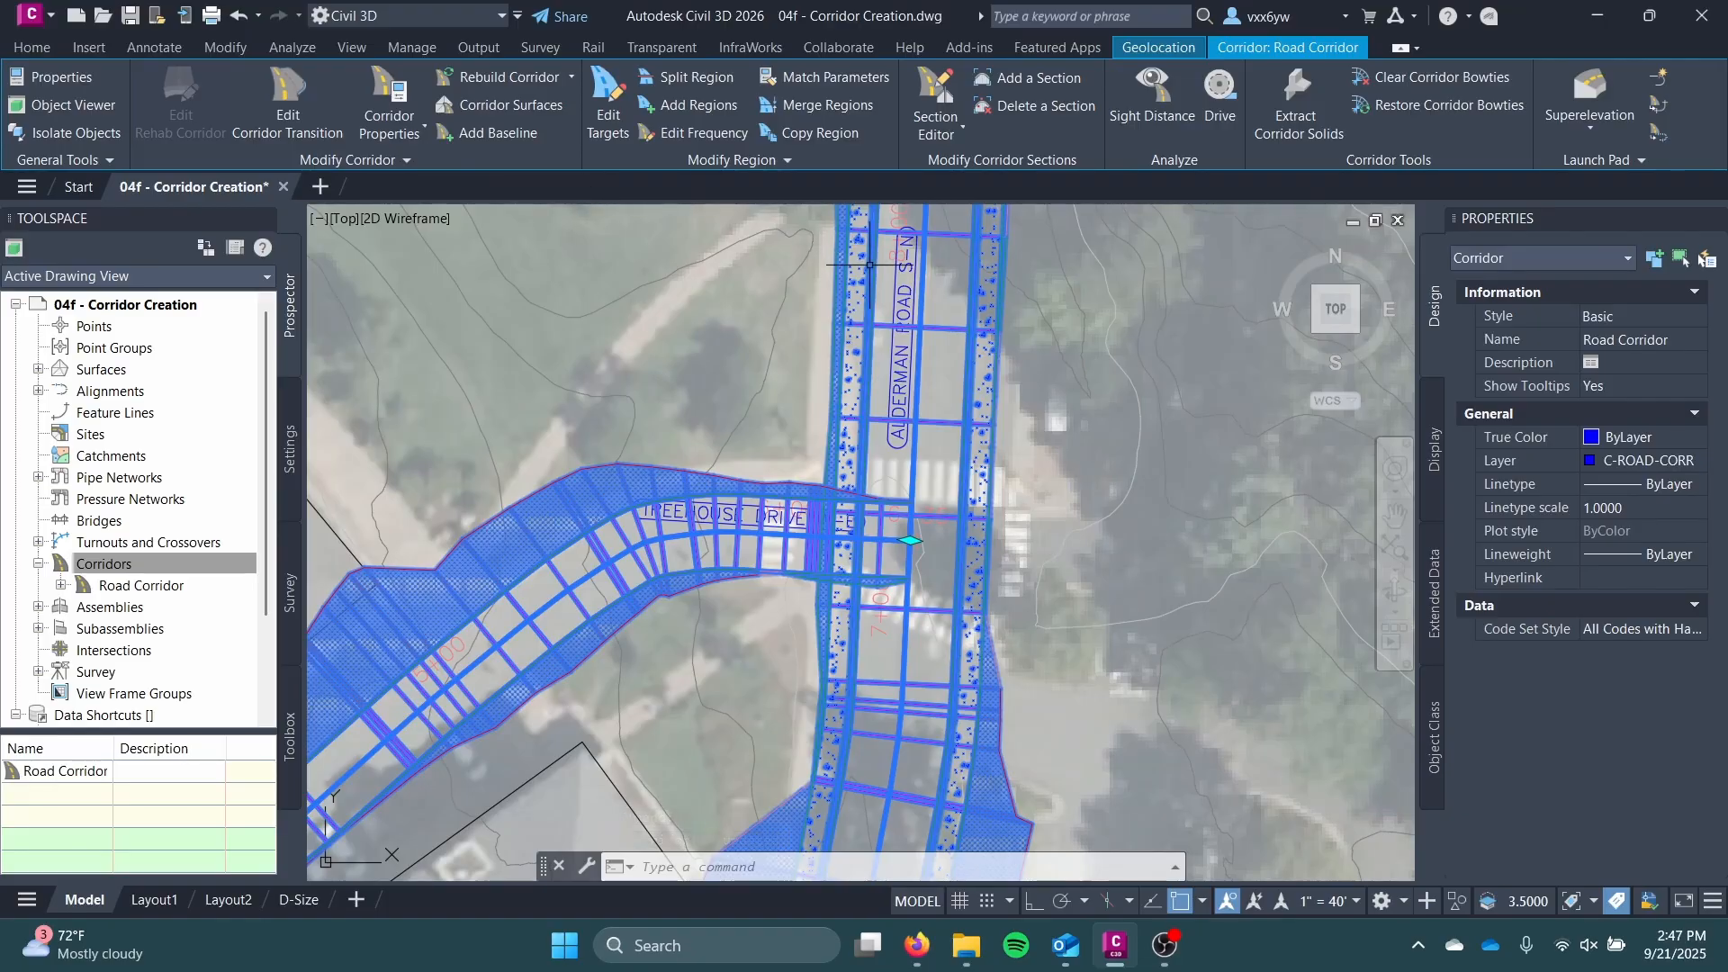
right_click(927, 359)
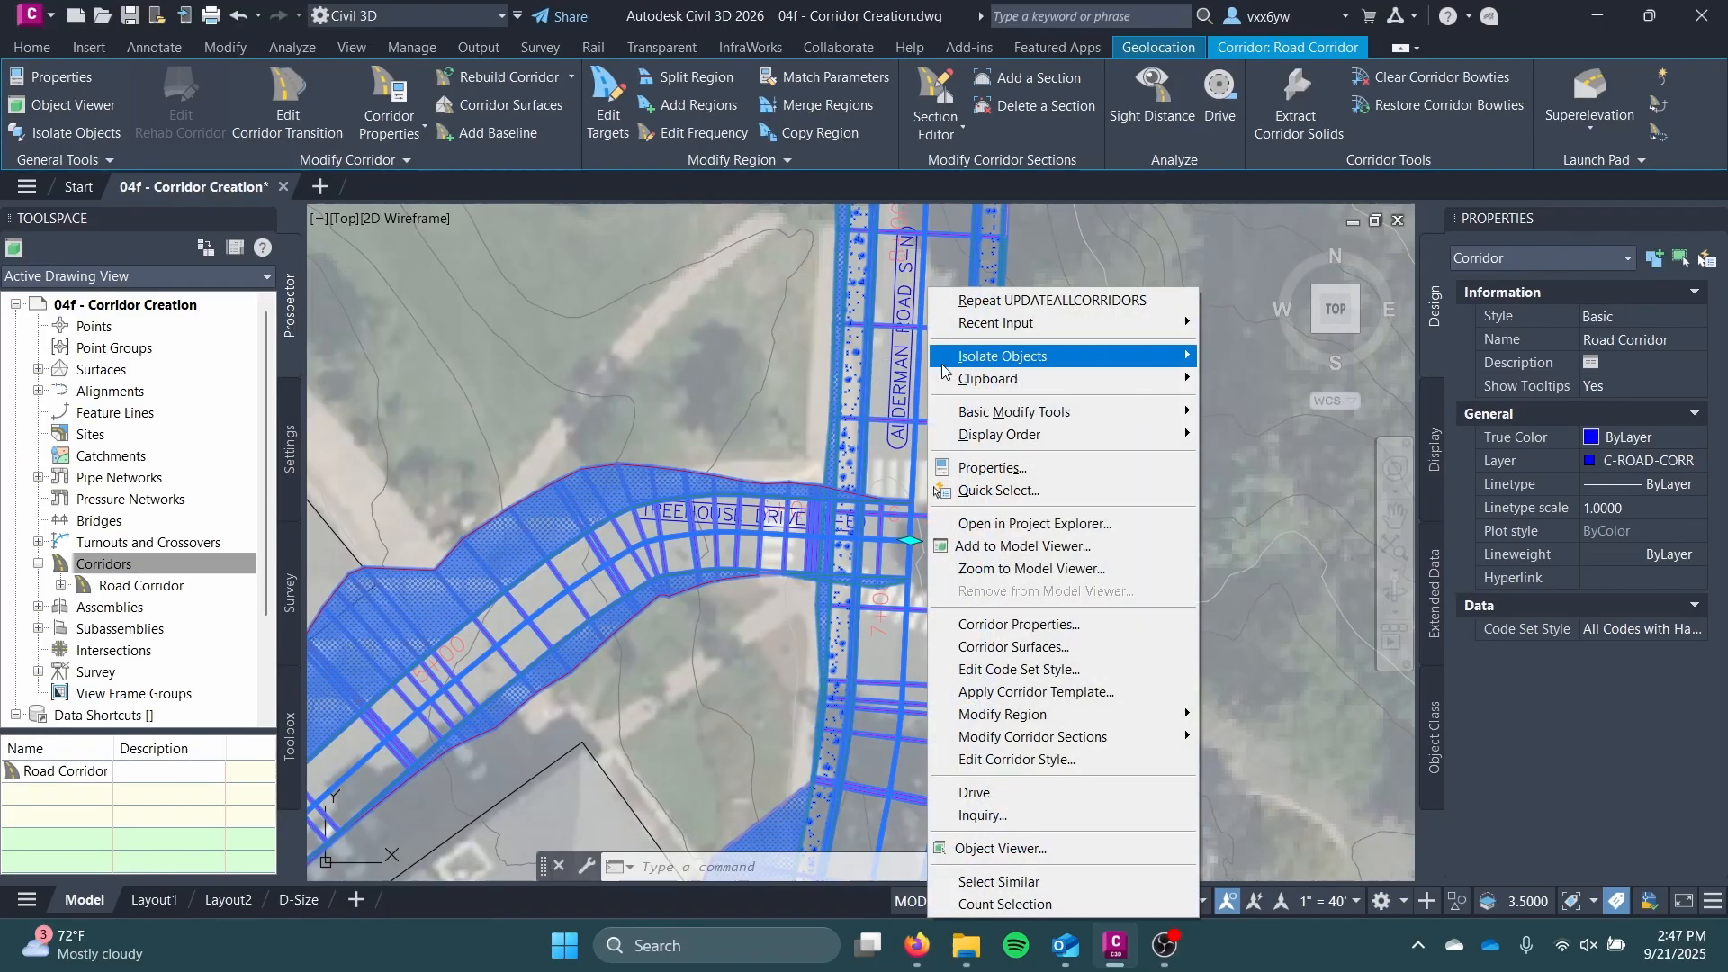
left_click(1062, 547)
left_click(1236, 174)
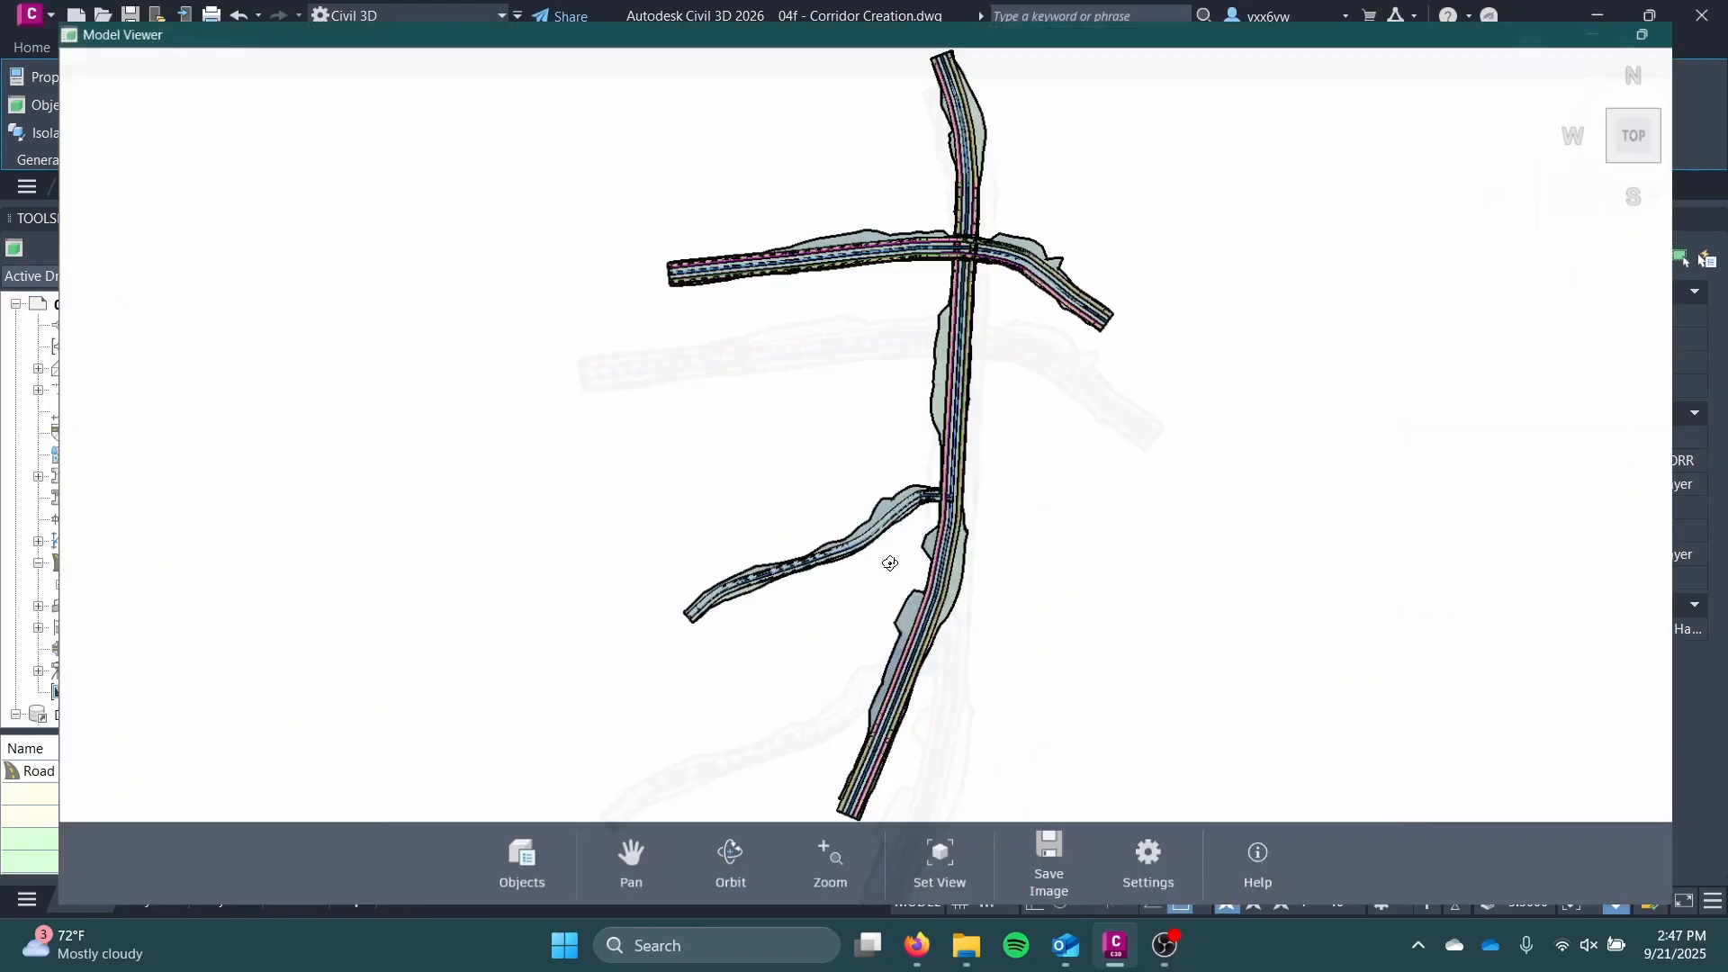
Step: Examine the 3D corridor model from several angles, checking how Treehouse Drive ties into Alderman Road
left_click_drag(888, 564, 761, 330)
scroll(903, 482, "up", 6)
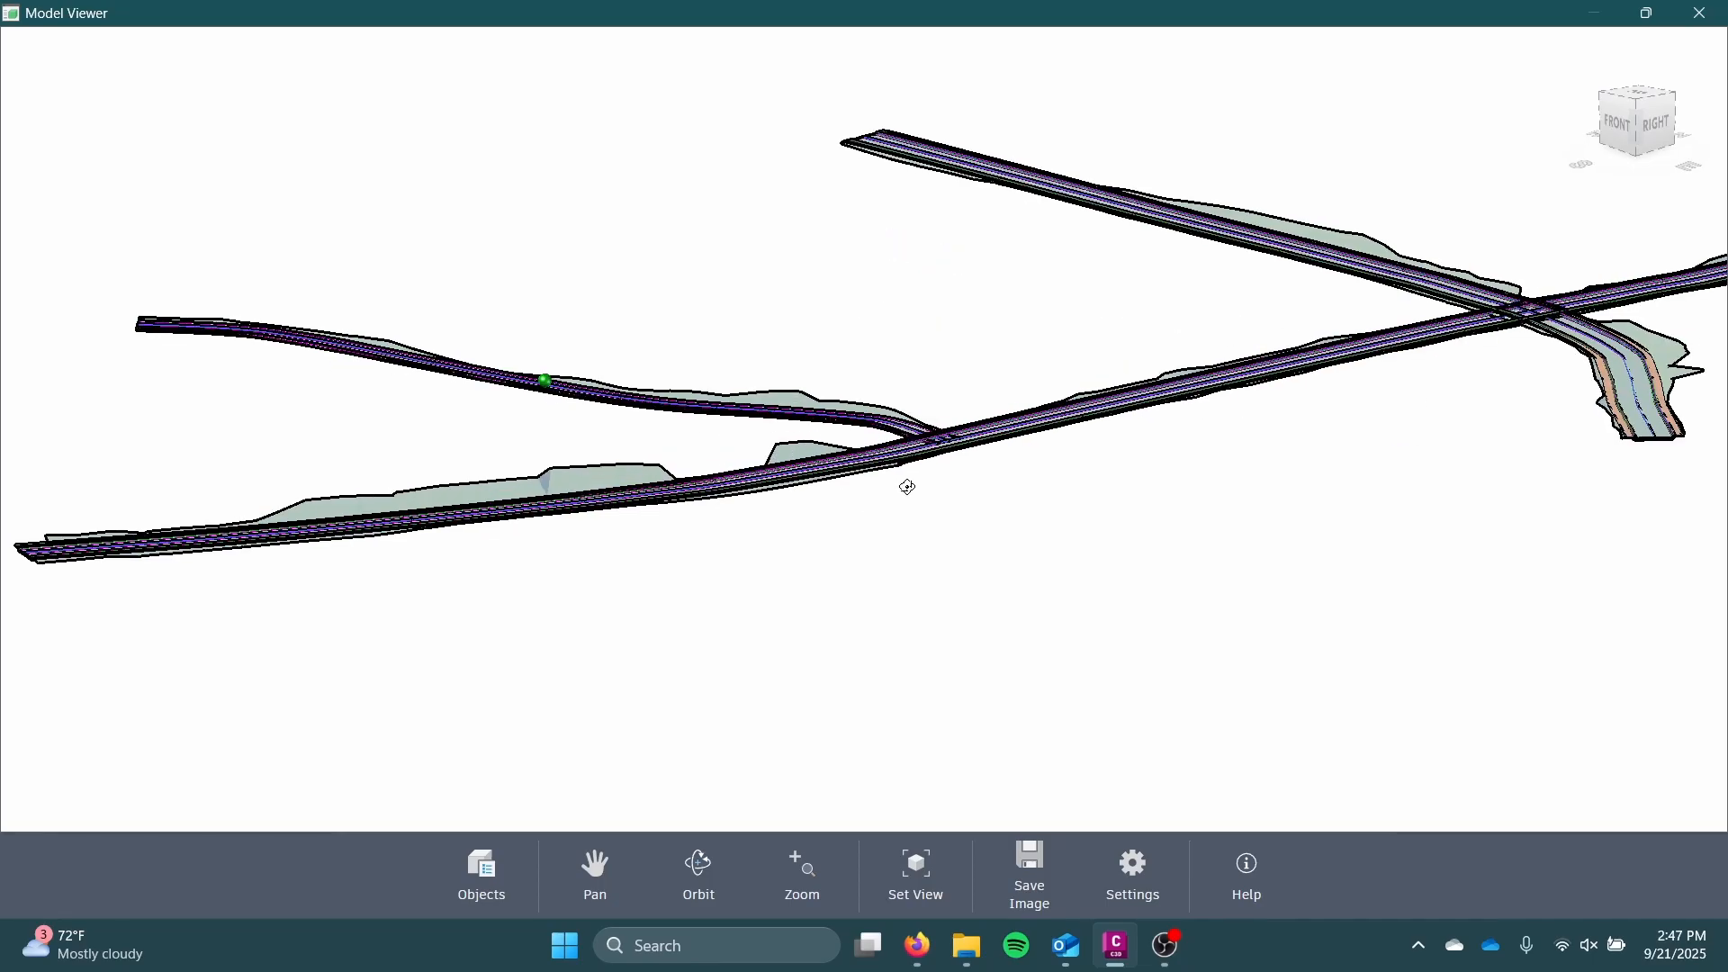
left_click_drag(986, 385, 946, 413)
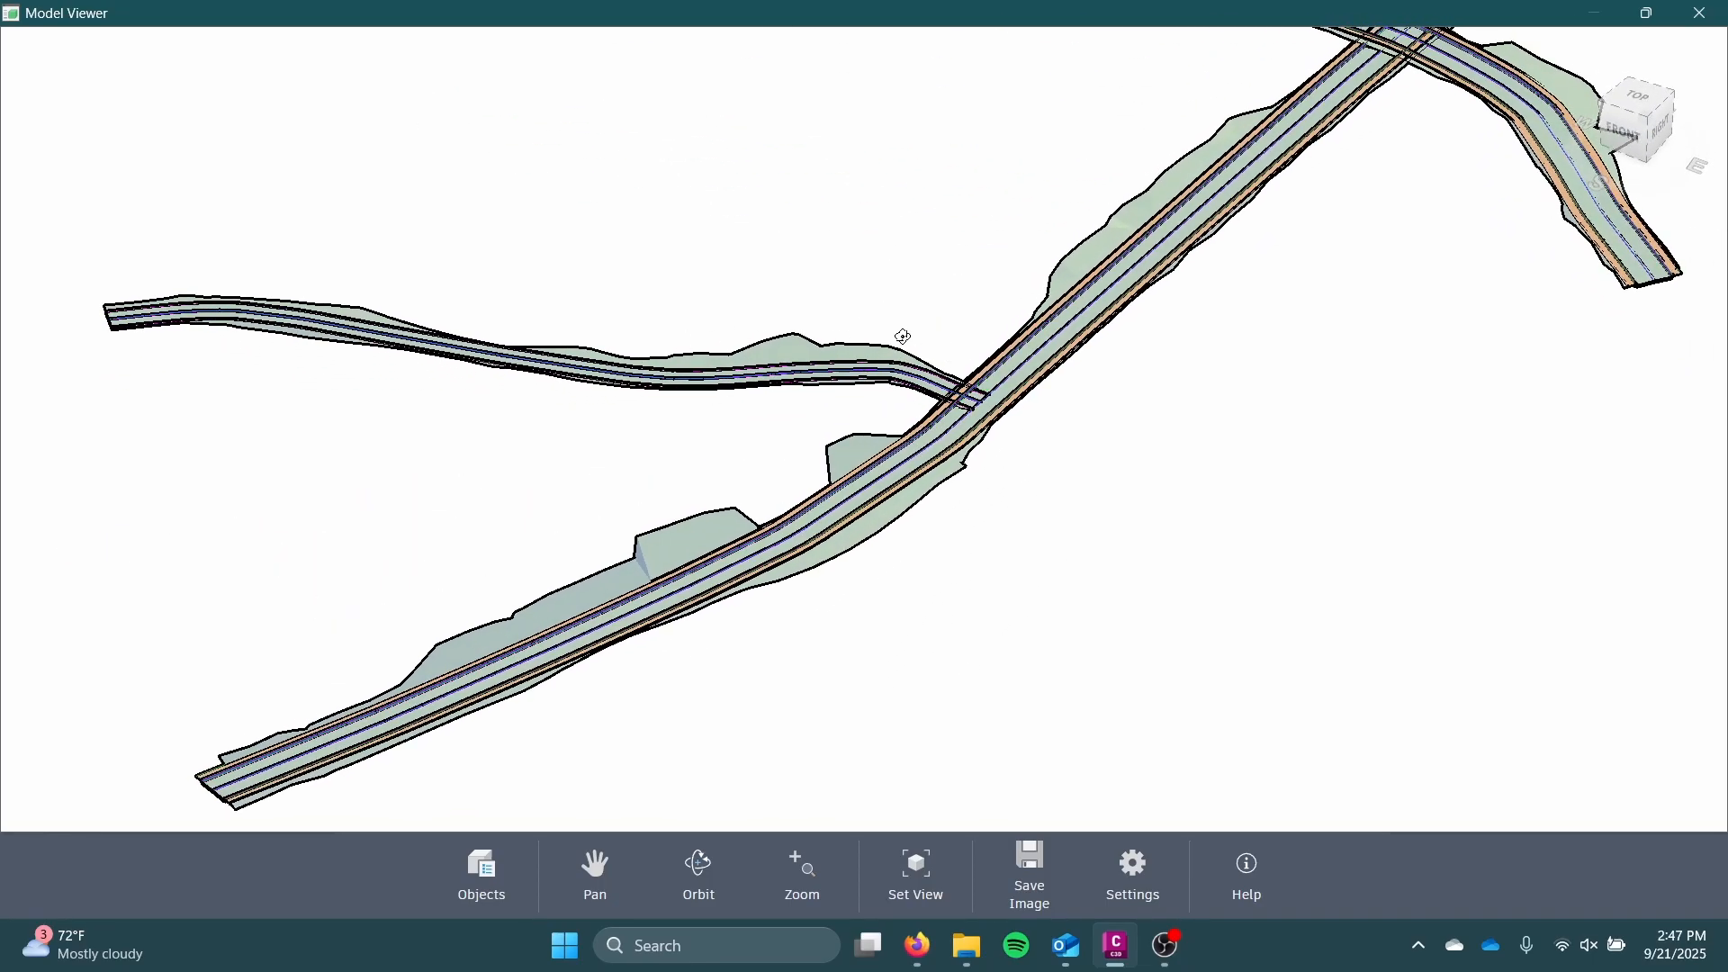
left_click_drag(905, 336, 994, 339)
left_click_drag(844, 325, 941, 450)
middle_click_drag(784, 145, 858, 562)
scroll(860, 564, "down", 5)
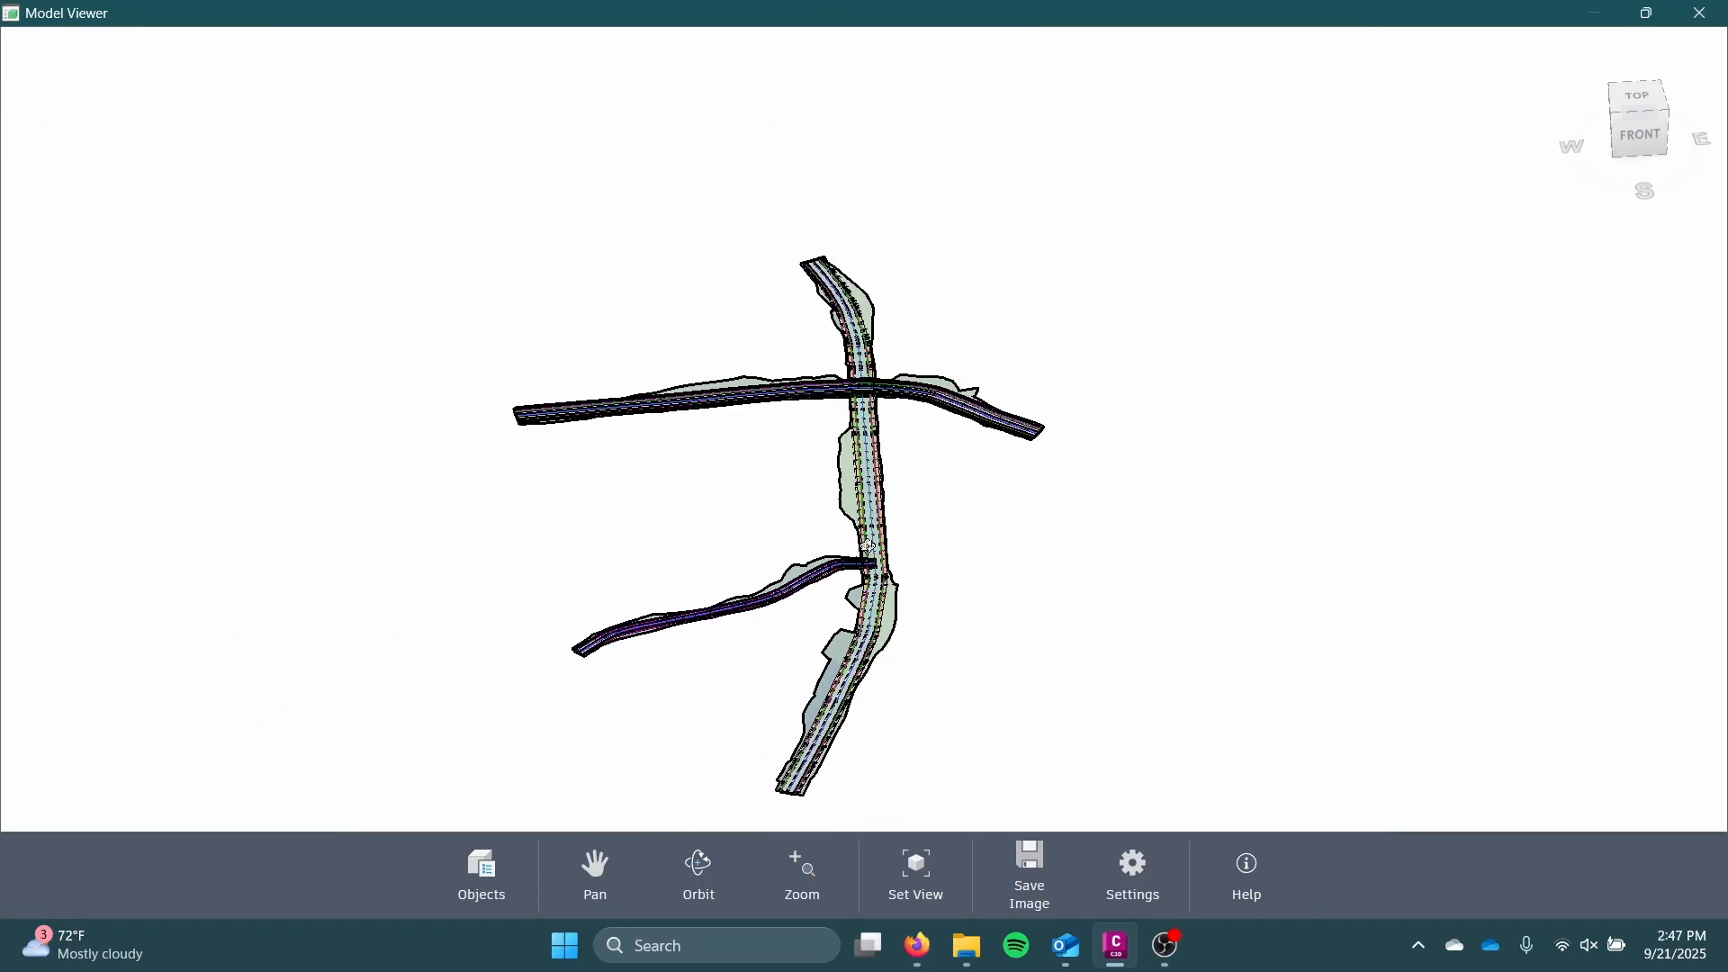
Step: Close the Model Viewer, deselect the corridor and save the drawing
left_click(1705, 15)
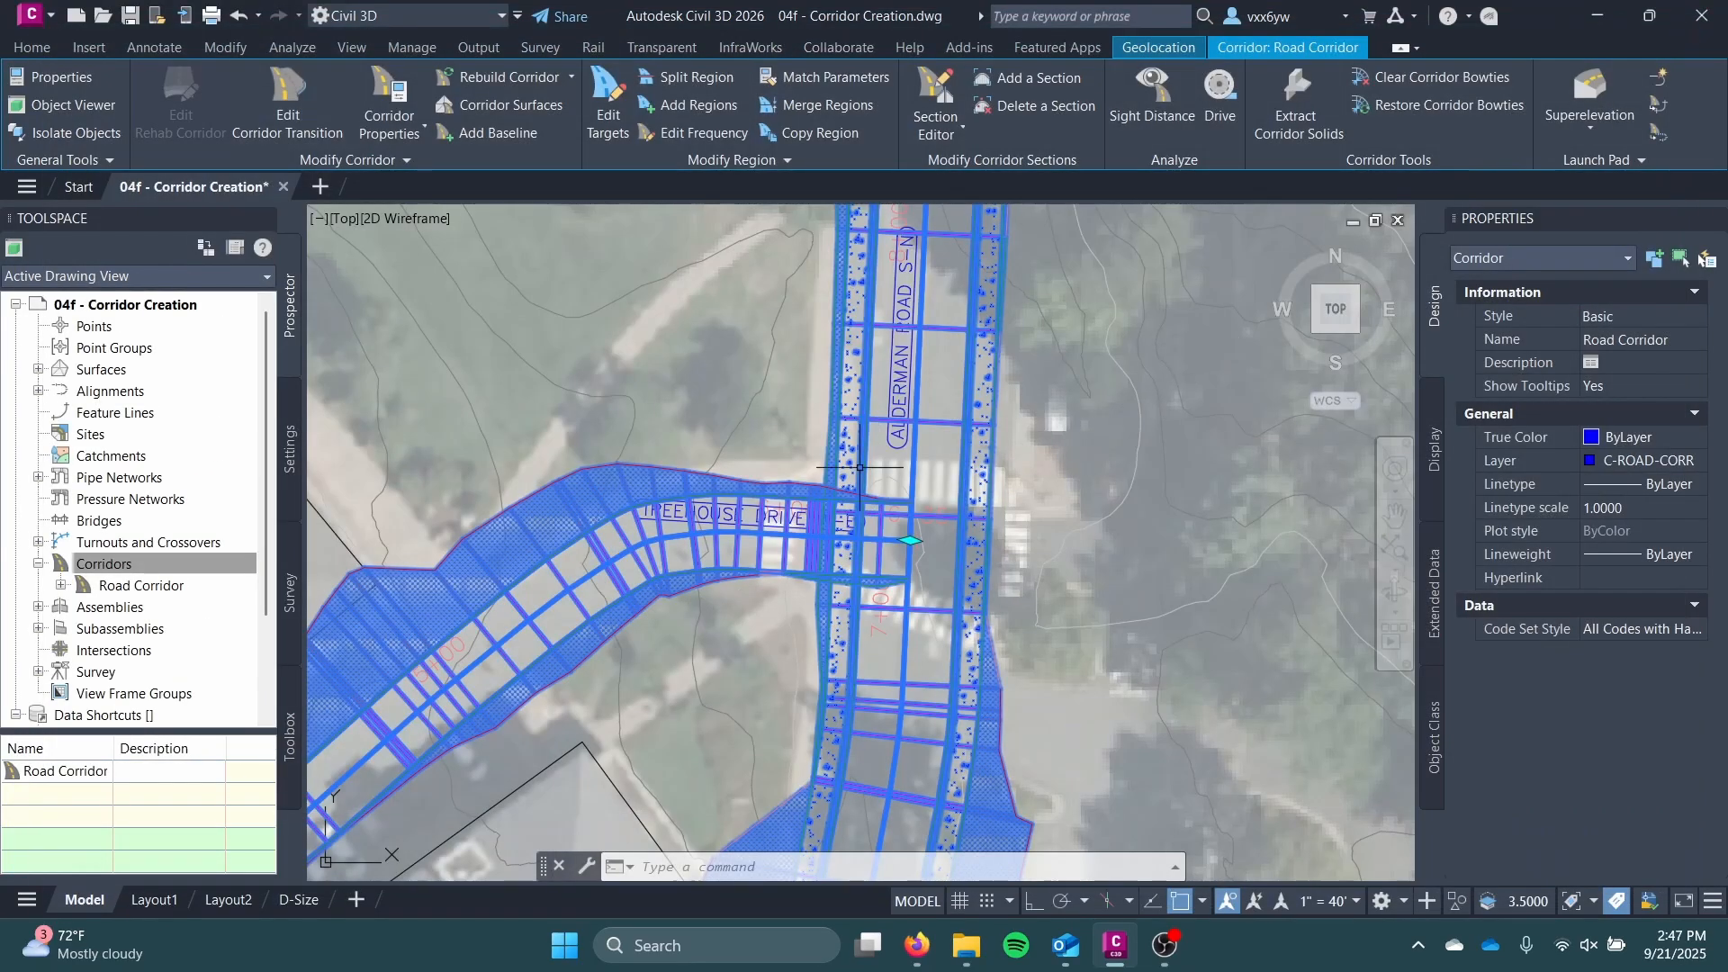
key("Escape")
key("ctrl+s")
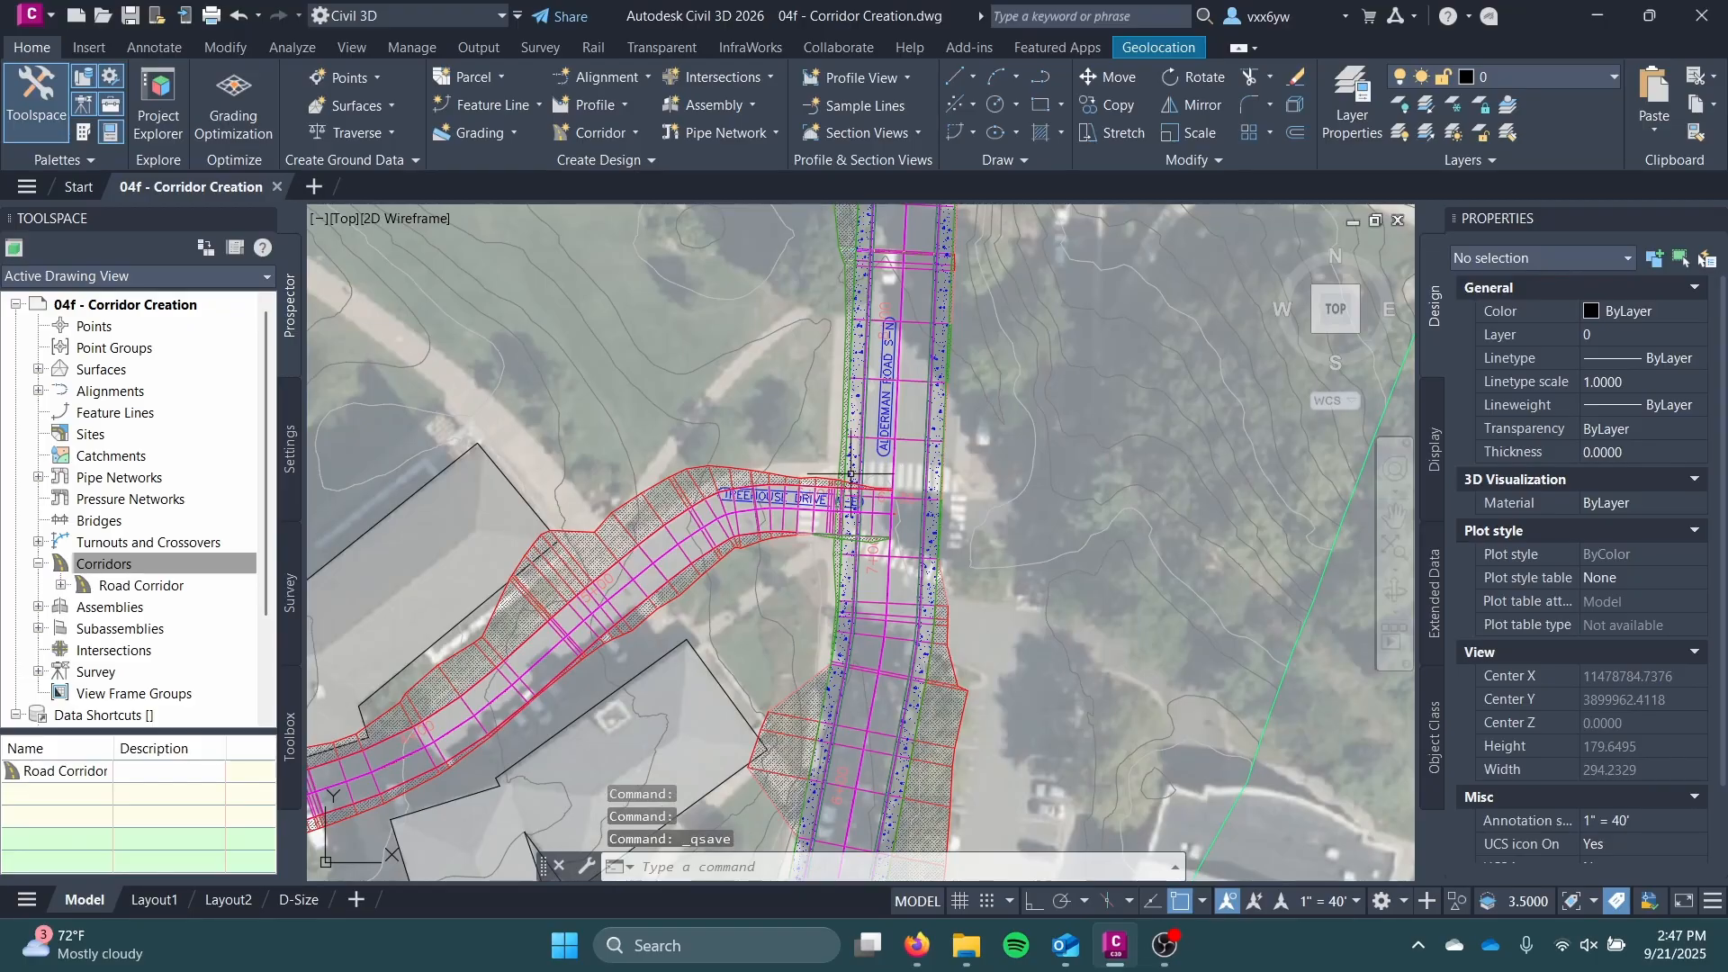
Step: Examine the corridor's slope hatching, sidewalks and section lines on McCormick Road west of the Alderman Road intersection
scroll(858, 468, "down", 3)
scroll(858, 473, "down", 4)
middle_click_drag(858, 473, 762, 525)
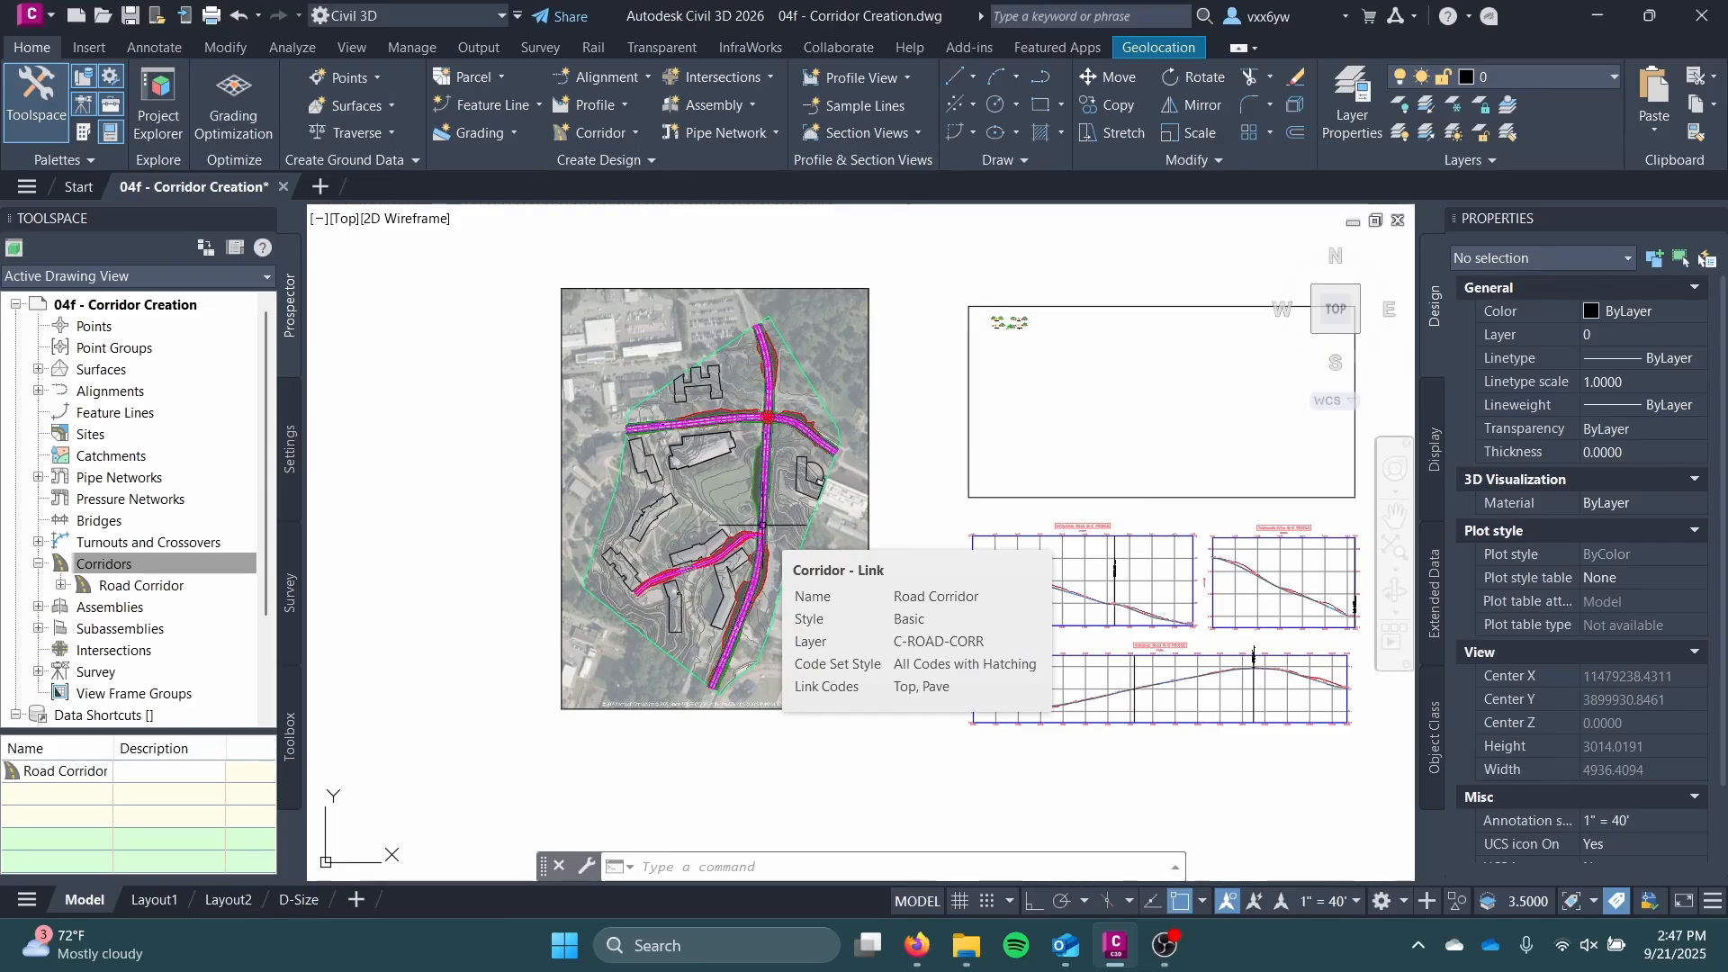
scroll(738, 420, "up", 10)
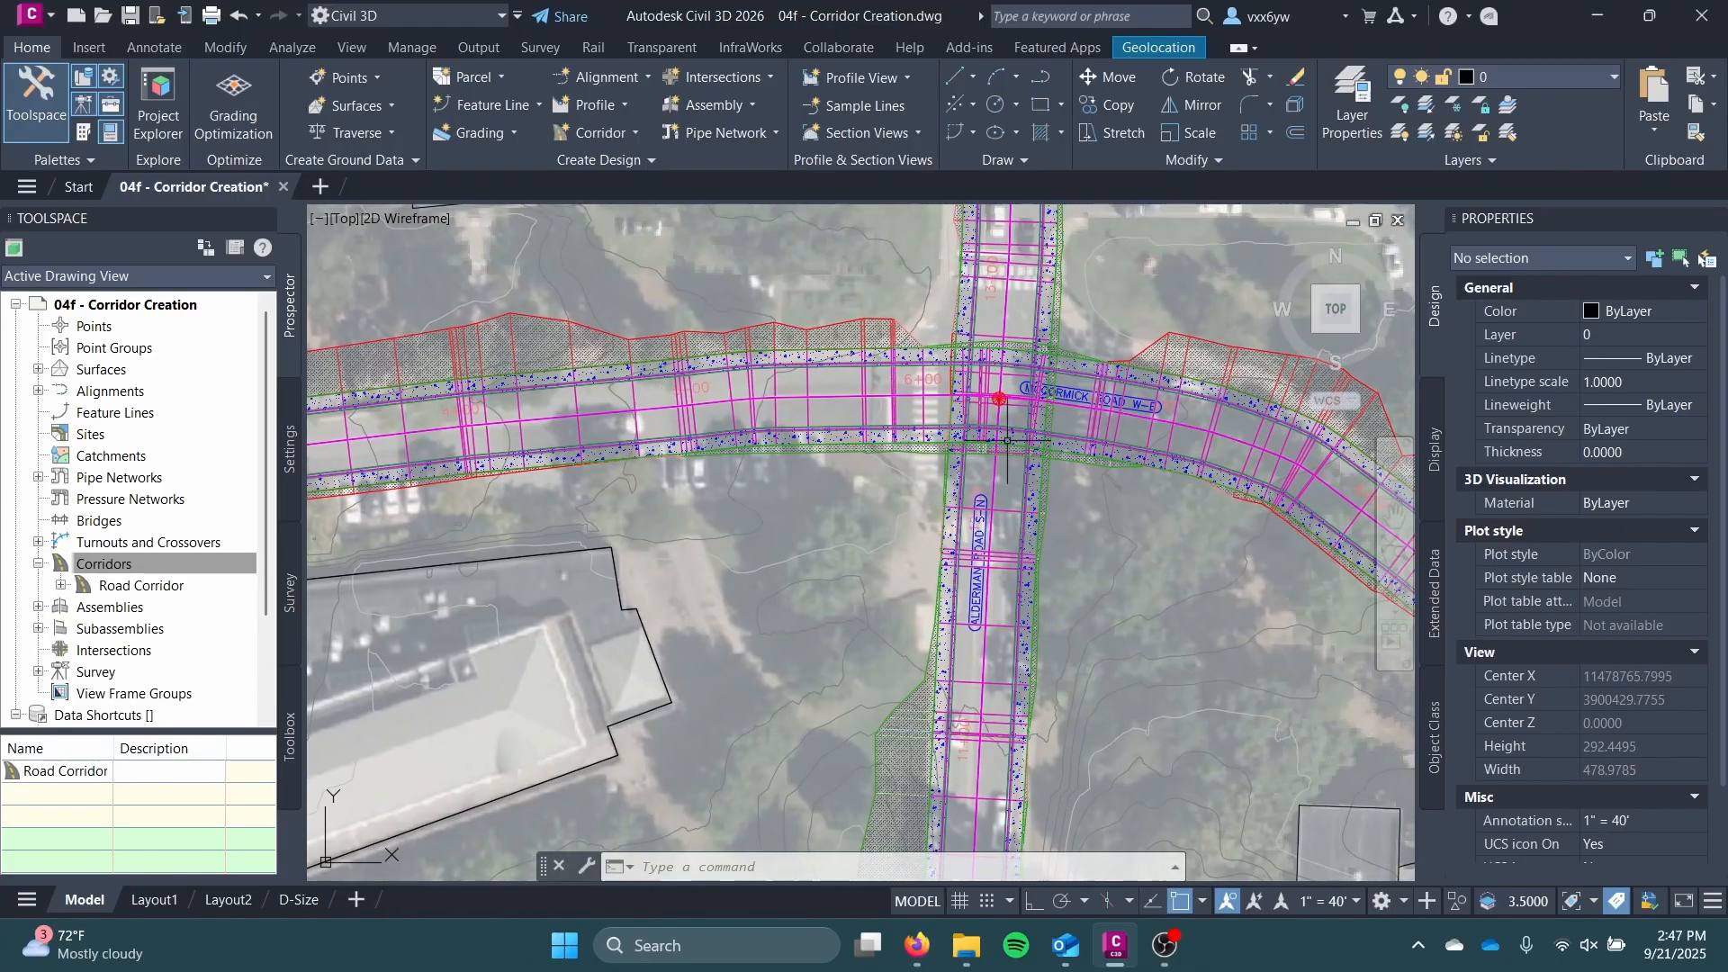
scroll(1008, 440, "up", 4)
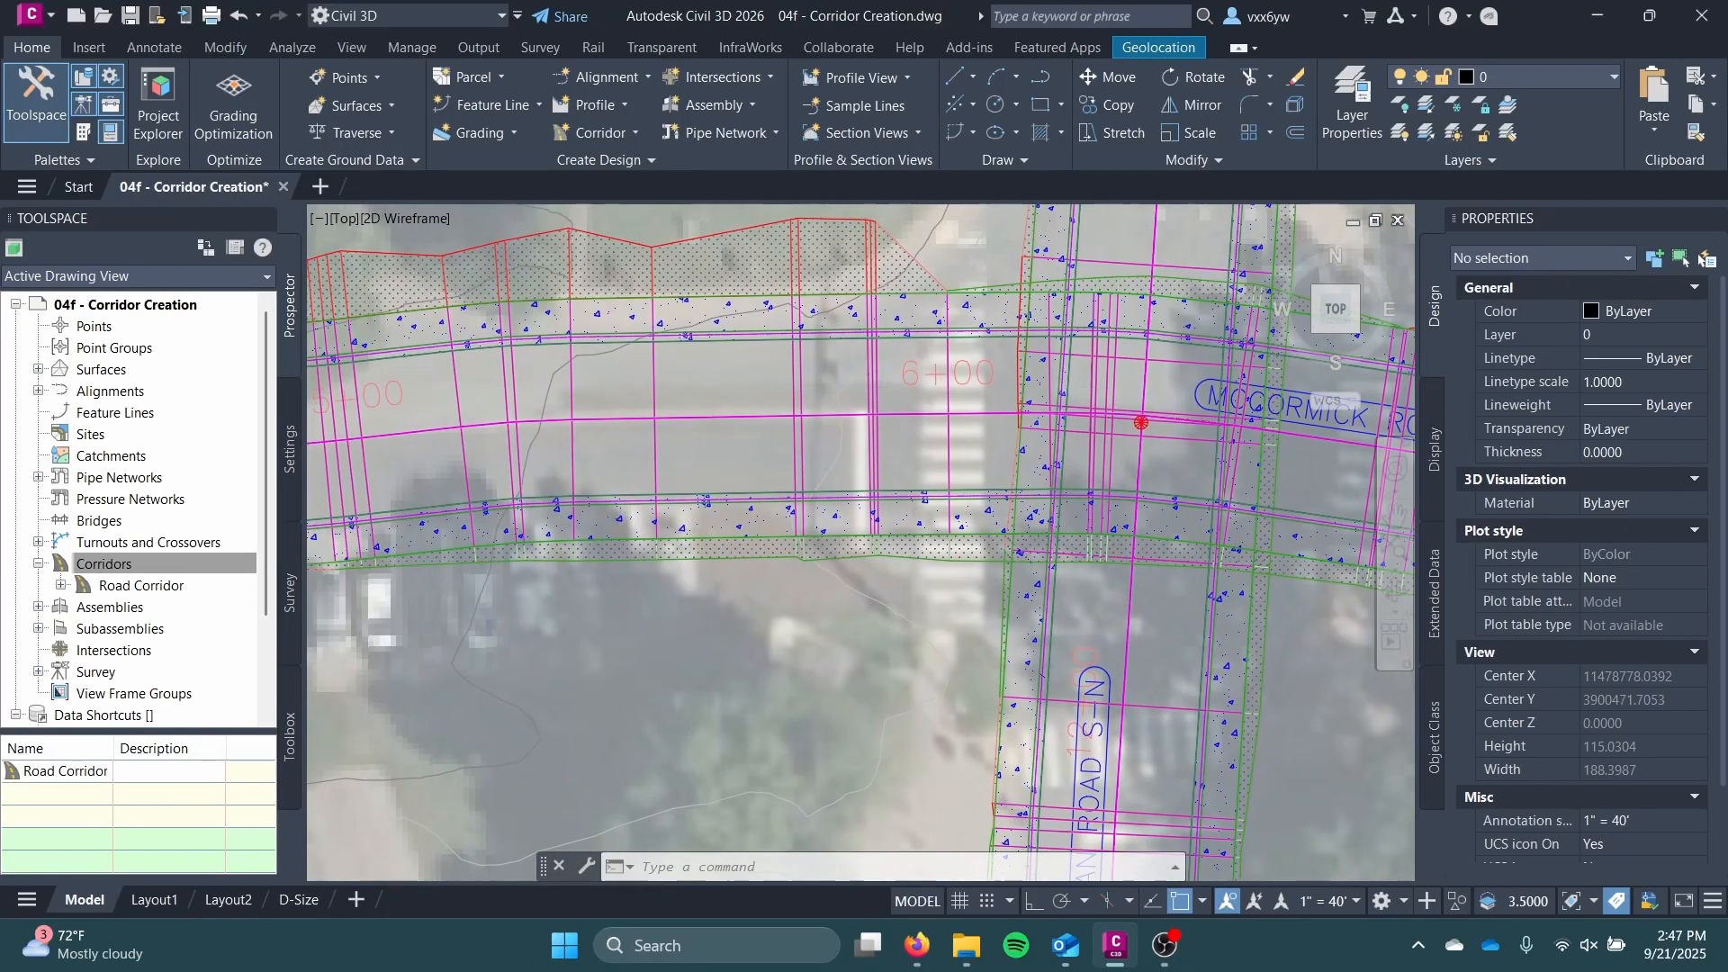
scroll(1142, 422, "up", 3)
mouse_move(1119, 471)
middle_mouse_down()
mouse_move(920, 431)
mouse_move(901, 447)
middle_mouse_up()
left_click(891, 354)
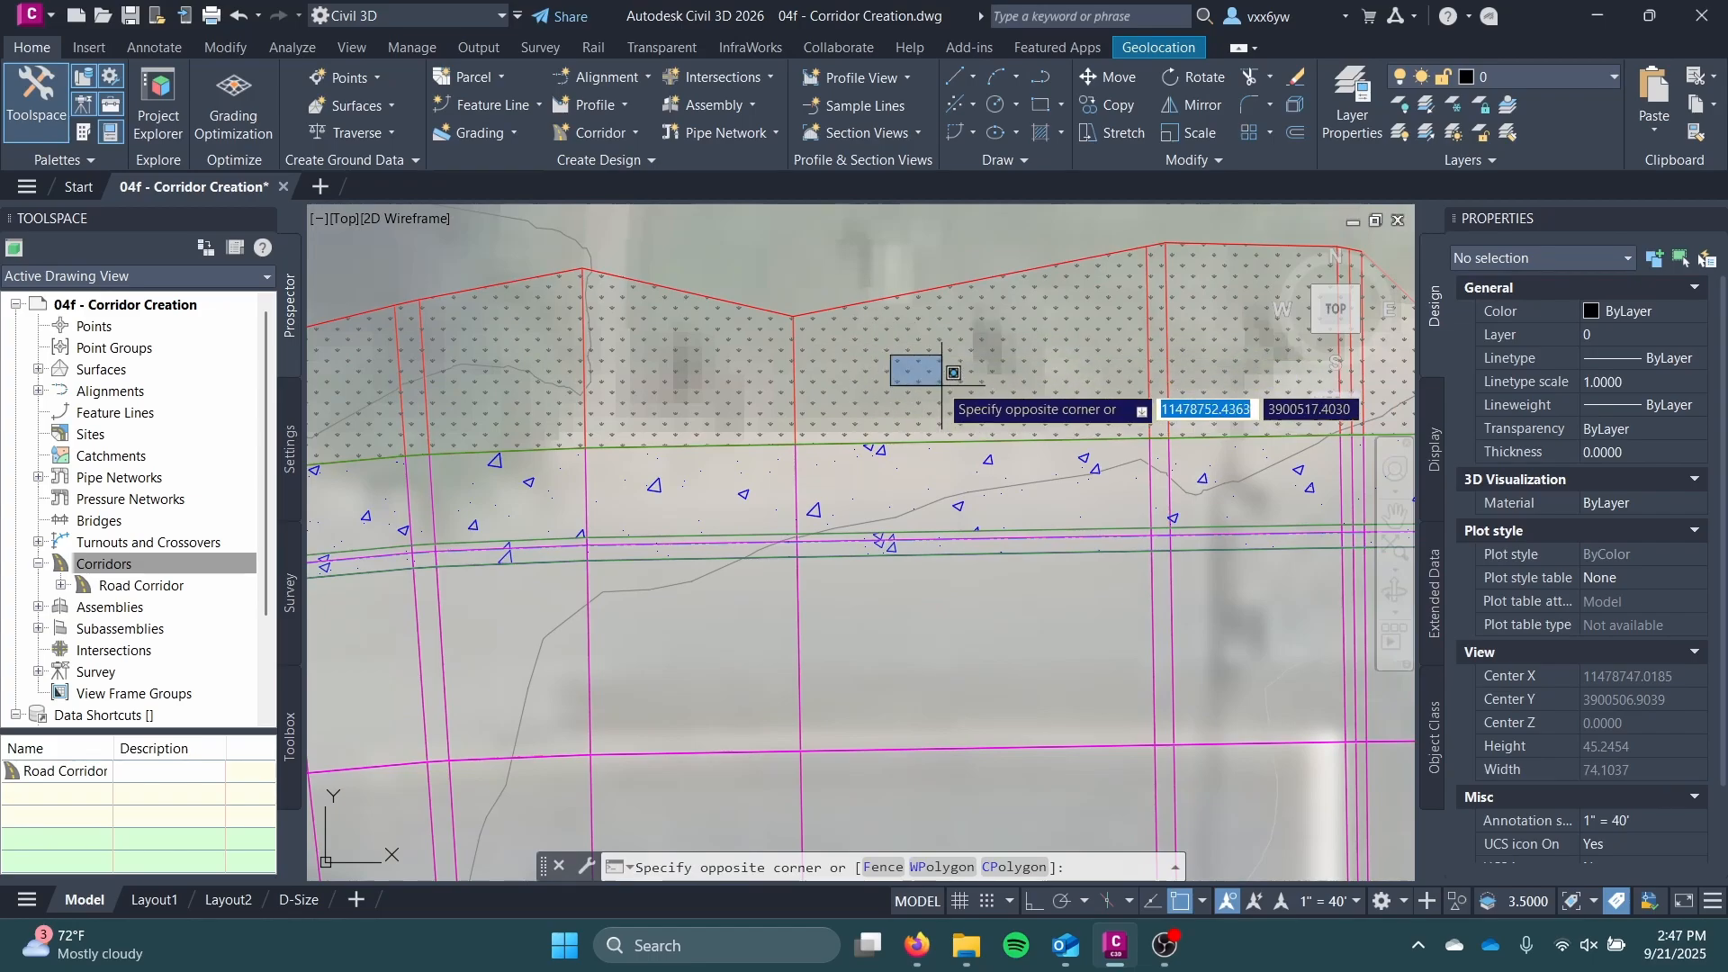
left_click(868, 262)
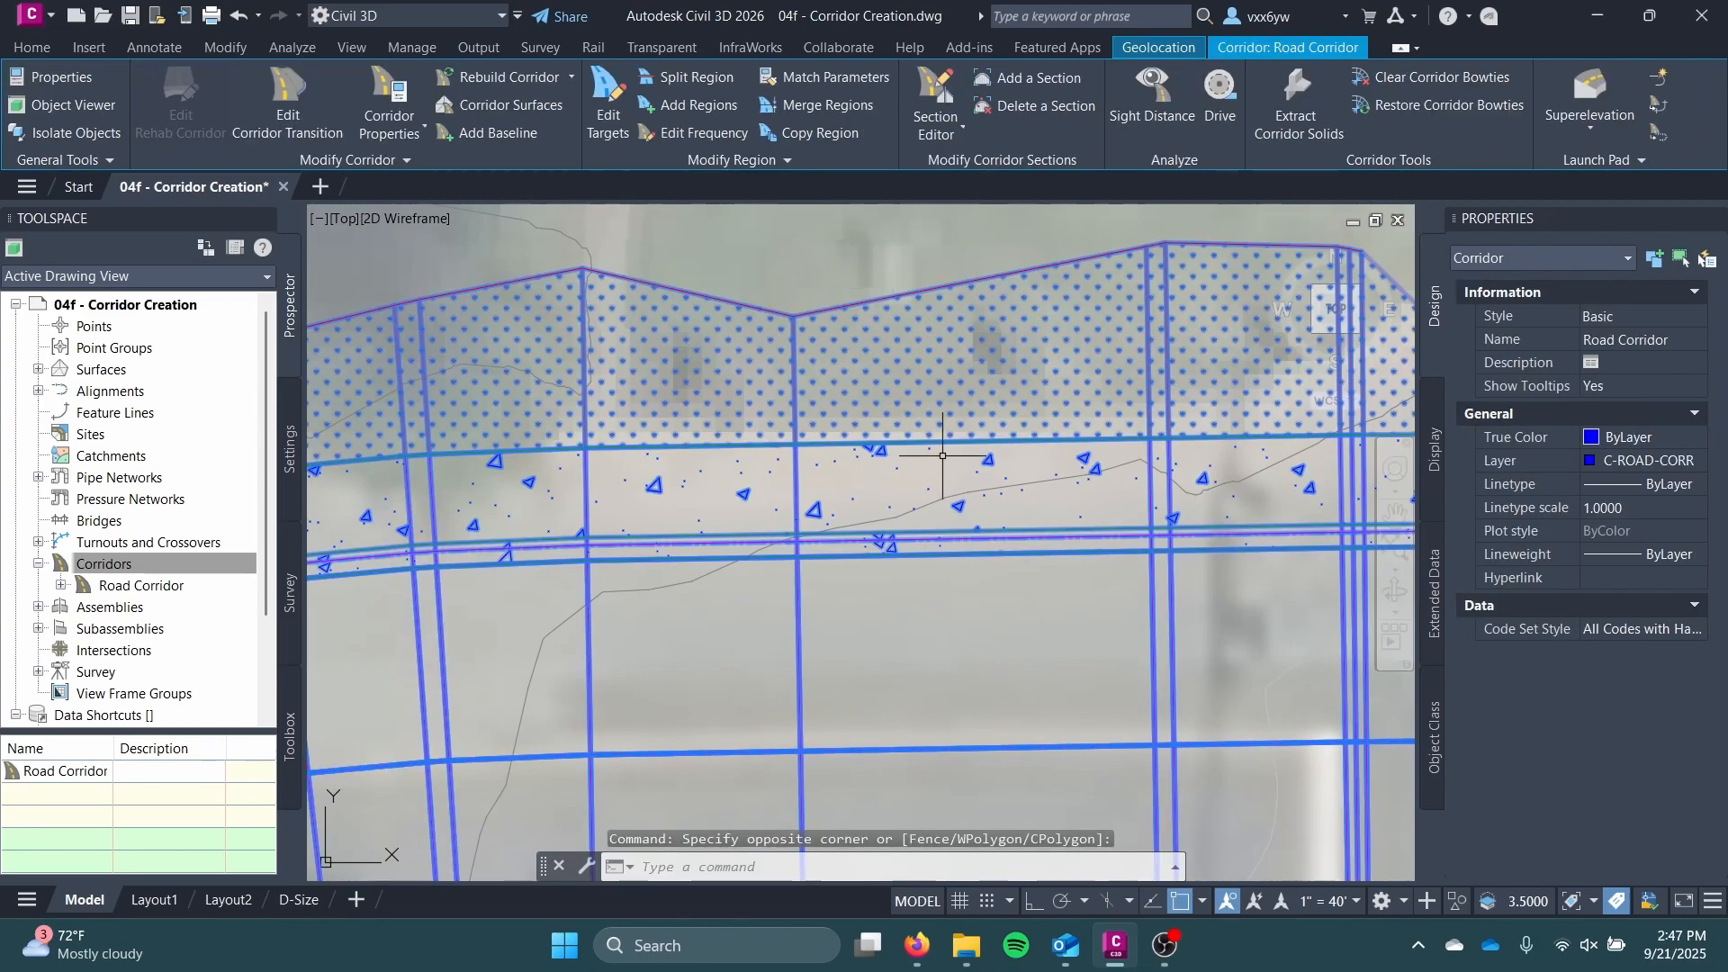
key("Escape")
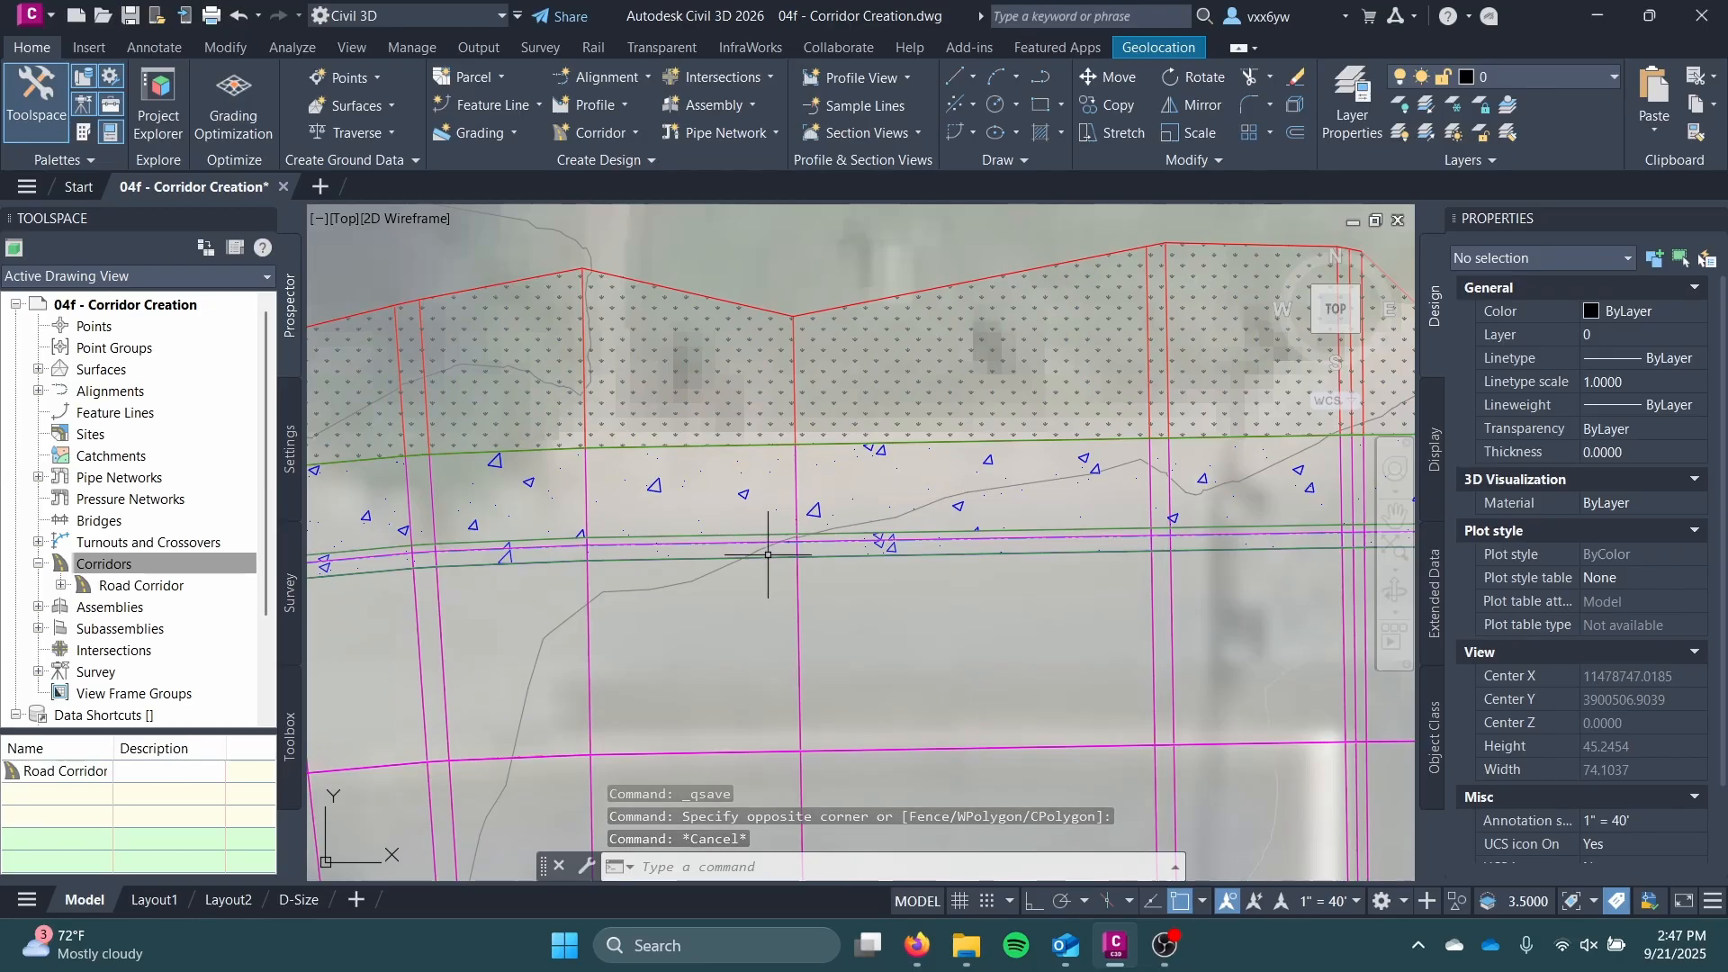
scroll(767, 555, "up", 2)
scroll(796, 545, "up", 5)
scroll(825, 564, "down", 8)
middle_click_drag(826, 563, 839, 338)
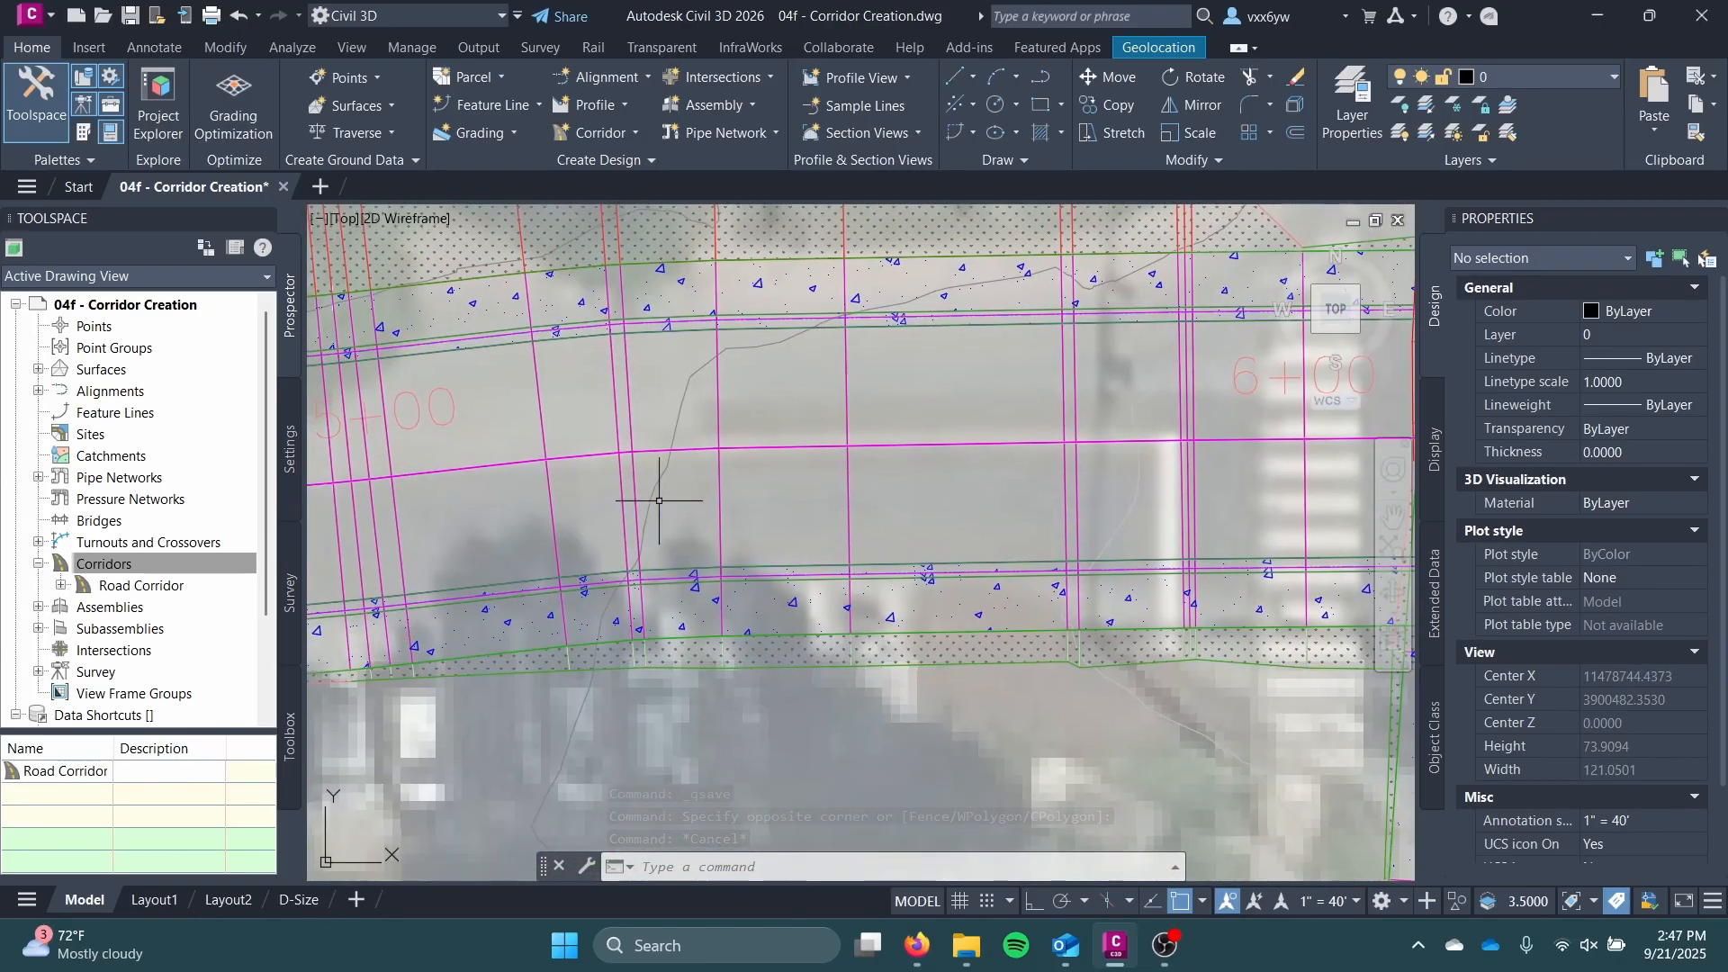
Step: Select the Road Corridor, check the code categories in its corridor properties, and close them without changes
scroll(659, 501, "down", 6)
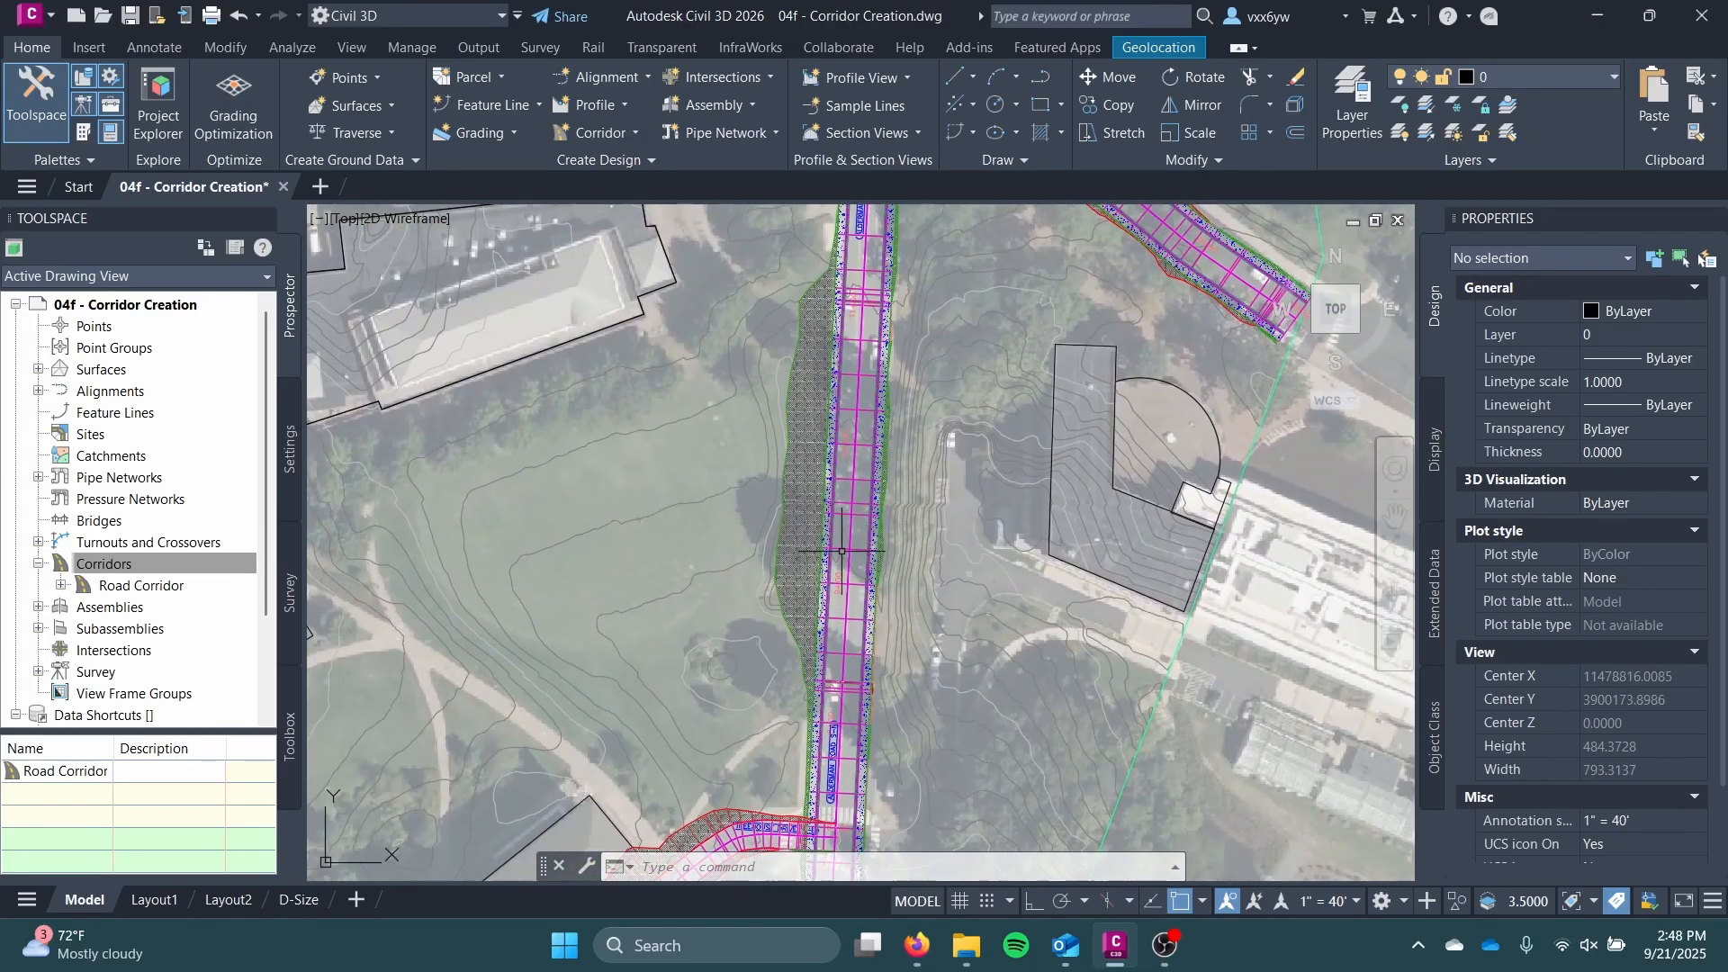
scroll(859, 457, "up", 3)
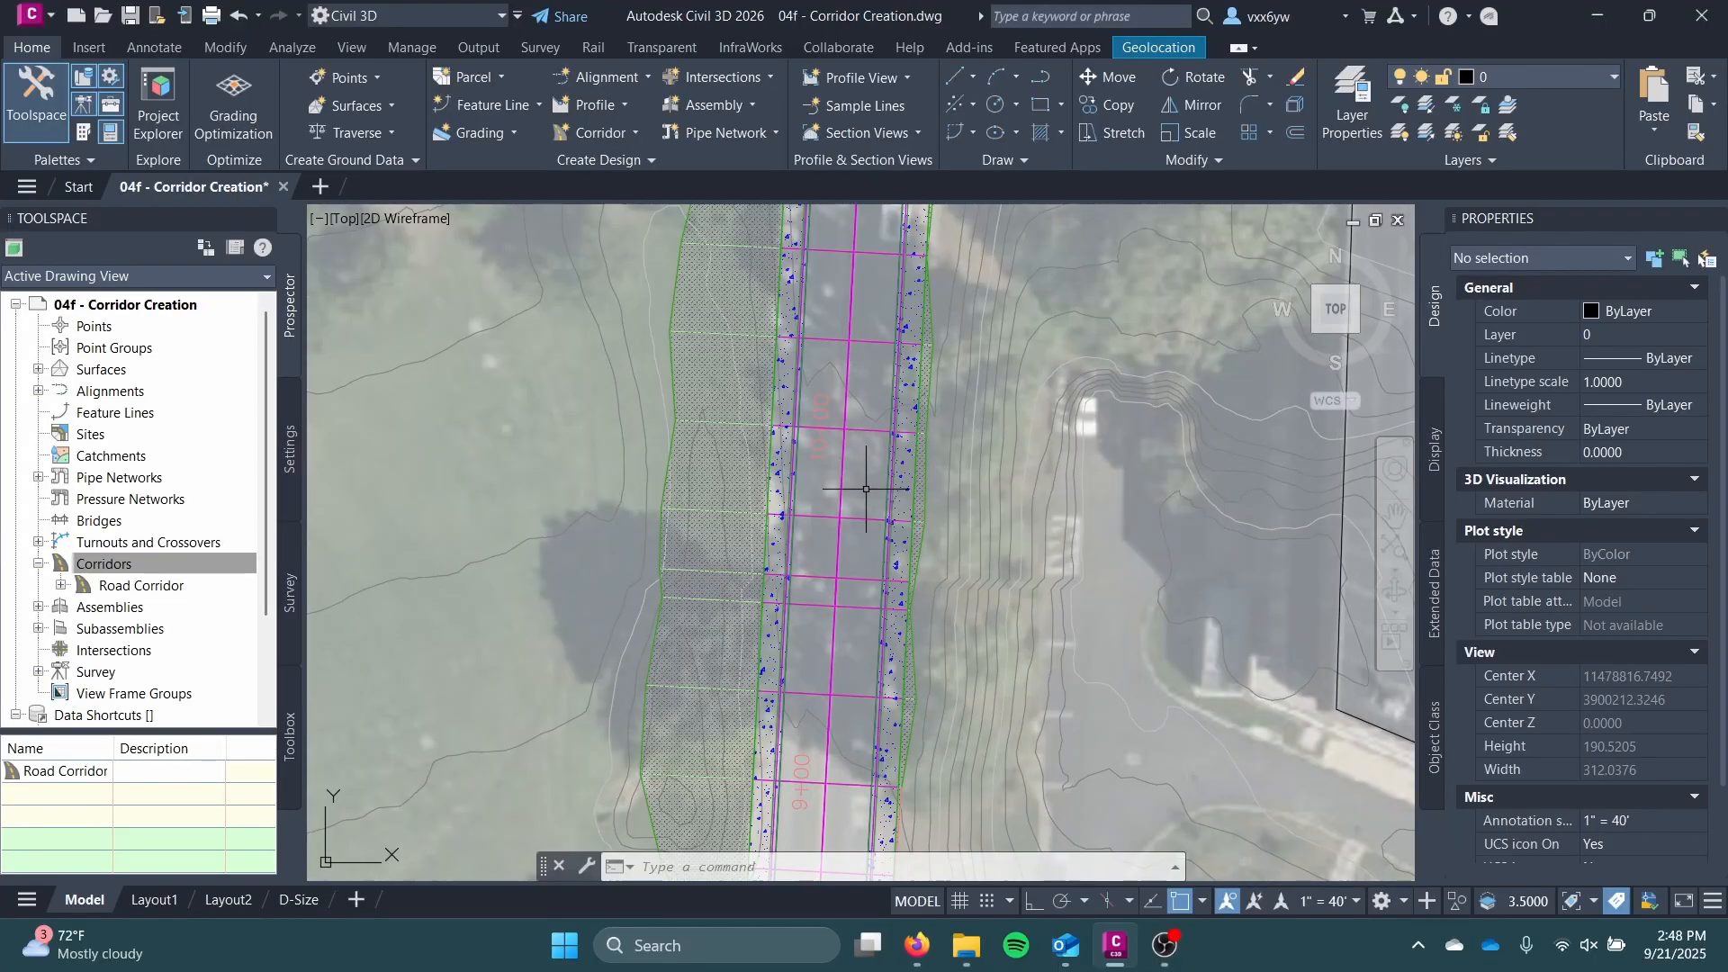
left_click(847, 516)
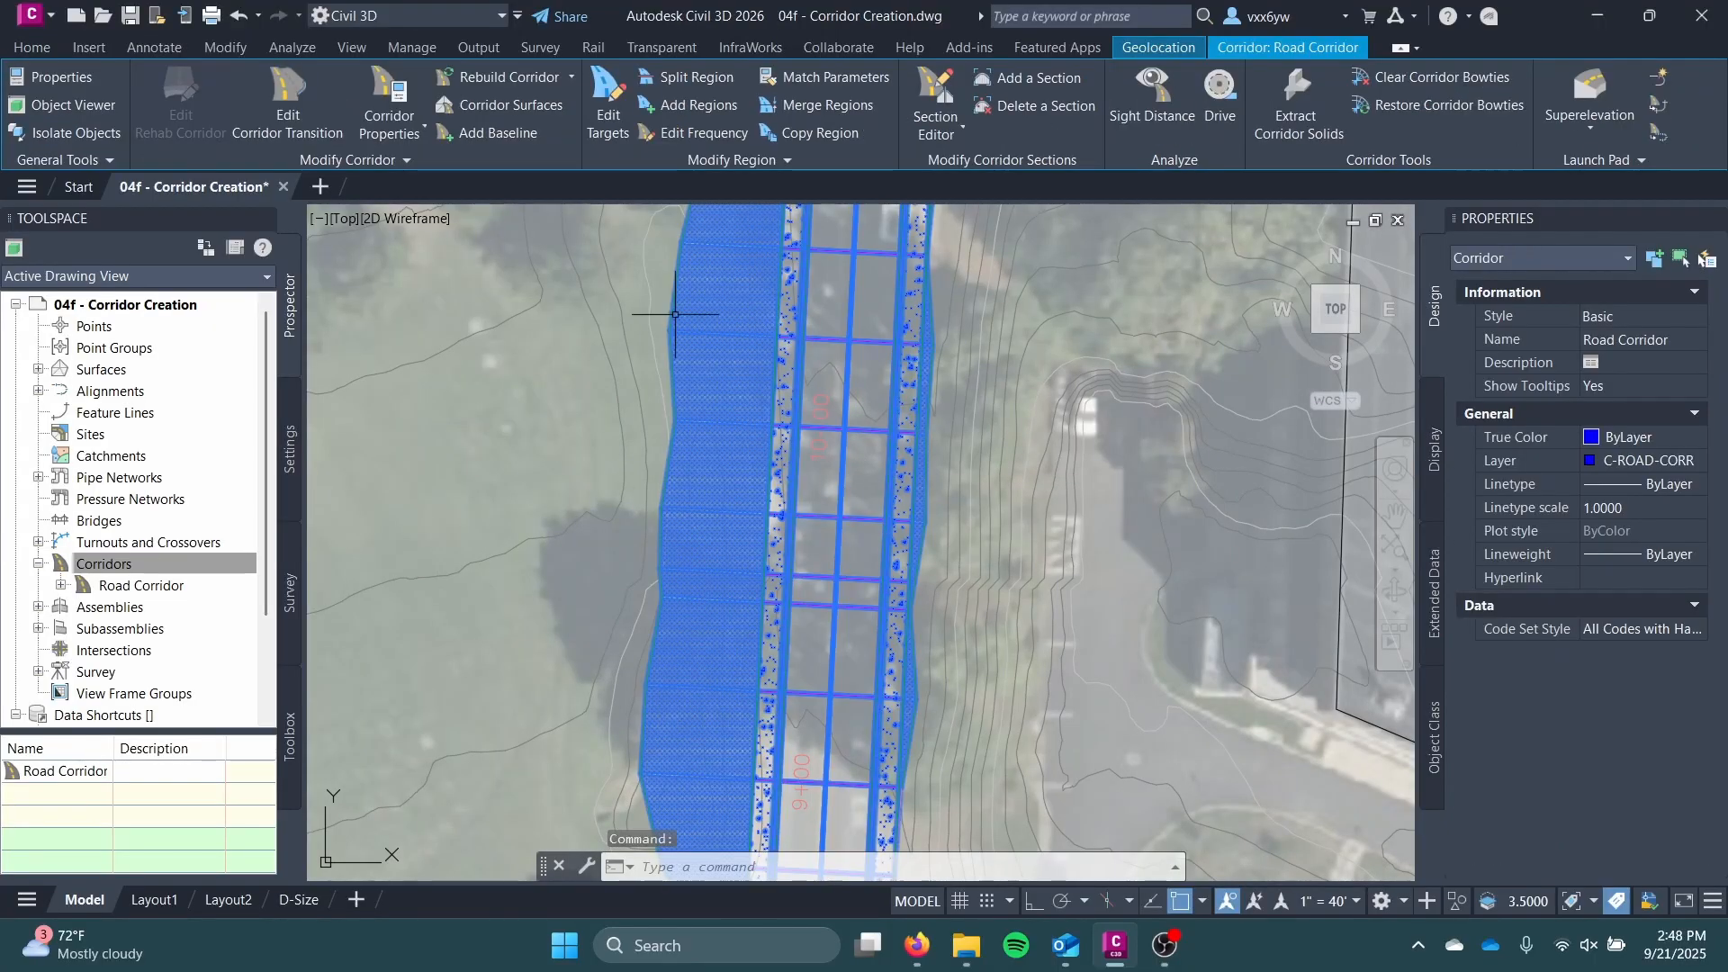
left_click(393, 90)
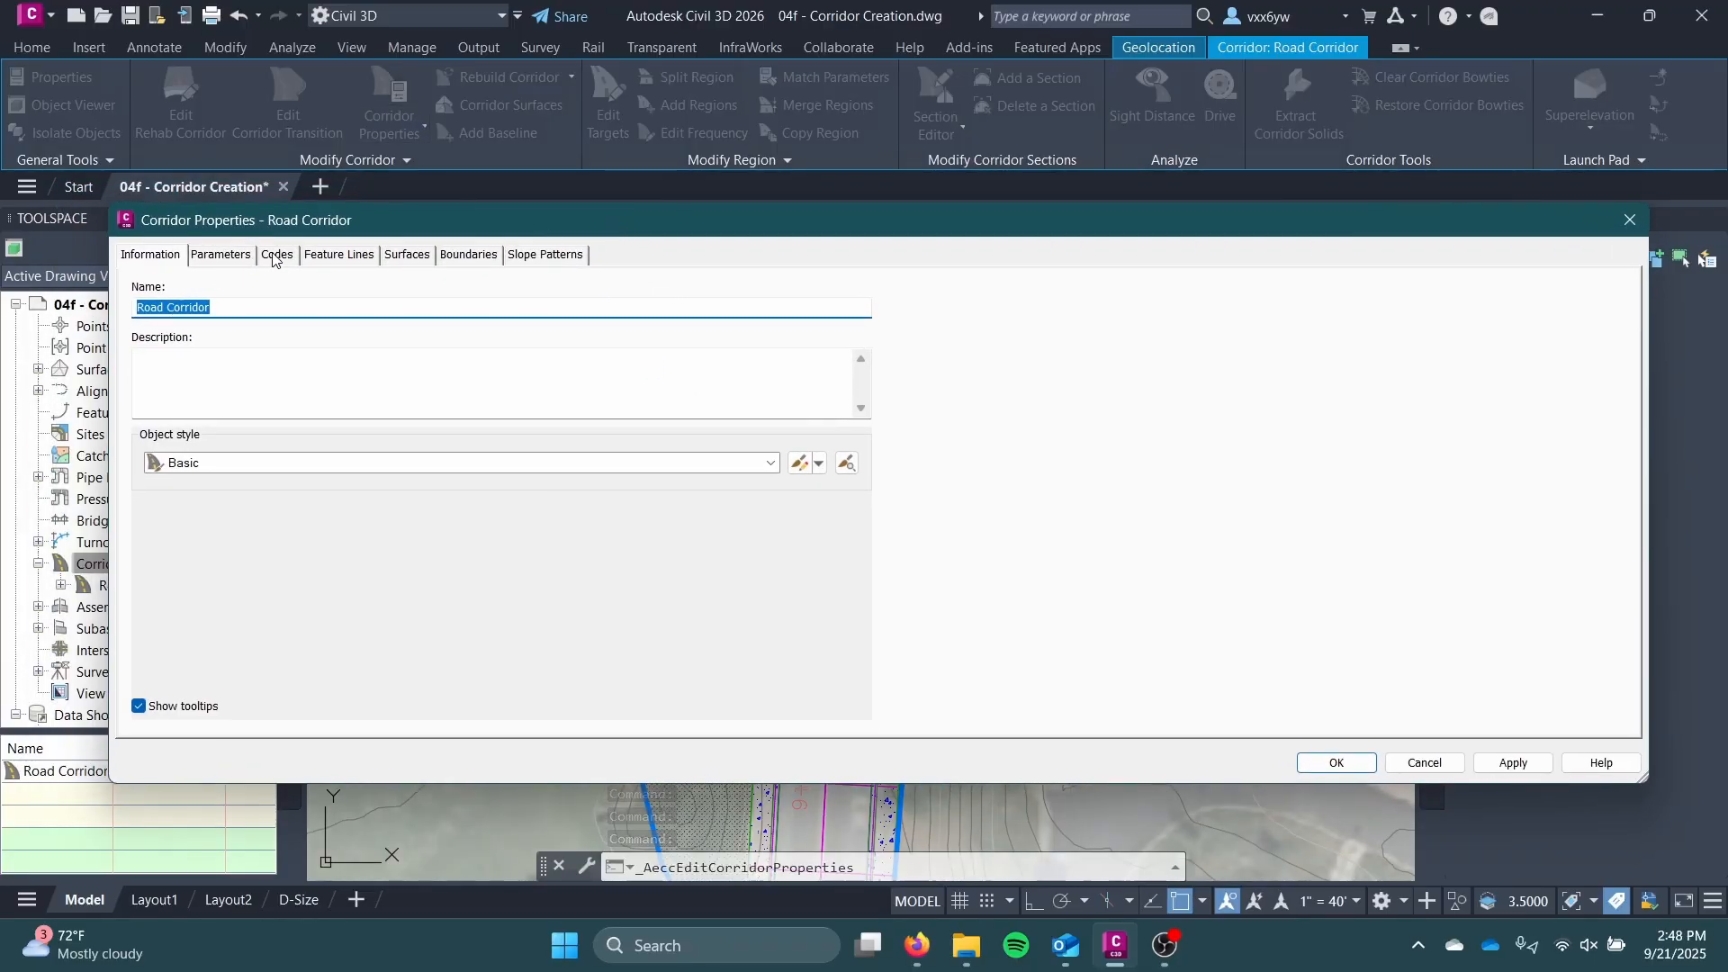
left_click(311, 256)
left_click(290, 258)
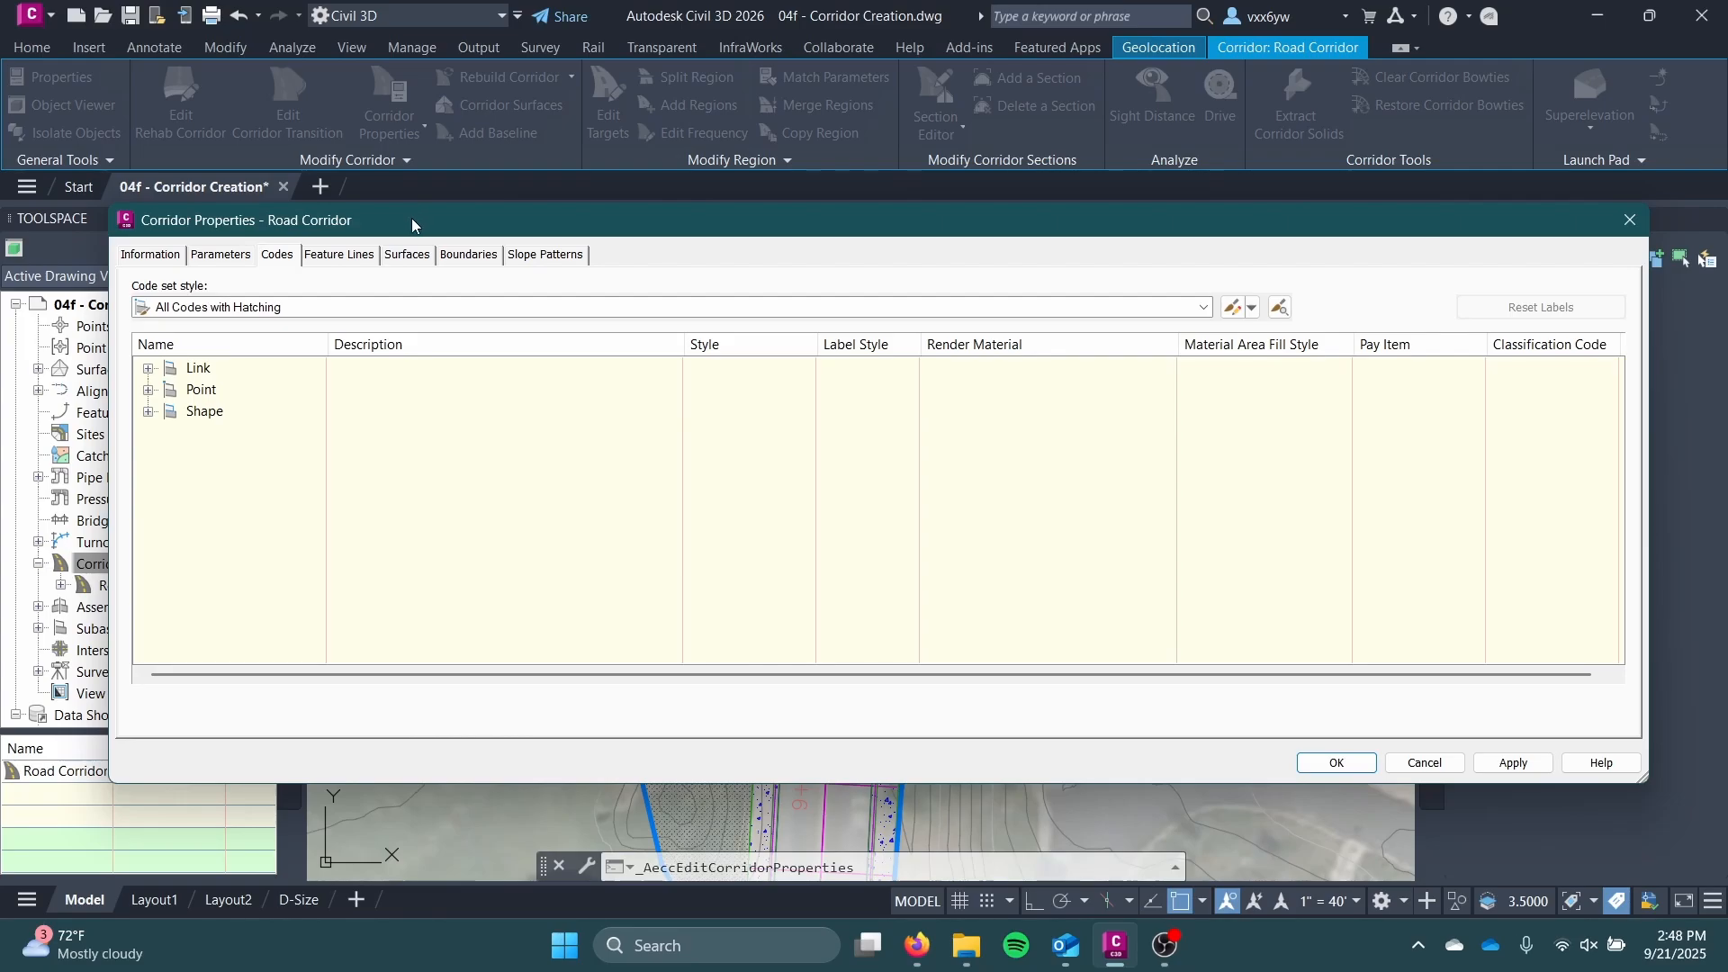
left_click(184, 369)
left_click(184, 390)
left_click(205, 412)
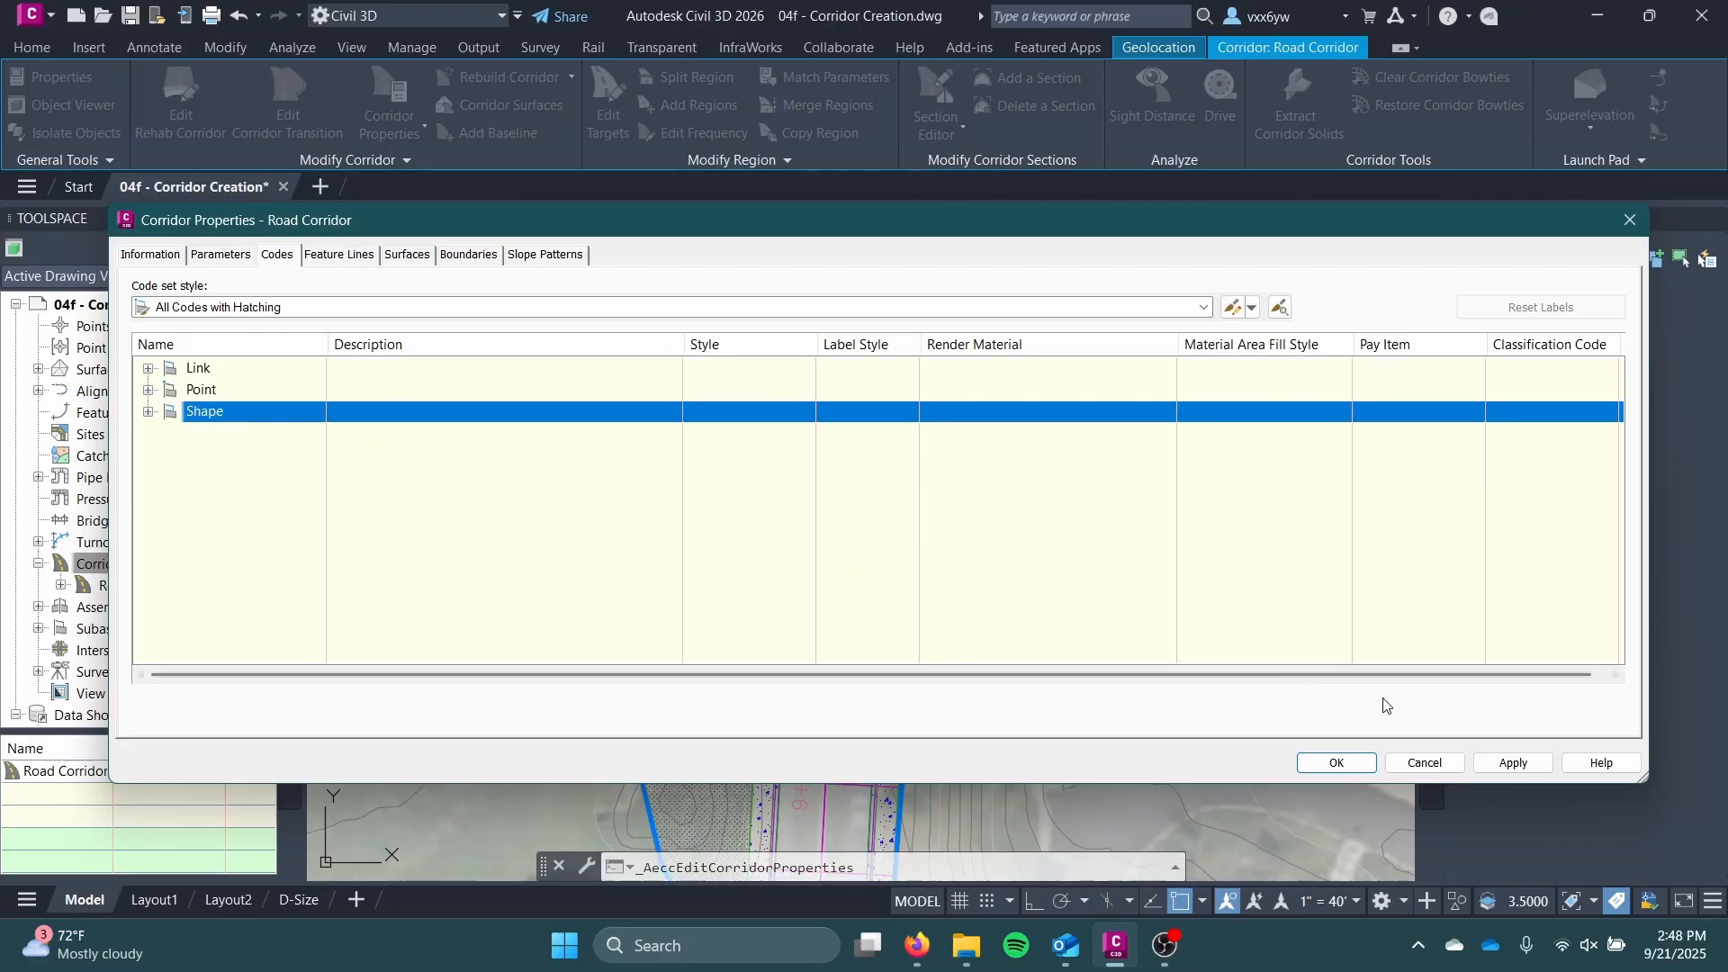
left_click(1425, 763)
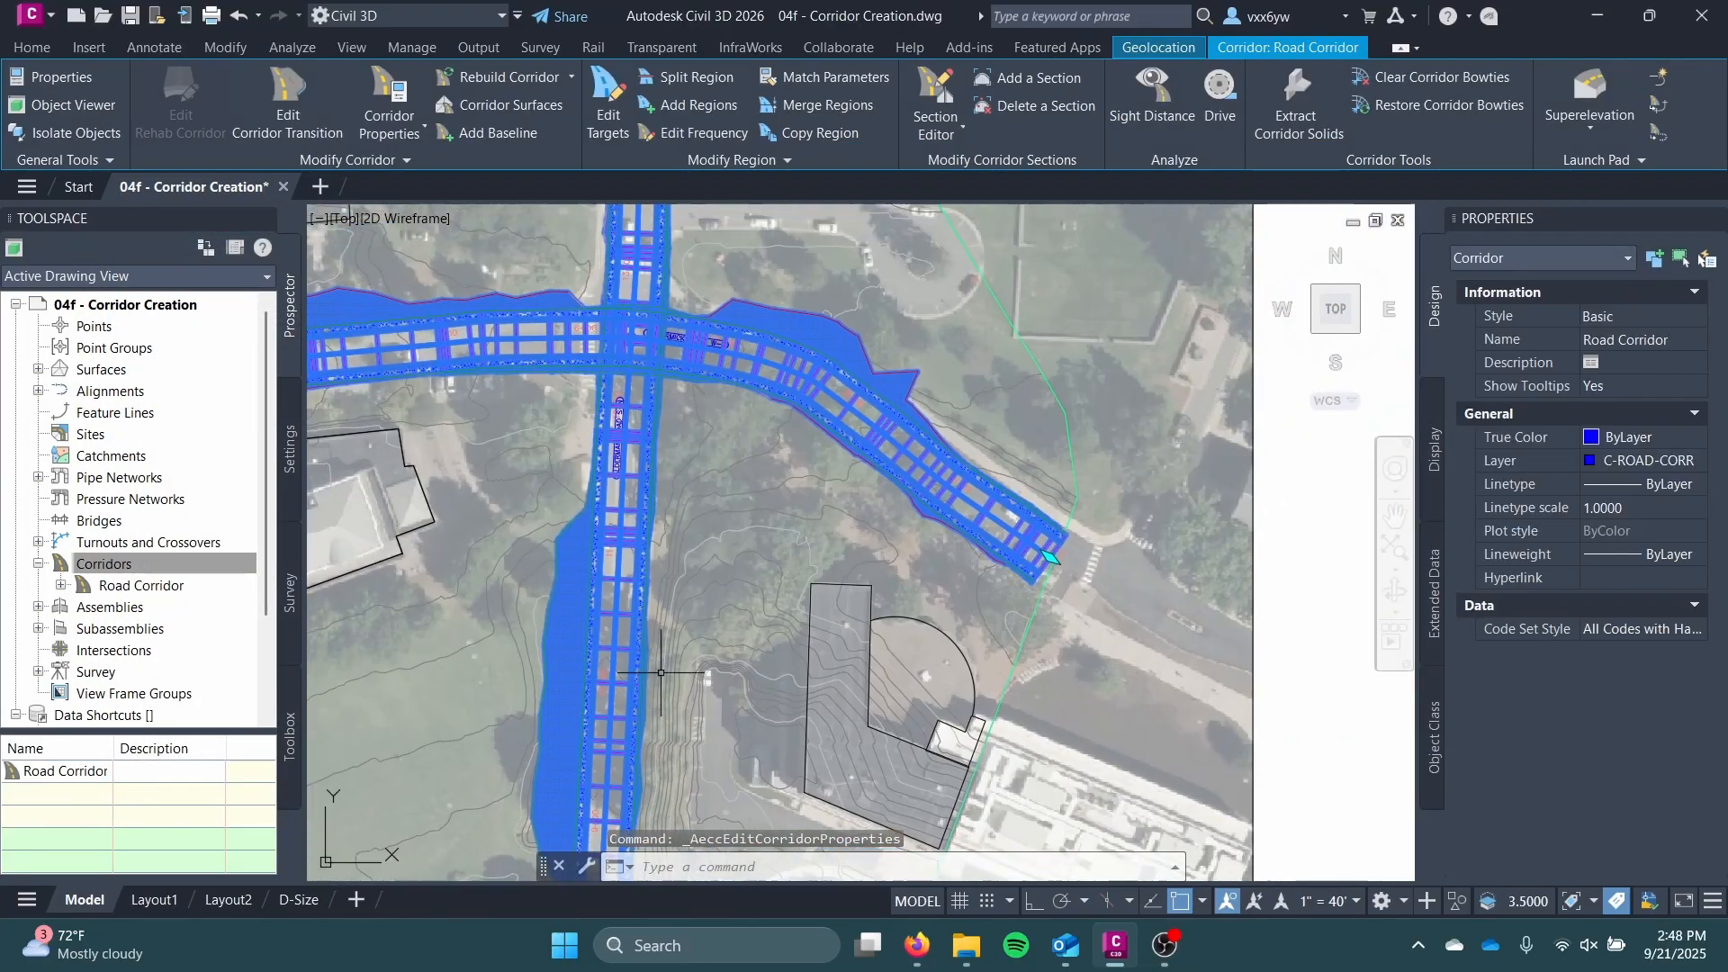
Step: Examine the pavement layers and the curb and gutter of the Sidewalk Road assembly up close
middle_click_drag(837, 512, 545, 743)
scroll(891, 514, "down", 5)
middle_click_drag(893, 513, 550, 663)
scroll(1030, 428, "up", 8)
middle_click_drag(551, 566, 551, 566)
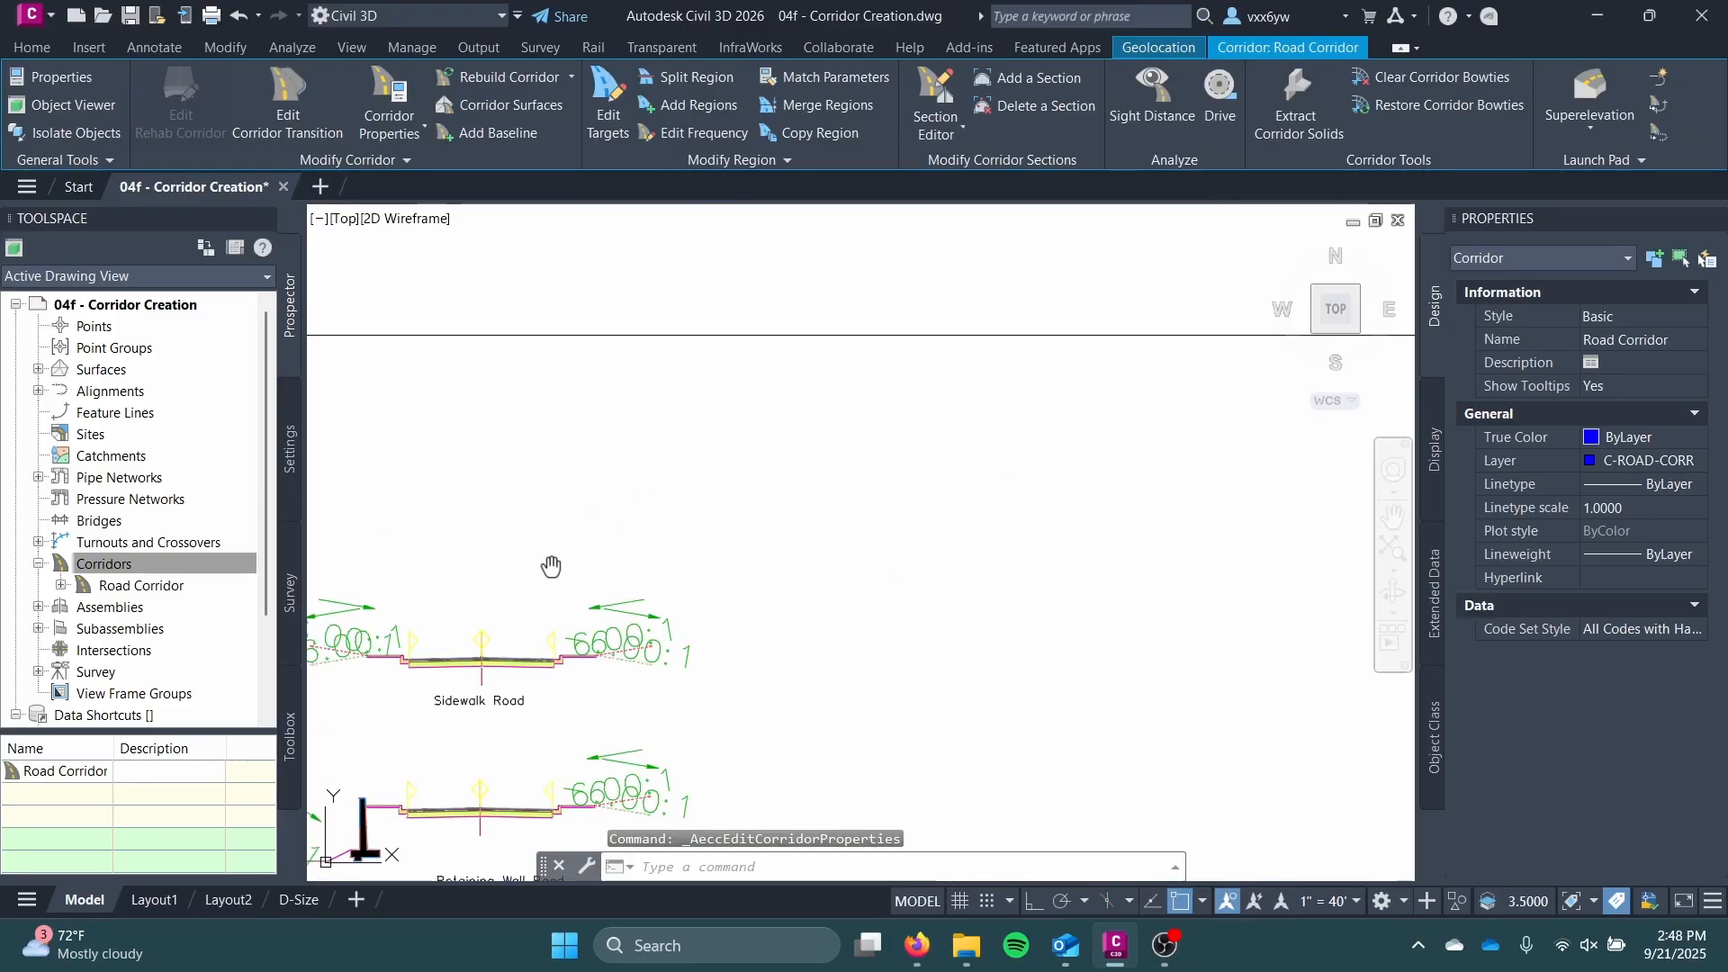
scroll(551, 566, "up", 6)
scroll(636, 571, "down", 1)
scroll(657, 501, "up", 3)
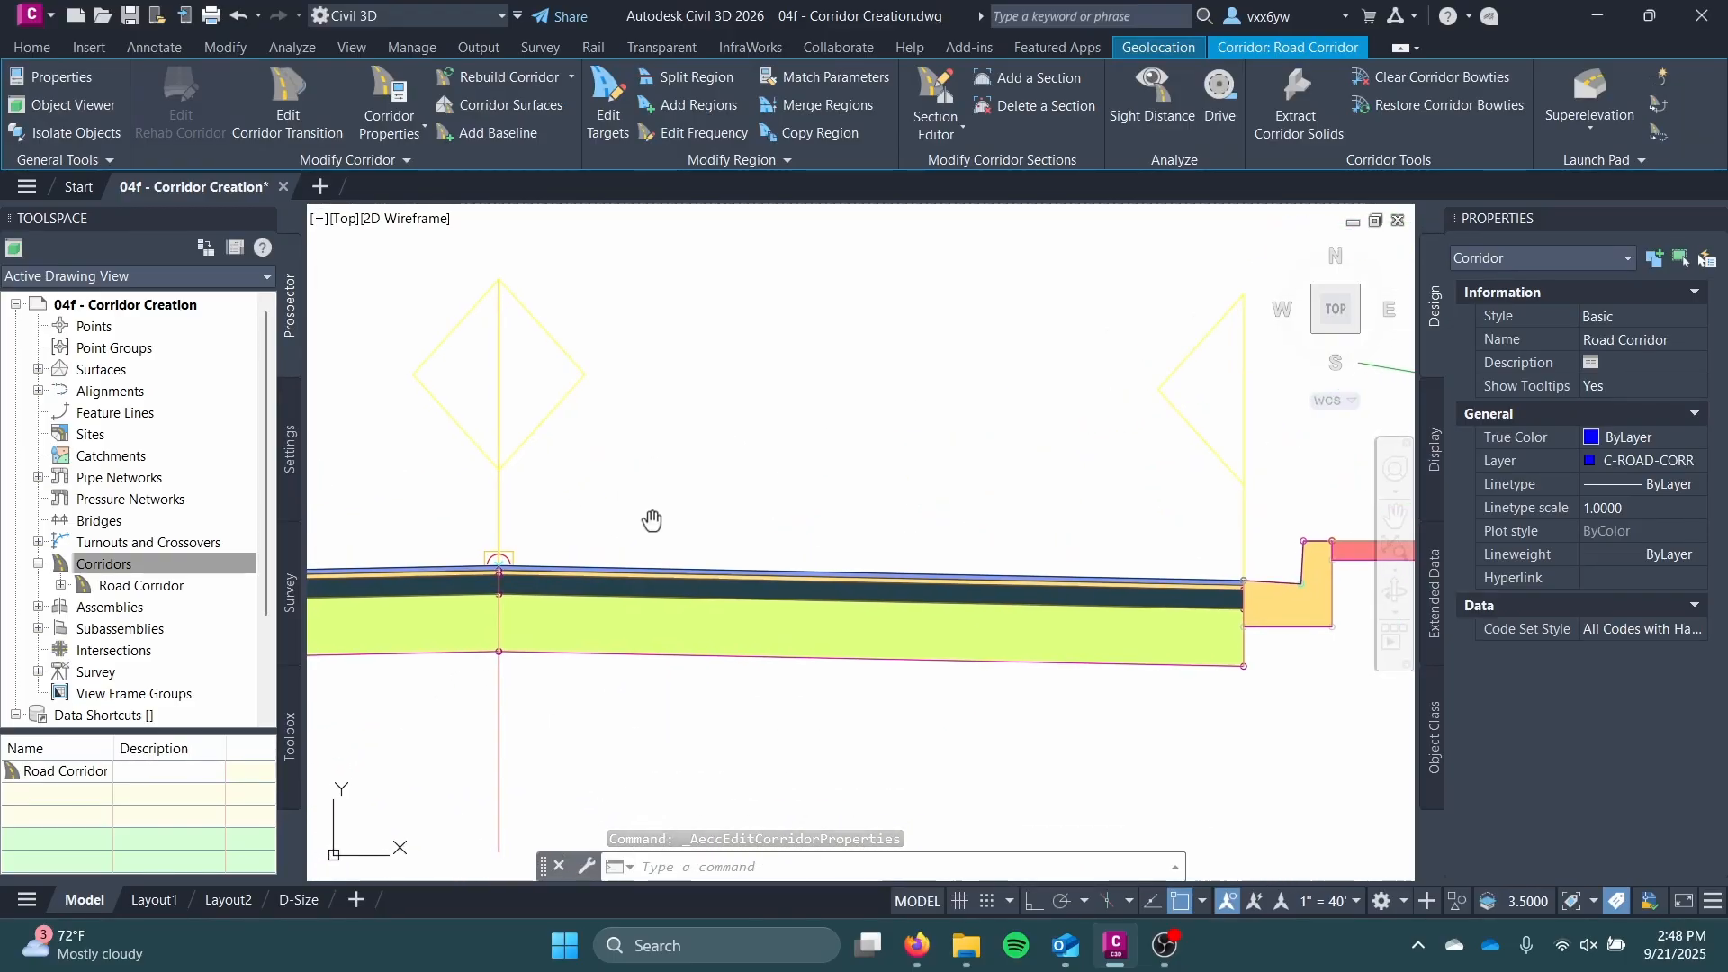
mouse_move(651, 521)
middle_mouse_down()
mouse_move(513, 467)
mouse_move(447, 489)
middle_mouse_up()
scroll(971, 584, "up", 4)
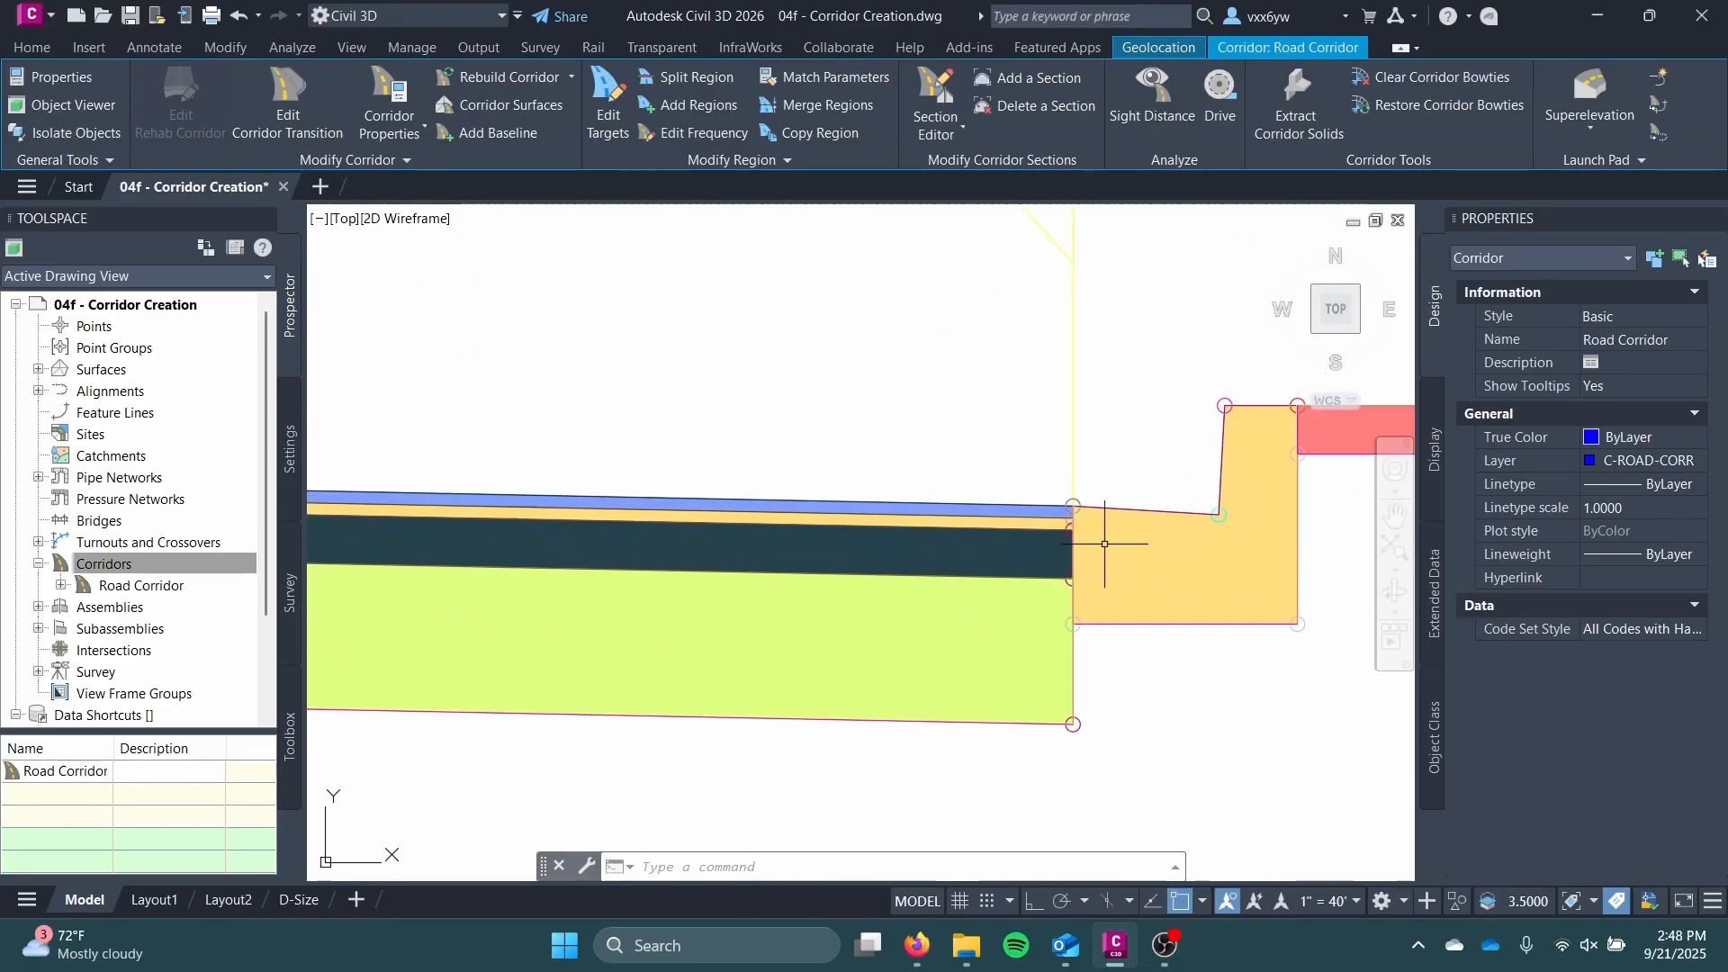
scroll(989, 582, "up", 2)
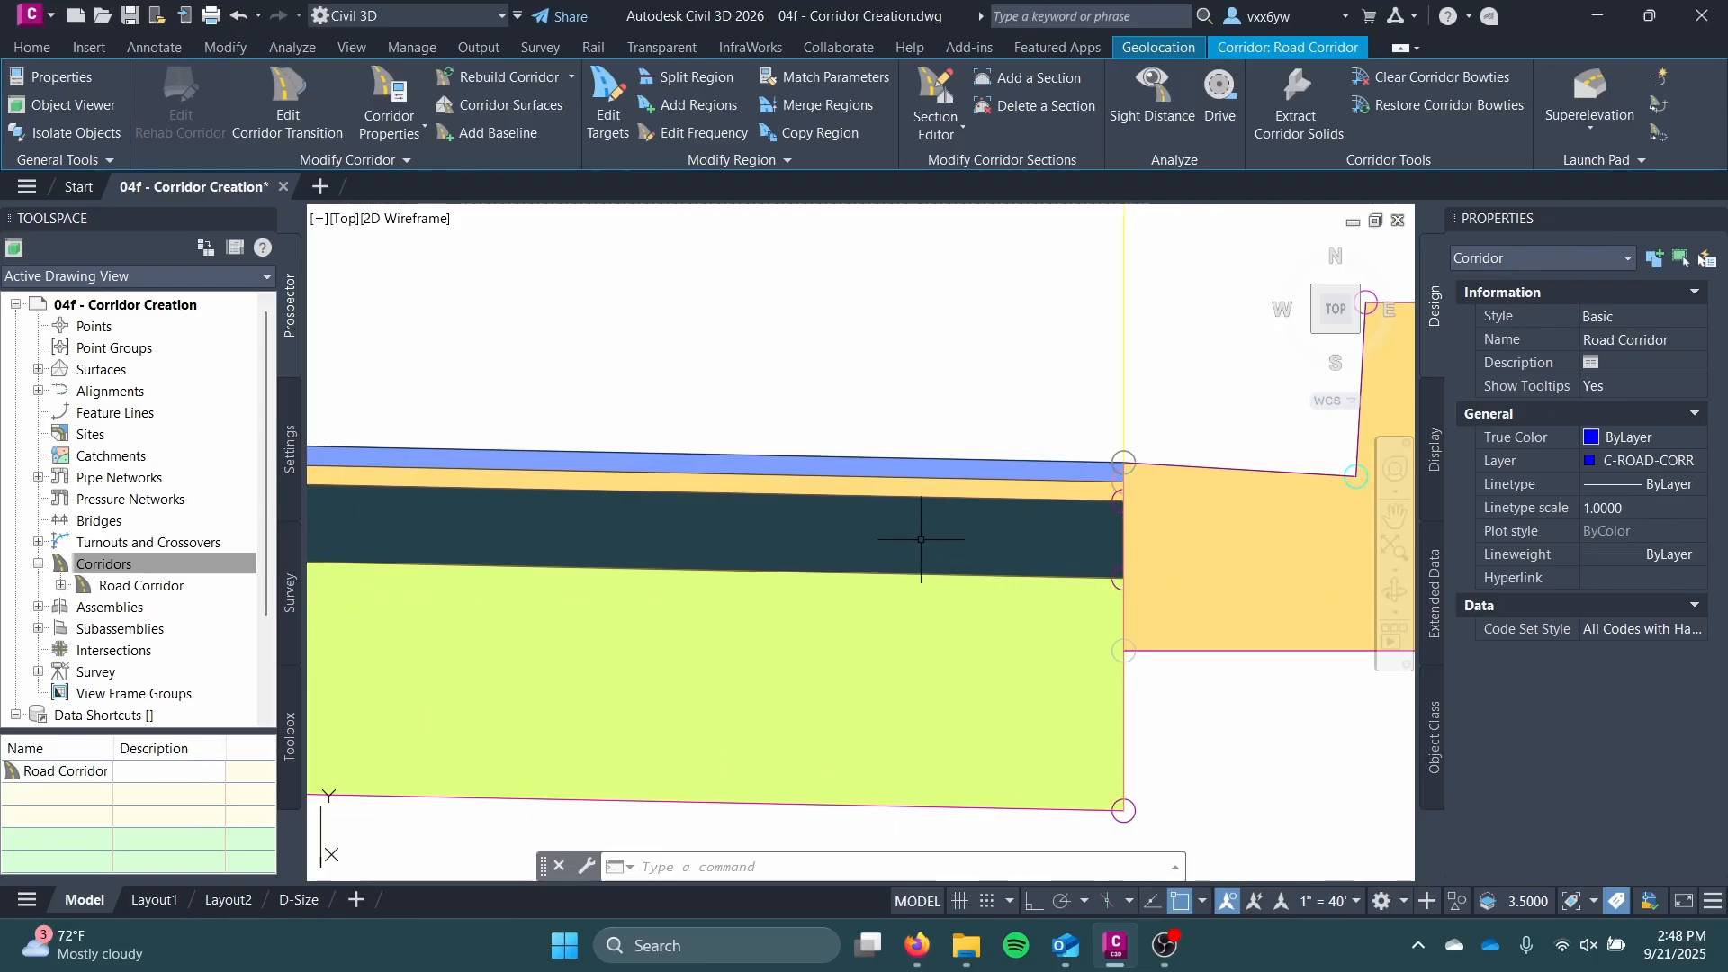
middle_click_drag(769, 530, 626, 483)
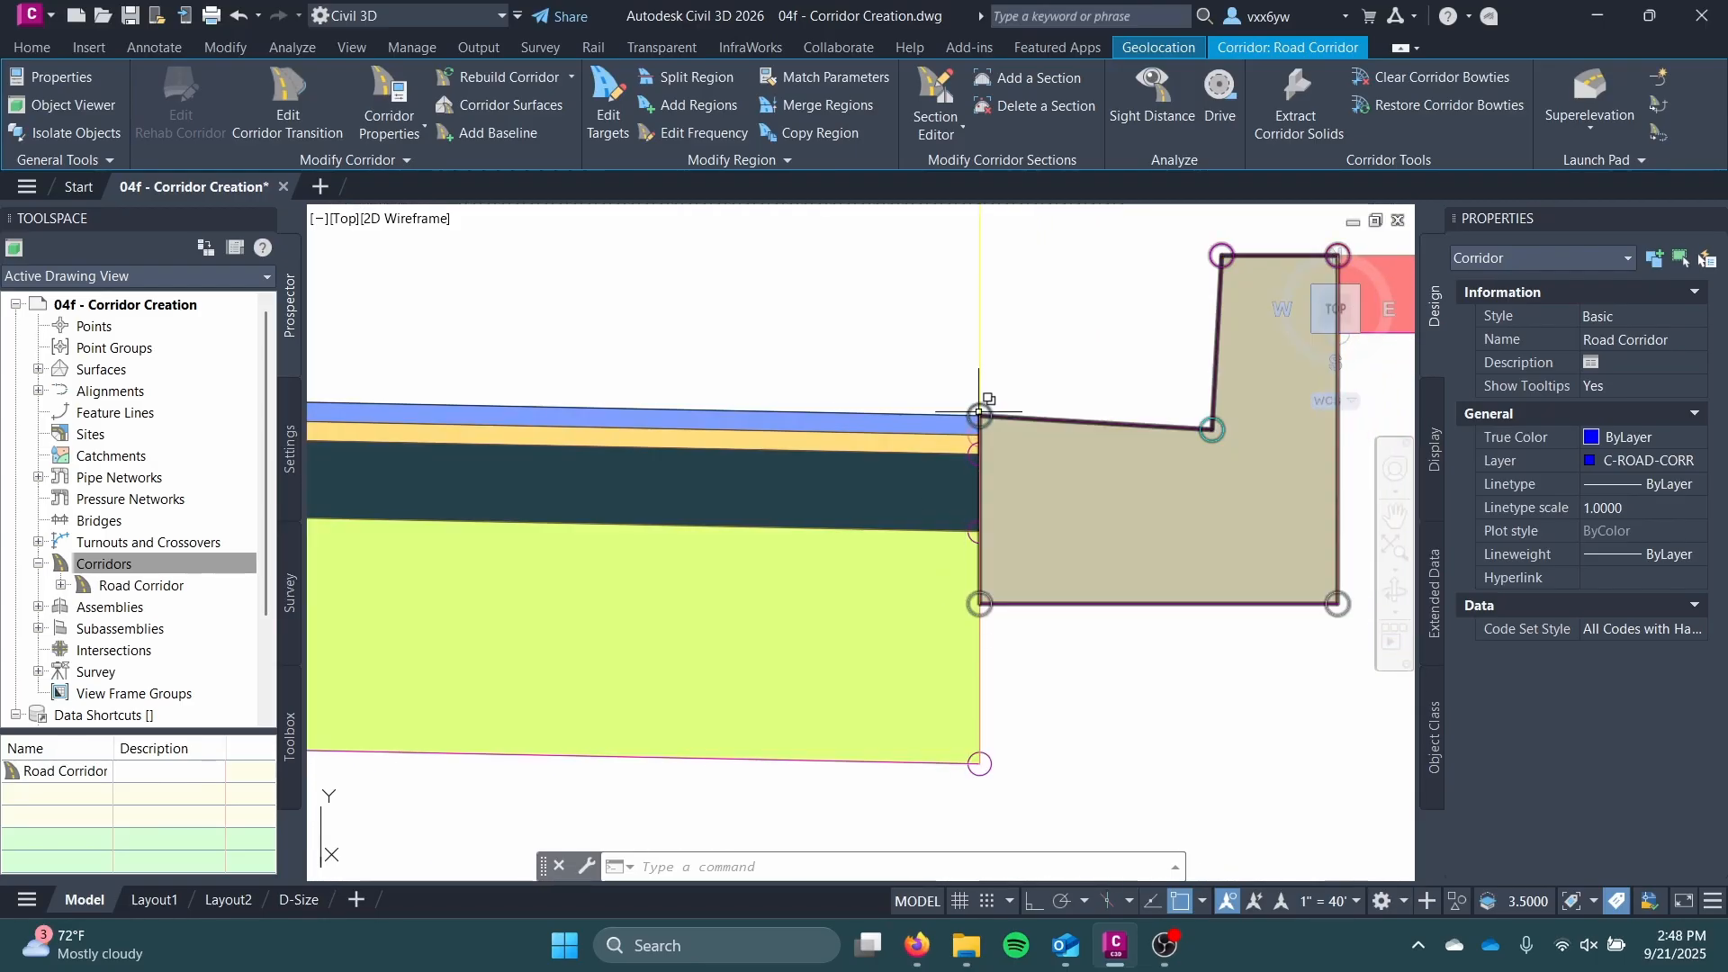
scroll(1324, 577, "down", 5)
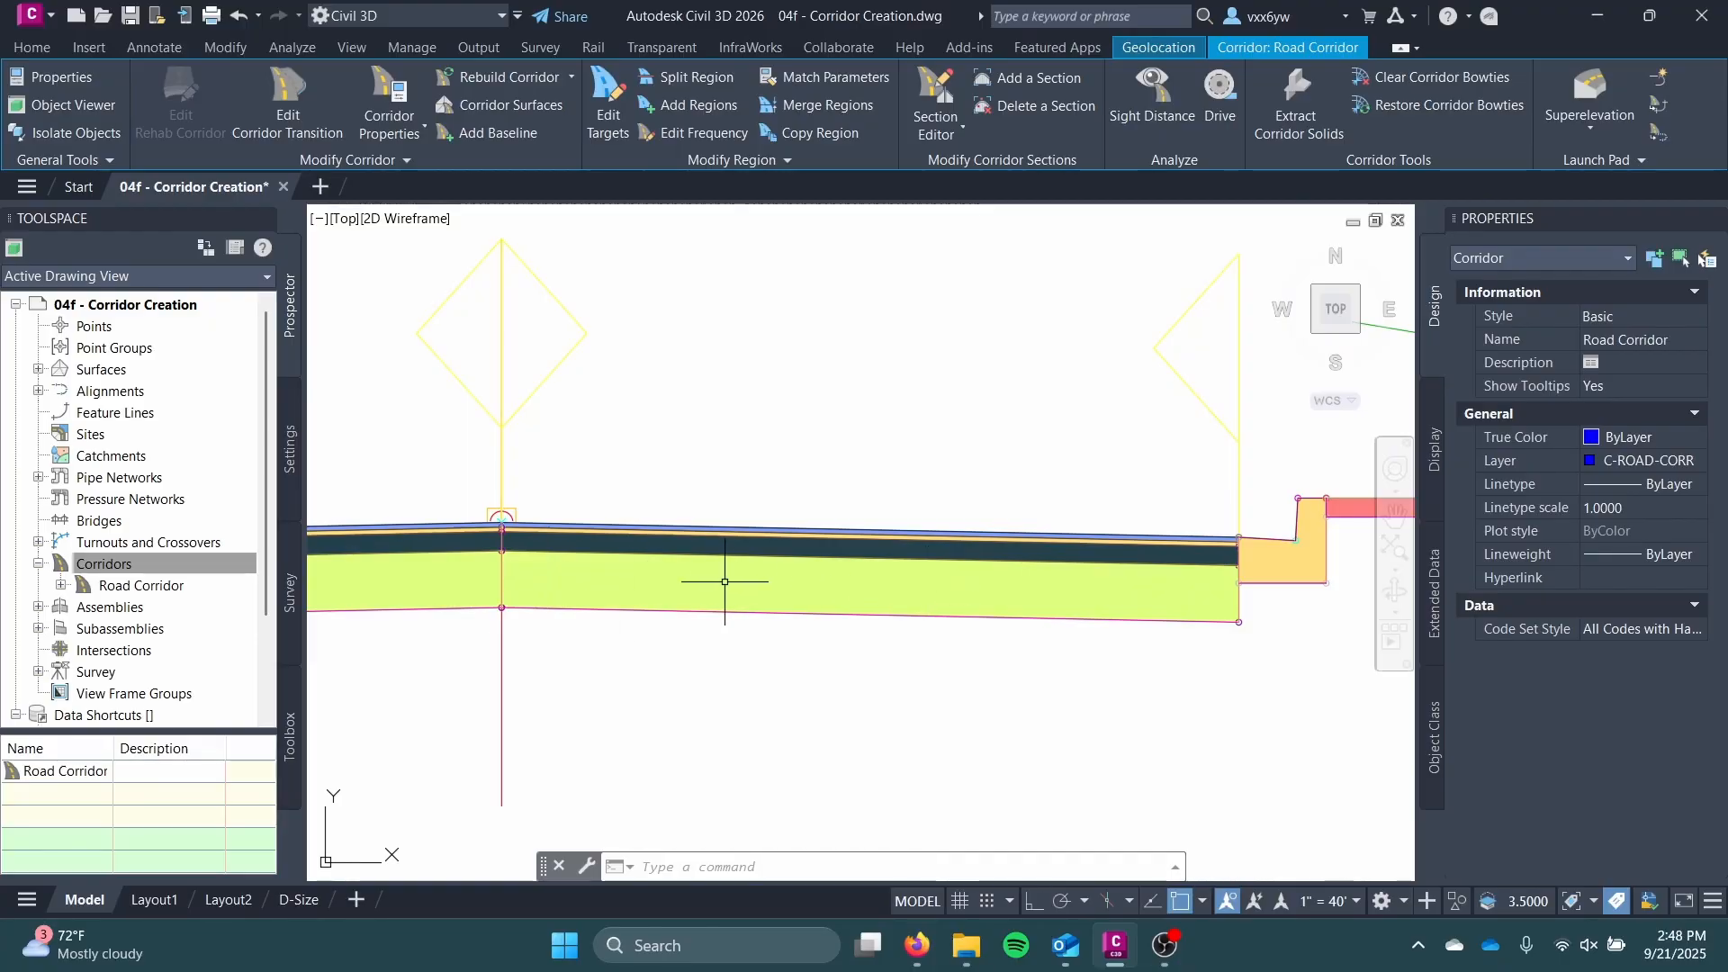
scroll(724, 582, "down", 8)
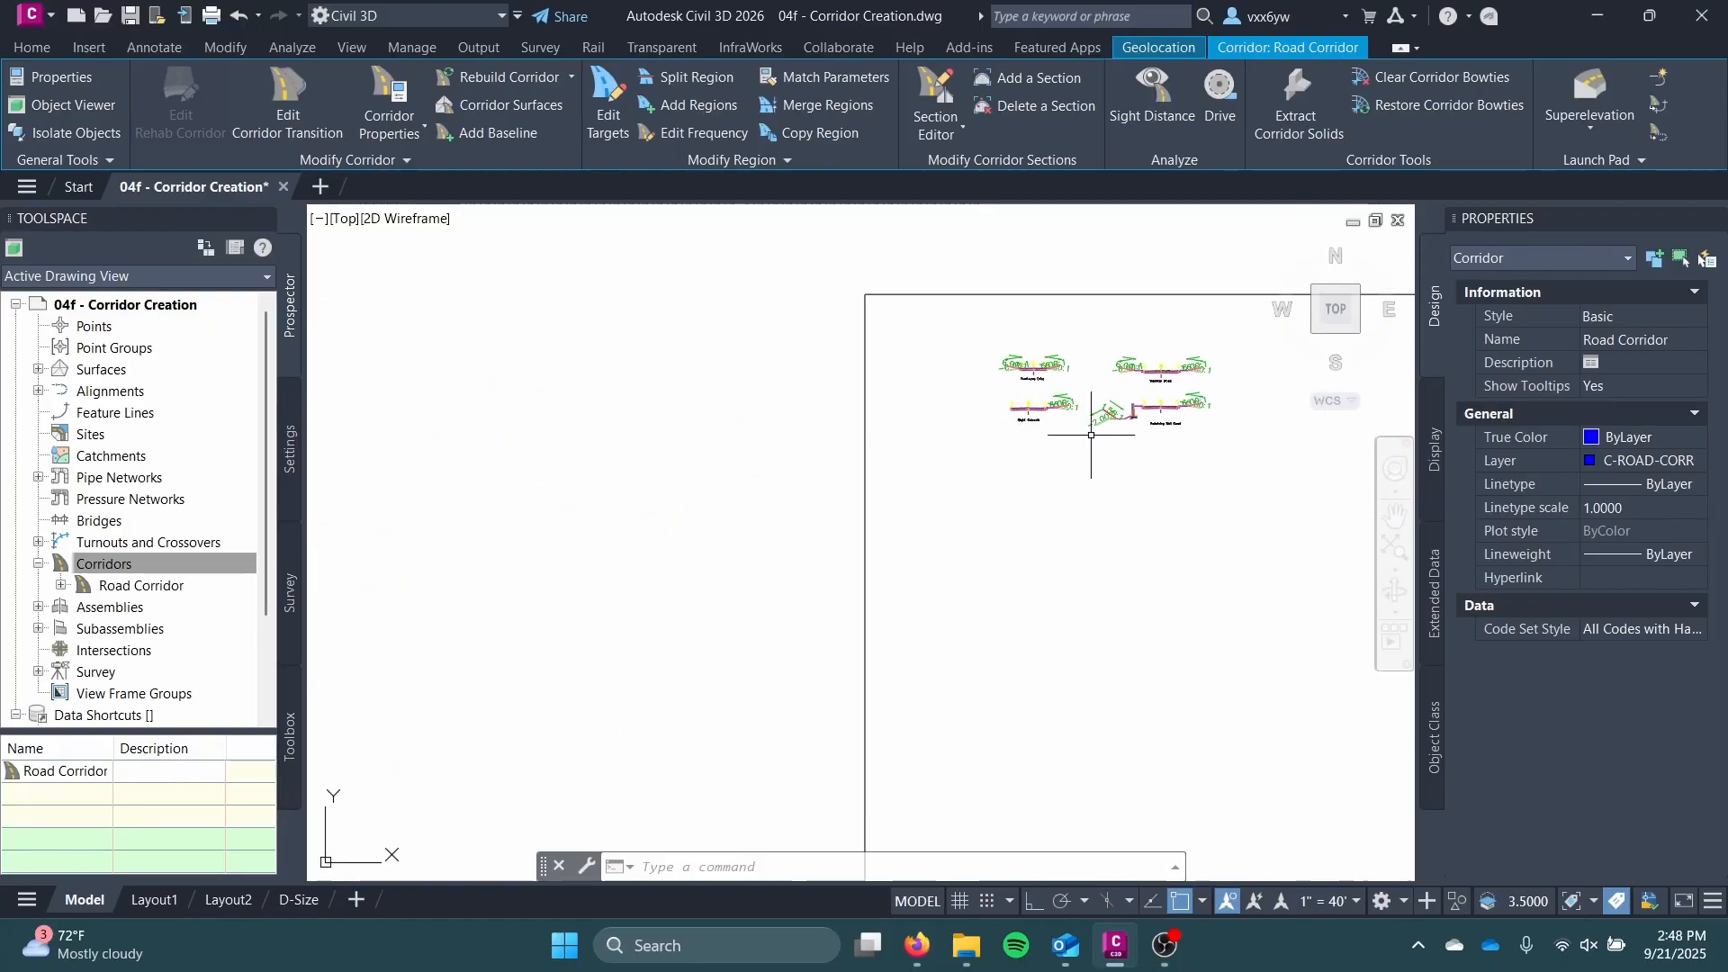
Step: Reopen the Road Corridor's properties and expand the link codes of its All Codes with Hatching code set style
middle_click_drag(1201, 391, 1246, 359)
scroll(801, 420, "down", 5)
middle_click_drag(706, 436, 886, 364)
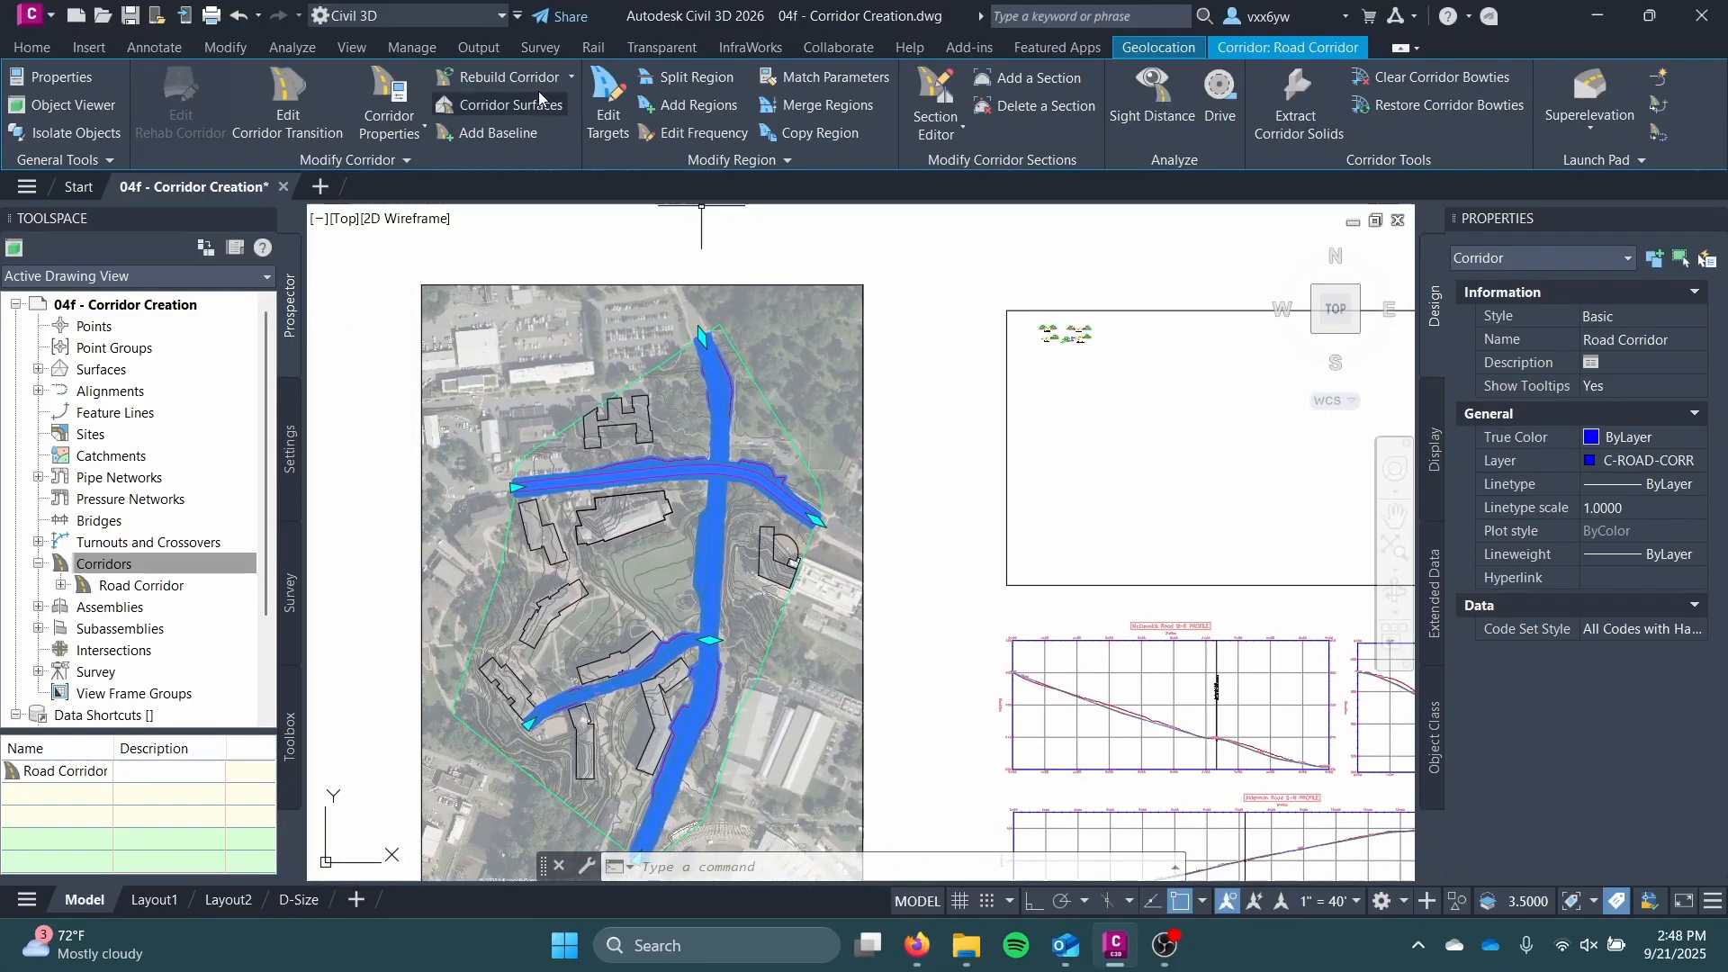
left_click(389, 94)
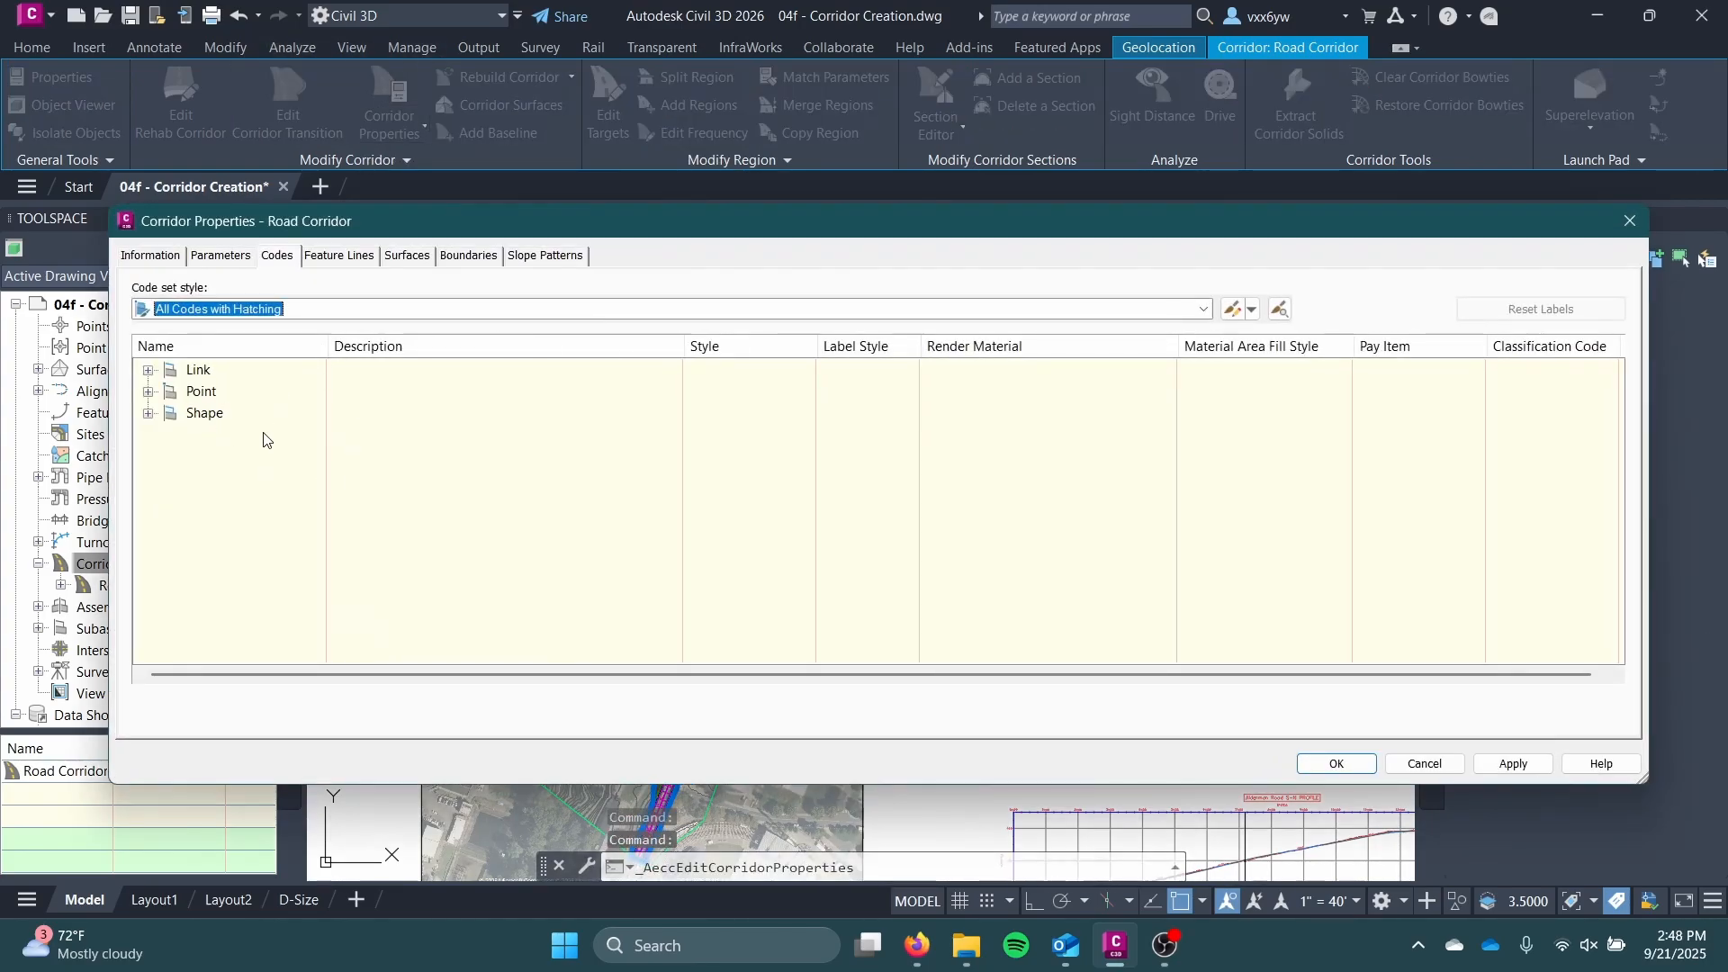
left_click(283, 472)
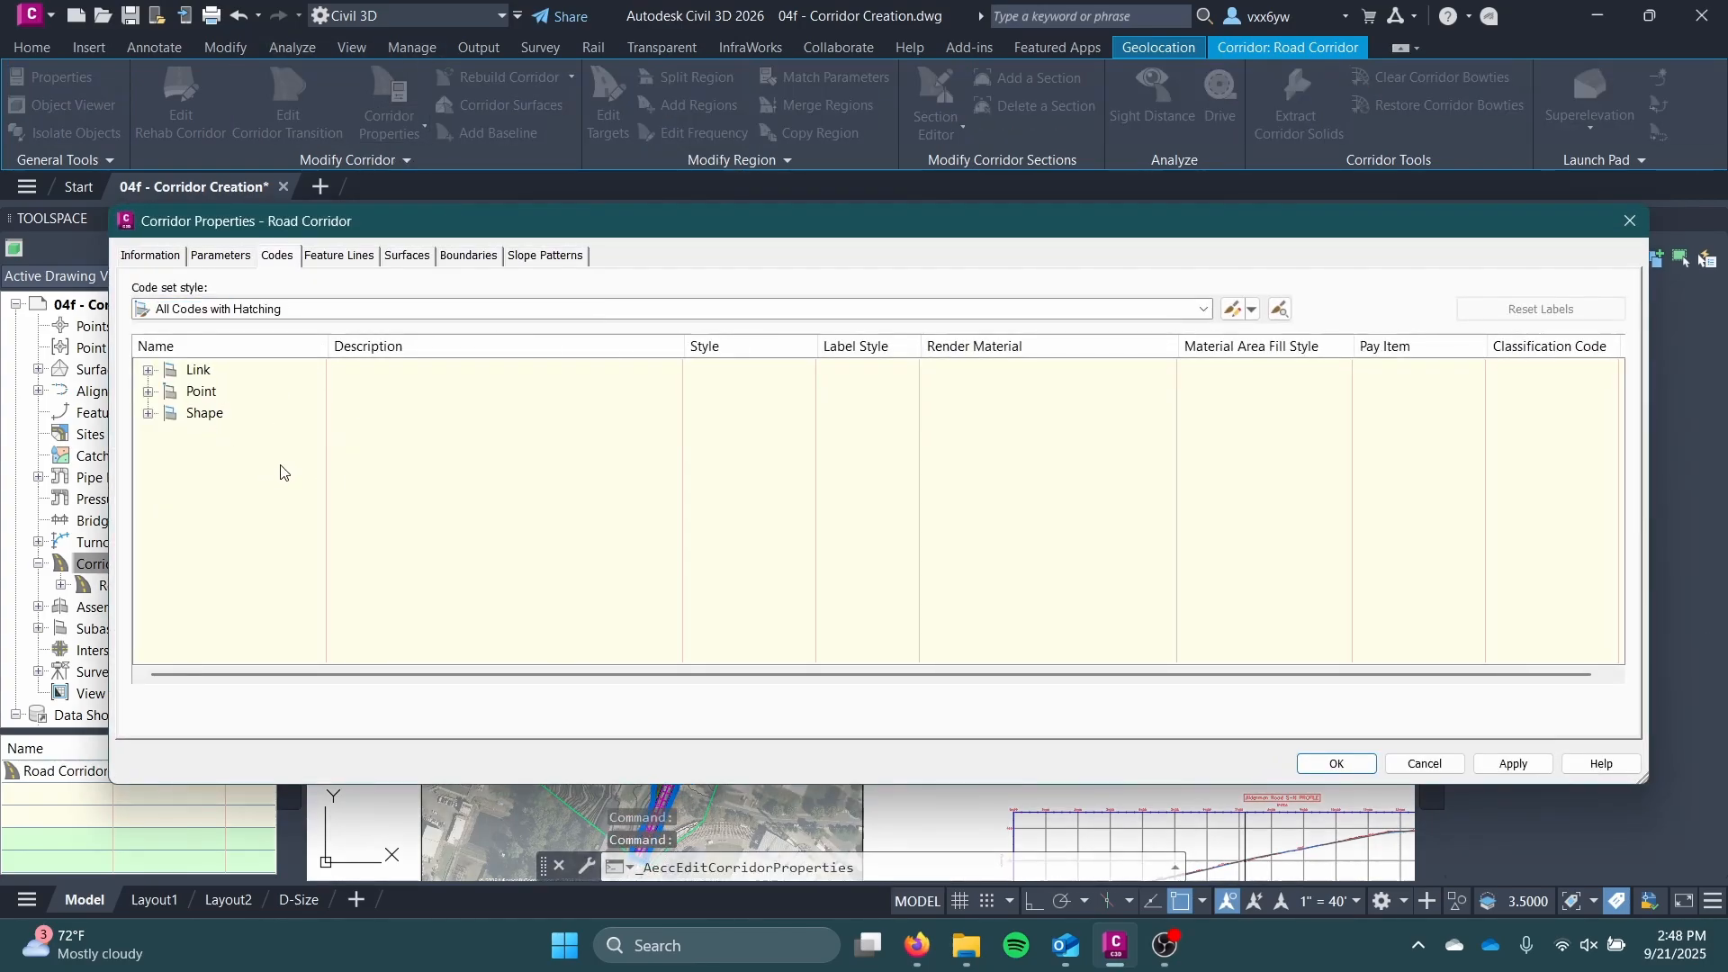
left_click(148, 371)
left_click(244, 439)
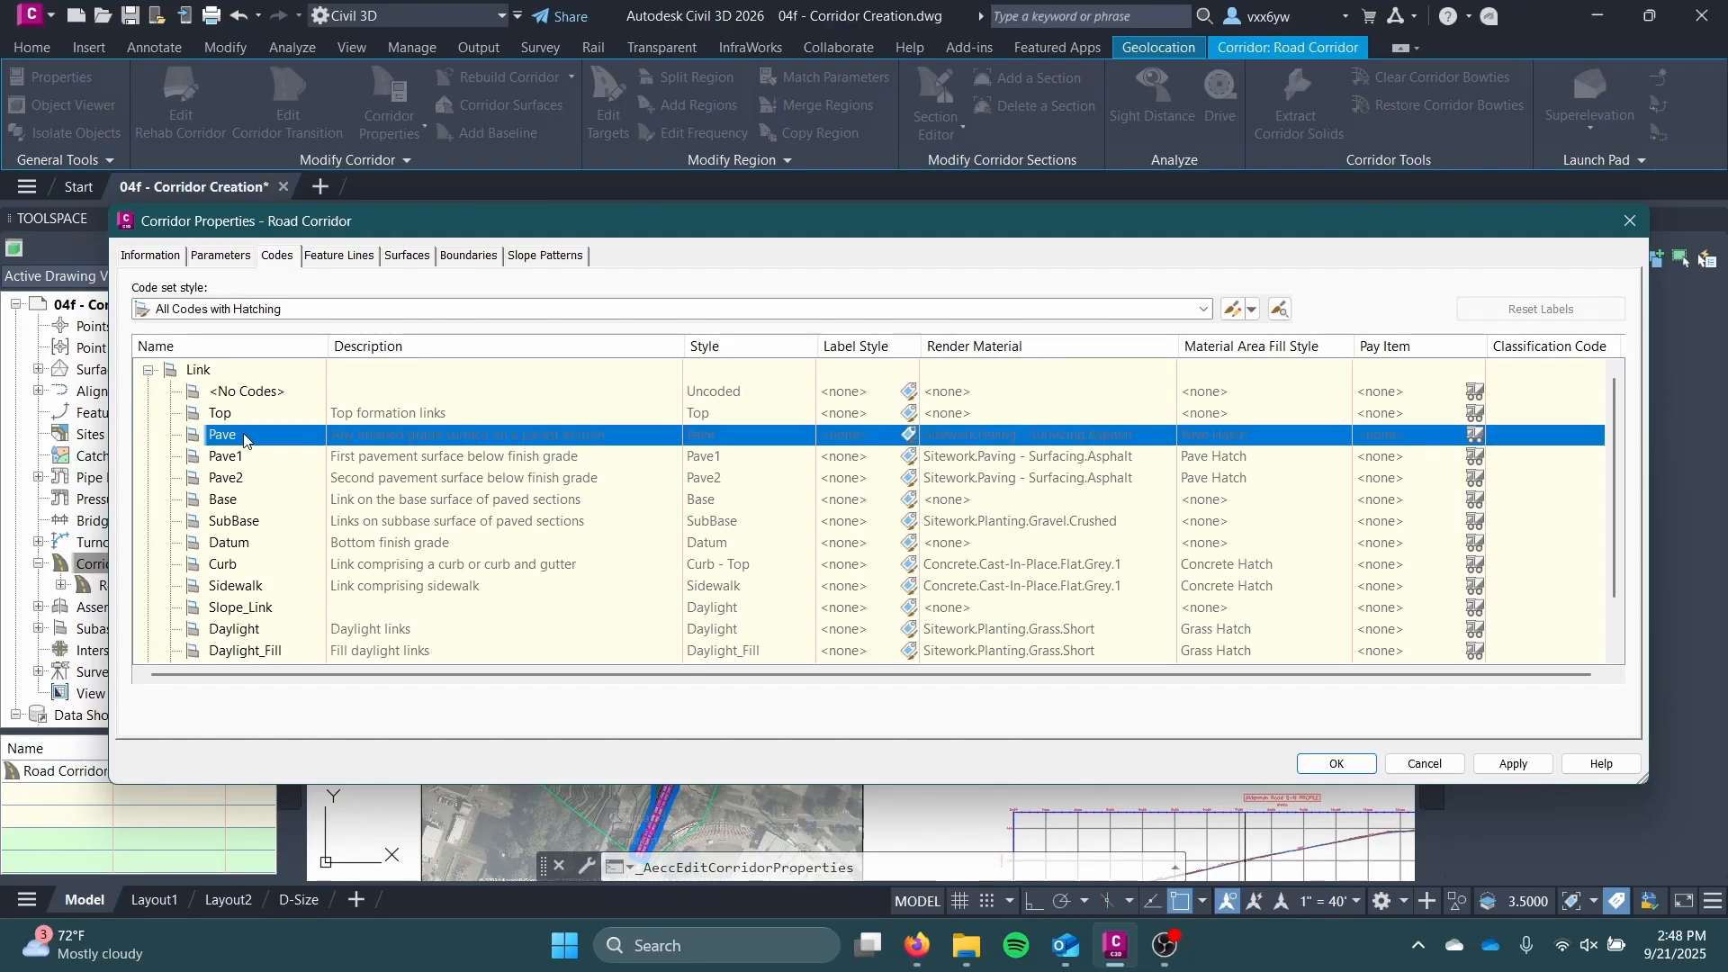
Step: Try to edit the Pave link's material area fill style directly in the corridor's code list
left_click(644, 477)
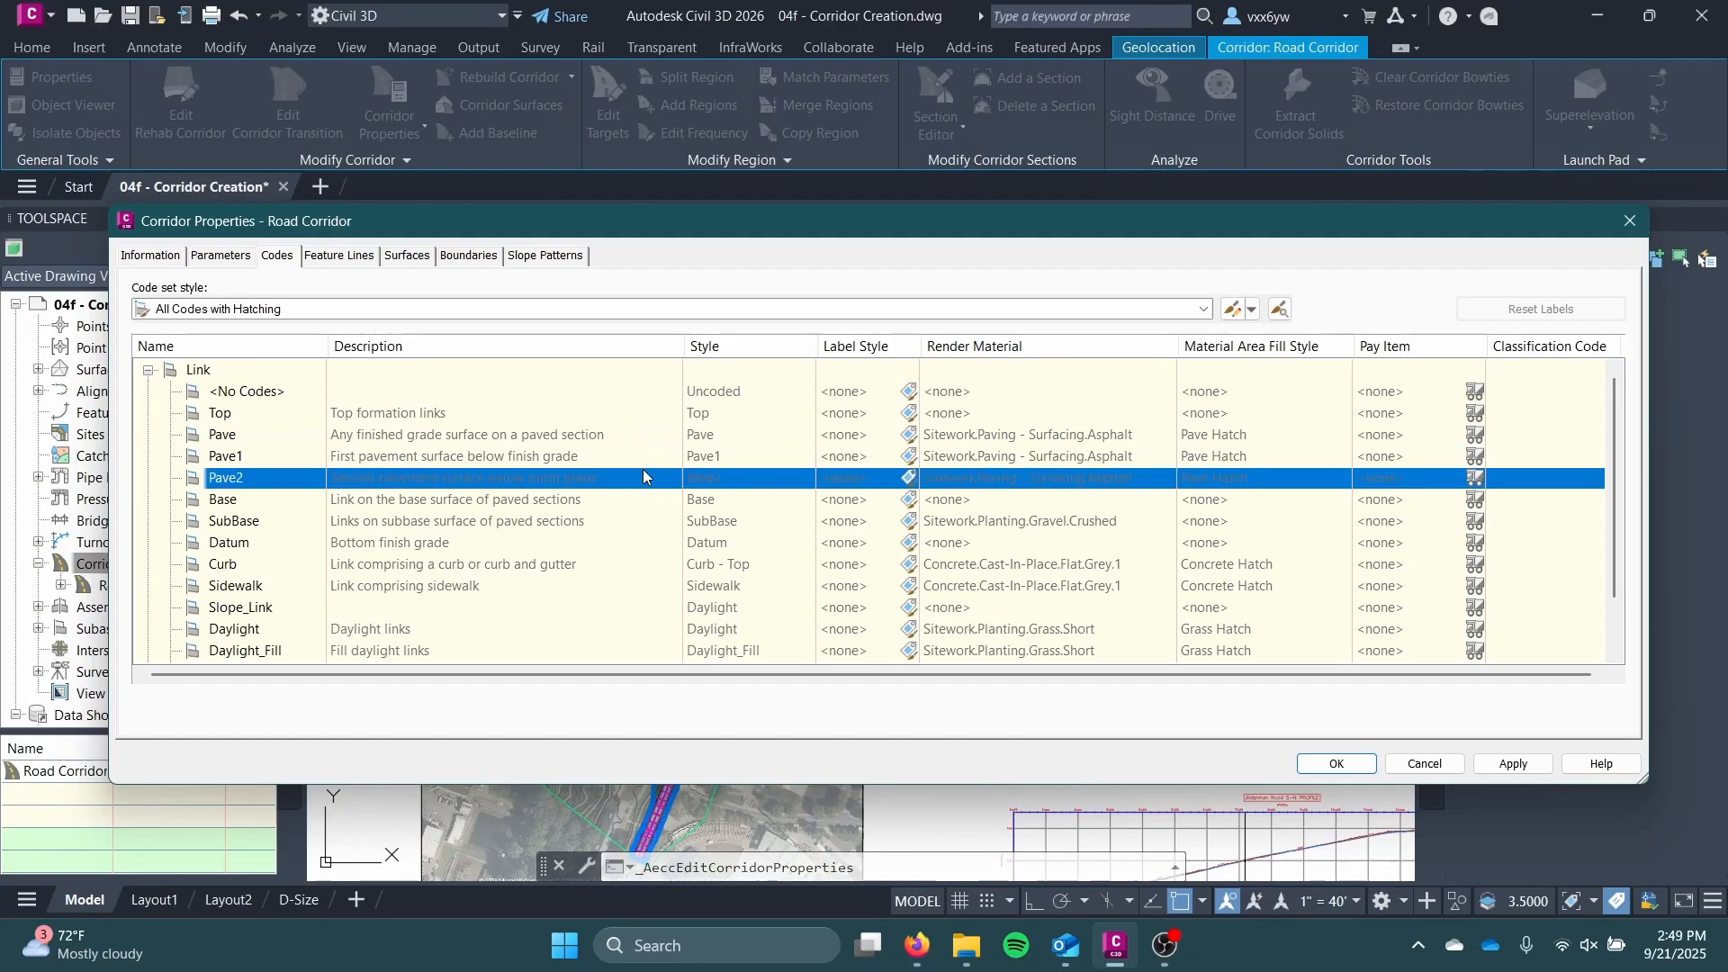
left_click(1230, 439)
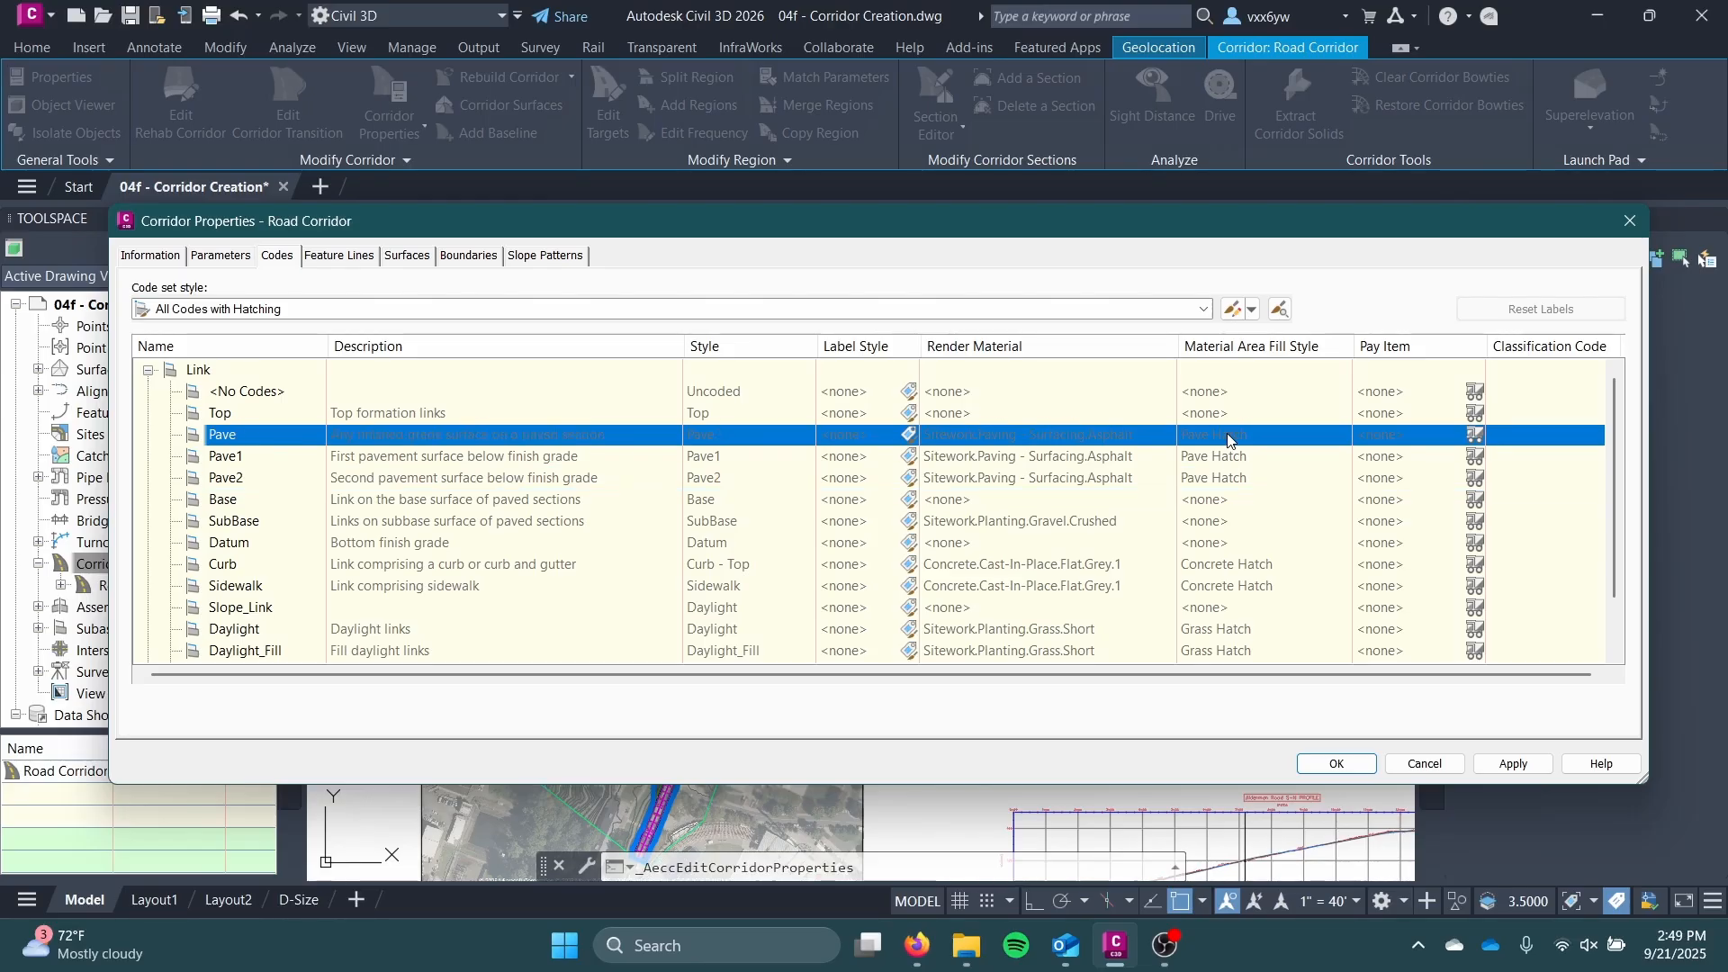
right_click(1310, 442)
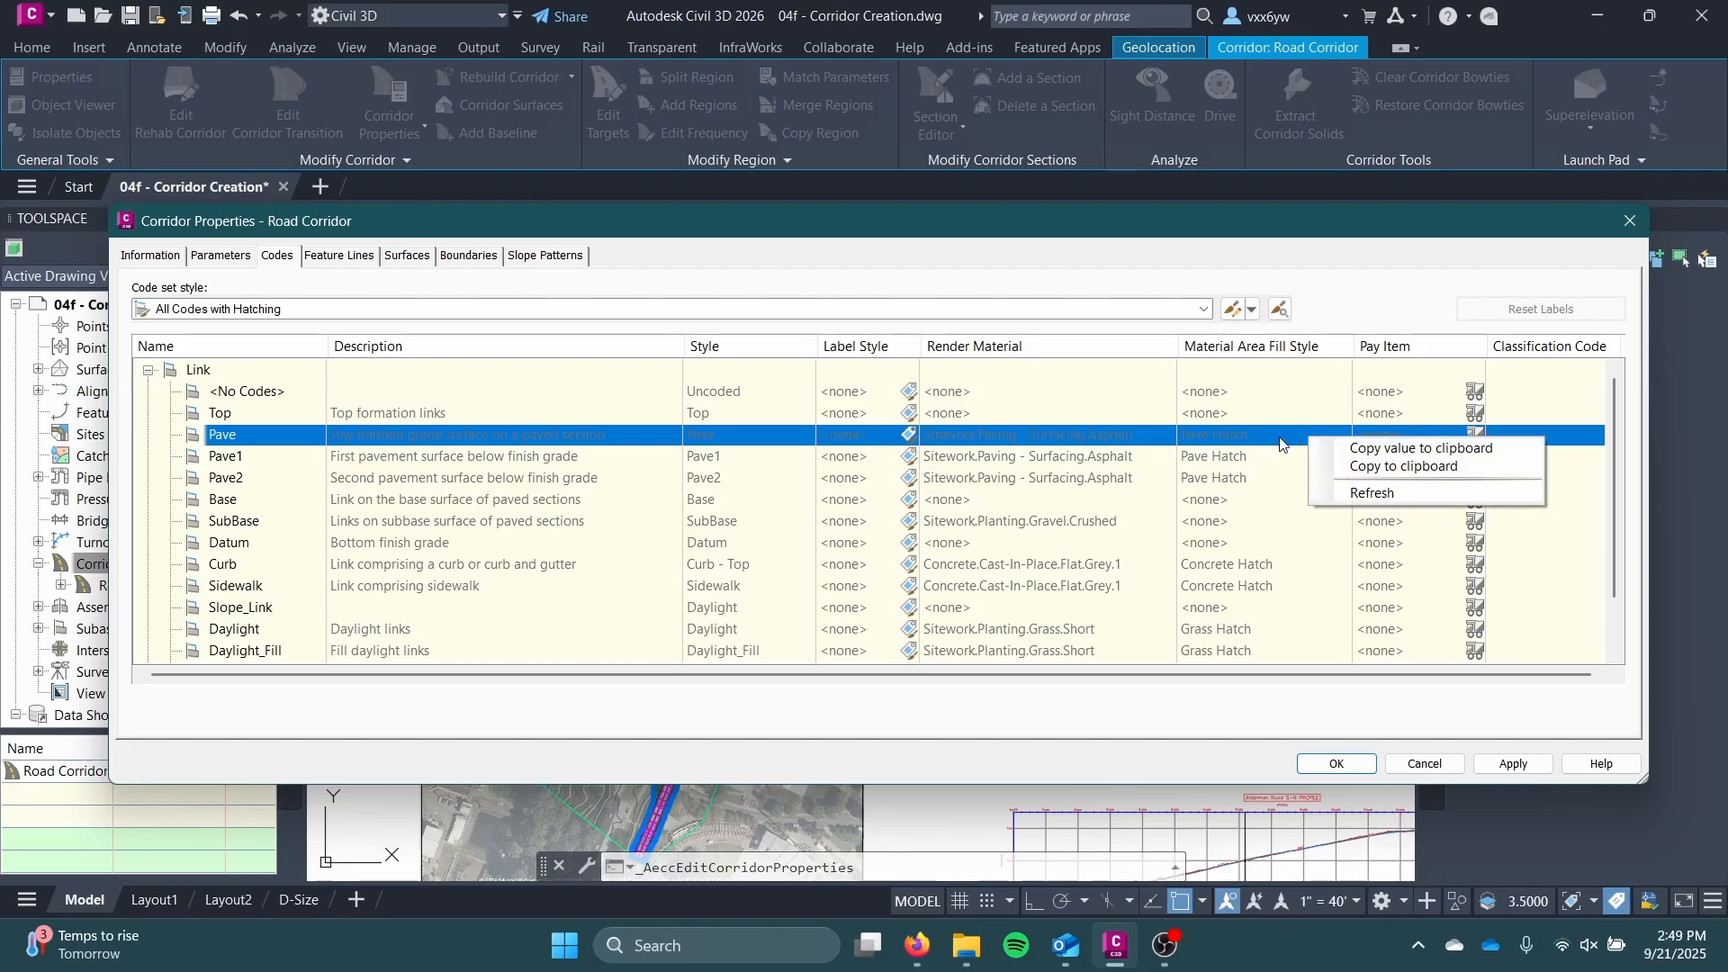
left_click(1279, 439)
left_click(1269, 530)
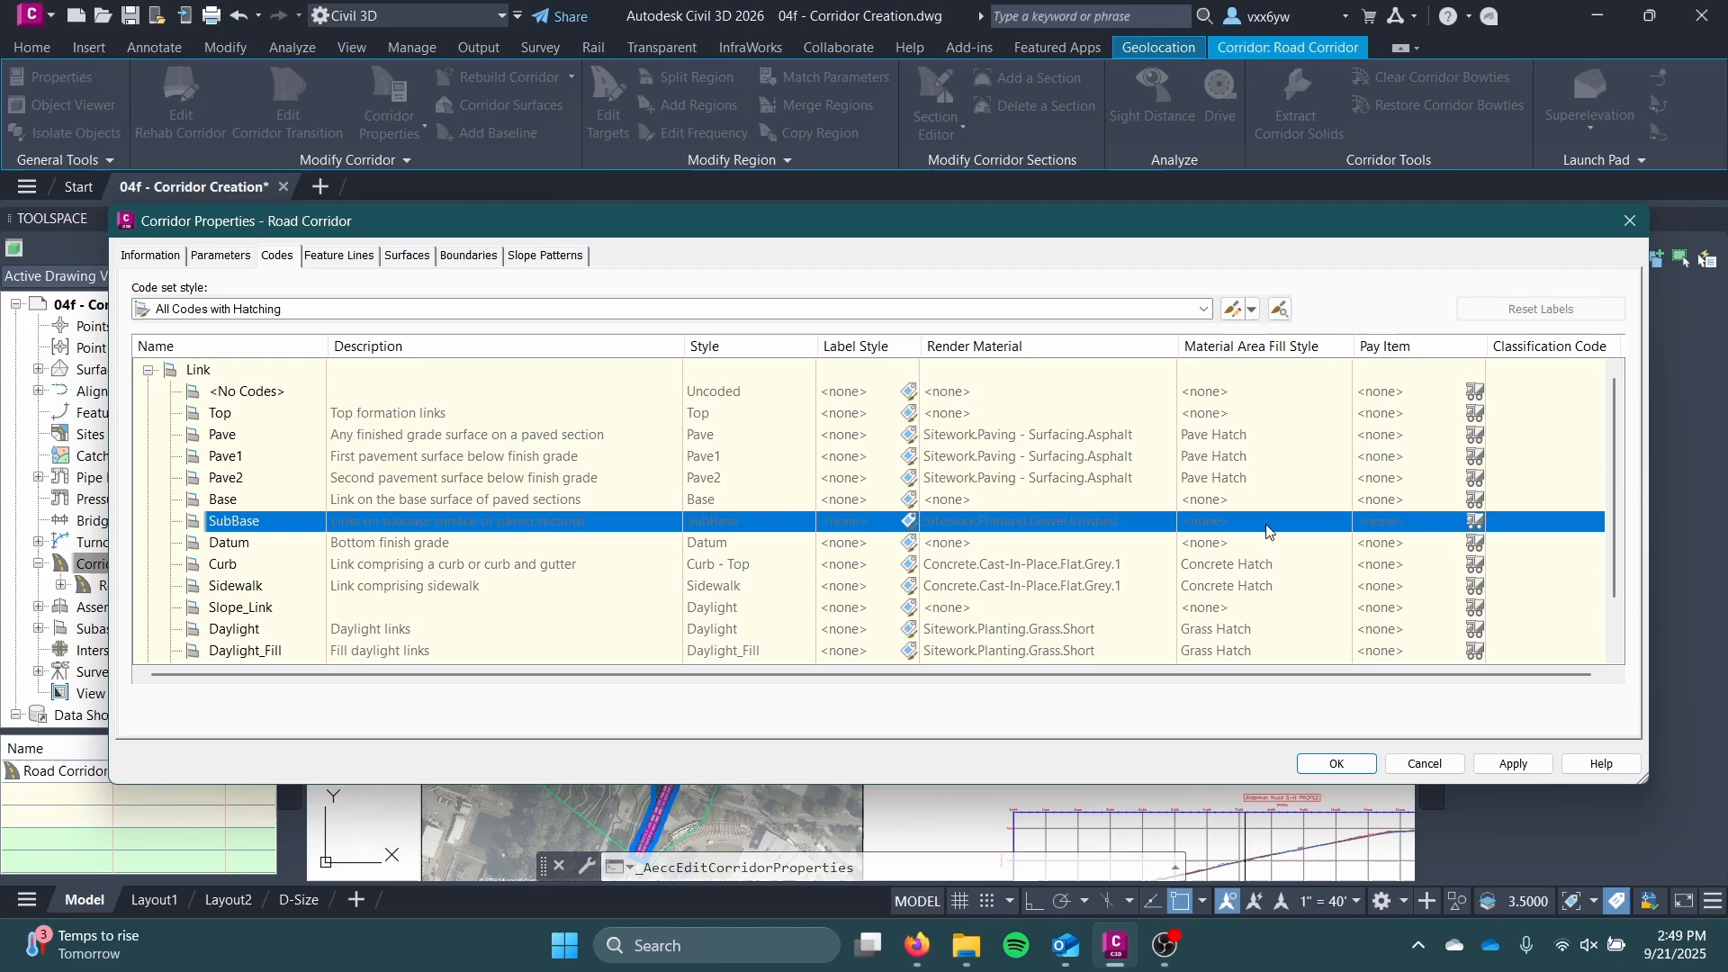
left_click(1259, 443)
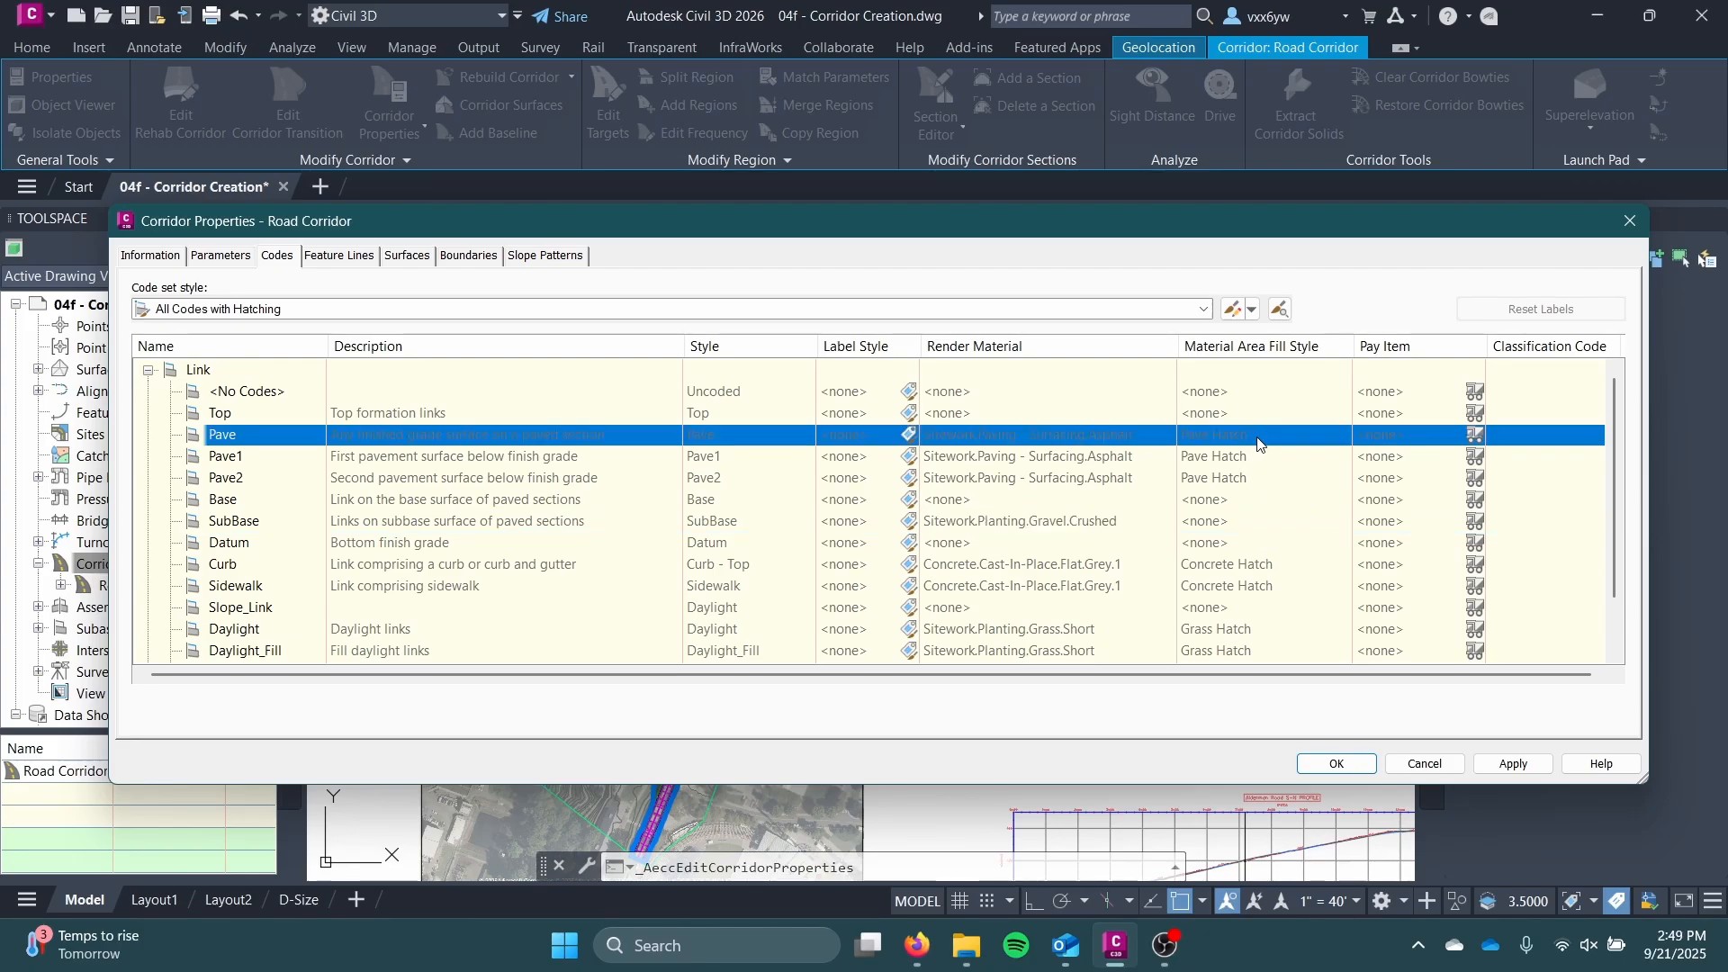
right_click(1276, 441)
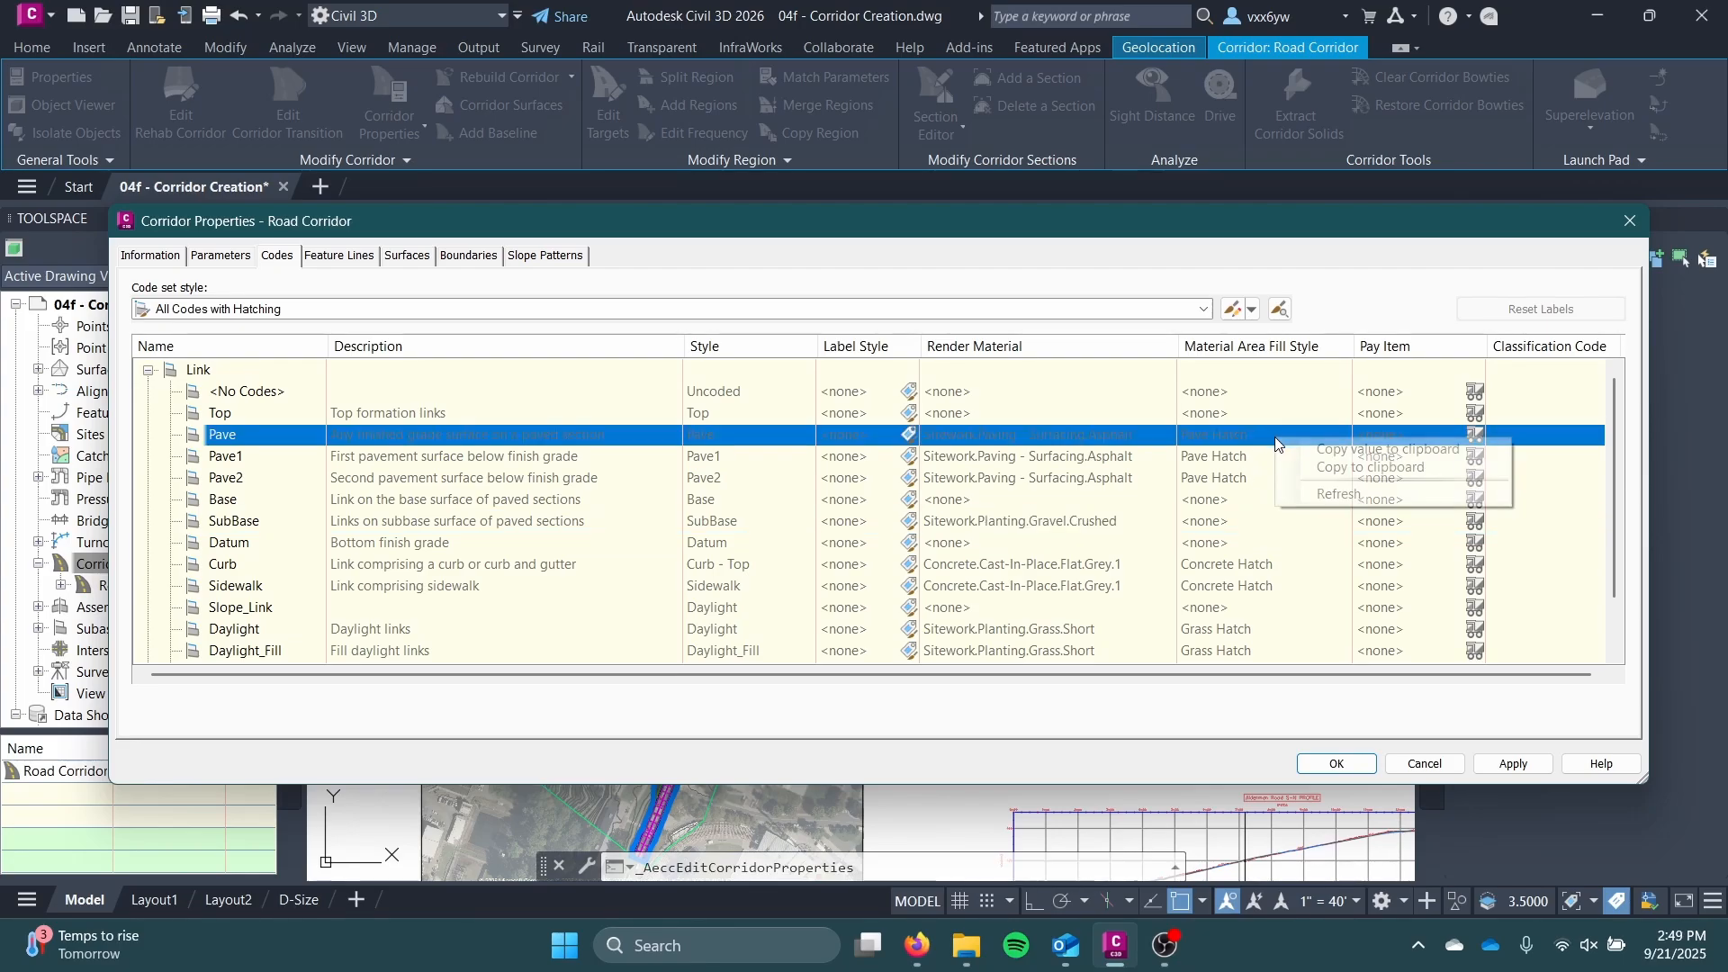
left_click(1265, 447)
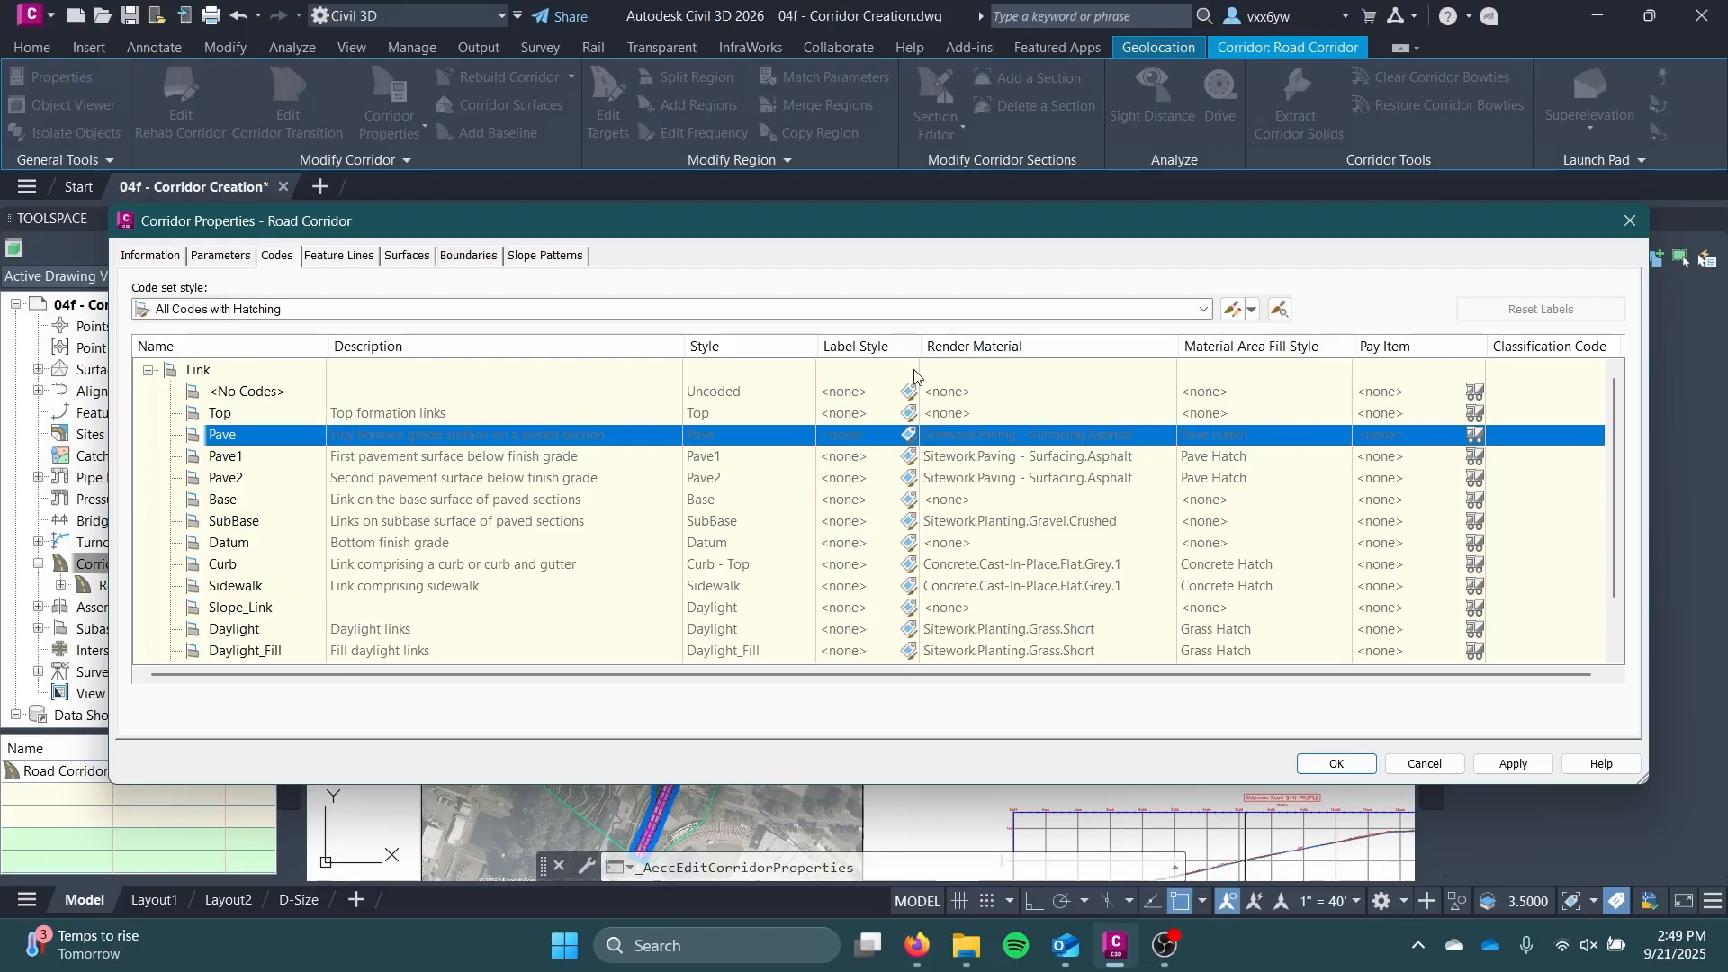
scroll(1282, 455, "down", 1)
scroll(1276, 464, "up", 1)
Step: Open the All Codes with Hatching code set style for editing and select its Pave link code
left_click(1231, 309)
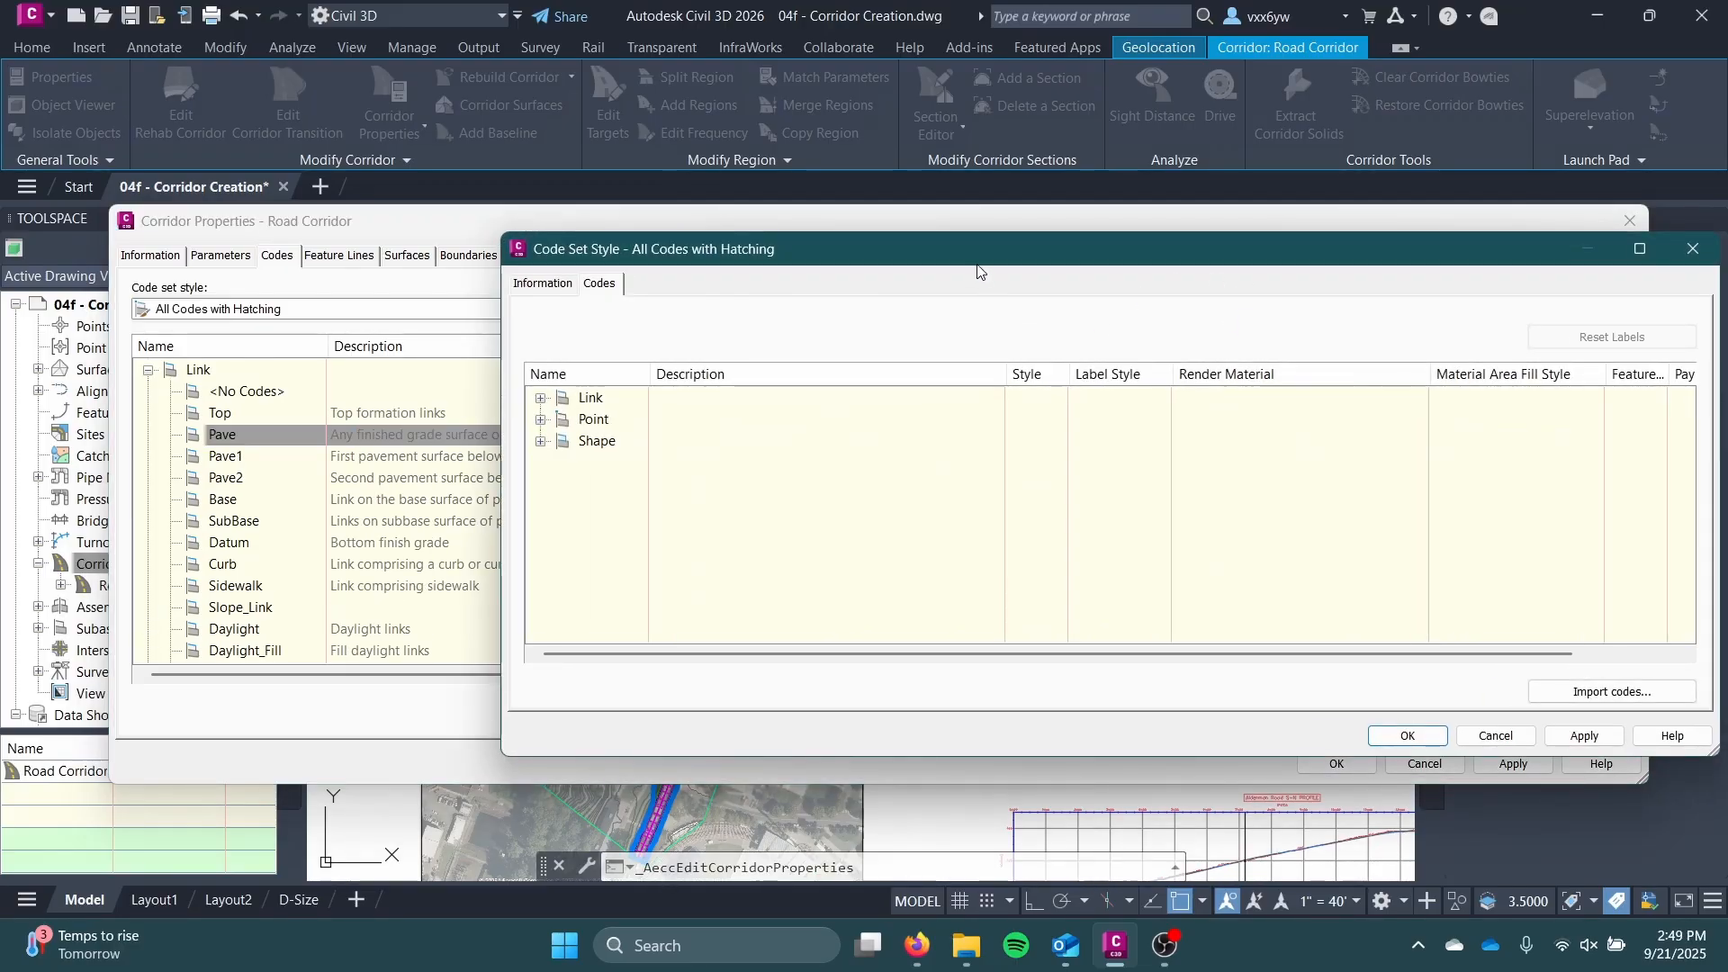
left_click_drag(979, 270, 686, 290)
left_click(247, 419)
scroll(473, 479, "down", 1)
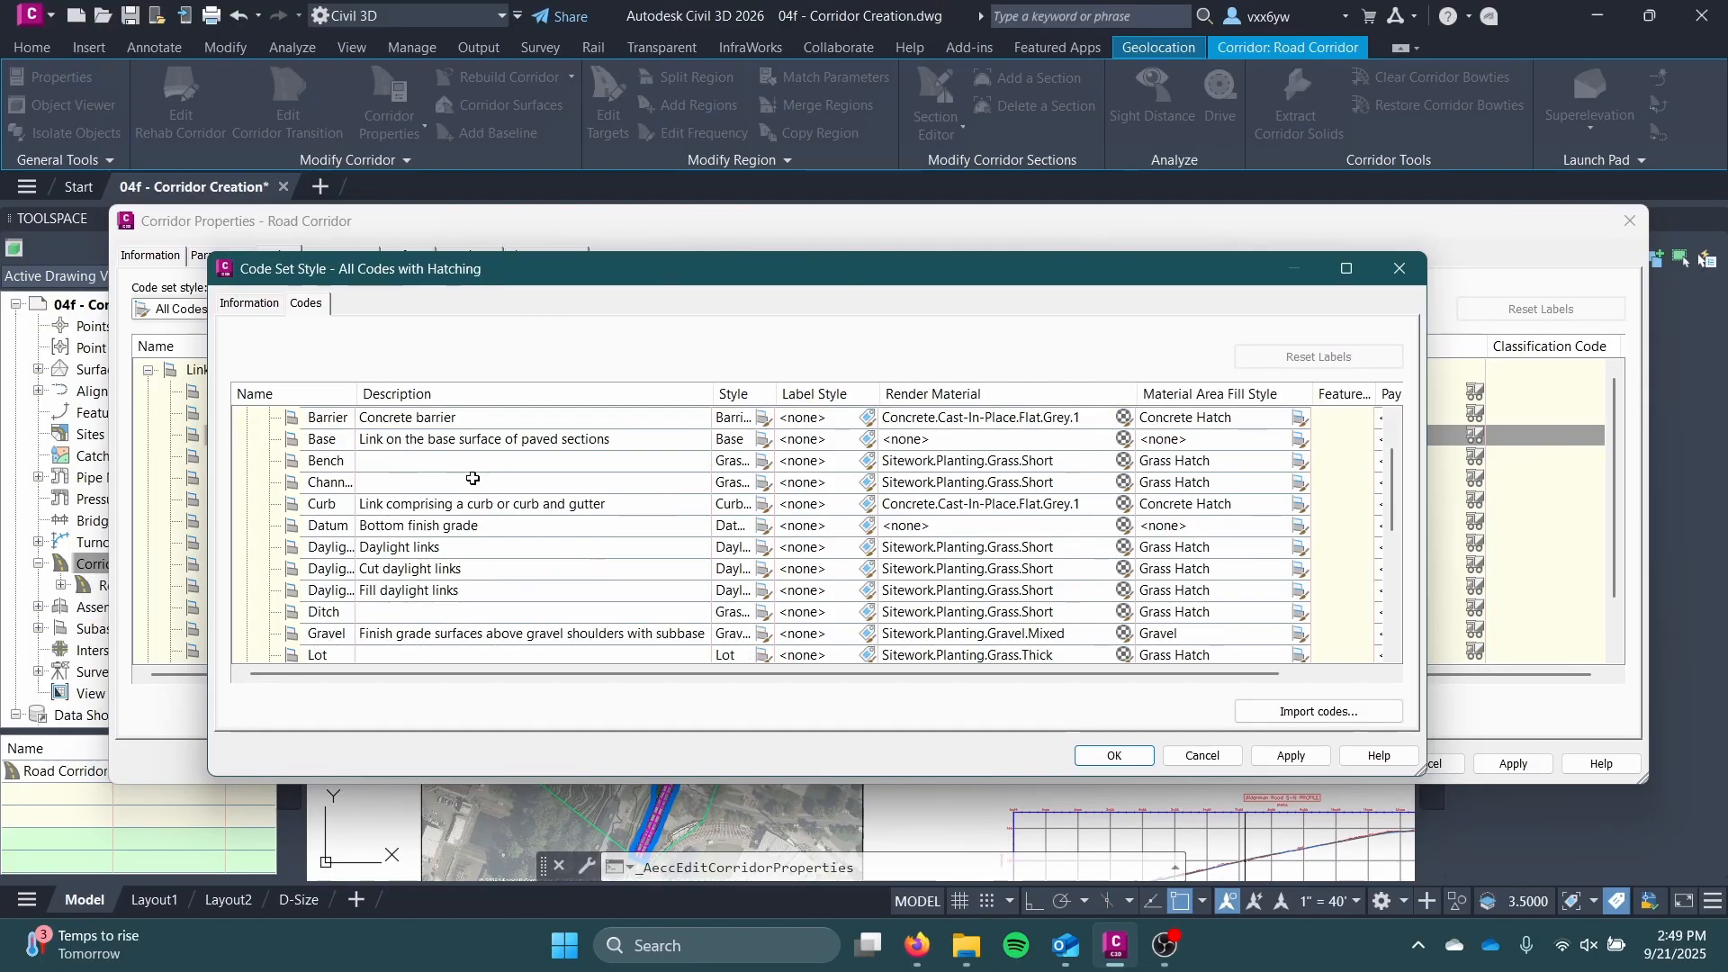
scroll(473, 479, "down", 3)
left_click(341, 530)
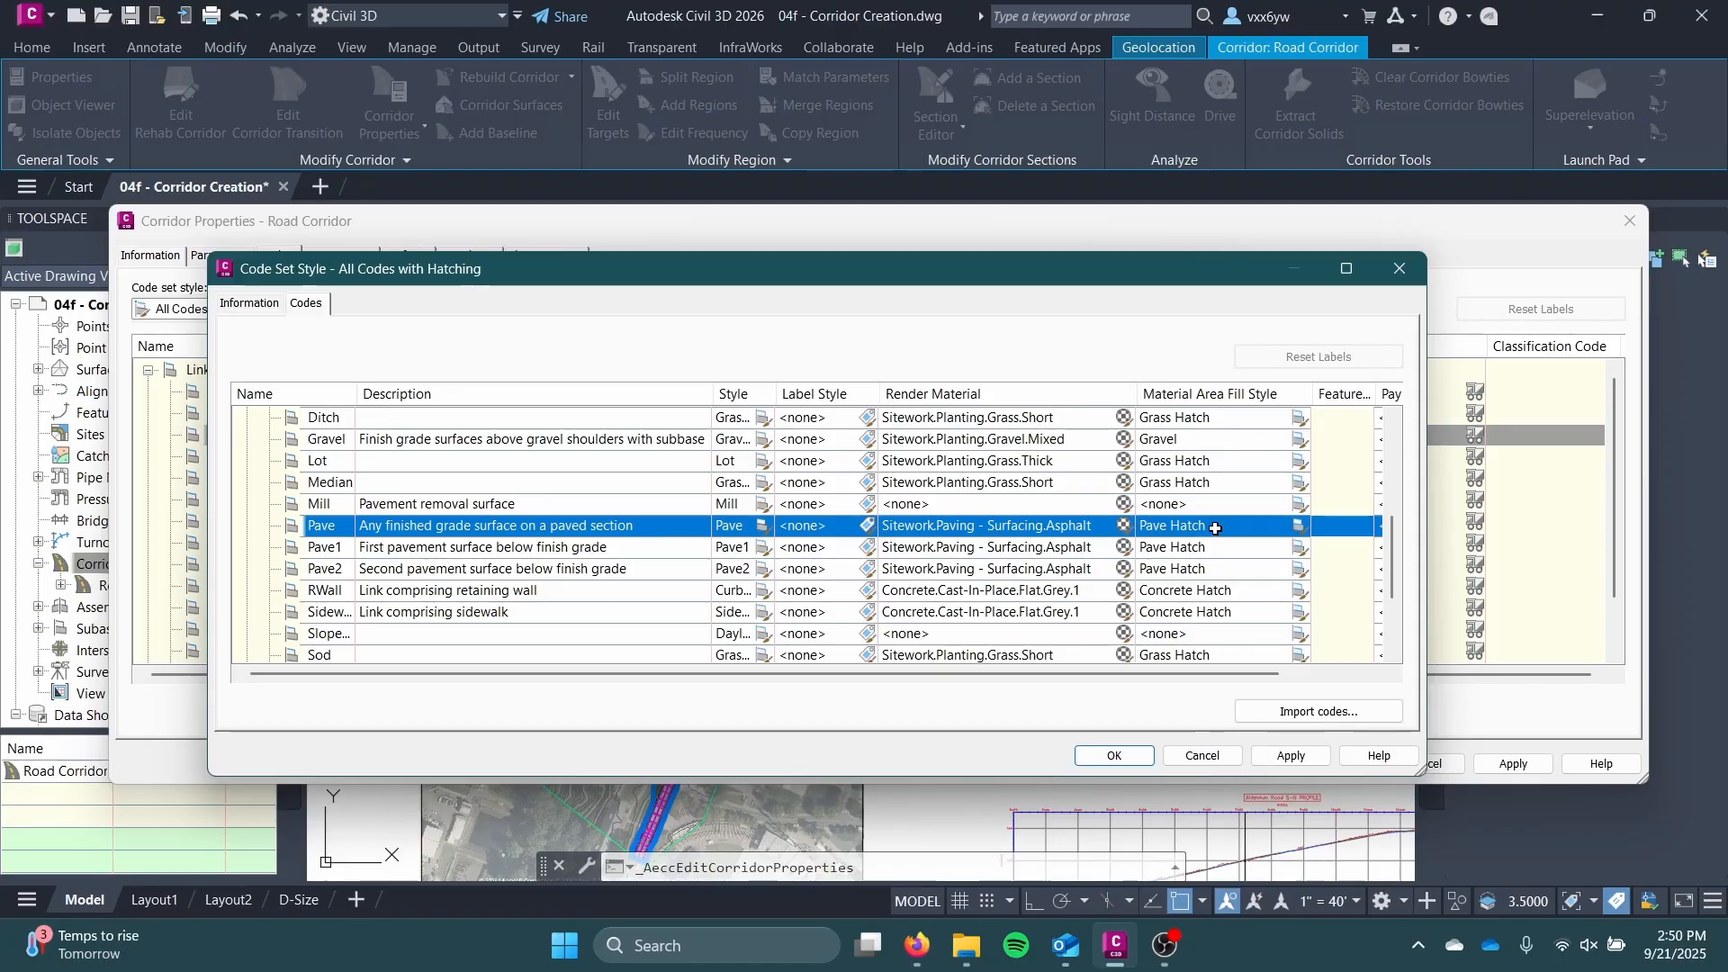
Step: Open the choice of shape style for the Pave link's material area fill, review the available styles and keep Pave Hatch selected
left_click(1298, 527)
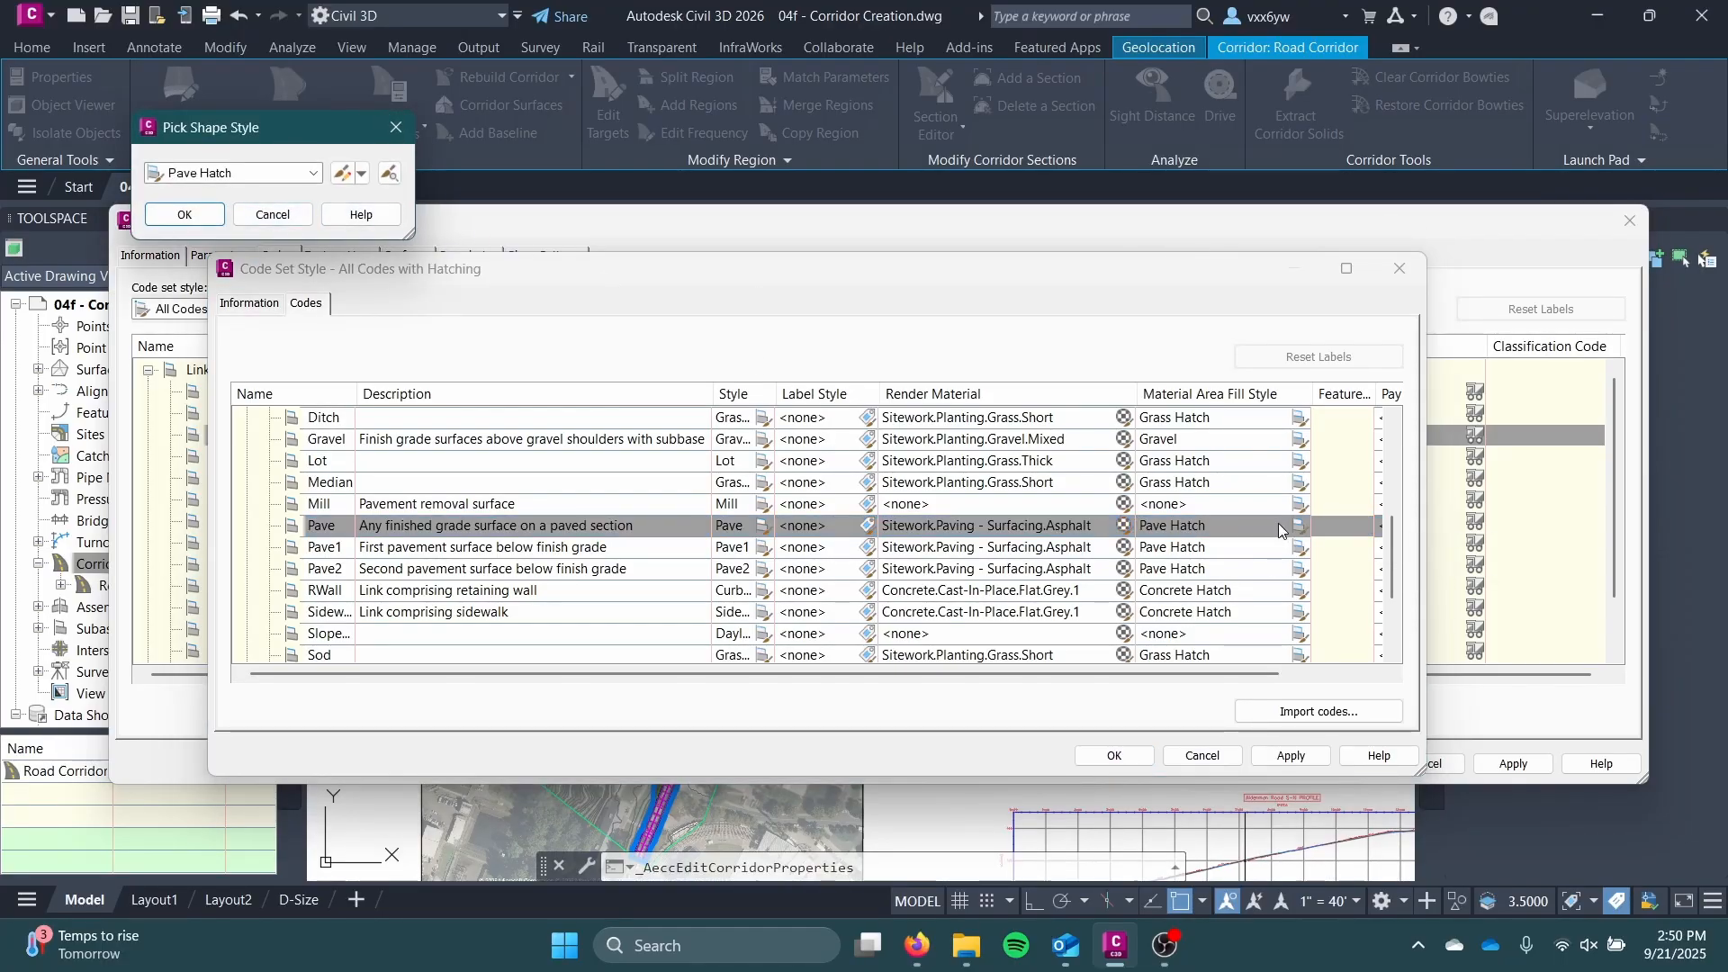
left_click_drag(247, 116, 1034, 447)
left_click(1103, 505)
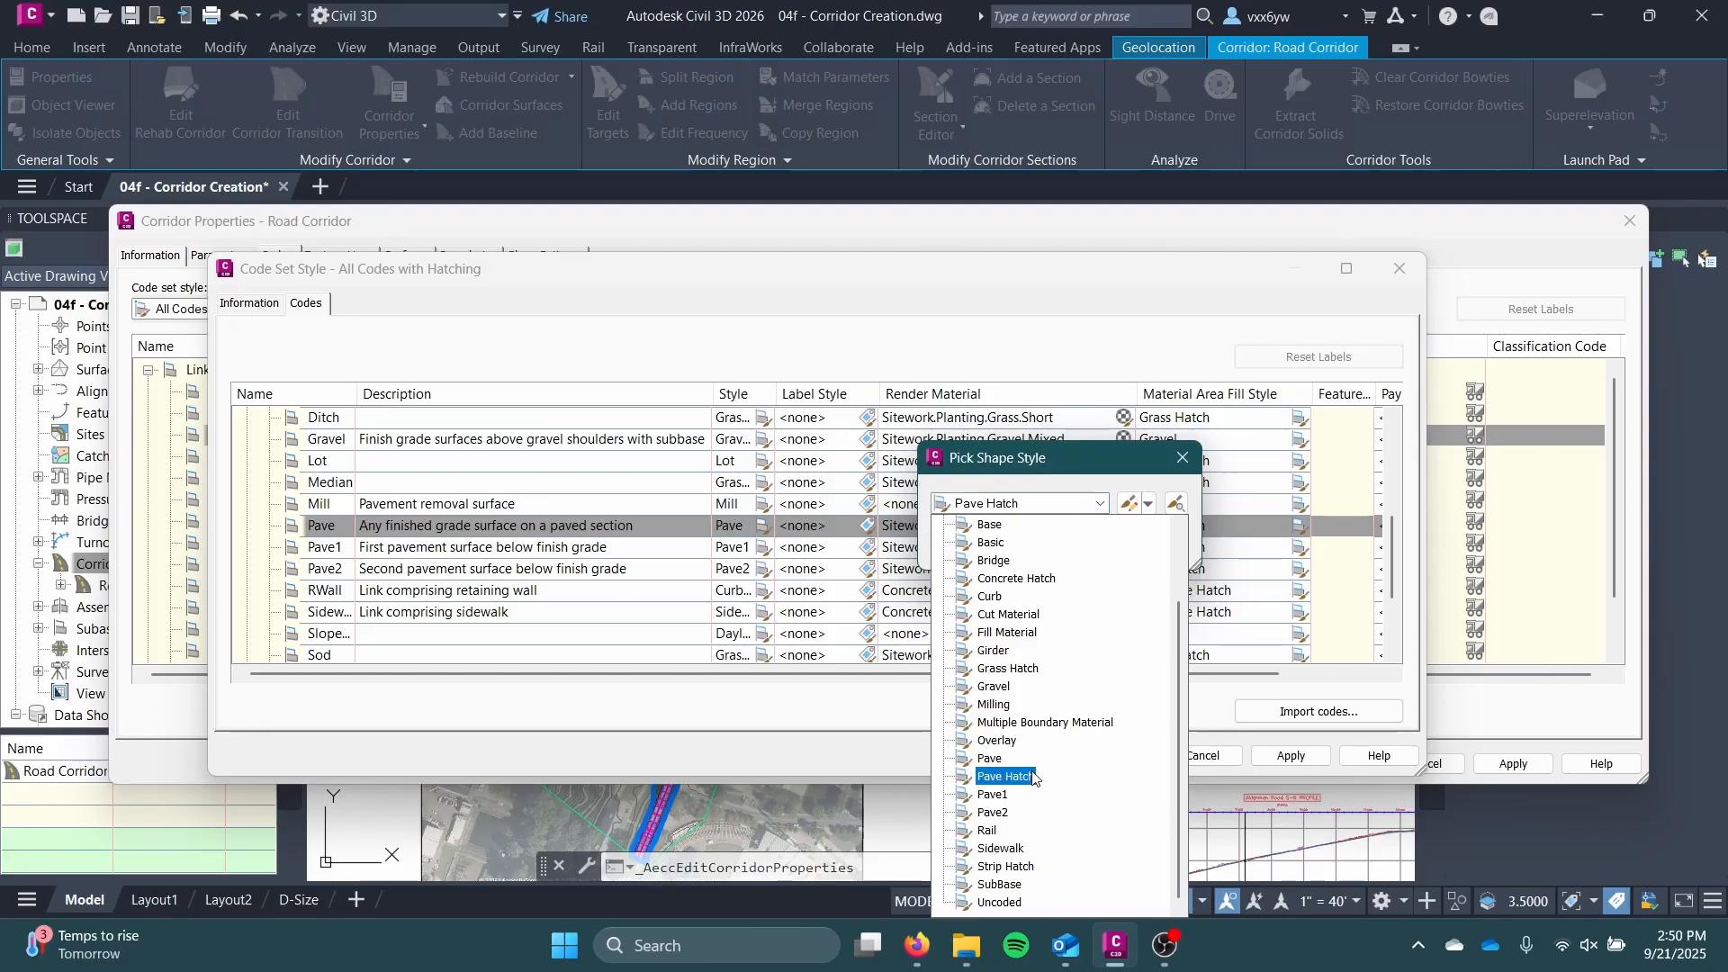
scroll(1035, 781, "up", 2)
key("Down")
key("Down")
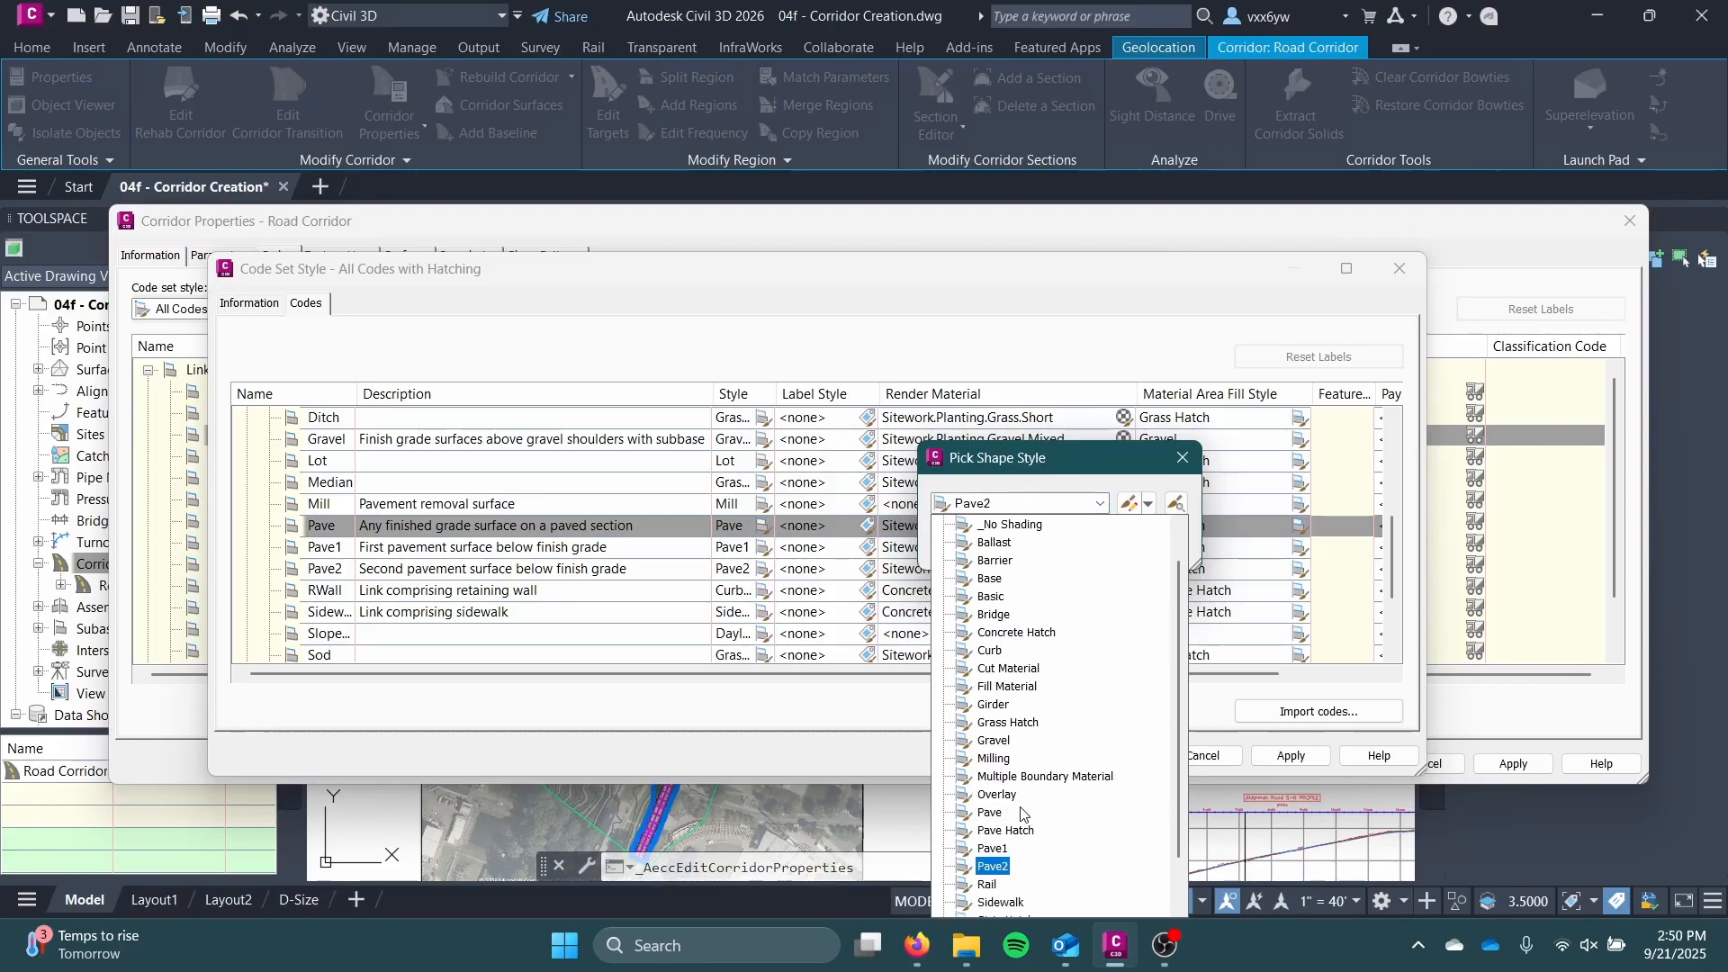
scroll(1013, 817, "up", 1)
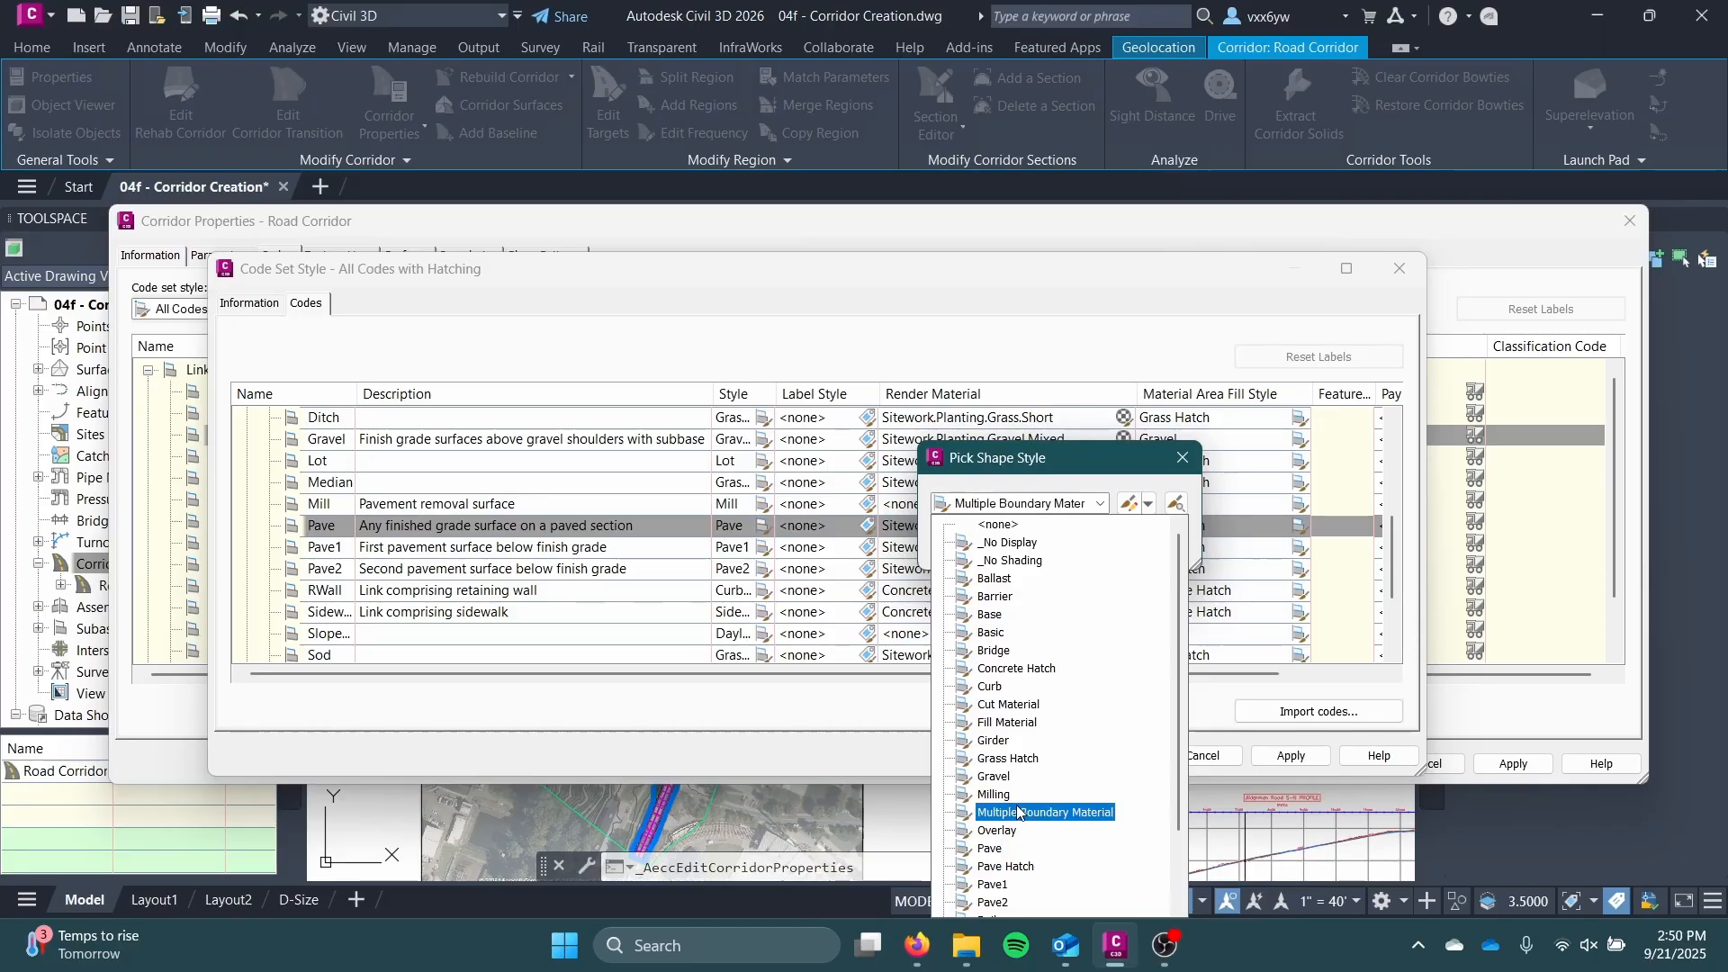
scroll(1000, 630, "down", 2)
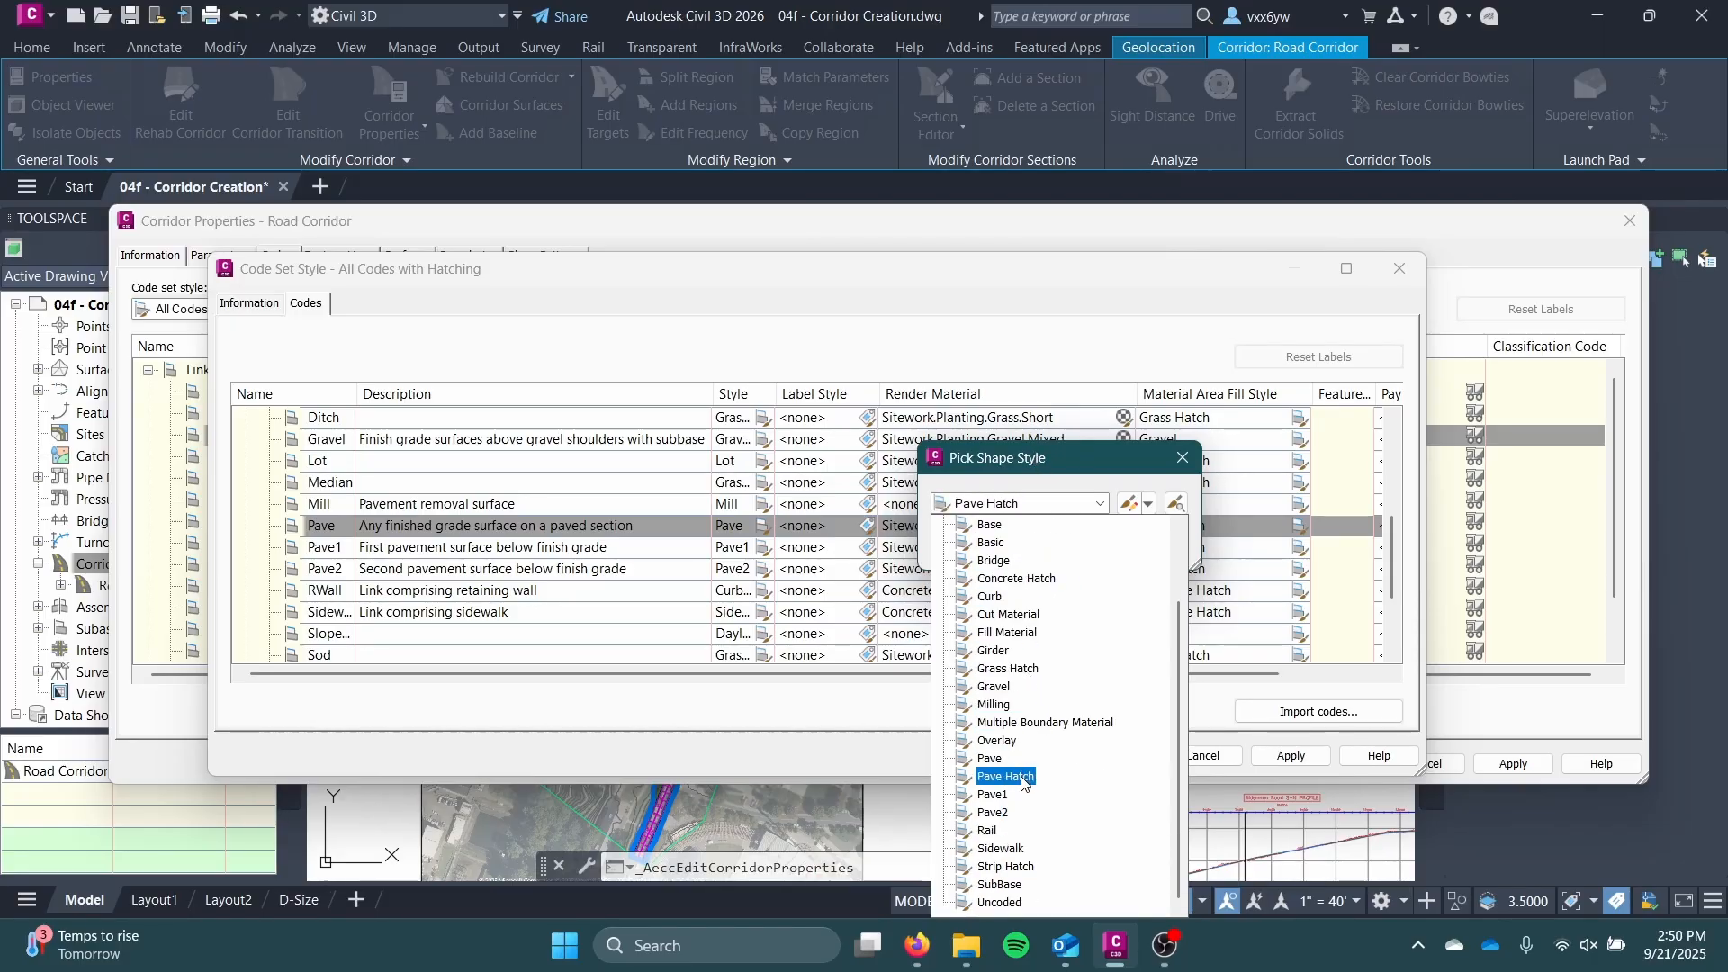
left_click(999, 767)
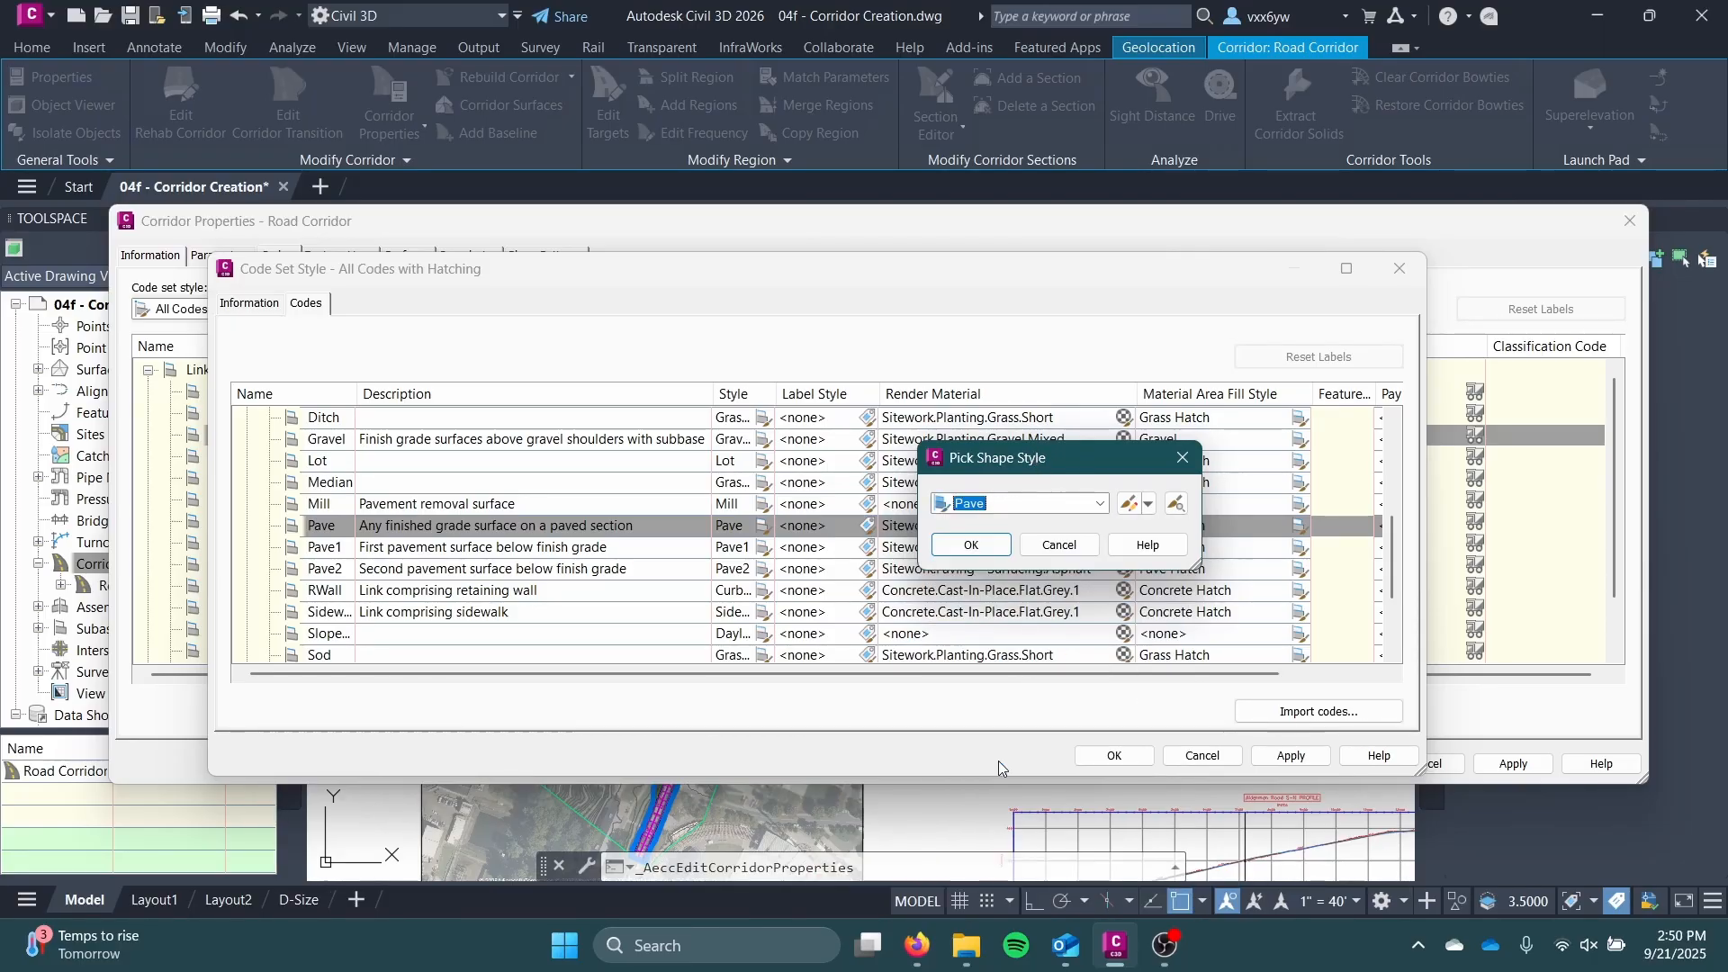
left_click(1005, 498)
left_click(1000, 779)
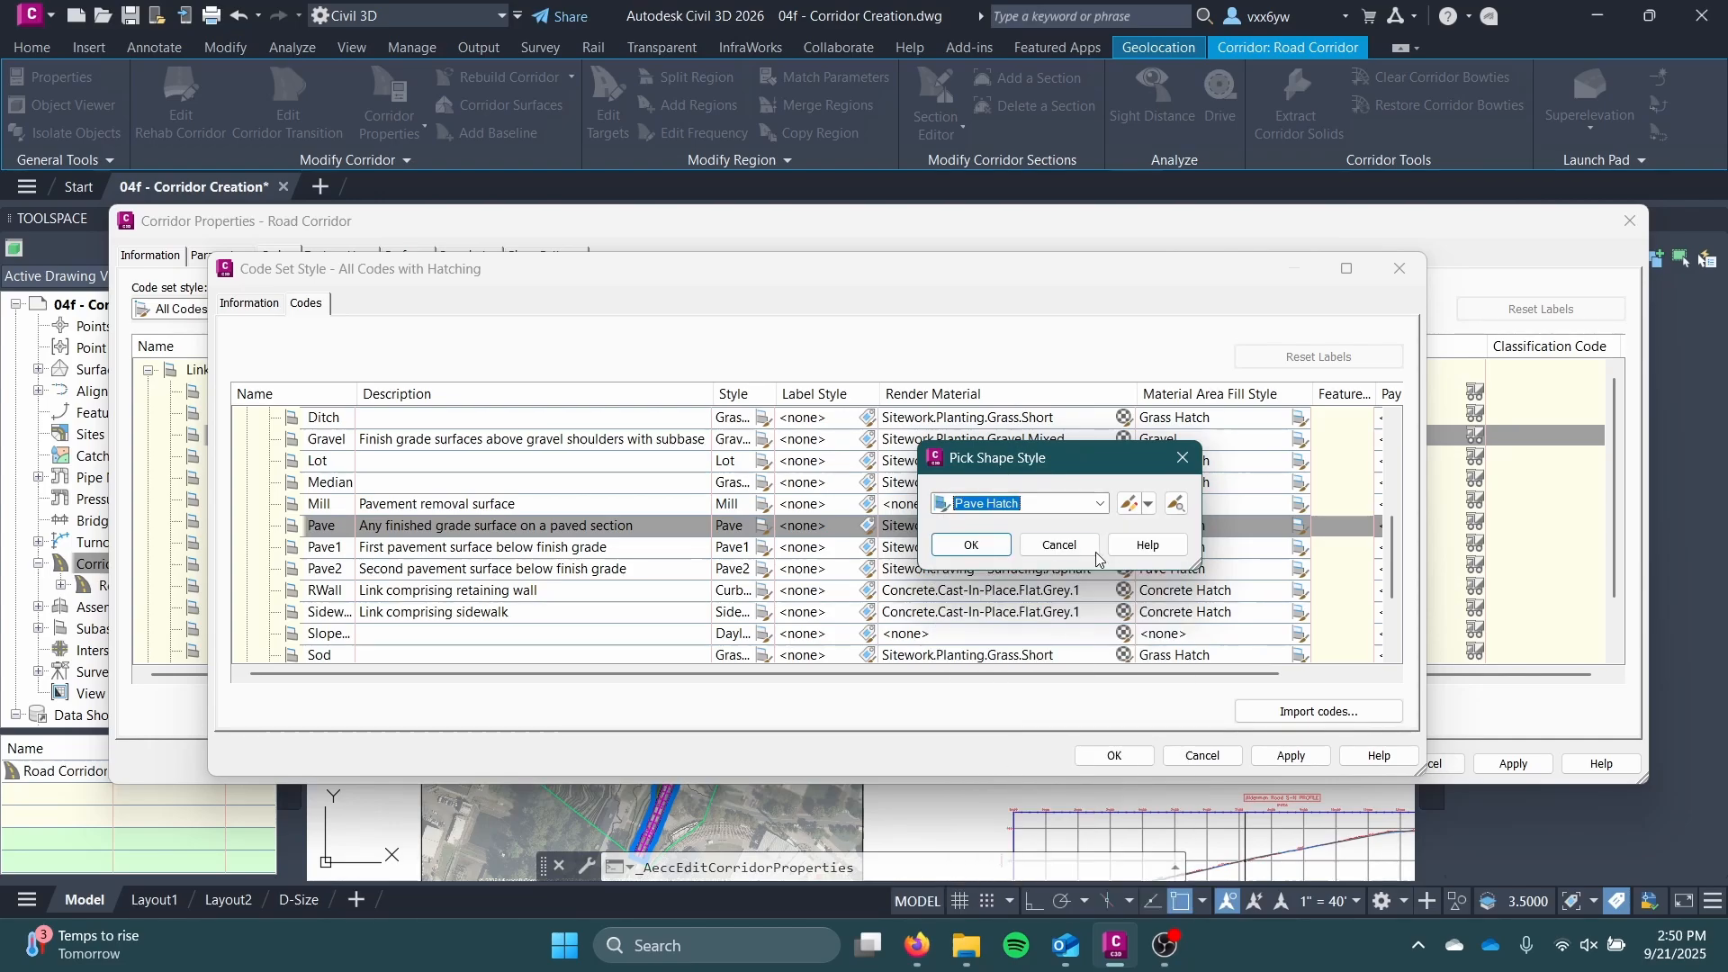
Step: Edit the Pave Hatch shape style so its Shape Area Fill uses the predefined SOLID hatch pattern, and apply the change
left_click(1136, 509)
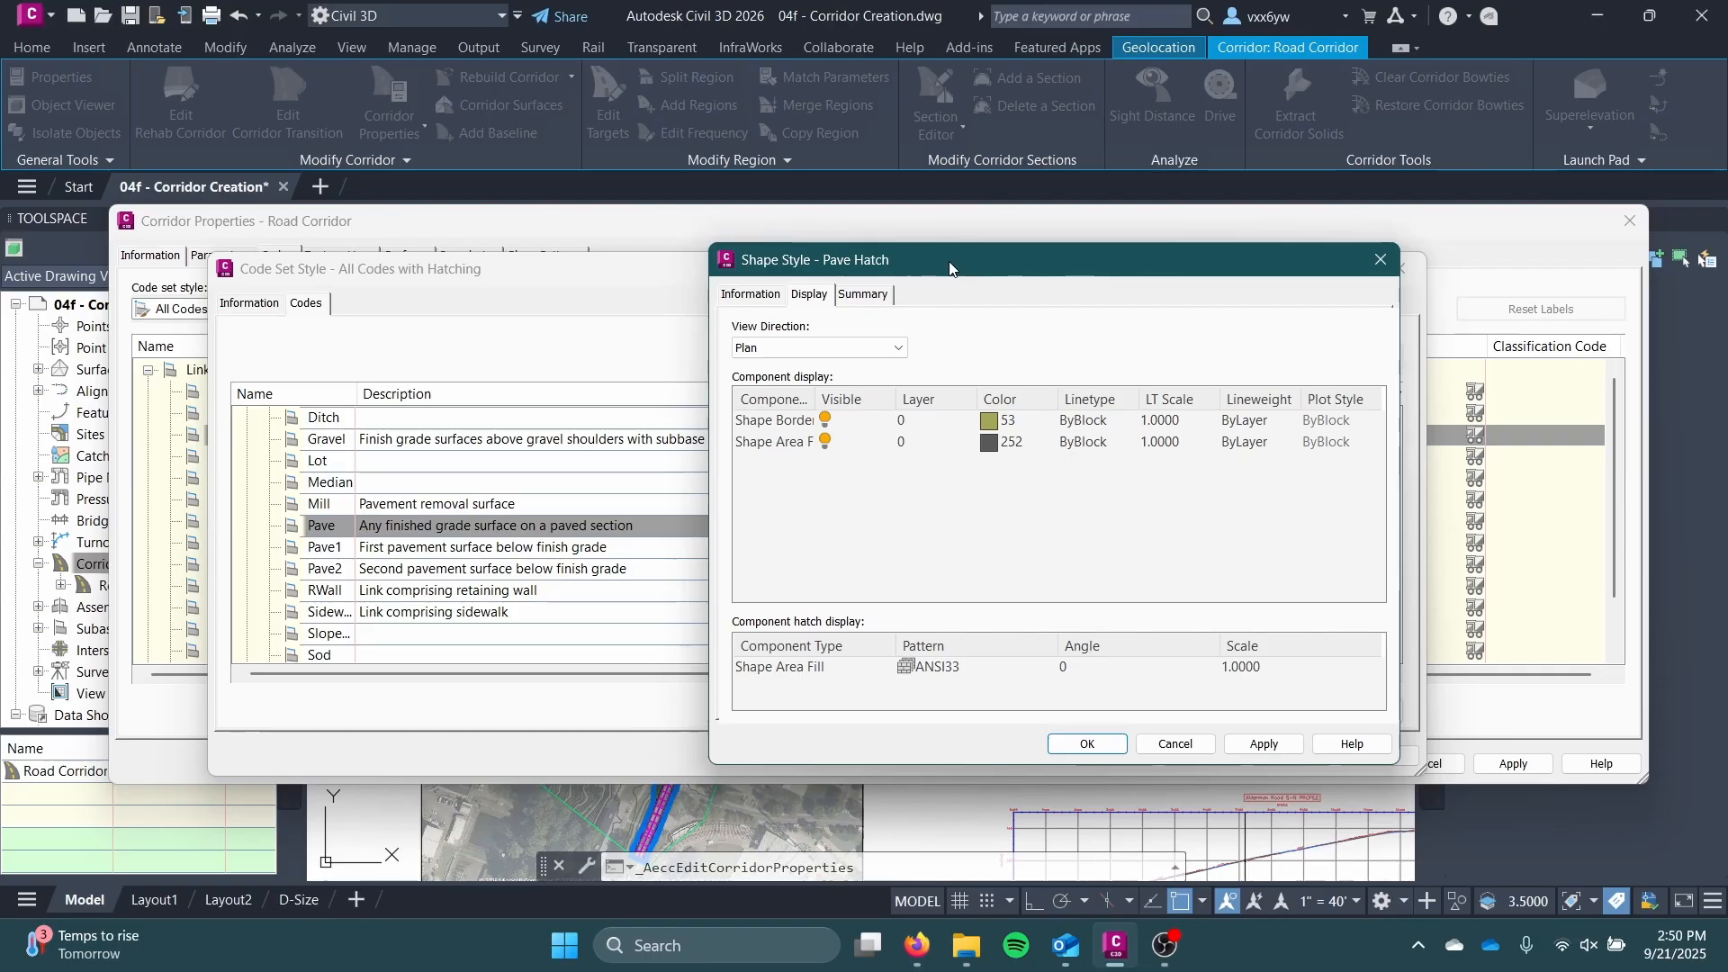
left_click_drag(949, 270, 831, 228)
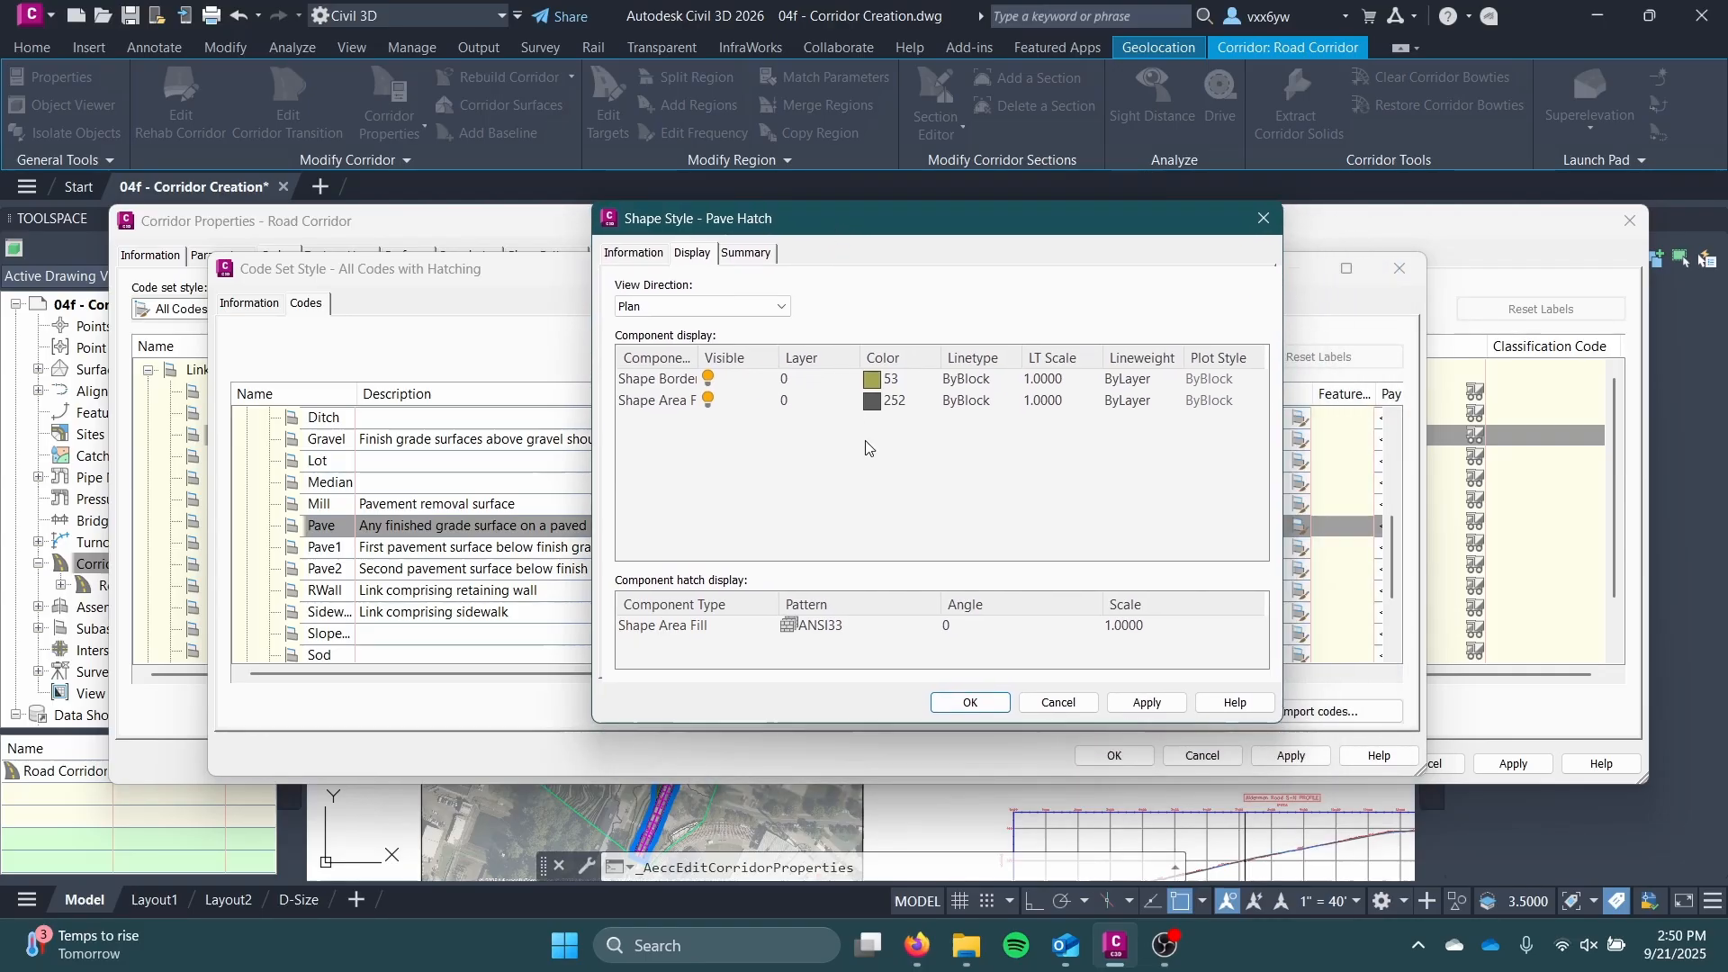
left_click(821, 630)
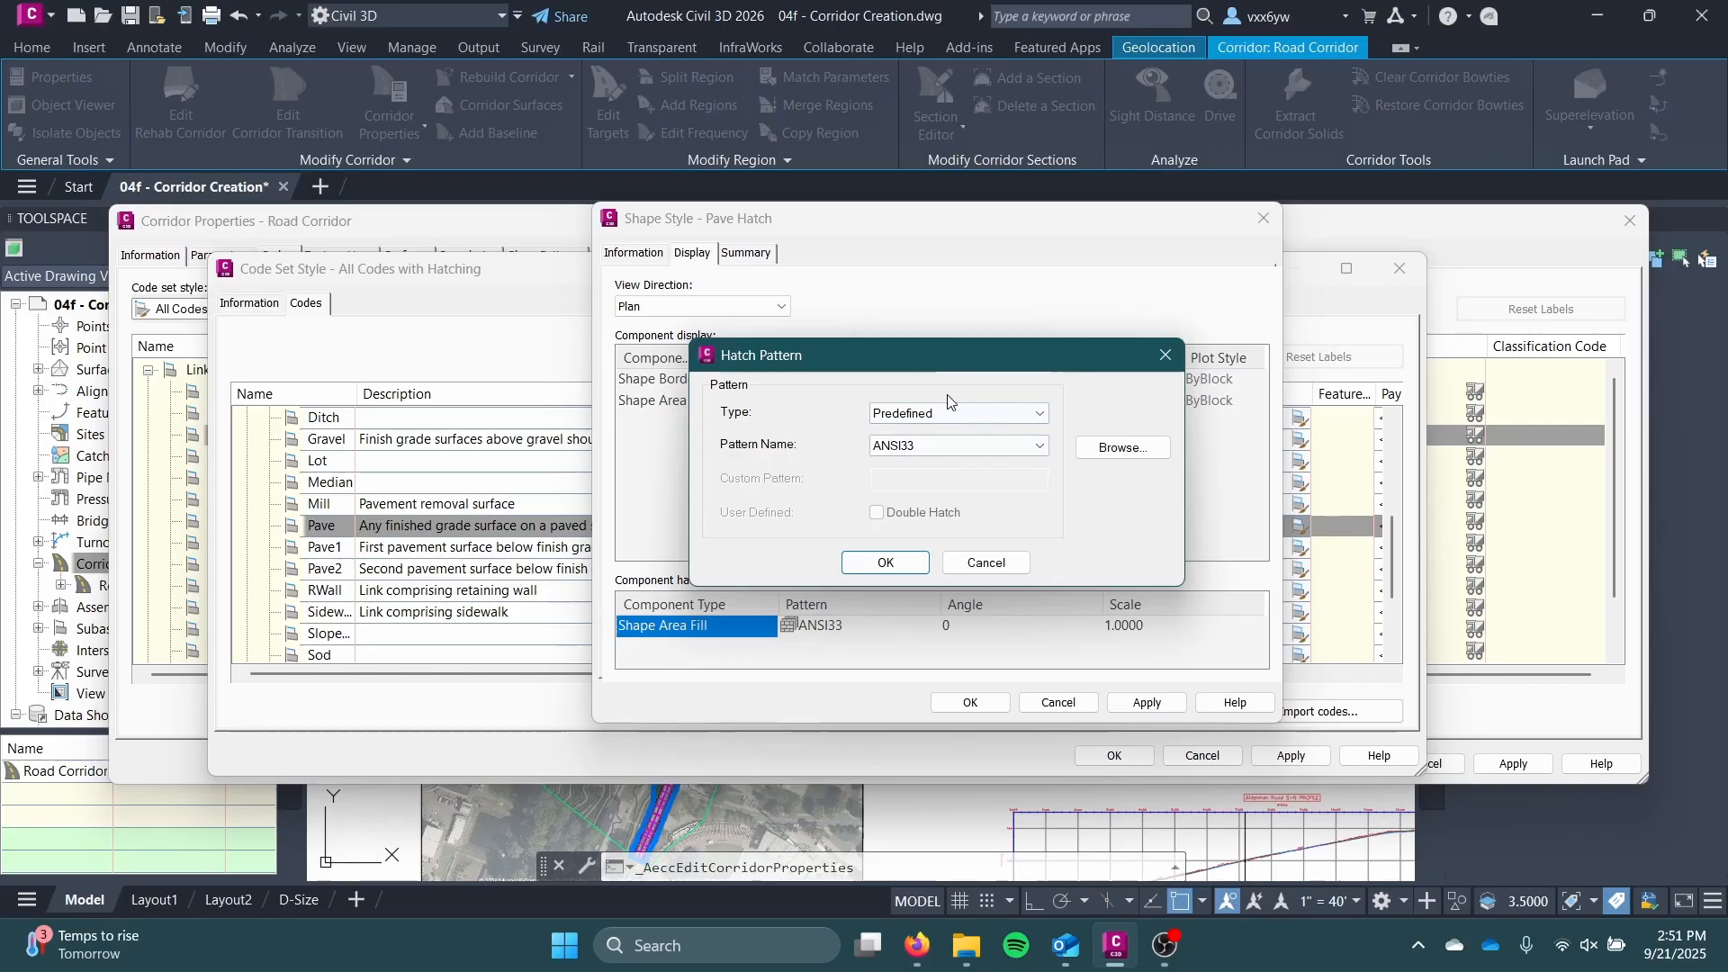
left_click(959, 446)
scroll(972, 694, "down", 12)
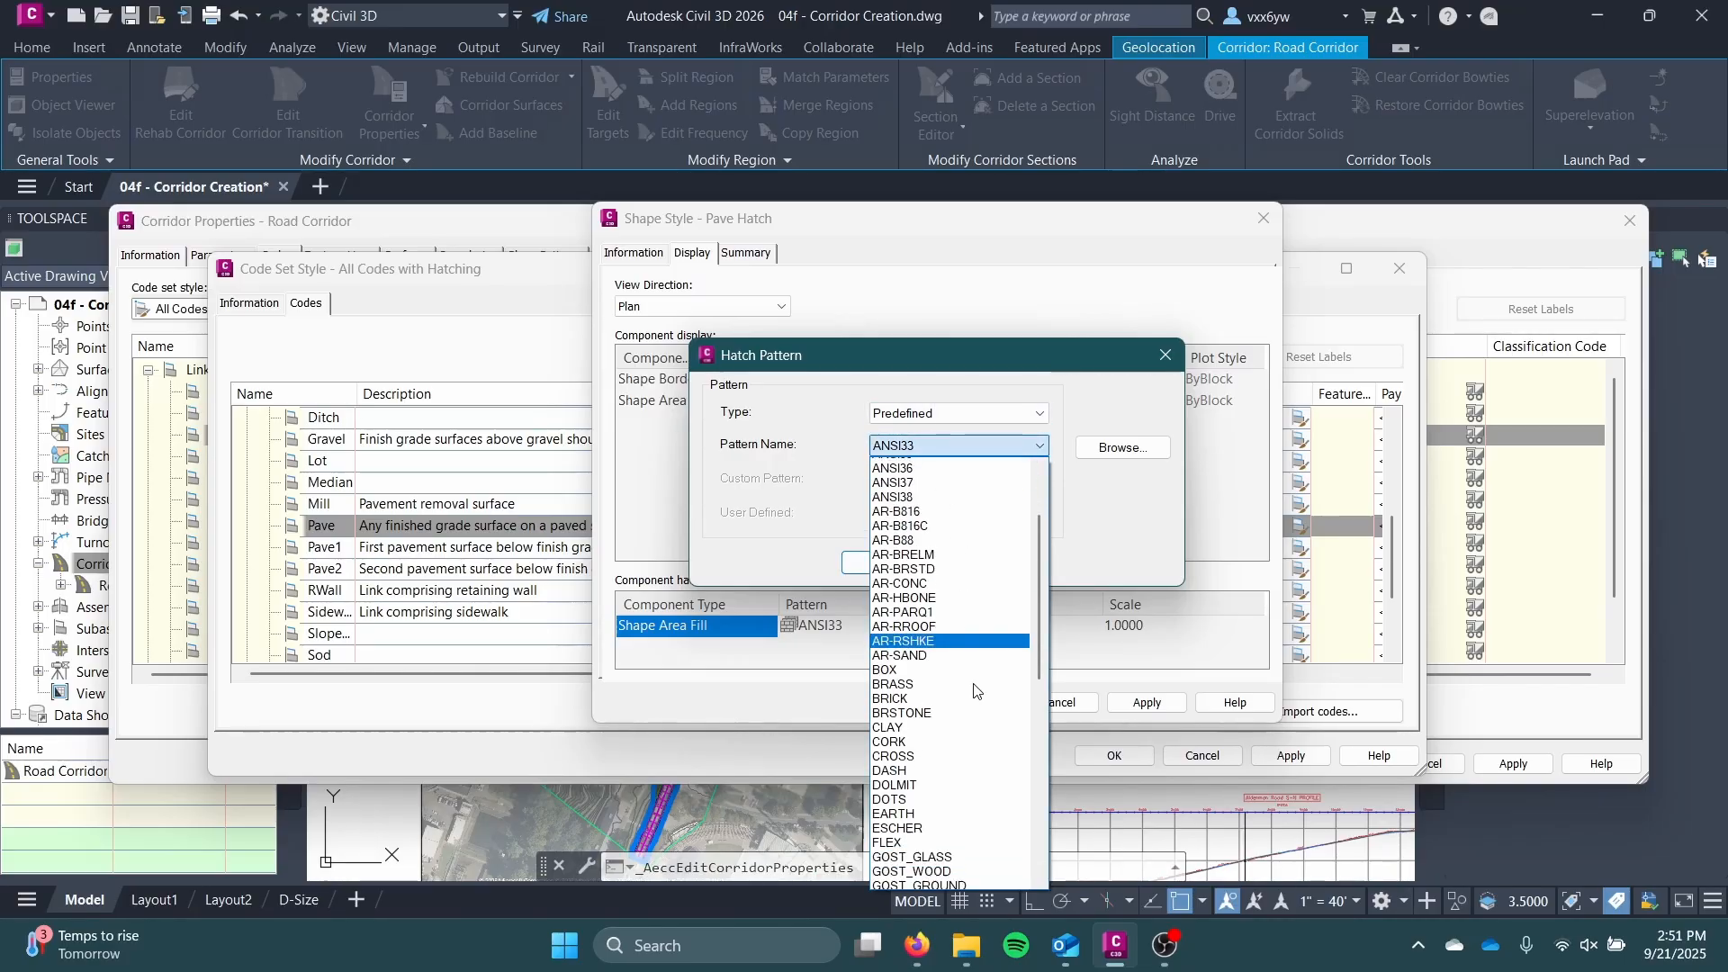
scroll(986, 657, "up", 6)
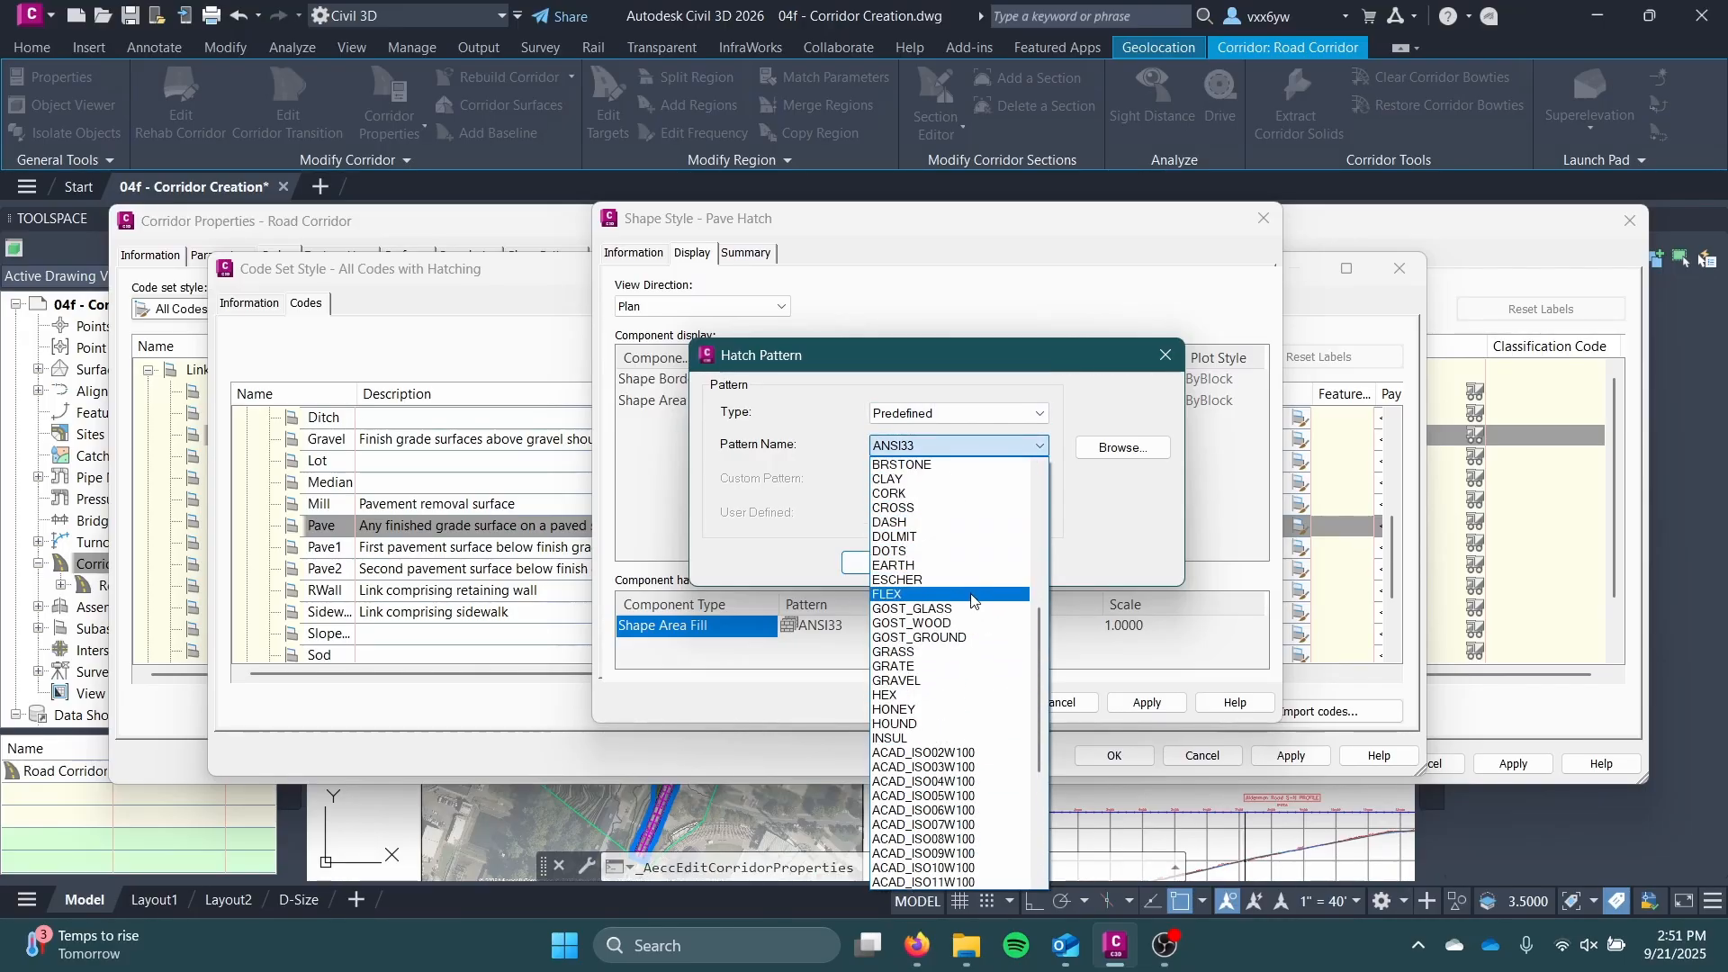
scroll(946, 648, "down", 6)
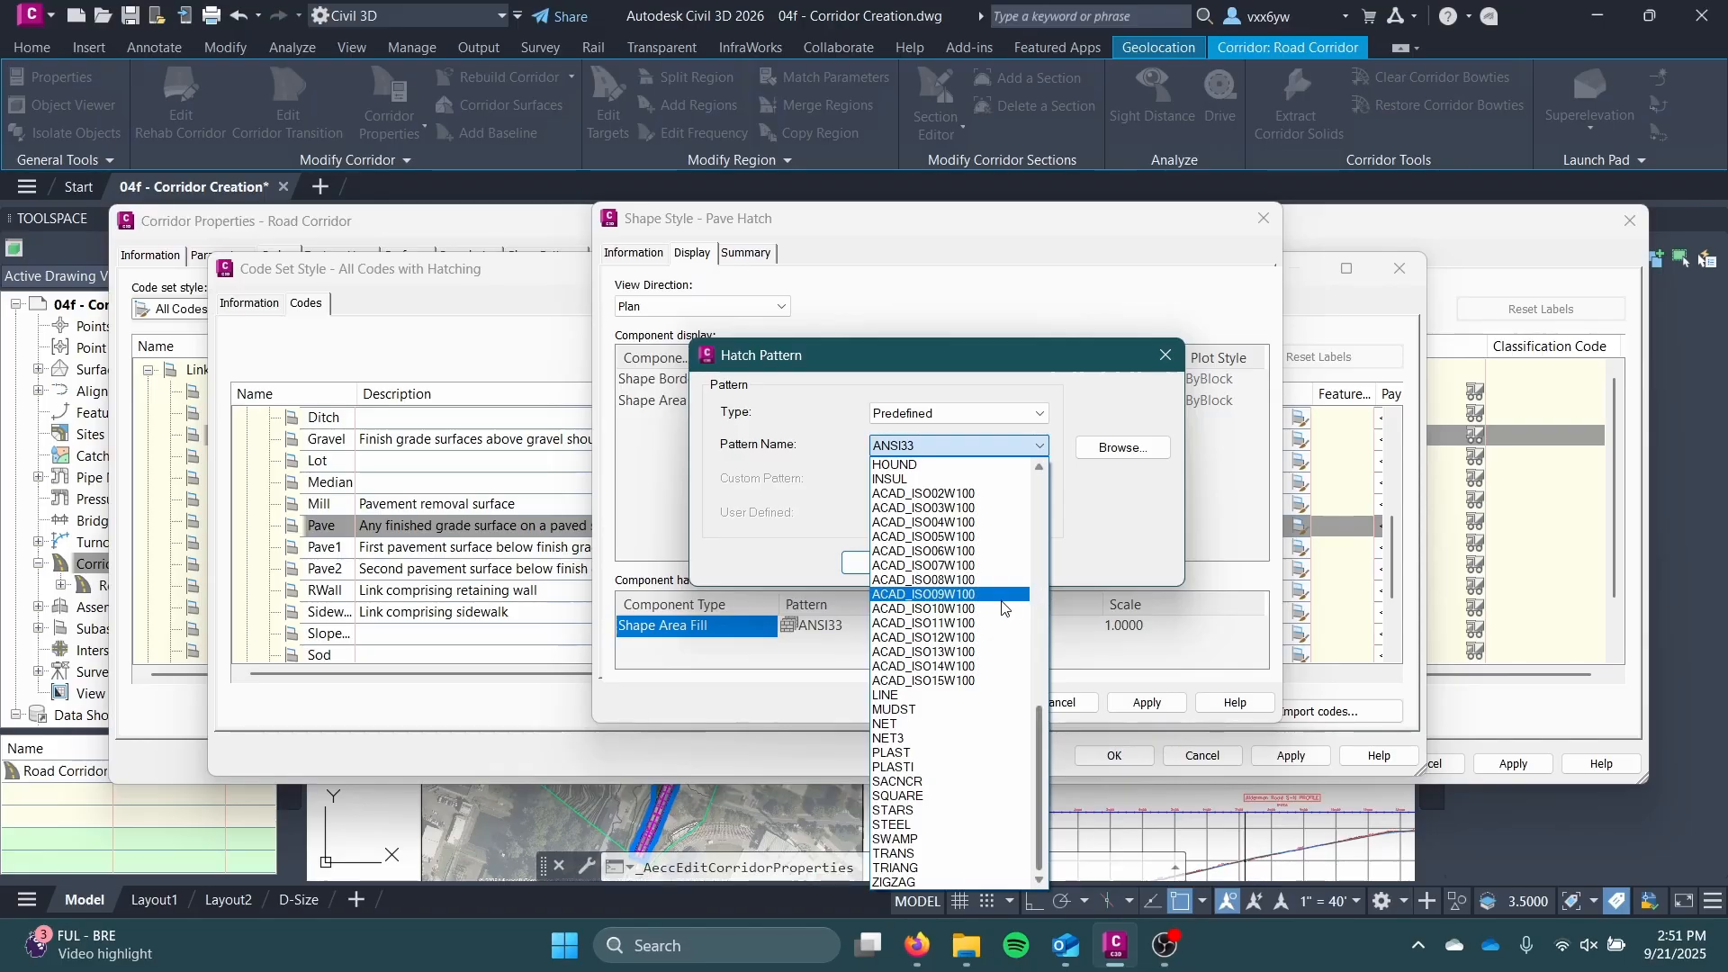
scroll(1017, 609, "up", 12)
scroll(1002, 608, "up", 2)
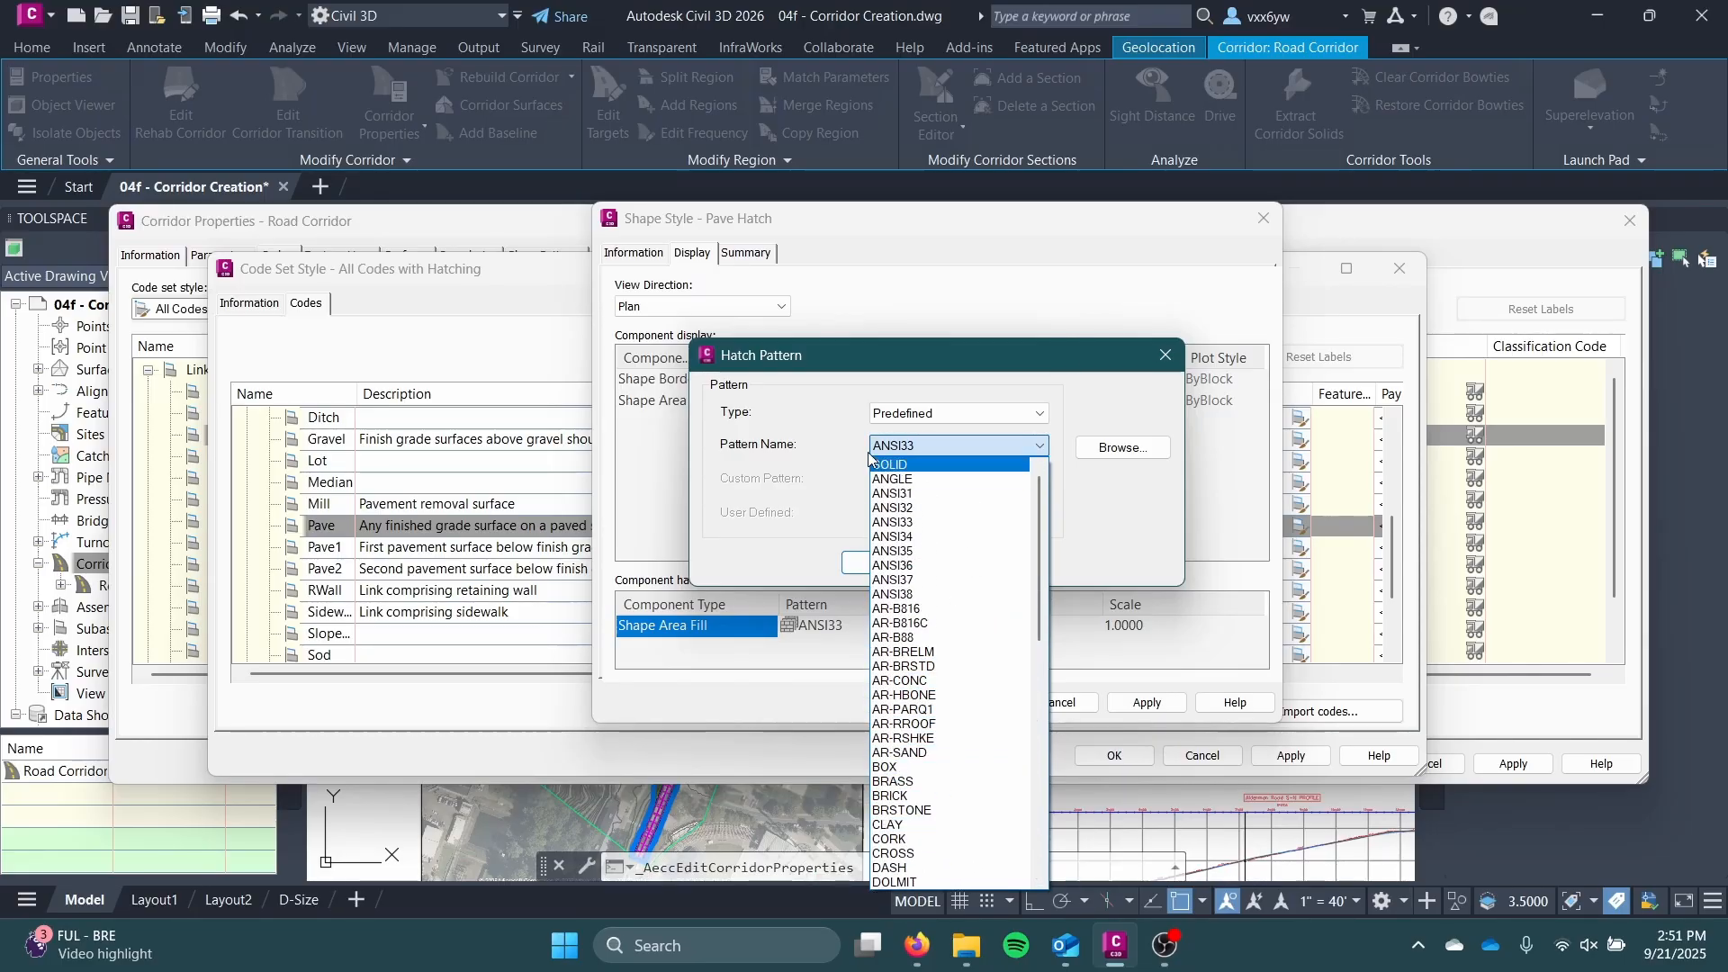
left_click(894, 466)
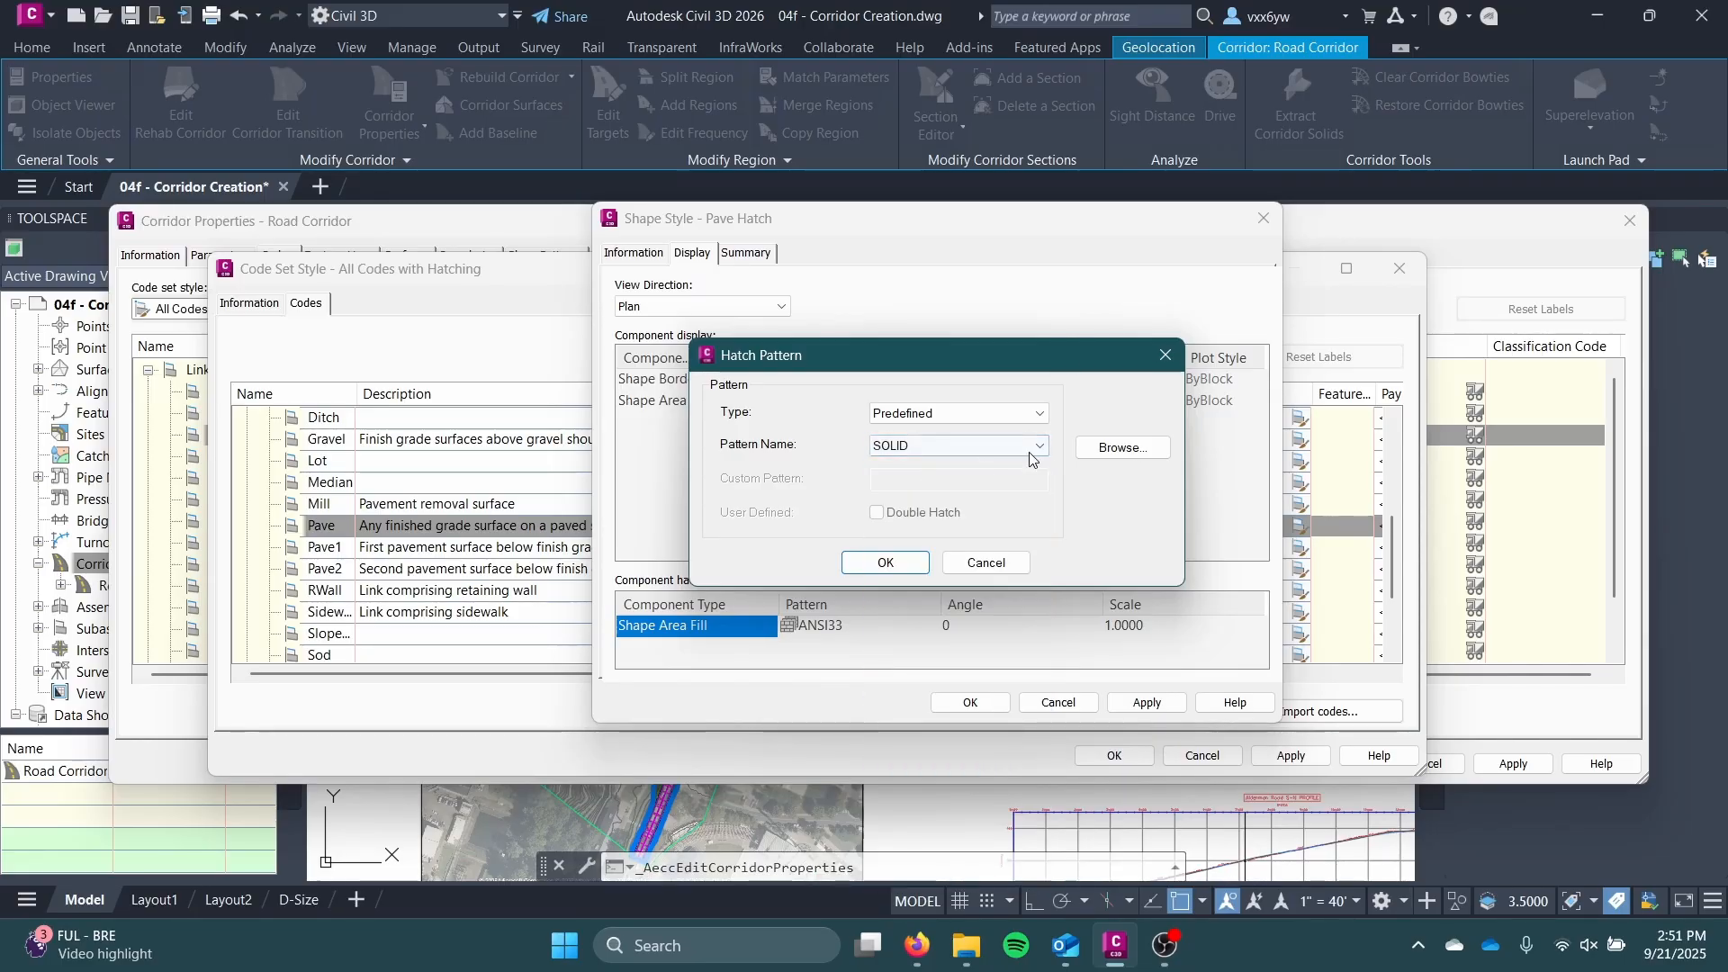
left_click(884, 561)
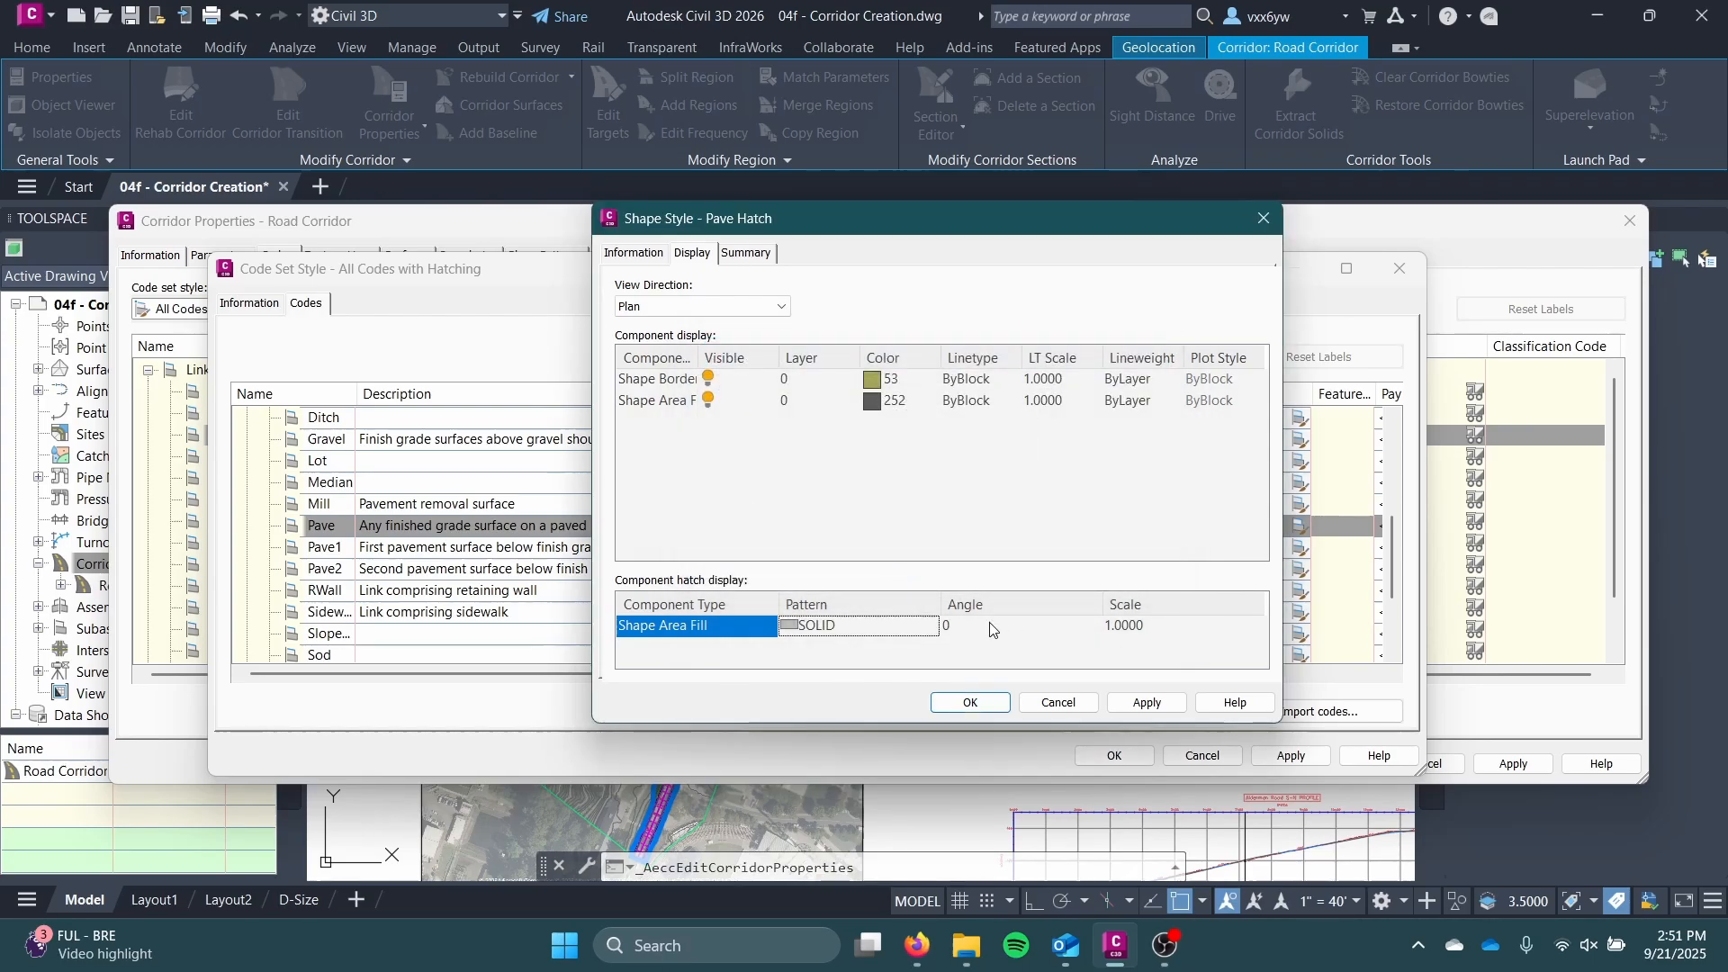
left_click(1148, 704)
left_click(971, 703)
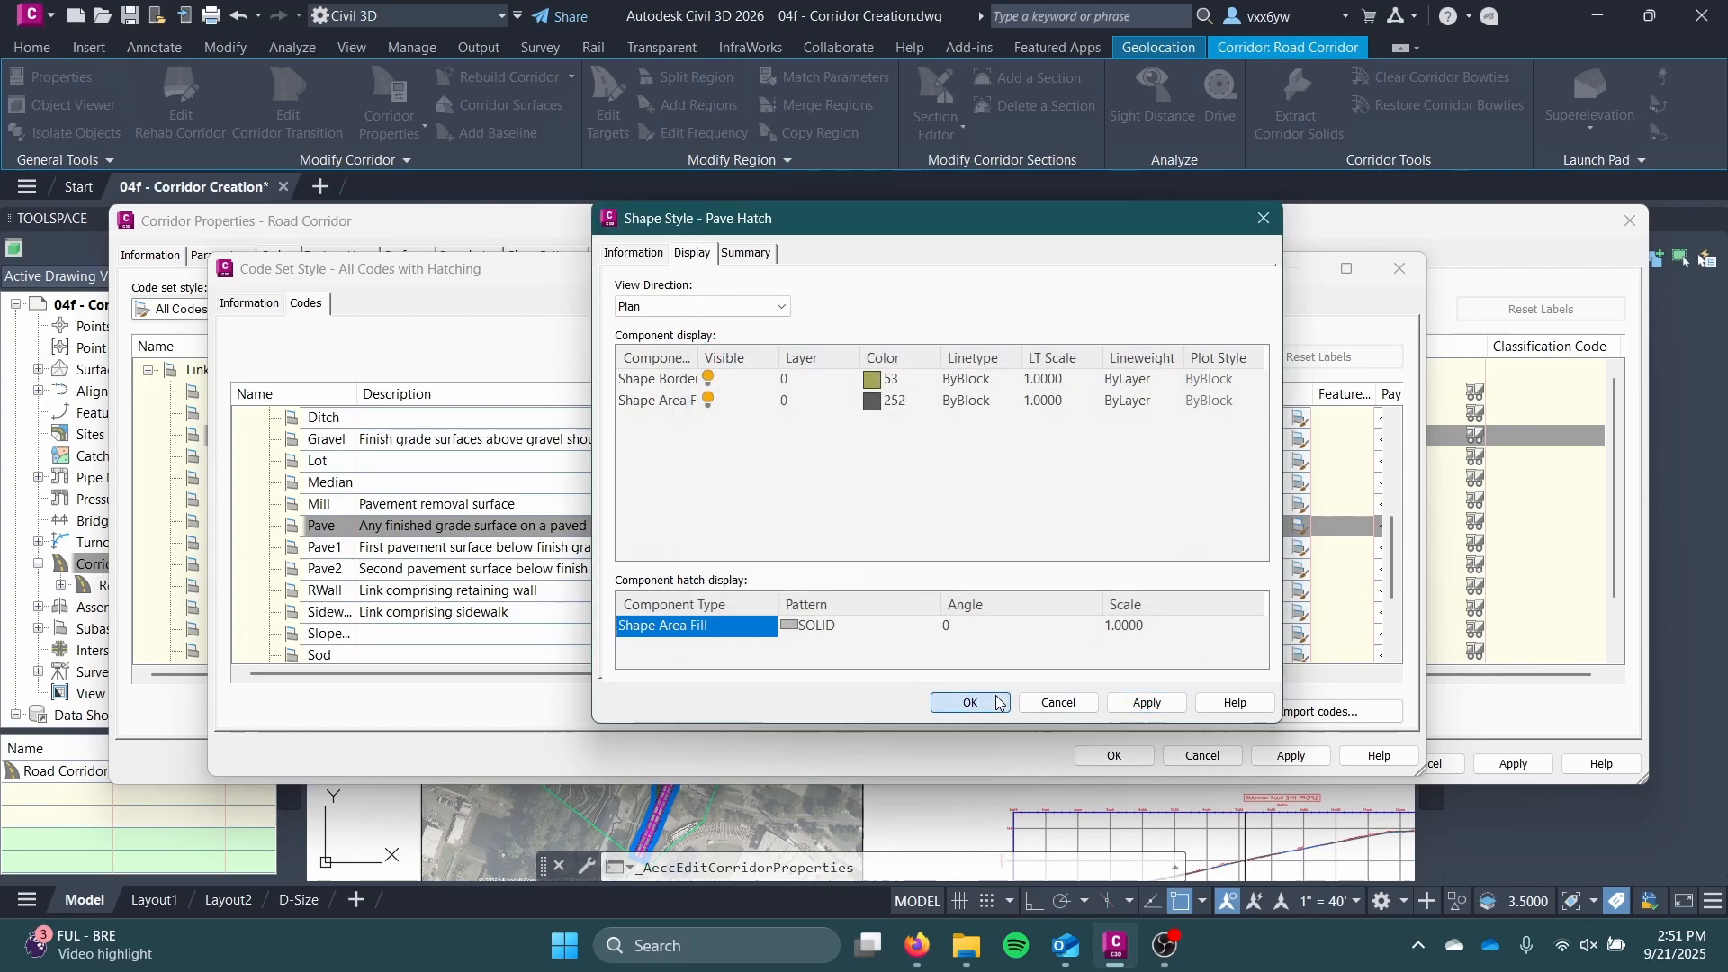
Step: Apply and close the shape style choice, the All Codes with Hatching code set style and the Road Corridor properties, and deselect the corridor
left_click(971, 545)
left_click(1292, 756)
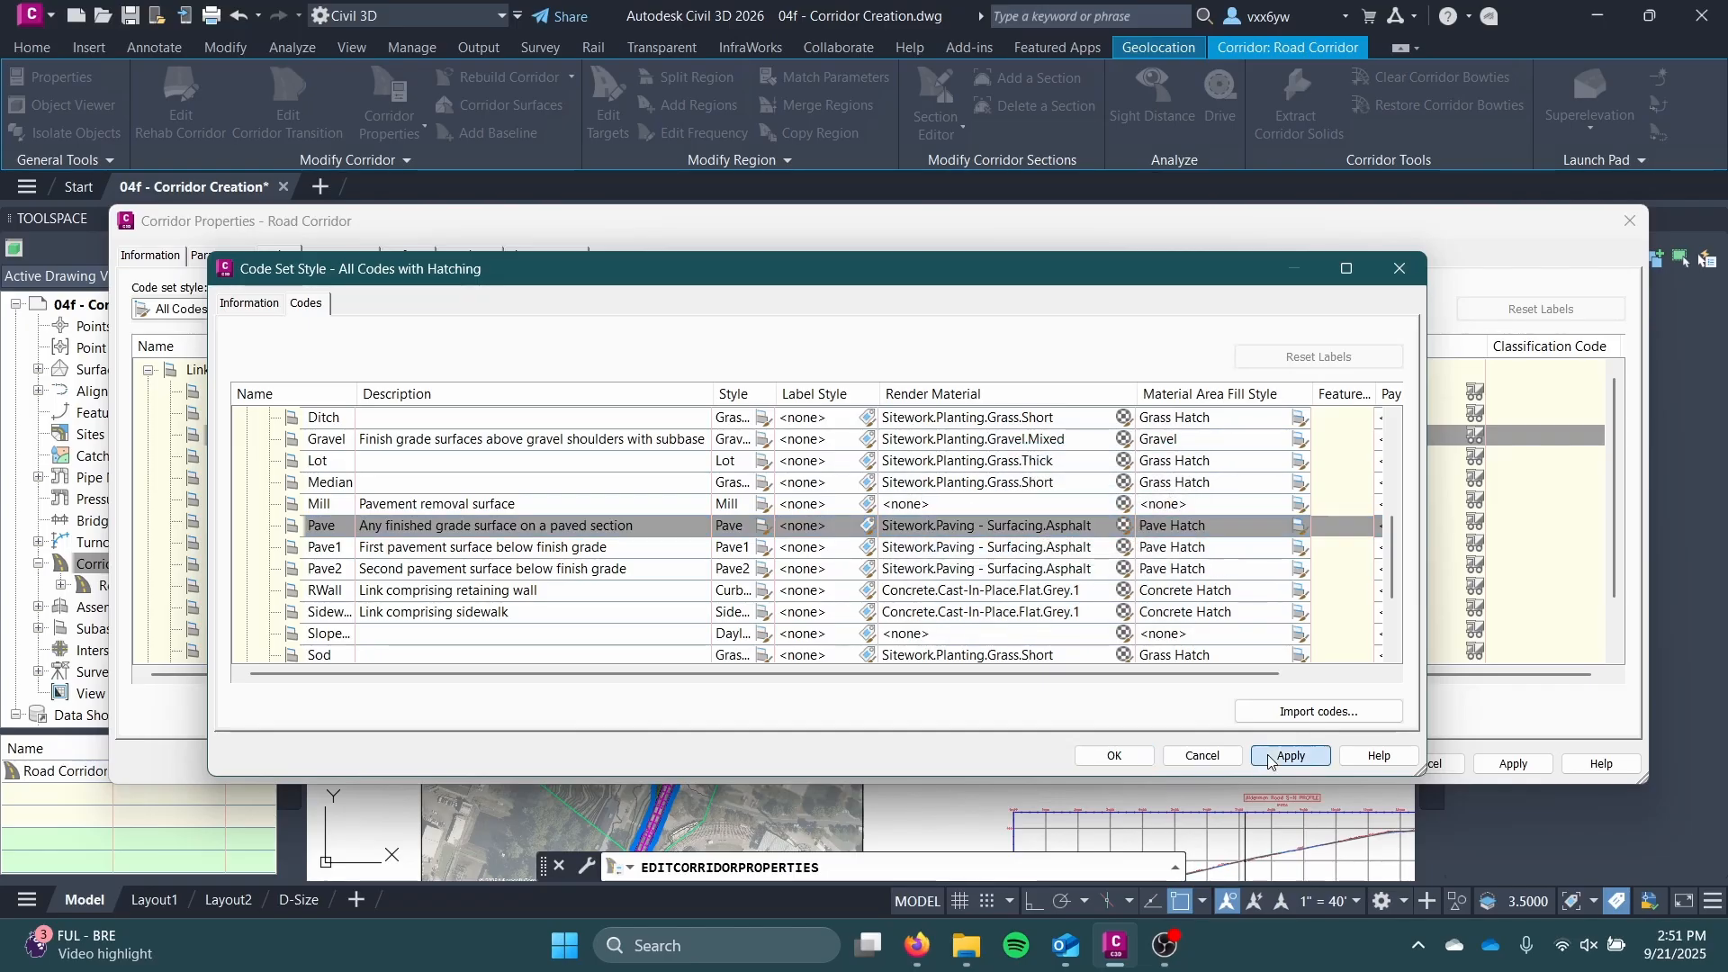
left_click(1114, 756)
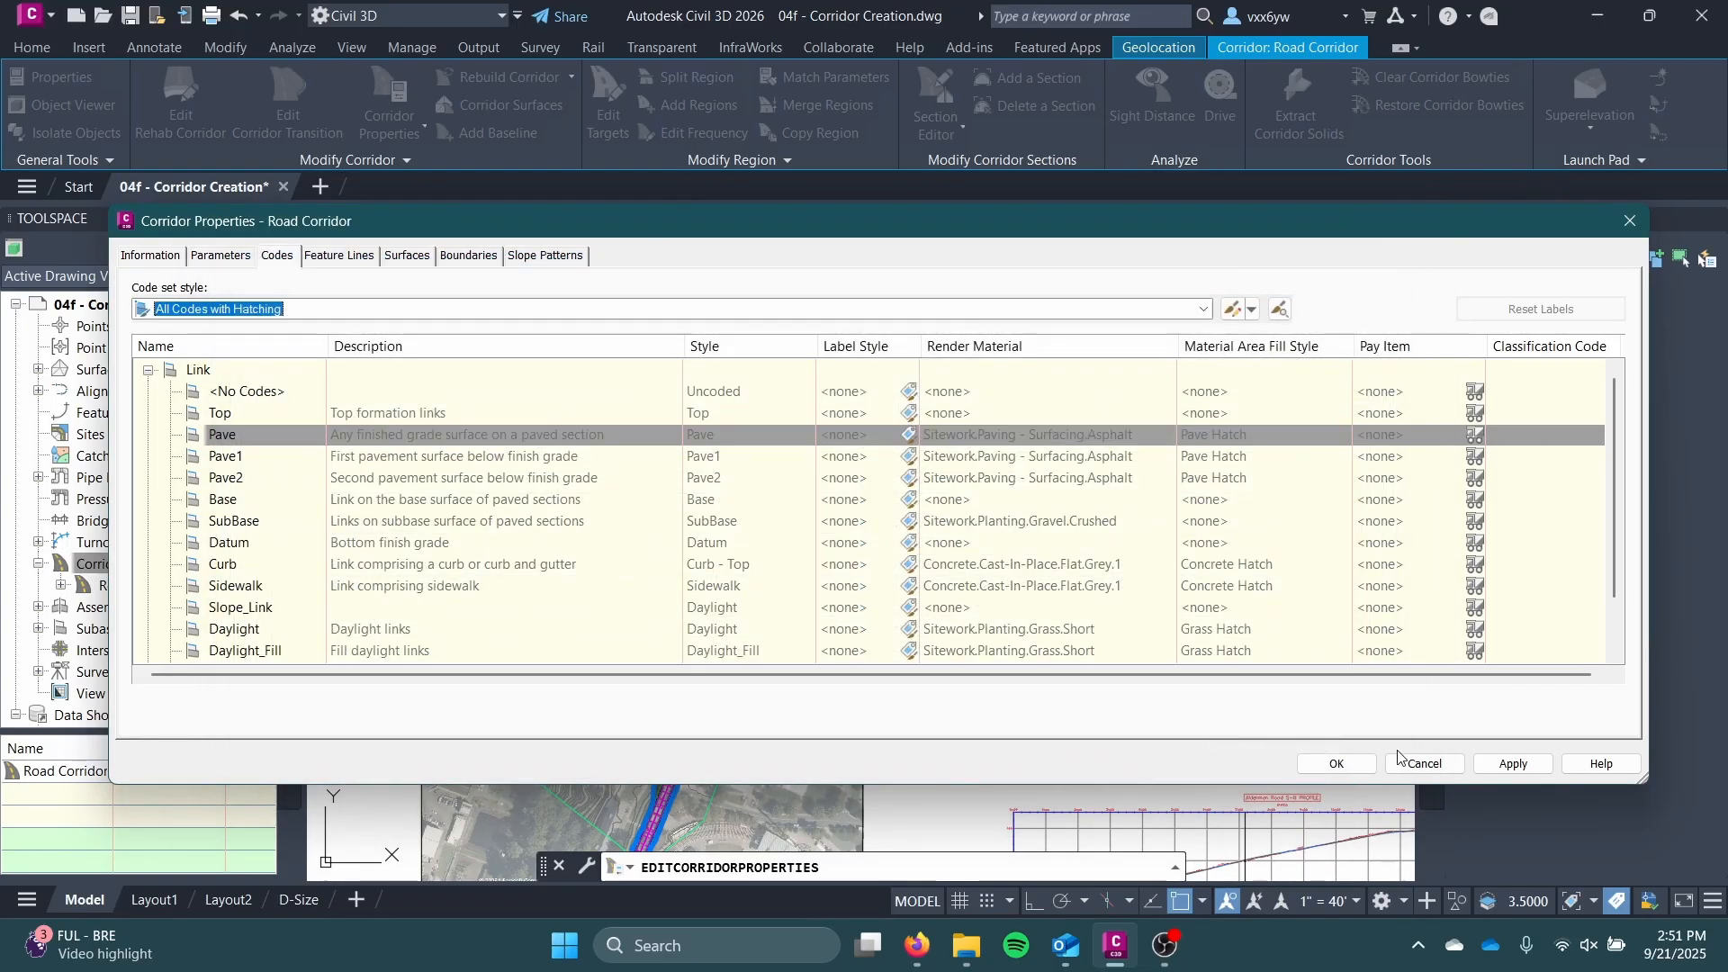
left_click(1480, 763)
left_click(1337, 763)
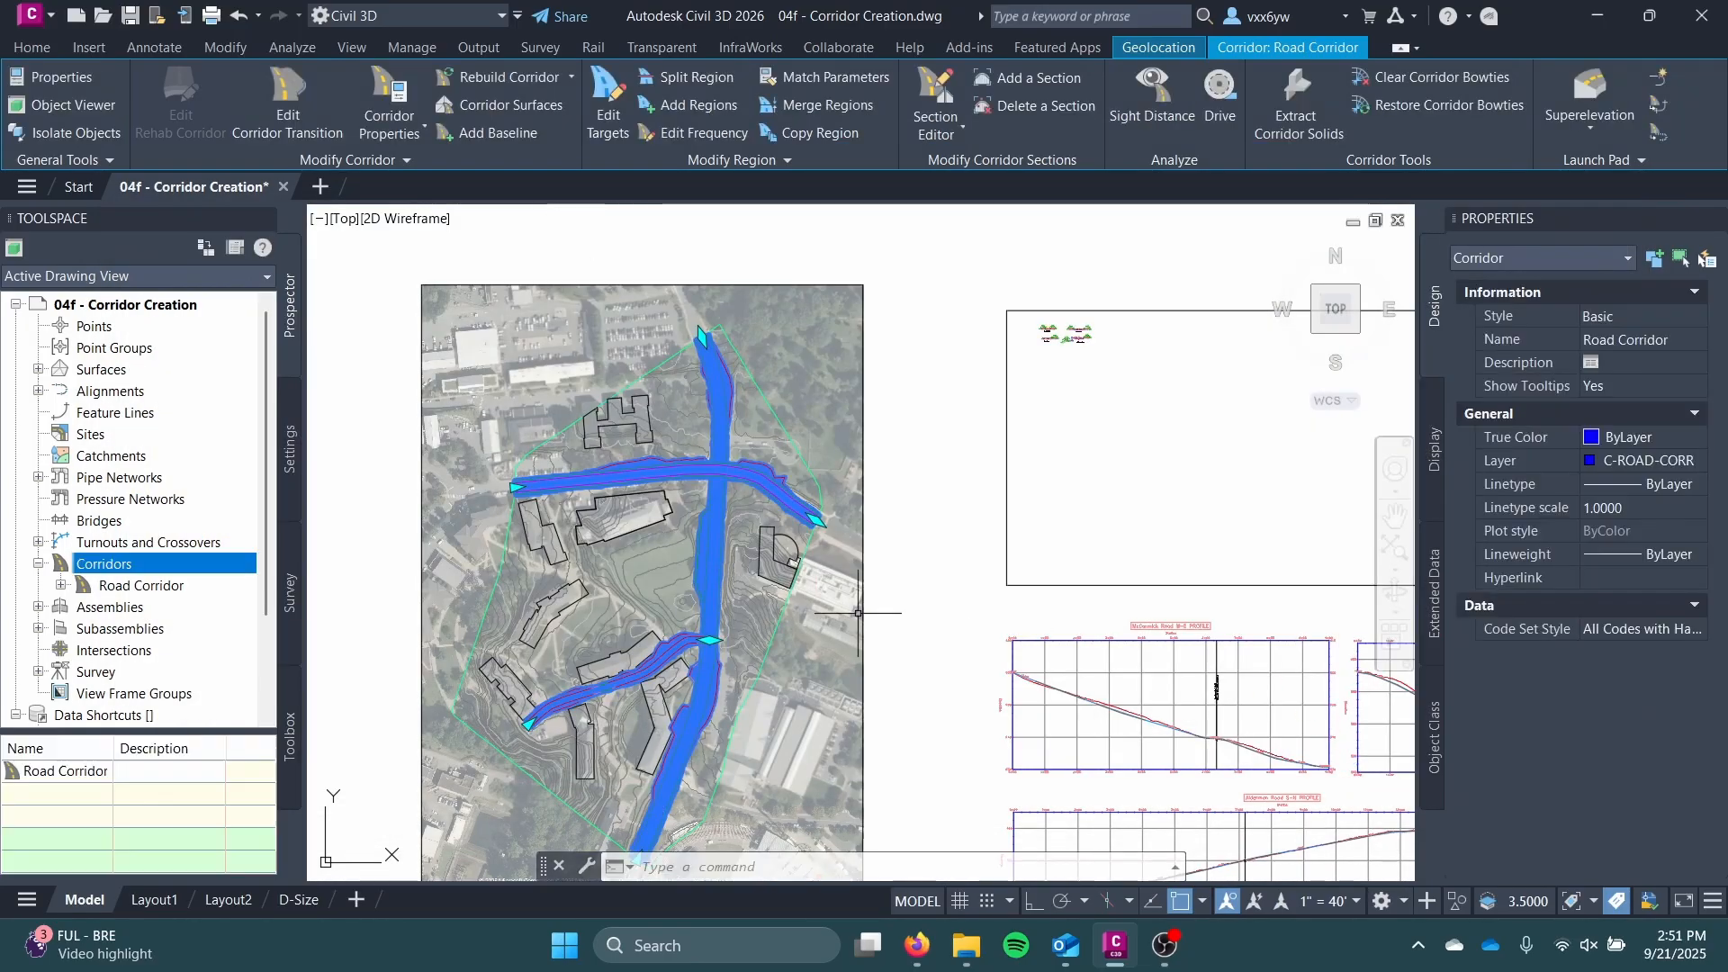
key("Escape")
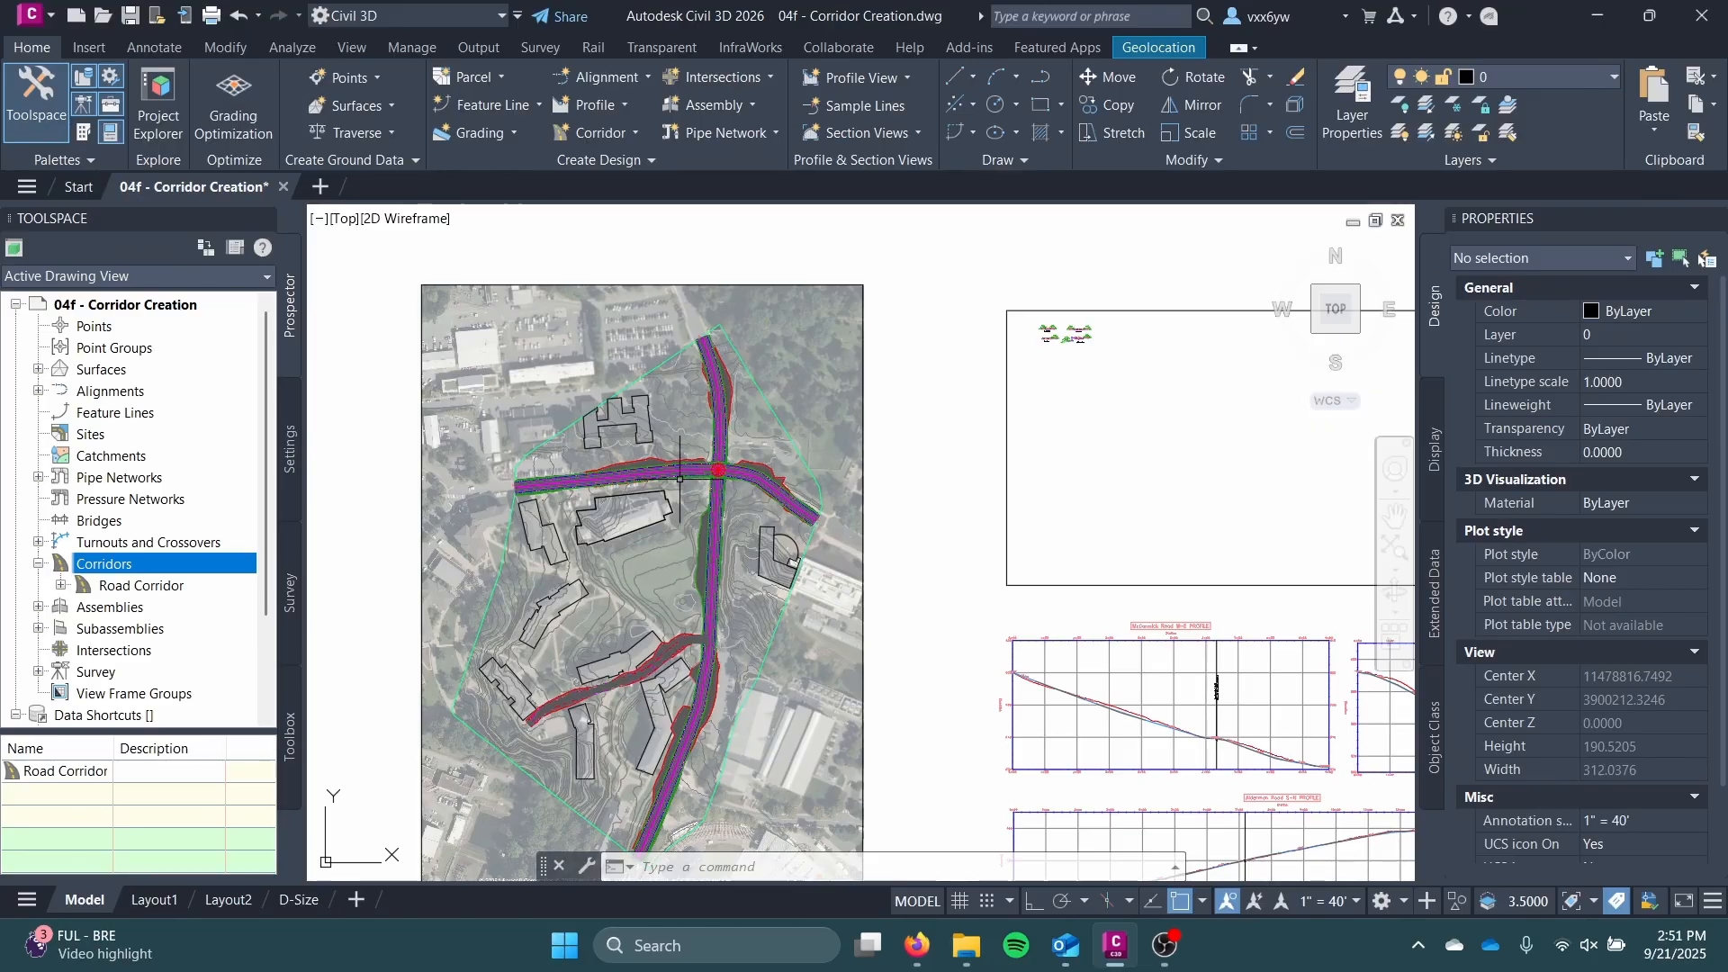
Step: Inspect the pavement fill where the two upper roads cross, and save the drawing
scroll(715, 470, "up", 10)
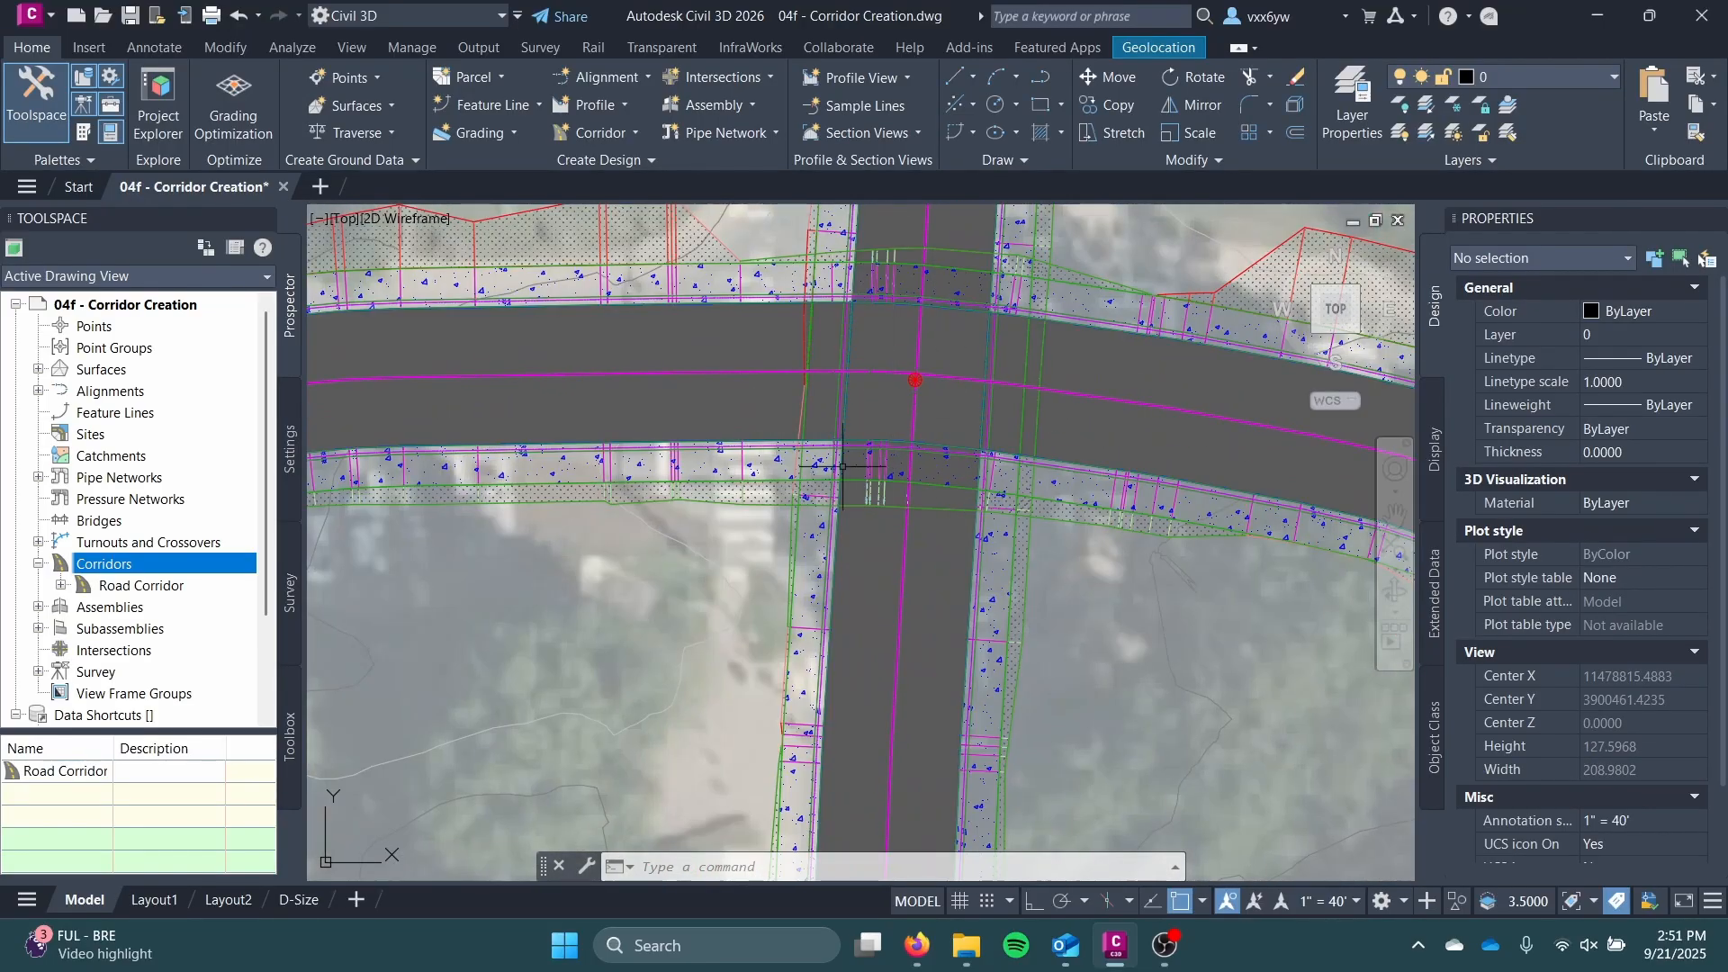
scroll(996, 377, "down", 2)
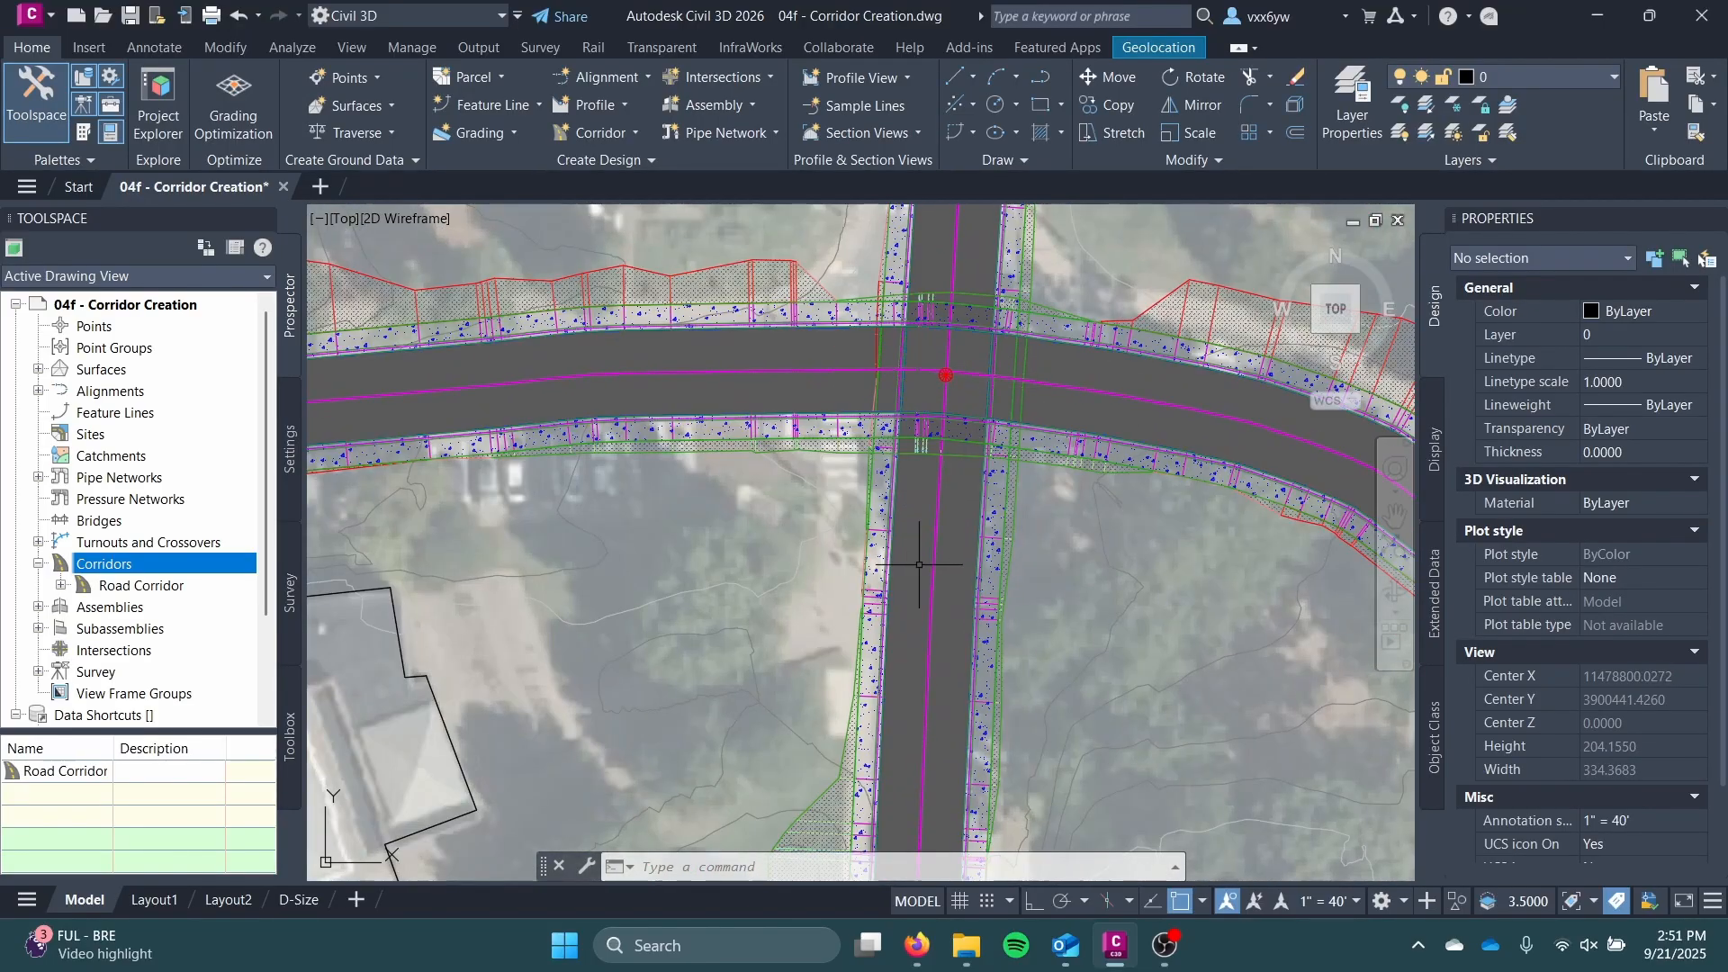
scroll(861, 410, "down", 6)
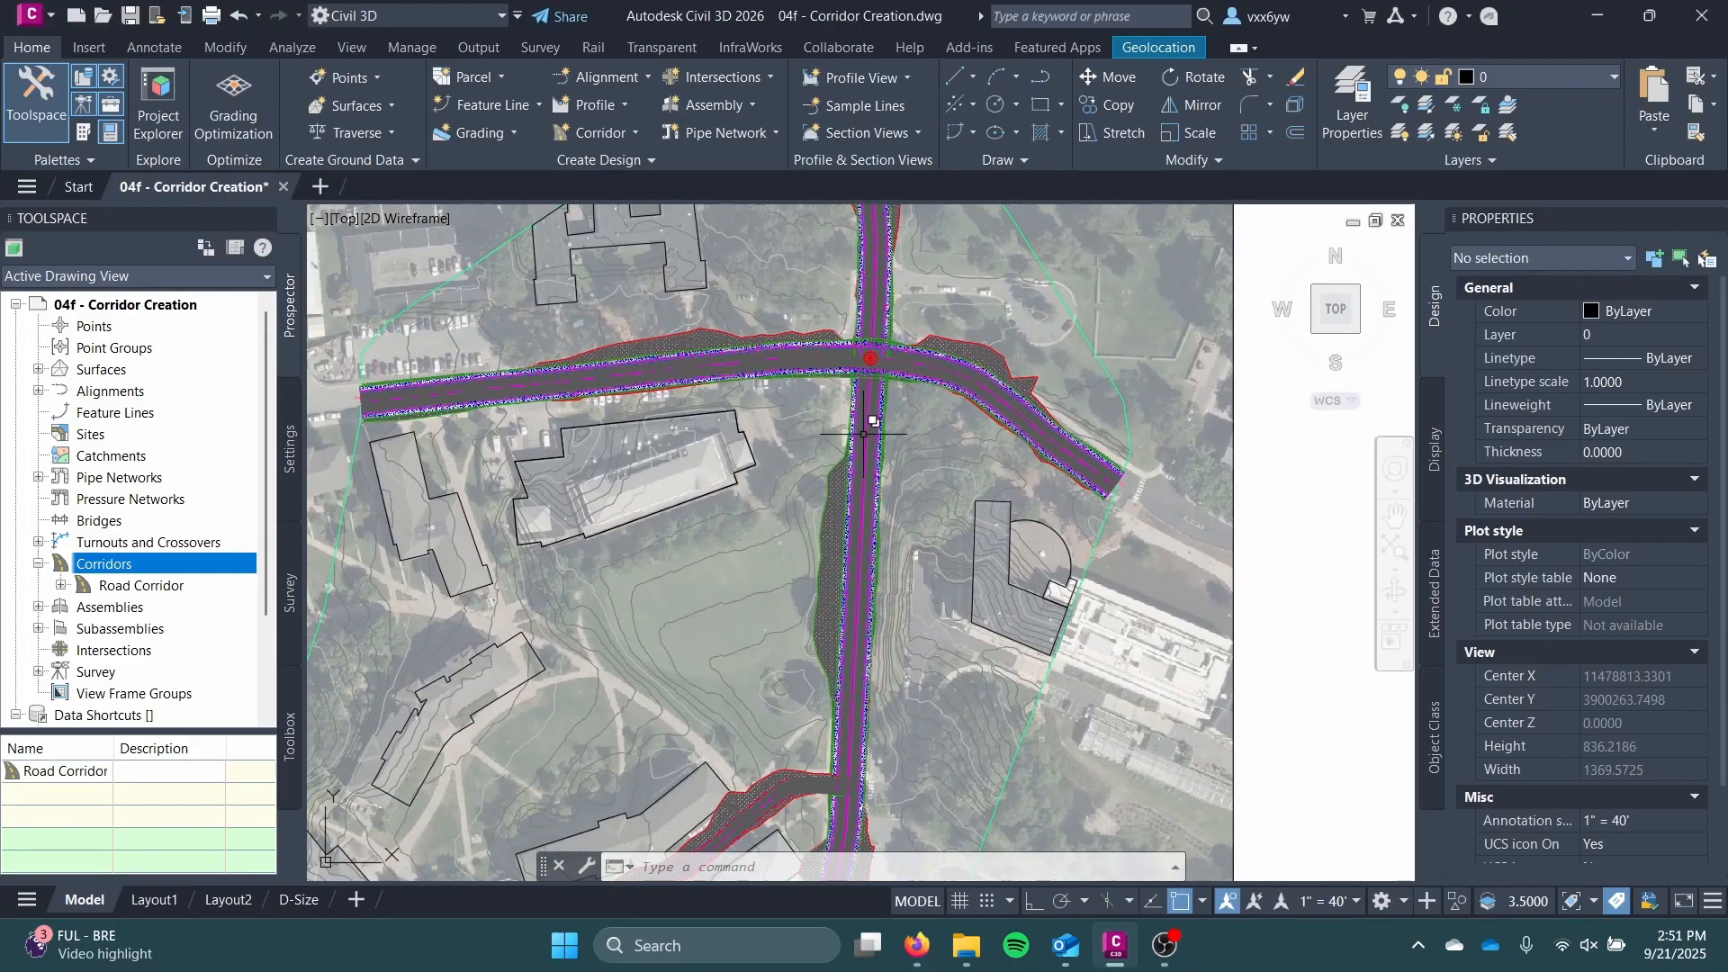
key("ctrl+s")
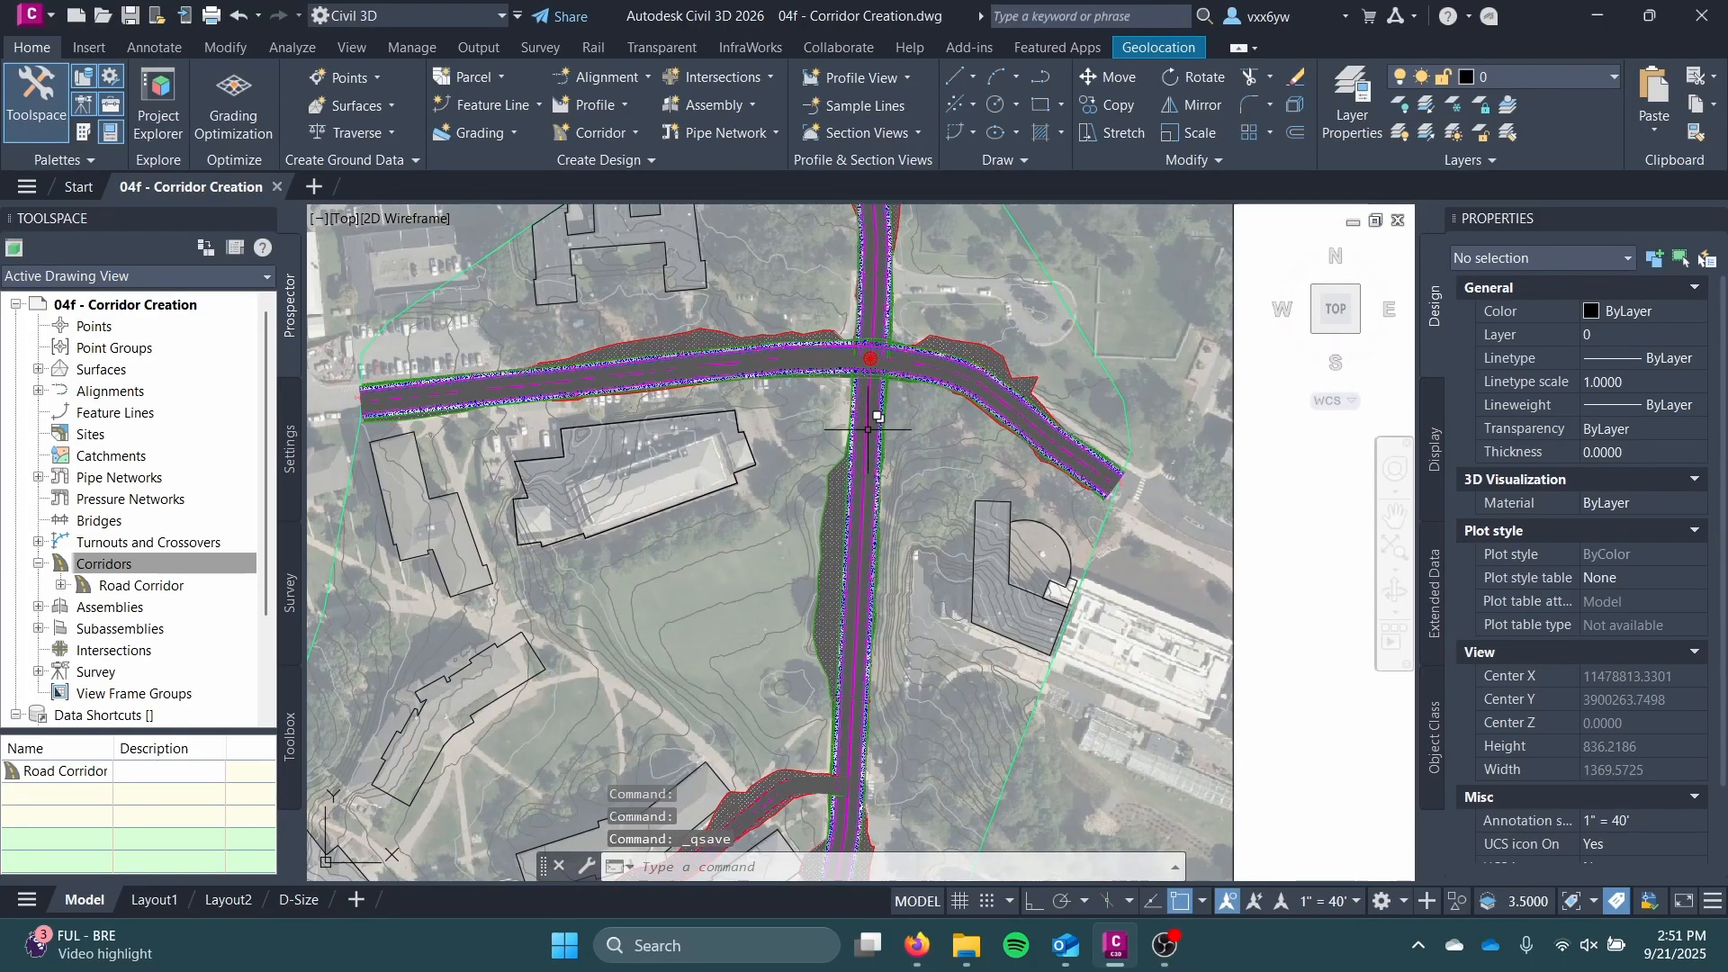
mouse_move(868, 430)
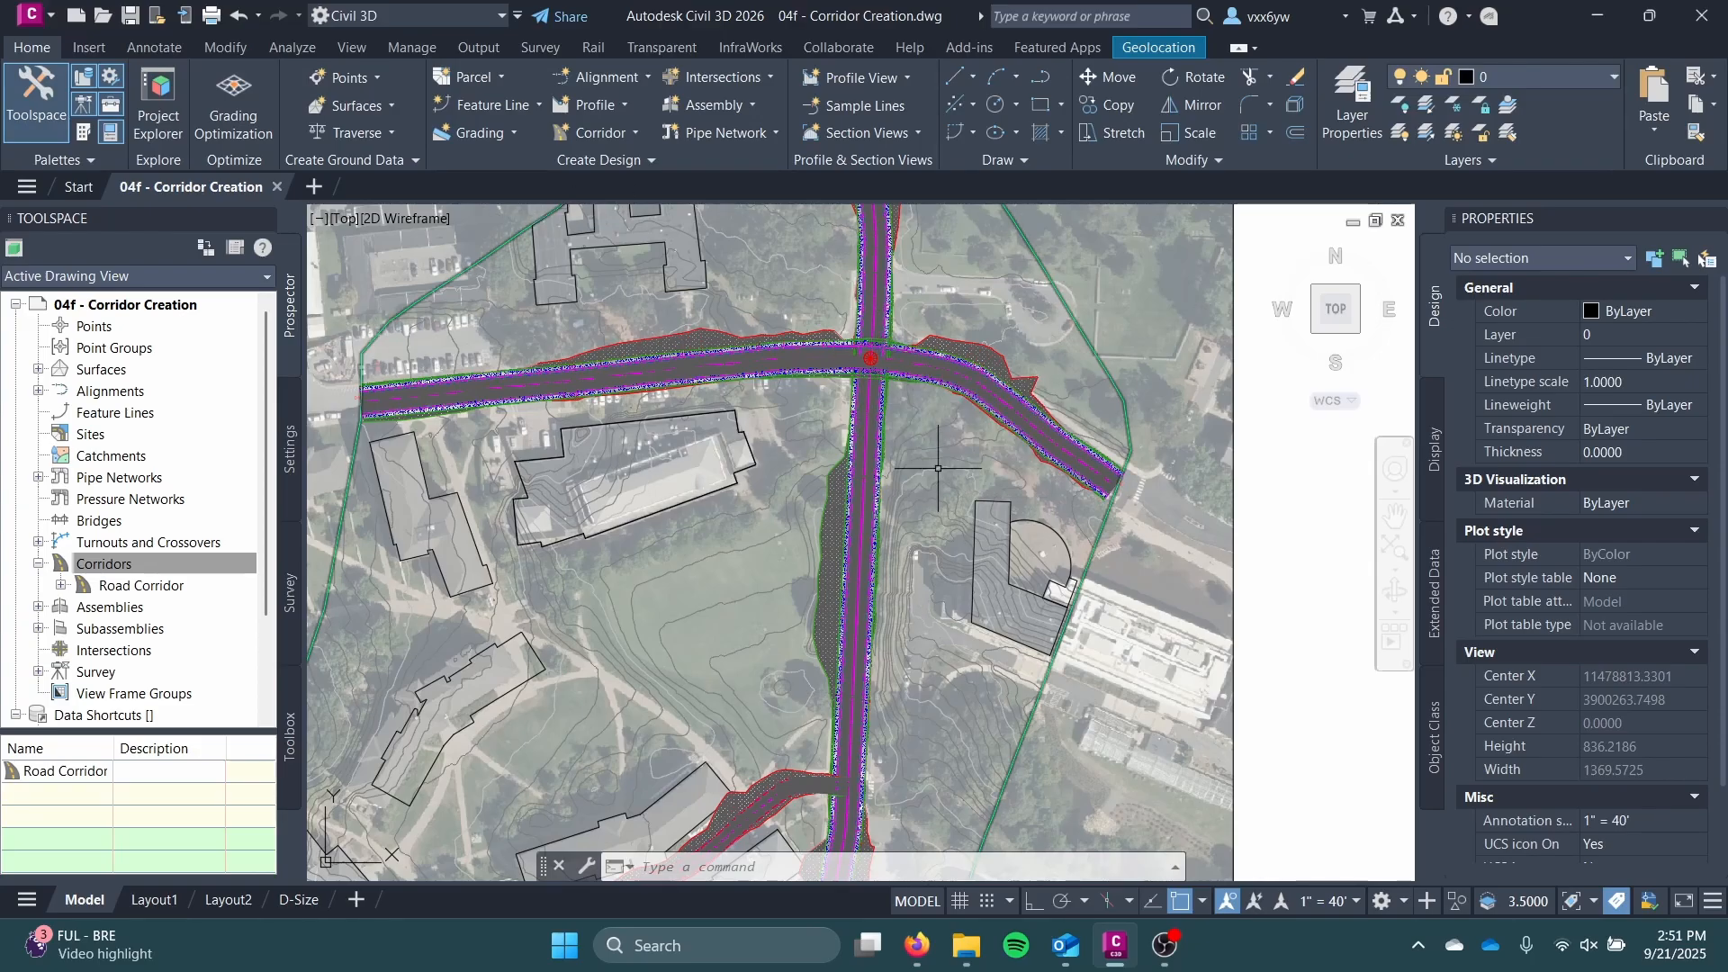
Step: Examine how the curved side road meets the main road, and select the Road Corridor there
scroll(864, 496, "up", 4)
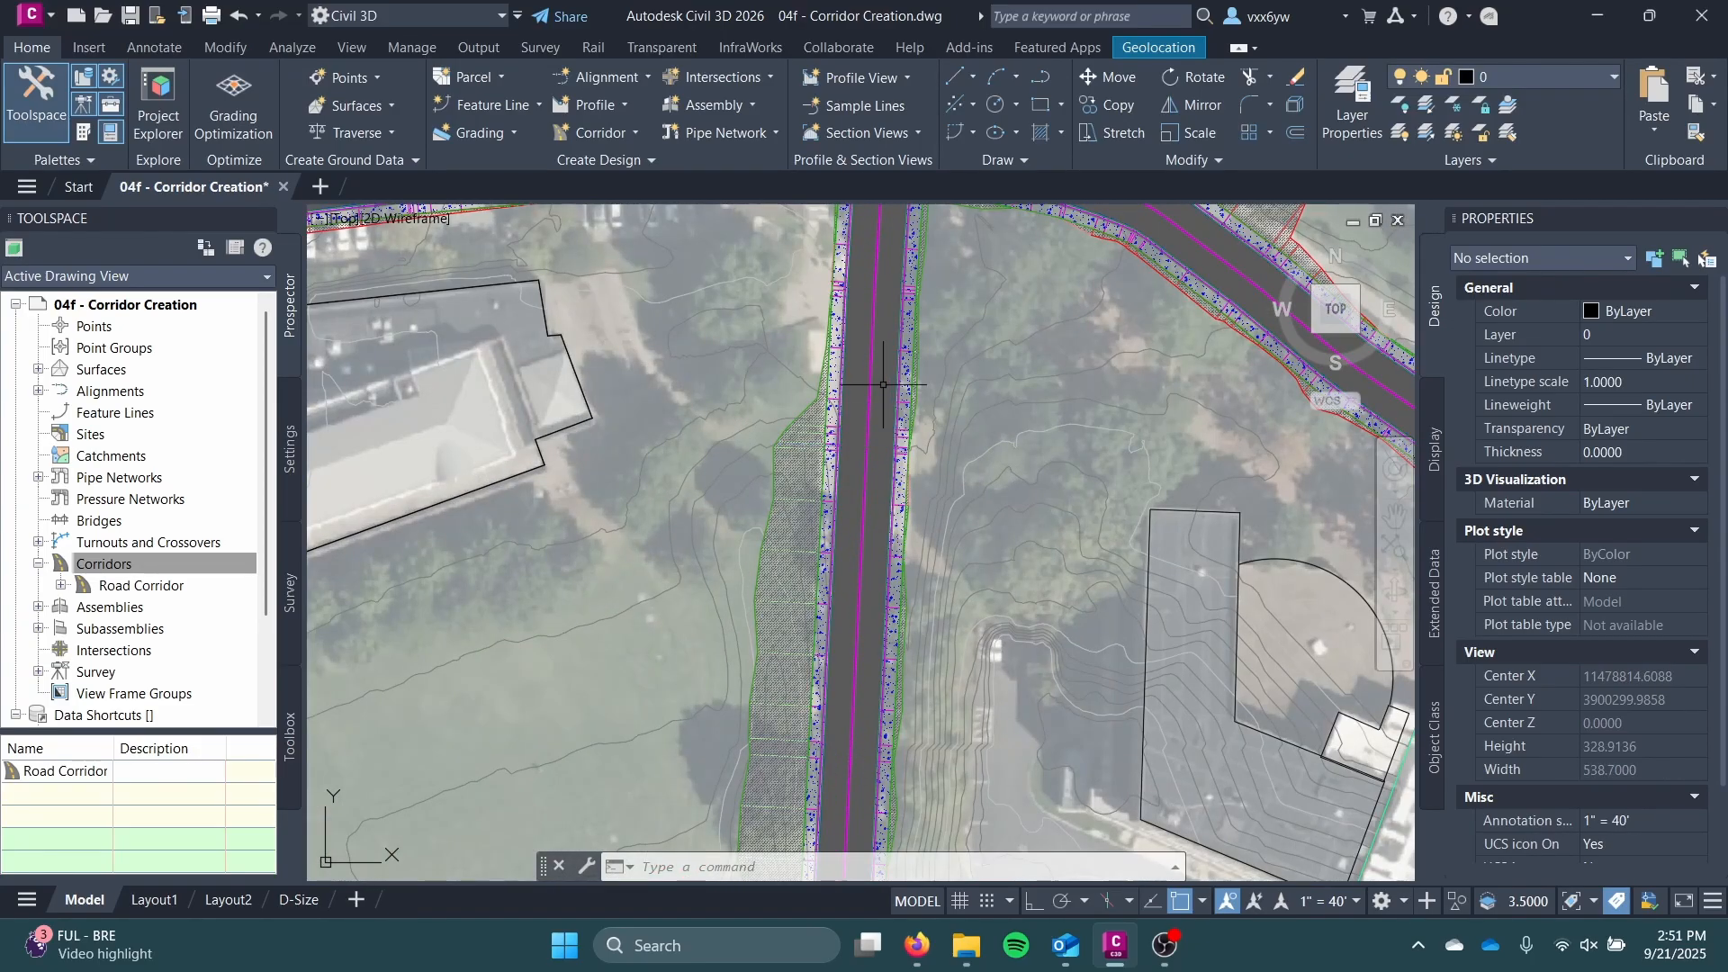
scroll(883, 384, "down", 6)
middle_click_drag(883, 387, 911, 280)
scroll(812, 507, "up", 4)
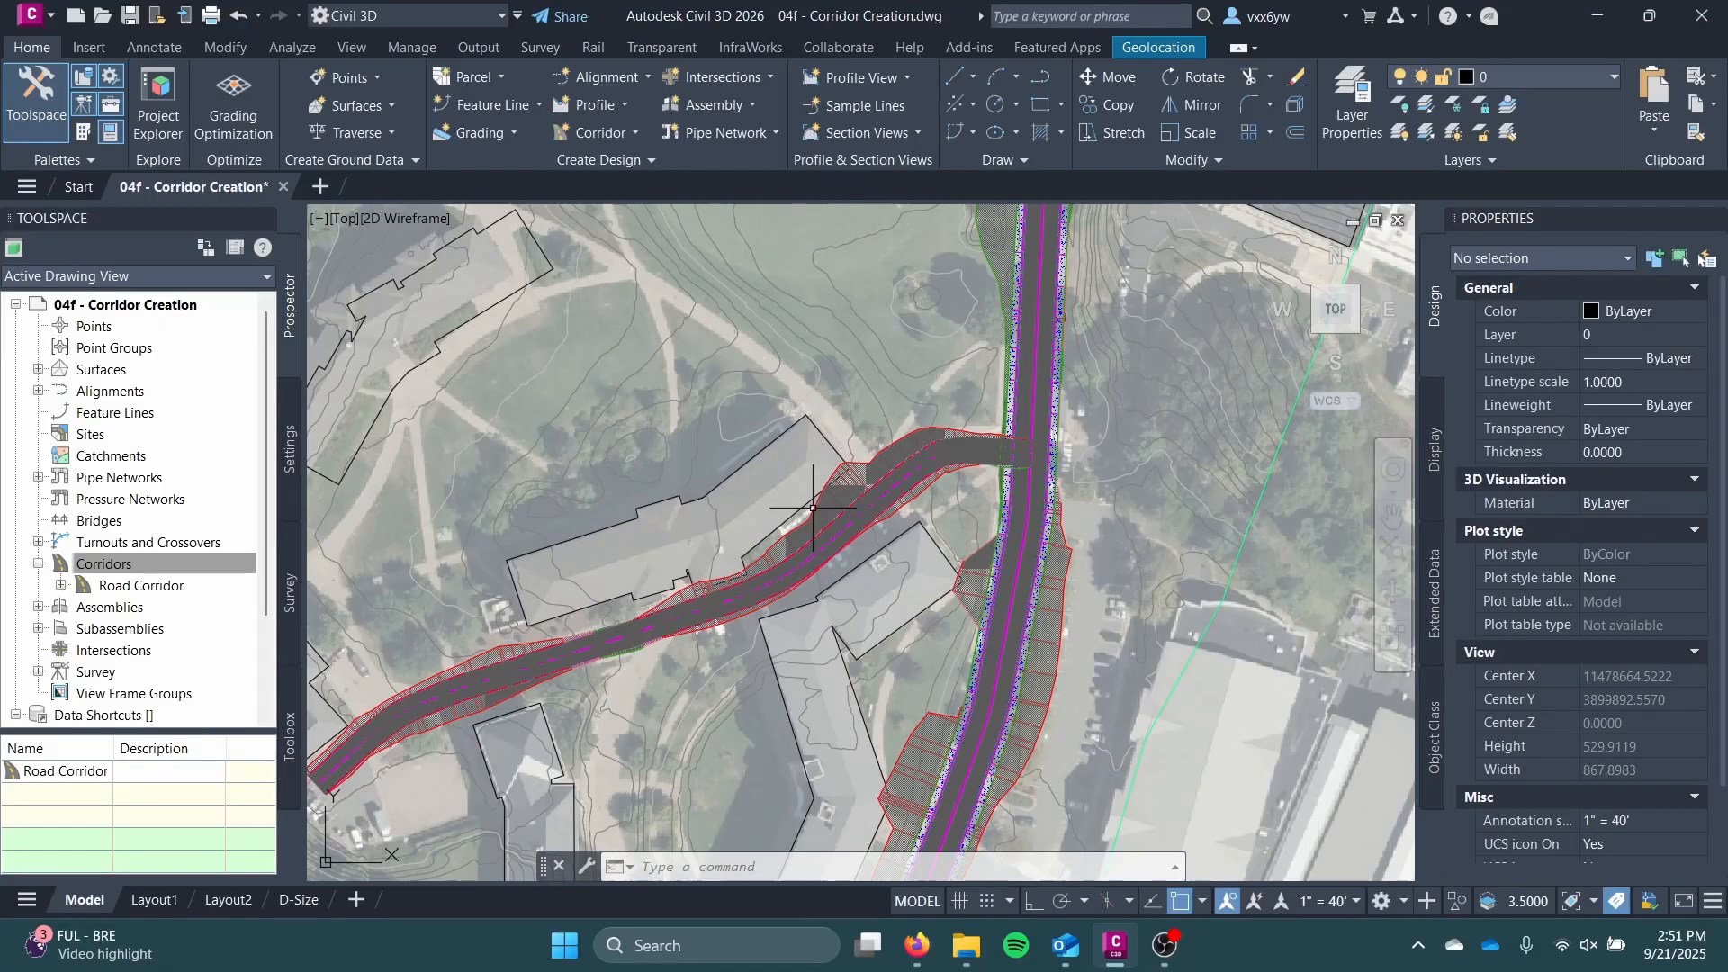
scroll(1008, 450, "up", 8)
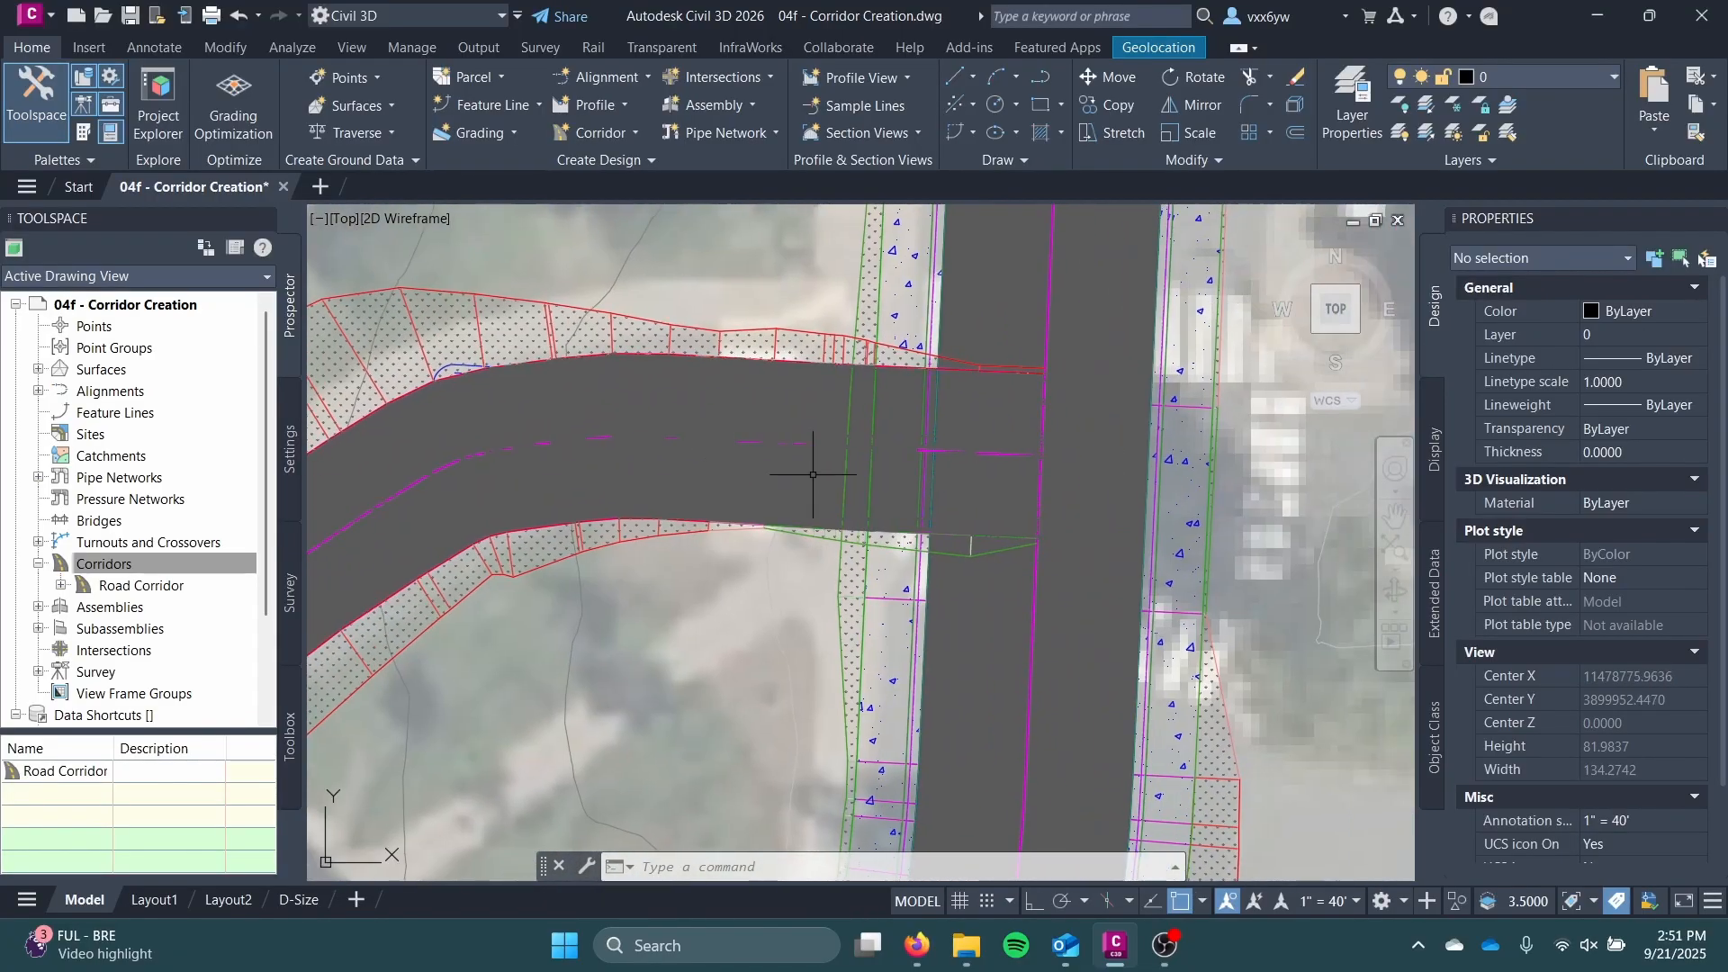
left_click(743, 461)
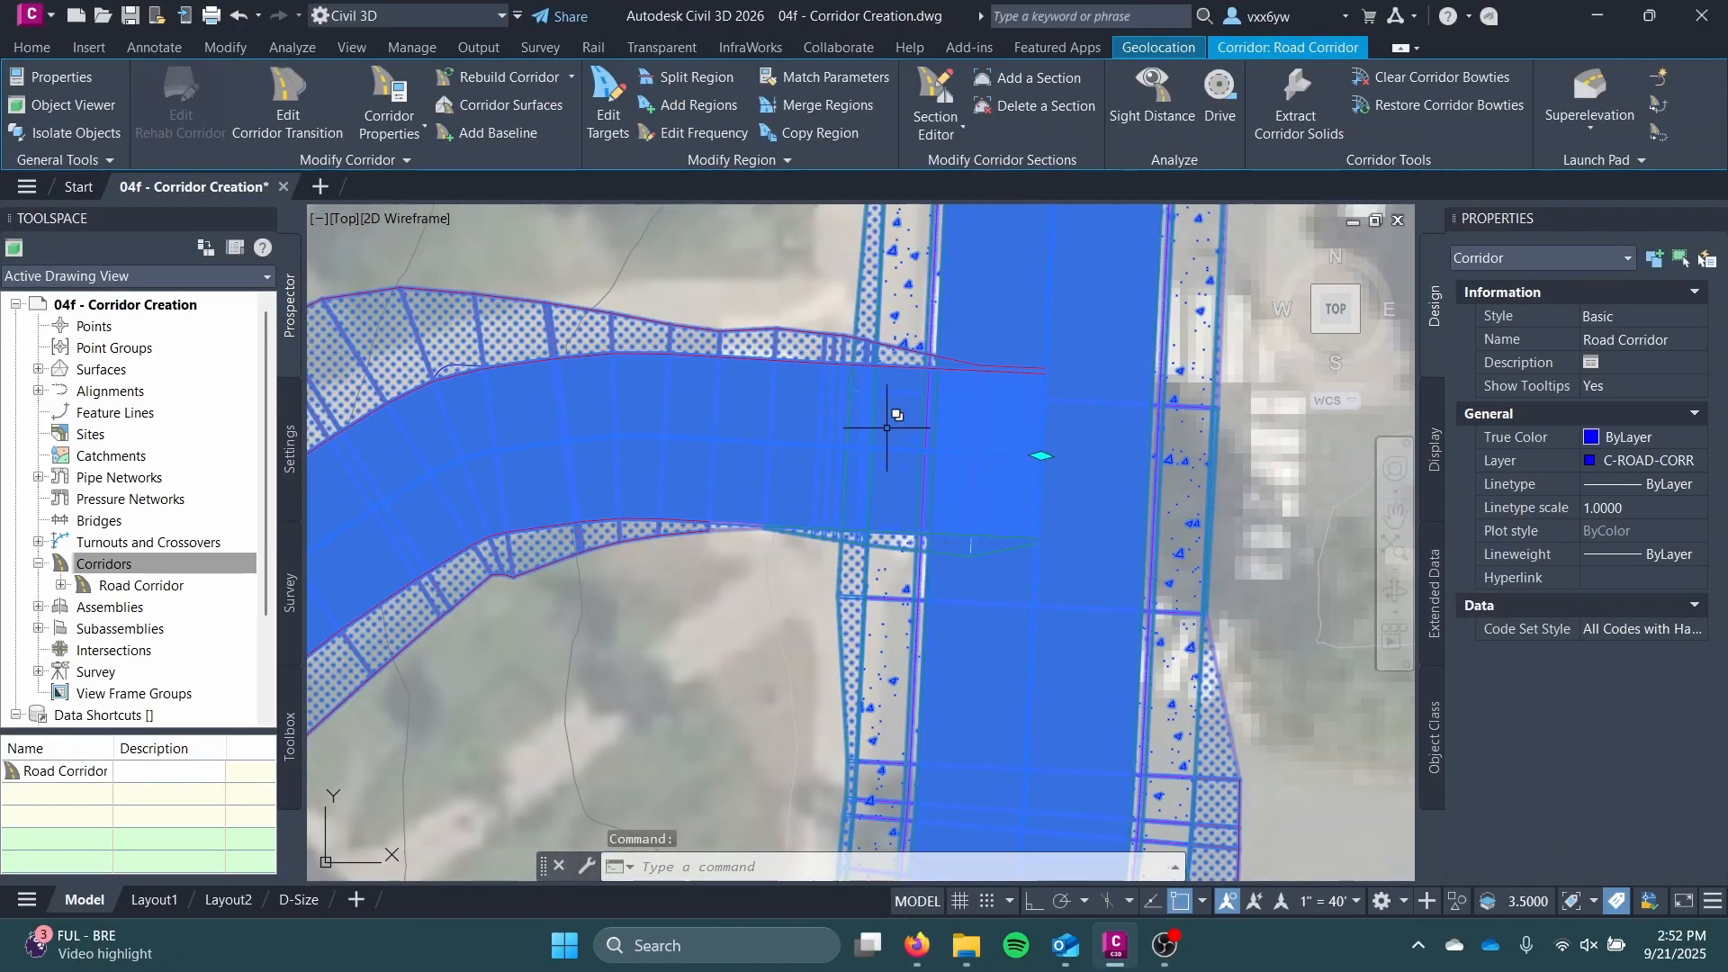
Step: Stretch the end of the Treehouse Drive W-E corridor region back west so it stops short of the main road, and deselect the corridor
scroll(887, 428, "down", 6)
middle_click_drag(877, 522, 878, 690)
mouse_move(874, 320)
middle_mouse_down()
mouse_move(876, 561)
mouse_move(900, 196)
middle_mouse_up()
mouse_move(898, 432)
middle_mouse_down()
mouse_move(905, 281)
mouse_move(902, 451)
middle_mouse_up()
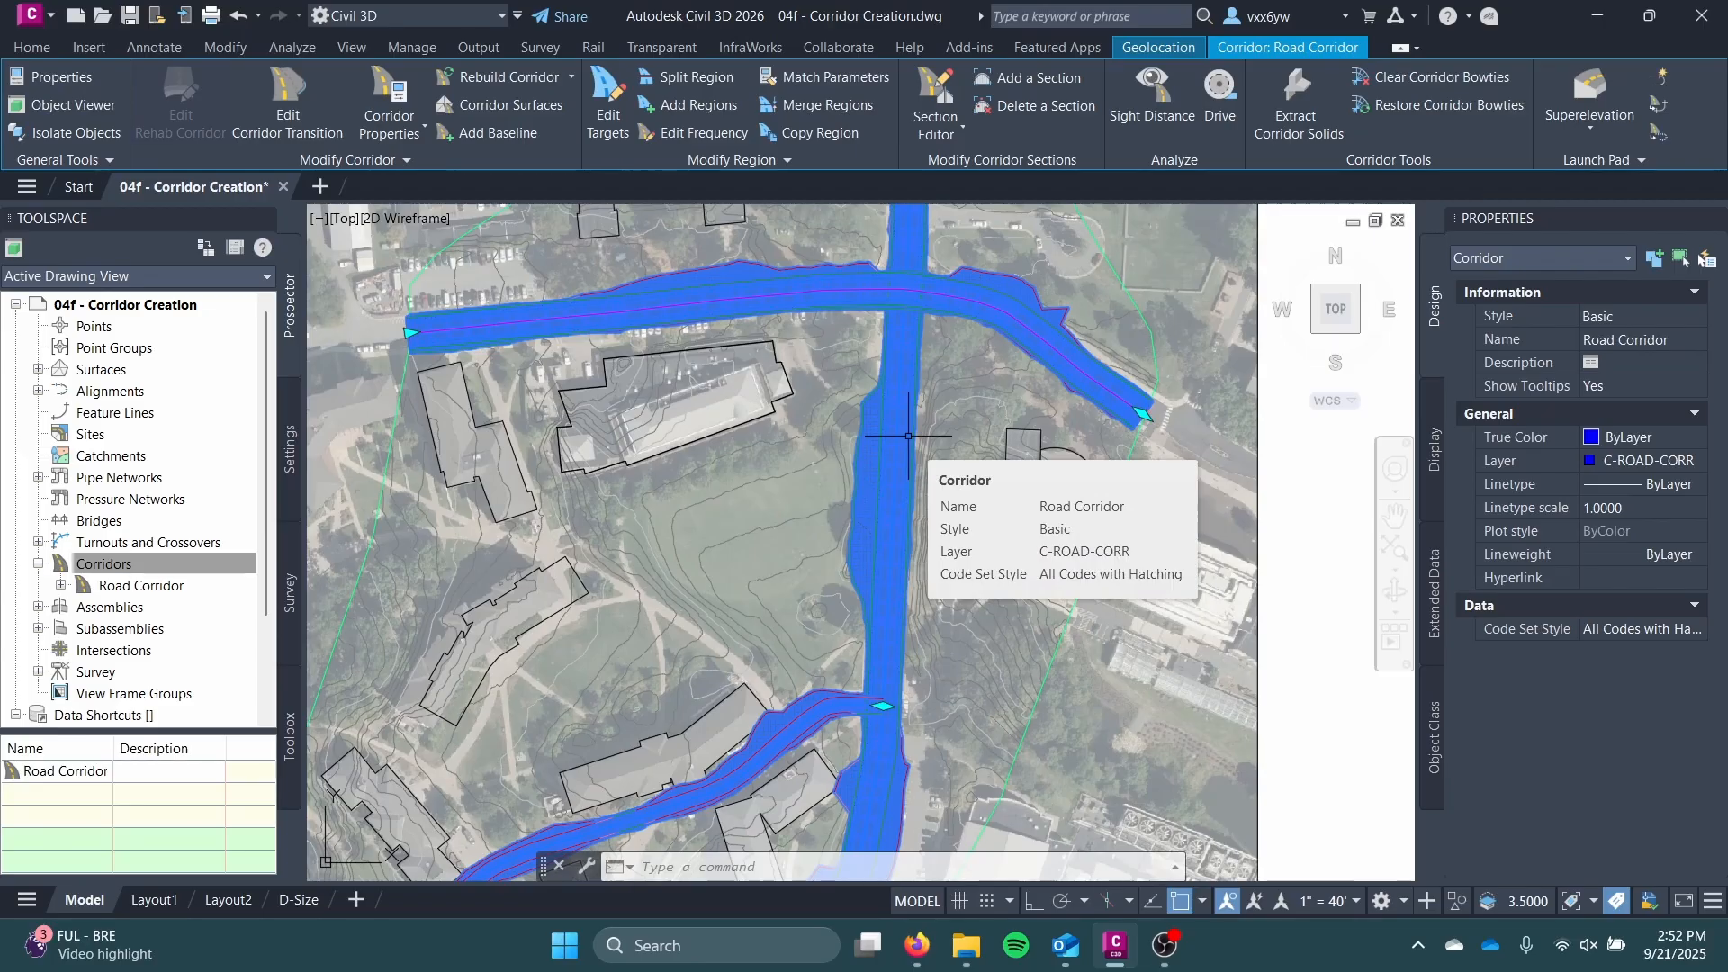
middle_click_drag(856, 685, 918, 519)
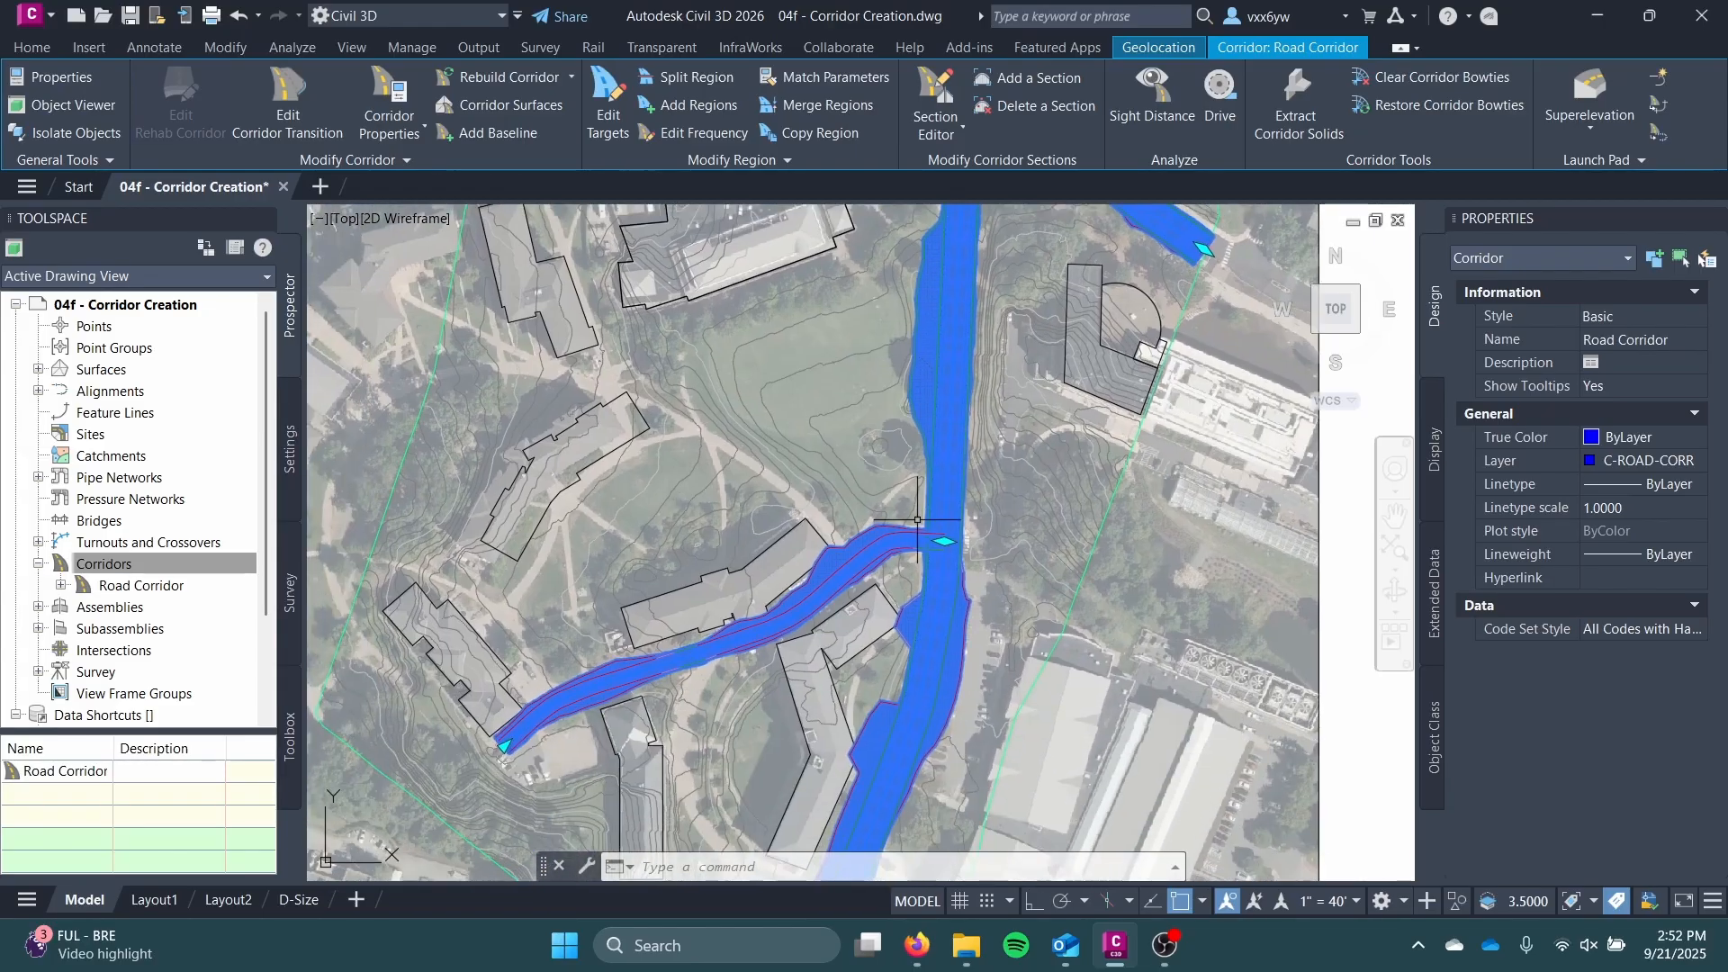
scroll(916, 520, "up", 7)
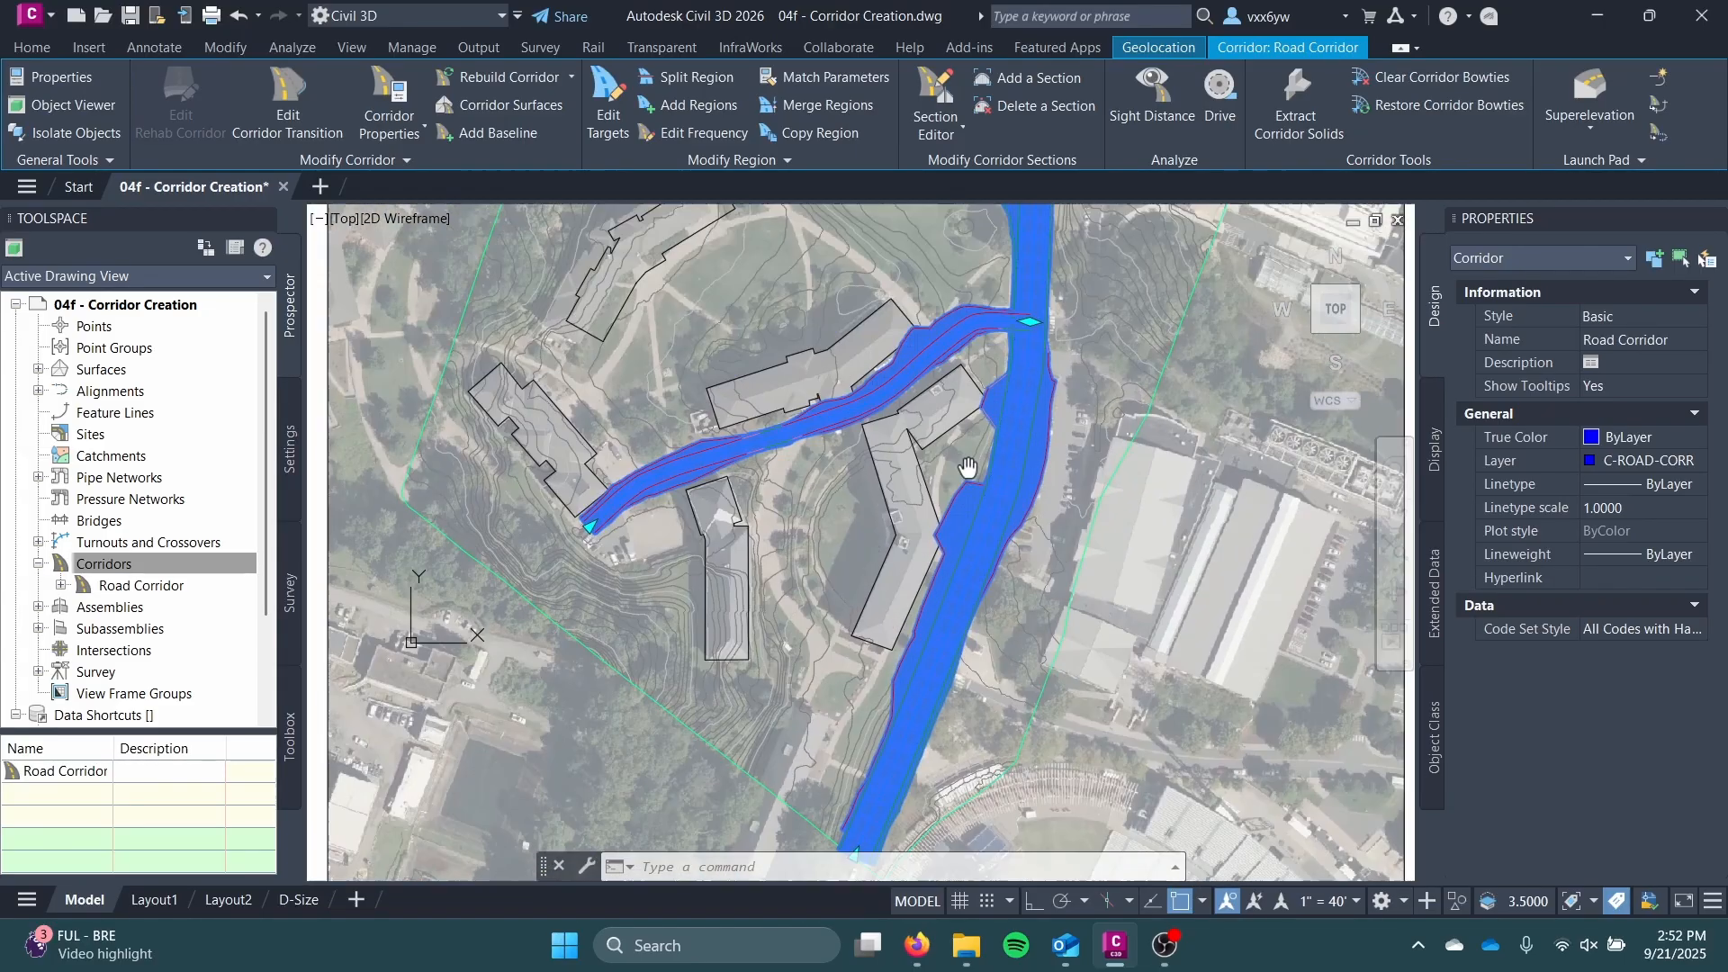
scroll(953, 546, "up", 5)
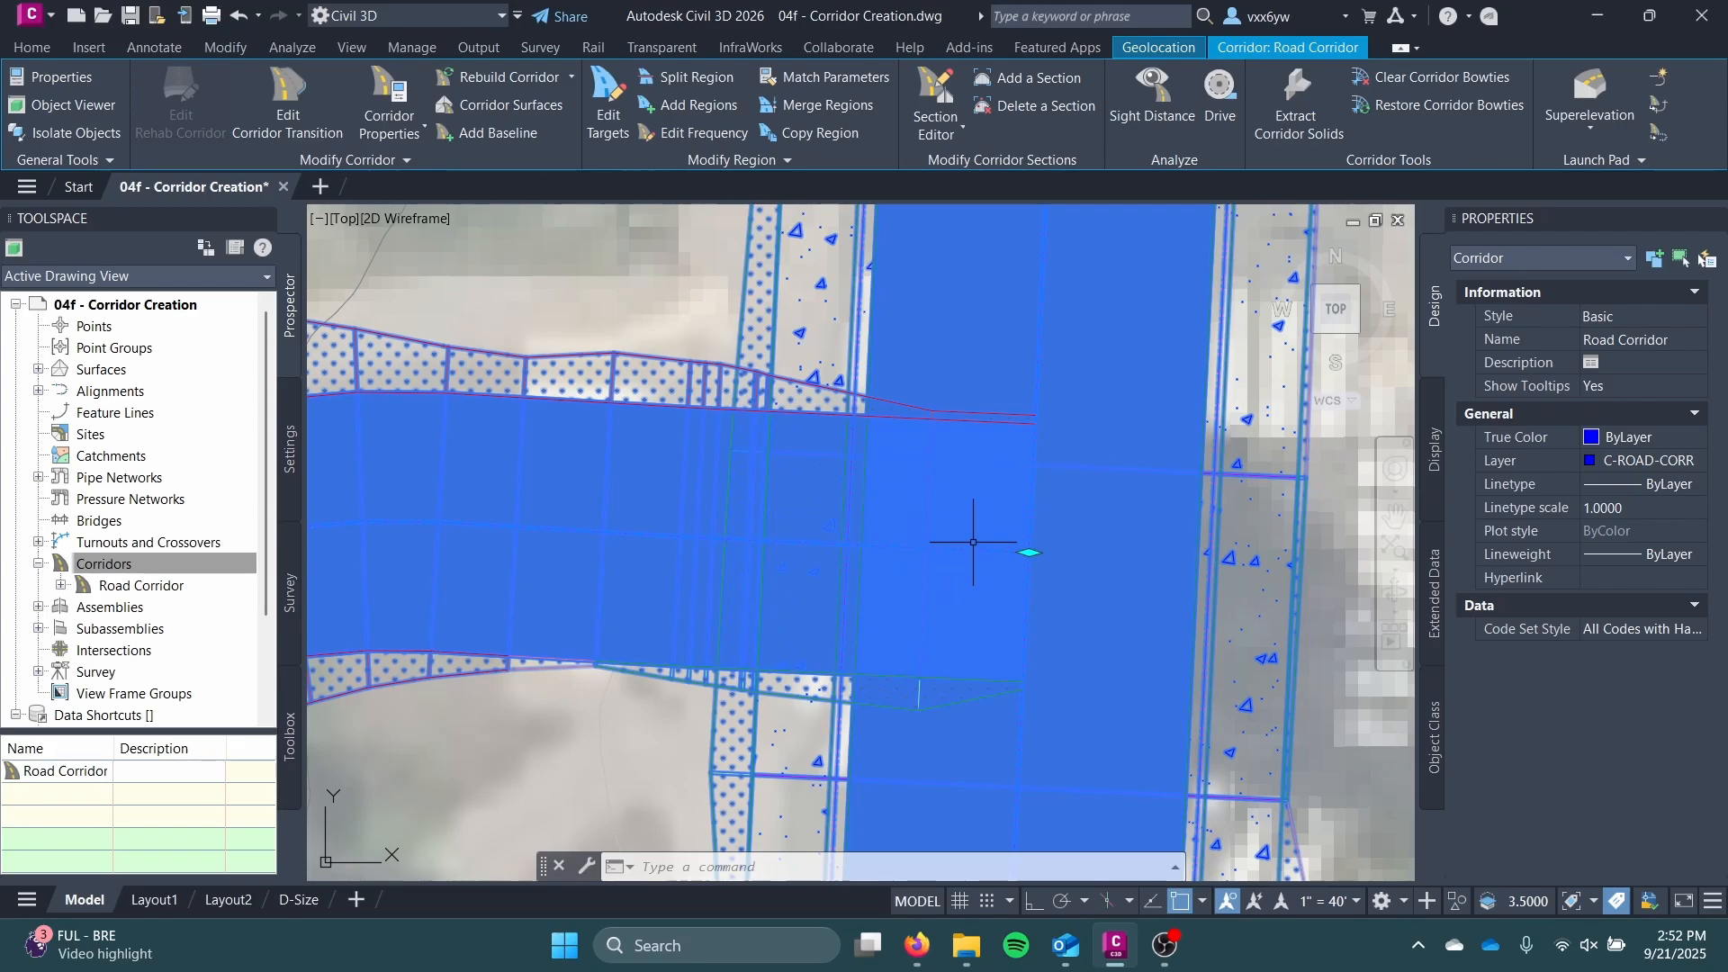
left_click(1029, 552)
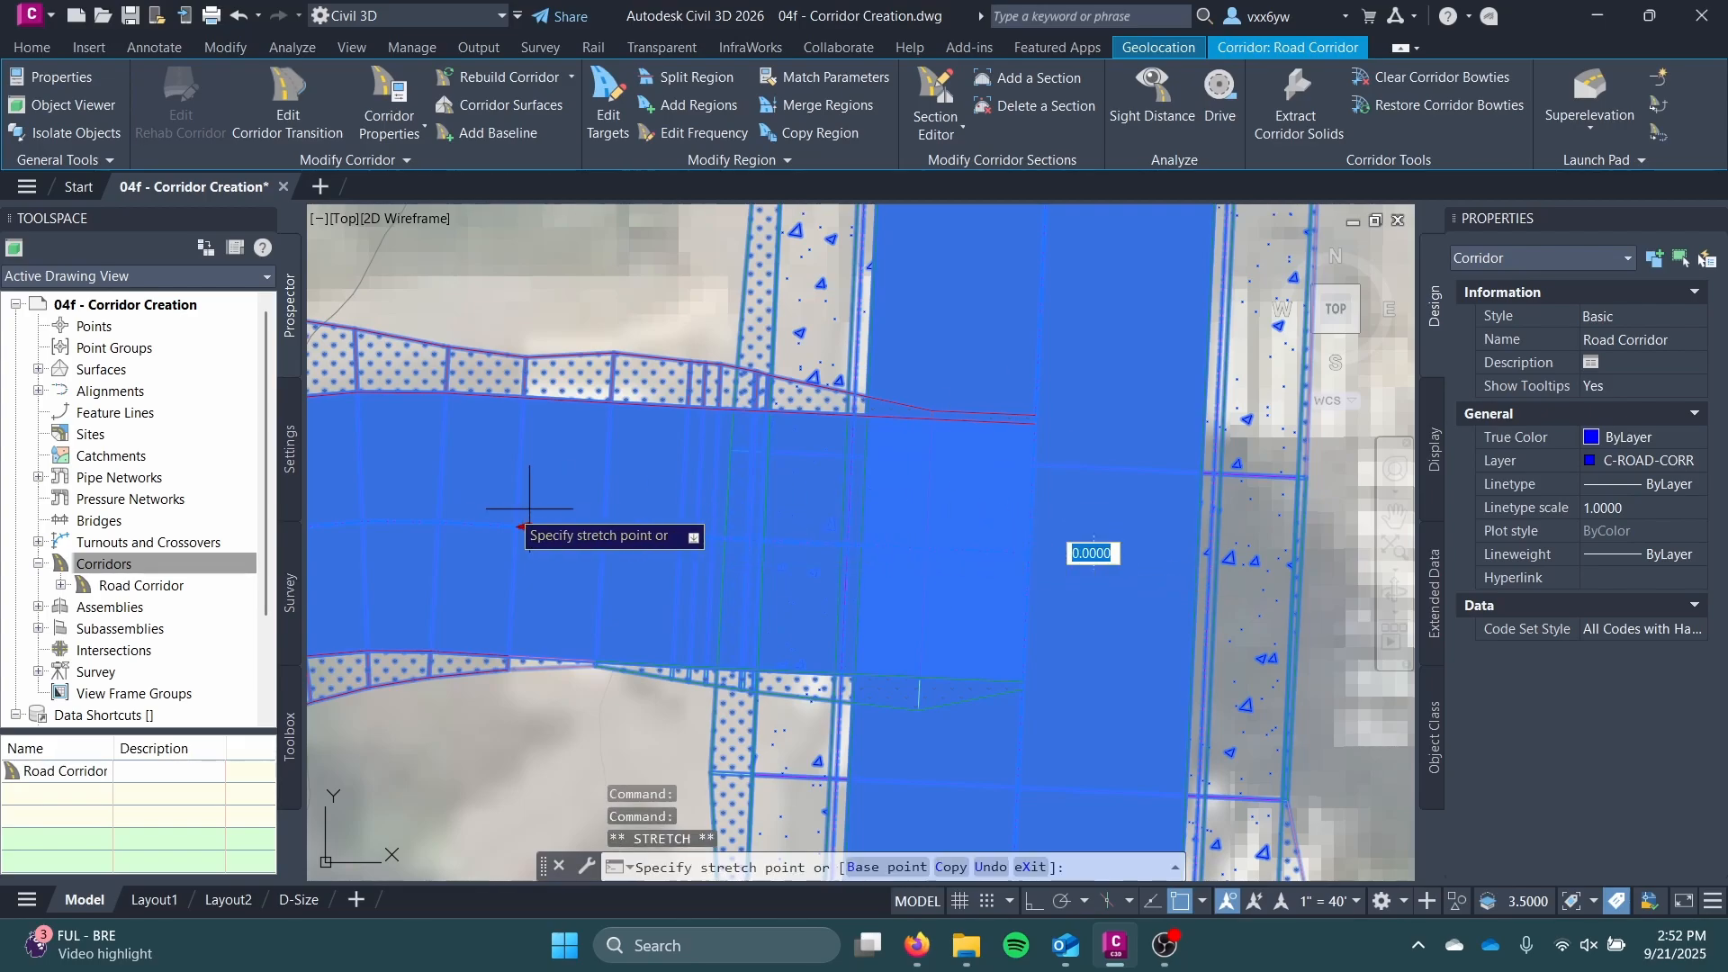
mouse_move(525, 526)
middle_mouse_down()
mouse_move(814, 505)
mouse_move(709, 524)
middle_mouse_up()
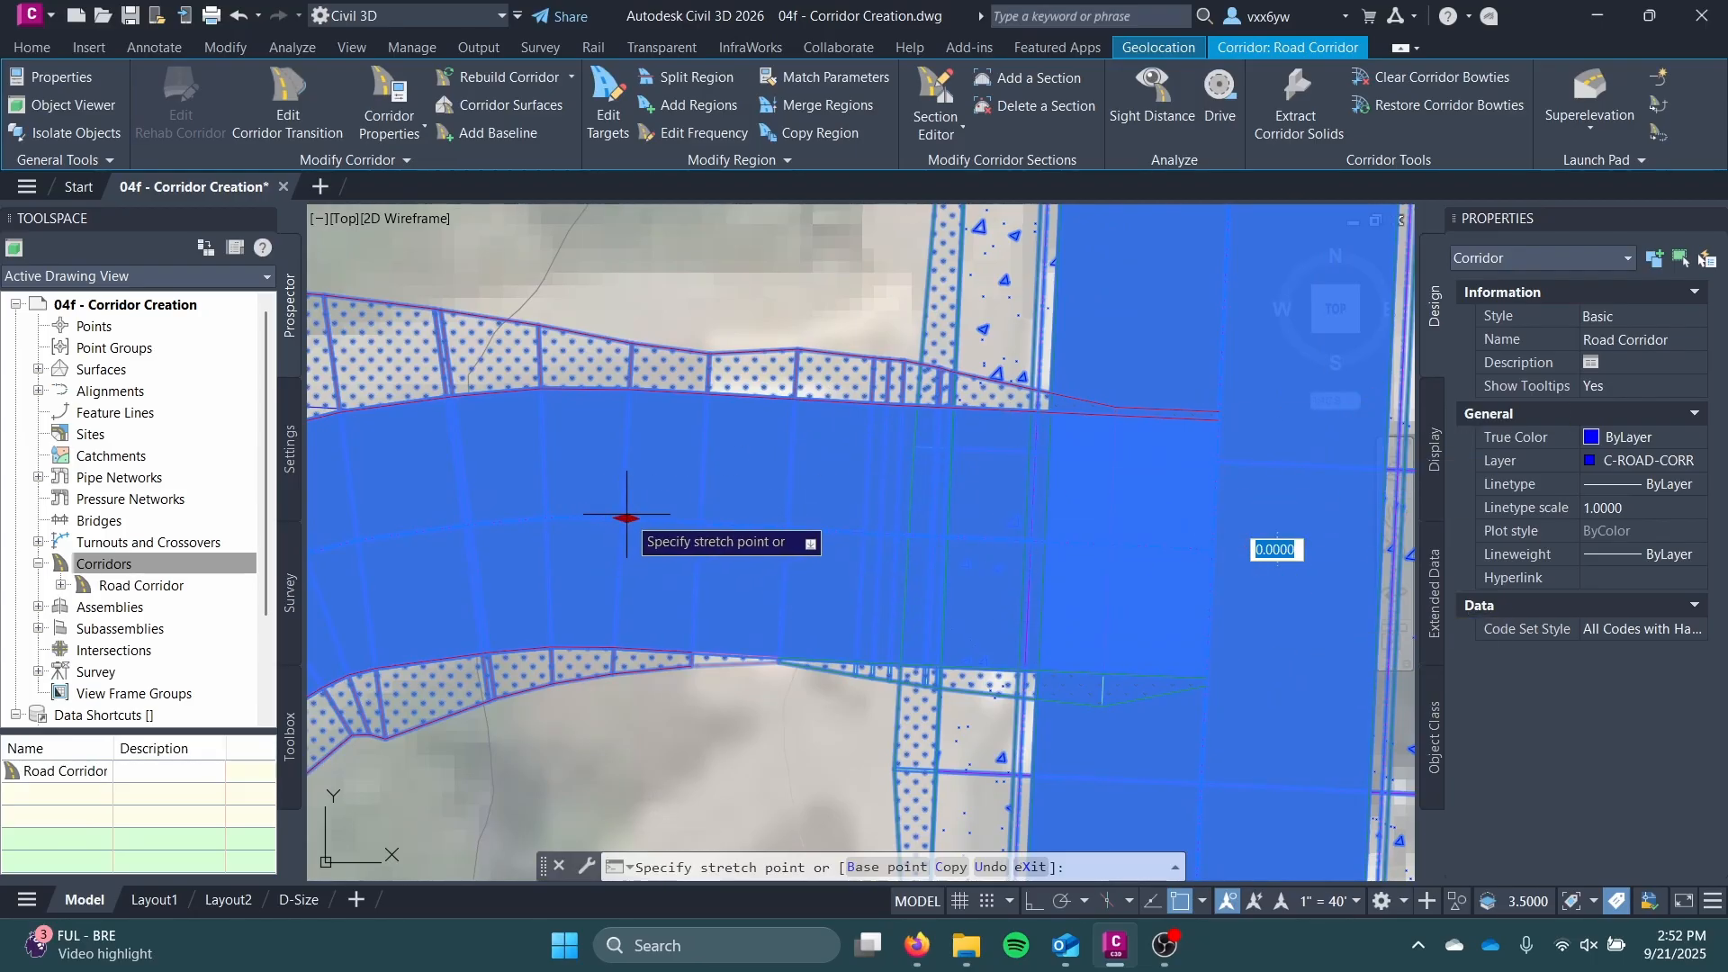
left_click(627, 517)
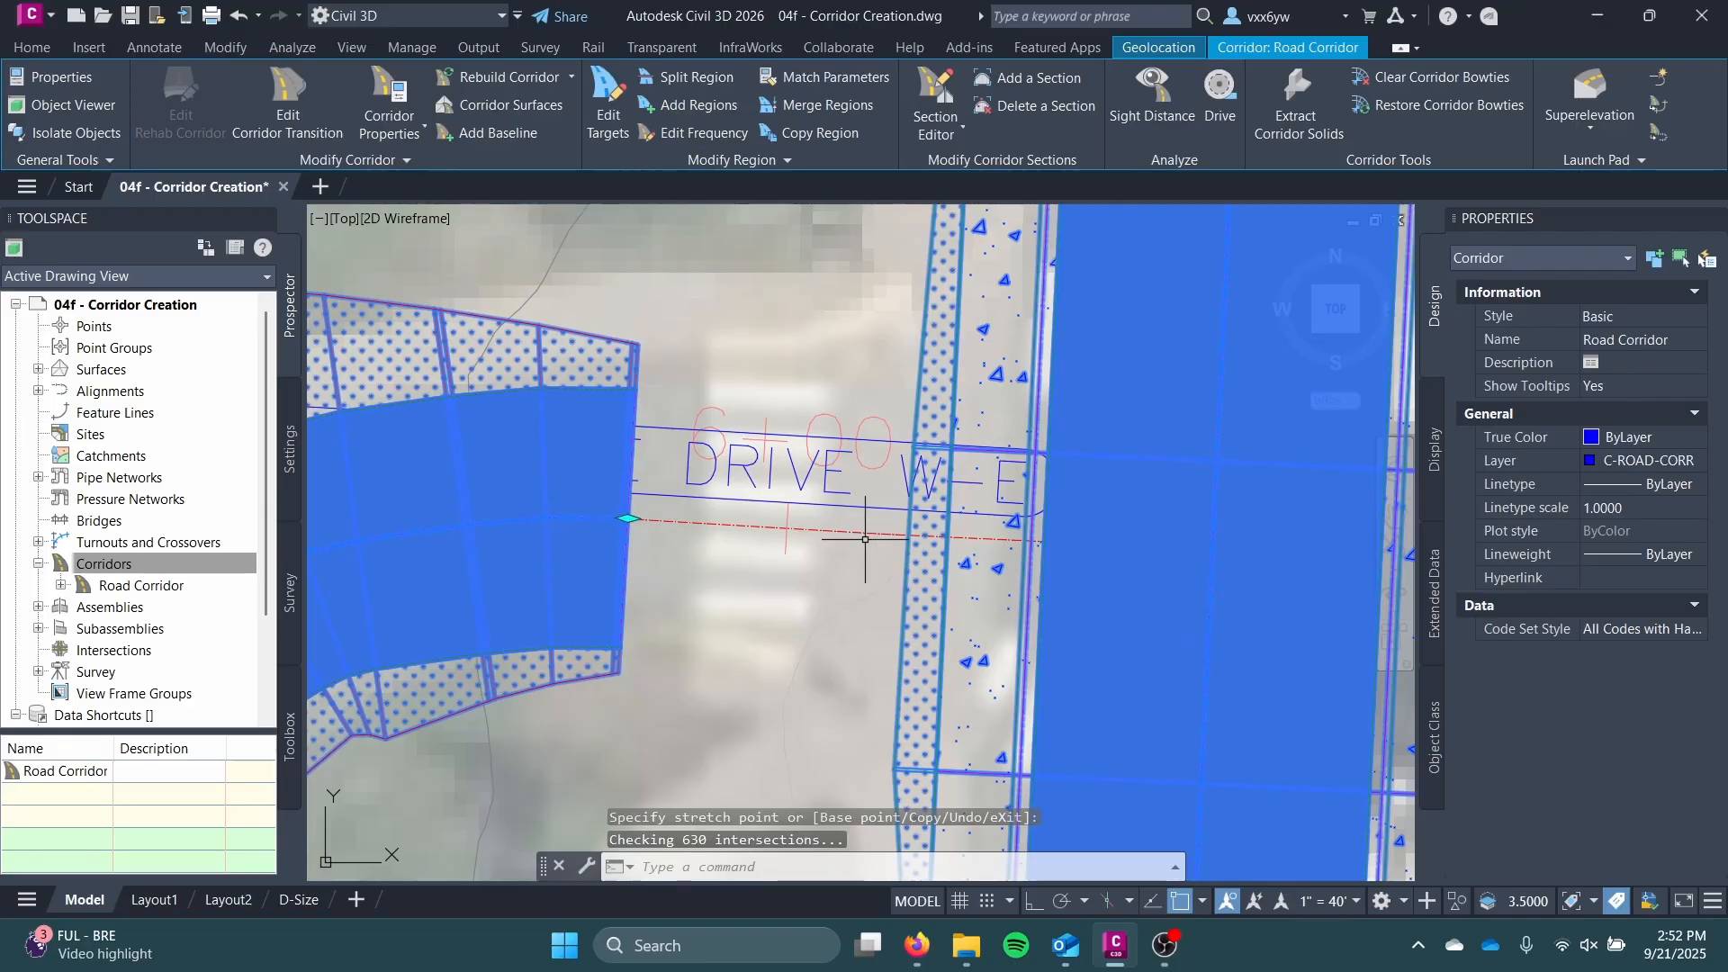
key("Escape")
Step: Examine the crossing of the two upper roads and select the Road Corridor there
scroll(866, 537, "down", 2)
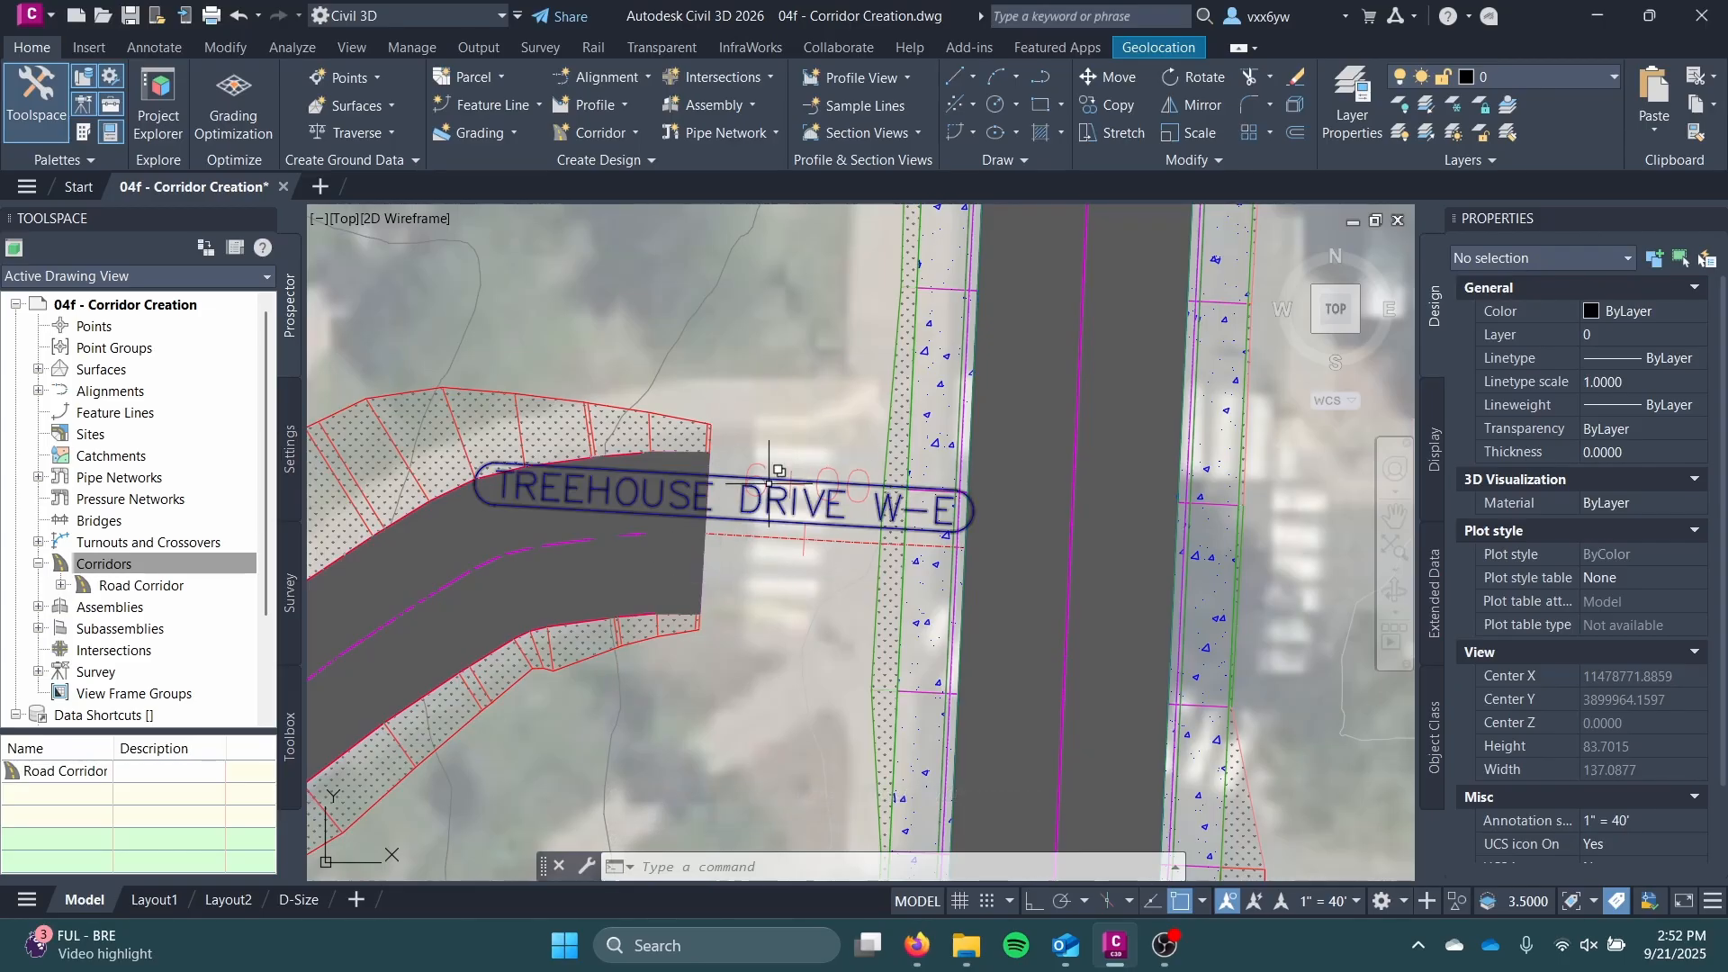
mouse_move(769, 483)
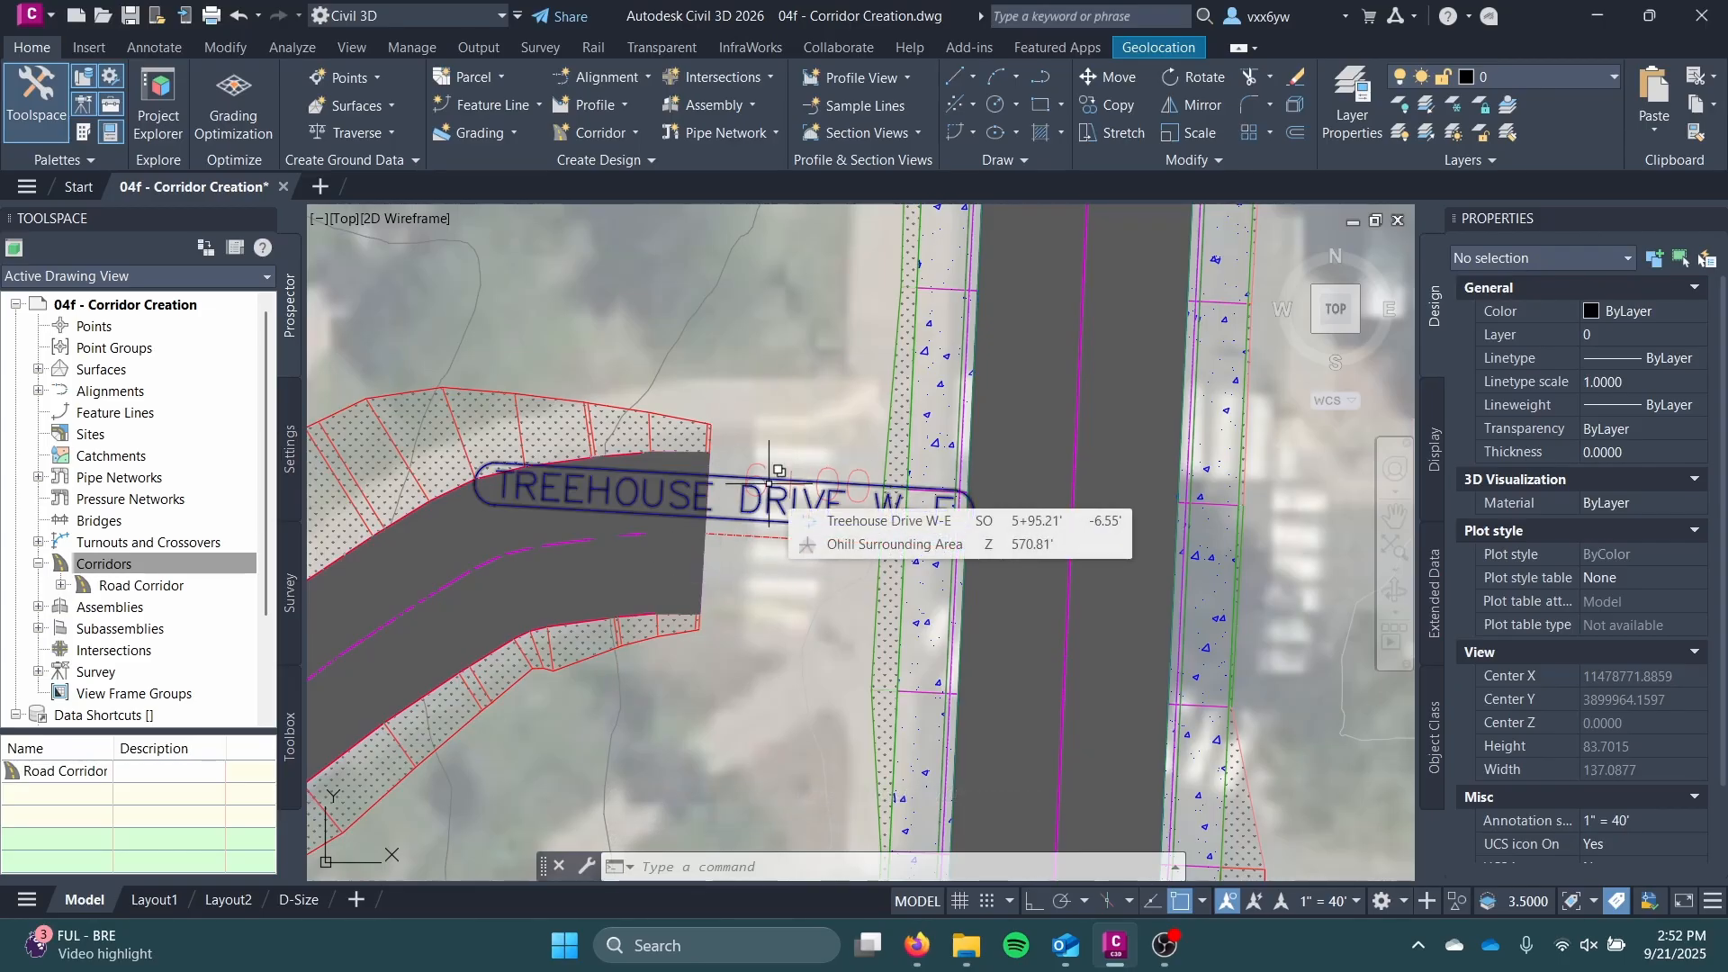
scroll(770, 483, "down", 6)
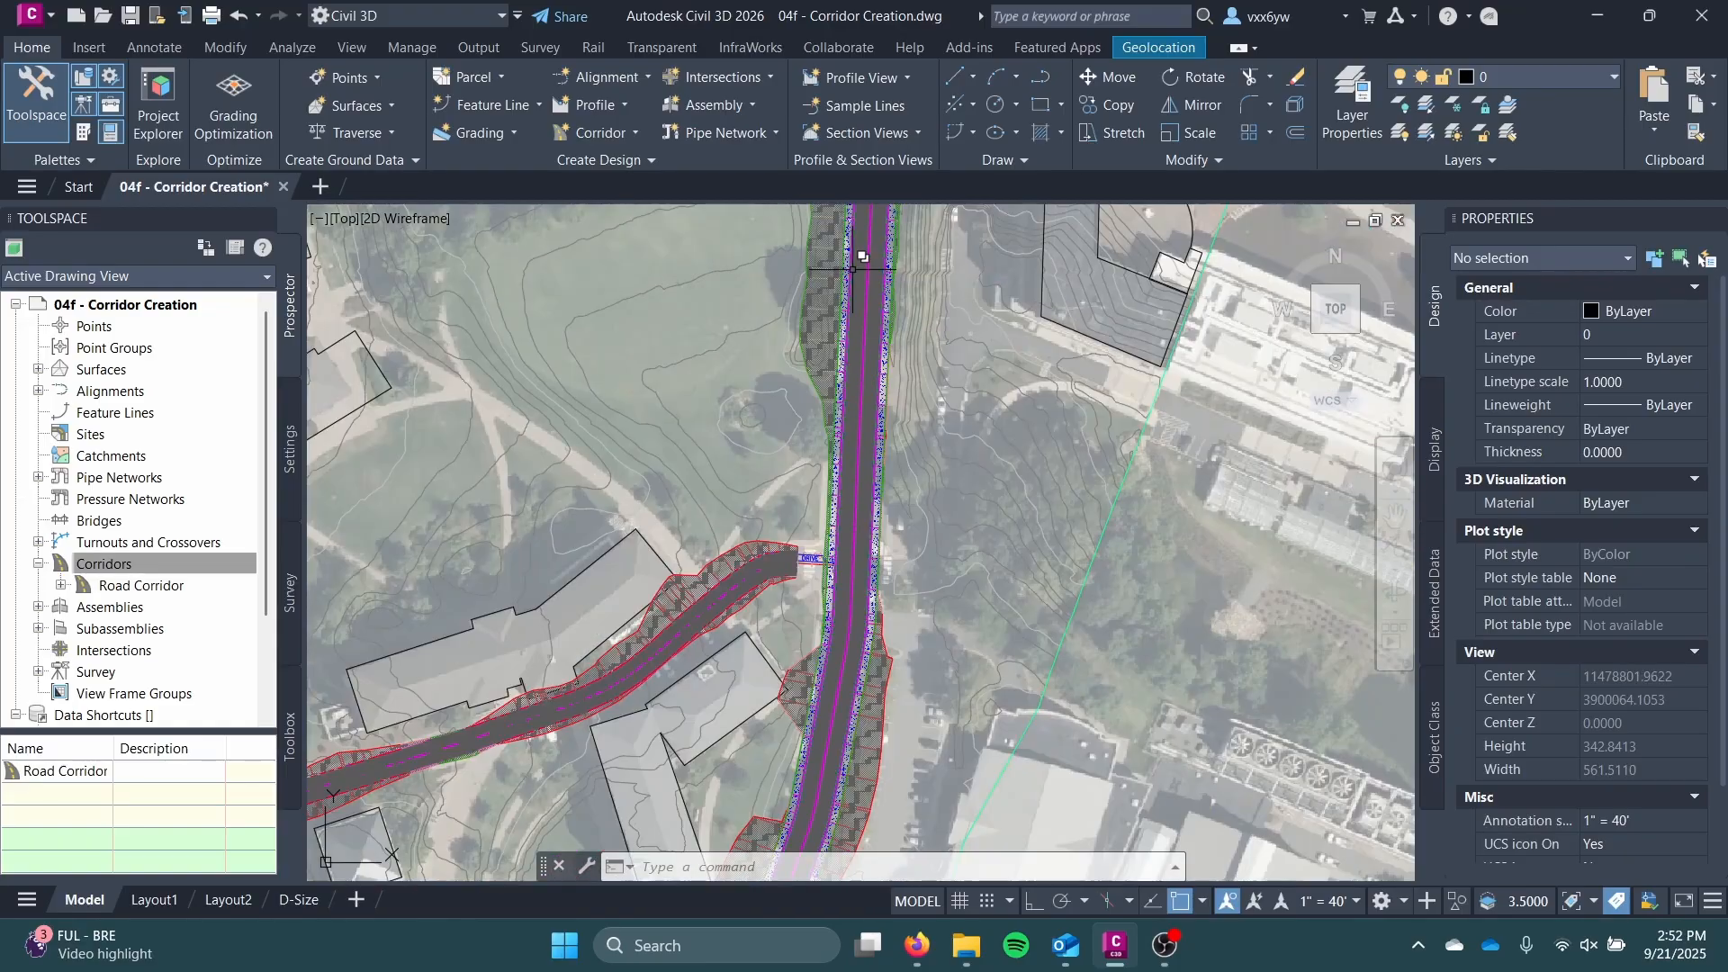
middle_click_drag(862, 258, 808, 602)
scroll(807, 602, "down", 2)
scroll(850, 247, "up", 6)
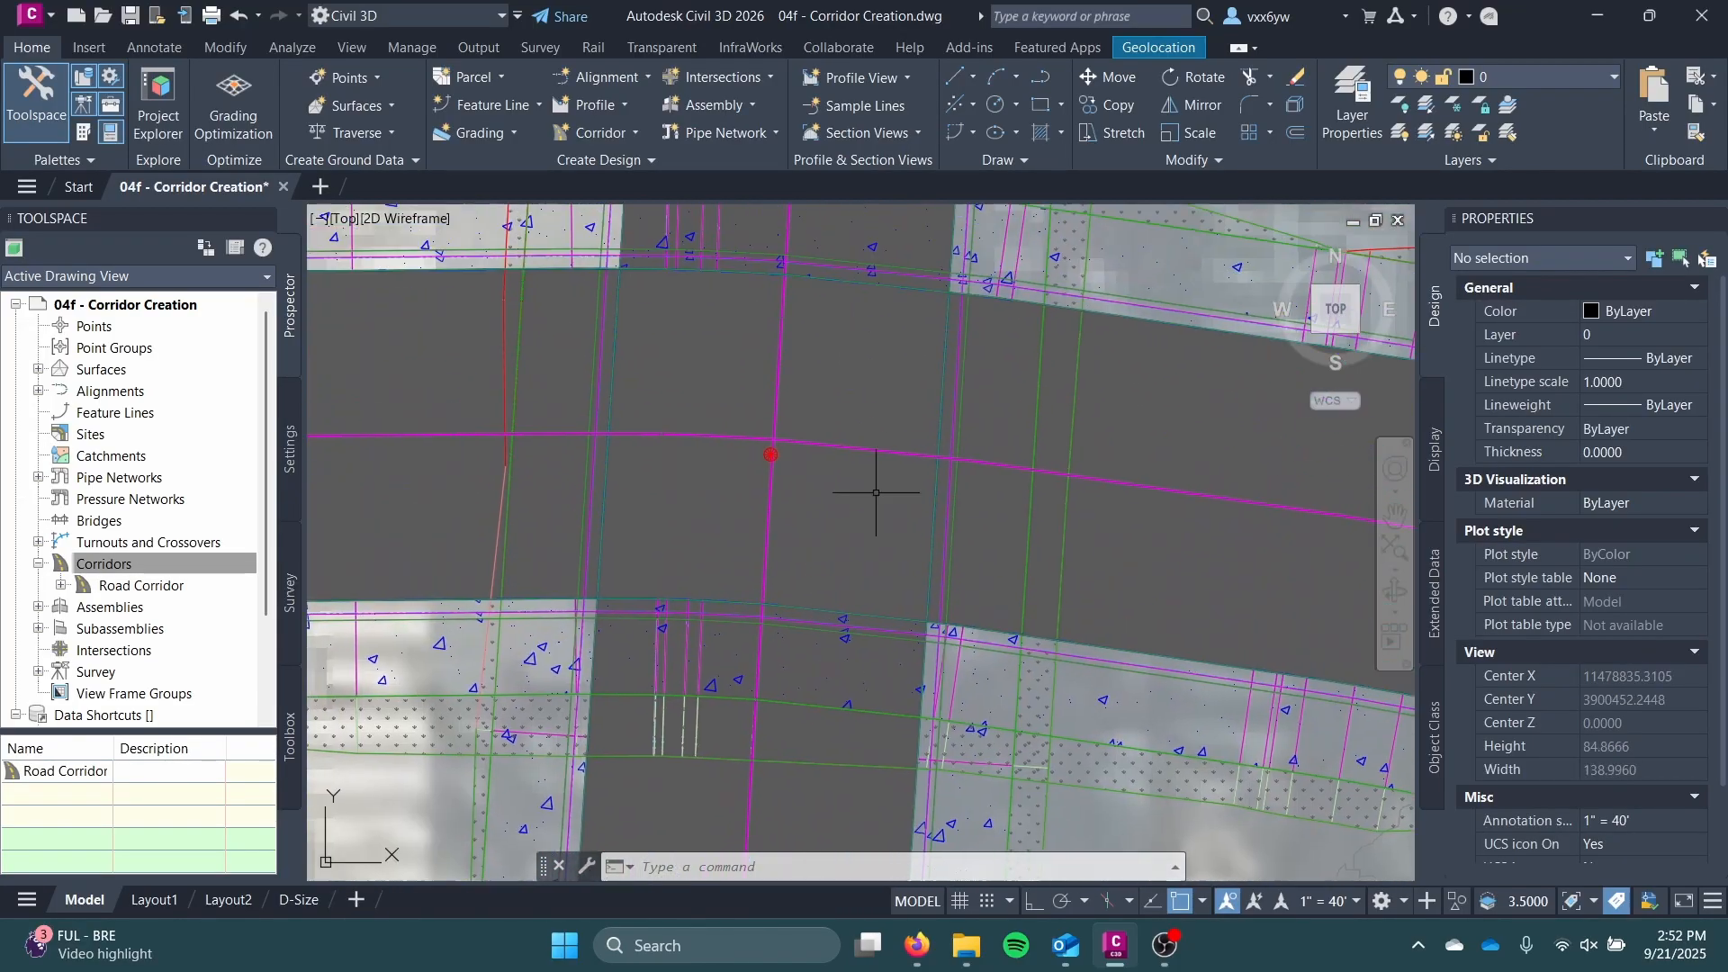
scroll(880, 491, "down", 2)
left_click(647, 388)
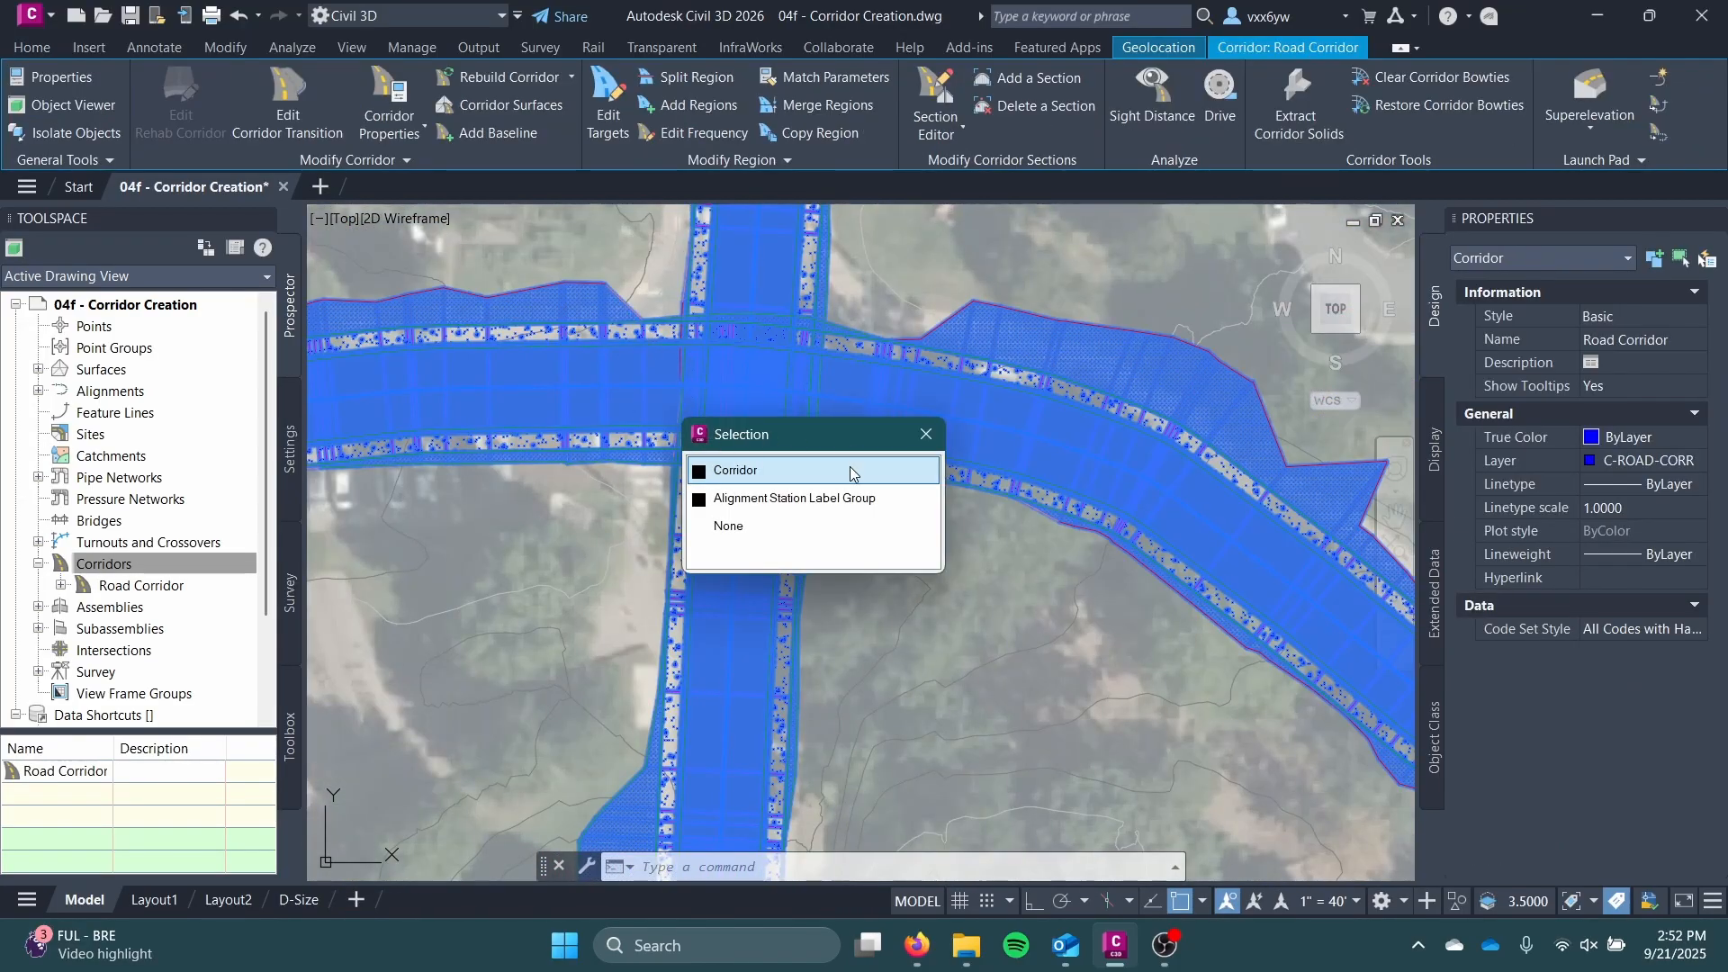
left_click(851, 470)
scroll(726, 369, "down", 4)
middle_click_drag(734, 445, 744, 706)
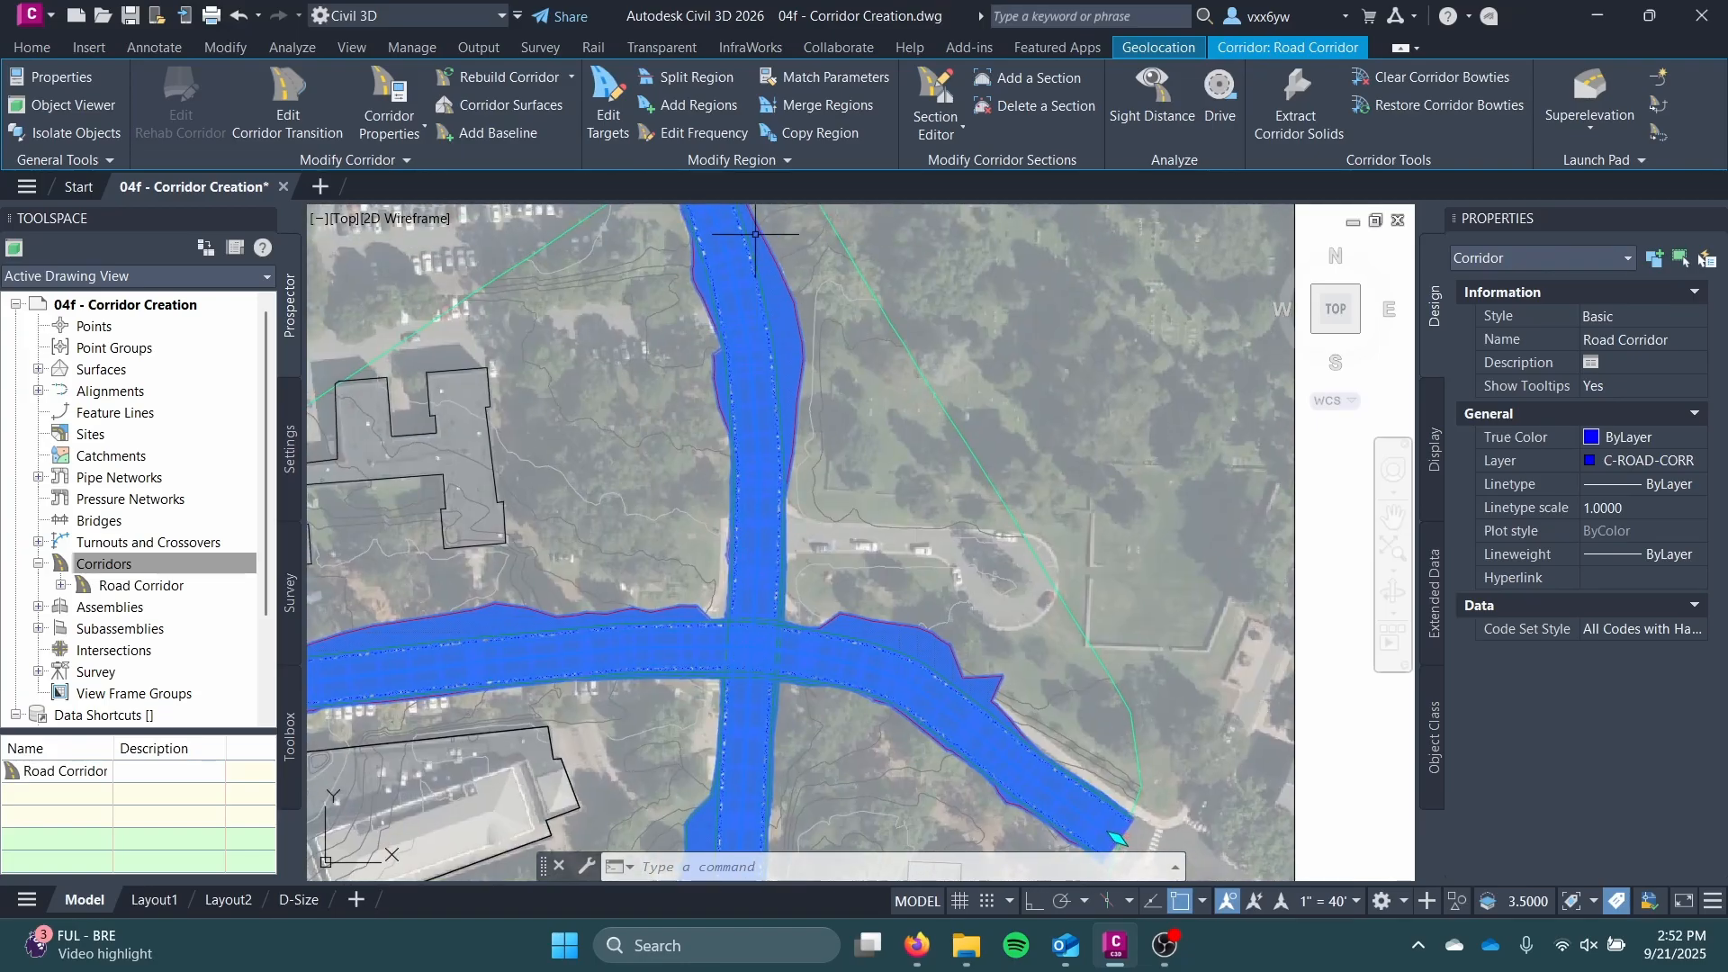
middle_click_drag(756, 235, 772, 450)
middle_click_drag(707, 630, 773, 279)
mouse_move(748, 558)
middle_mouse_down()
mouse_move(814, 328)
mouse_move(689, 581)
middle_mouse_up()
scroll(814, 328, "up", 5)
middle_click_drag(798, 331, 761, 404)
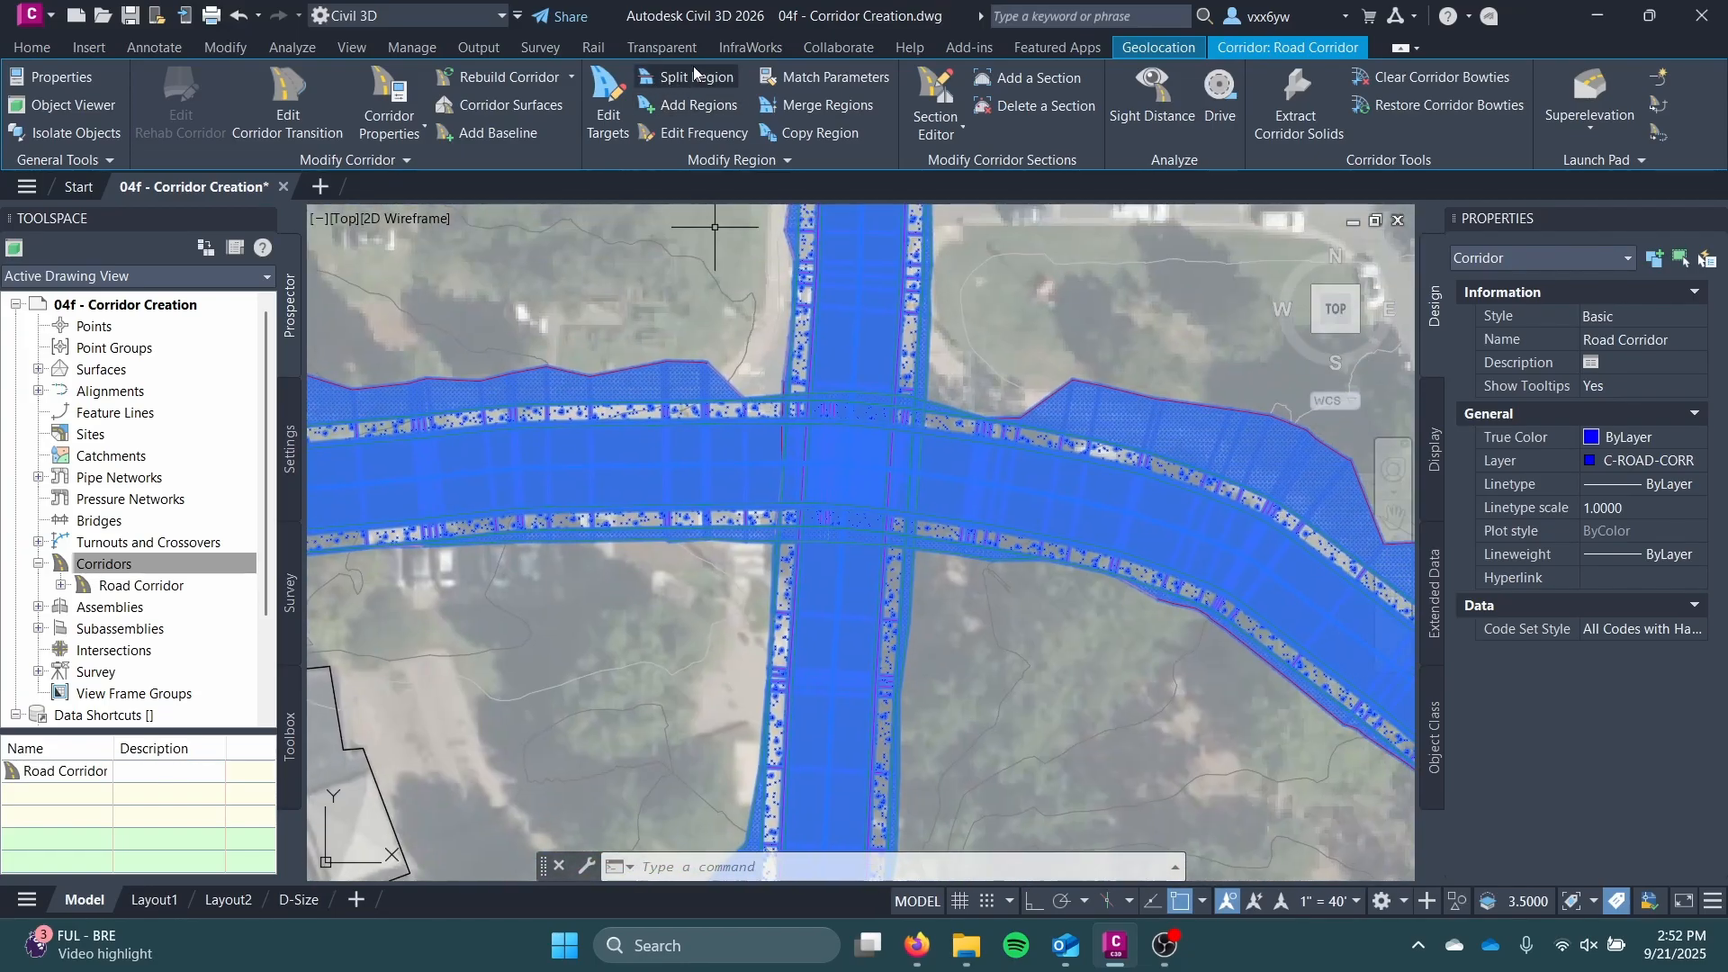
Step: Split the main road's corridor region just south of where Treehouse Drive W-E meets it
left_click(684, 77)
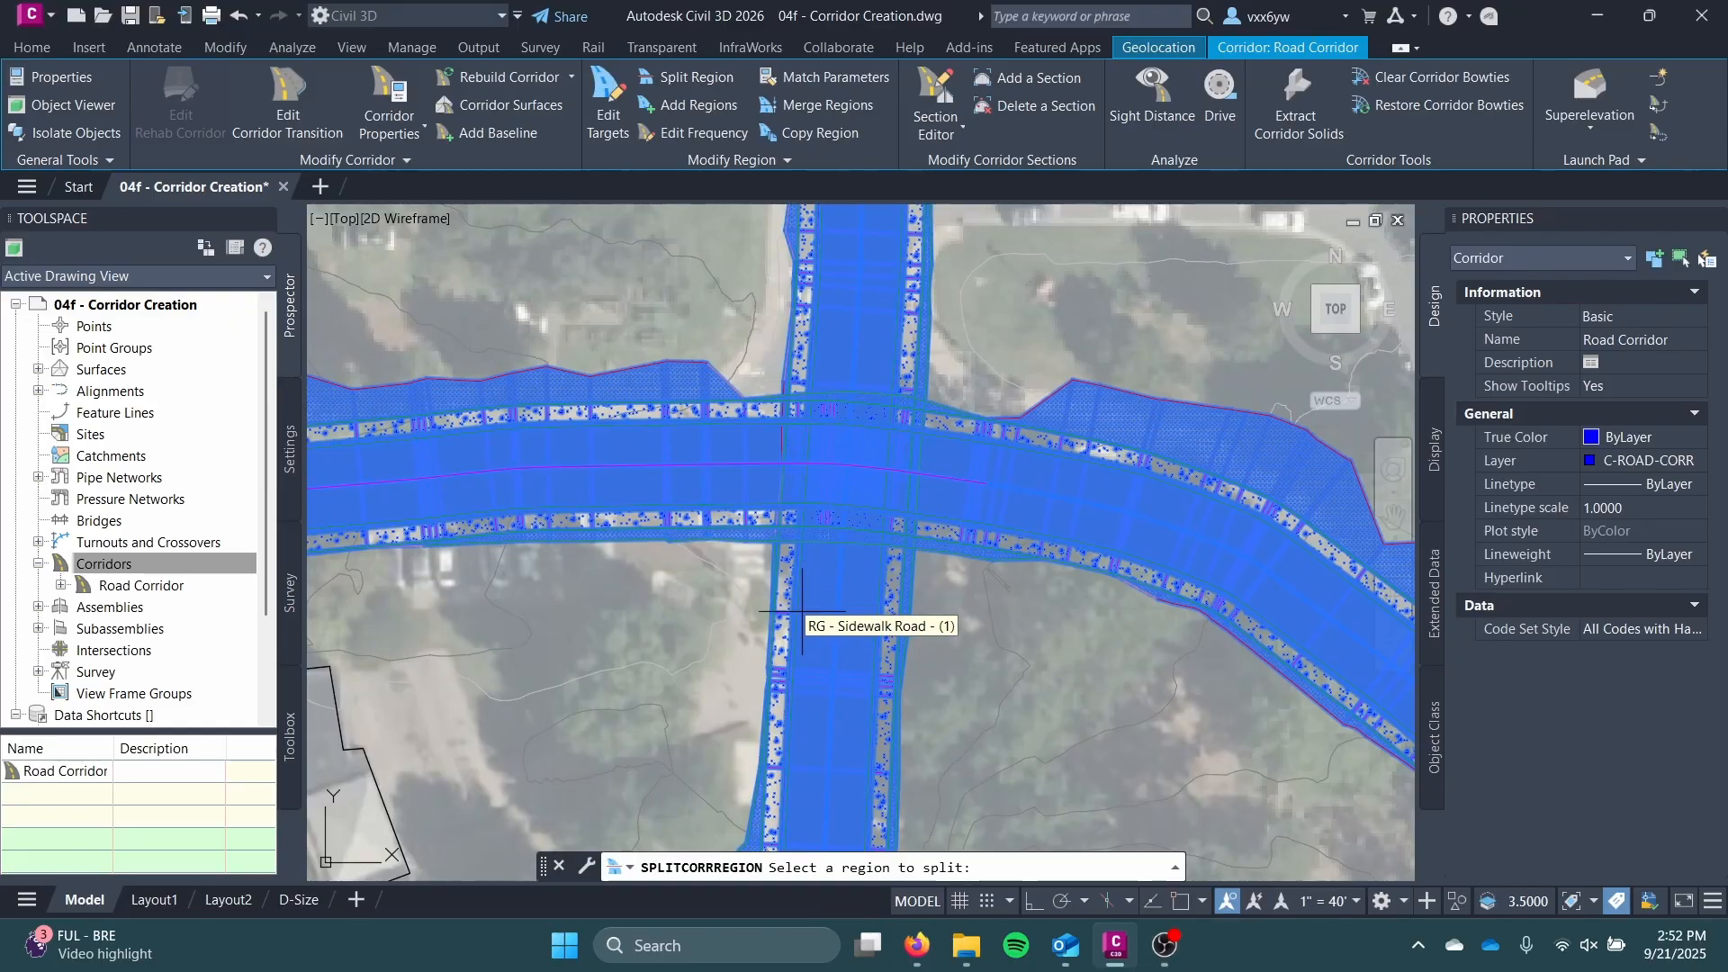
scroll(830, 504, "up", 4)
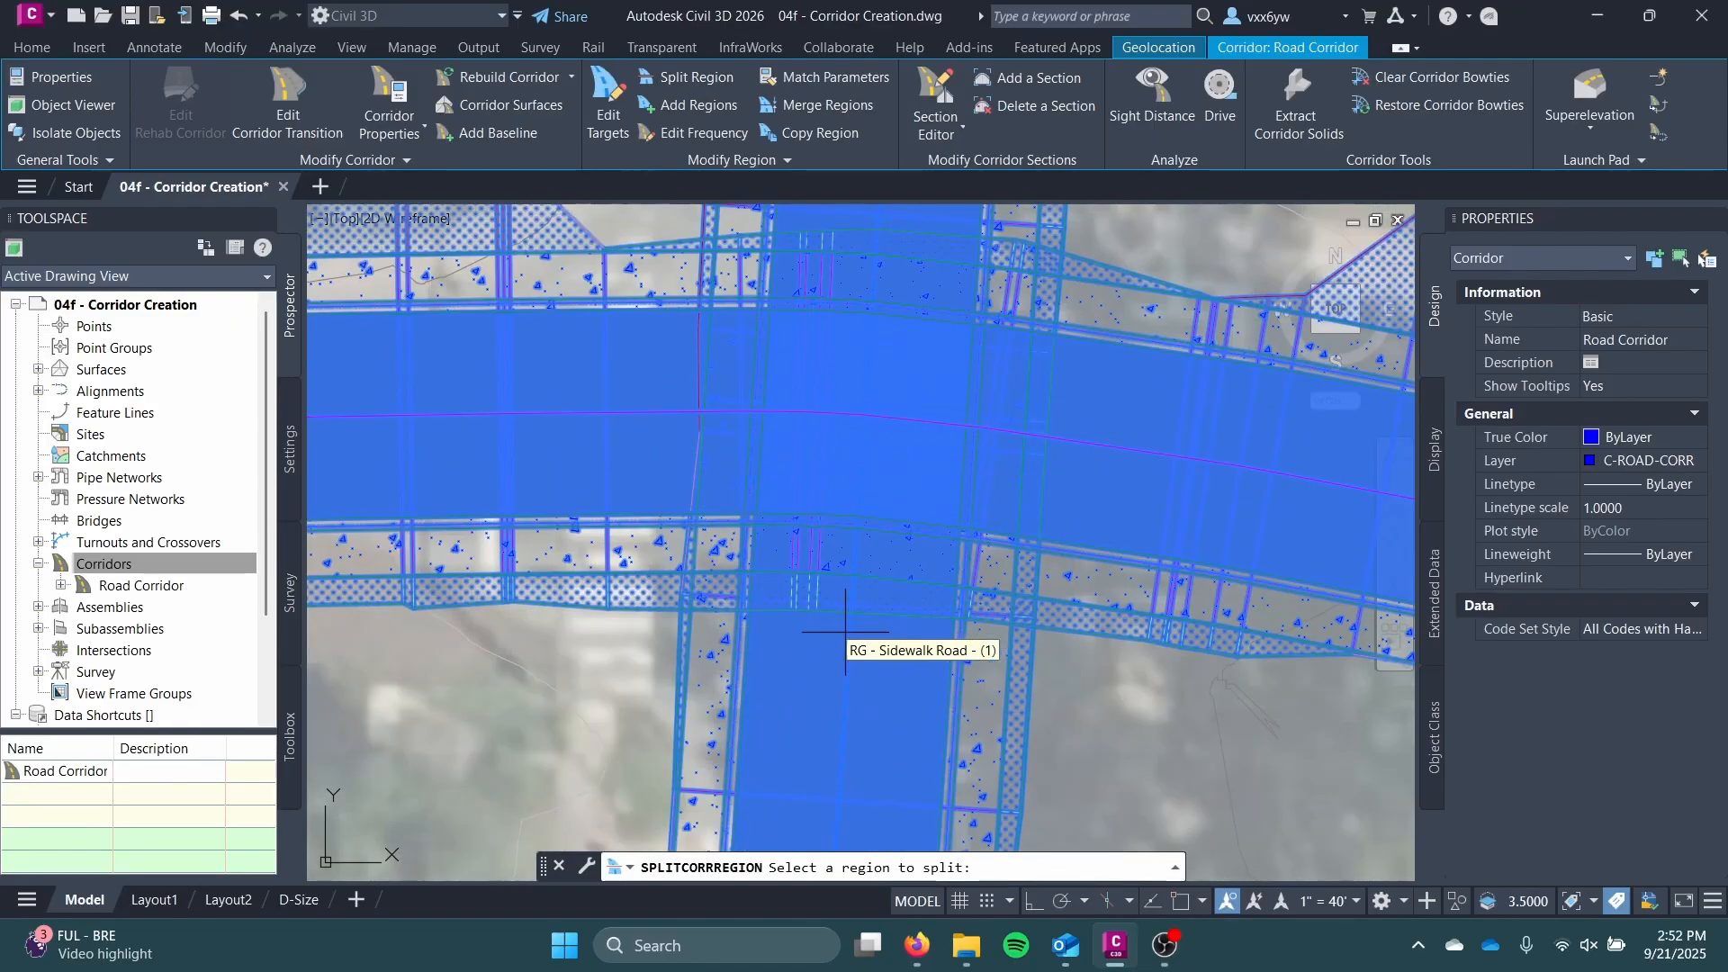
scroll(900, 456, "down", 5)
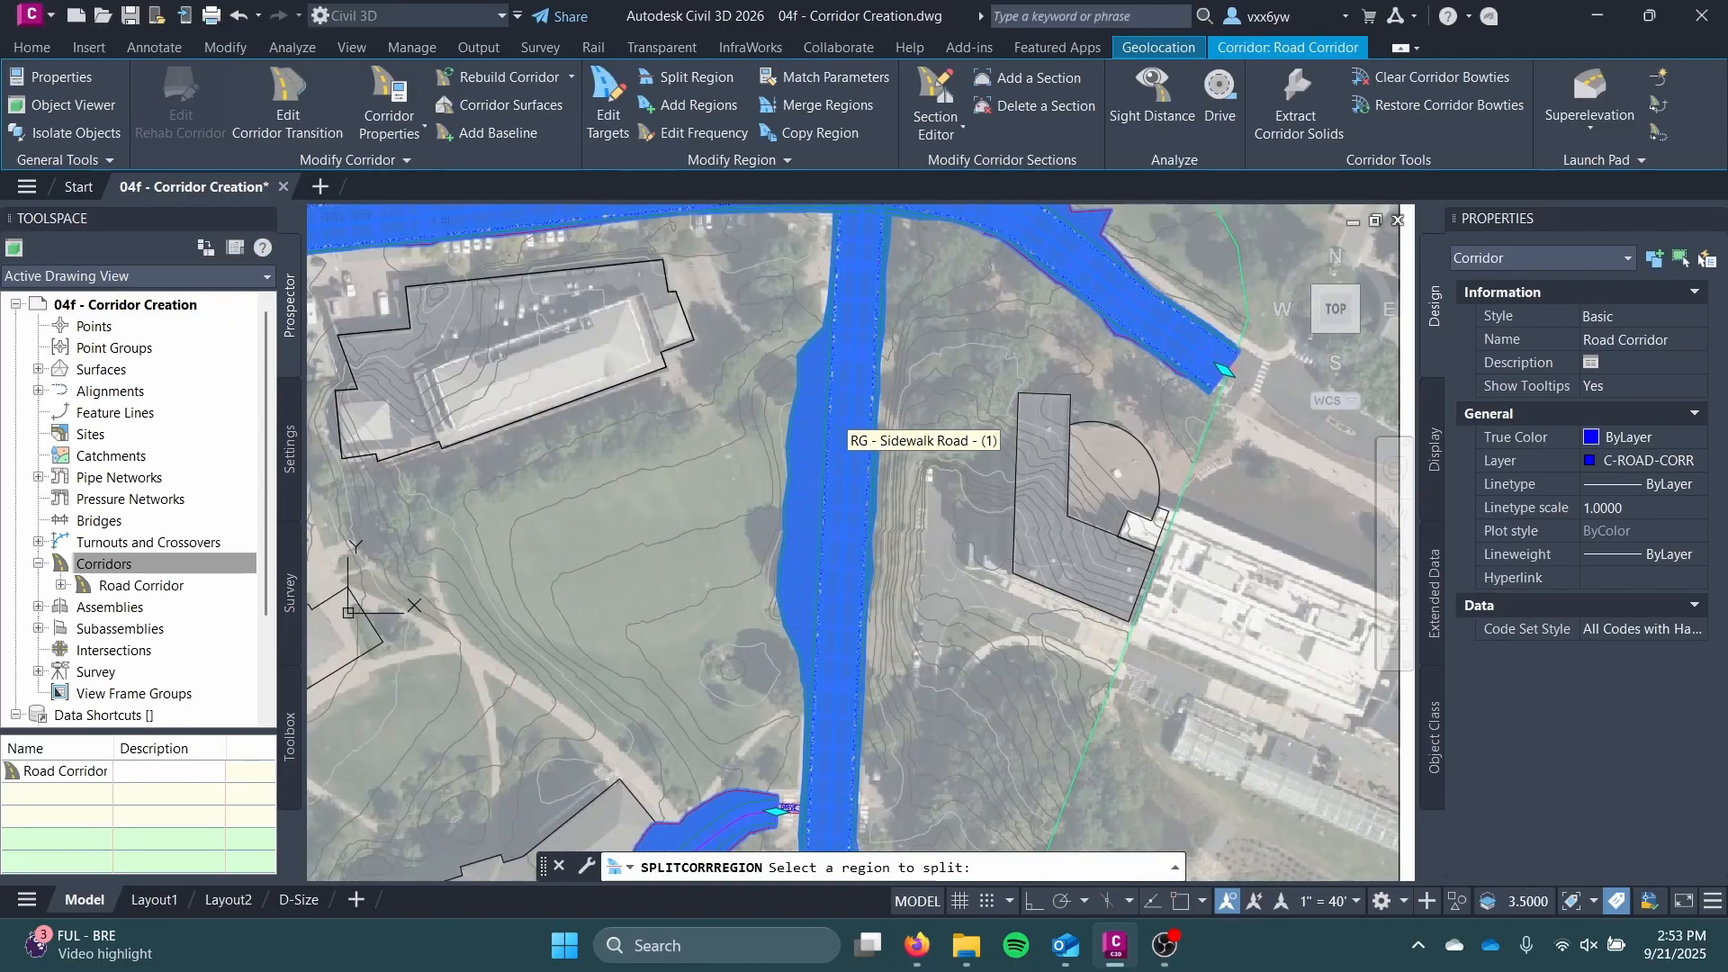
scroll(869, 520, "up", 6)
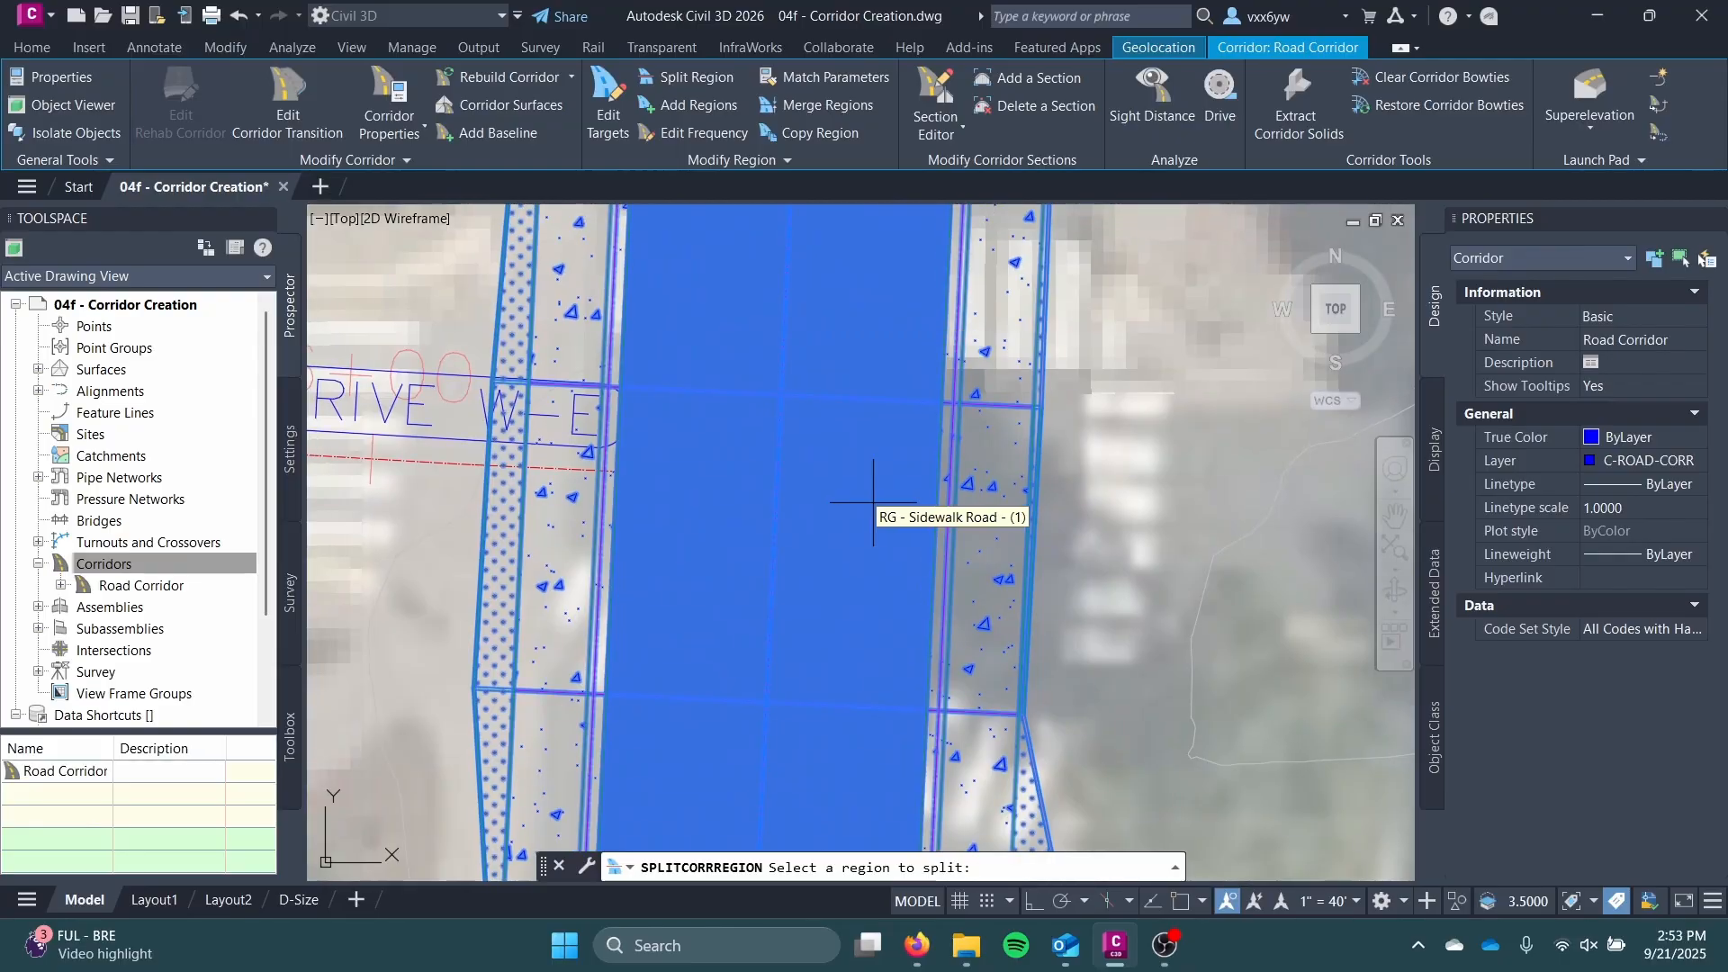
middle_click_drag(853, 497, 907, 456)
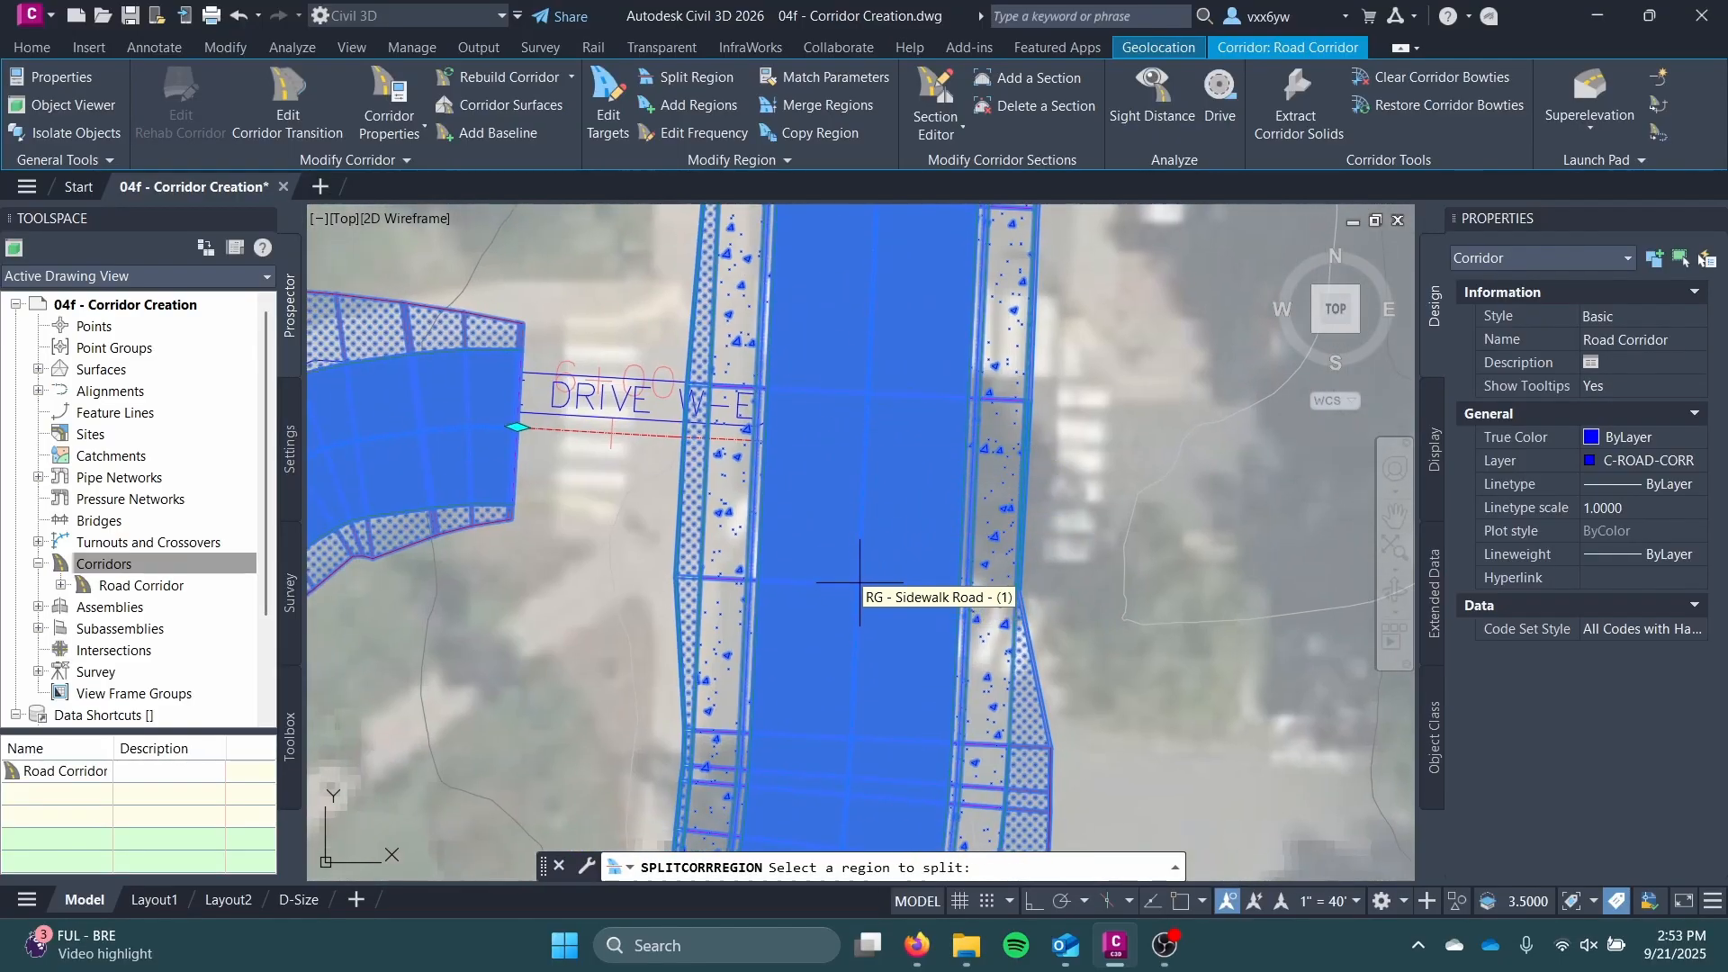
middle_click_drag(855, 597, 861, 561)
scroll(872, 410, "up", 2)
scroll(862, 552, "down", 2)
middle_click_drag(863, 549, 861, 546)
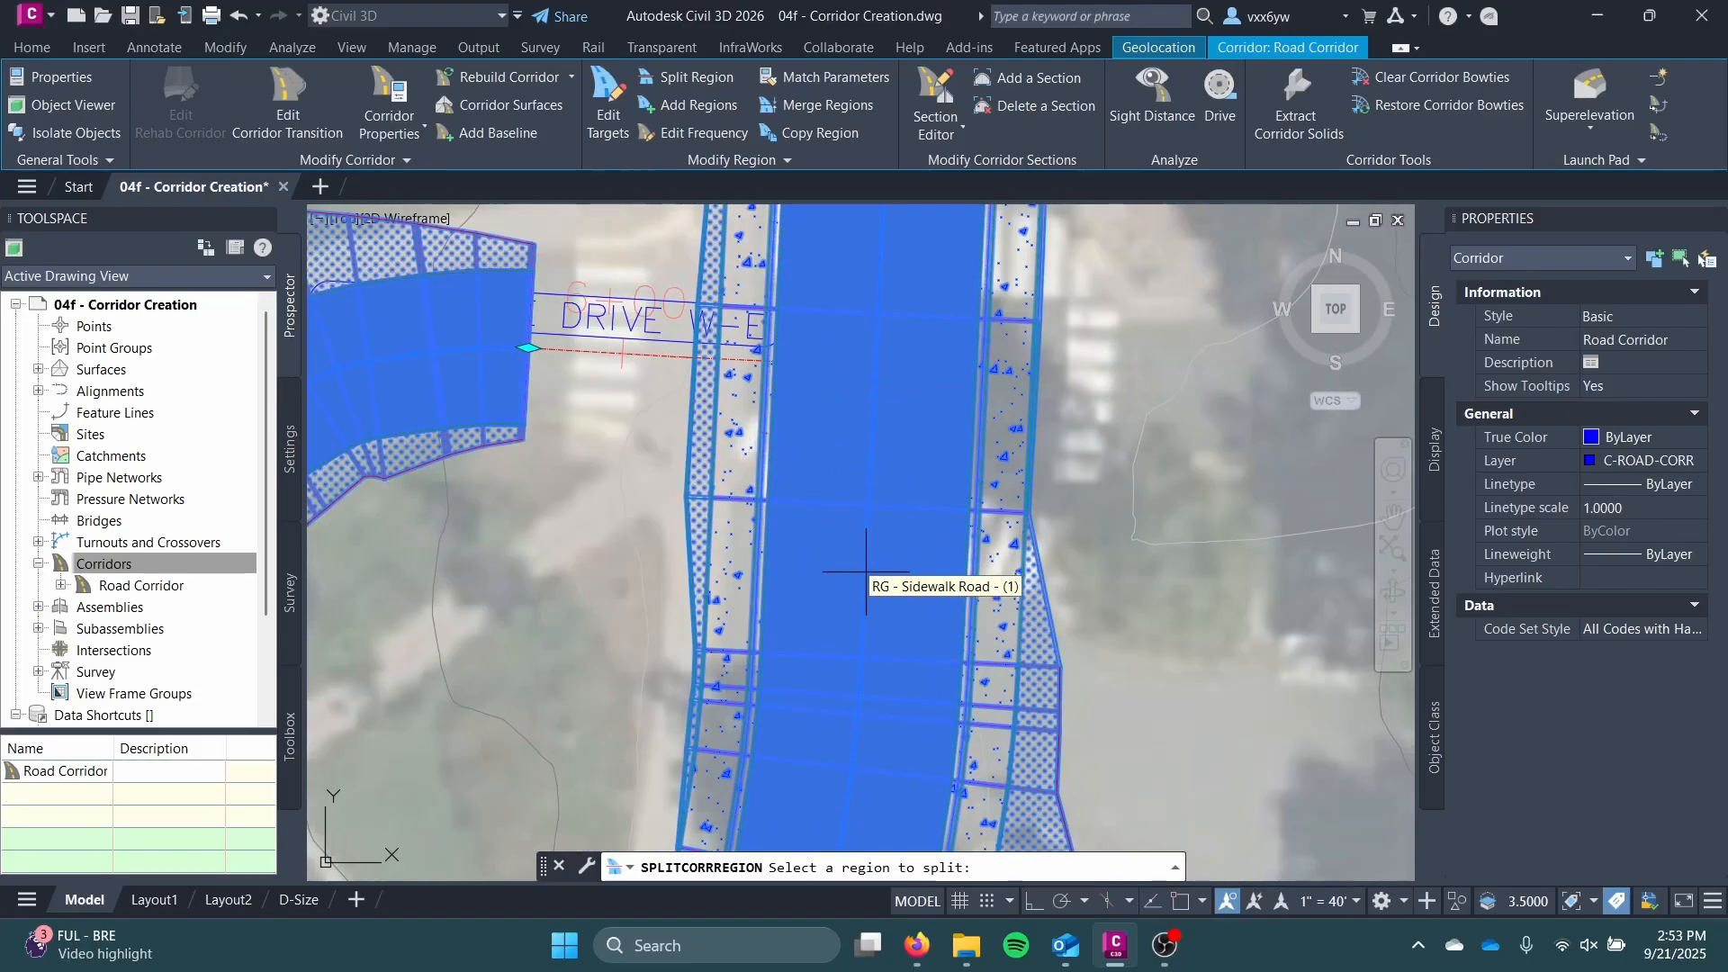
left_click(882, 553)
left_click(866, 586)
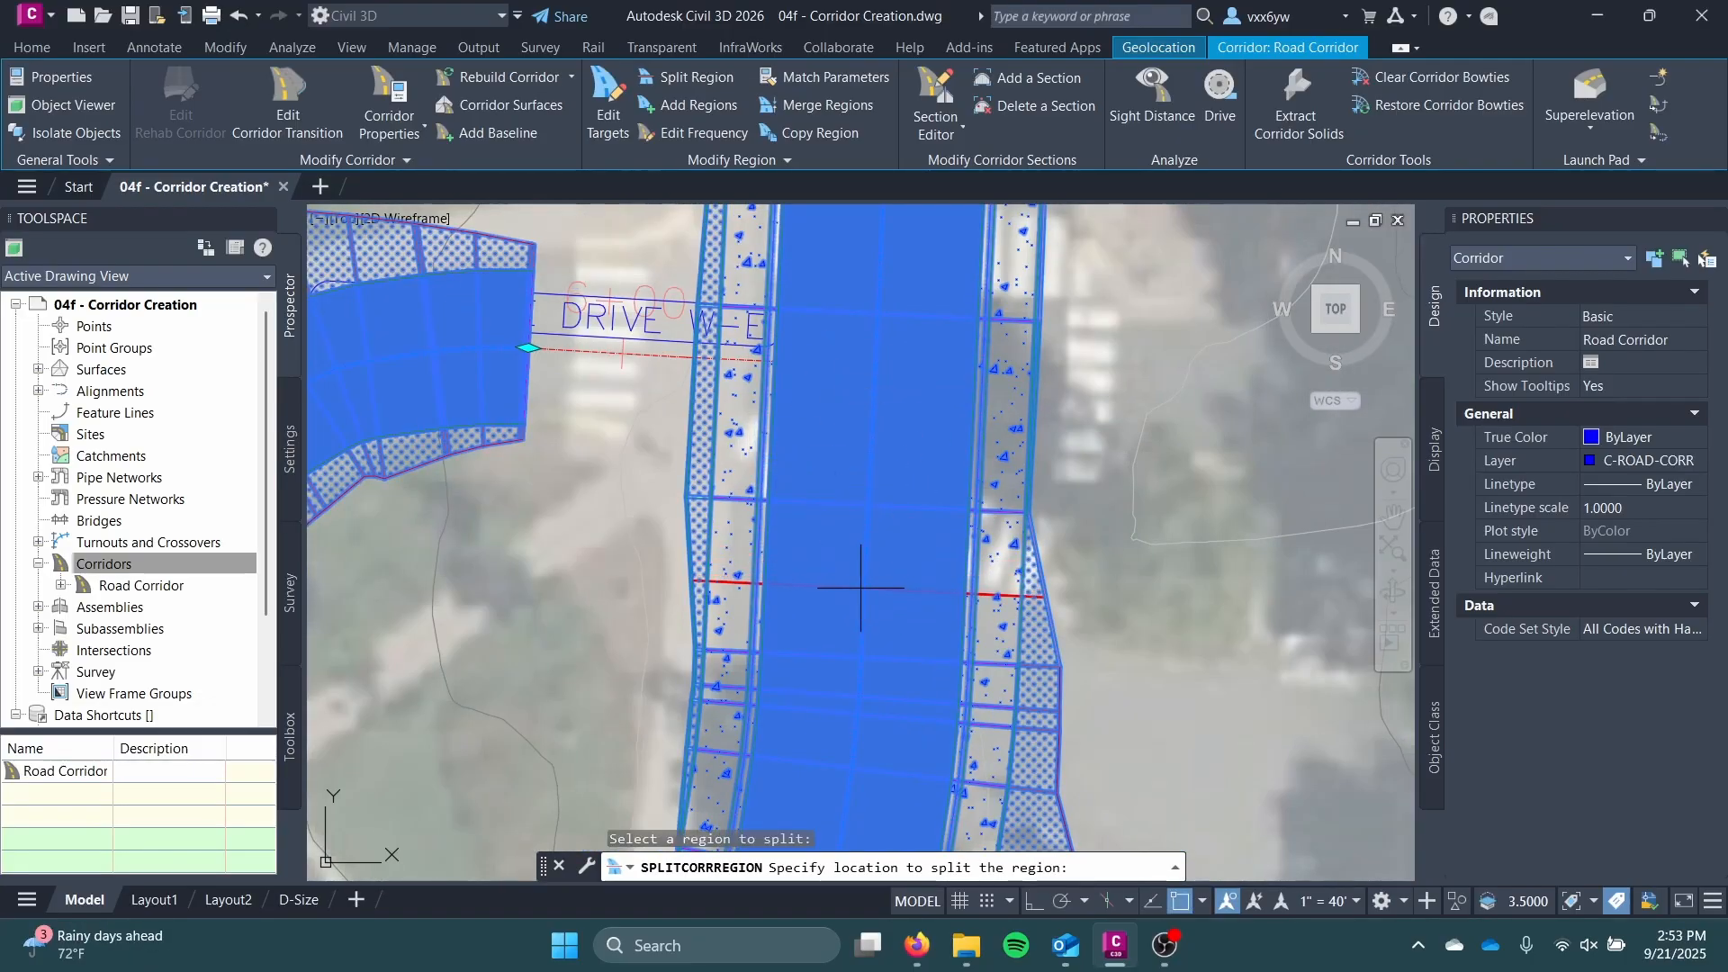
Step: Split the main road's region again just north of the Treehouse Drive W-E junction, at about station 7+50, and end the Split Region command
middle_click_drag(918, 333, 868, 613)
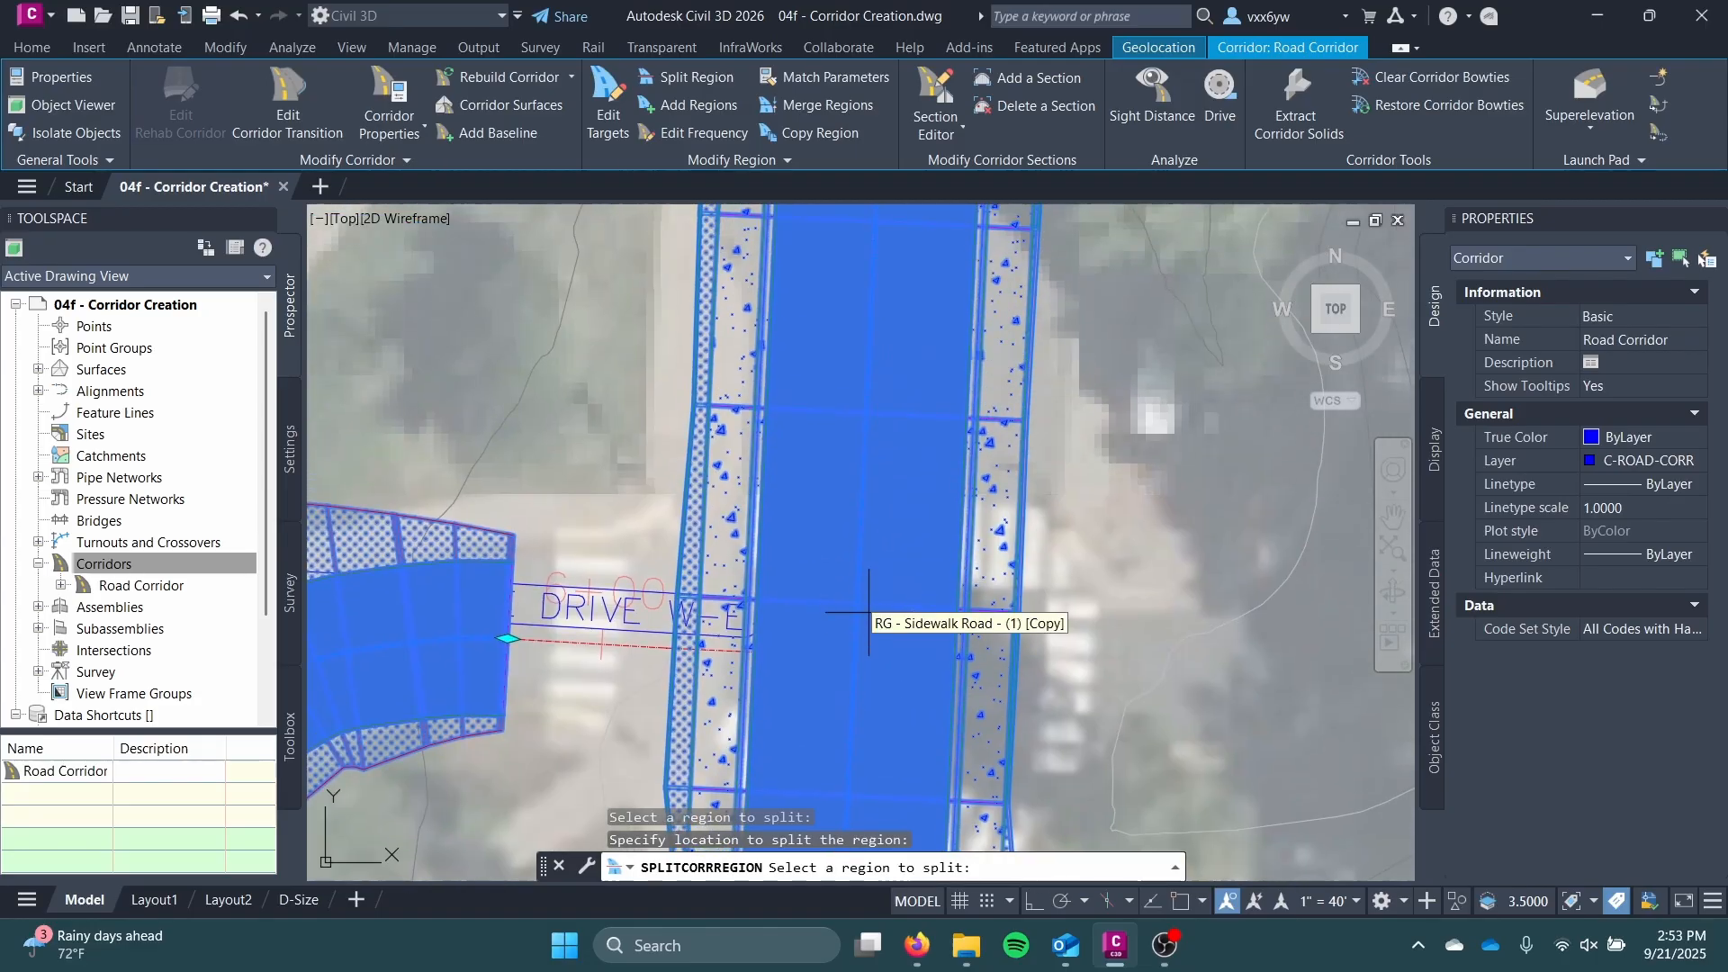
left_click(868, 452)
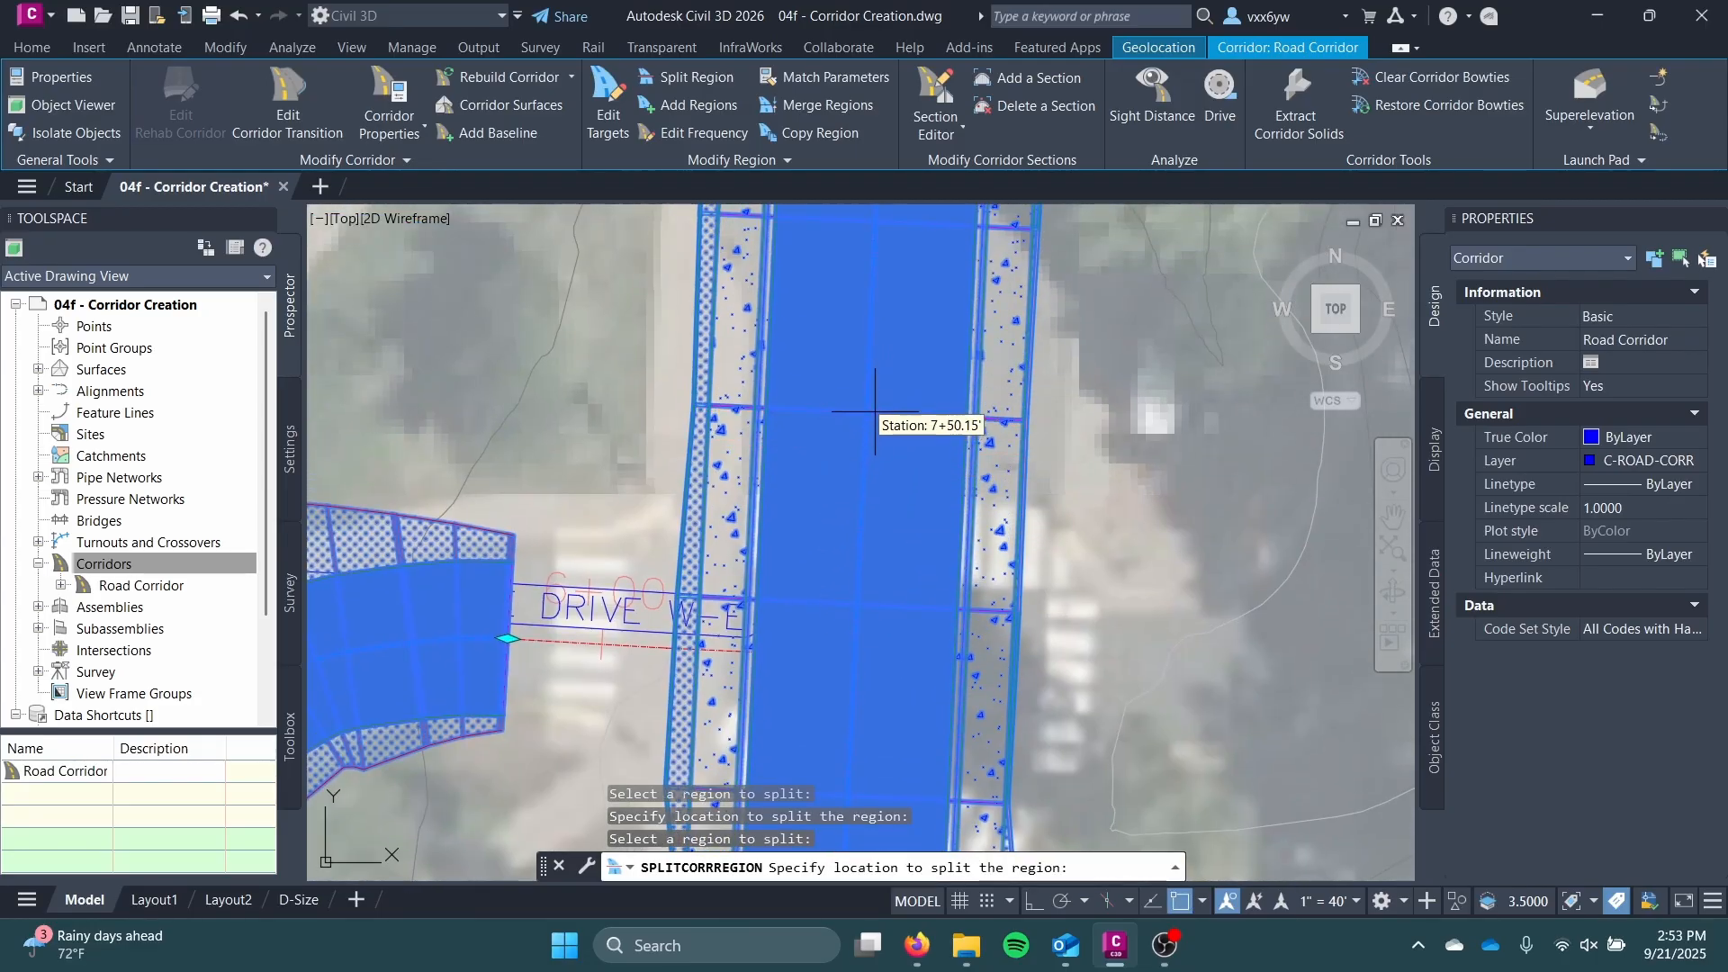
key("F3")
left_click(876, 410)
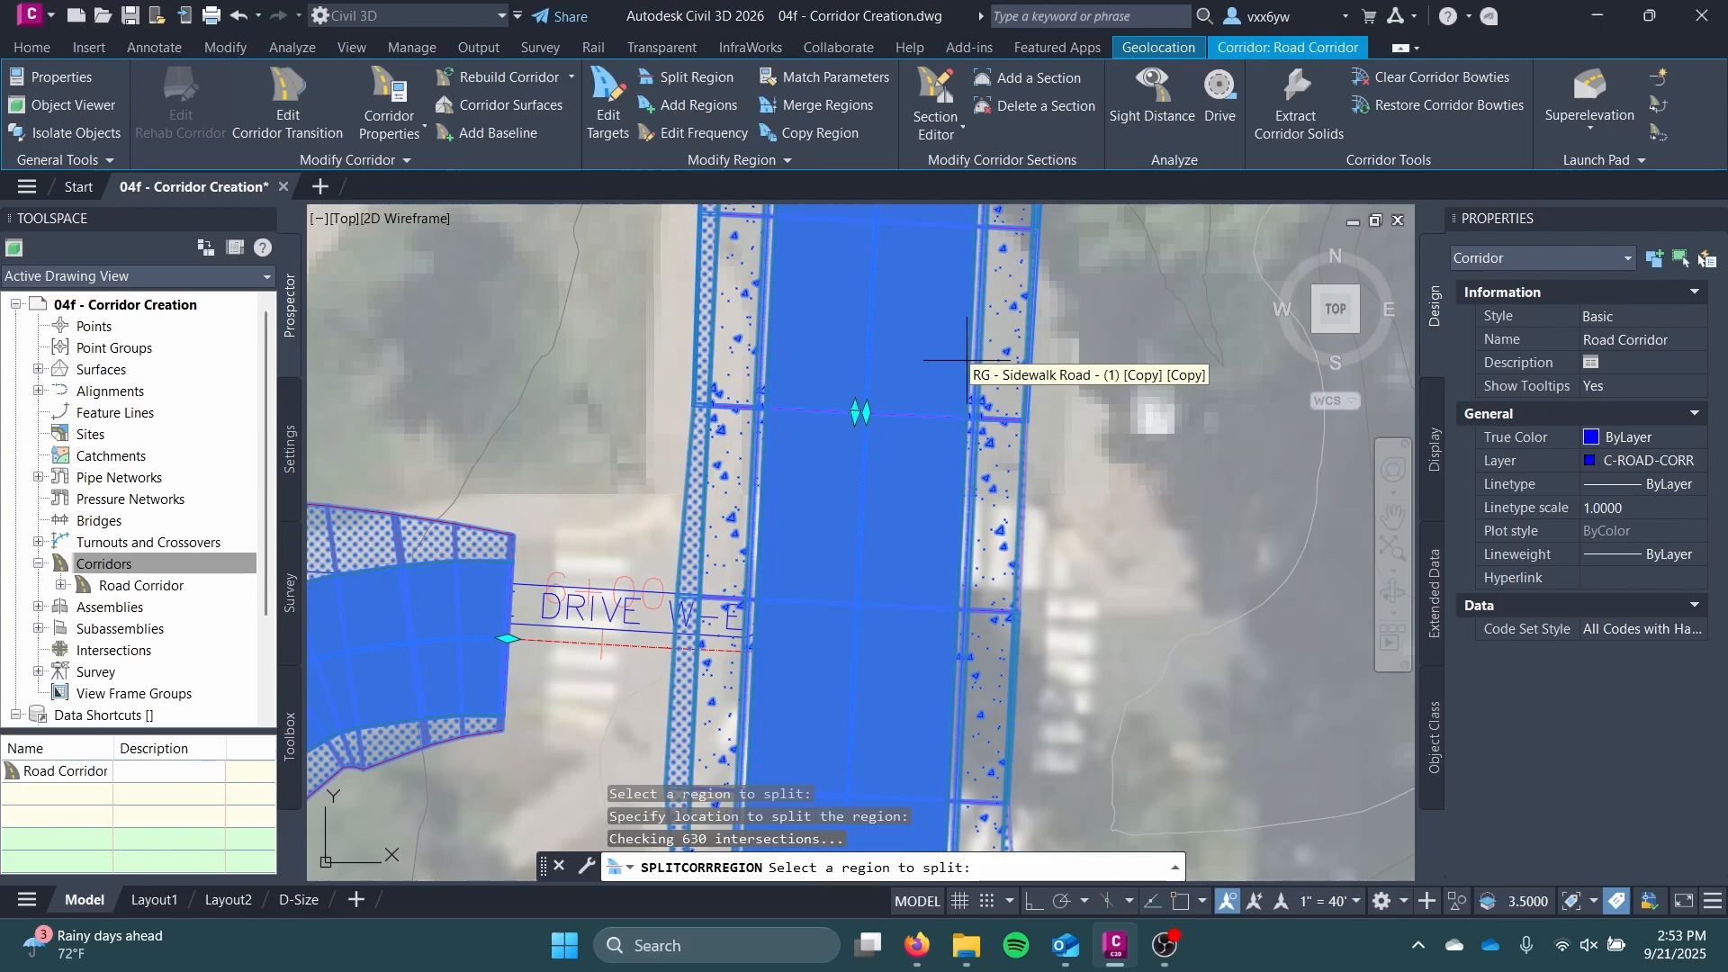
key("Escape")
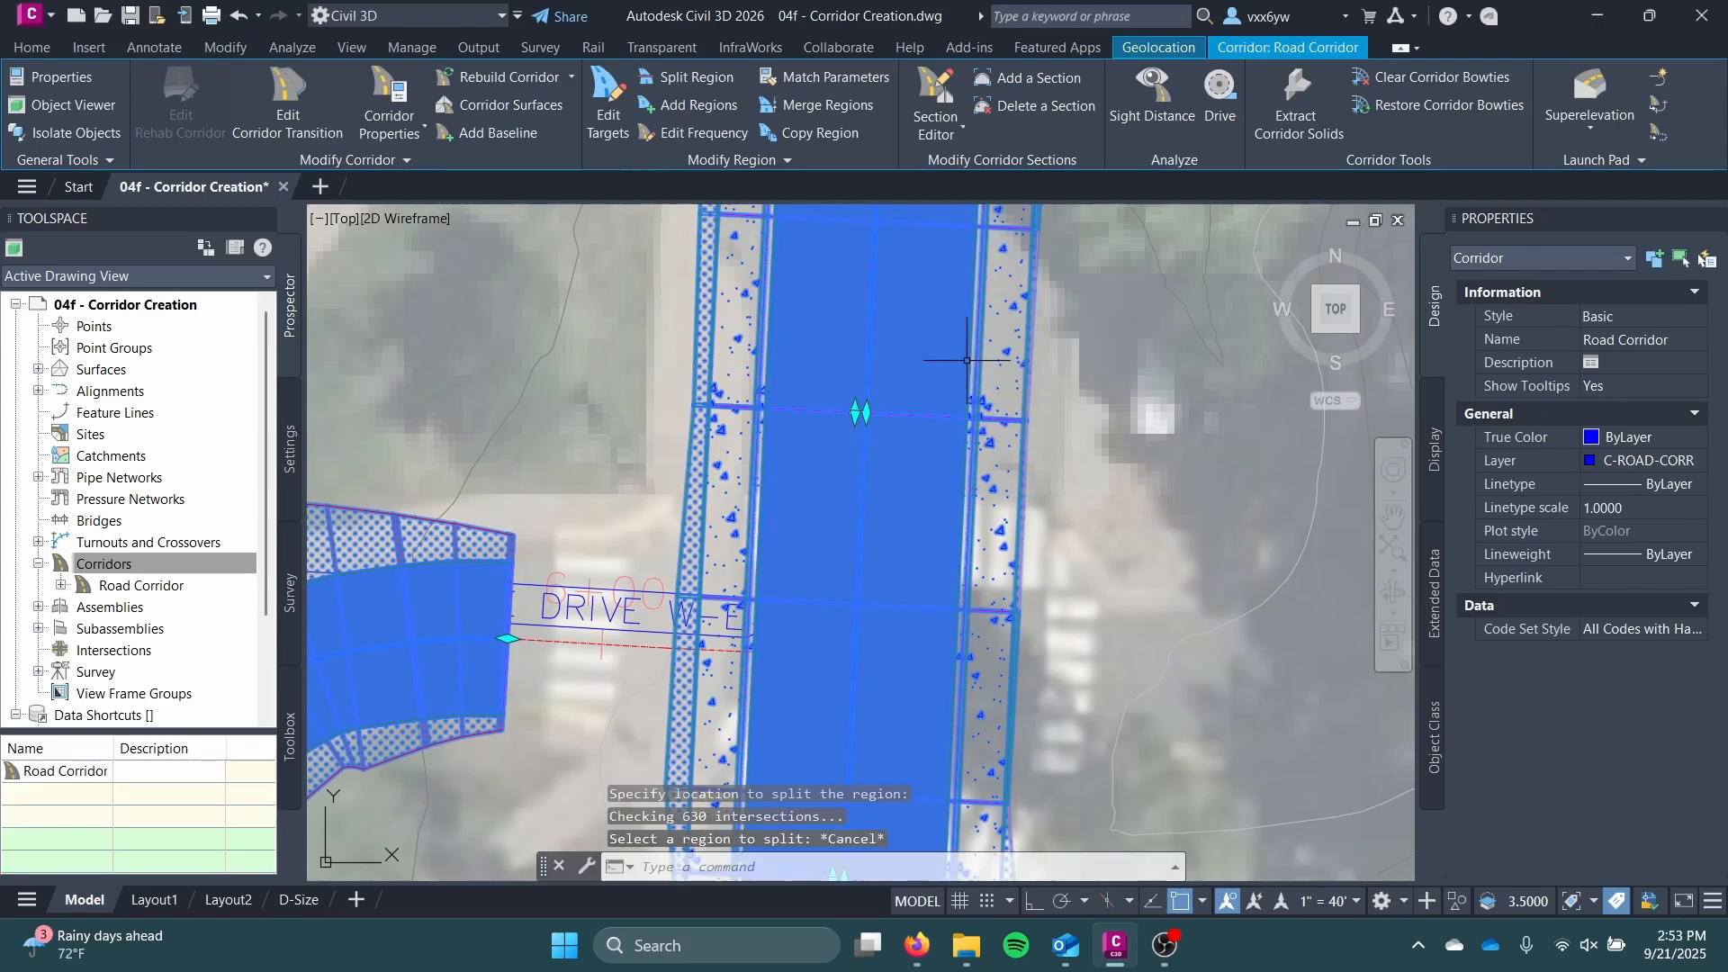
Step: Split the main road's corridor region just south of the crossing with the upper east-west road
scroll(794, 396, "down", 2)
mouse_move(797, 401)
middle_mouse_down()
mouse_move(738, 756)
mouse_move(779, 702)
middle_mouse_up()
middle_click_drag(803, 396, 785, 702)
scroll(810, 317, "down", 2)
middle_click_drag(808, 333, 786, 684)
scroll(791, 405, "up", 2)
middle_click_drag(790, 405, 773, 611)
scroll(789, 342, "down", 5)
mouse_move(789, 324)
middle_mouse_down()
mouse_move(783, 359)
mouse_move(880, 334)
middle_mouse_up()
scroll(782, 358, "up", 6)
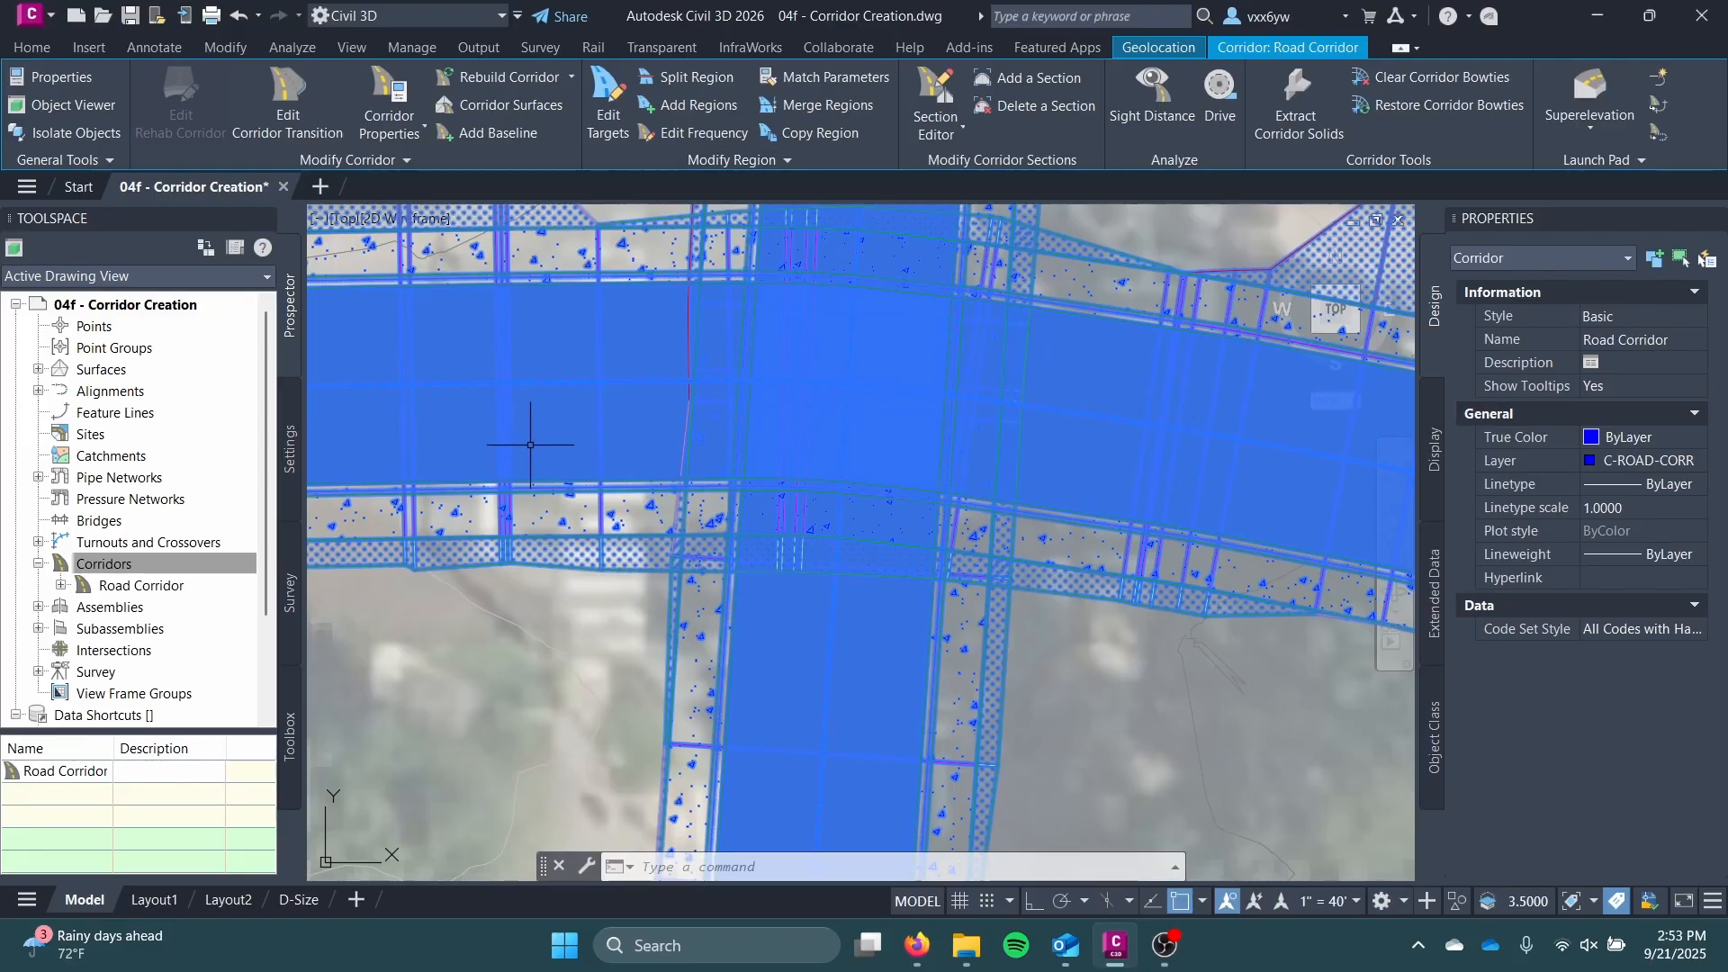
left_click(706, 79)
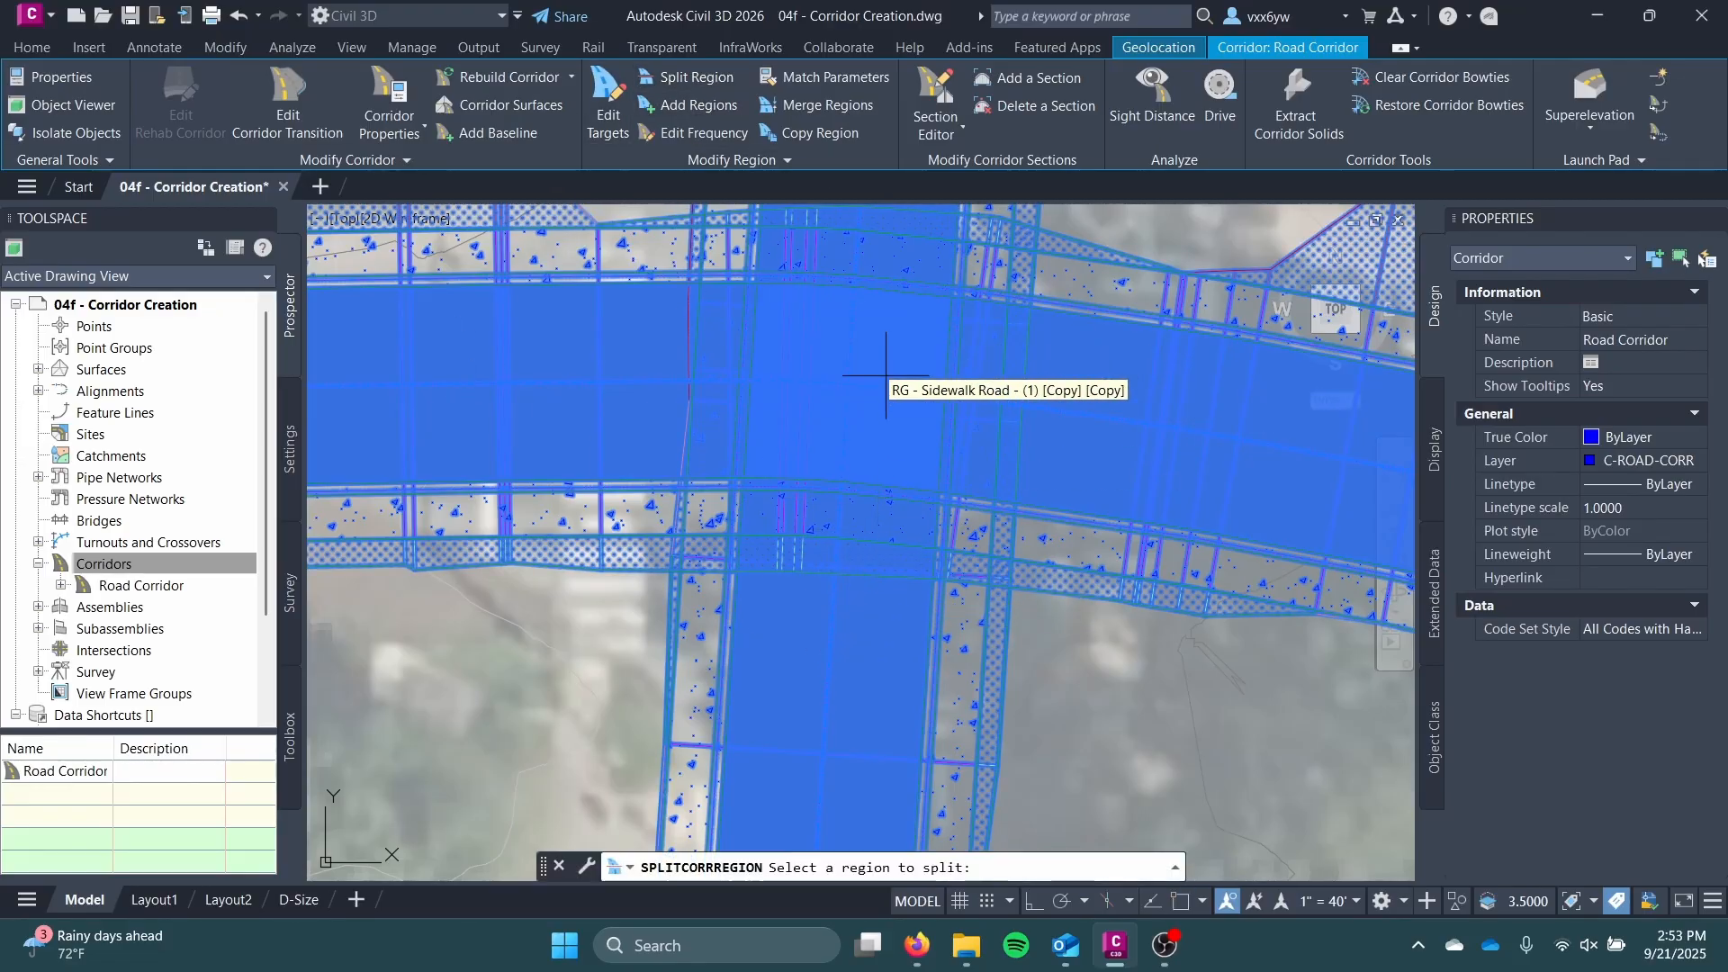
left_click(826, 752)
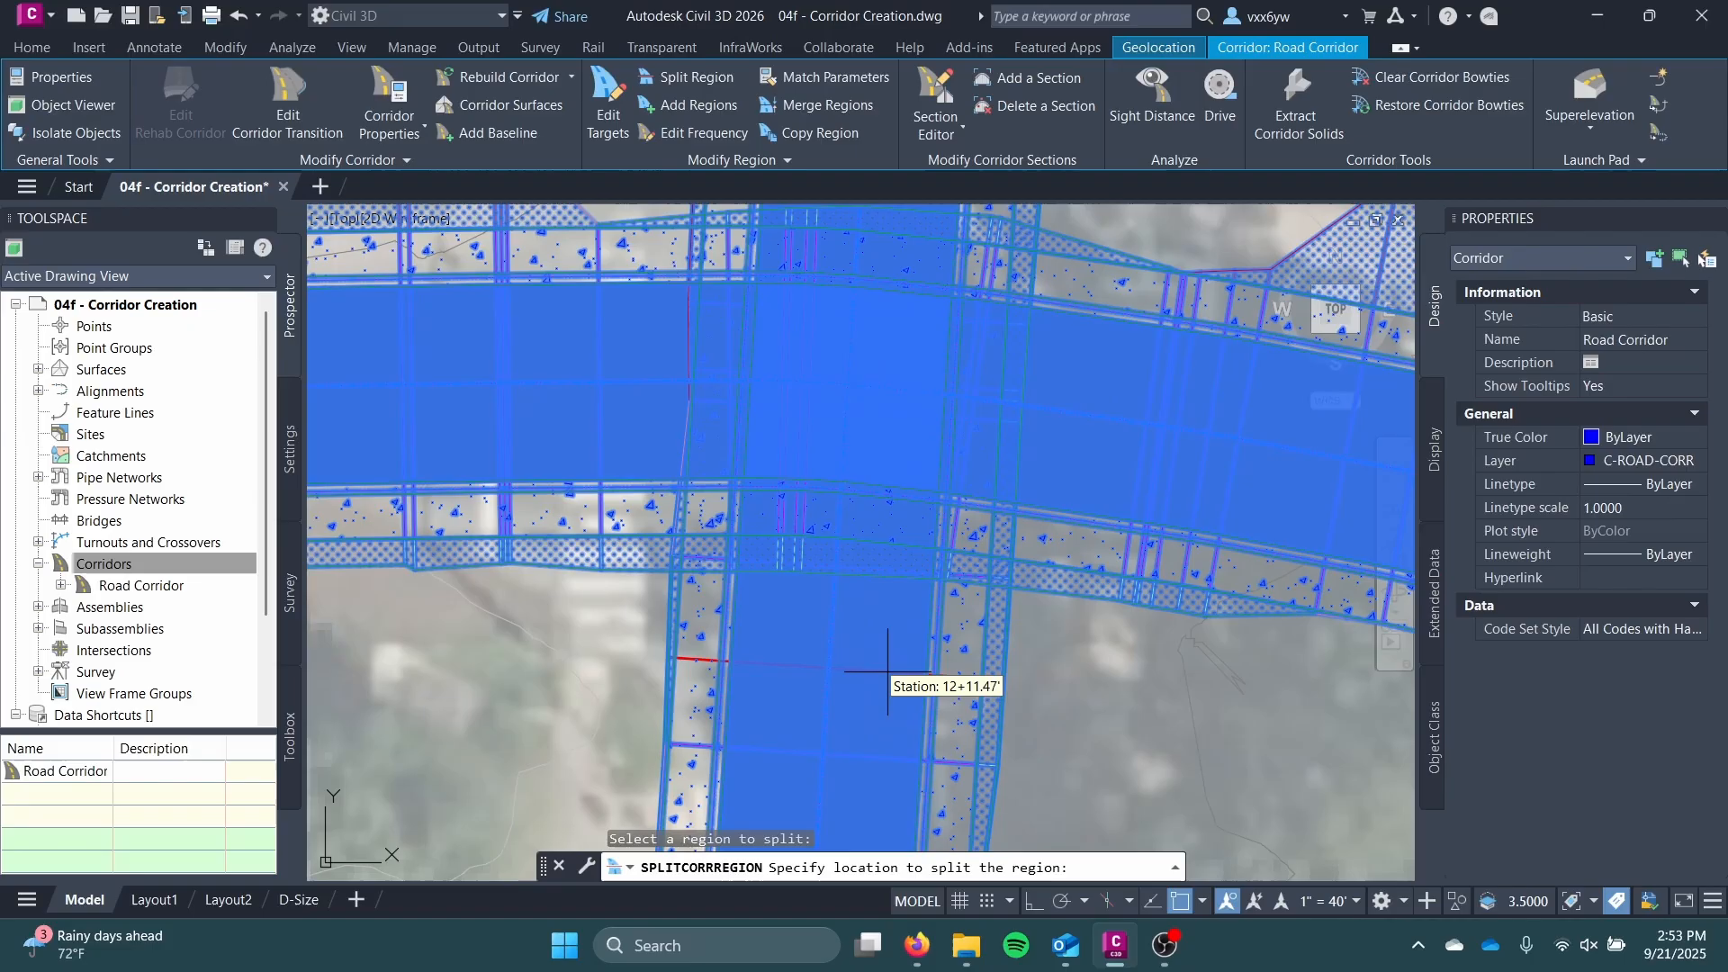
left_click(829, 761)
Step: Split the main road's corridor region again a short distance north of the upper crossing
middle_click_drag(895, 413, 894, 744)
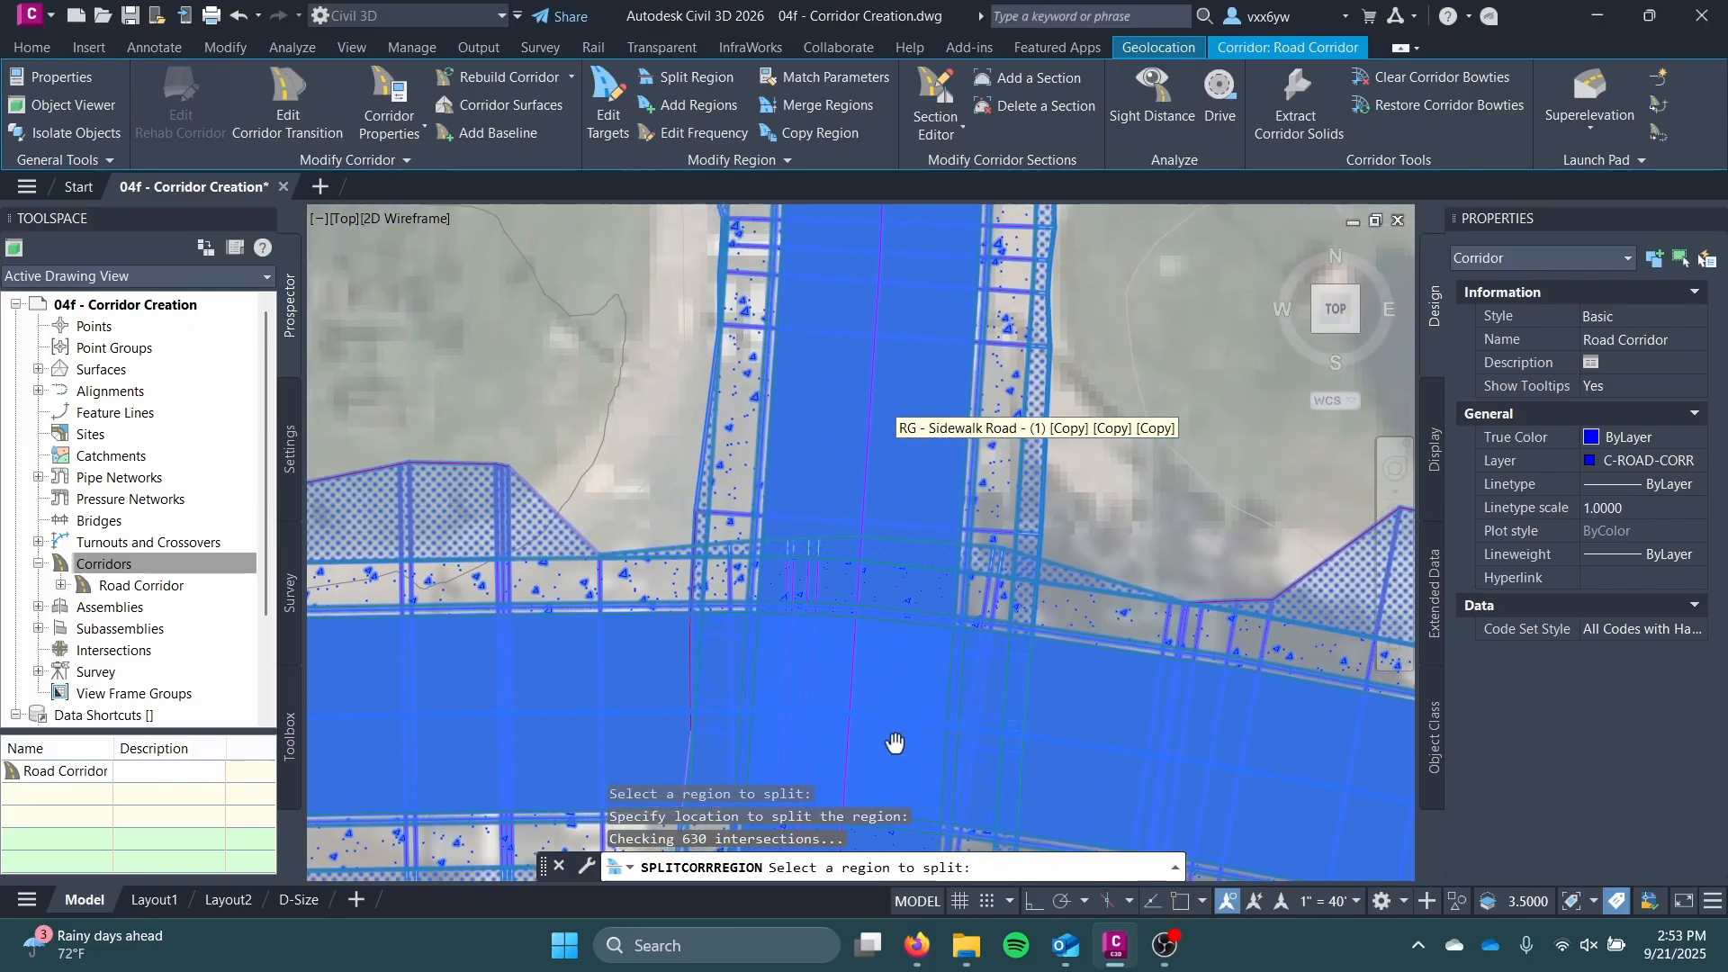
scroll(852, 410, "down", 2)
middle_click_drag(852, 410, 860, 474)
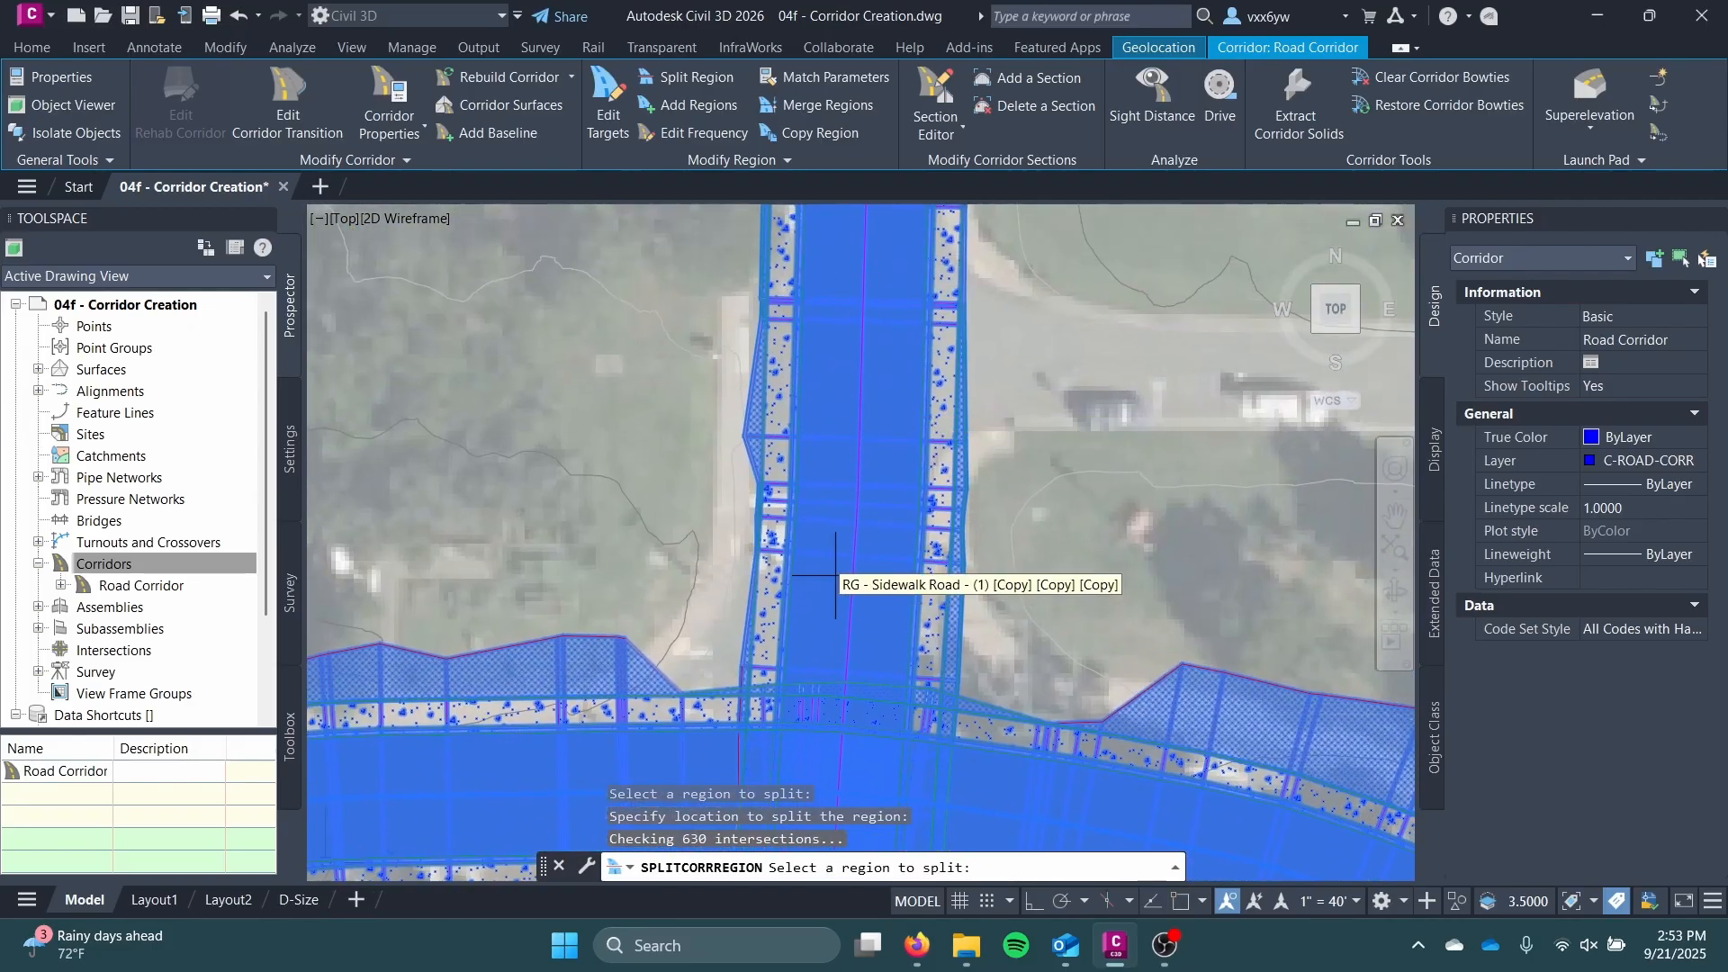
left_click(859, 465)
left_click(857, 464)
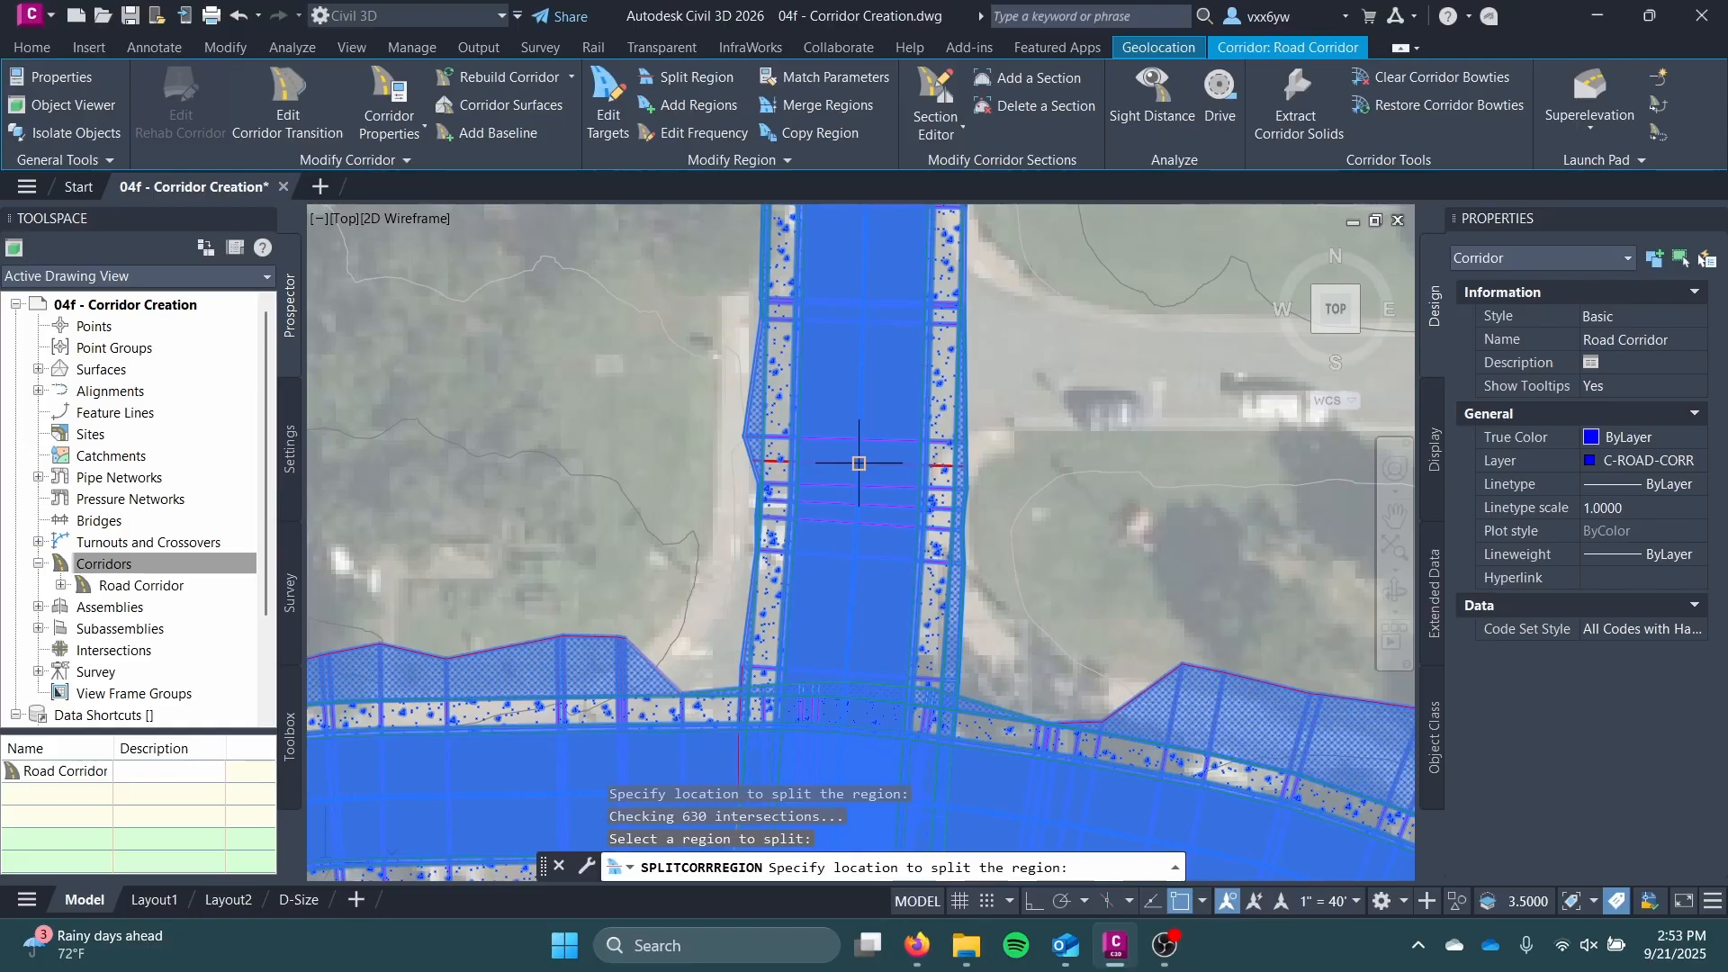
Step: Split the upper east-west road's corridor region on both the east and west sides of the crossing
middle_click_drag(918, 602, 813, 310)
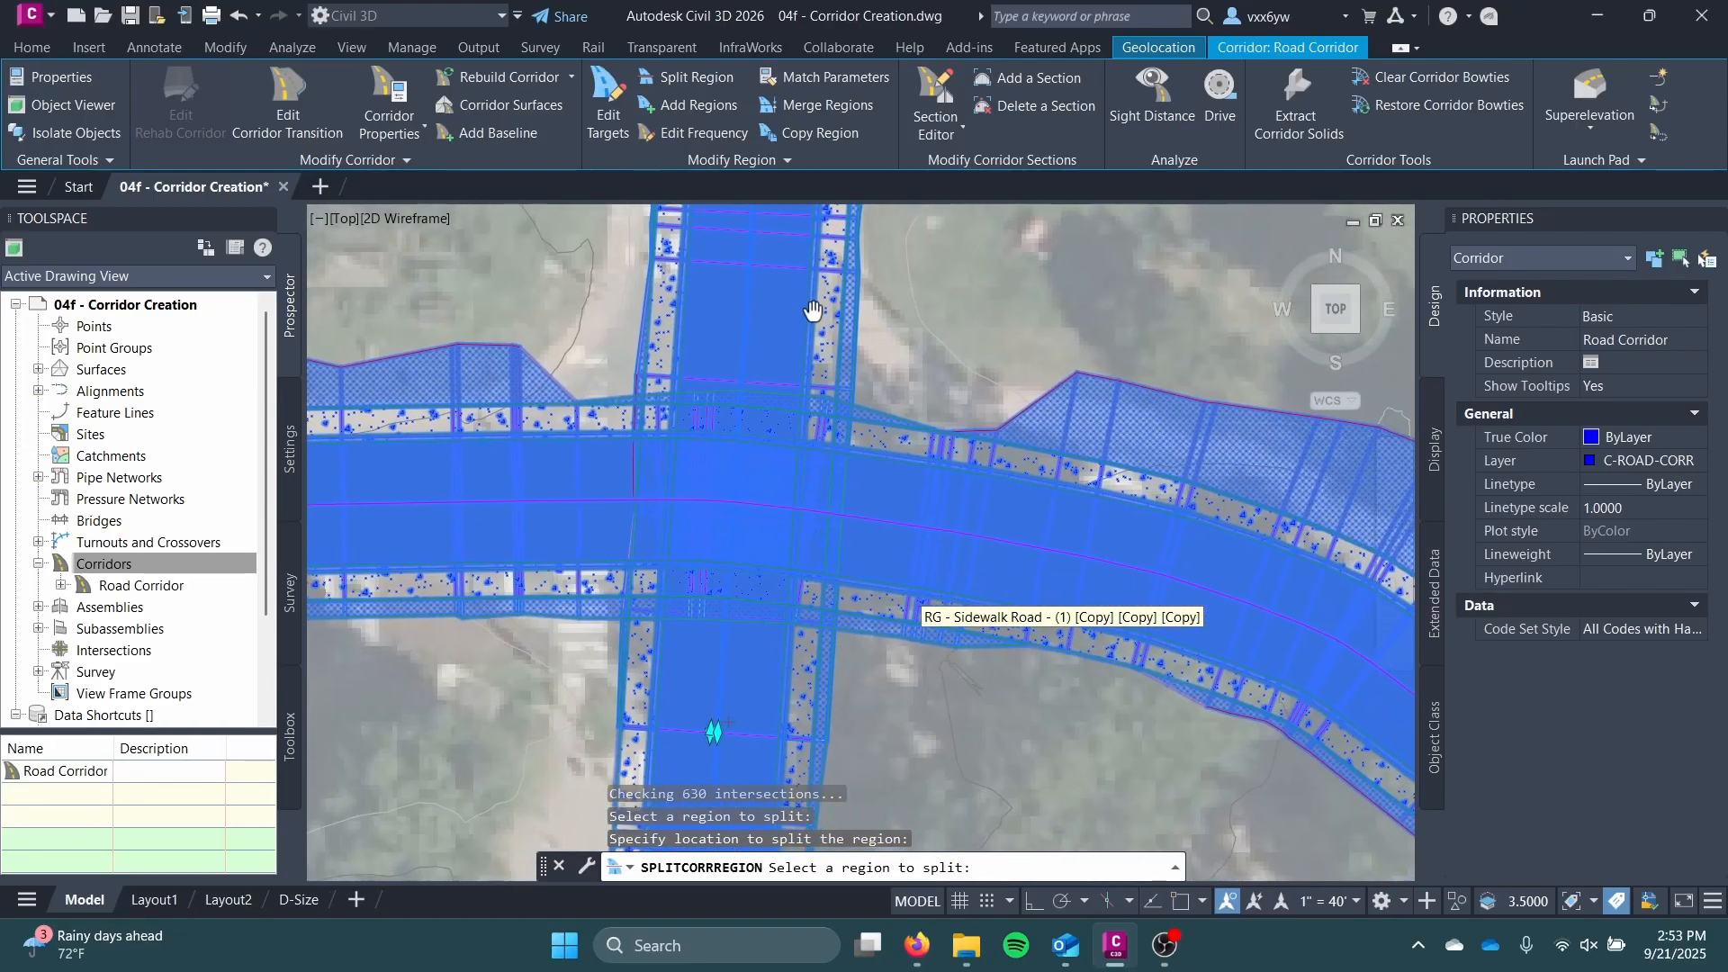
left_click(954, 528)
left_click(955, 527)
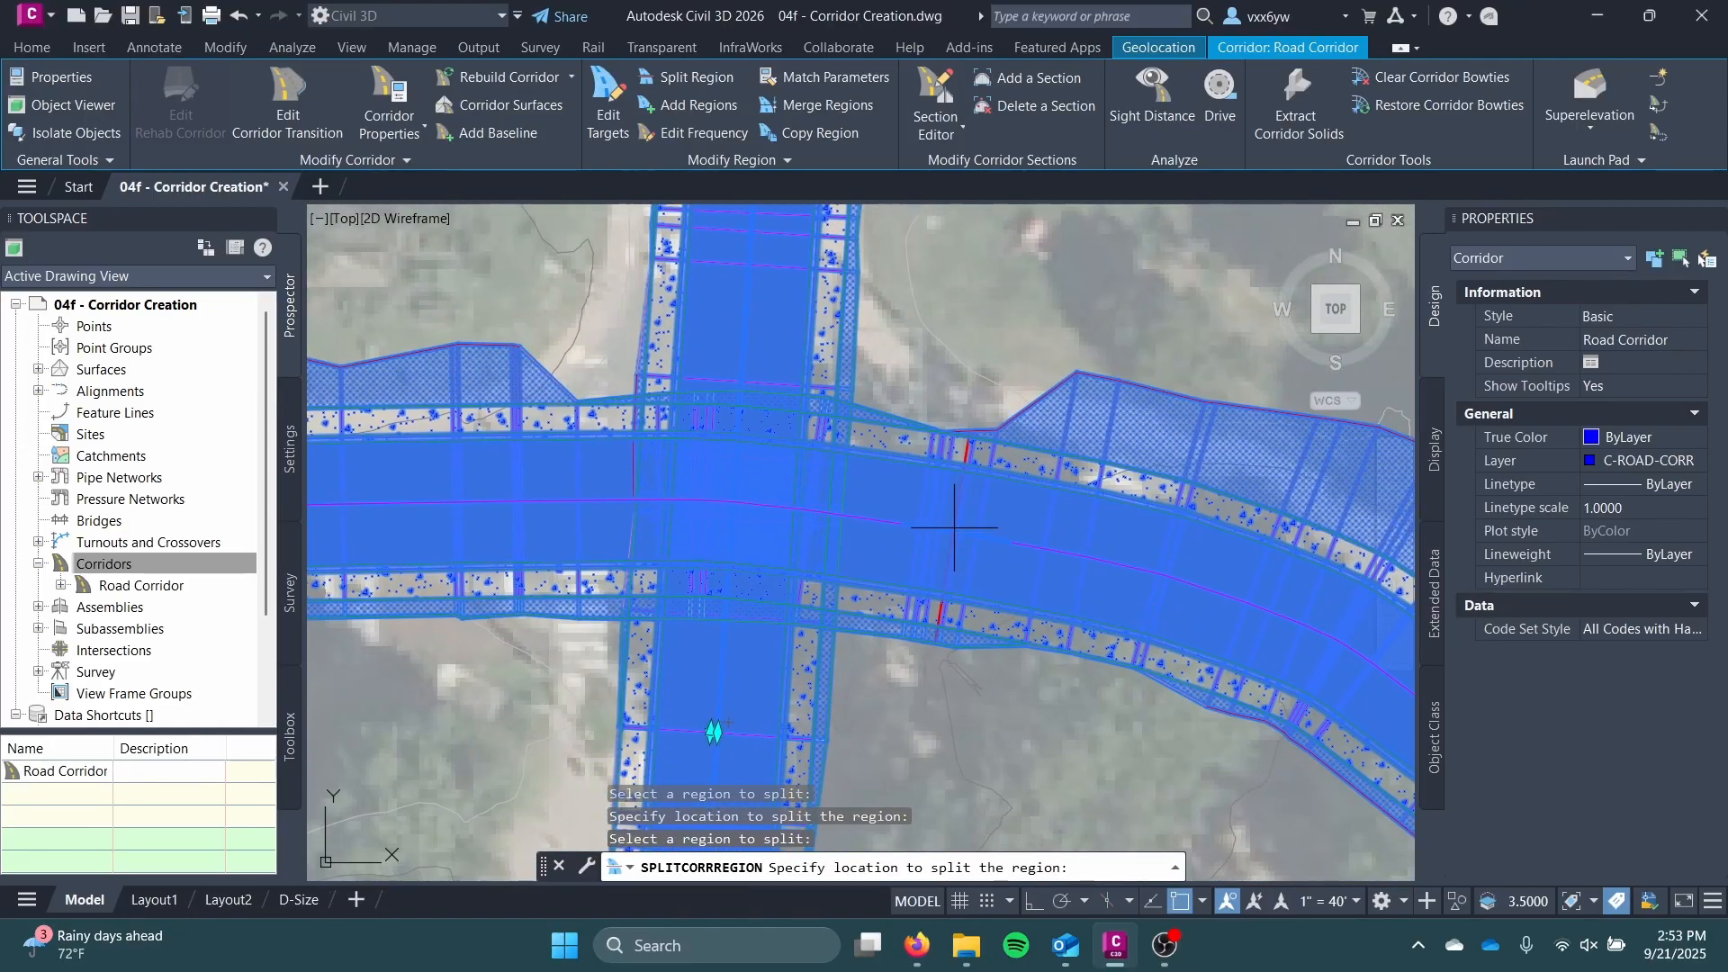
left_click(459, 502)
left_click(459, 504)
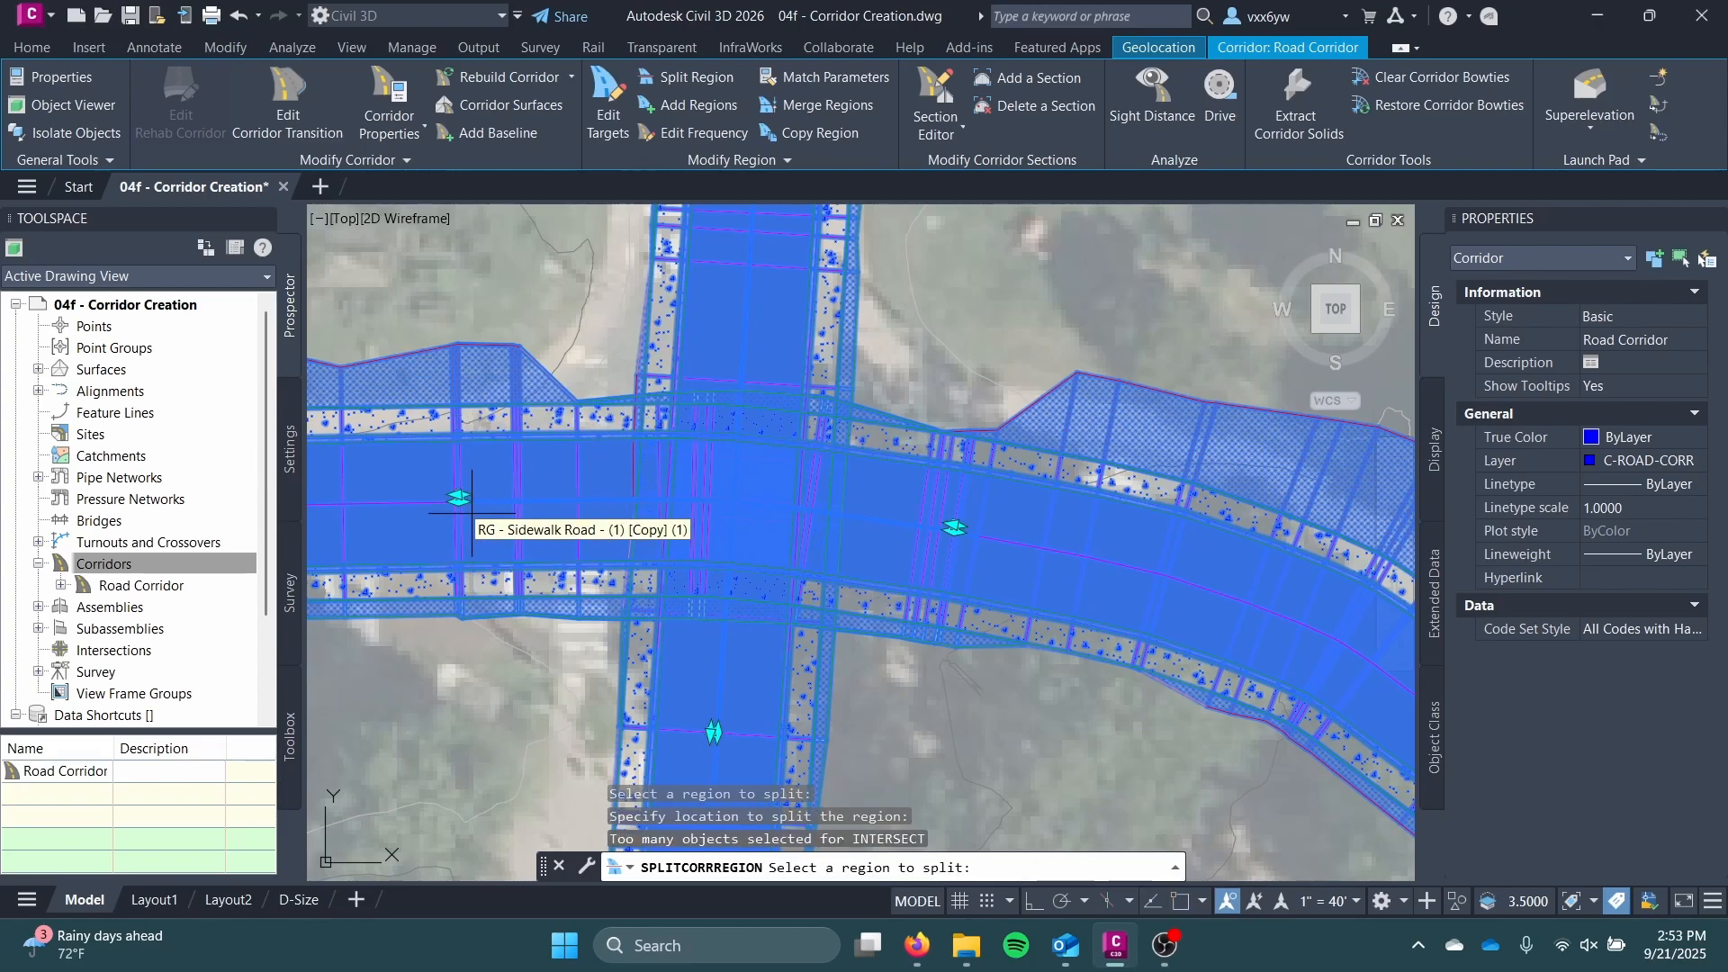
scroll(542, 520, "down", 3)
middle_click_drag(542, 520, 664, 490)
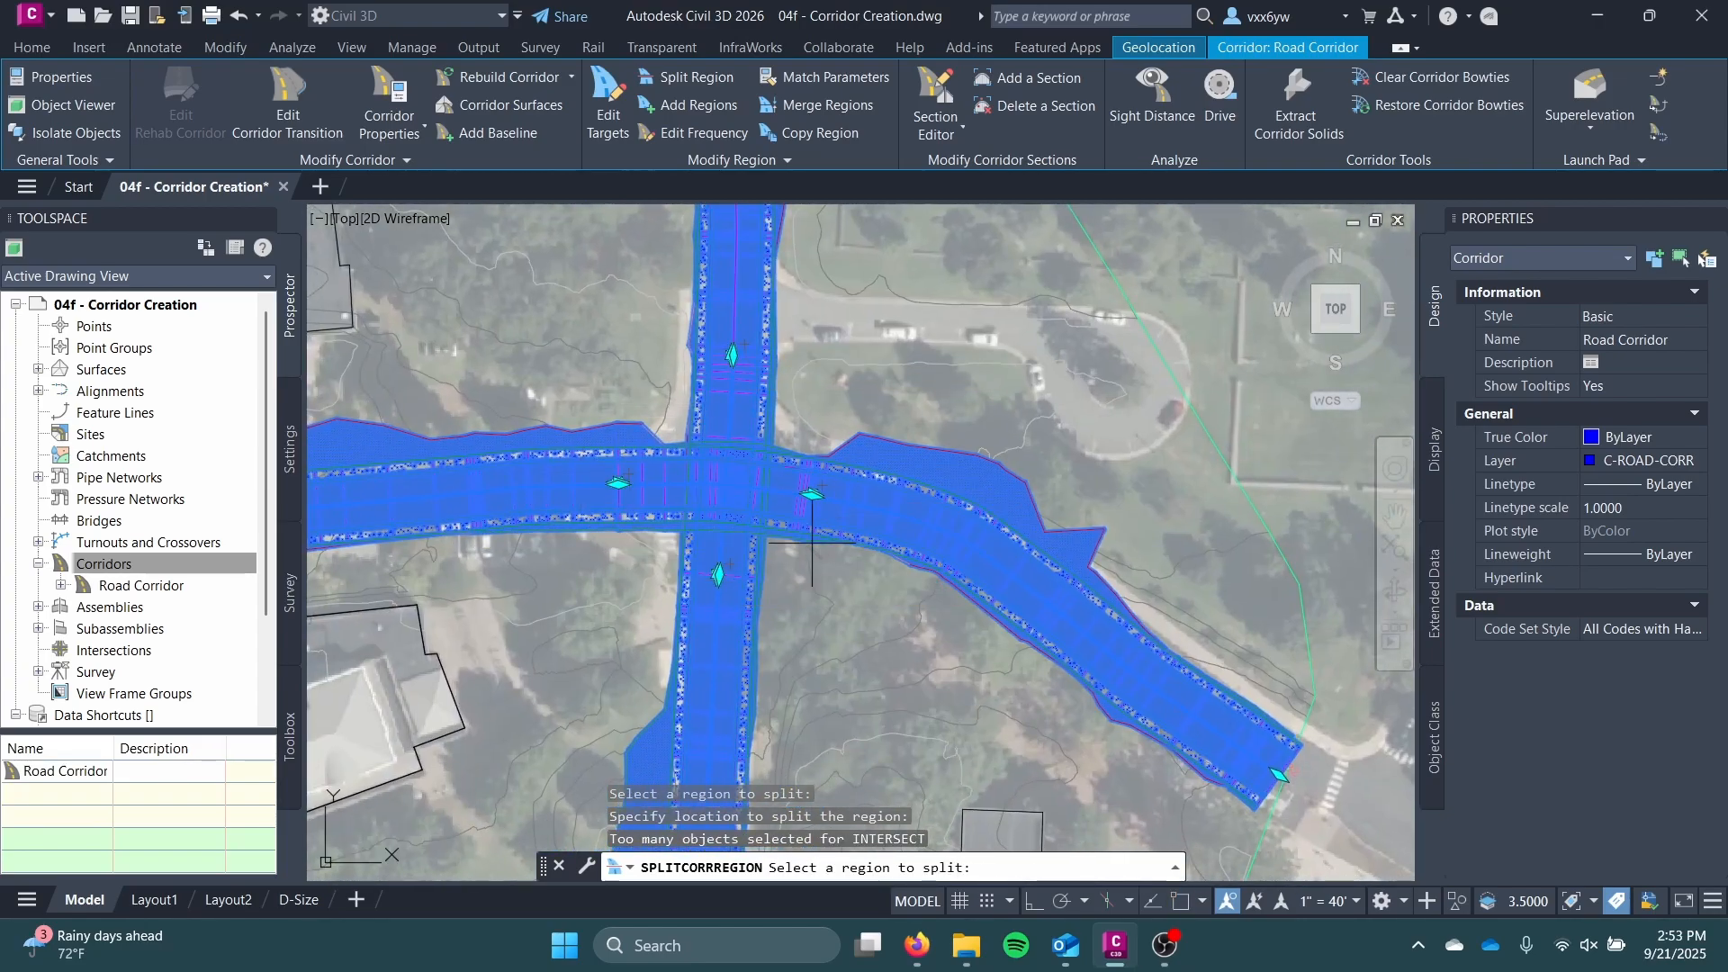
Step: Check the corridor's region splits from the upper crossing down to the Treehouse Drive junction and end the Split Region command
middle_click_drag(736, 716, 810, 440)
middle_click_drag(711, 792, 792, 423)
middle_click_drag(782, 695, 838, 355)
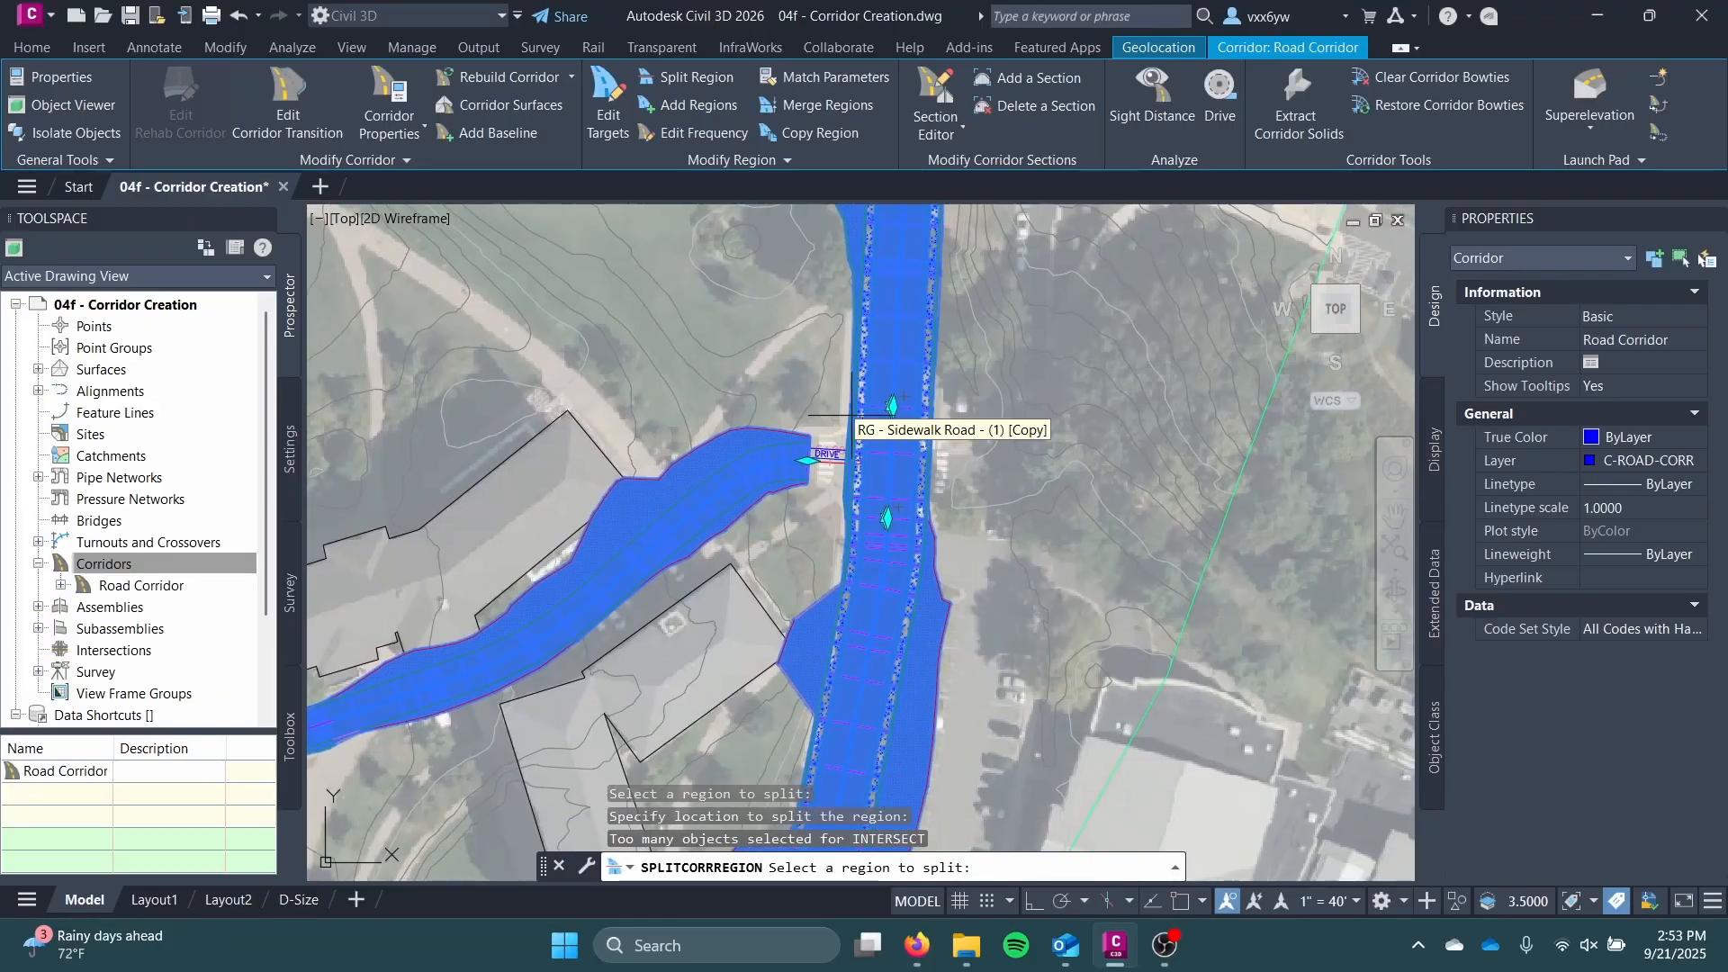
scroll(897, 439, "down", 4)
middle_click_drag(891, 462, 840, 671)
scroll(841, 668, "up", 2)
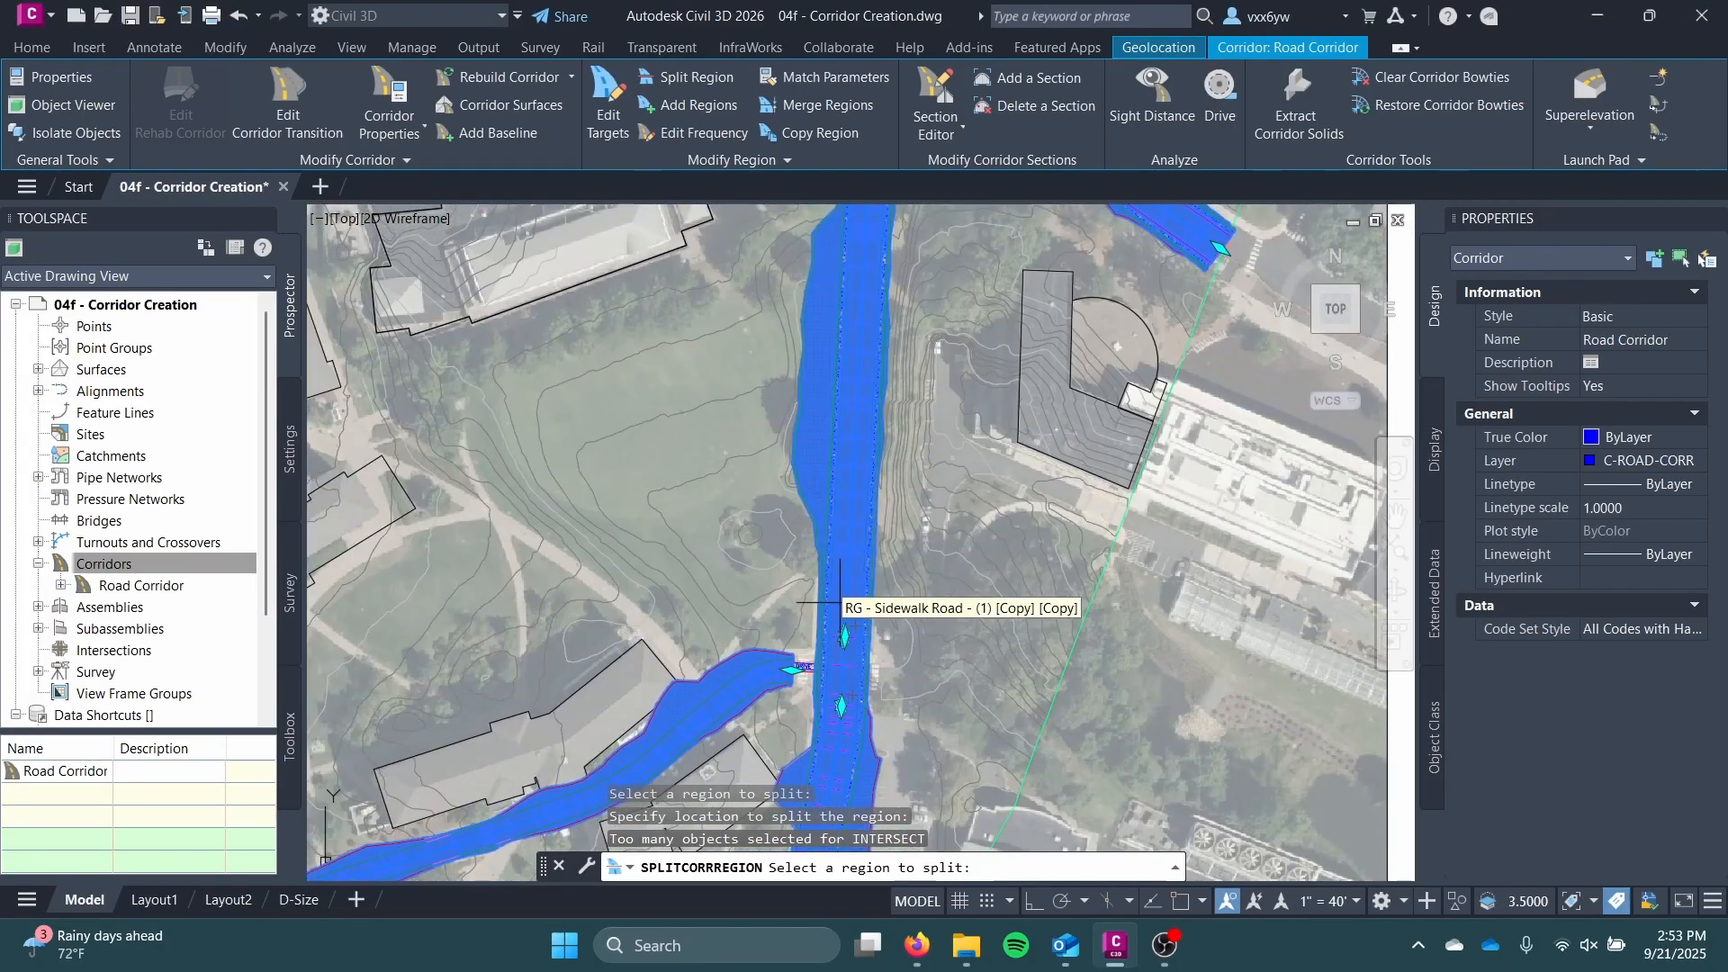
key("Escape")
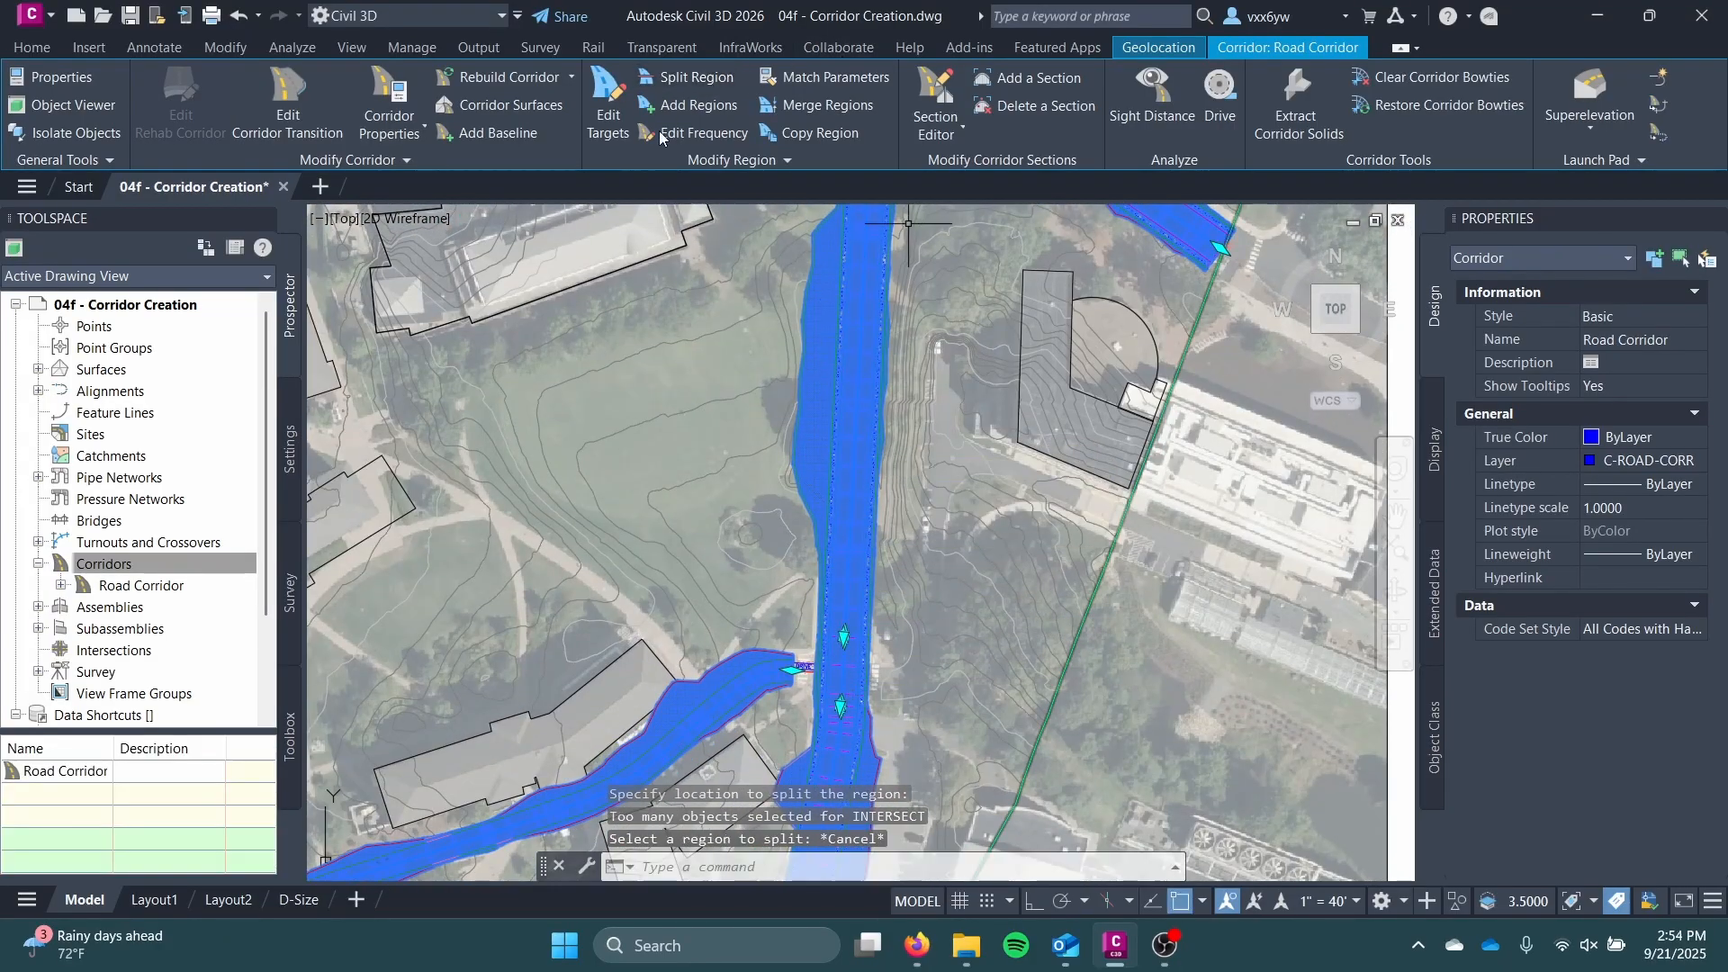
Step: Review the Alderman Road S-N regions in the Road Corridor's parameters, highlighting individual regions in the drawing, and close the properties without changes
mouse_move(819, 346)
middle_mouse_down()
mouse_move(840, 459)
mouse_move(813, 519)
middle_mouse_up()
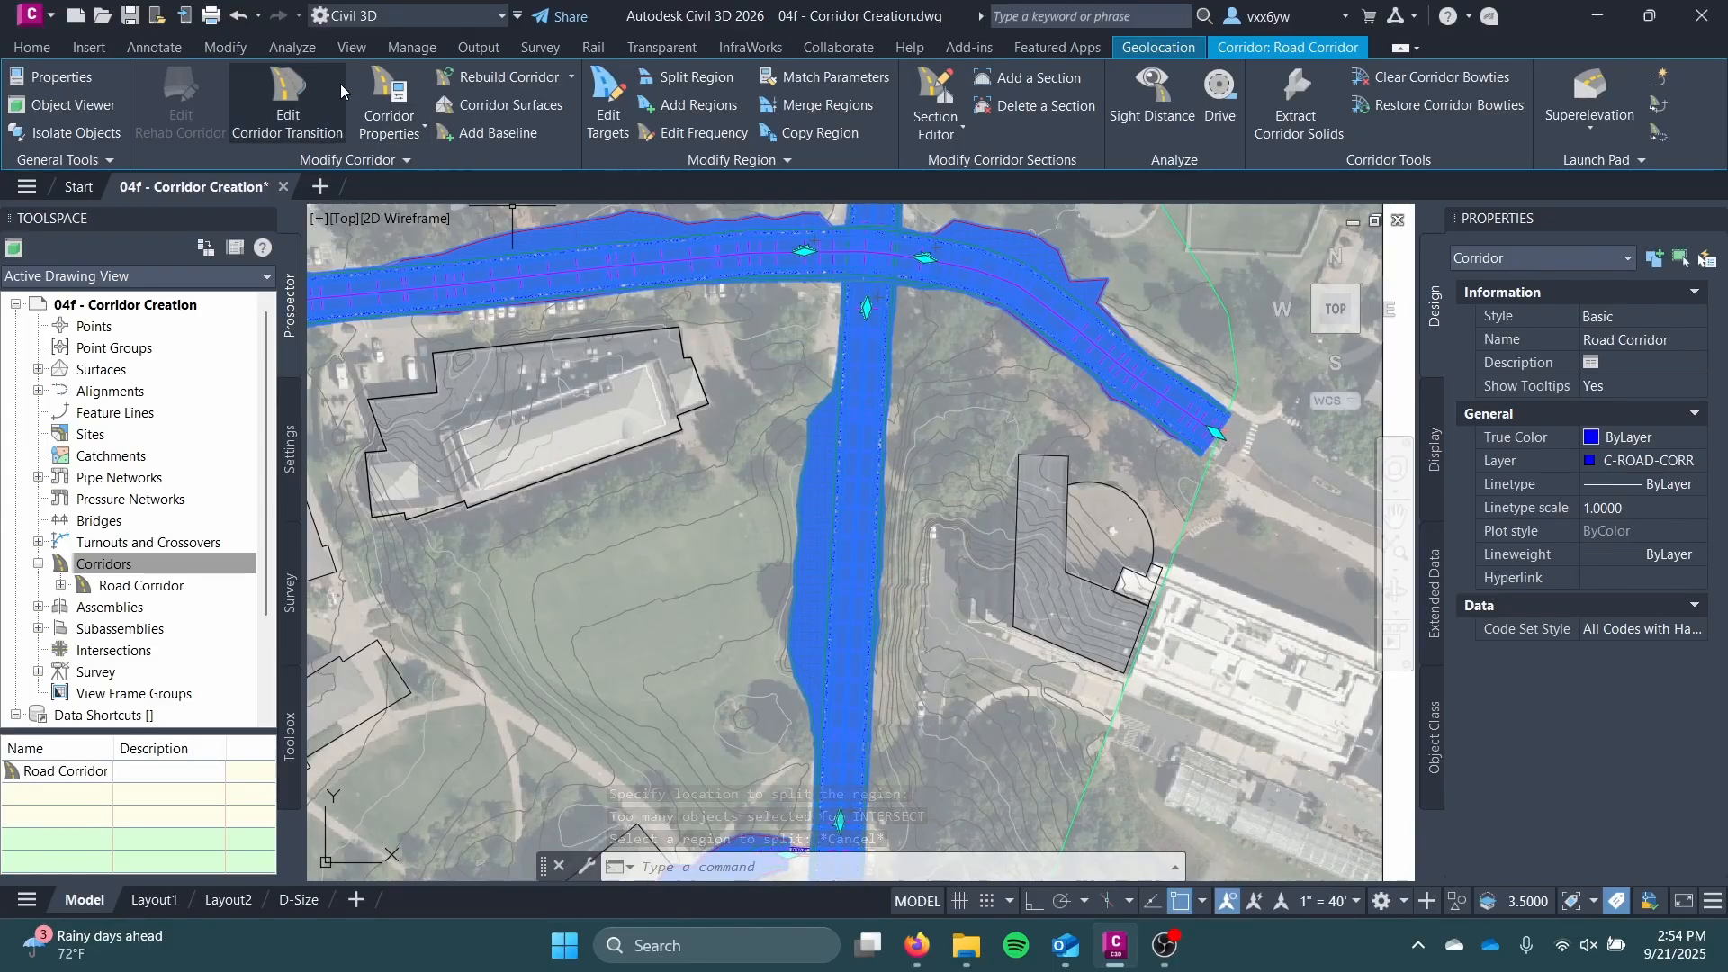
left_click(381, 84)
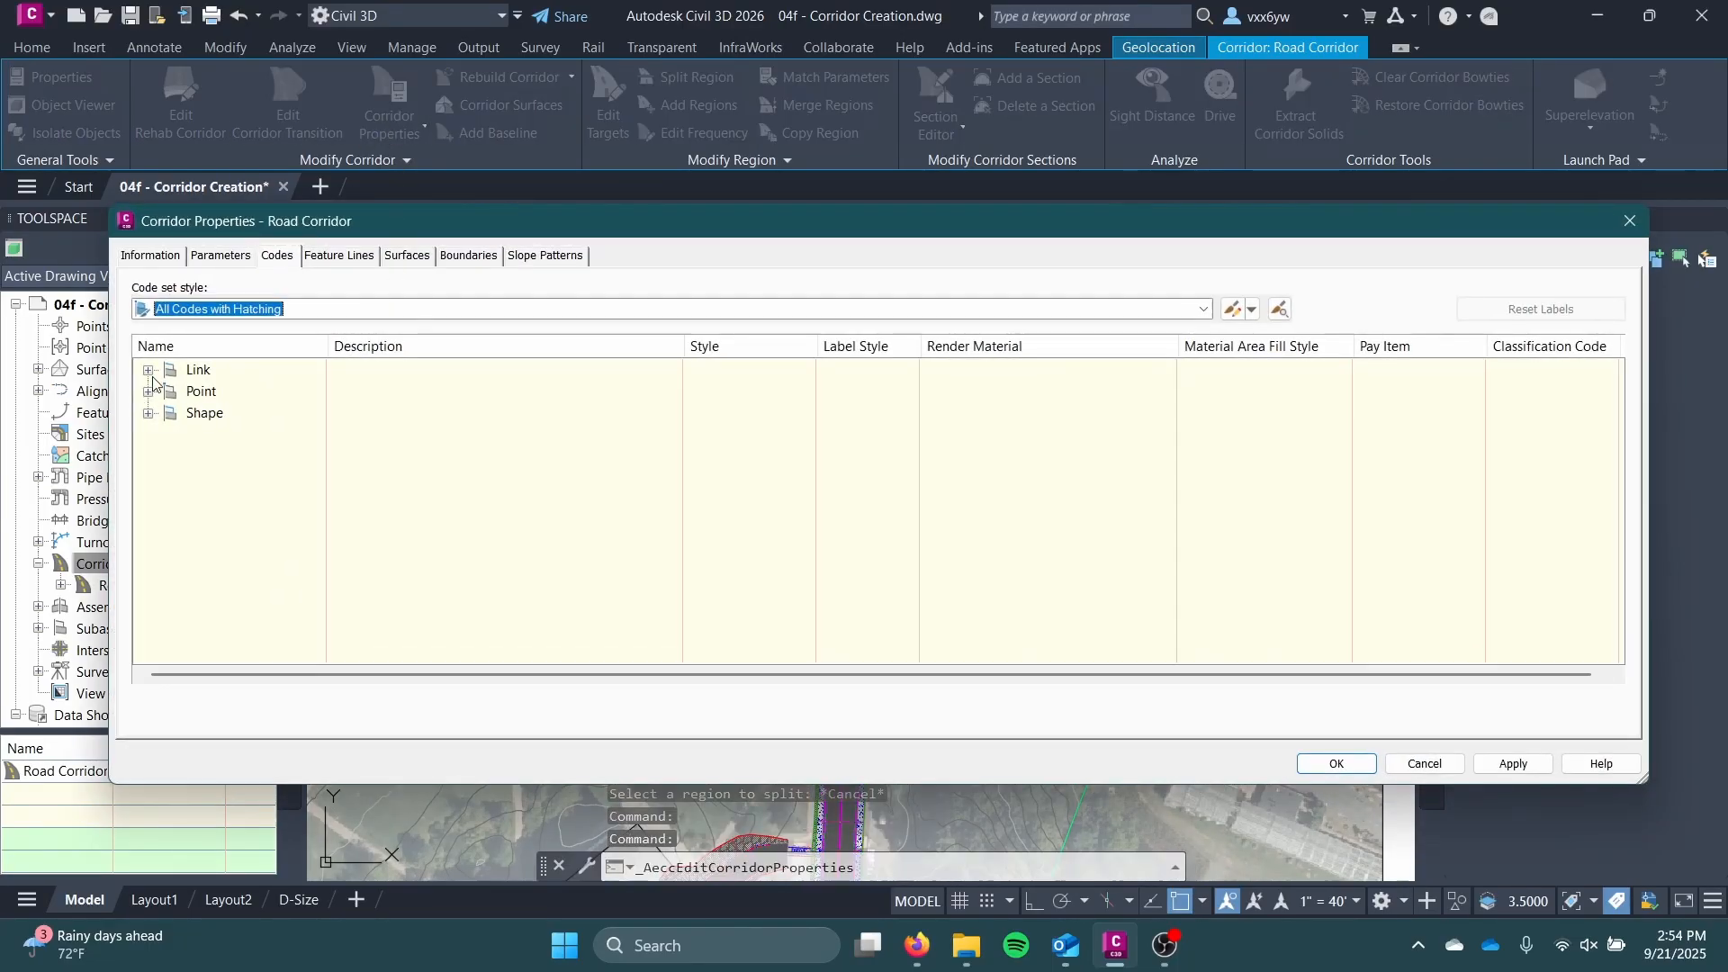
left_click(146, 260)
left_click(196, 263)
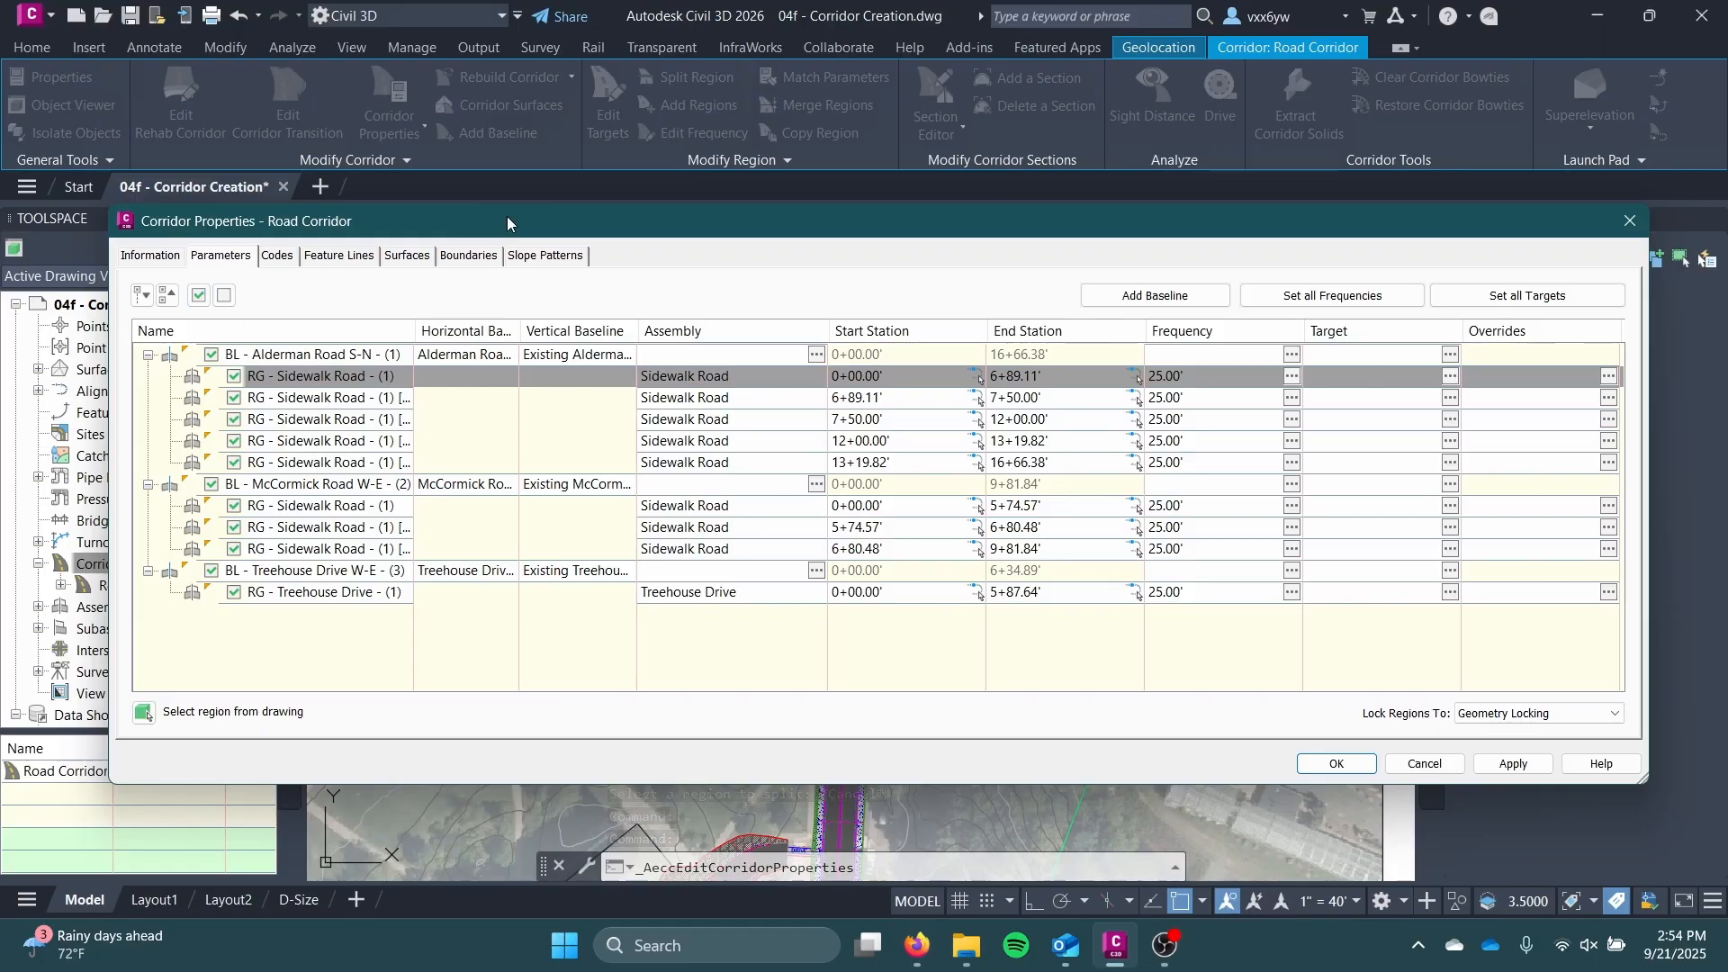
mouse_move(508, 223)
left_mouse_down()
mouse_move(579, 795)
mouse_move(713, 594)
left_mouse_up()
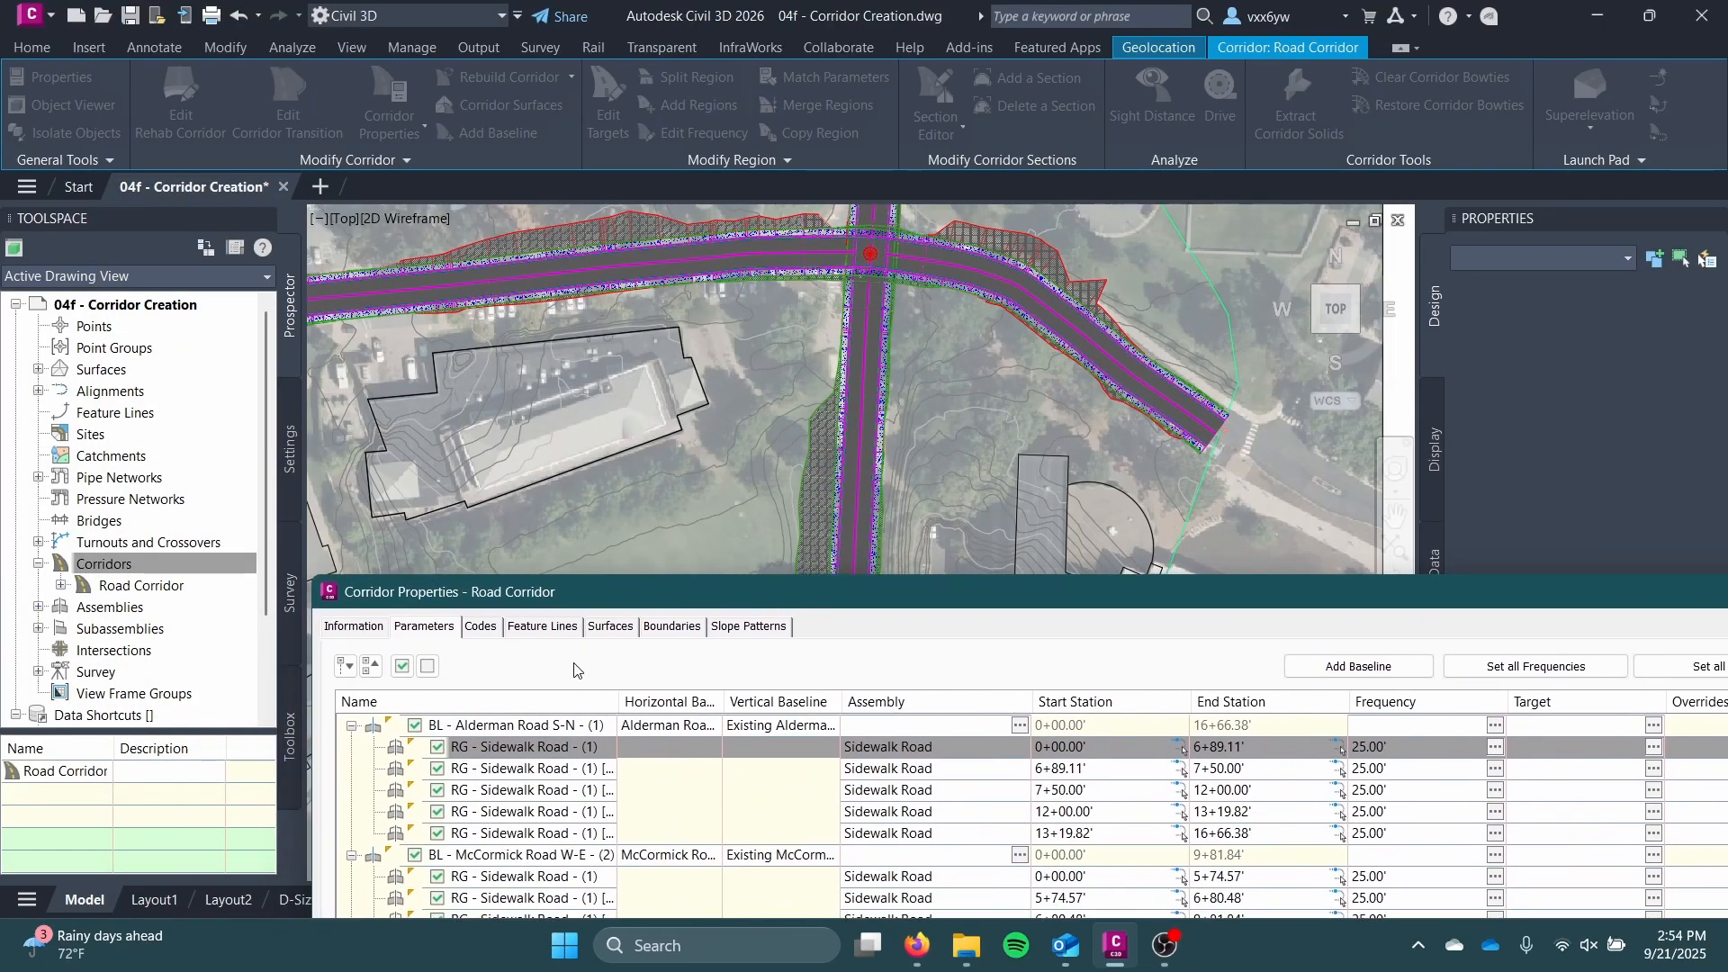
left_click_drag(584, 605, 549, 400)
left_click(520, 607)
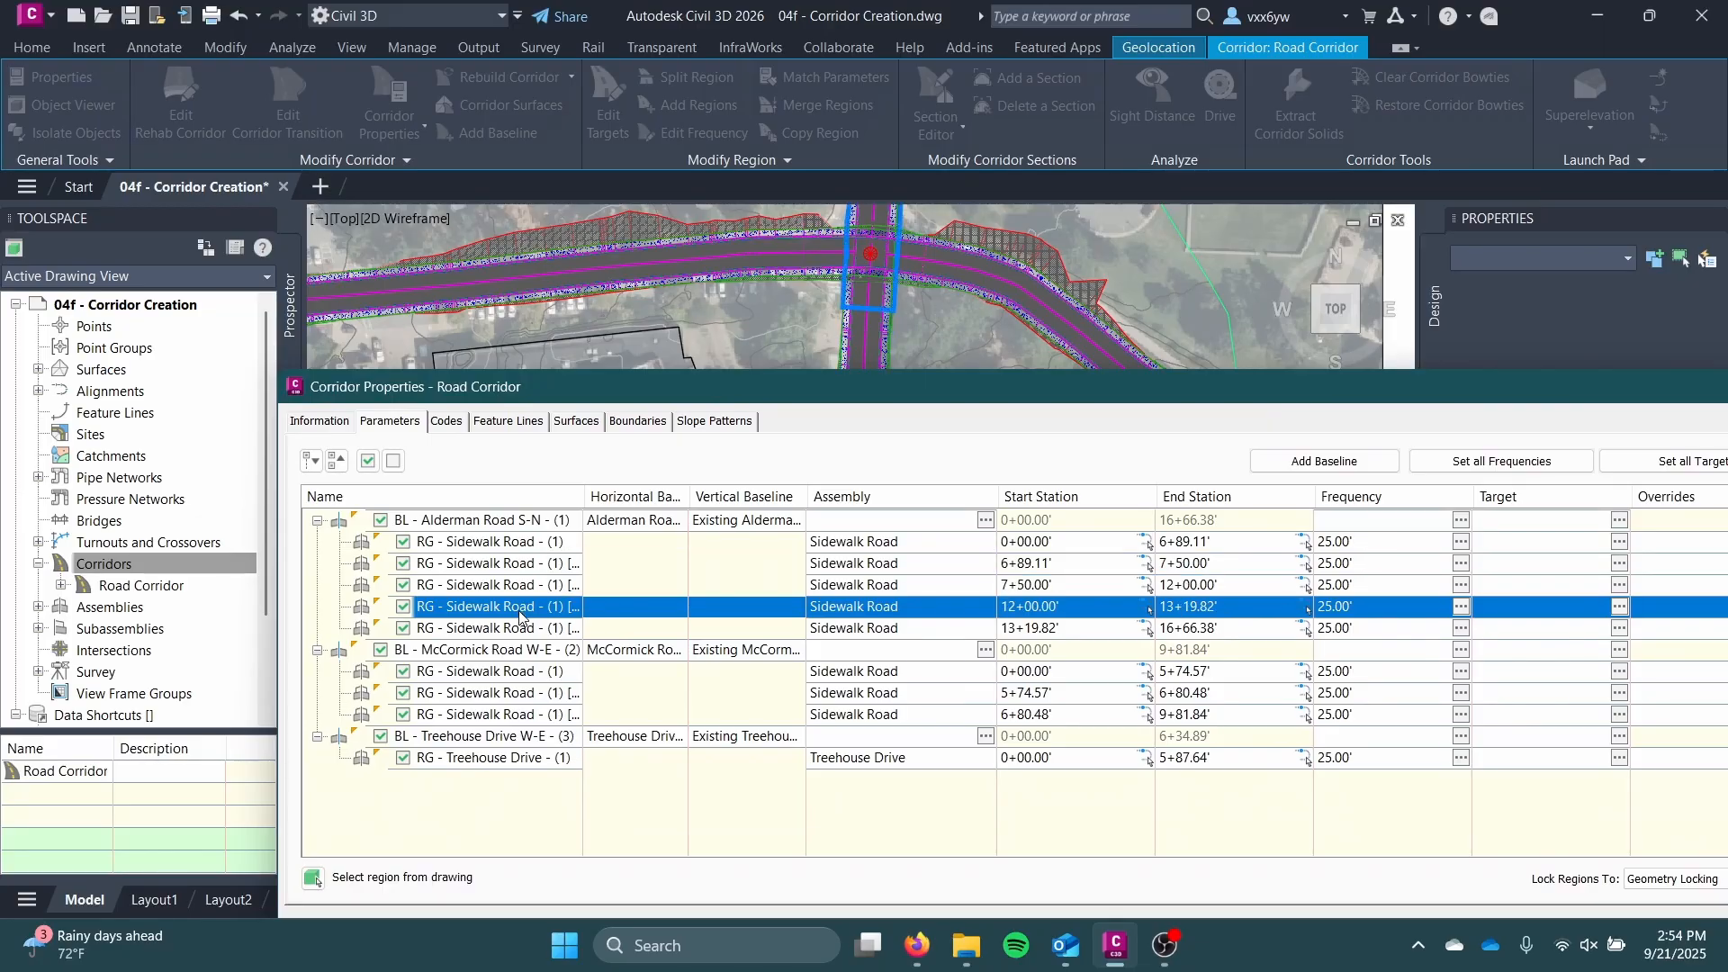
left_click(525, 543)
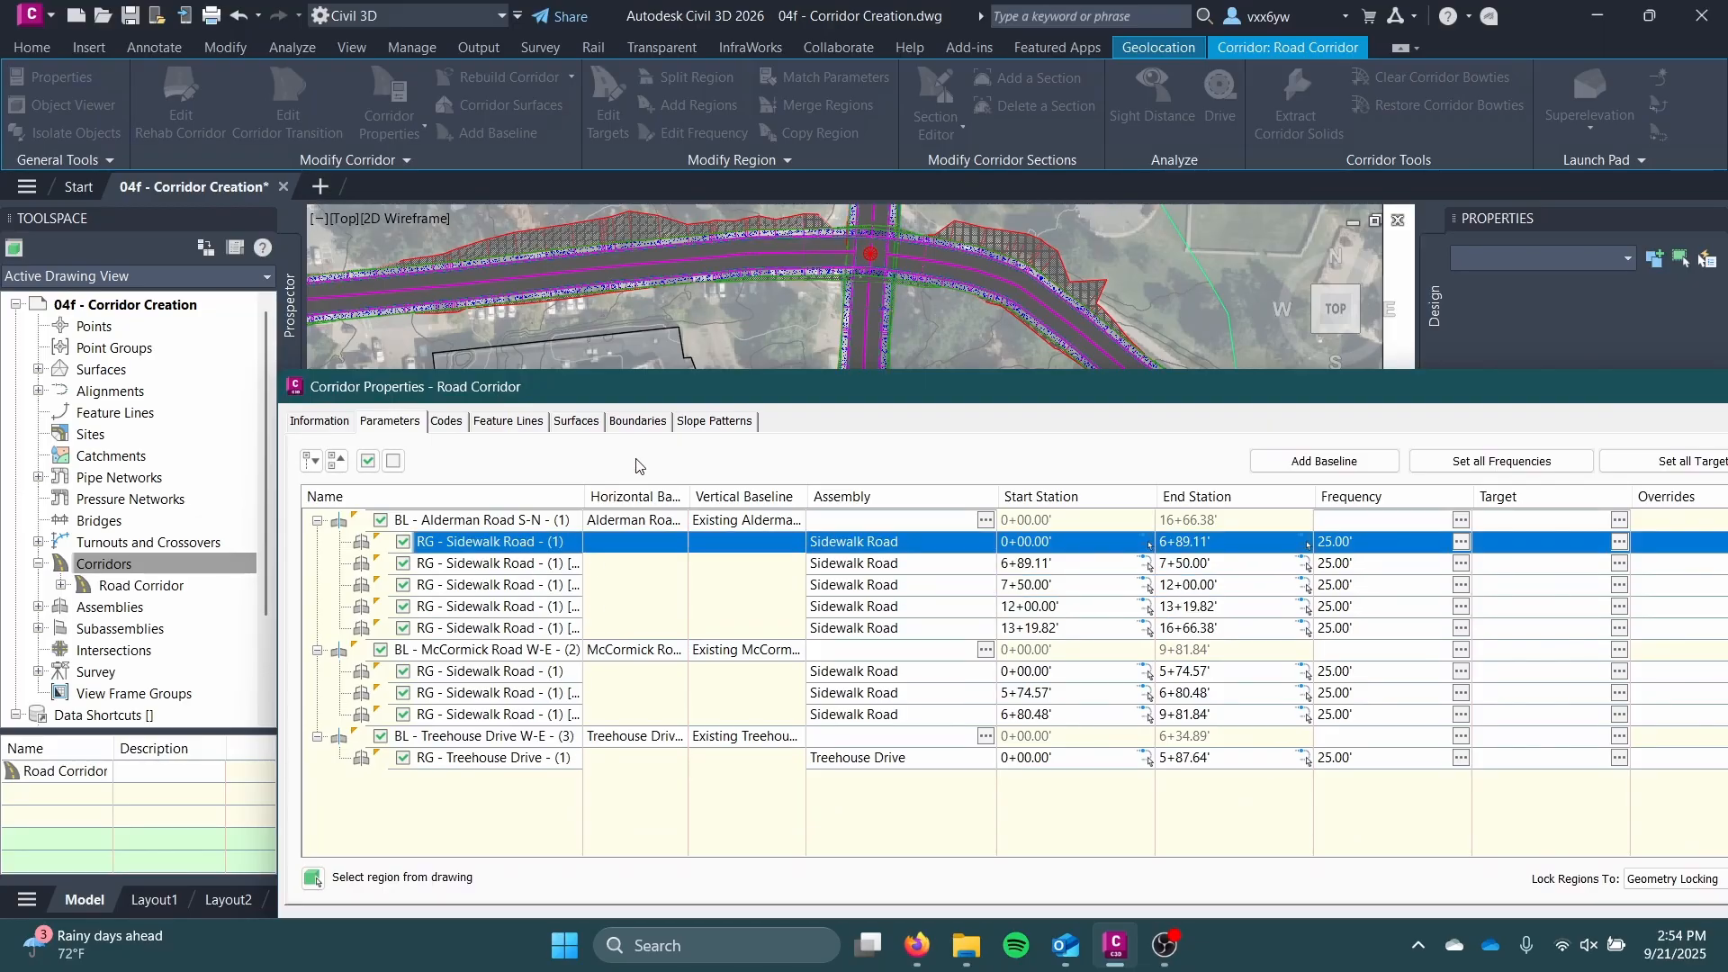
mouse_move(752, 387)
left_mouse_down()
mouse_move(774, 457)
mouse_move(950, 602)
left_mouse_up()
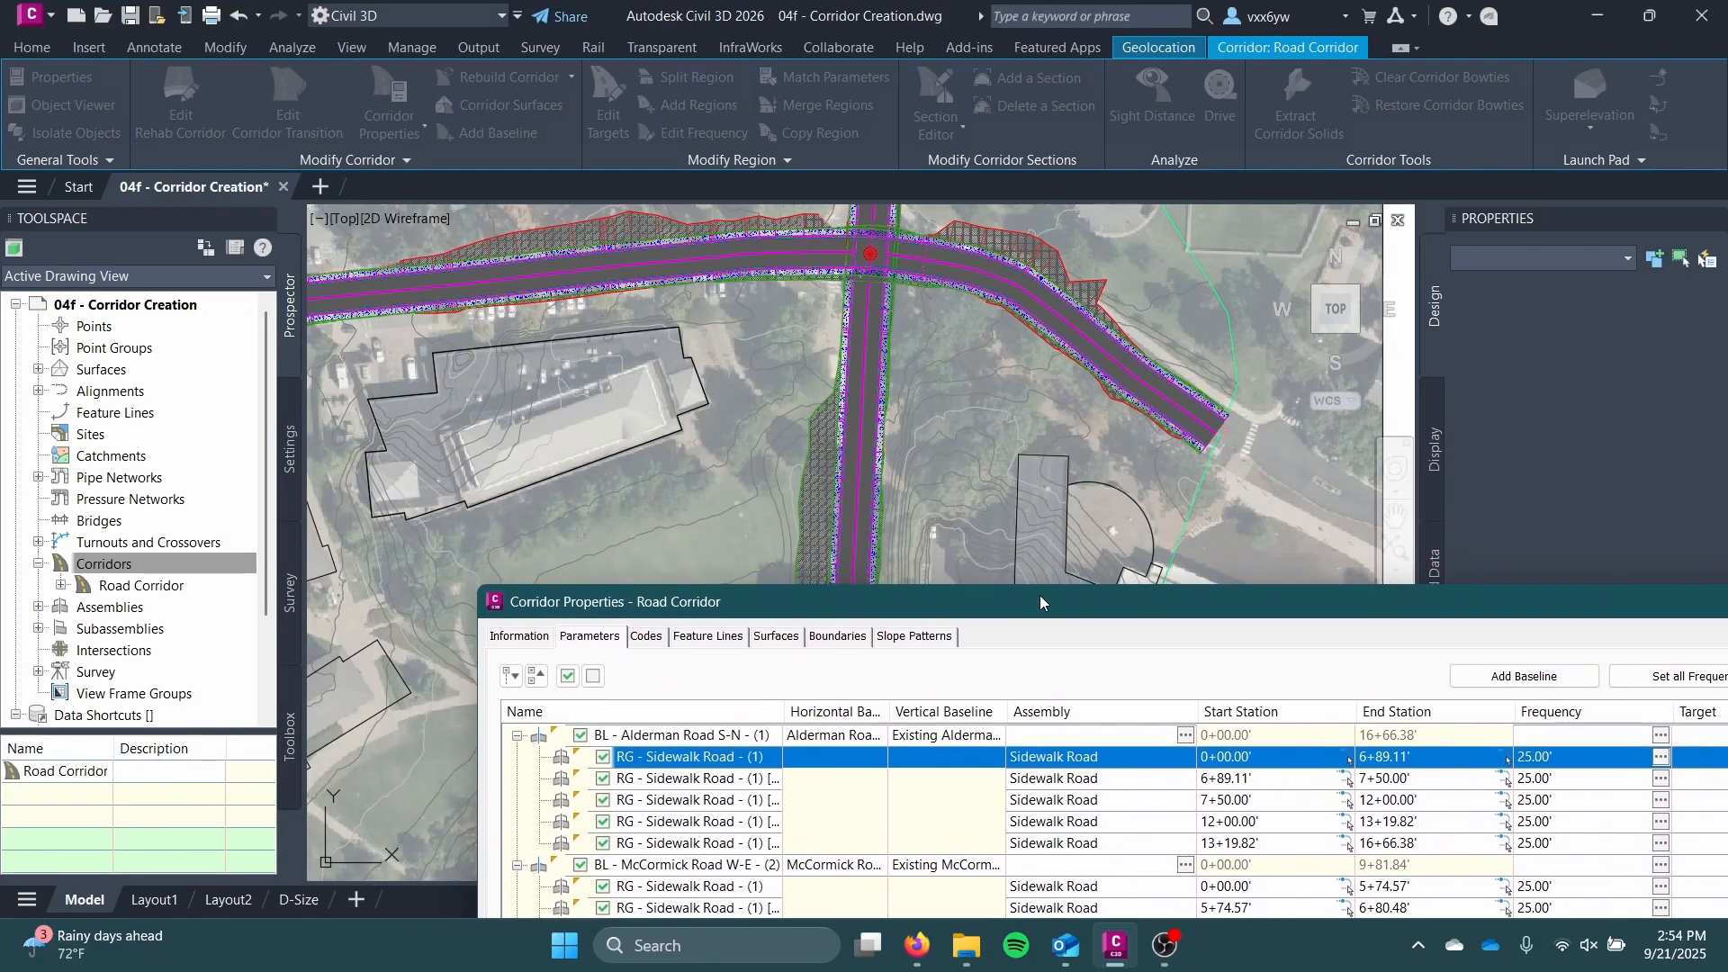
left_click(678, 822)
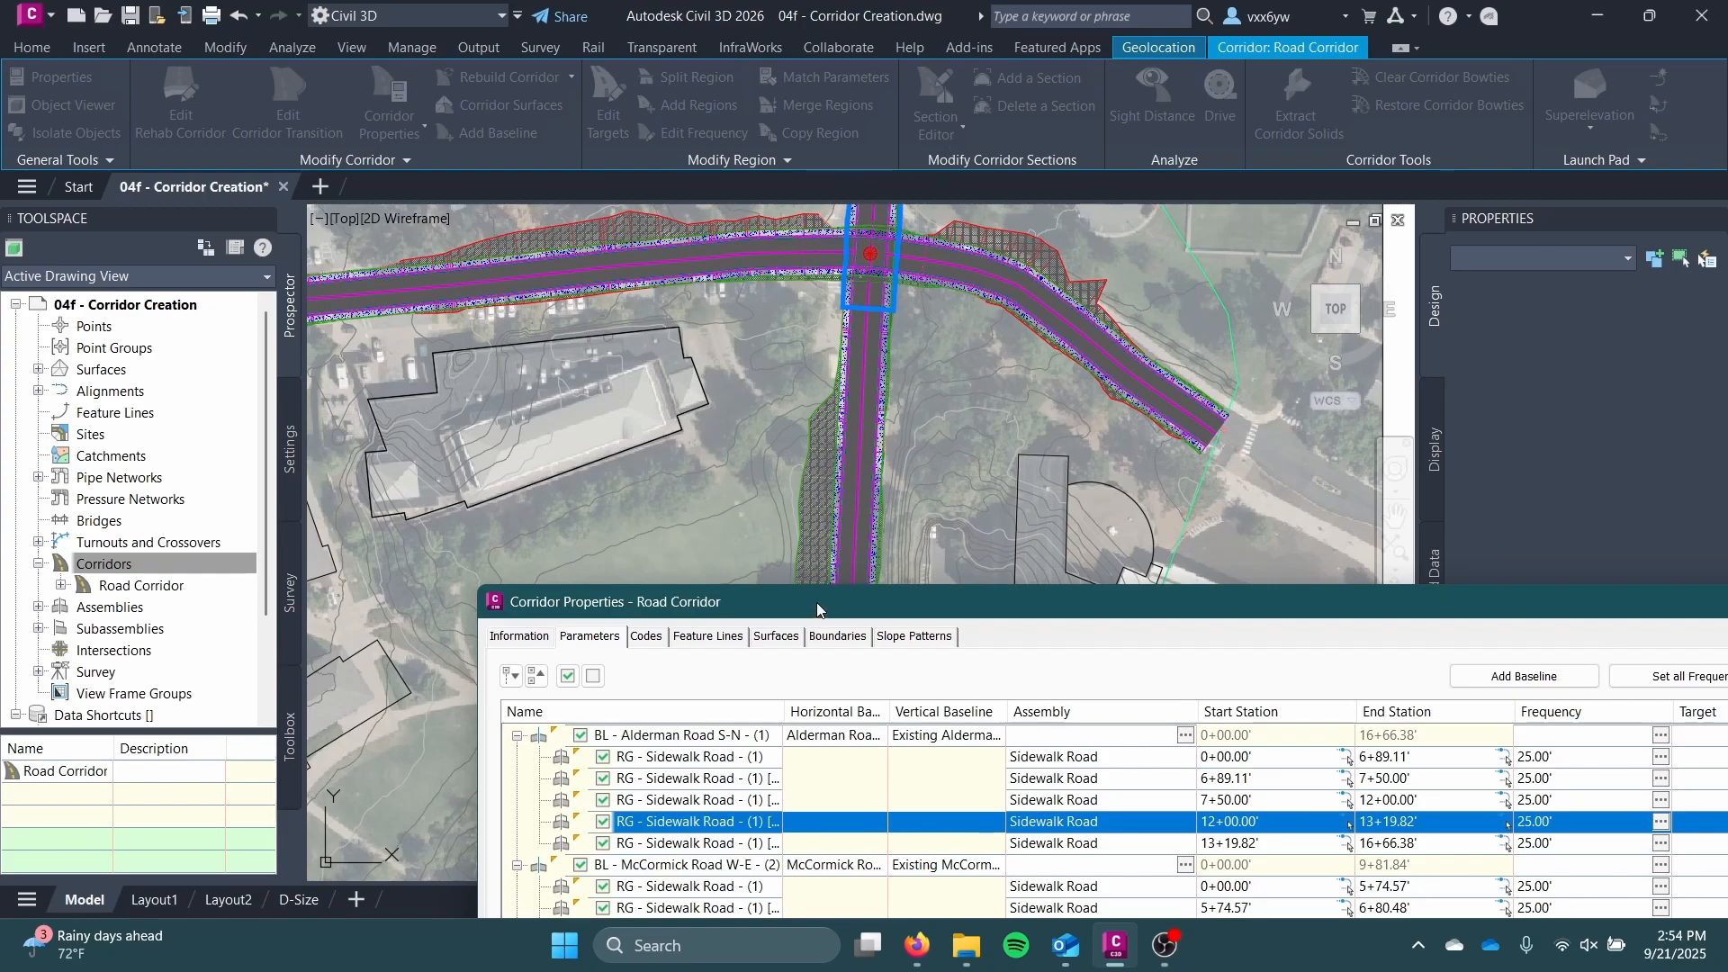
left_click_drag(818, 609, 680, 535)
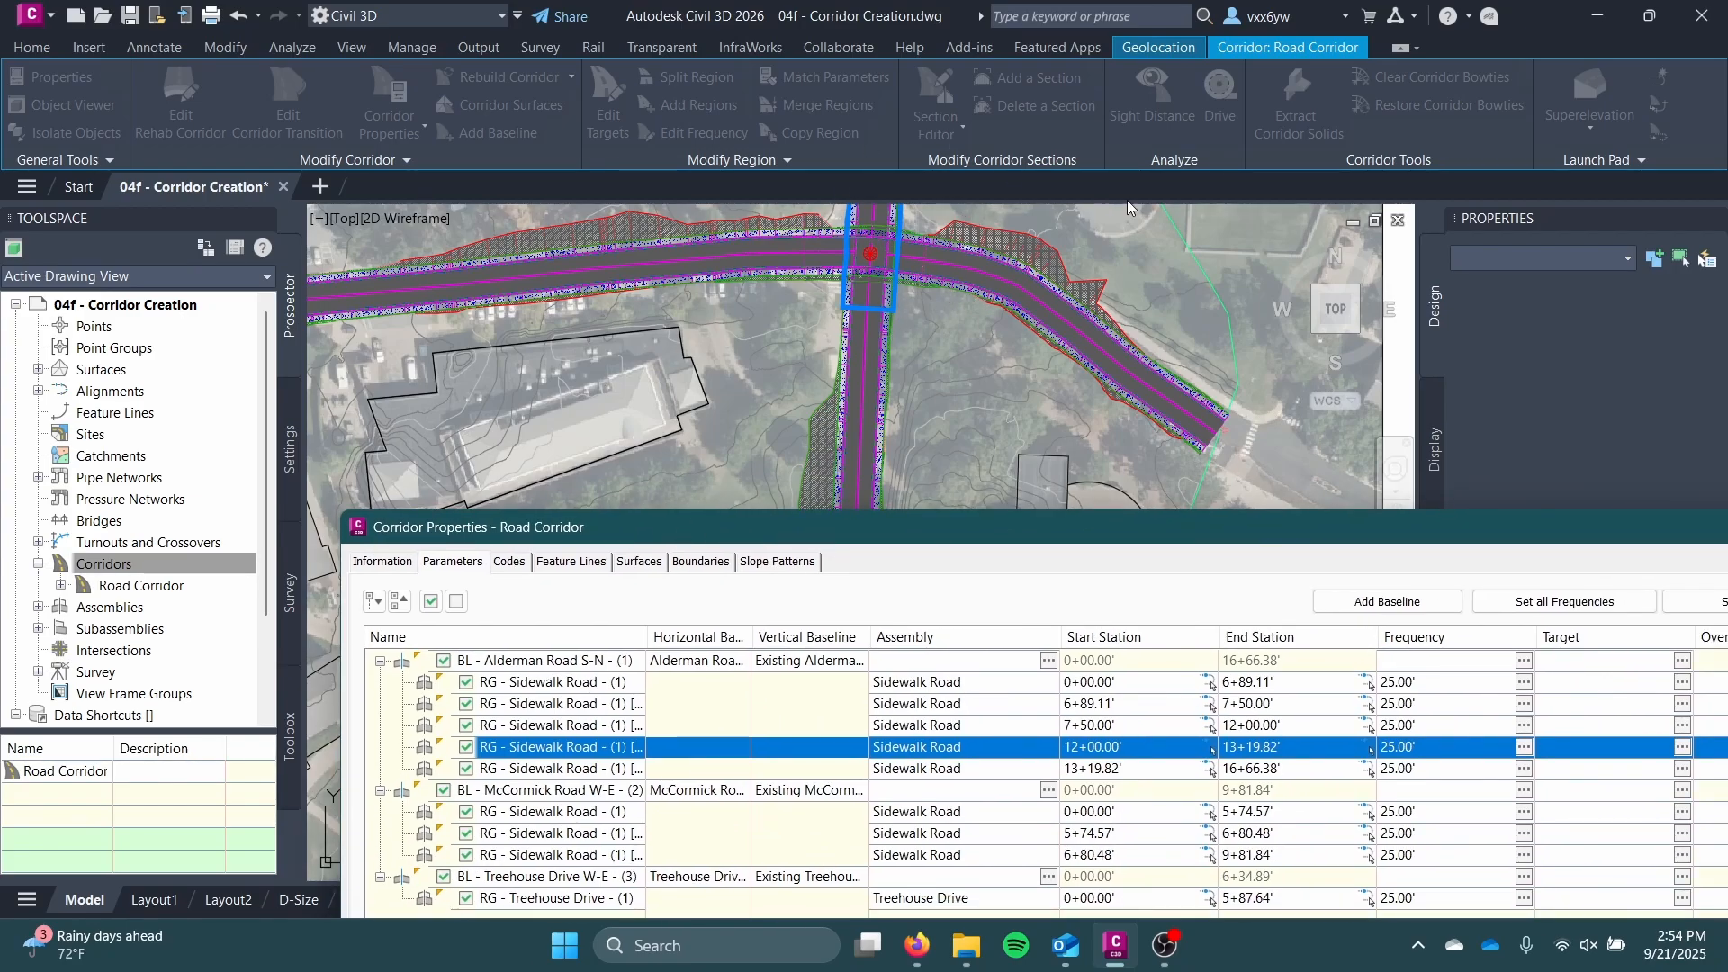
left_click_drag(1178, 516, 795, 255)
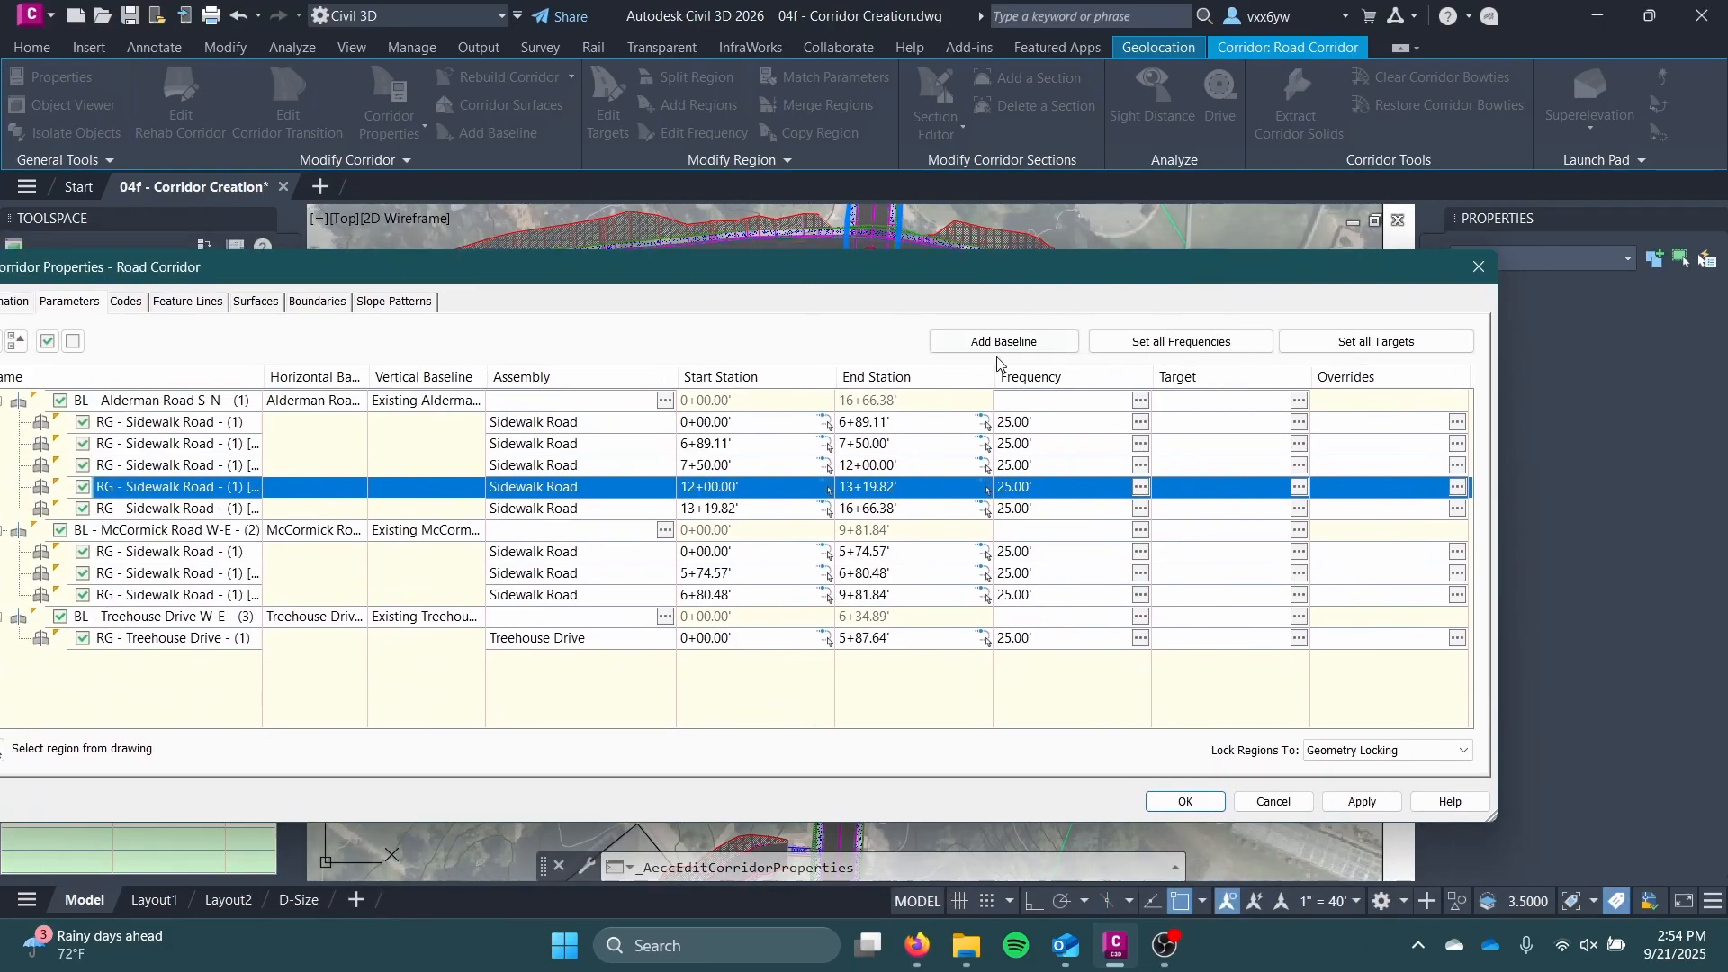
left_click(1299, 800)
Step: Reopen the Road Corridor's properties with the whole corridor in view, and narrow the dialog to uncover the roads
scroll(786, 489, "down", 4)
mouse_move(793, 488)
middle_mouse_down()
mouse_move(1156, 461)
mouse_move(1280, 498)
mouse_move(1262, 496)
middle_mouse_up()
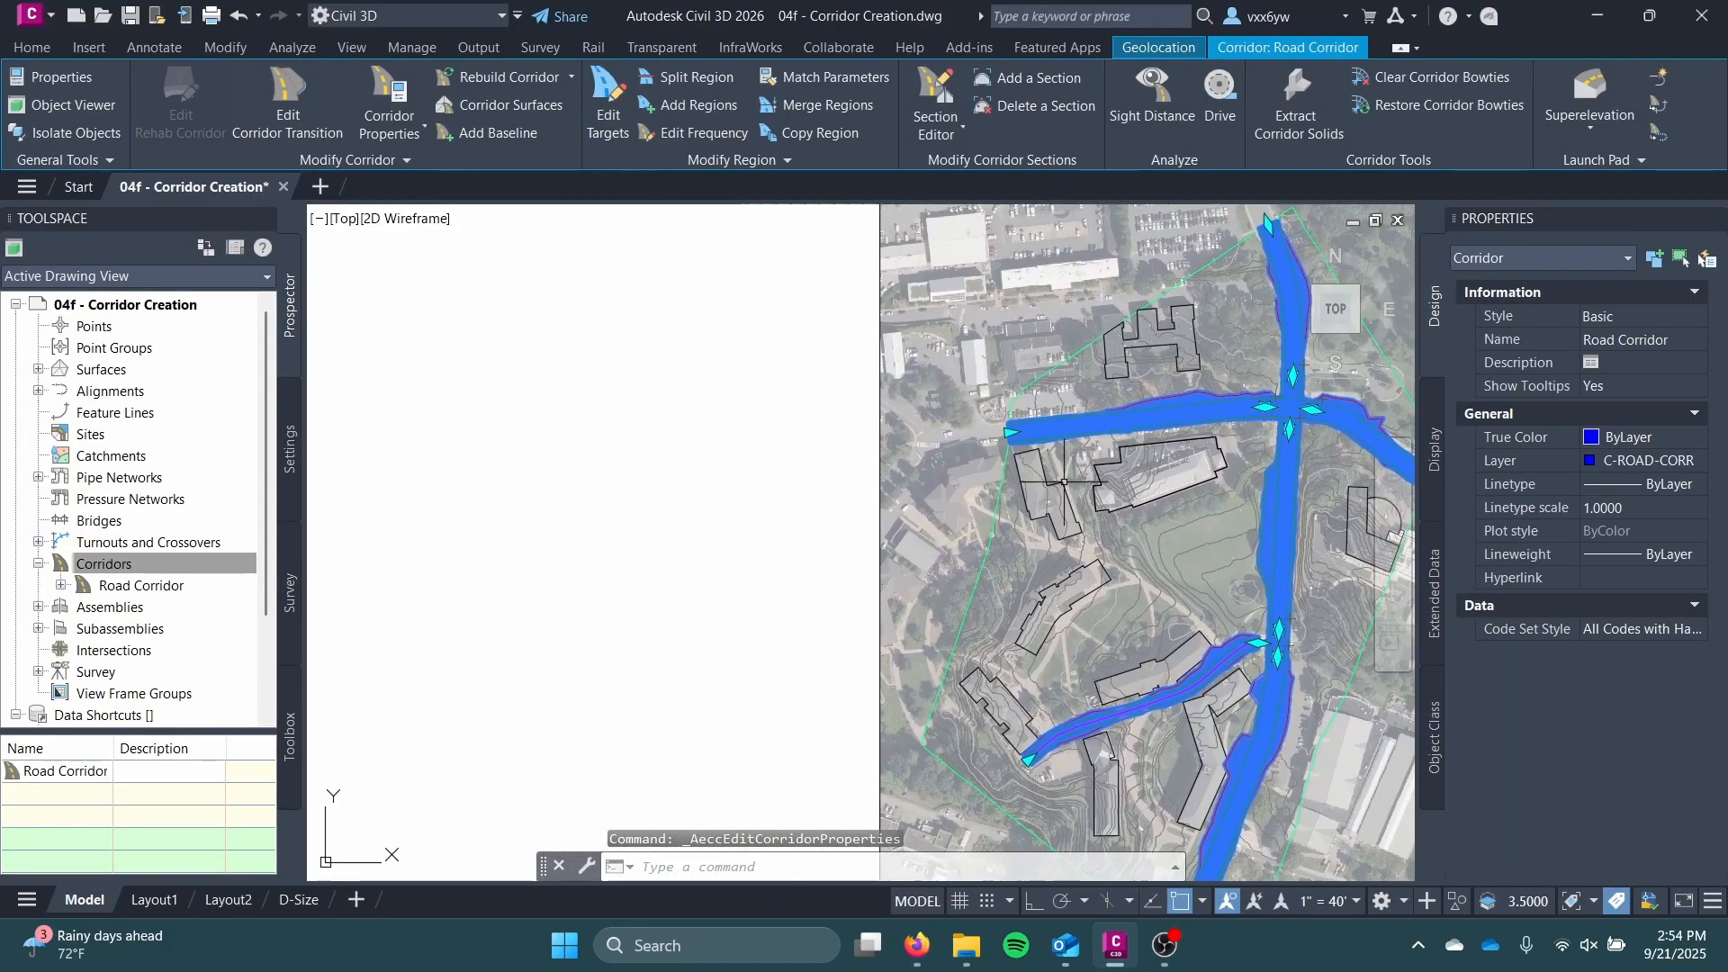
middle_click_drag(1012, 561, 929, 544)
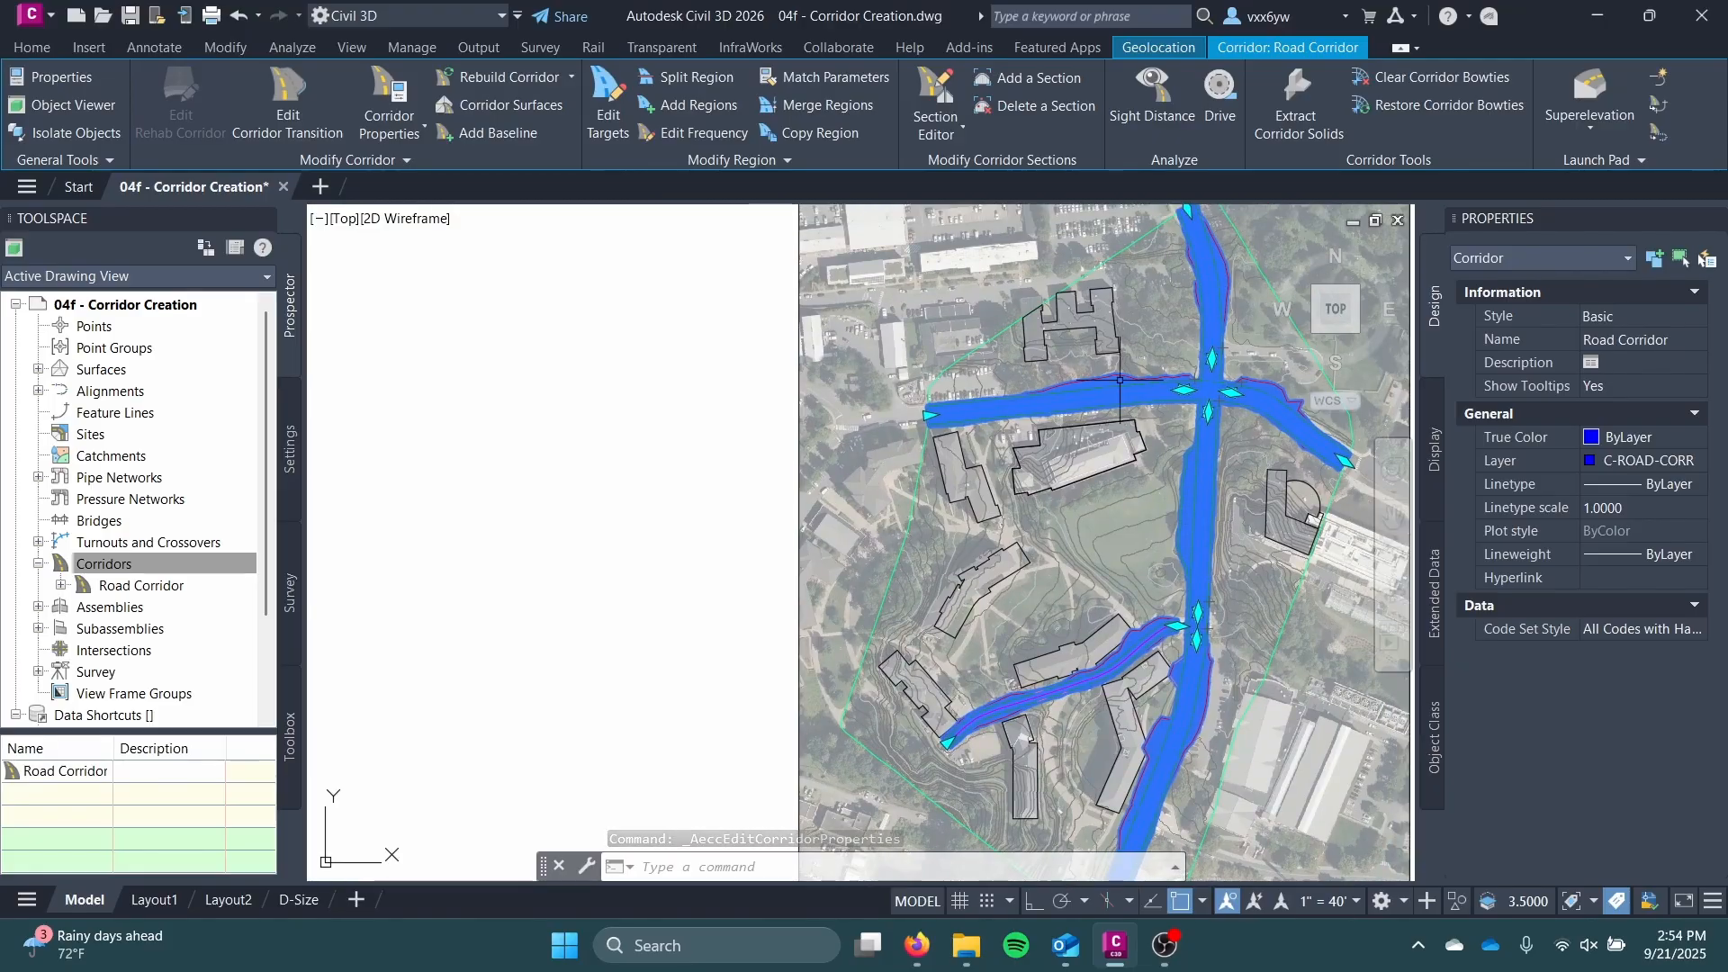
scroll(1033, 489, "down", 2)
mouse_move(1033, 490)
middle_mouse_down()
mouse_move(1107, 559)
mouse_move(1178, 542)
middle_mouse_up()
left_click(389, 101)
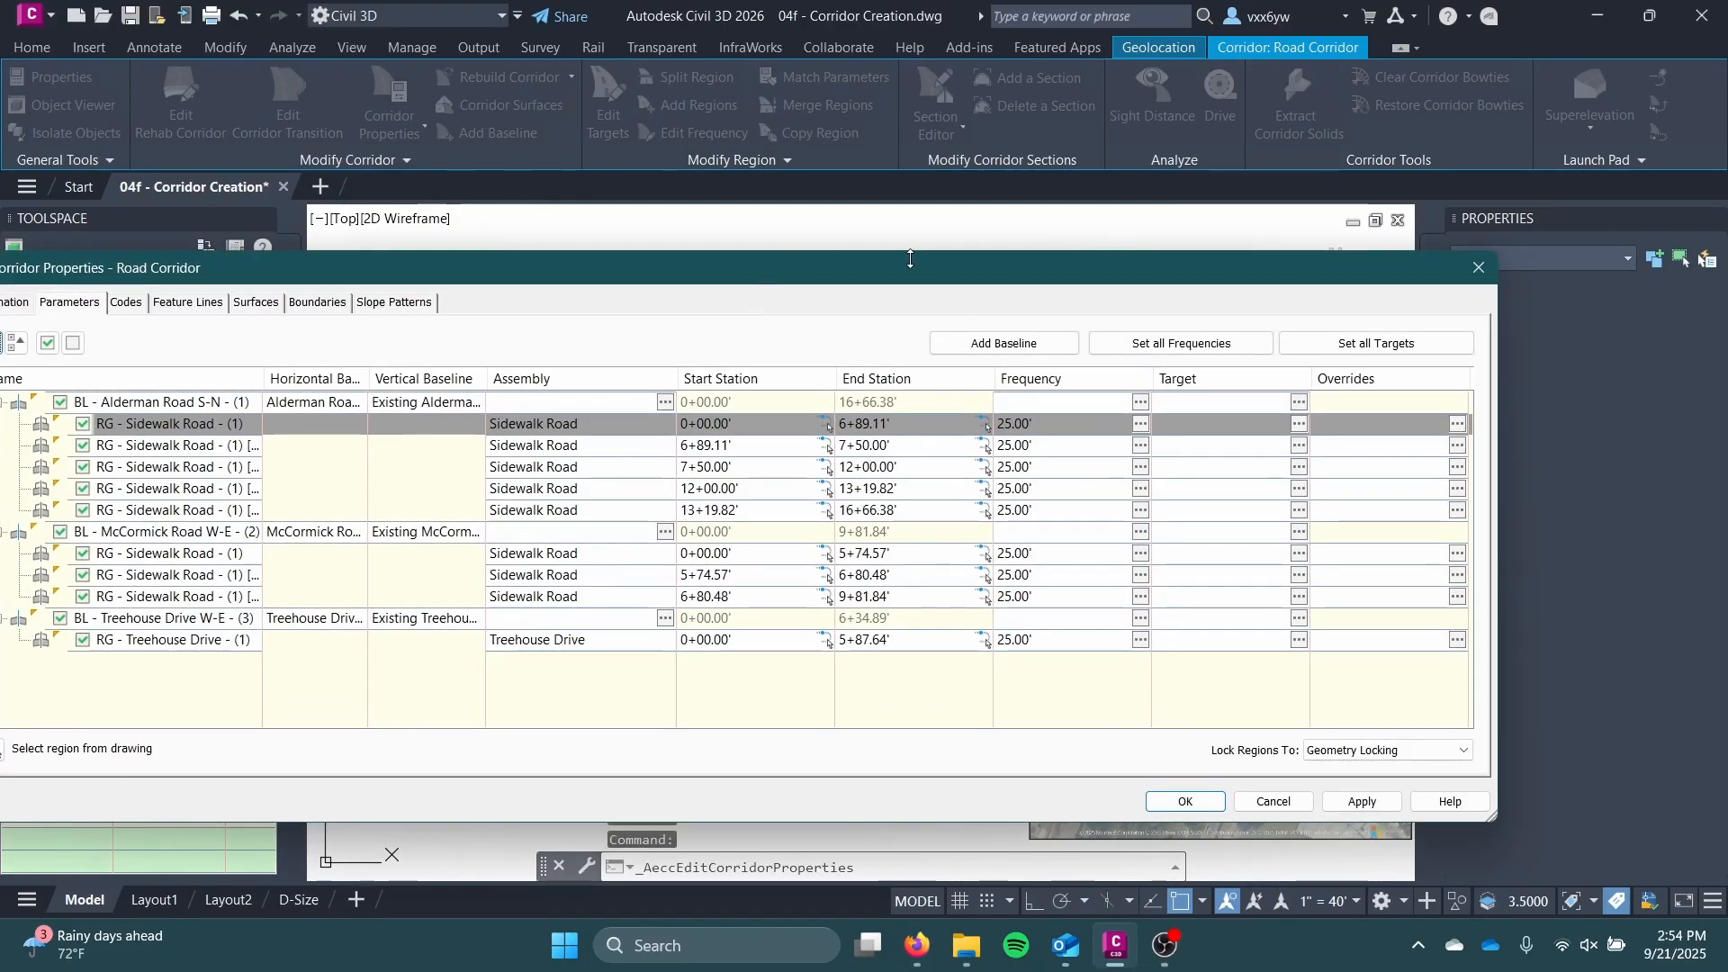
left_click_drag(910, 258, 1006, 233)
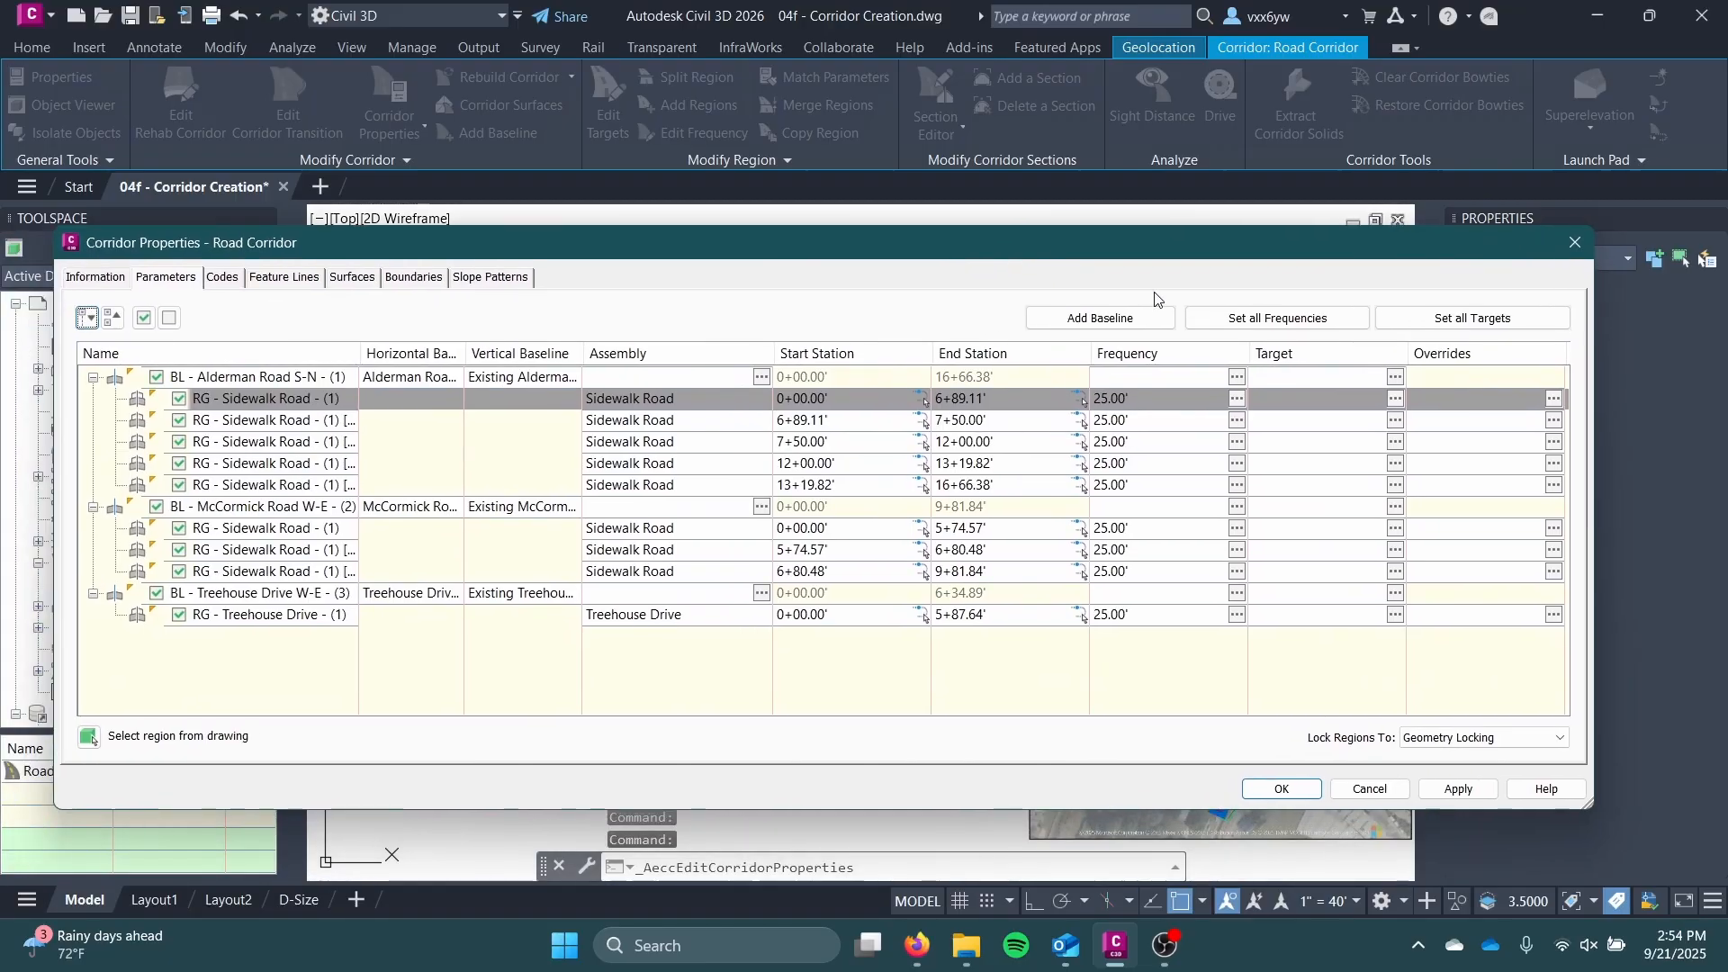
left_click_drag(1591, 475, 1252, 479)
mouse_move(869, 251)
left_mouse_down()
mouse_move(734, 255)
mouse_move(847, 256)
mouse_move(789, 257)
left_mouse_up()
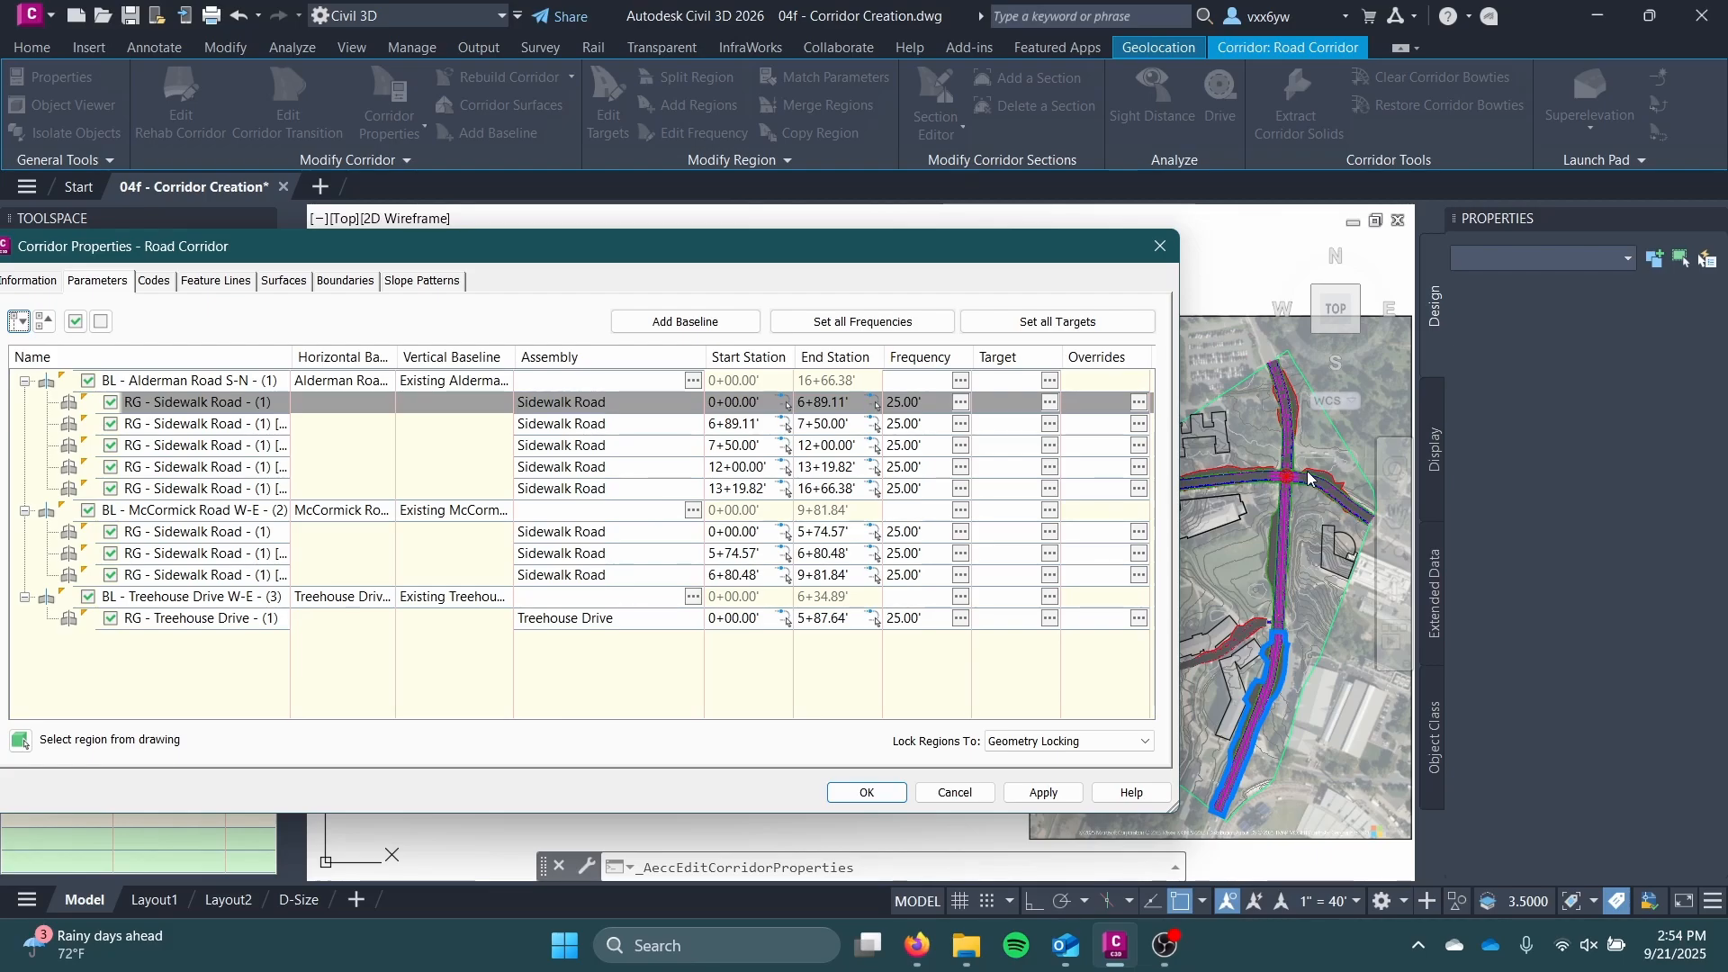
Step: Remove the Alderman Road S-N regions at the two junctions, 6+89.11' to 7+50.00' and 12+00.00' to 13+19.82'
left_click(219, 426)
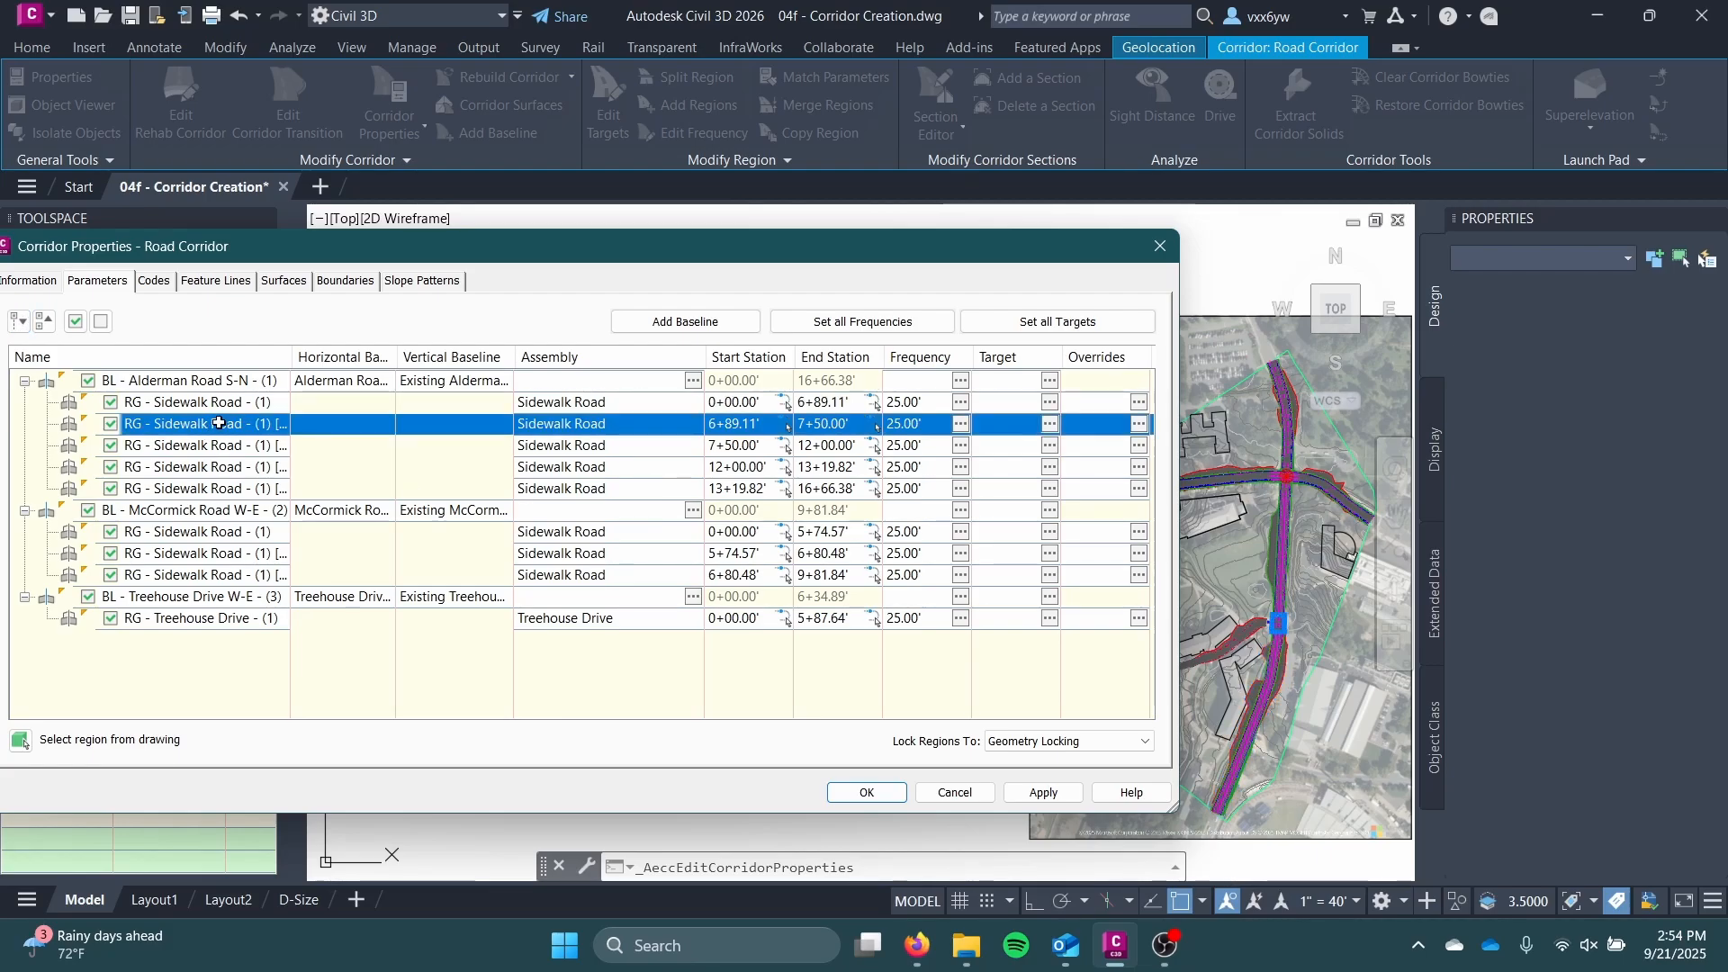
right_click(179, 425)
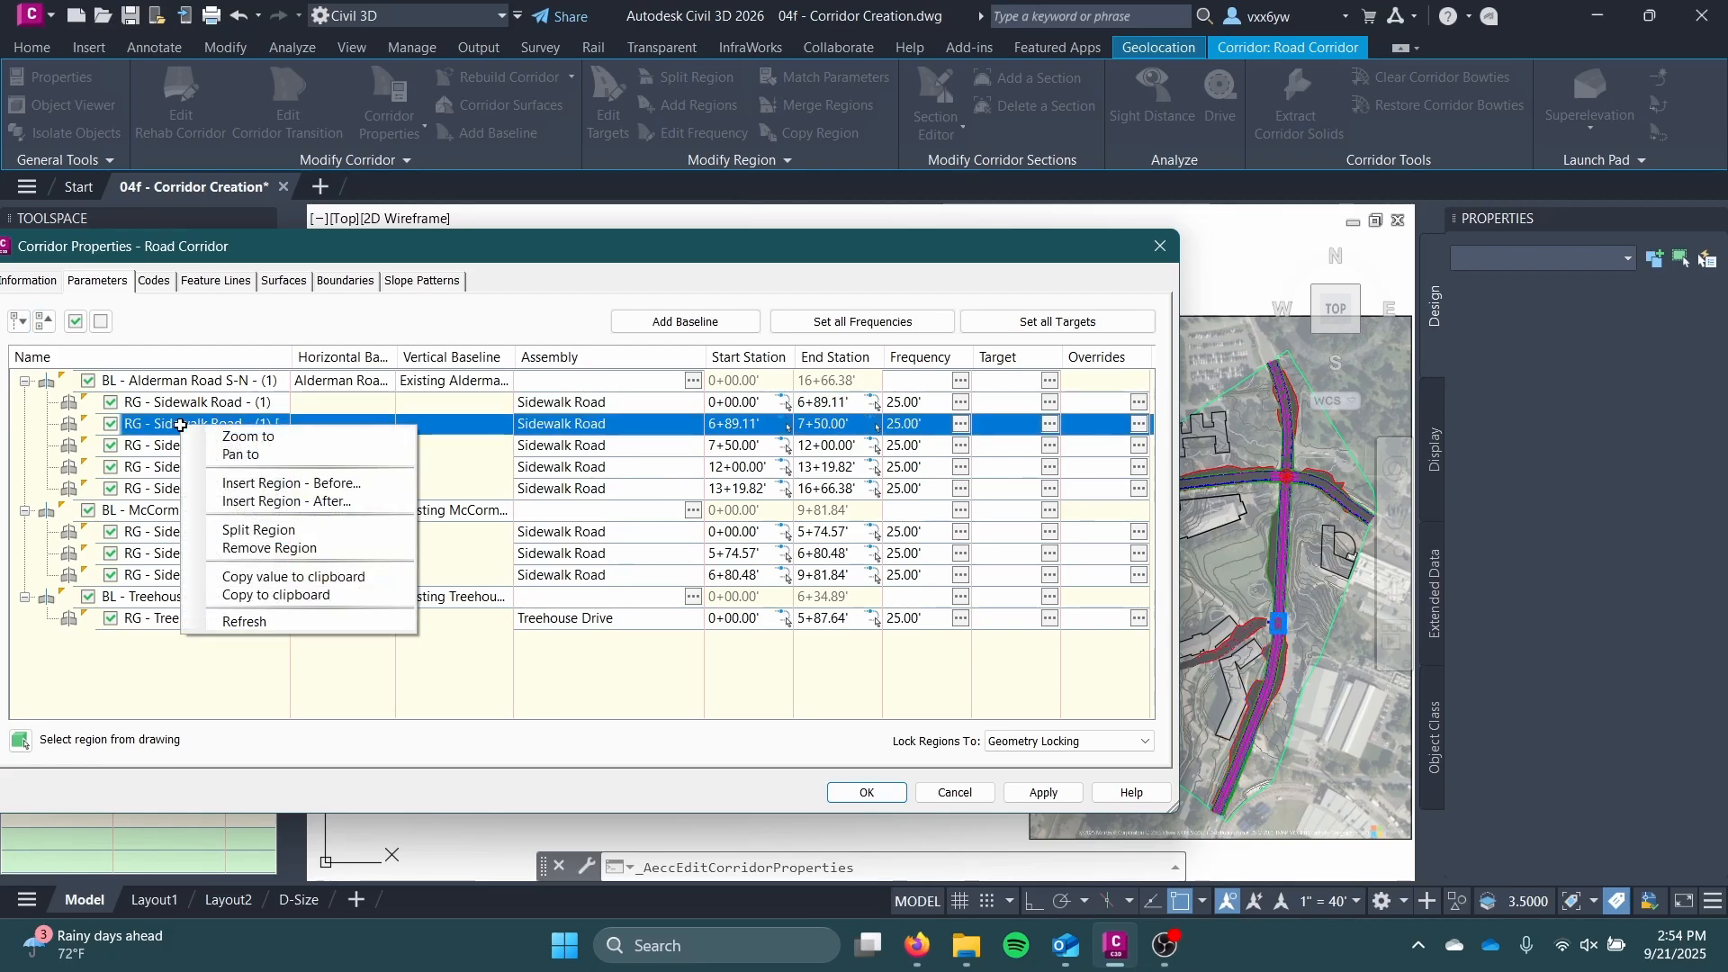
left_click(270, 547)
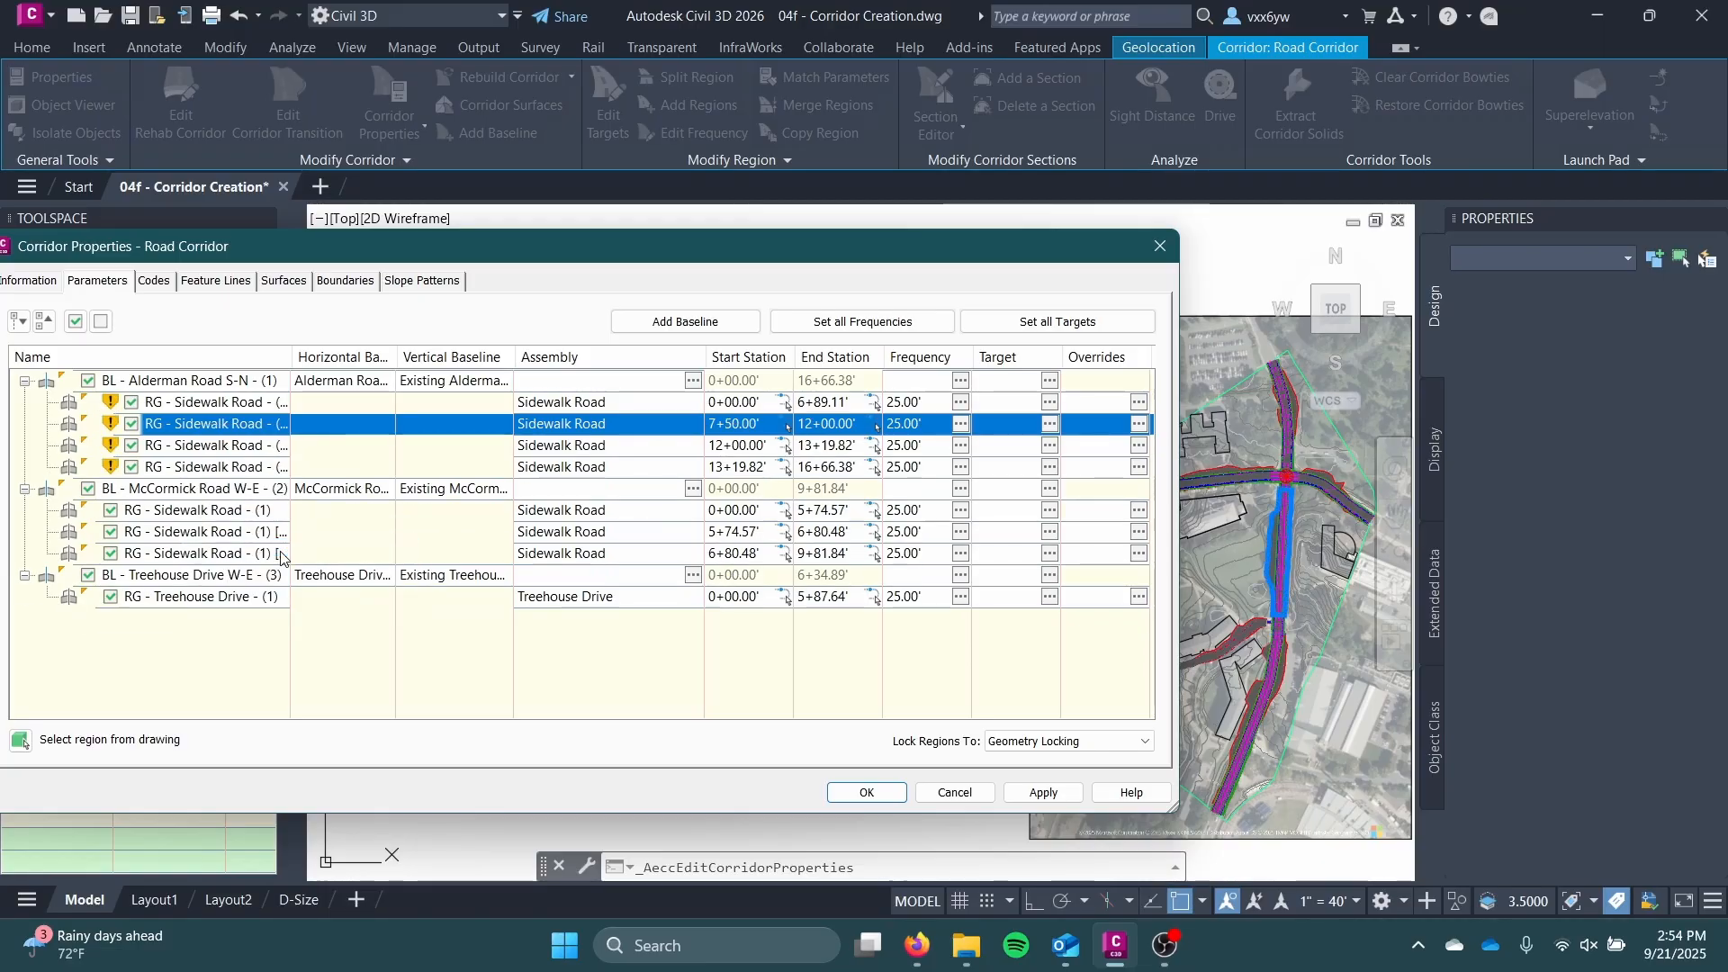
left_click(192, 446)
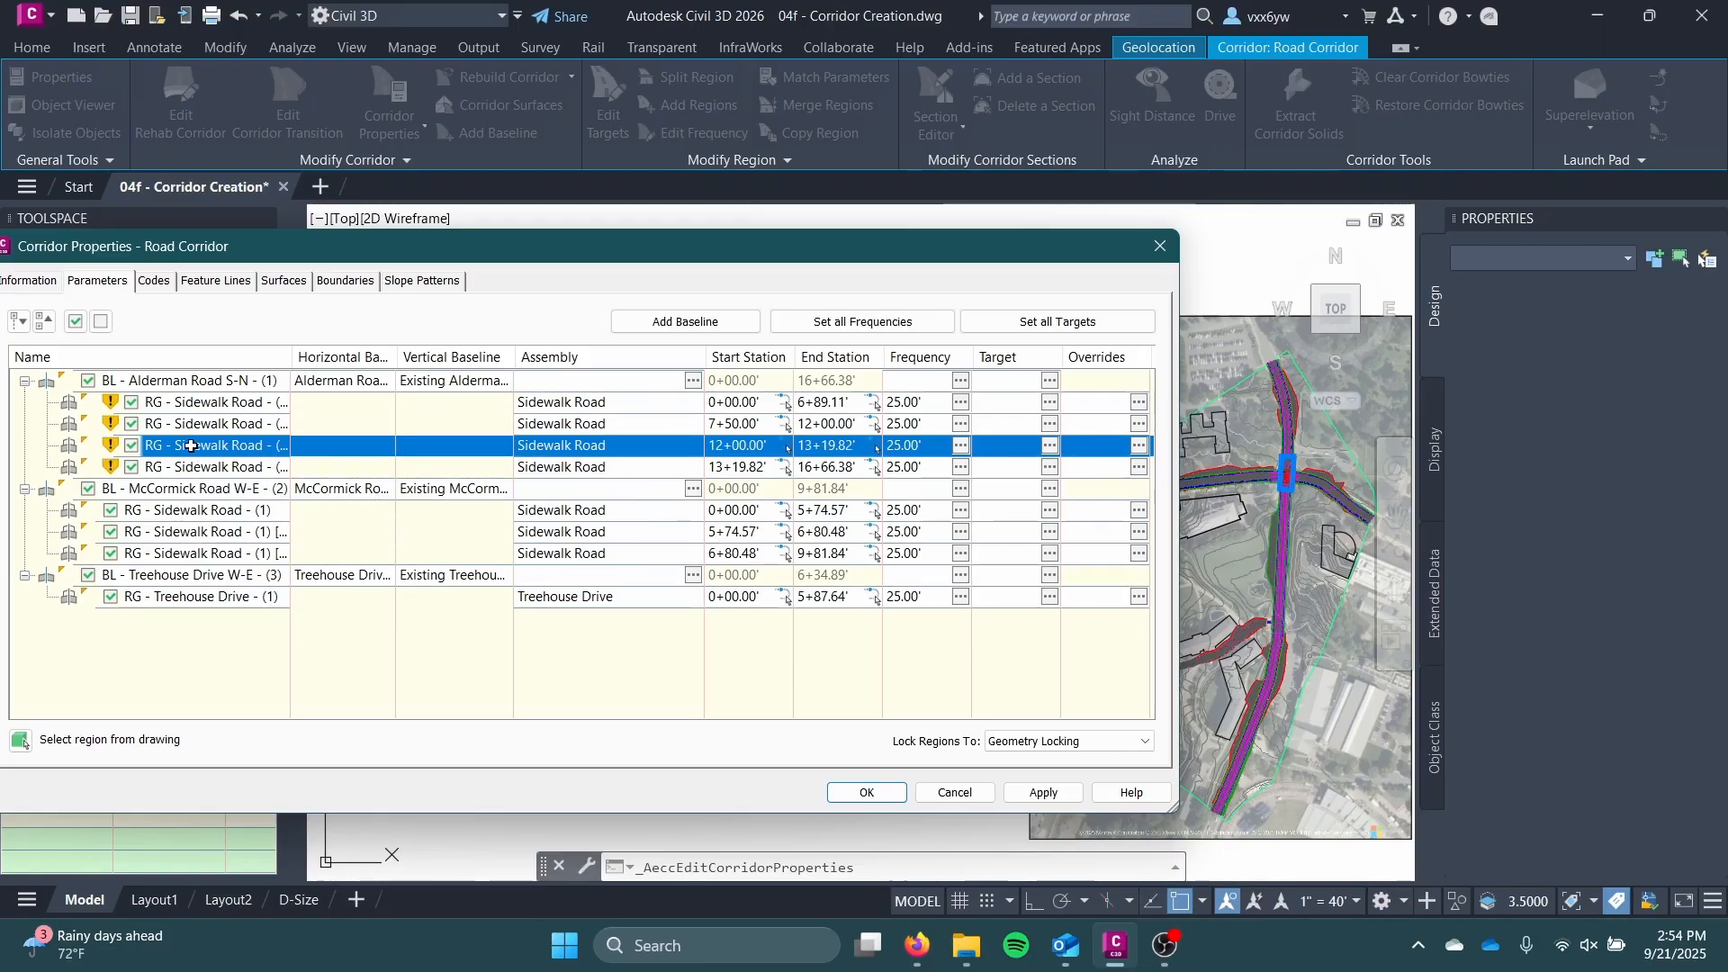
right_click(191, 446)
left_click(290, 577)
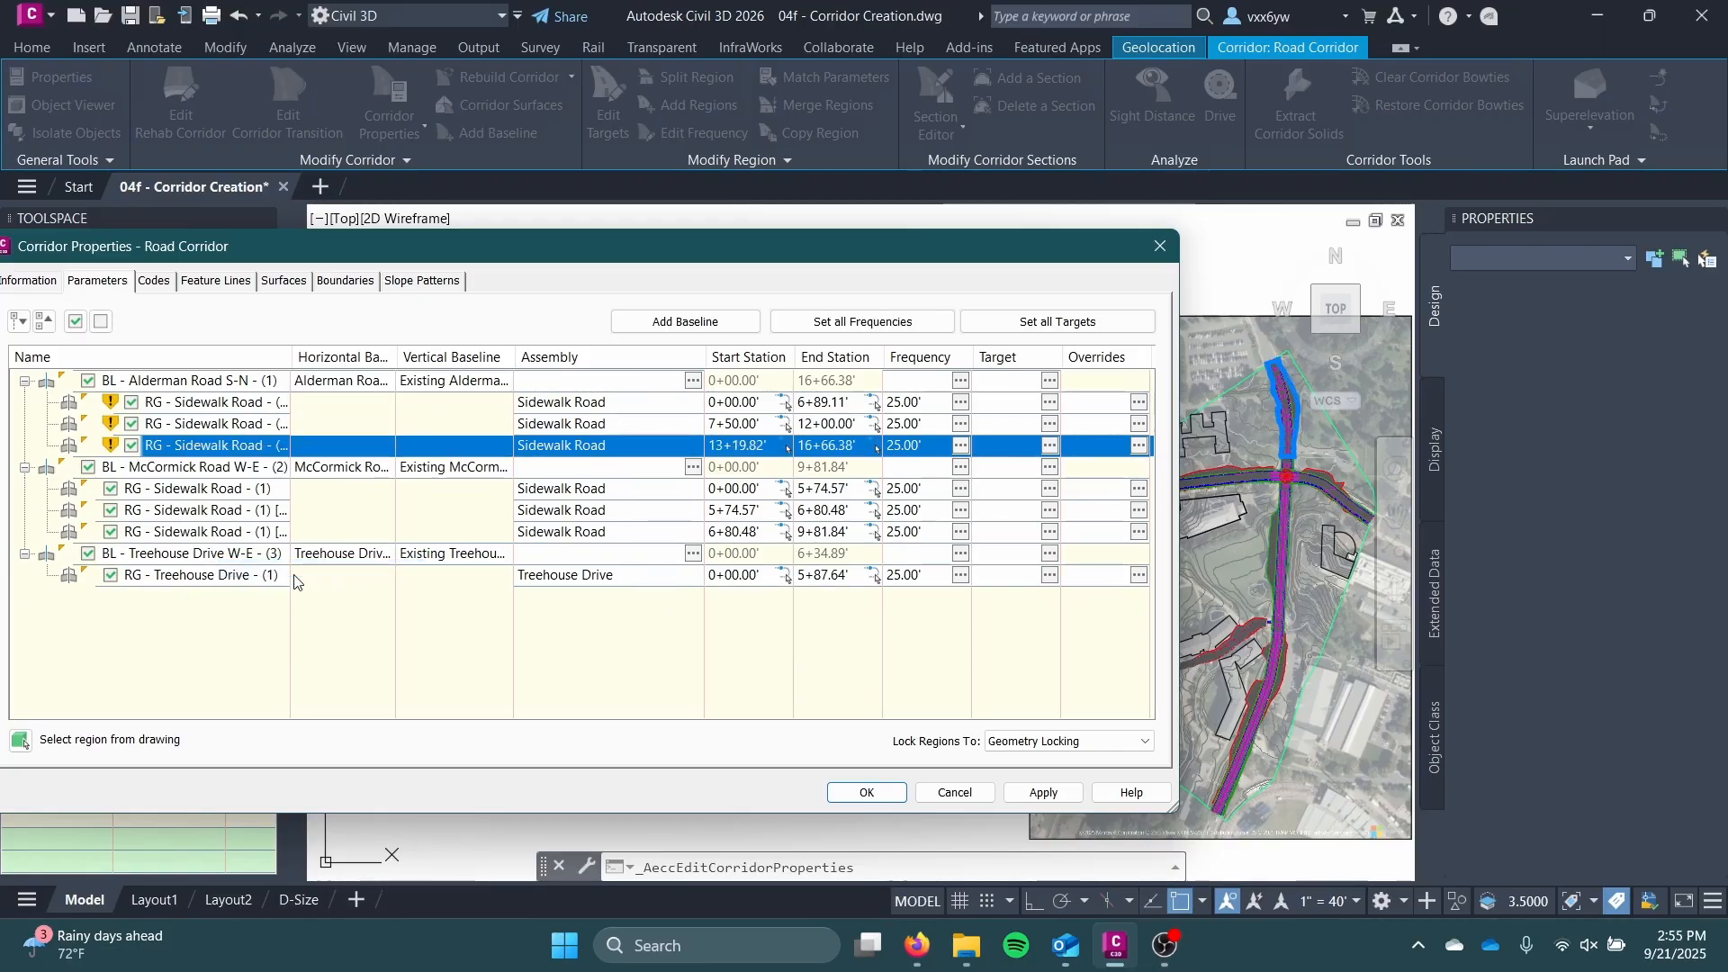
Step: Remove the McCormick Road W-E region at the crossing, from 5+74.57' to 6+80.48'
left_click(183, 491)
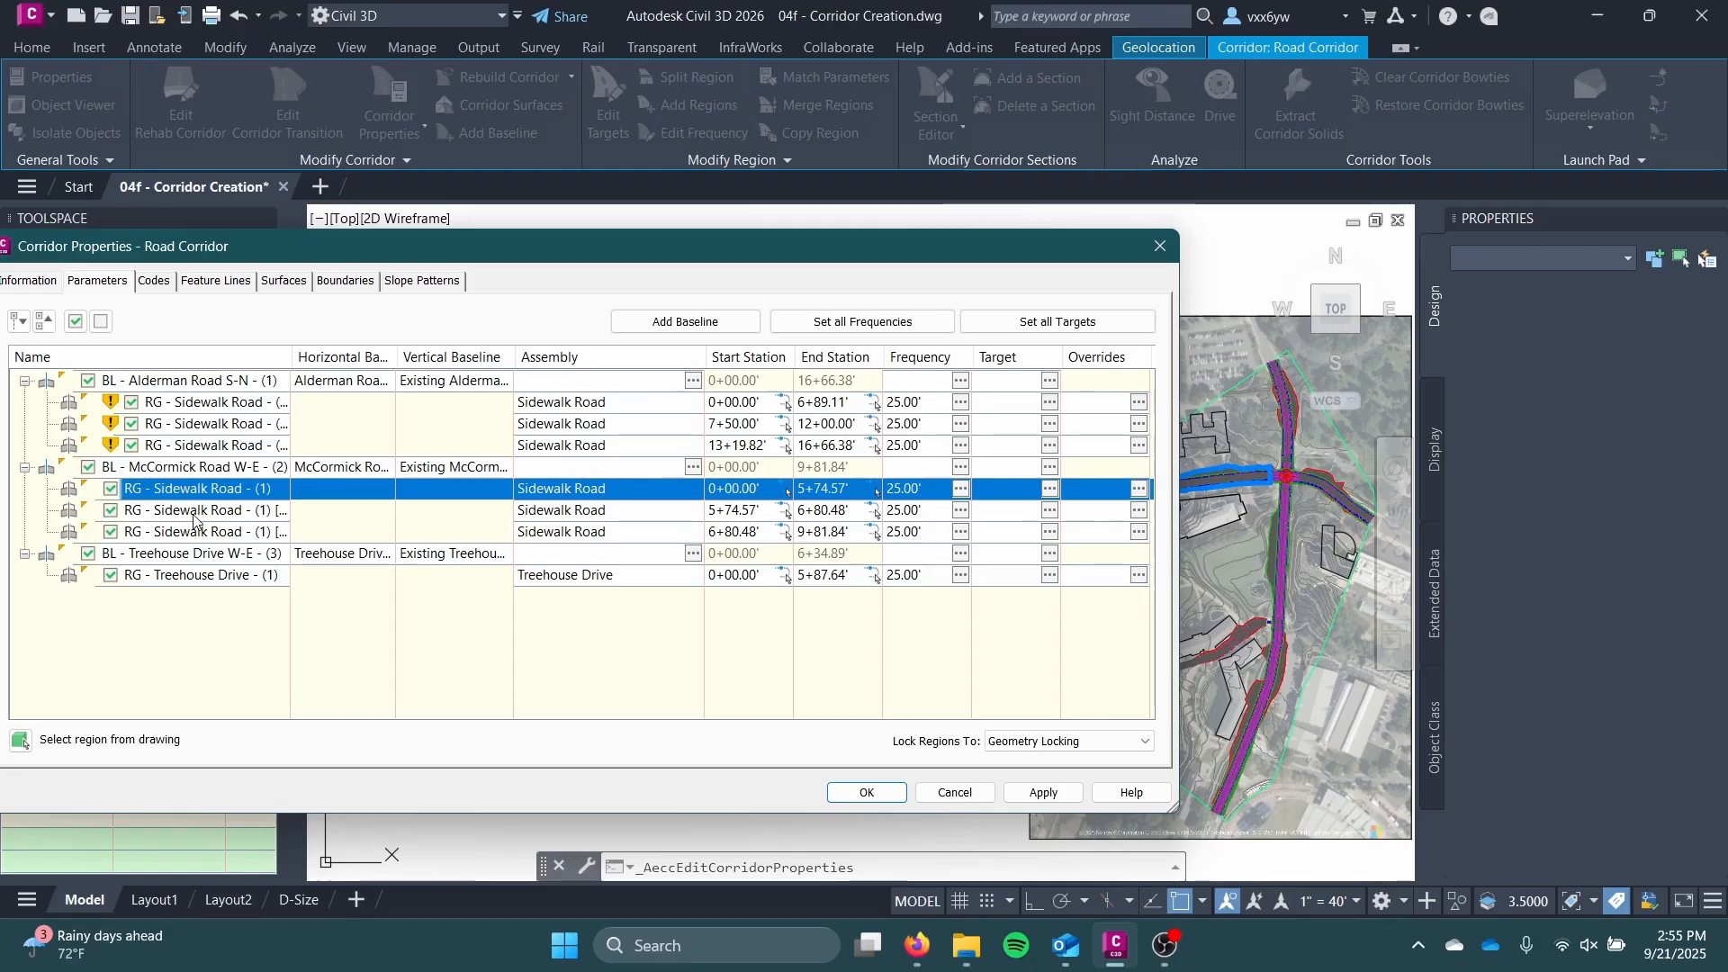
left_click(193, 513)
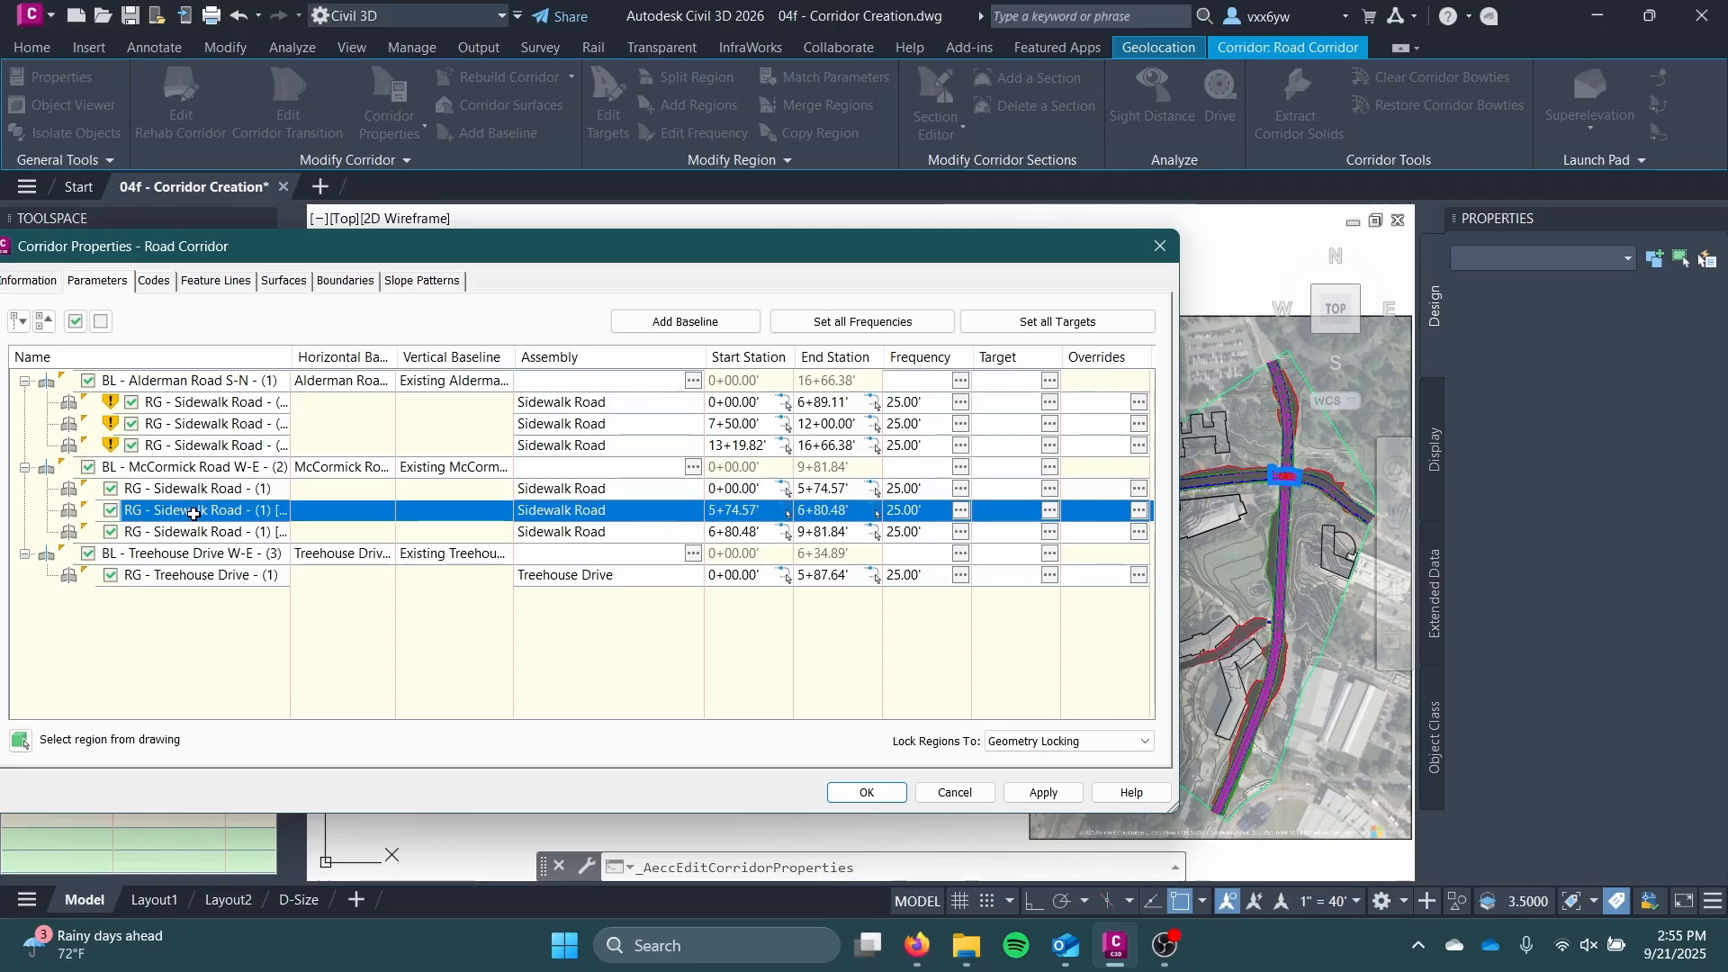
right_click(193, 513)
left_click(300, 634)
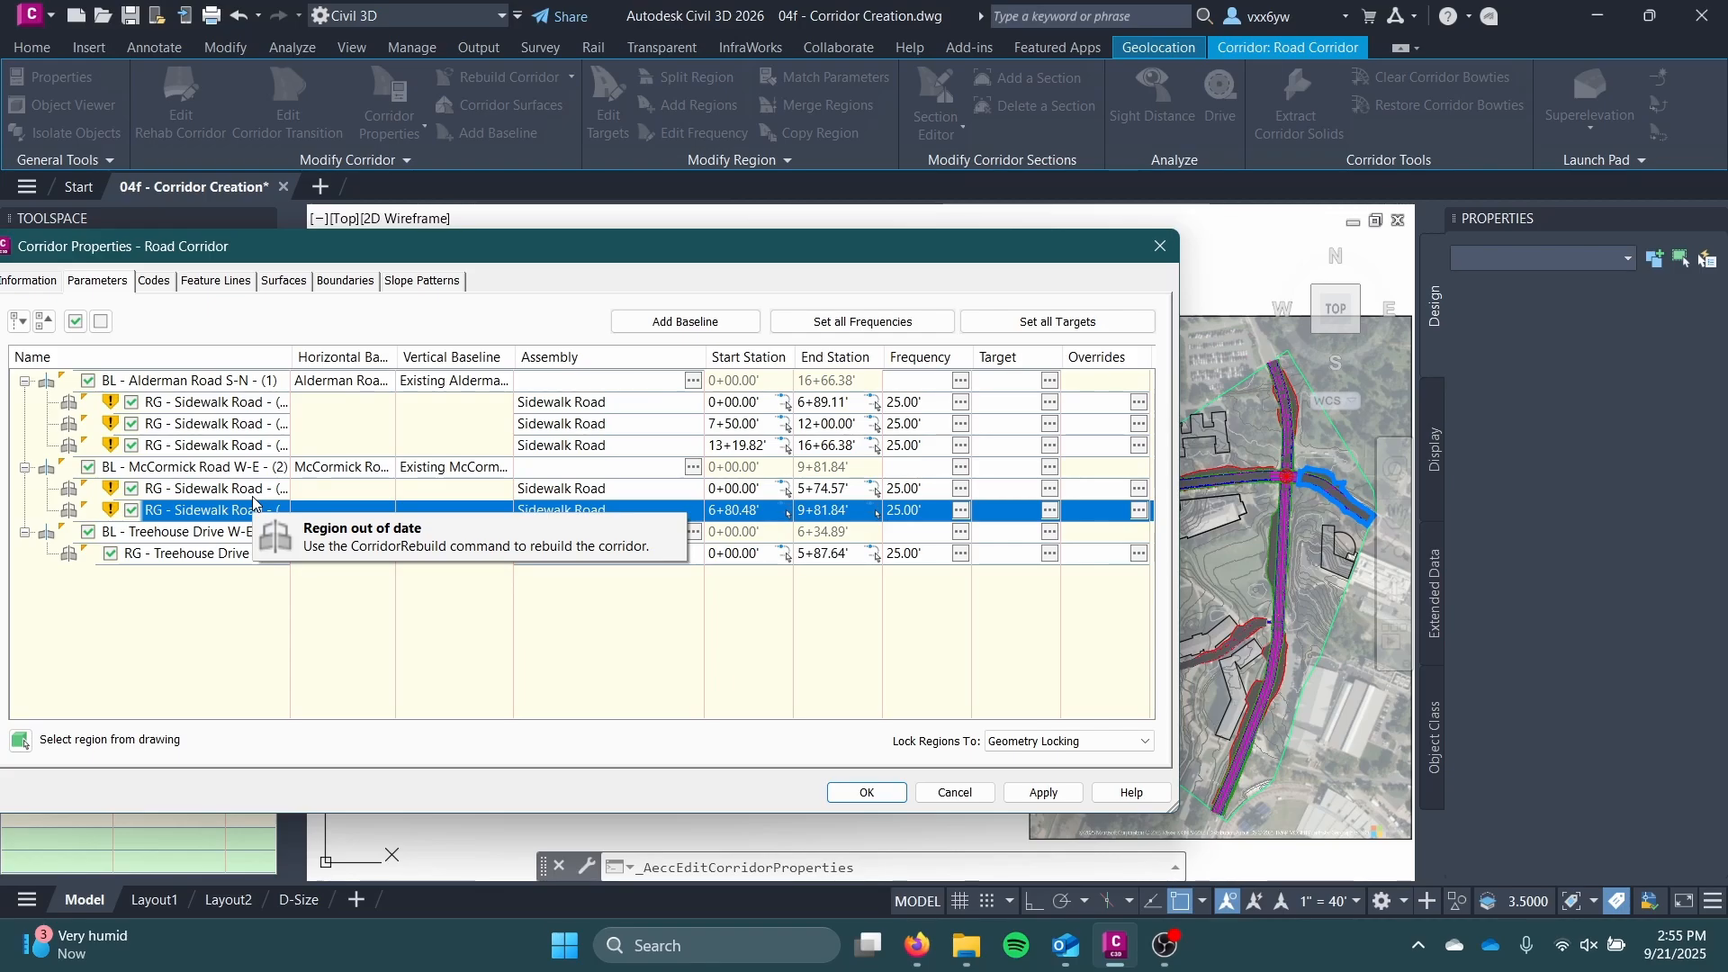
Step: Change the assembly of the McCormick Road W-E region west of the crossing, 0+00.00' to 5+74.57', to Right Sidewalk
left_click(156, 463)
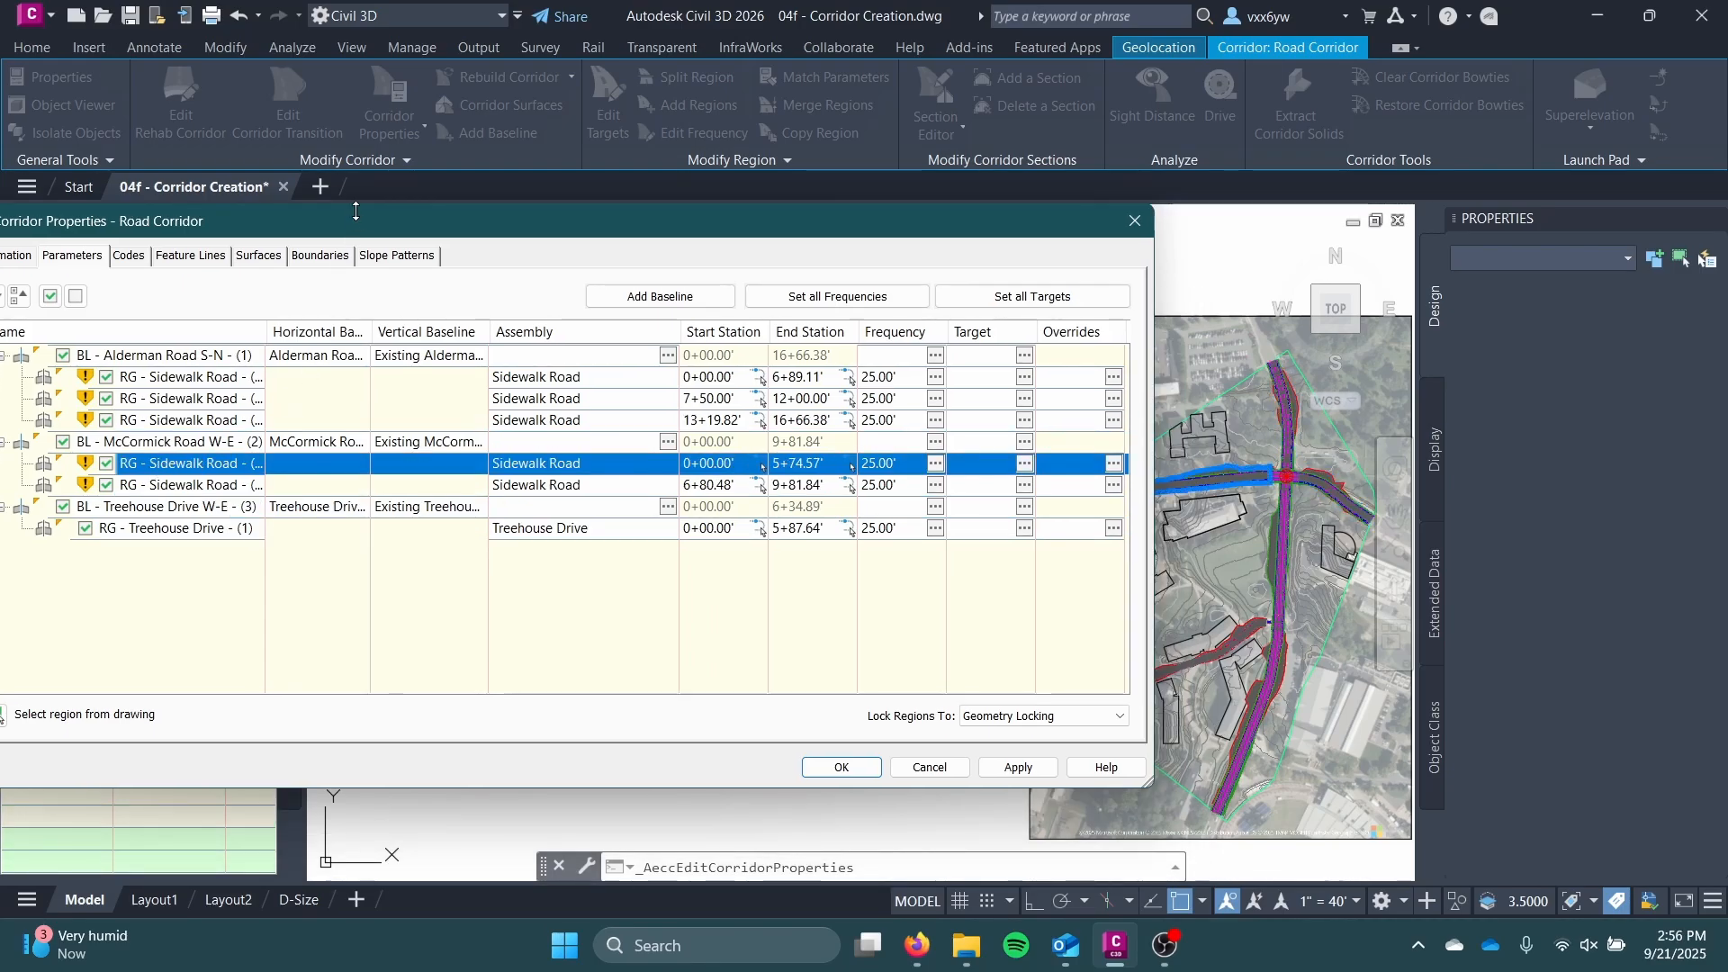
left_click_drag(390, 225, 191, 256)
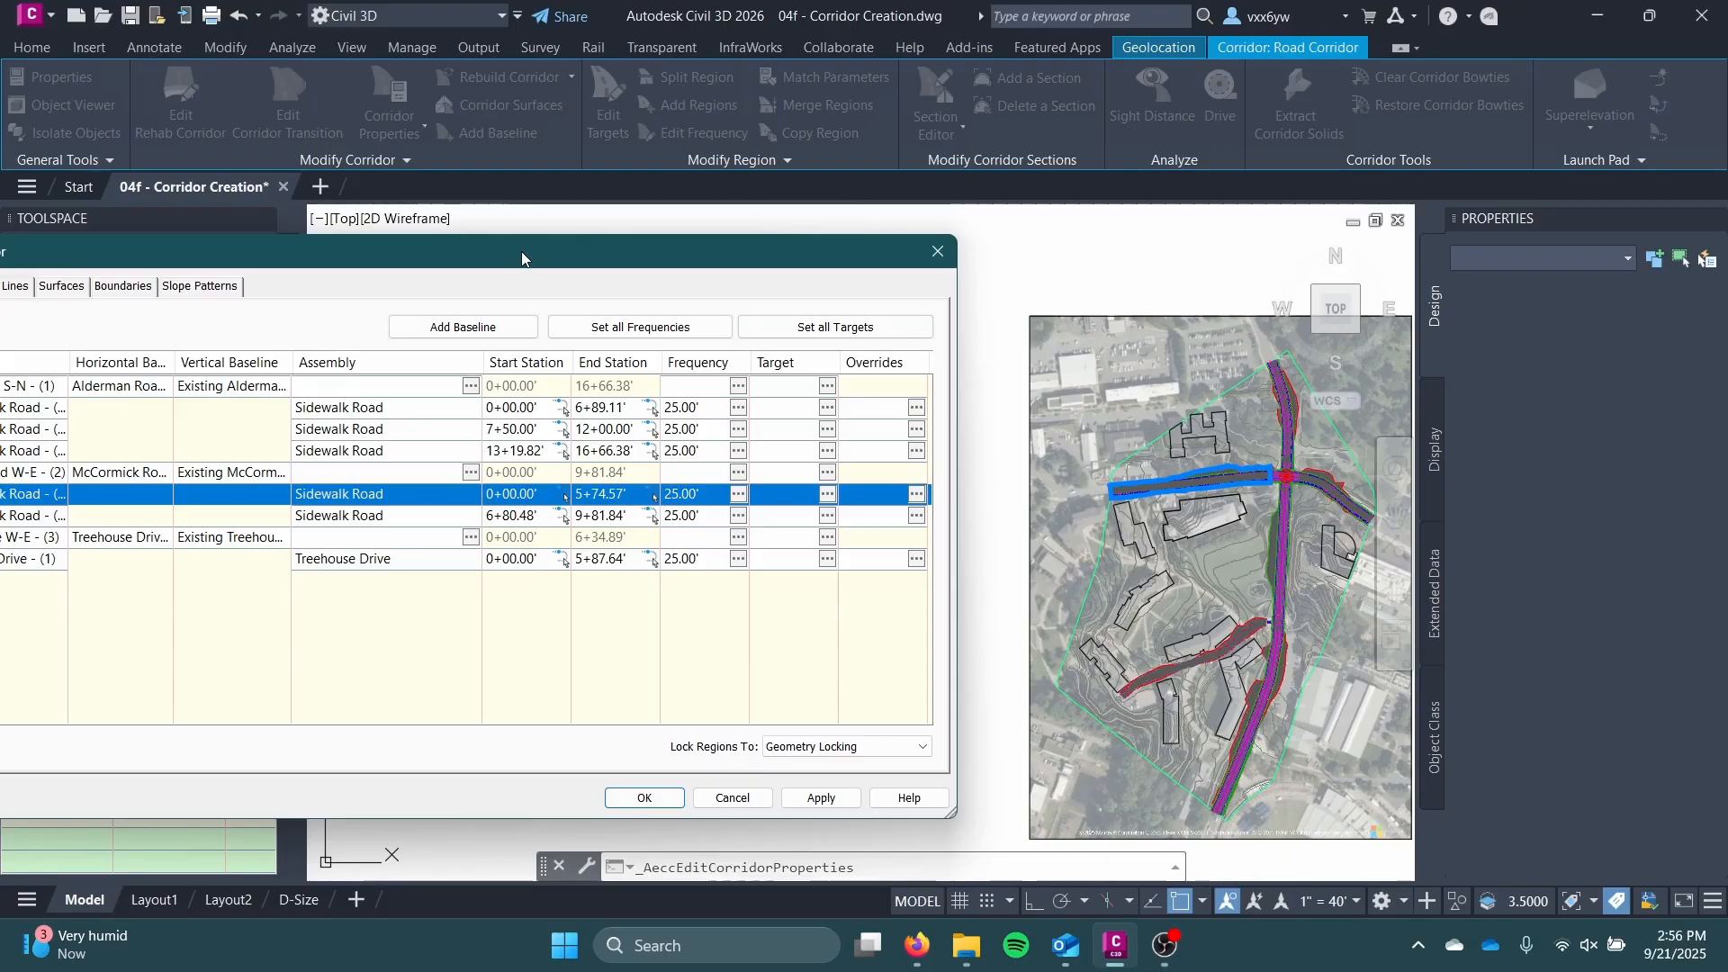
left_click_drag(522, 251, 639, 214)
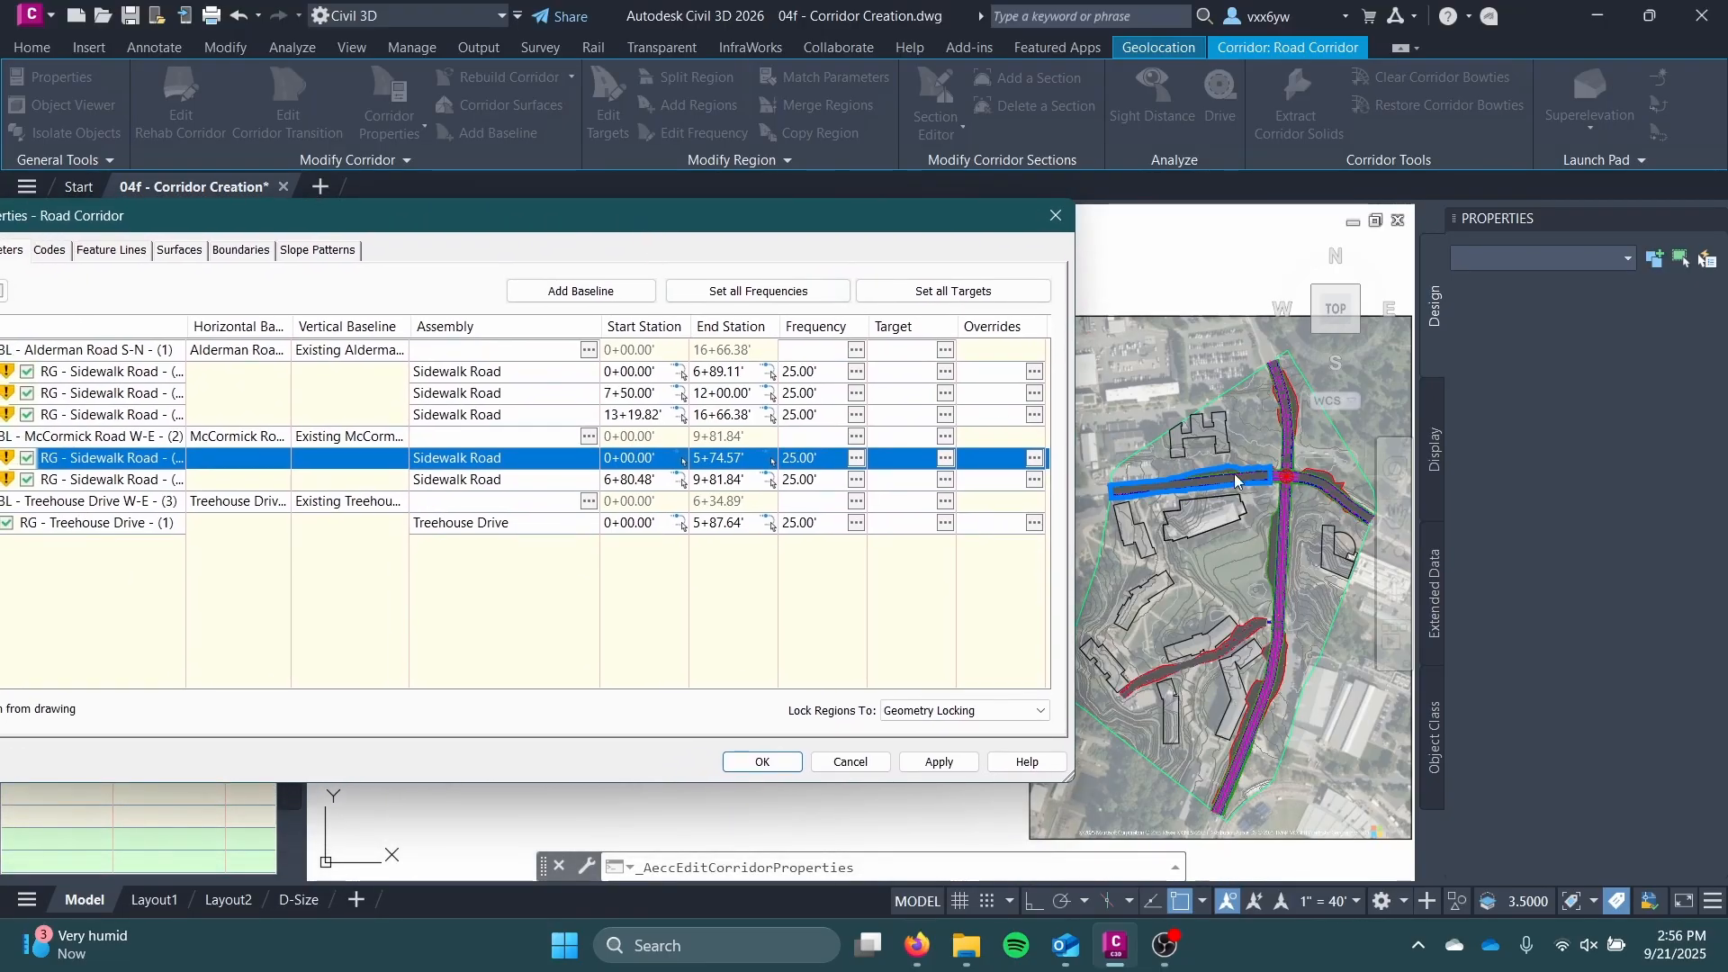
left_click_drag(361, 221, 423, 215)
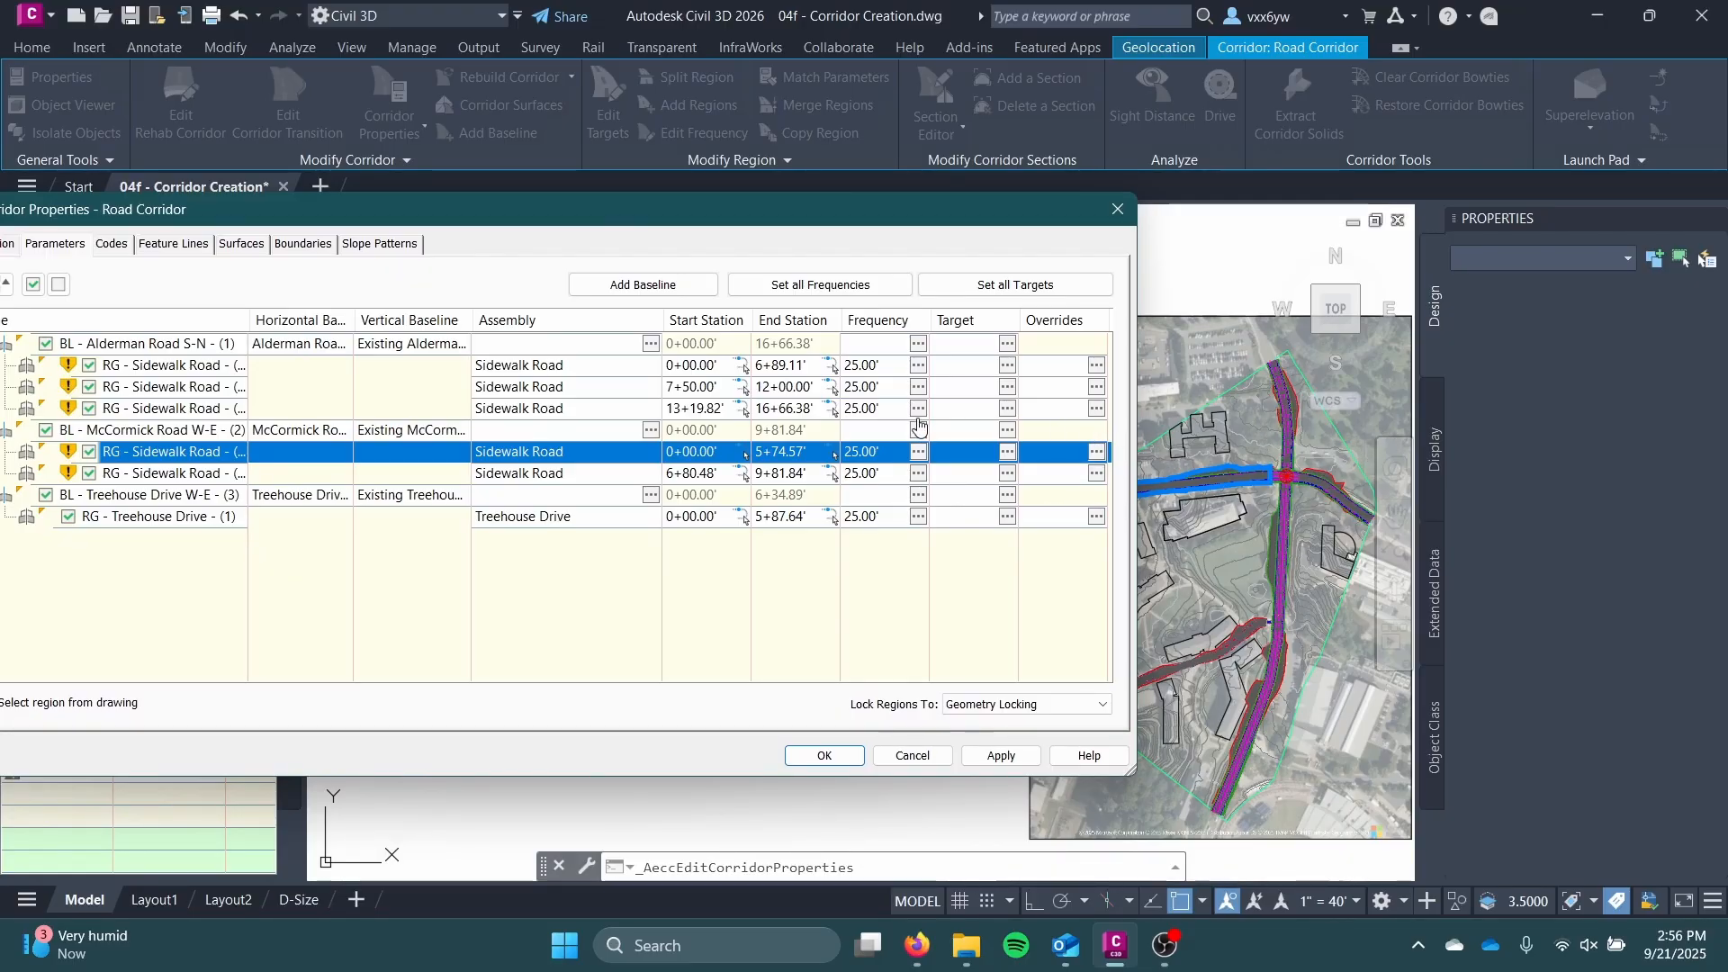
left_click_drag(670, 219, 392, 272)
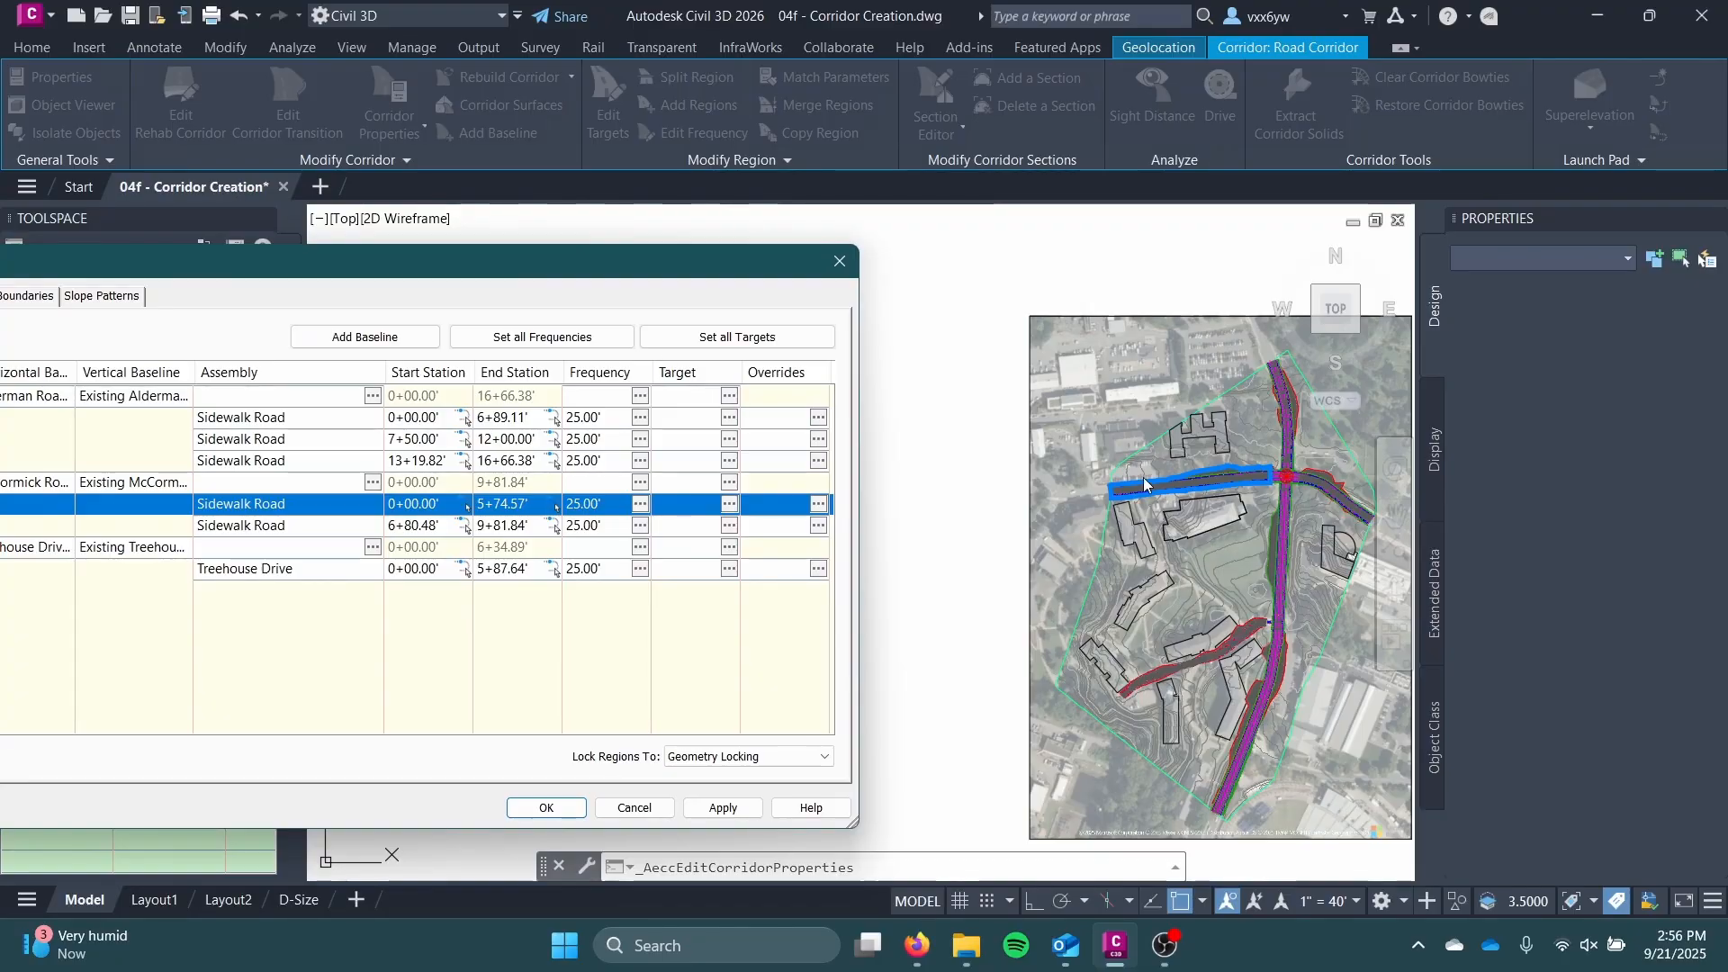
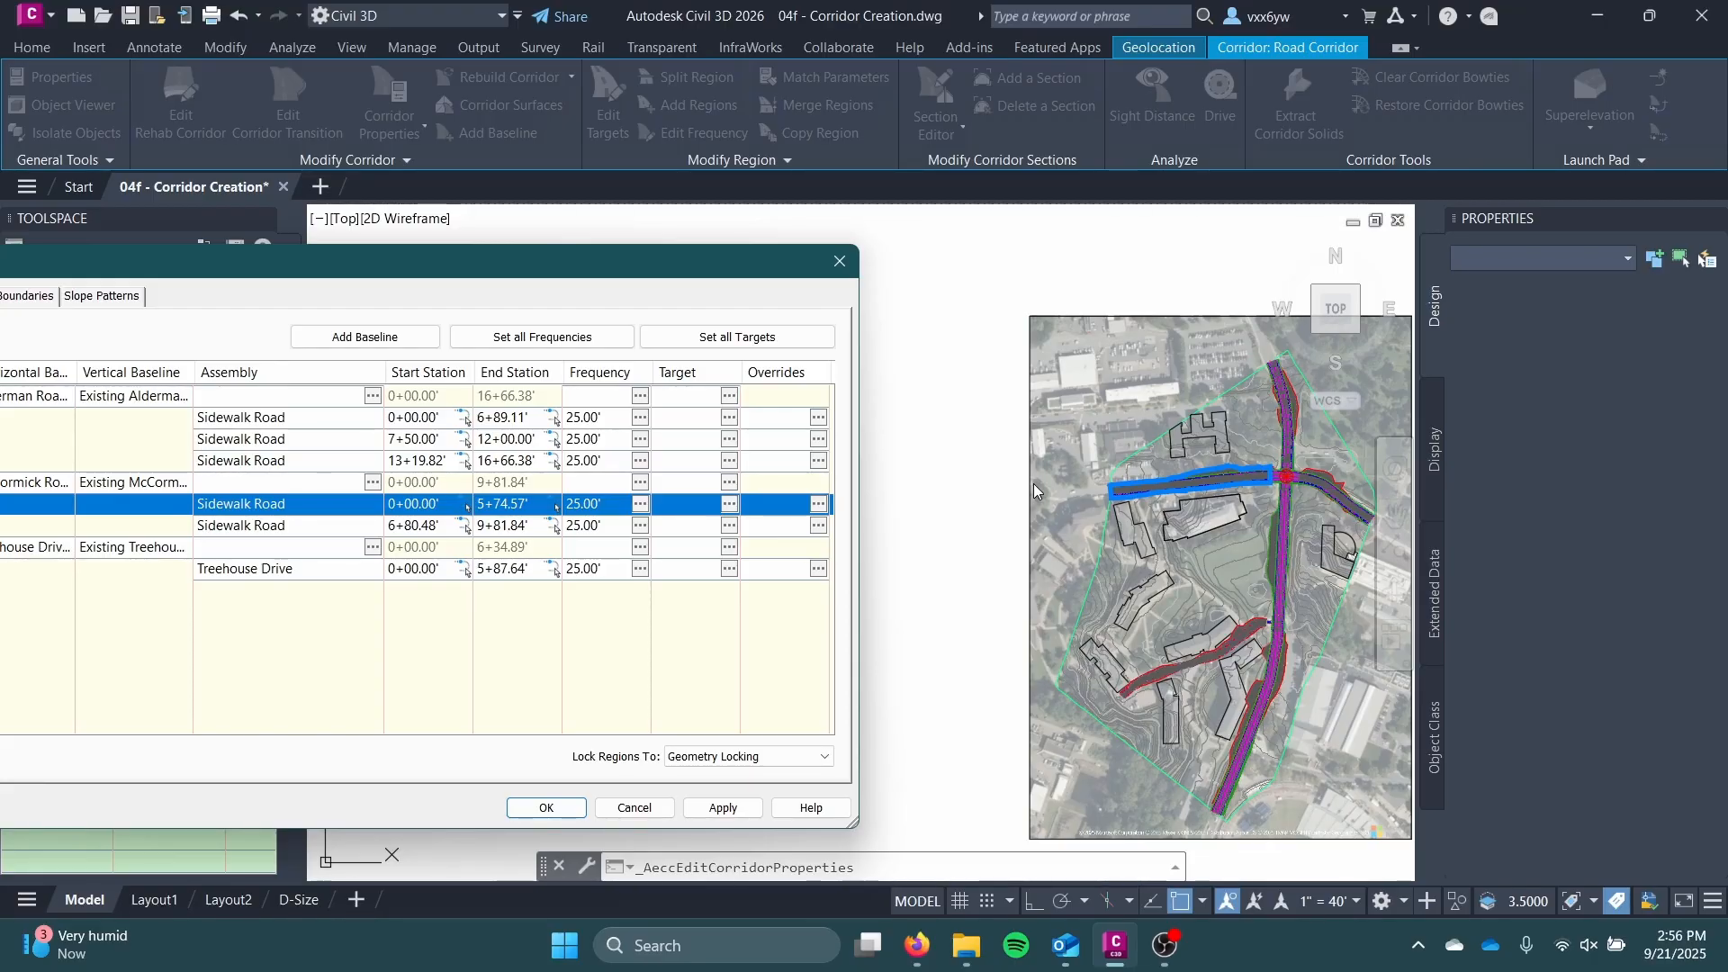
left_click_drag(540, 263, 839, 206)
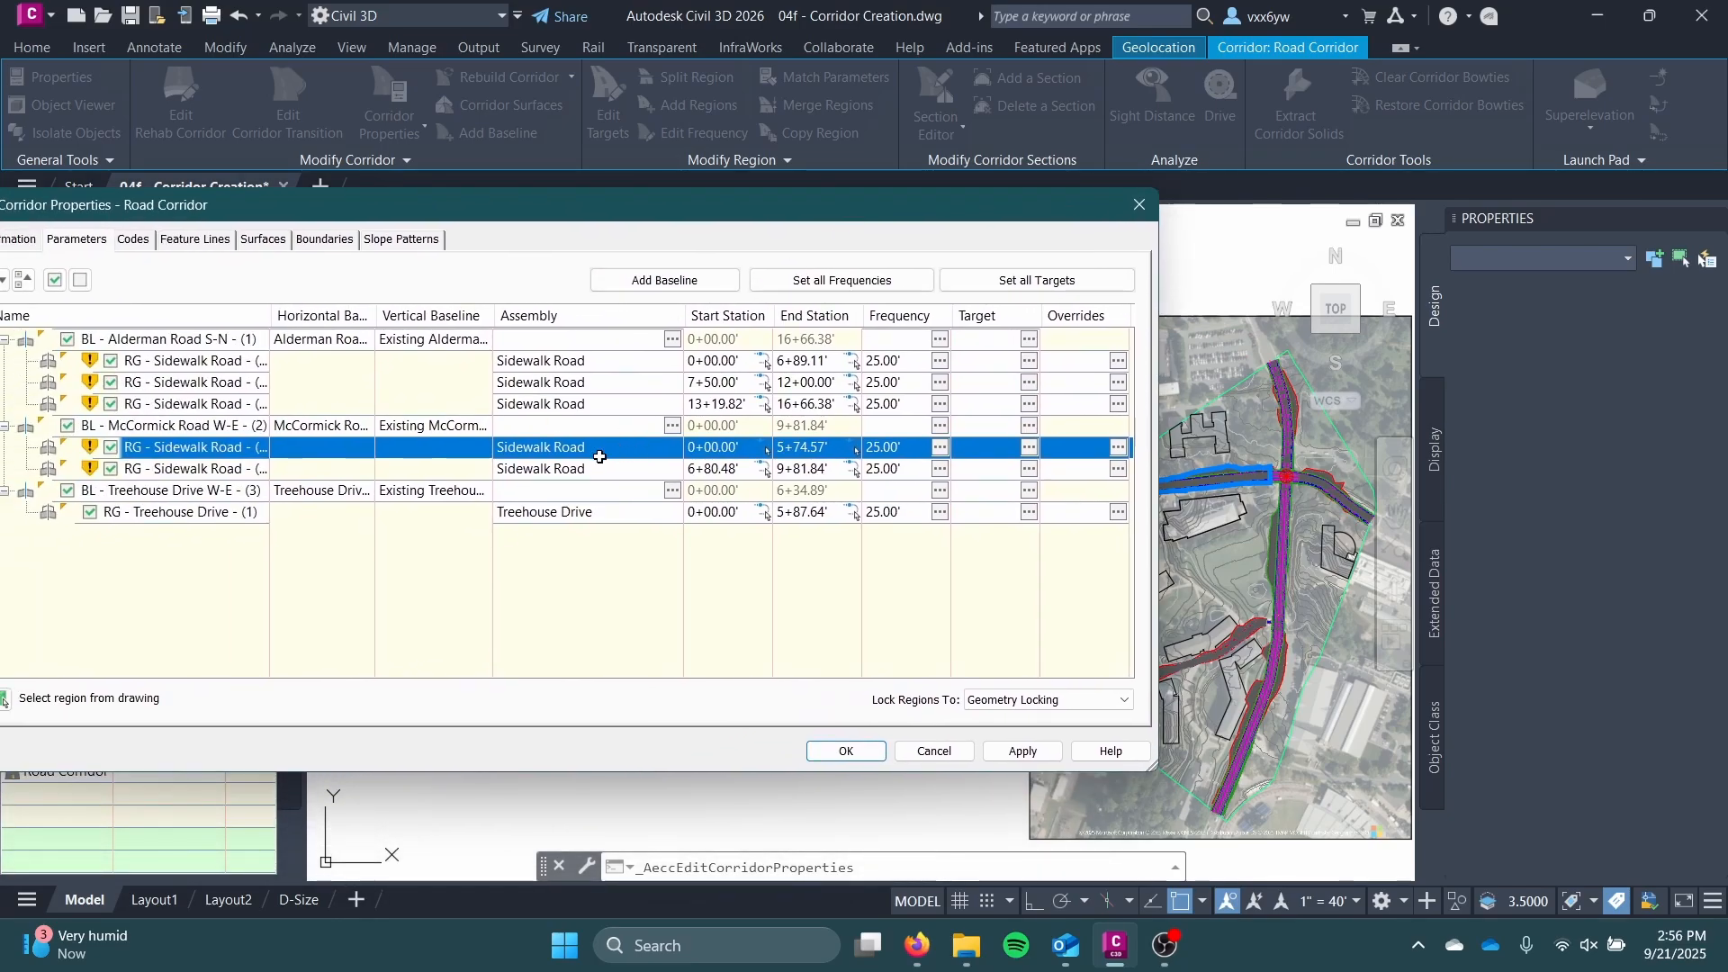
left_click(637, 443)
left_click(165, 360)
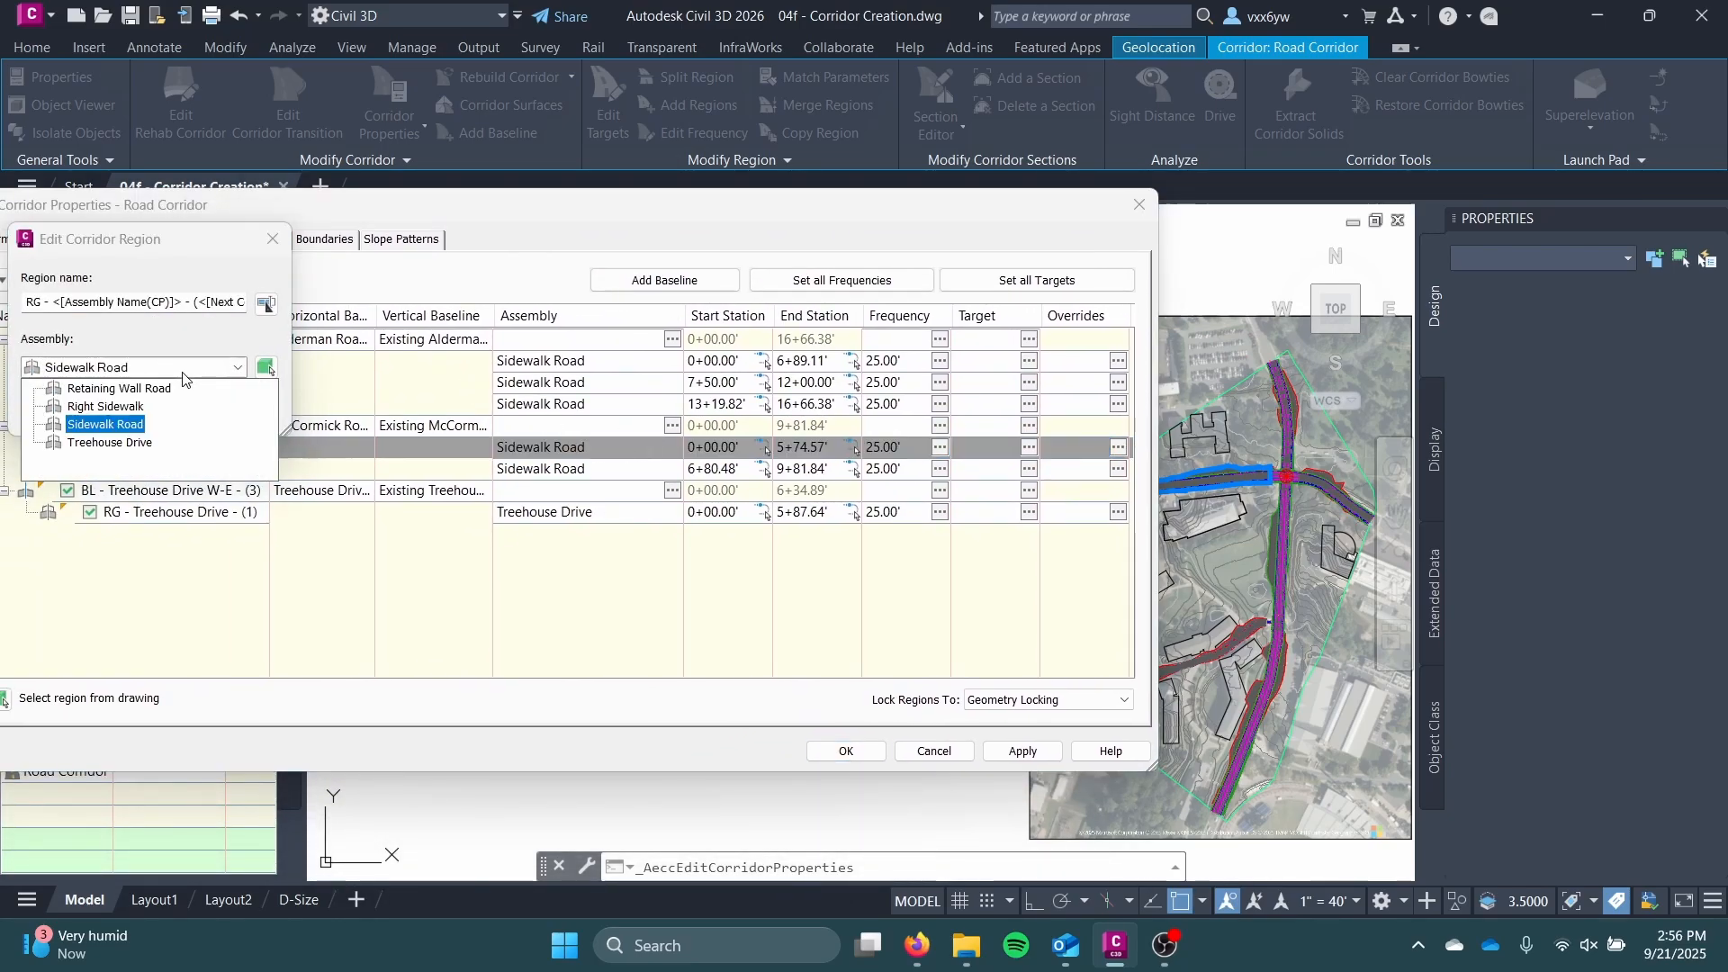
left_click(105, 406)
left_click(58, 406)
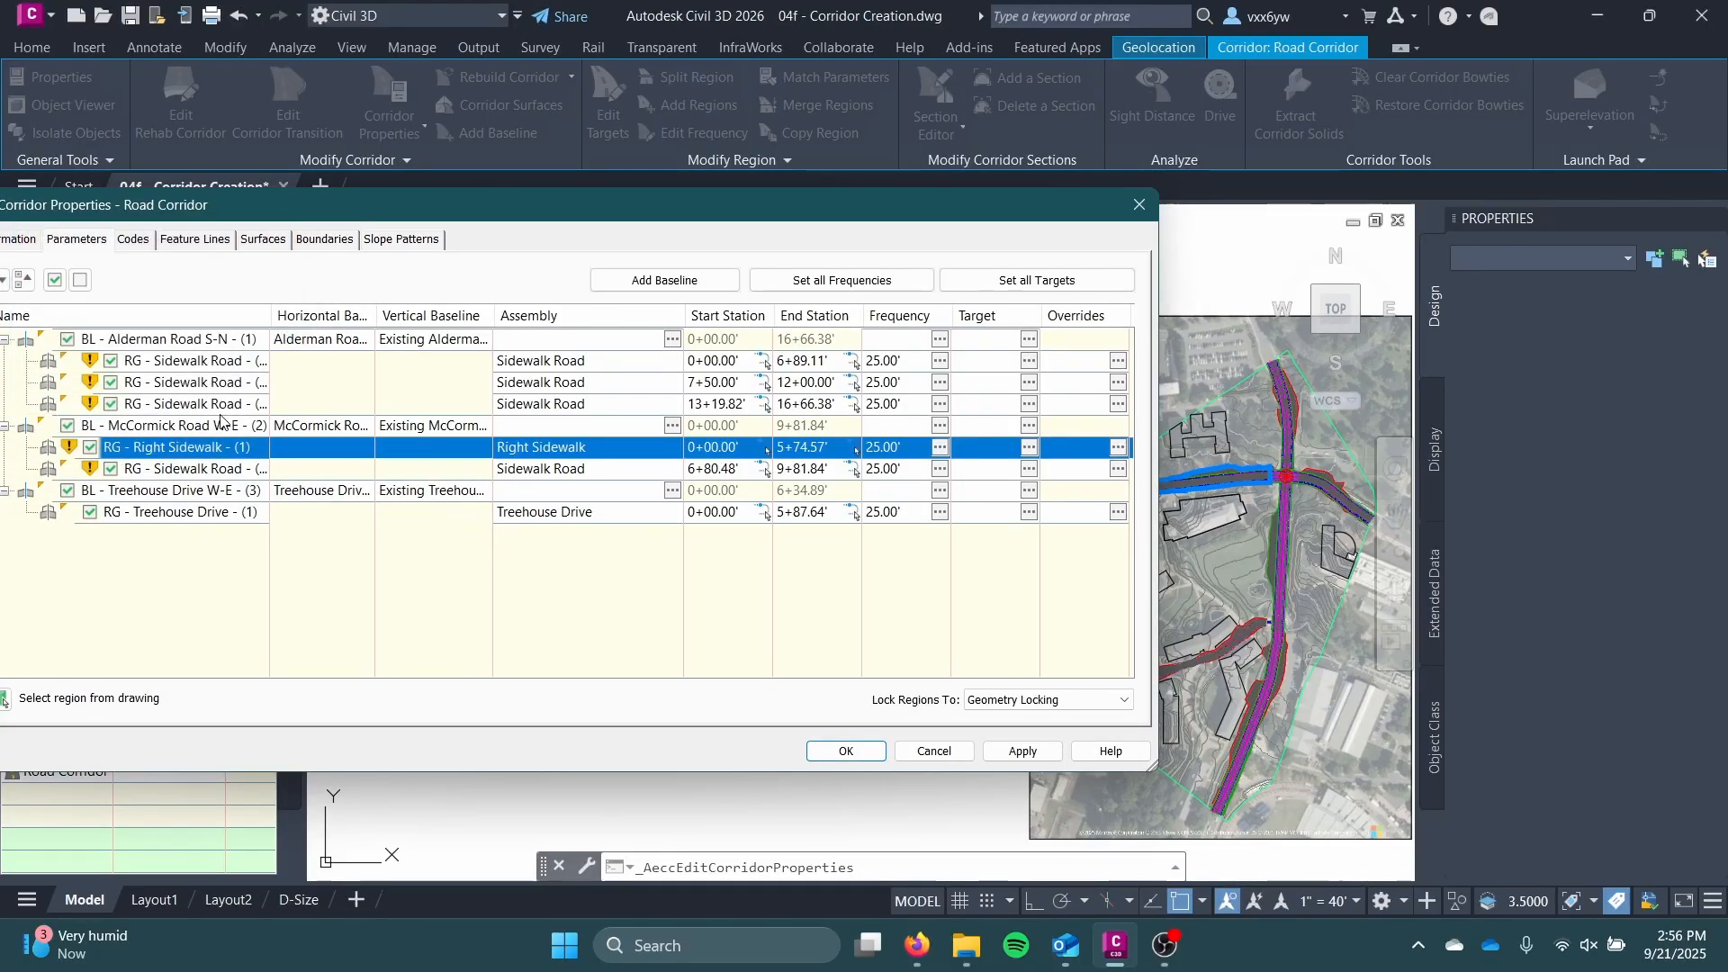
Step: Change the assembly of the Alderman Road S-N region from 7+50.00' to 12+00.00' to Retaining Wall Road and rebuild the corridor
left_click(204, 382)
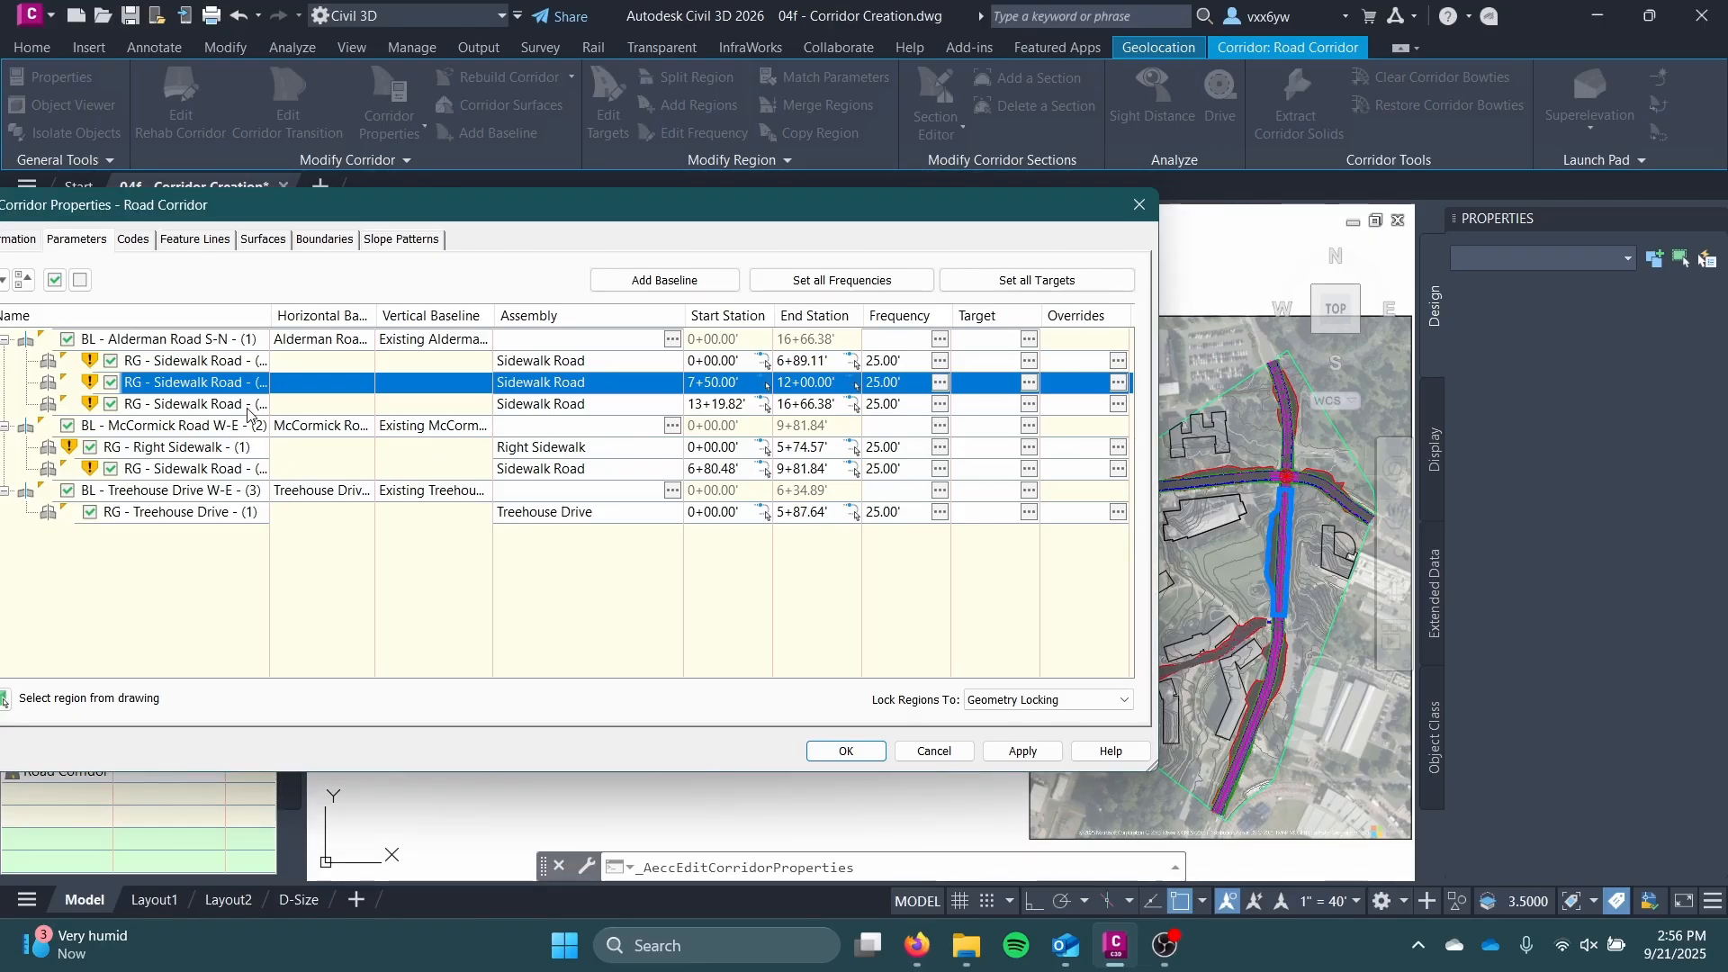
double_click(642, 391)
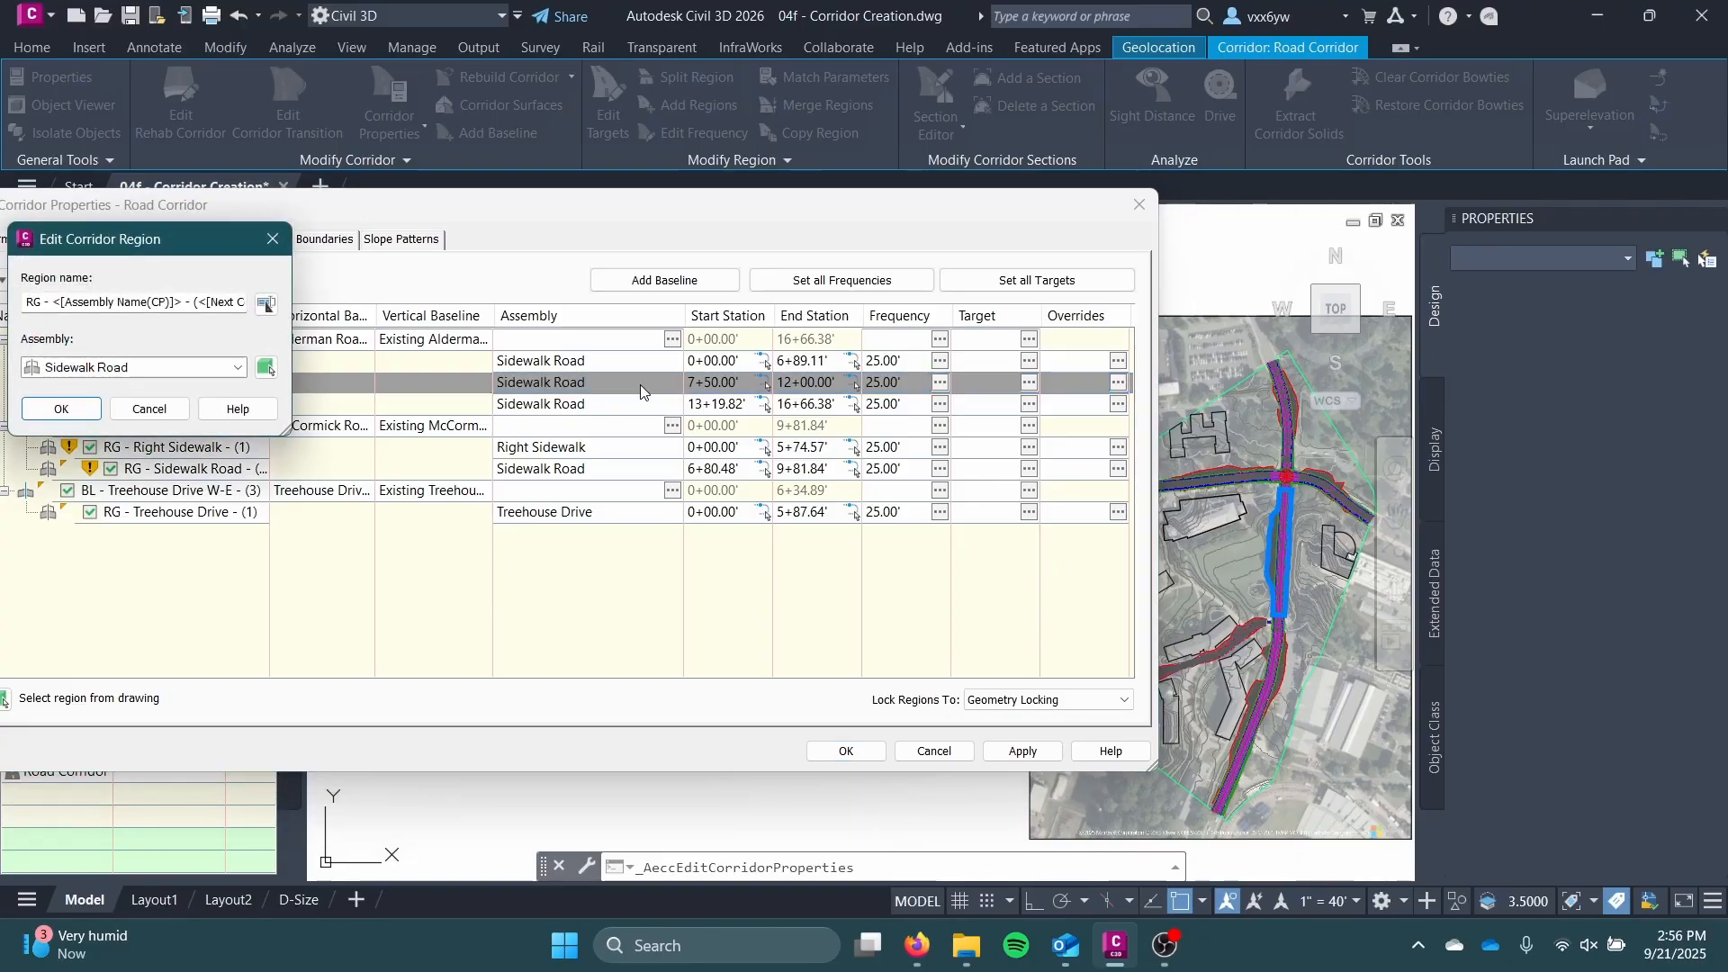
left_click(135, 367)
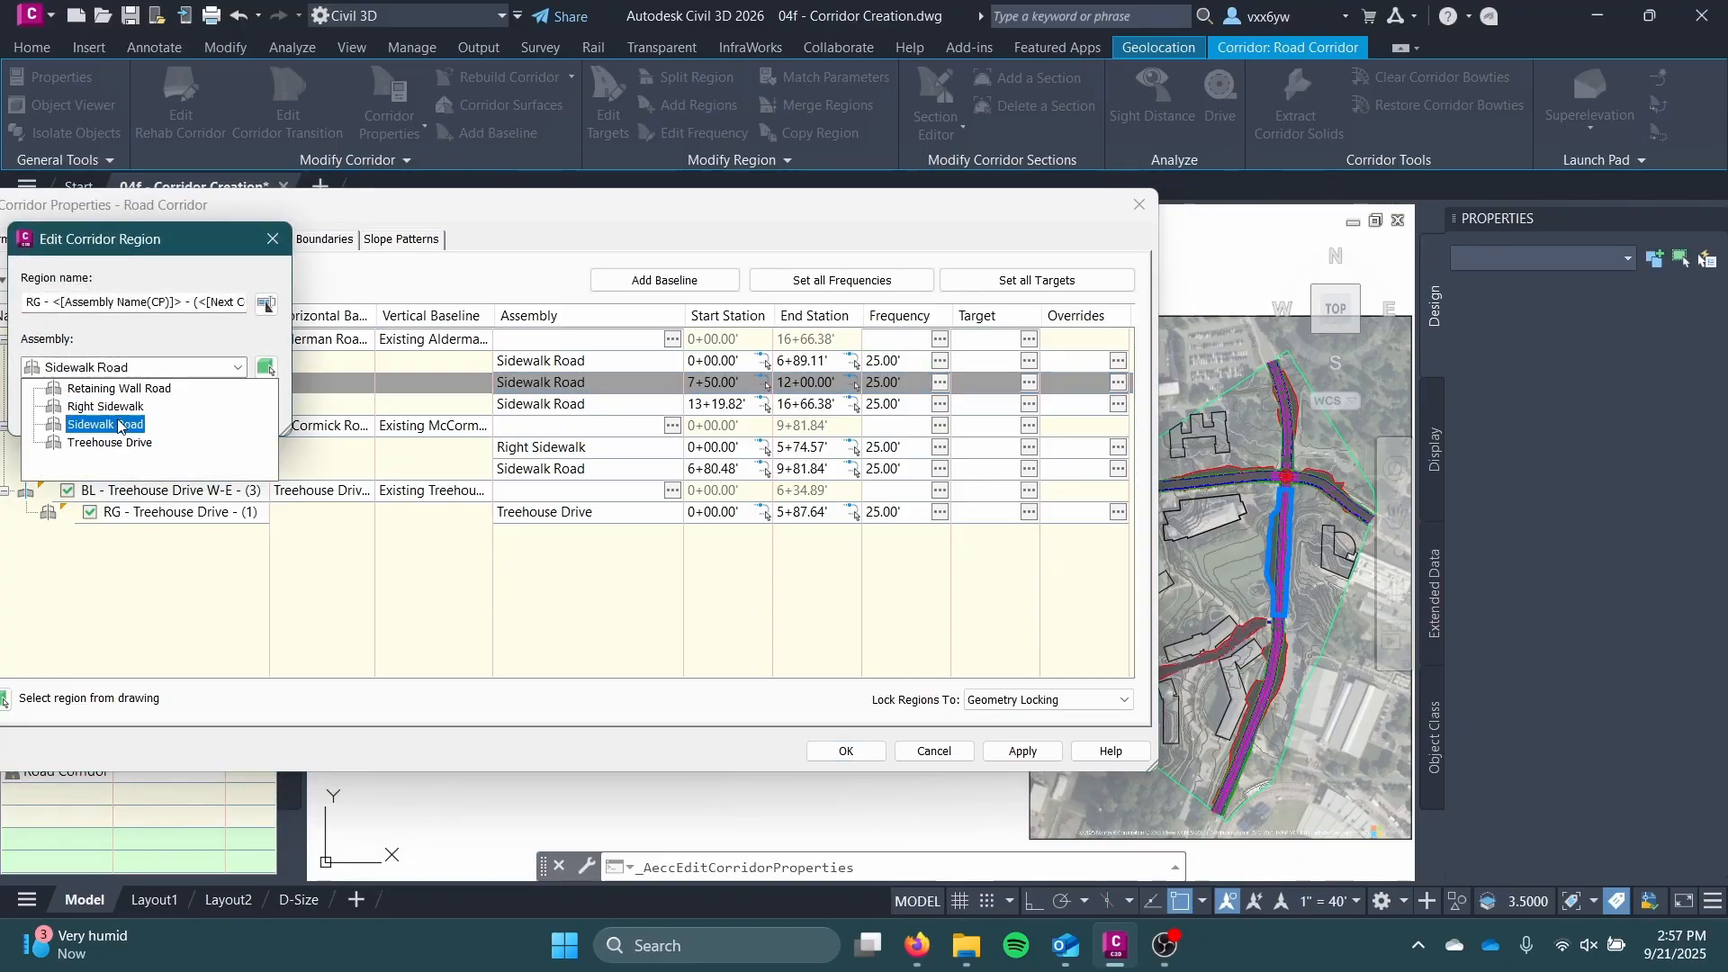
left_click(124, 389)
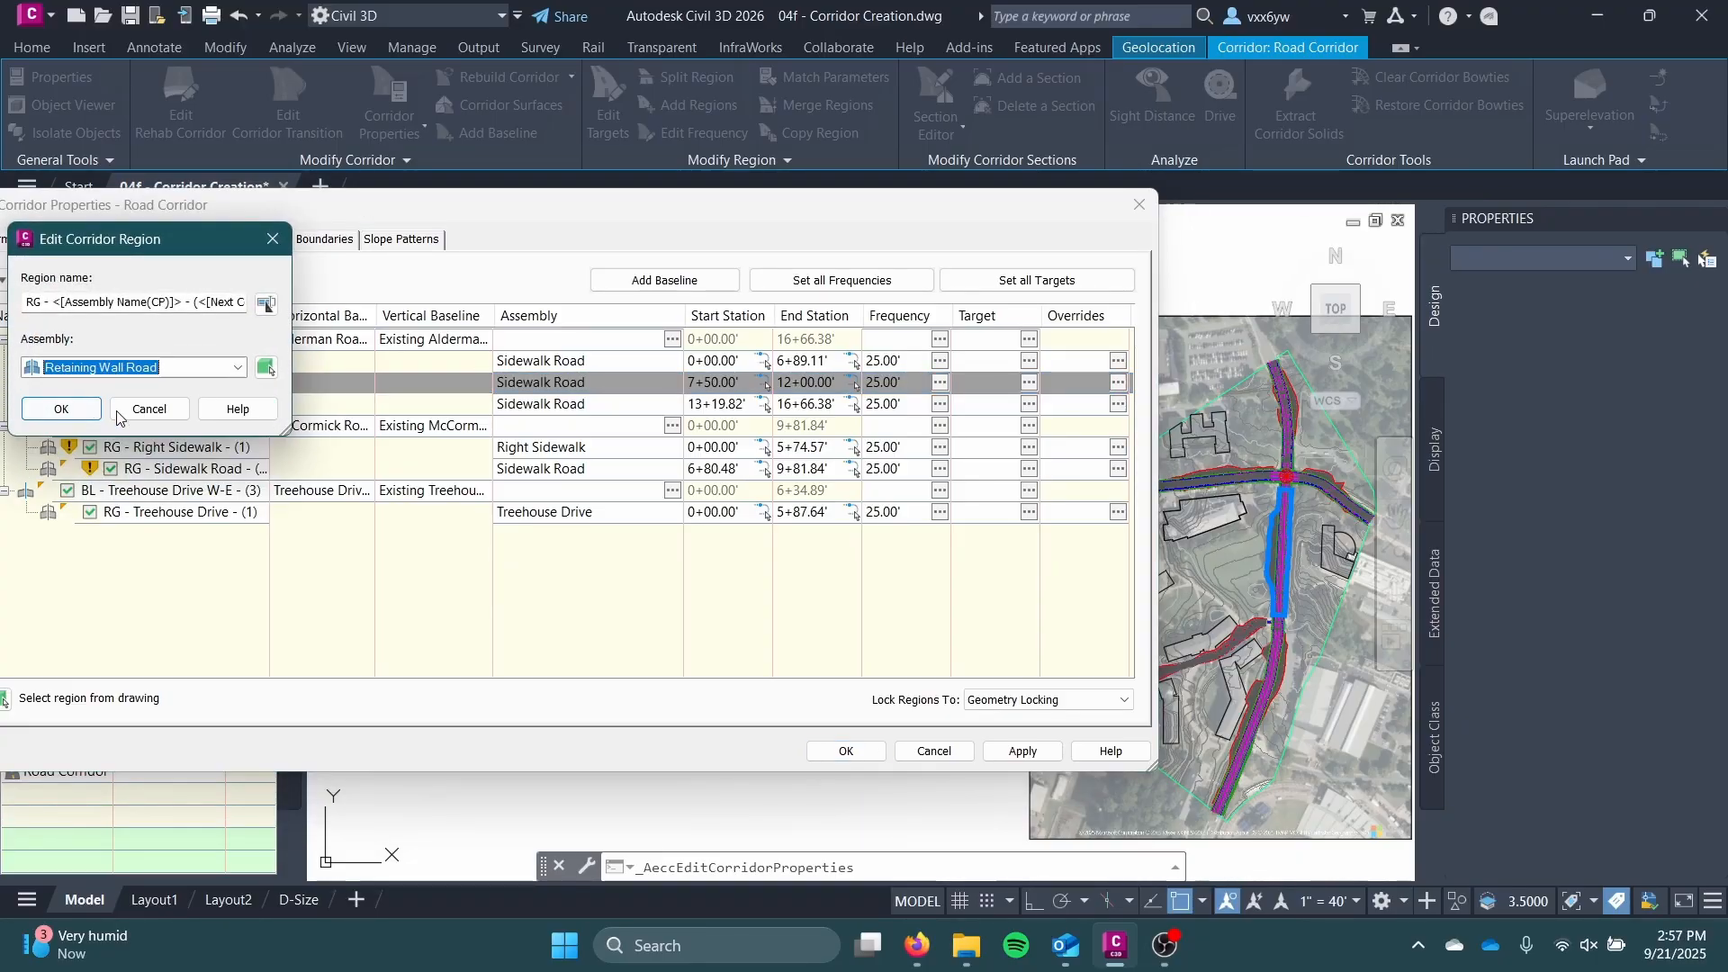
left_click(72, 411)
left_click(1019, 750)
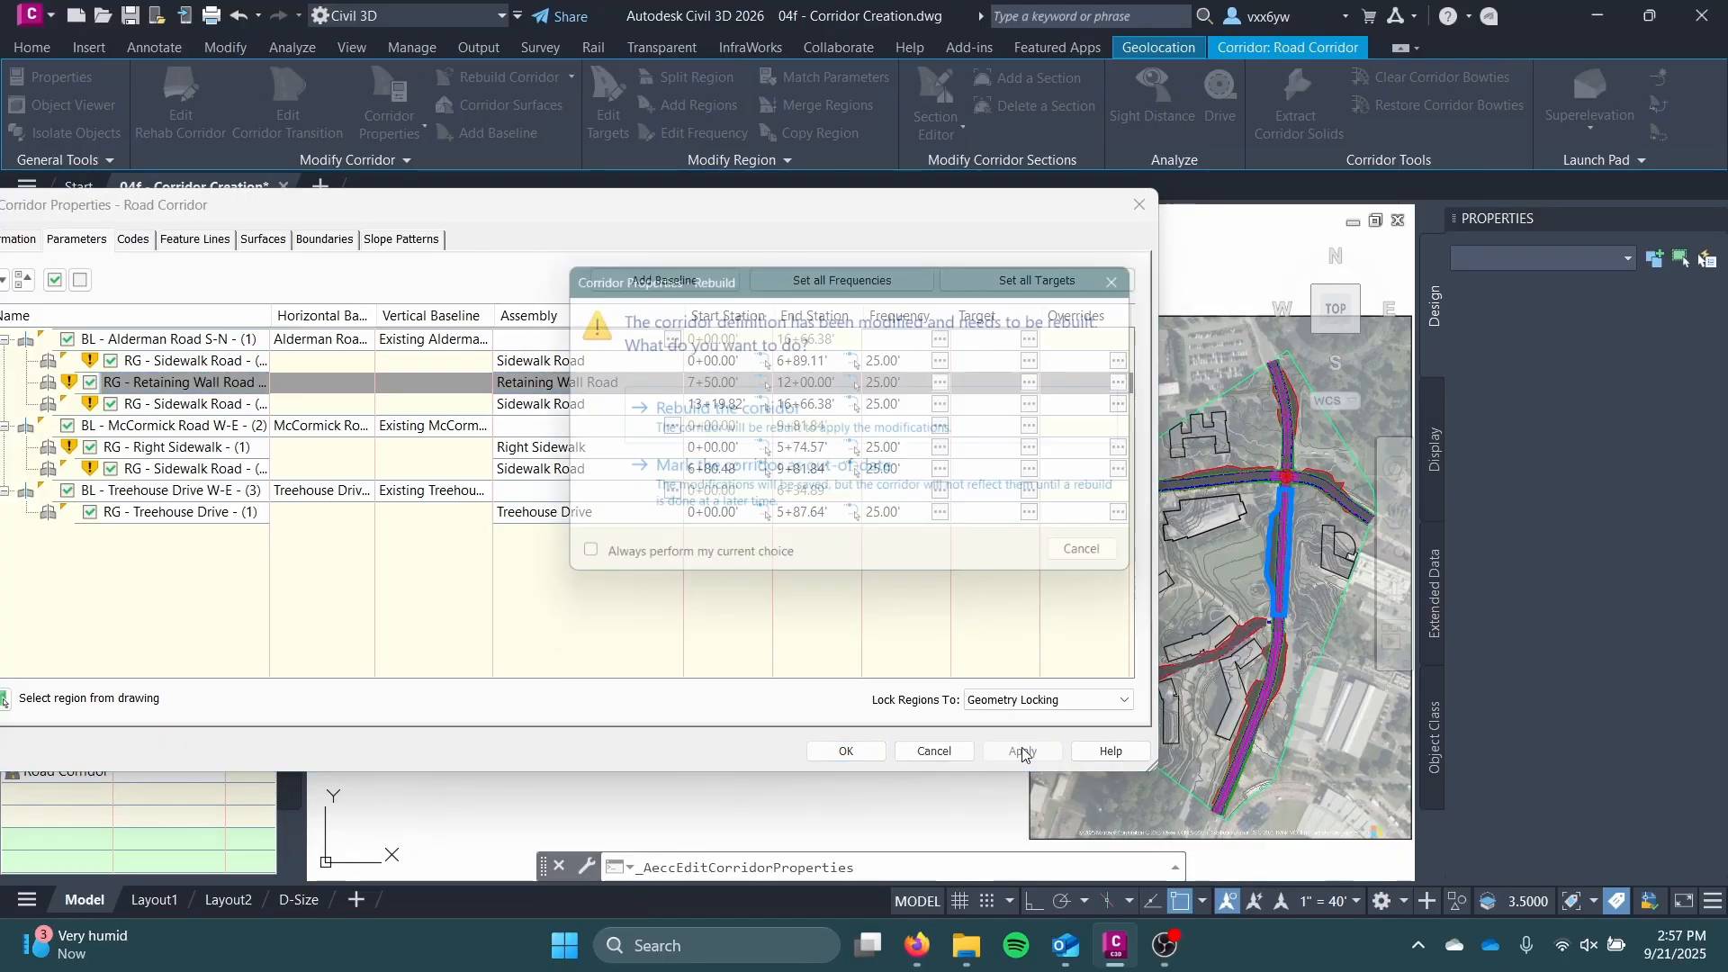
left_click(739, 414)
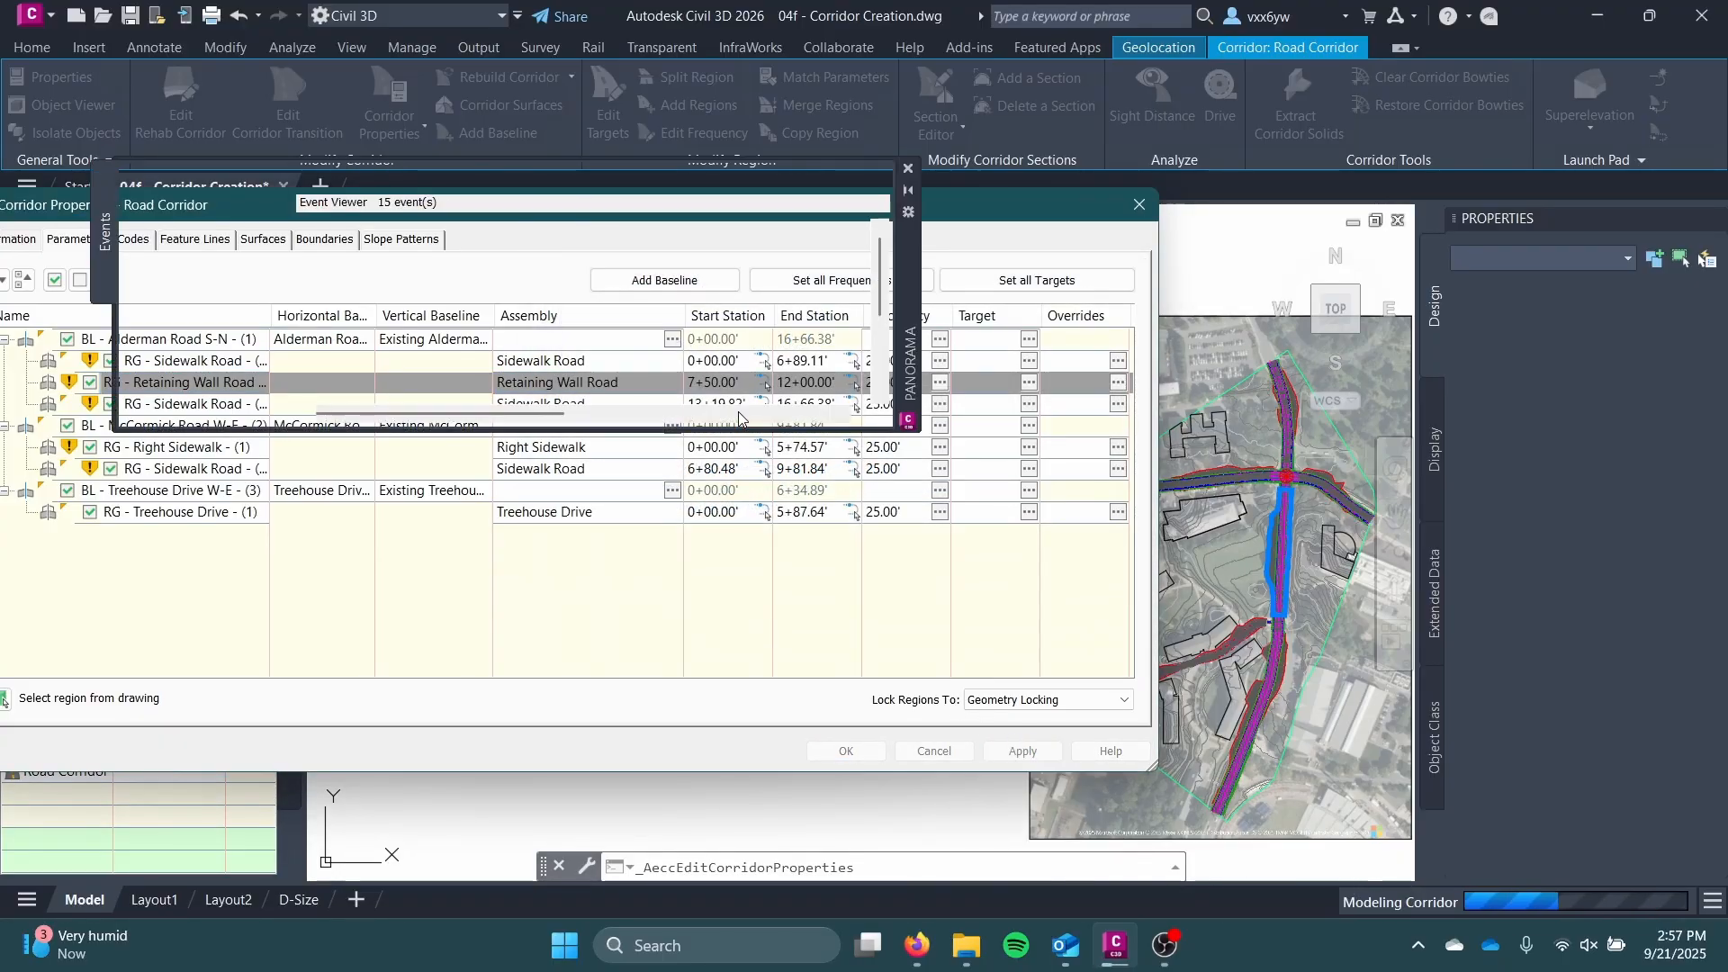
left_click(846, 750)
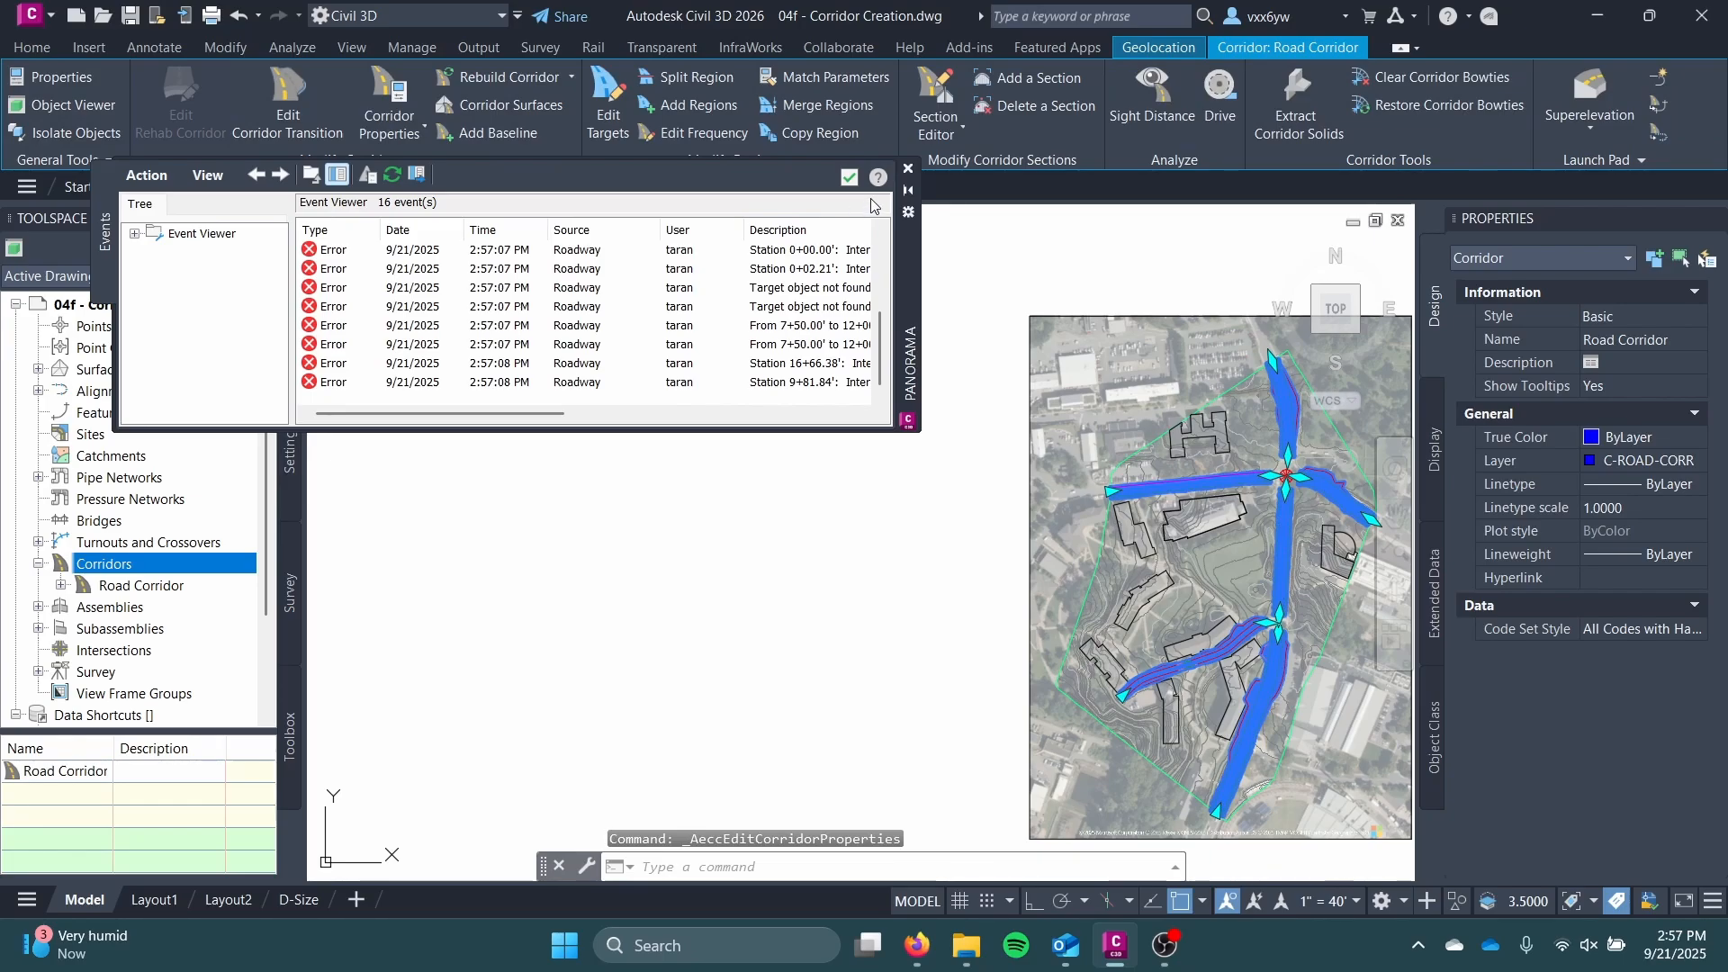
left_click(908, 168)
Step: Pull the north end of Alderman Road's Retaining Wall Road region back from the McCormick Road crossing
middle_click_drag(1003, 505, 617, 486)
scroll(878, 493, "up", 5)
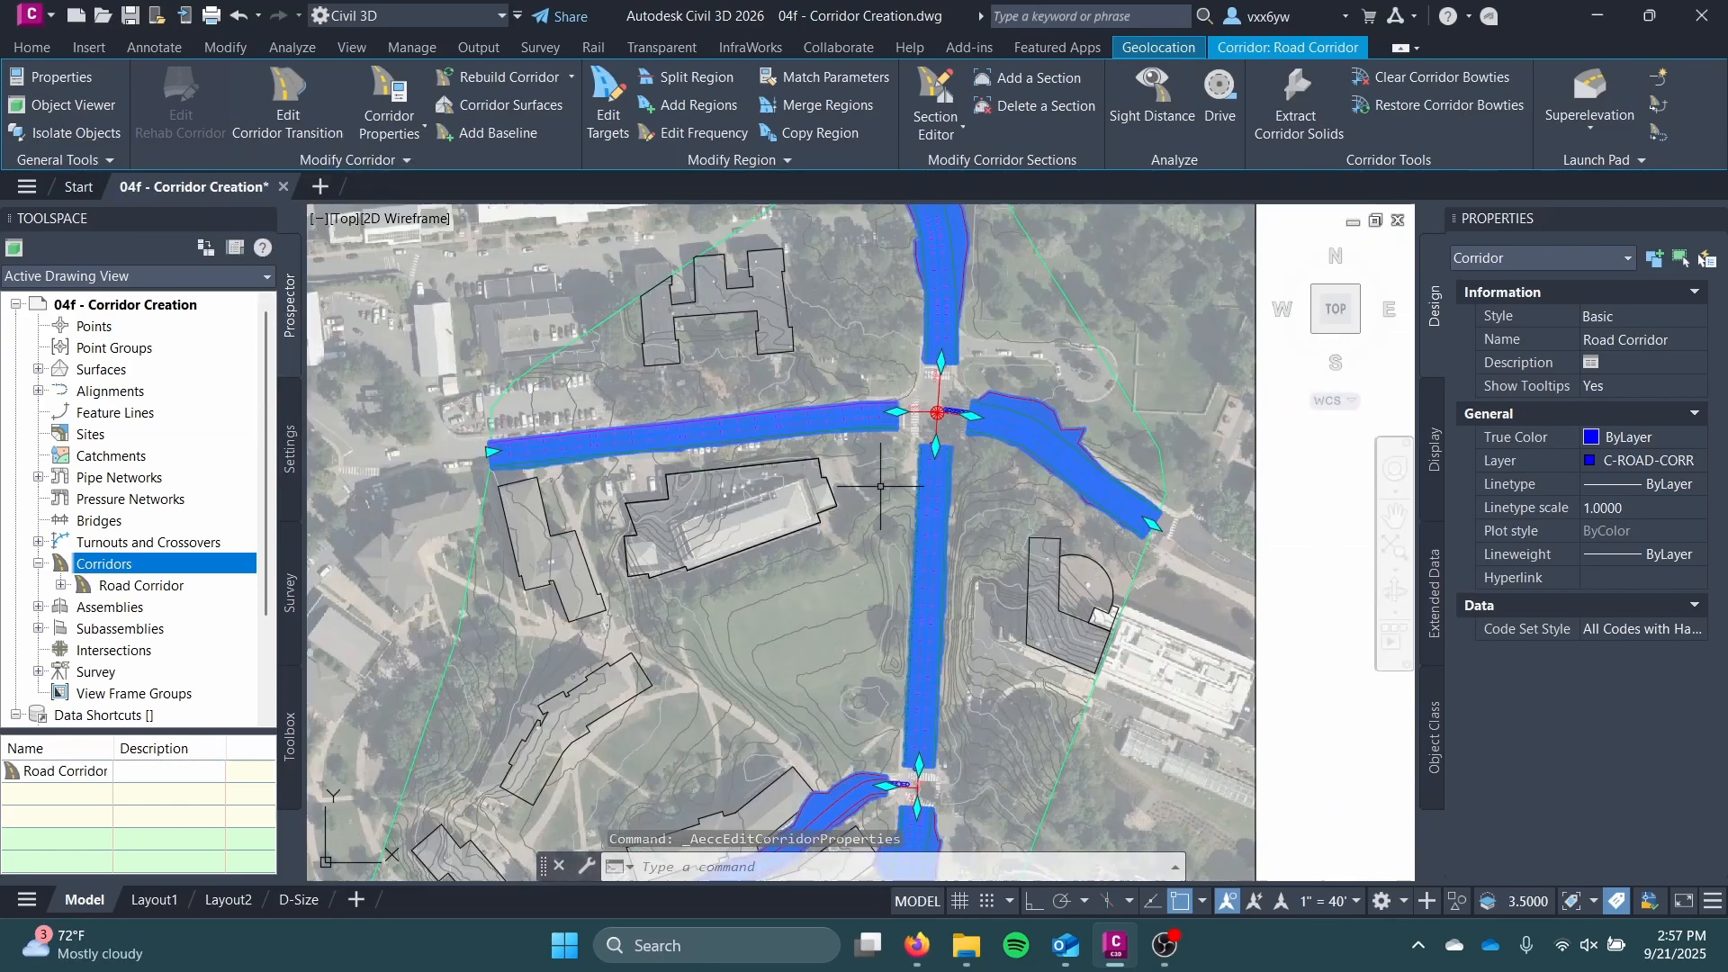
middle_click_drag(875, 457, 845, 299)
key("Escape")
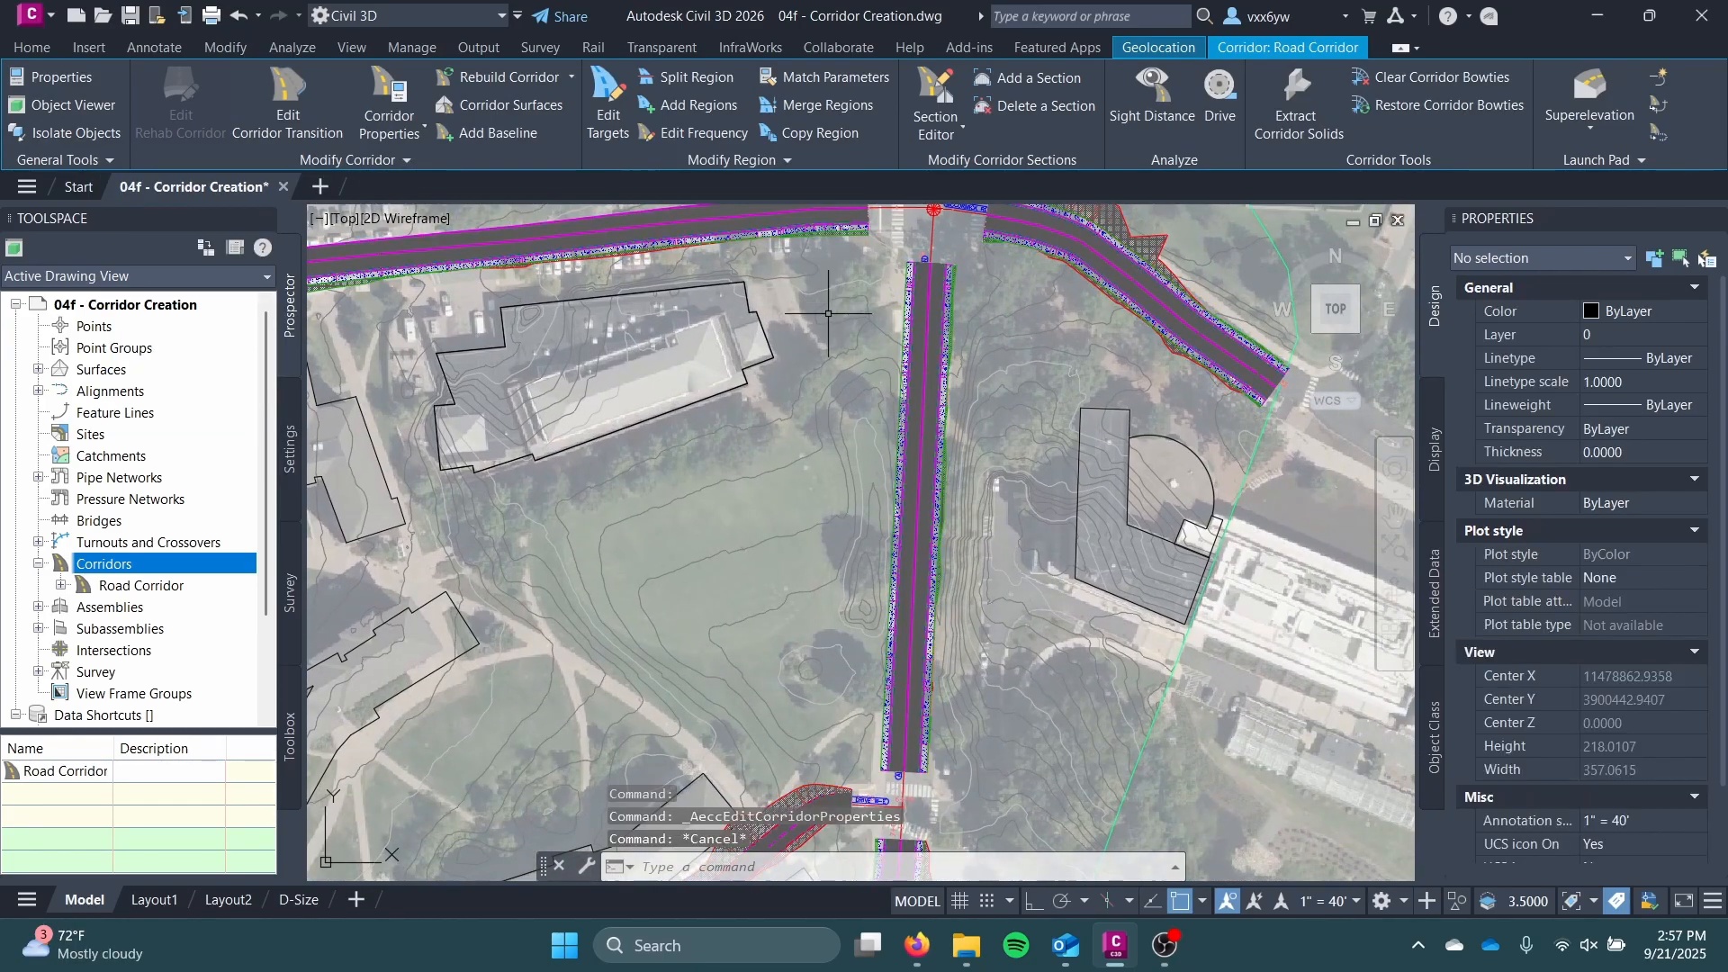
scroll(844, 300, "down", 3)
middle_click_drag(852, 429, 854, 370)
scroll(851, 378, "up", 5)
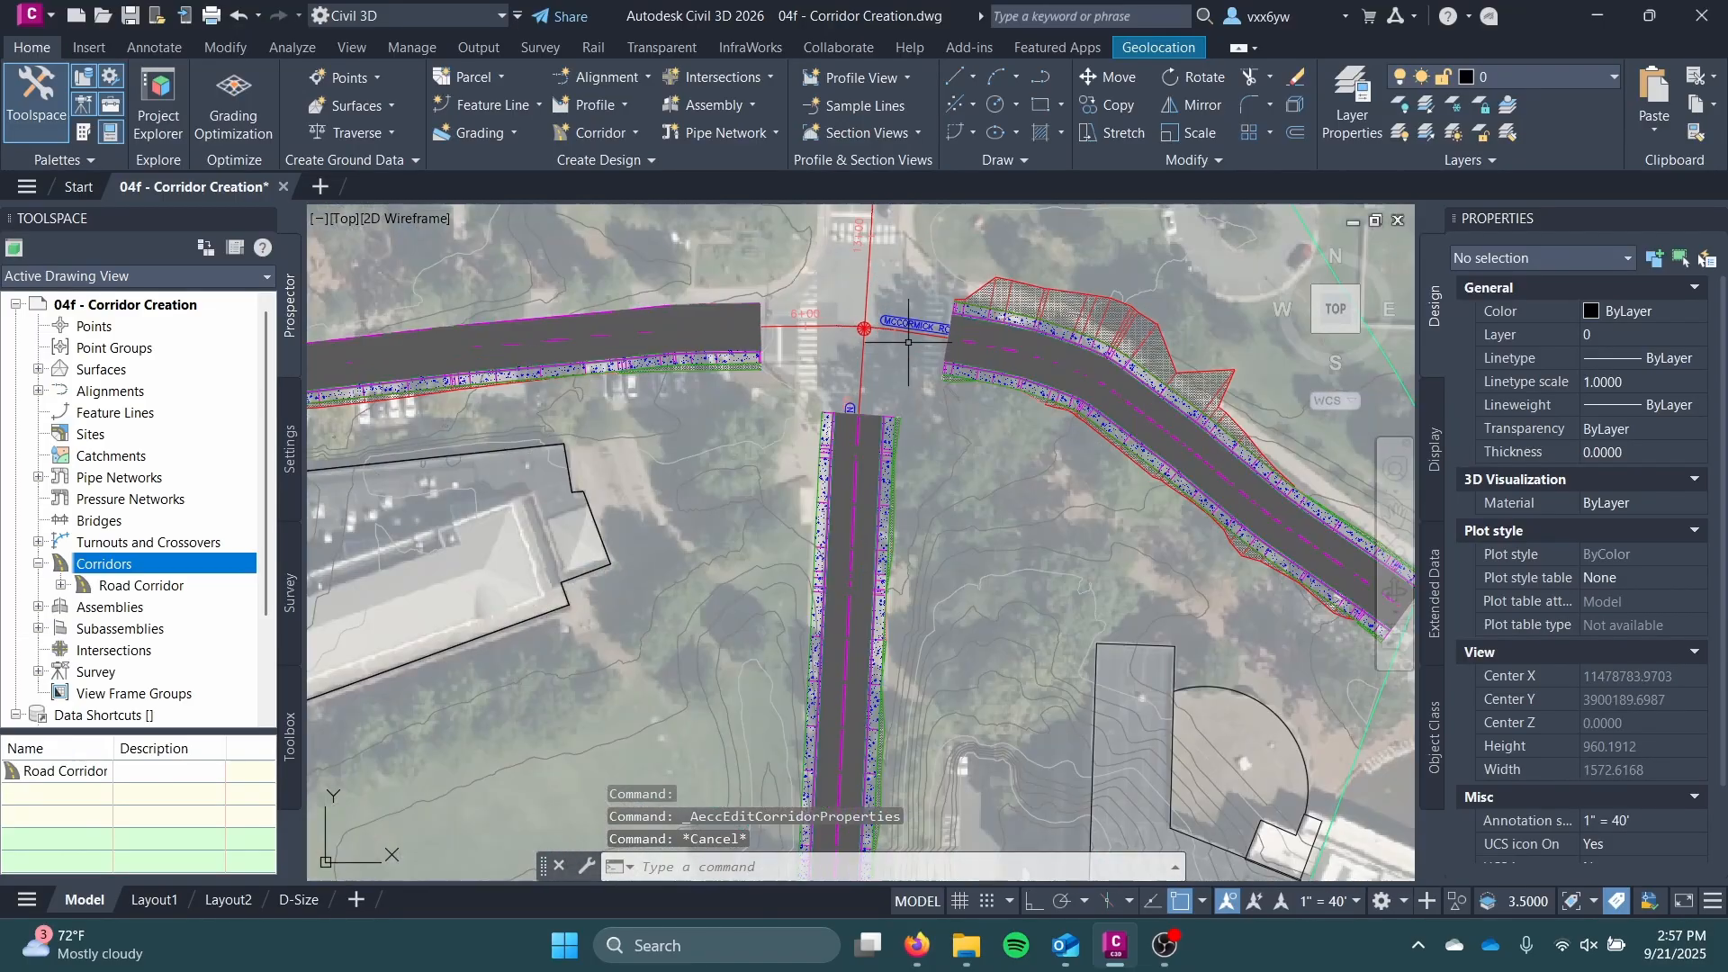
left_click(831, 405)
left_click(837, 405)
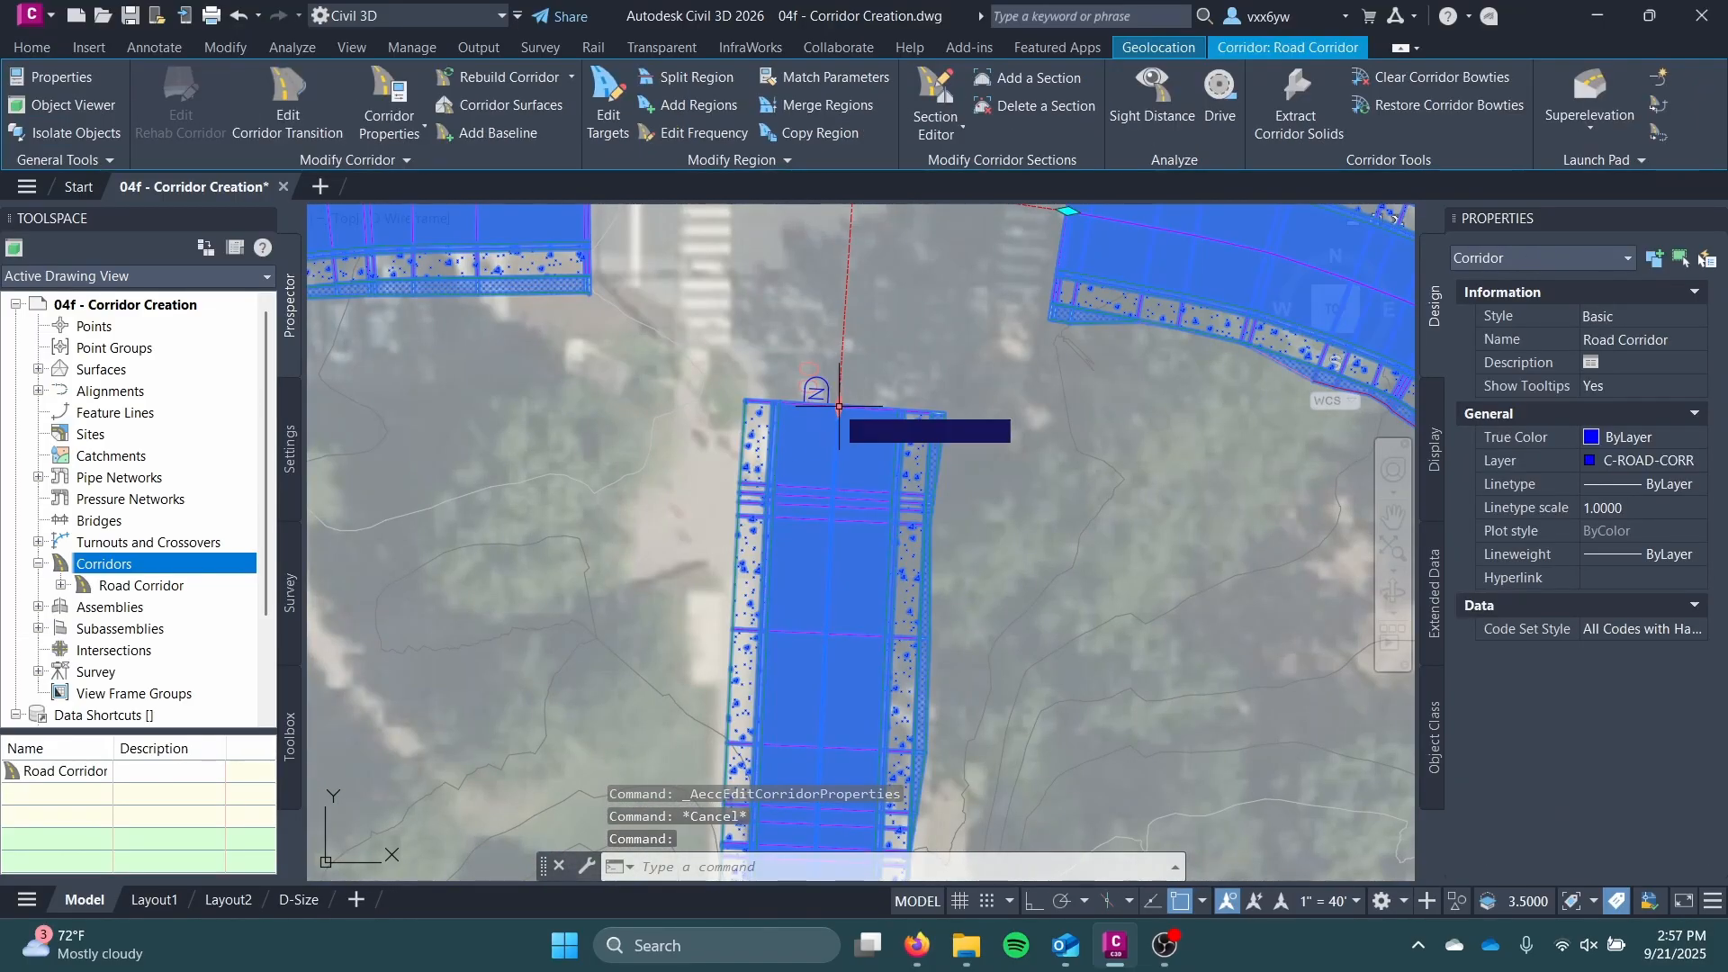
left_click(834, 500)
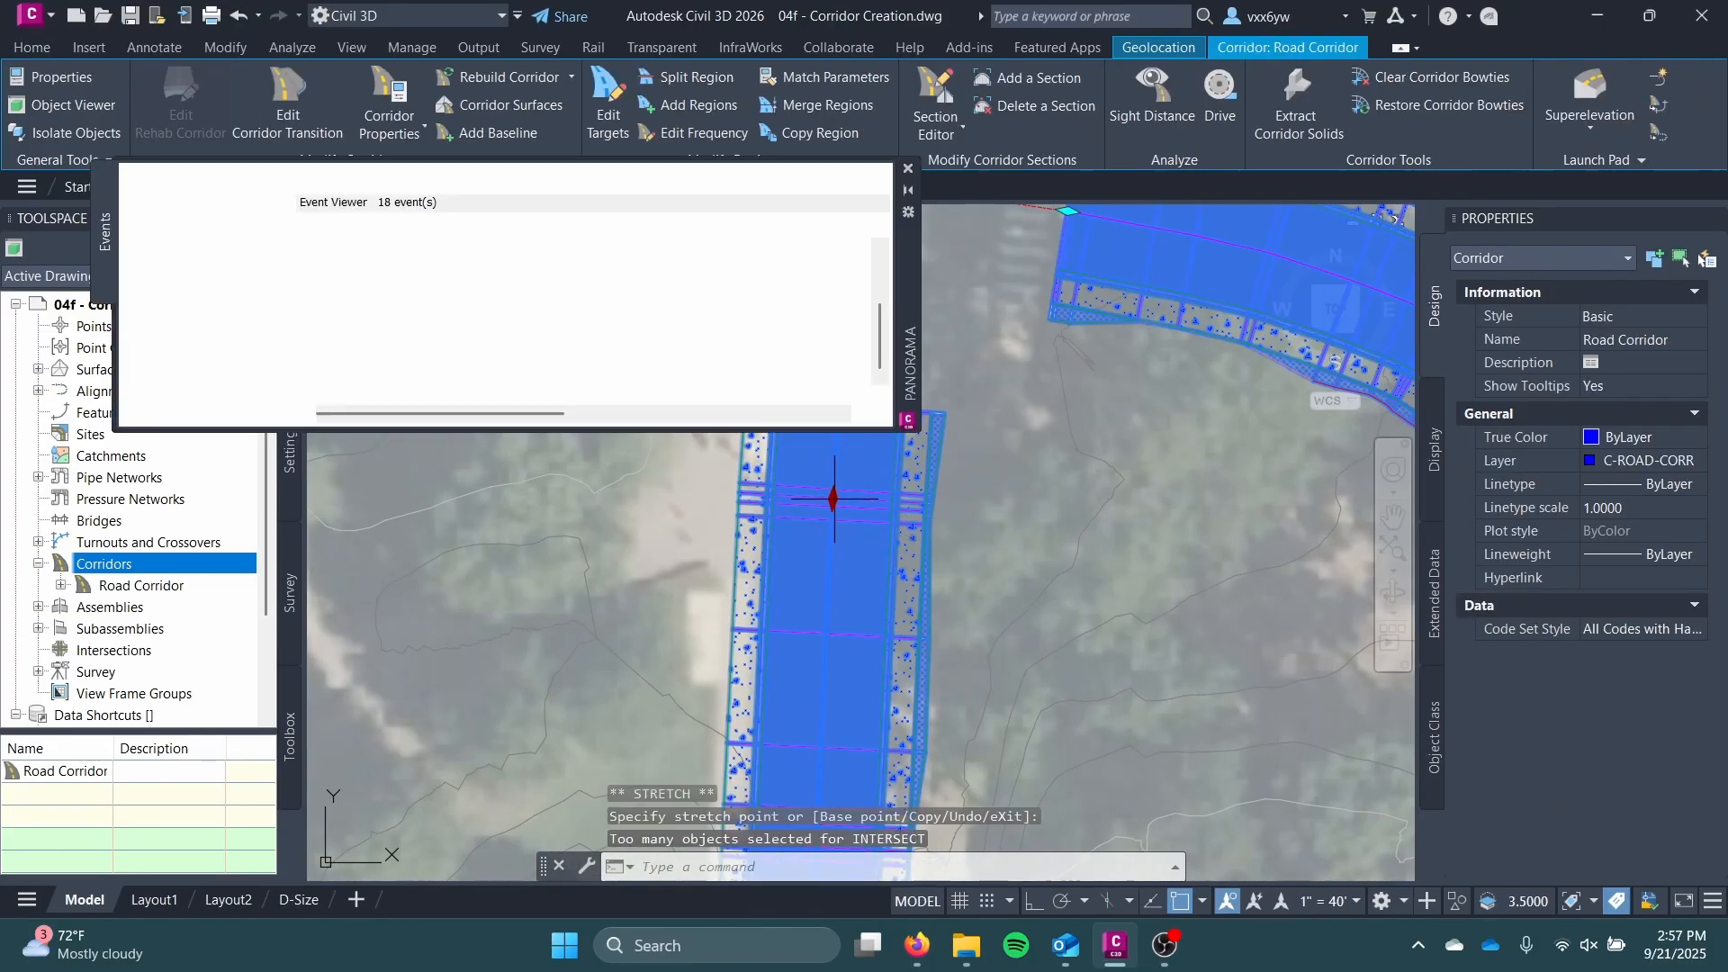
Step: Shorten the north end of Alderman Road's Retaining Wall Road region further, to about station 11+23.84', and save the drawing
middle_click_drag(834, 474, 852, 397)
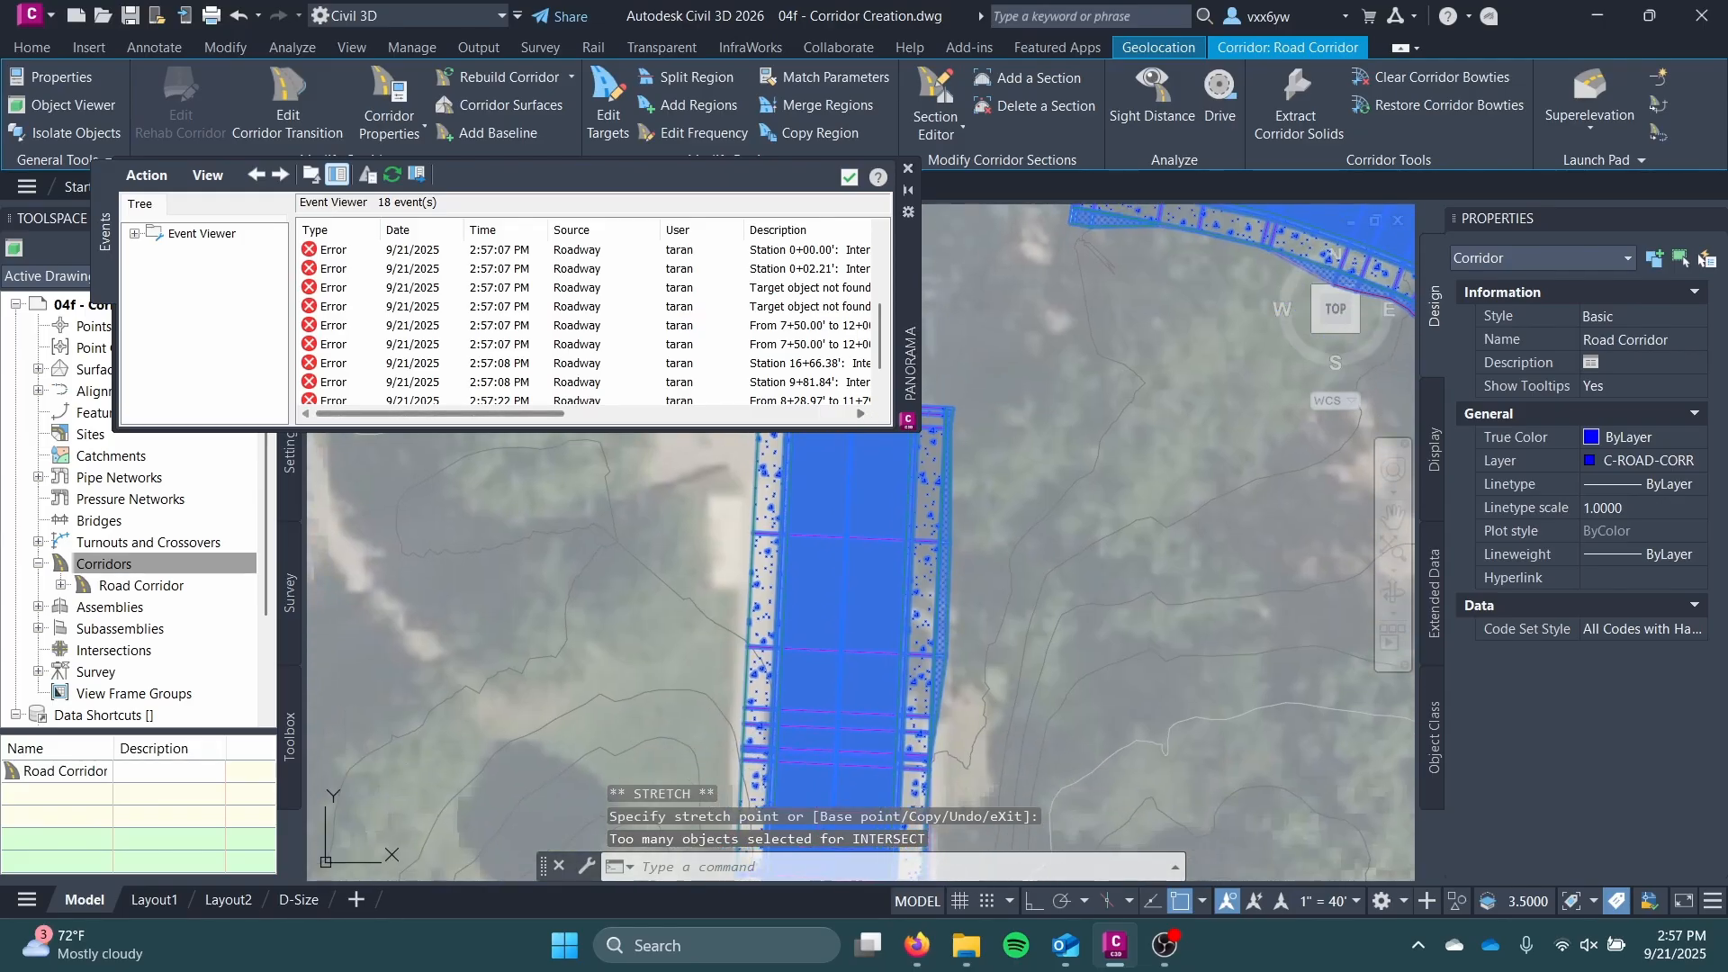
mouse_move(988, 484)
middle_mouse_down()
mouse_move(1196, 462)
mouse_move(1168, 474)
middle_mouse_up()
scroll(1175, 445, "down", 2)
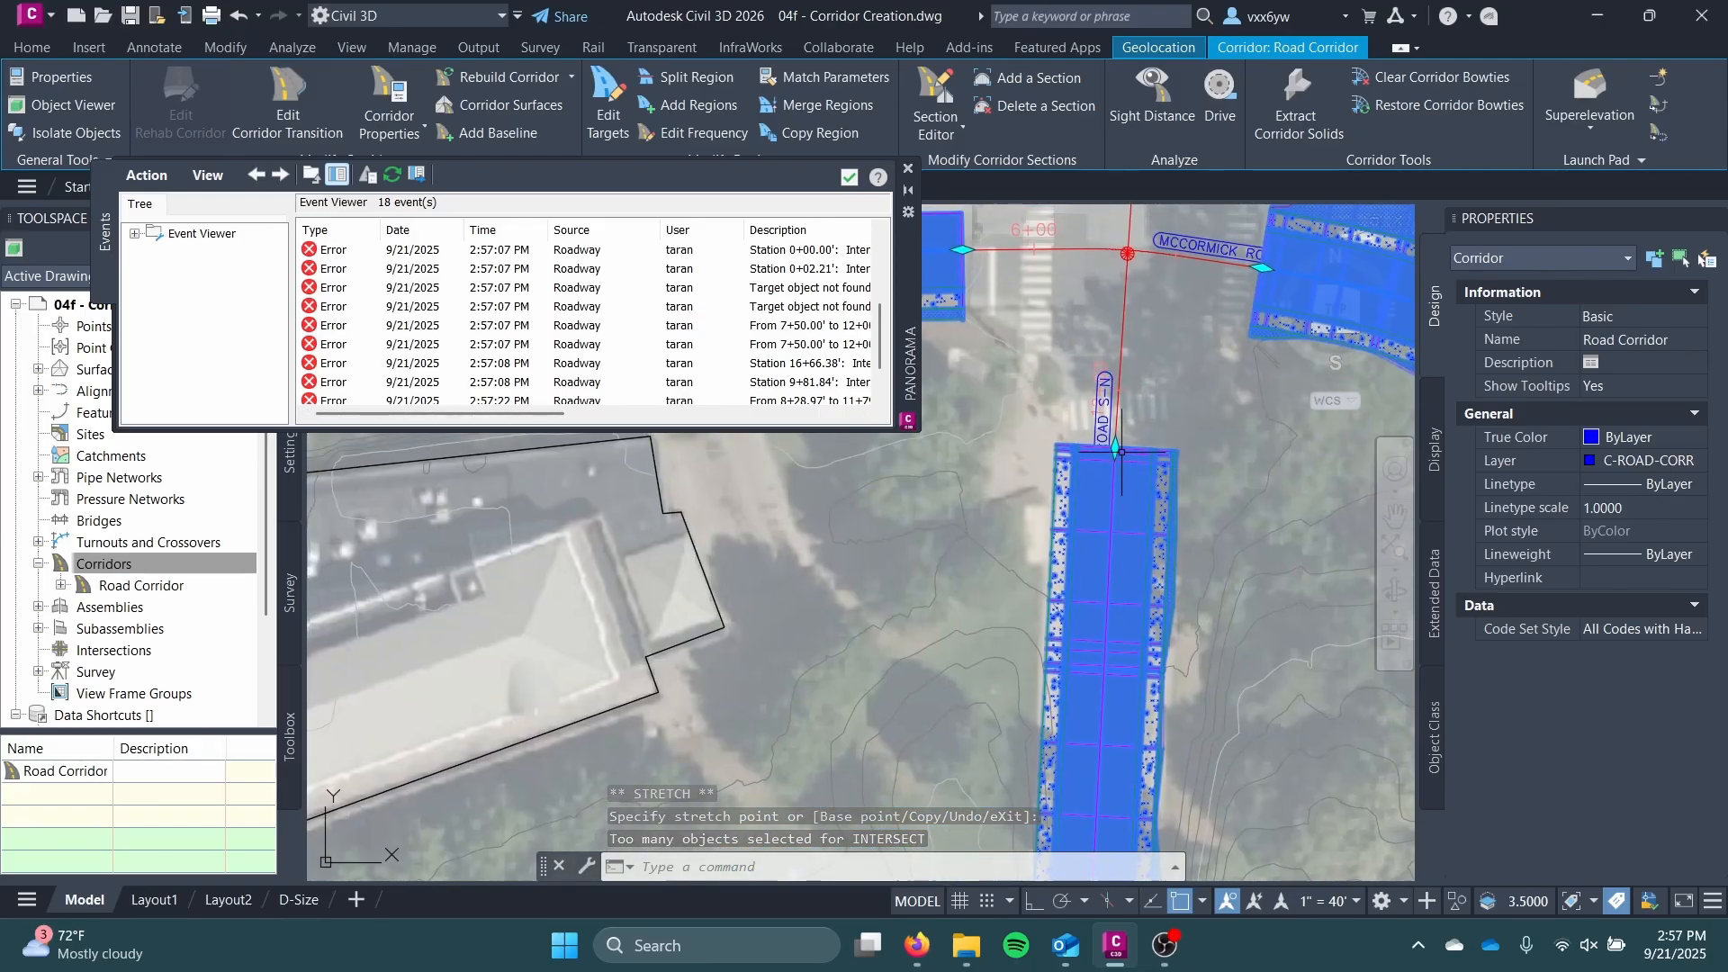
middle_click_drag(1116, 605, 1108, 489)
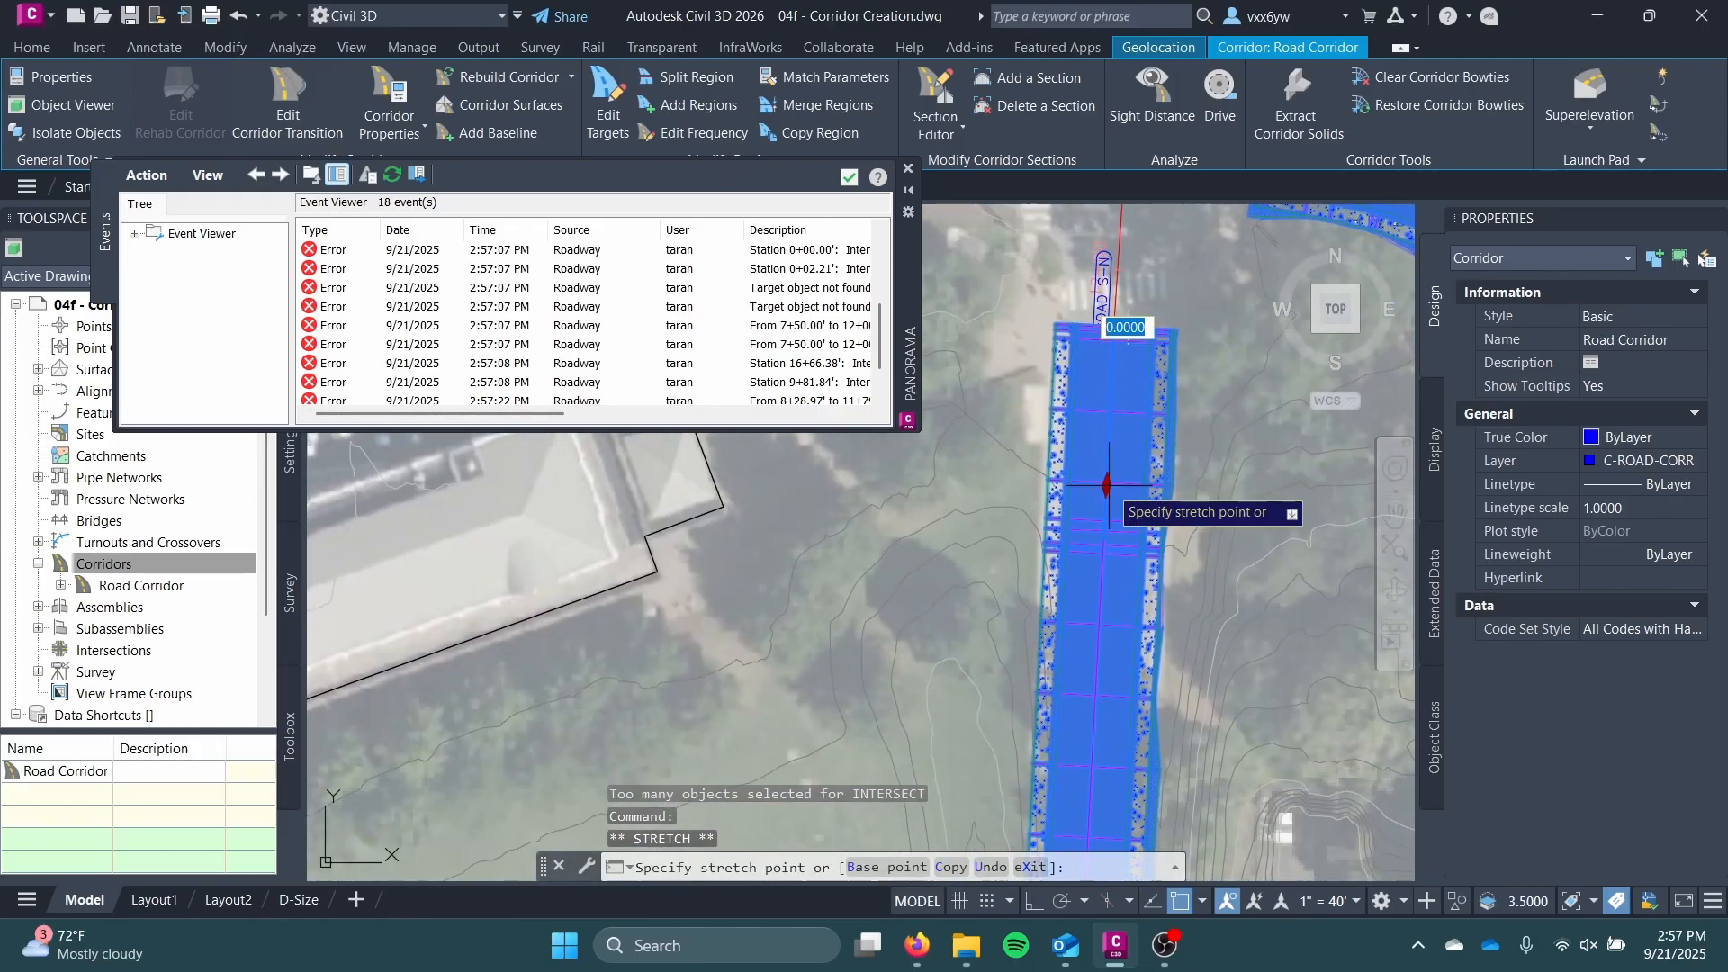
left_click(1107, 486)
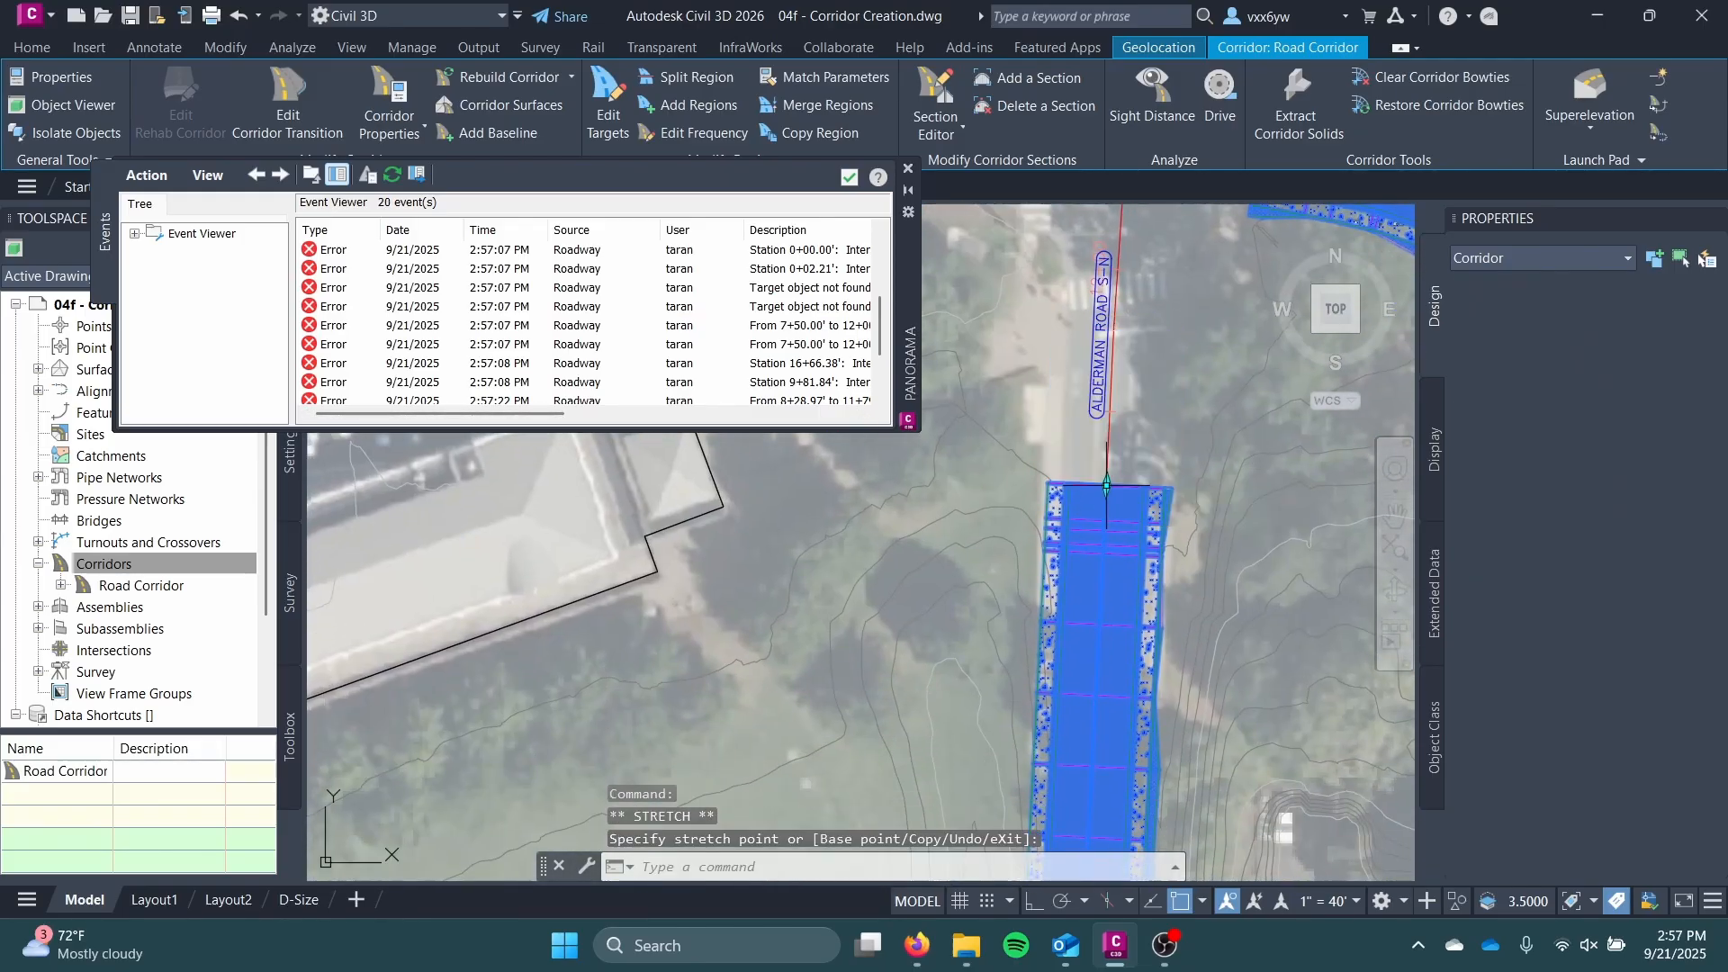
left_click(907, 168)
key("Escape")
scroll(904, 319, "down", 3)
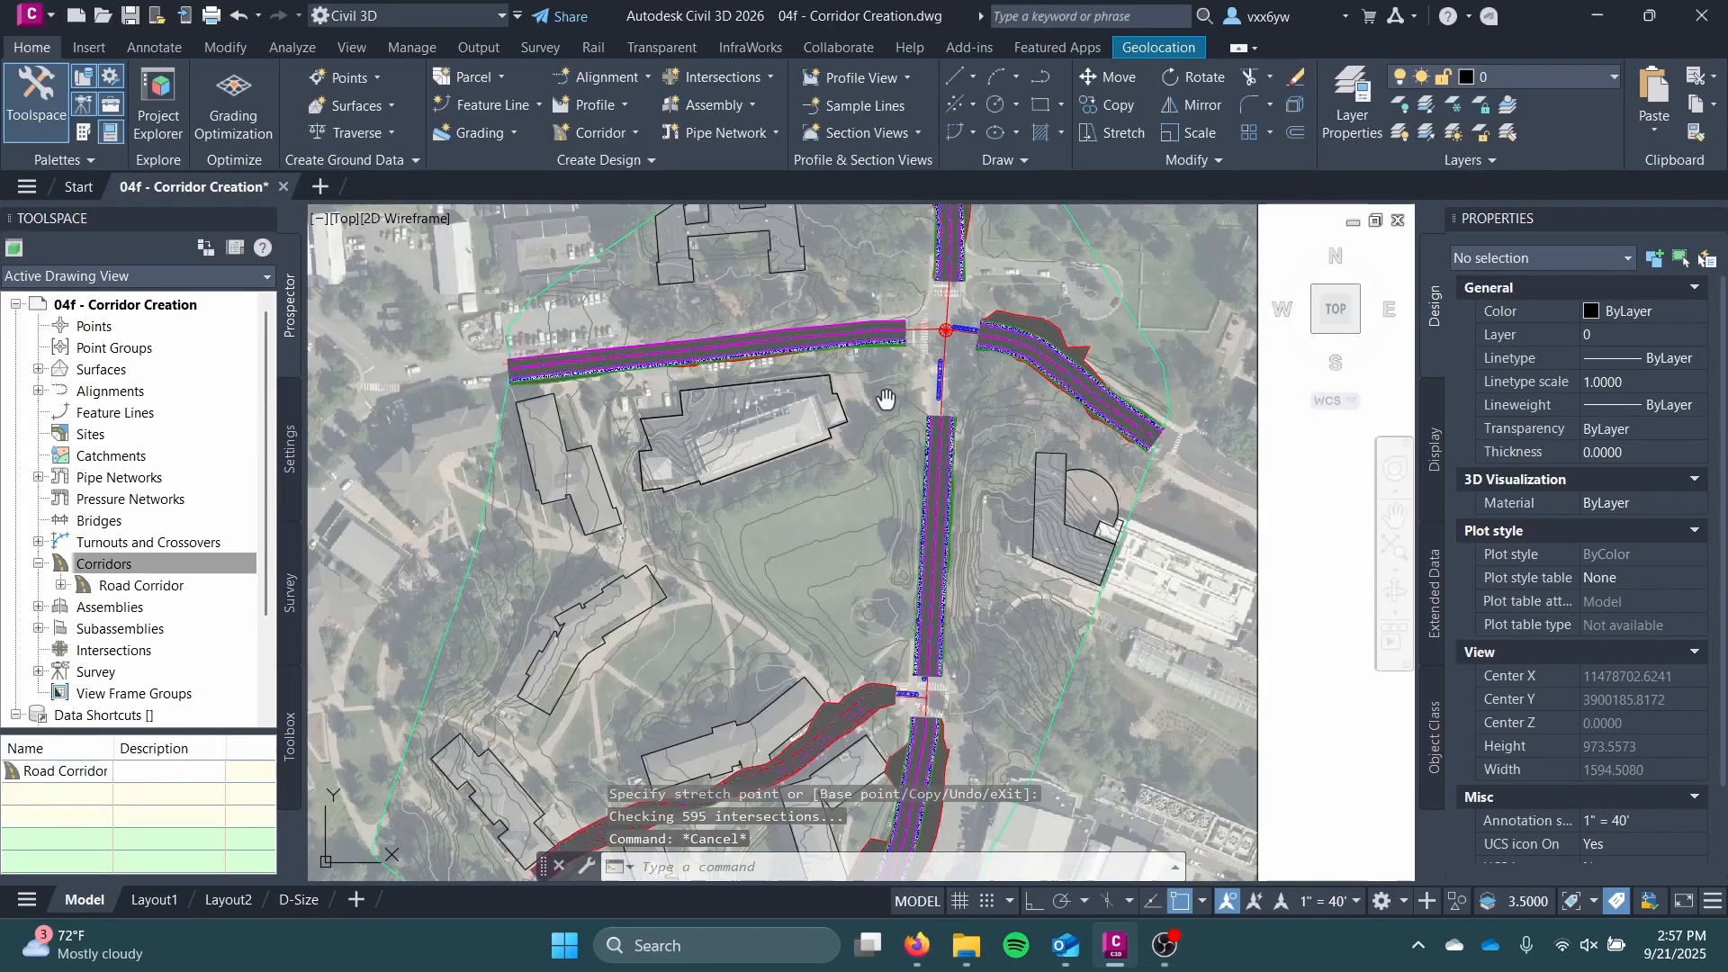
key("ctrl+s")
Step: Show the Road Corridor in a separate 3D object view and inspect the gaps between regions at both junctions
scroll(900, 351, "down", 2)
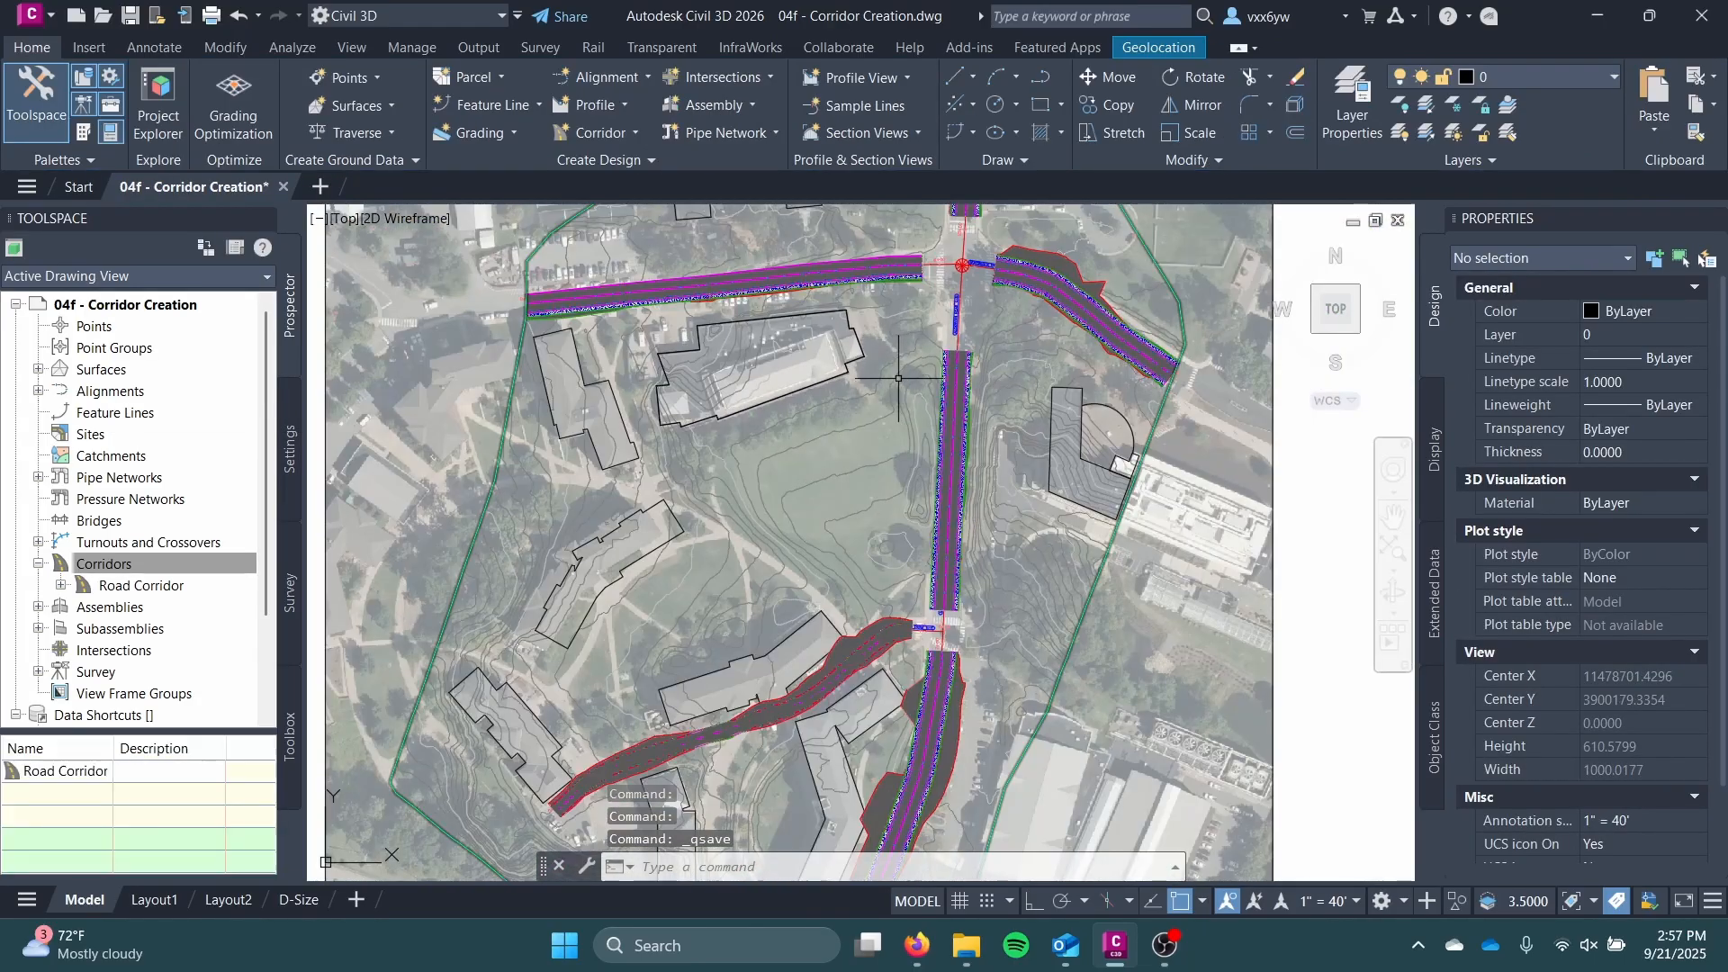
middle_click_drag(891, 363, 919, 429)
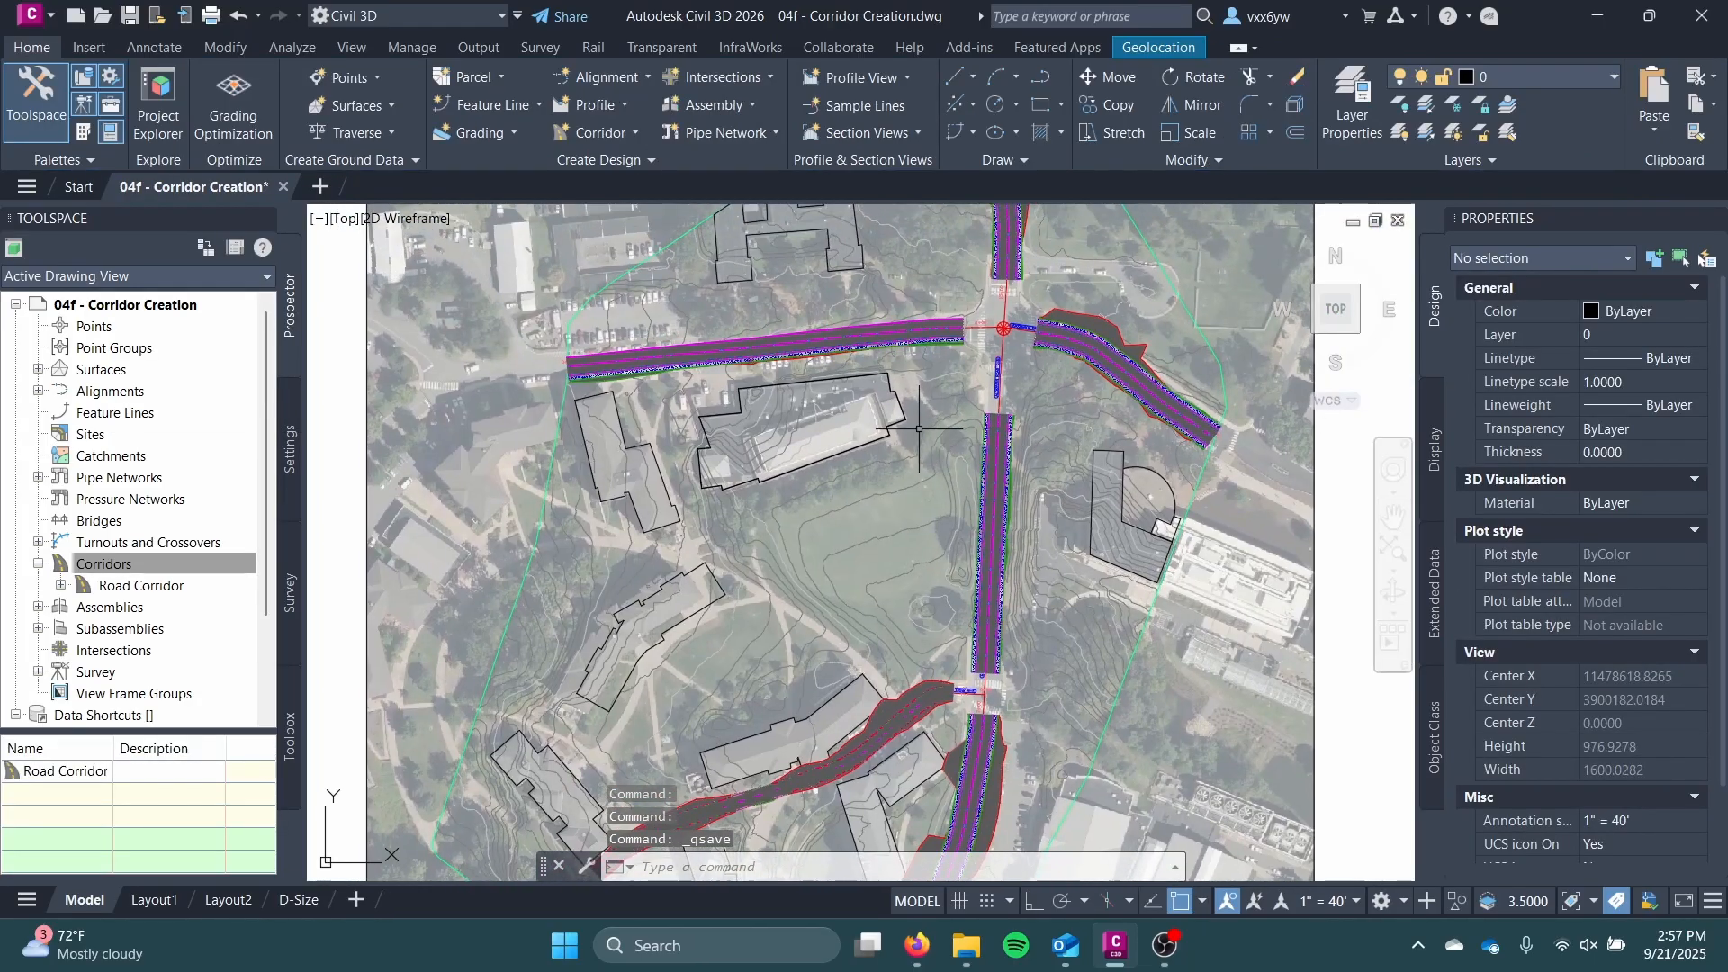
left_click(994, 461)
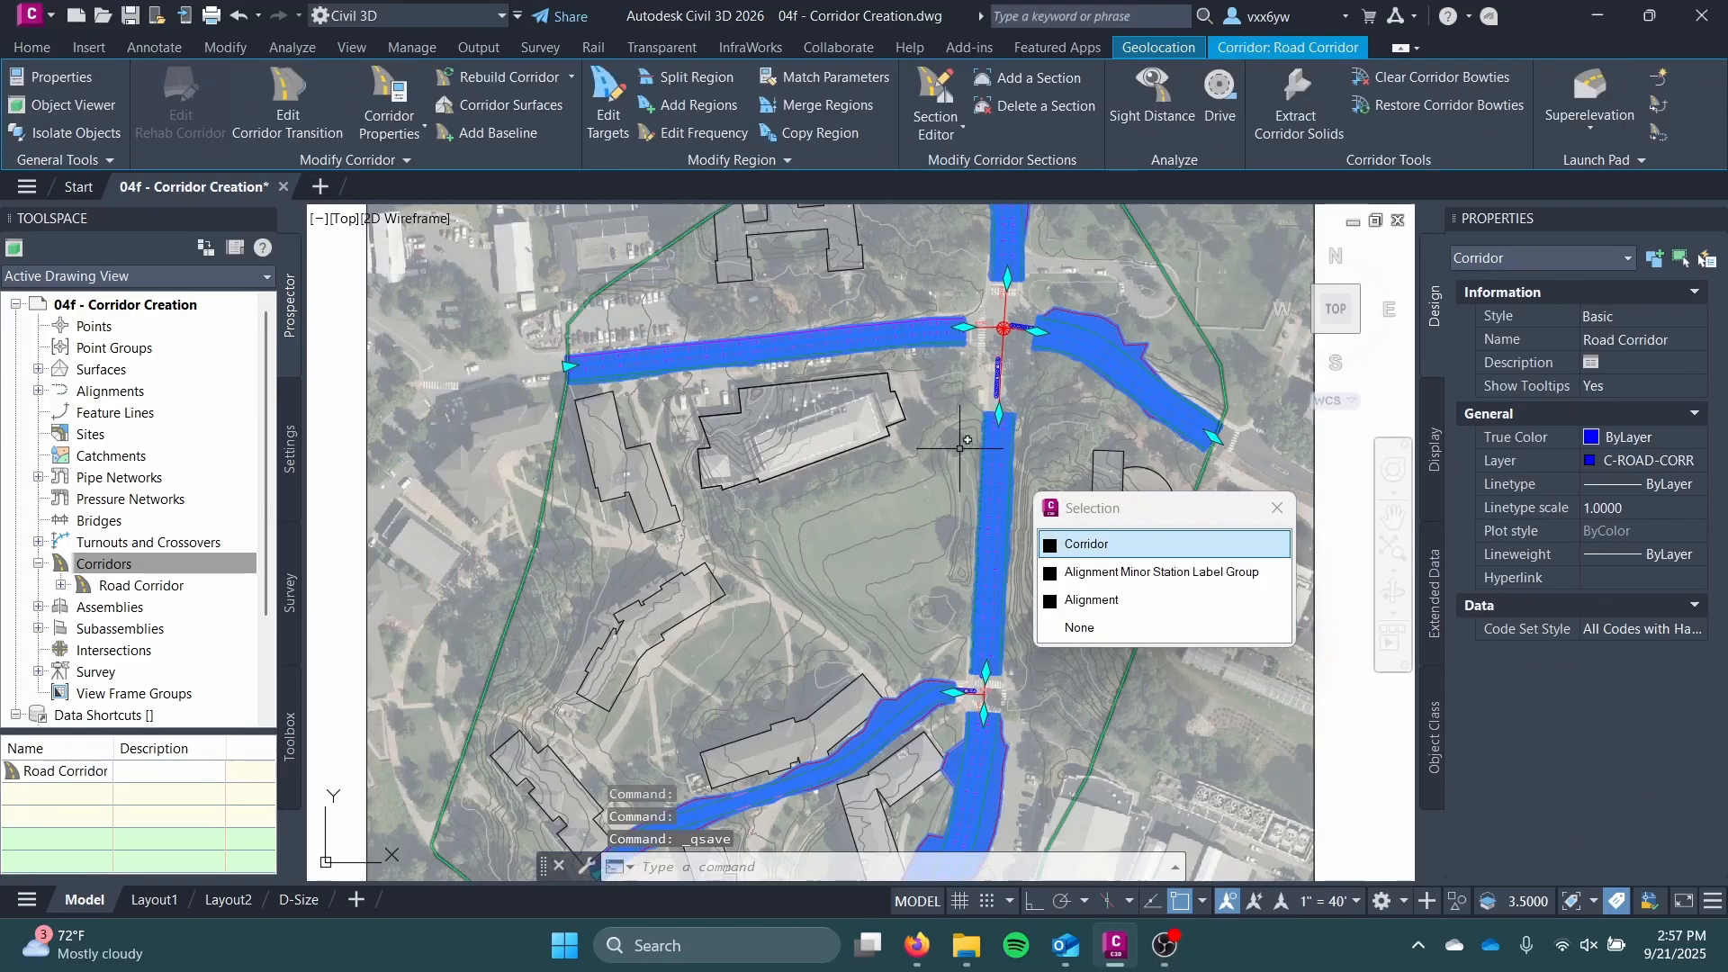
right_click(1002, 457)
left_click(1080, 542)
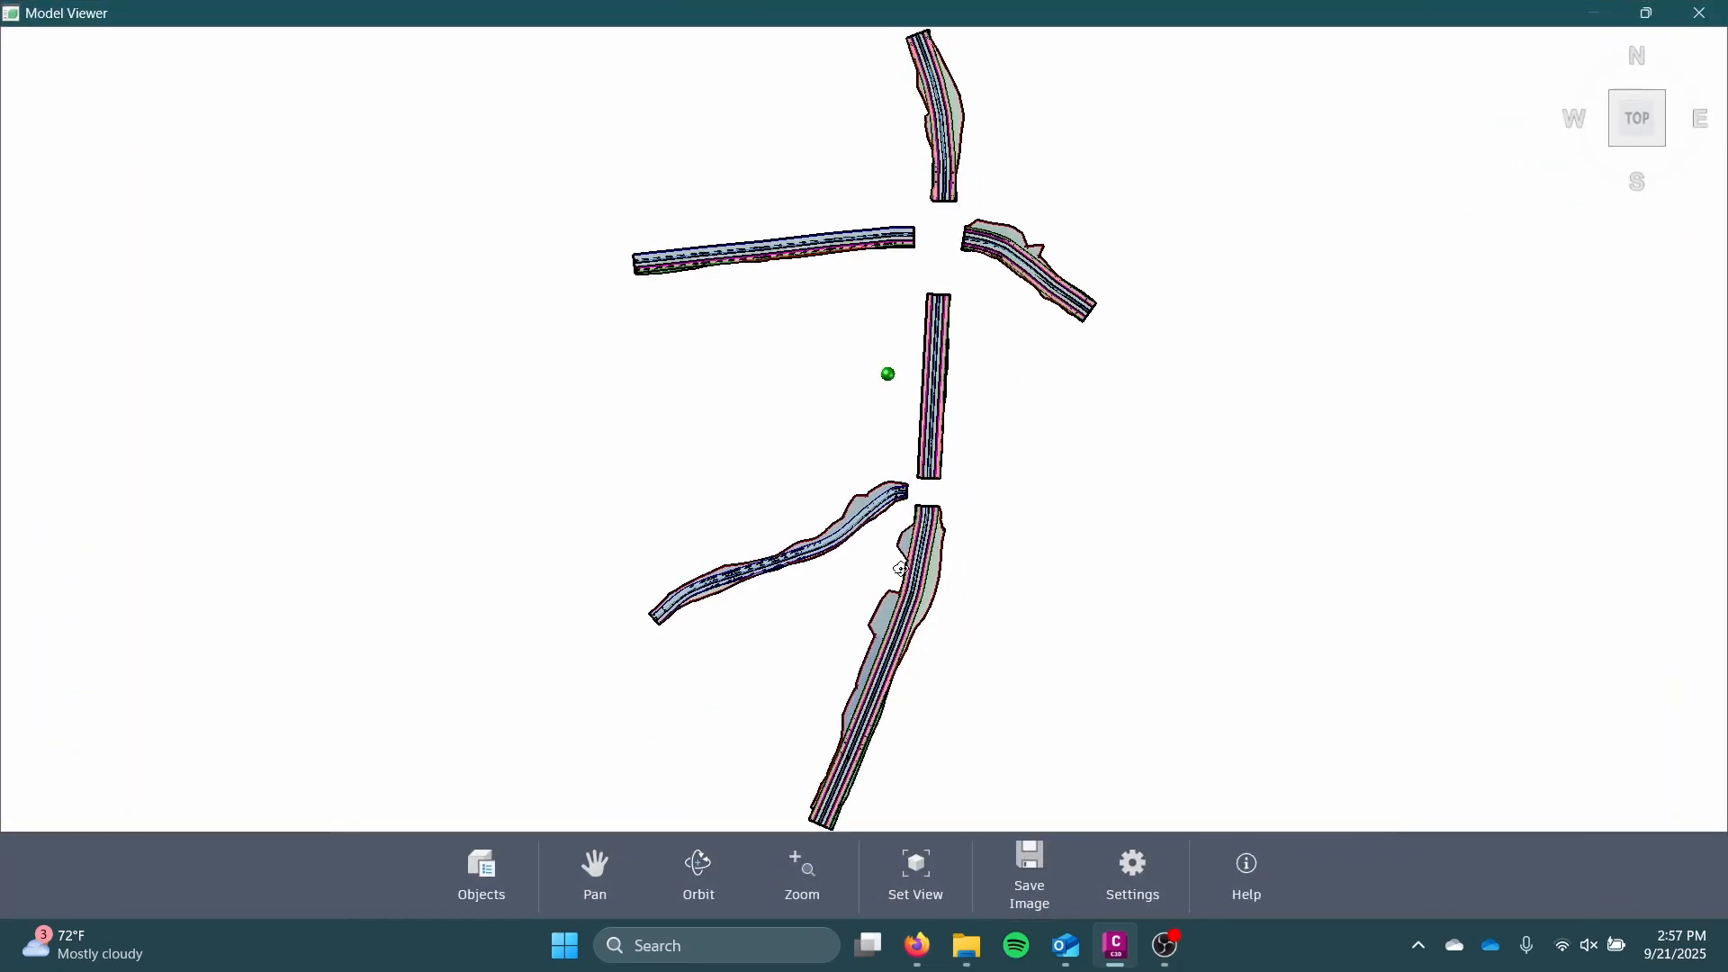
left_click_drag(900, 569, 864, 374)
scroll(922, 485, "up", 5)
middle_click_drag(1009, 216, 1027, 517)
scroll(934, 516, "up", 3)
left_click_drag(933, 517, 851, 507)
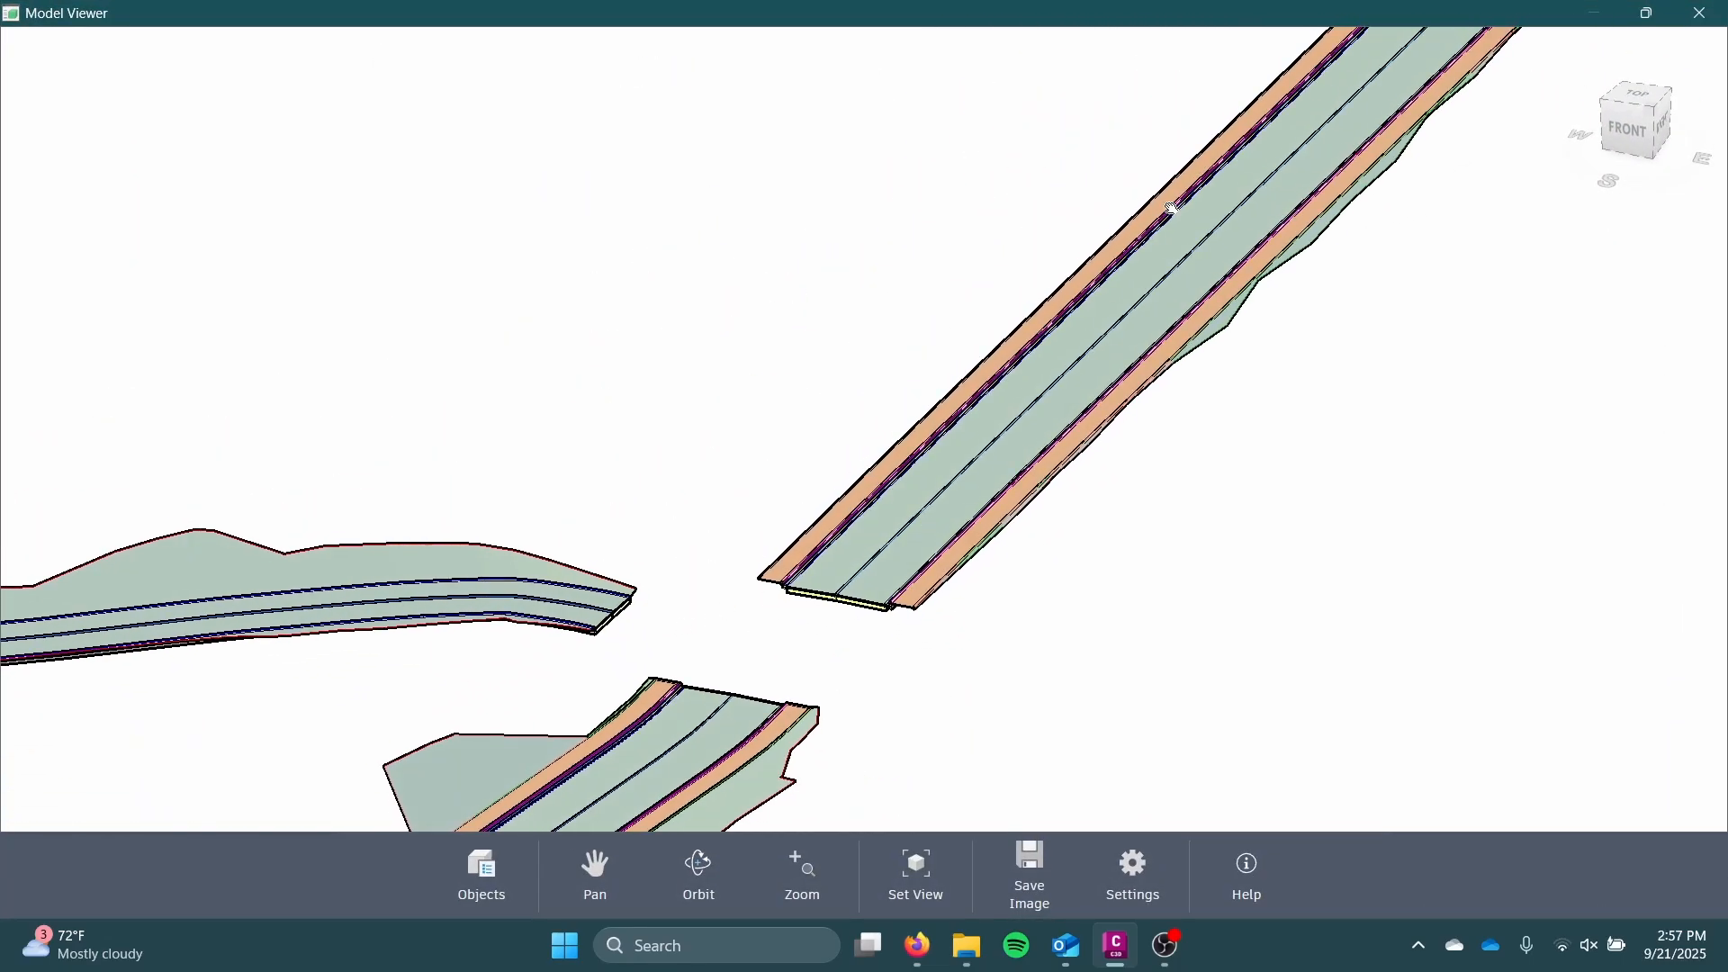
left_click_drag(1173, 209, 1150, 551)
left_click_drag(1256, 396, 1103, 540)
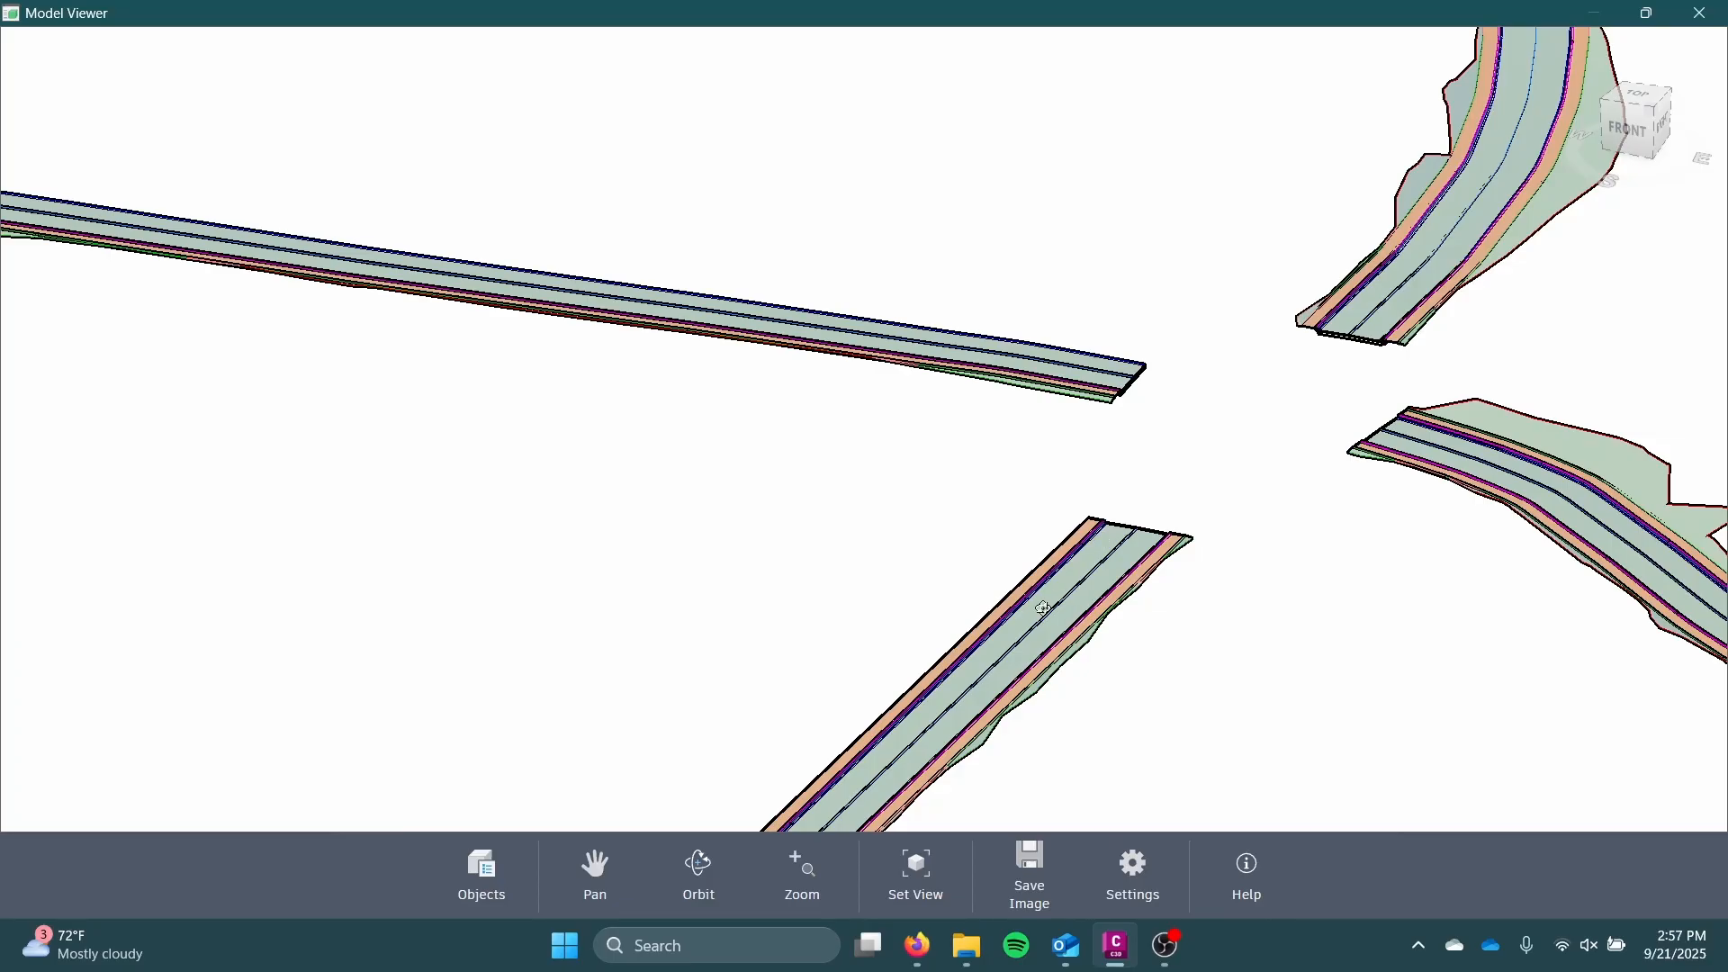
Step: Examine the McCormick Road Right Sidewalk region and Alderman Road's Retaining Wall Road region in 3D, and close the model view
left_click_drag(1044, 608, 1193, 619)
left_click_drag(512, 404, 872, 286)
middle_click_drag(872, 287, 880, 355)
scroll(842, 409, "up", 5)
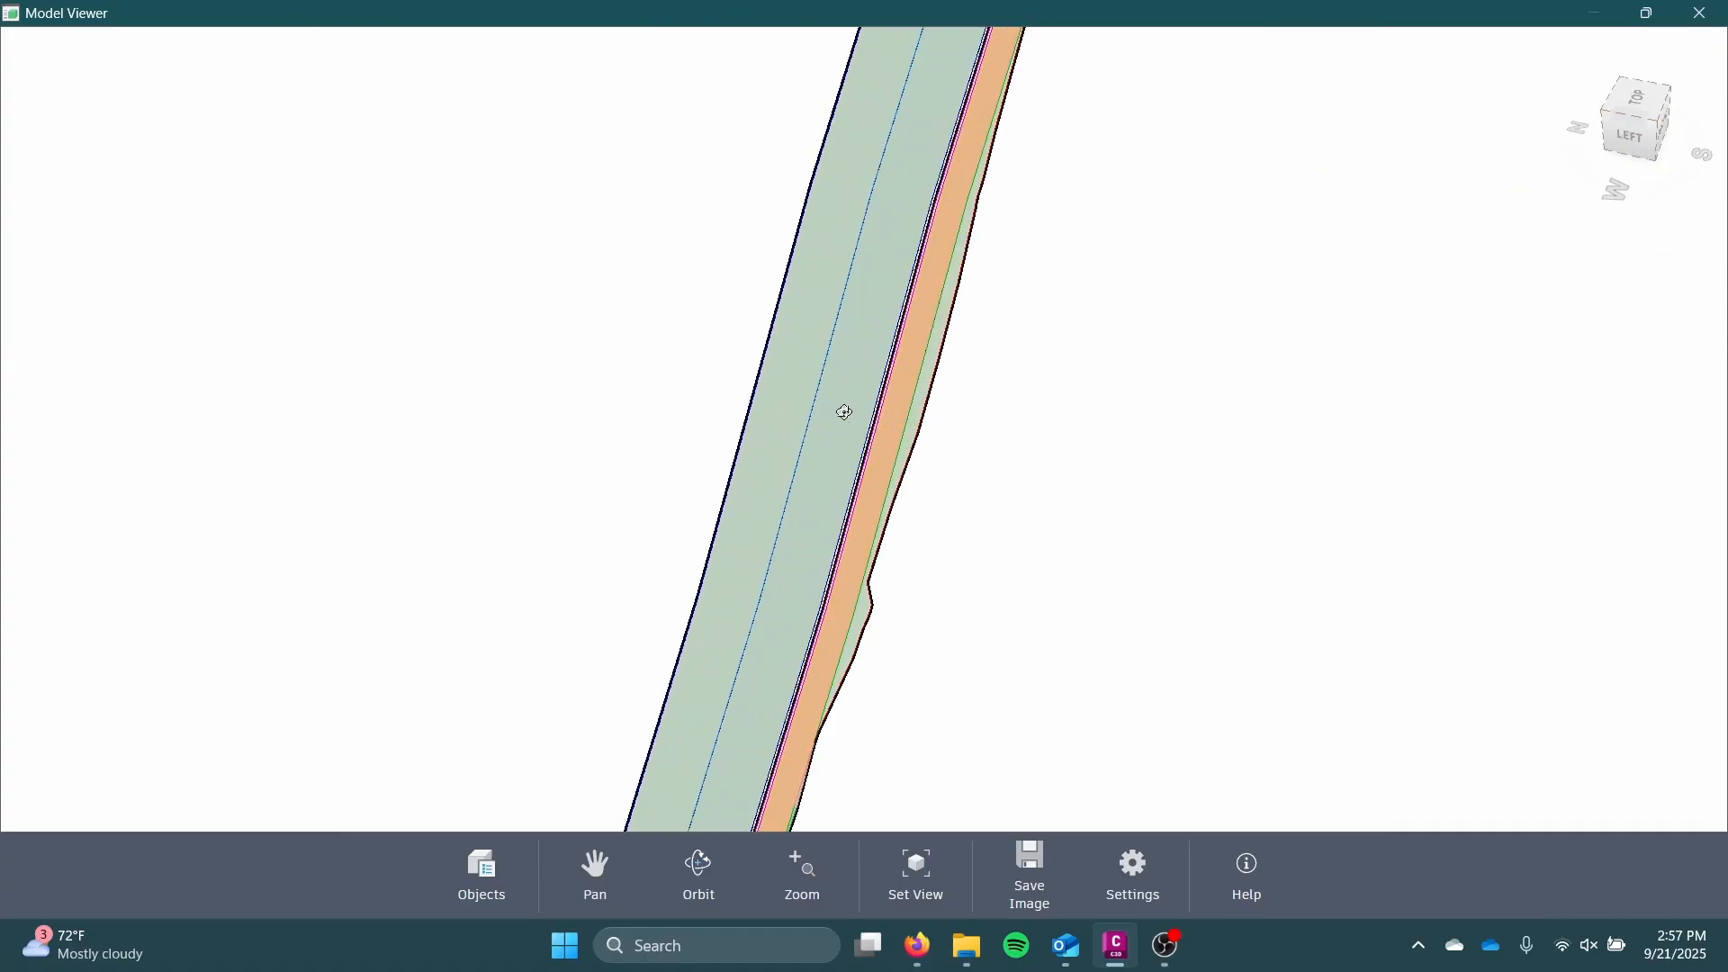
left_click_drag(838, 414, 886, 312)
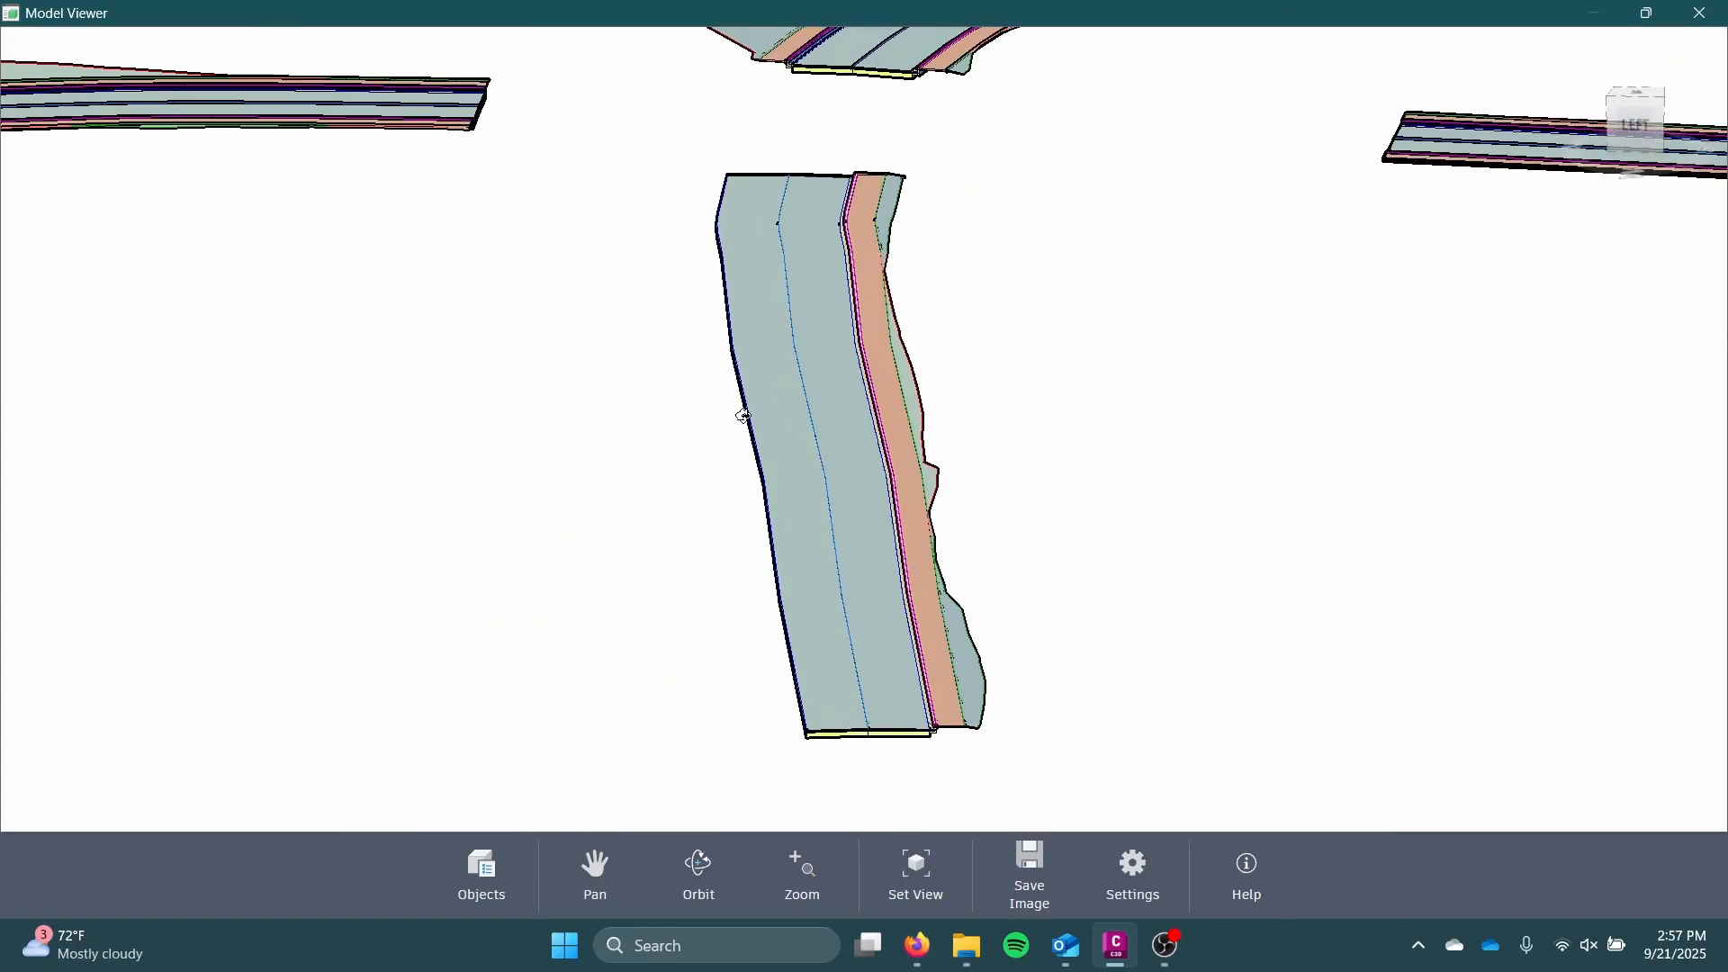
left_click_drag(827, 372, 807, 387)
scroll(1154, 293, "down", 4)
middle_click_drag(1155, 292, 601, 464)
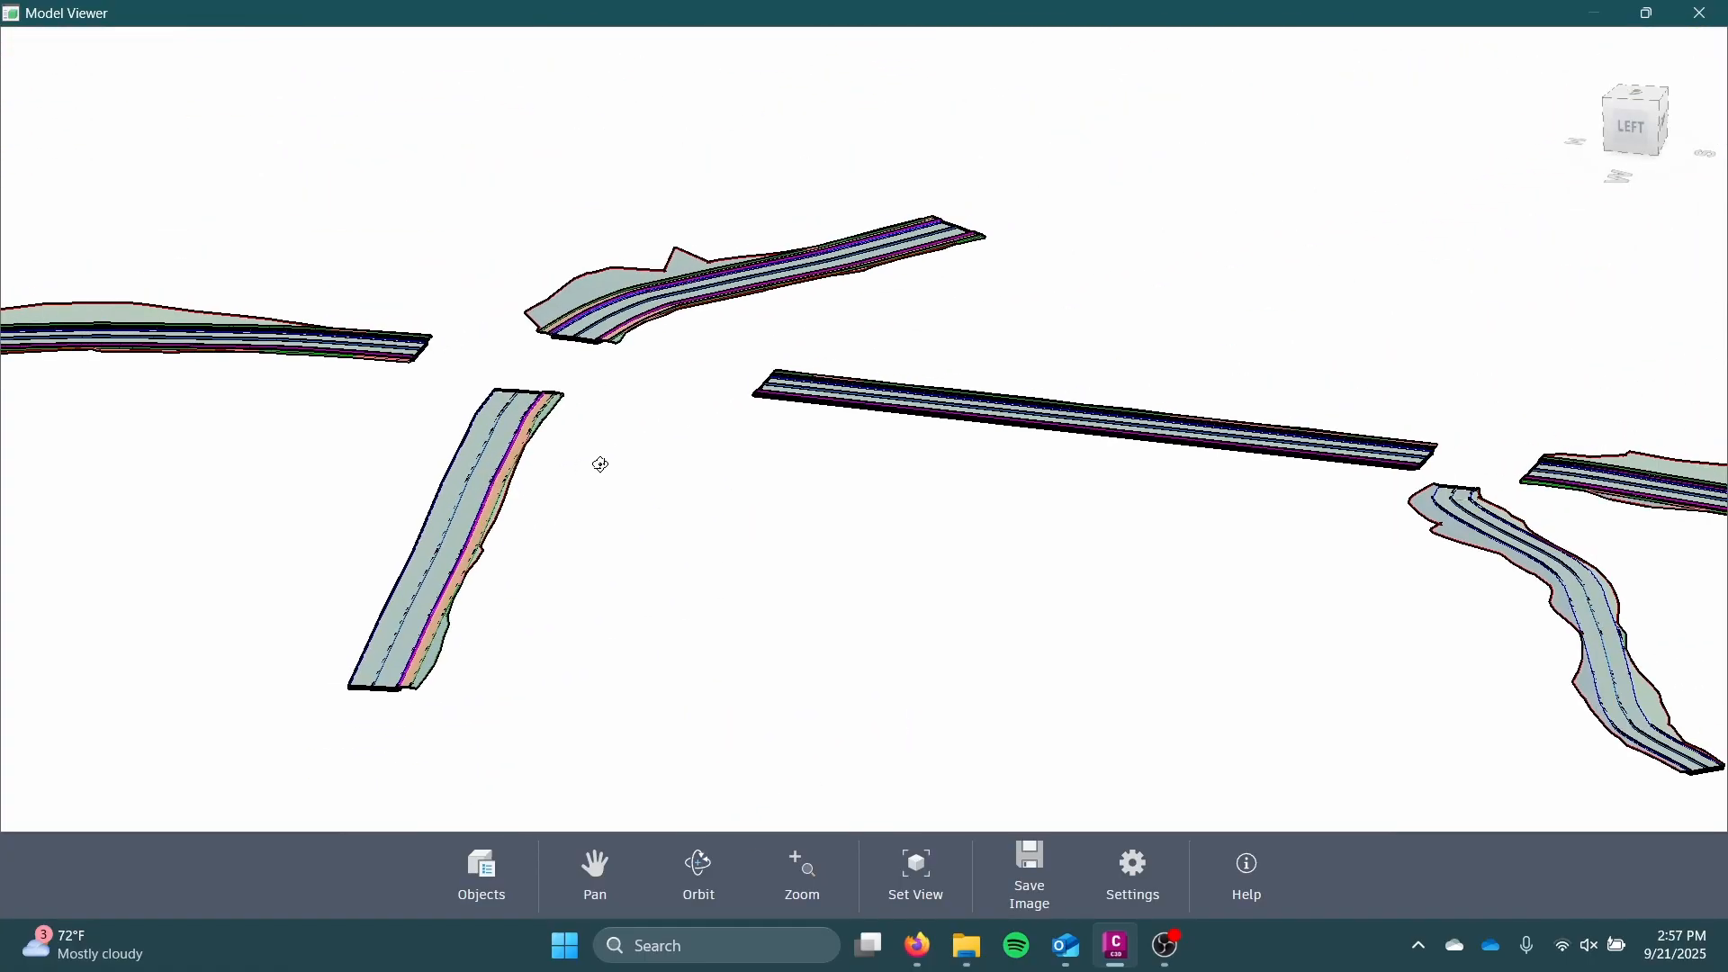
left_click_drag(768, 413, 884, 361)
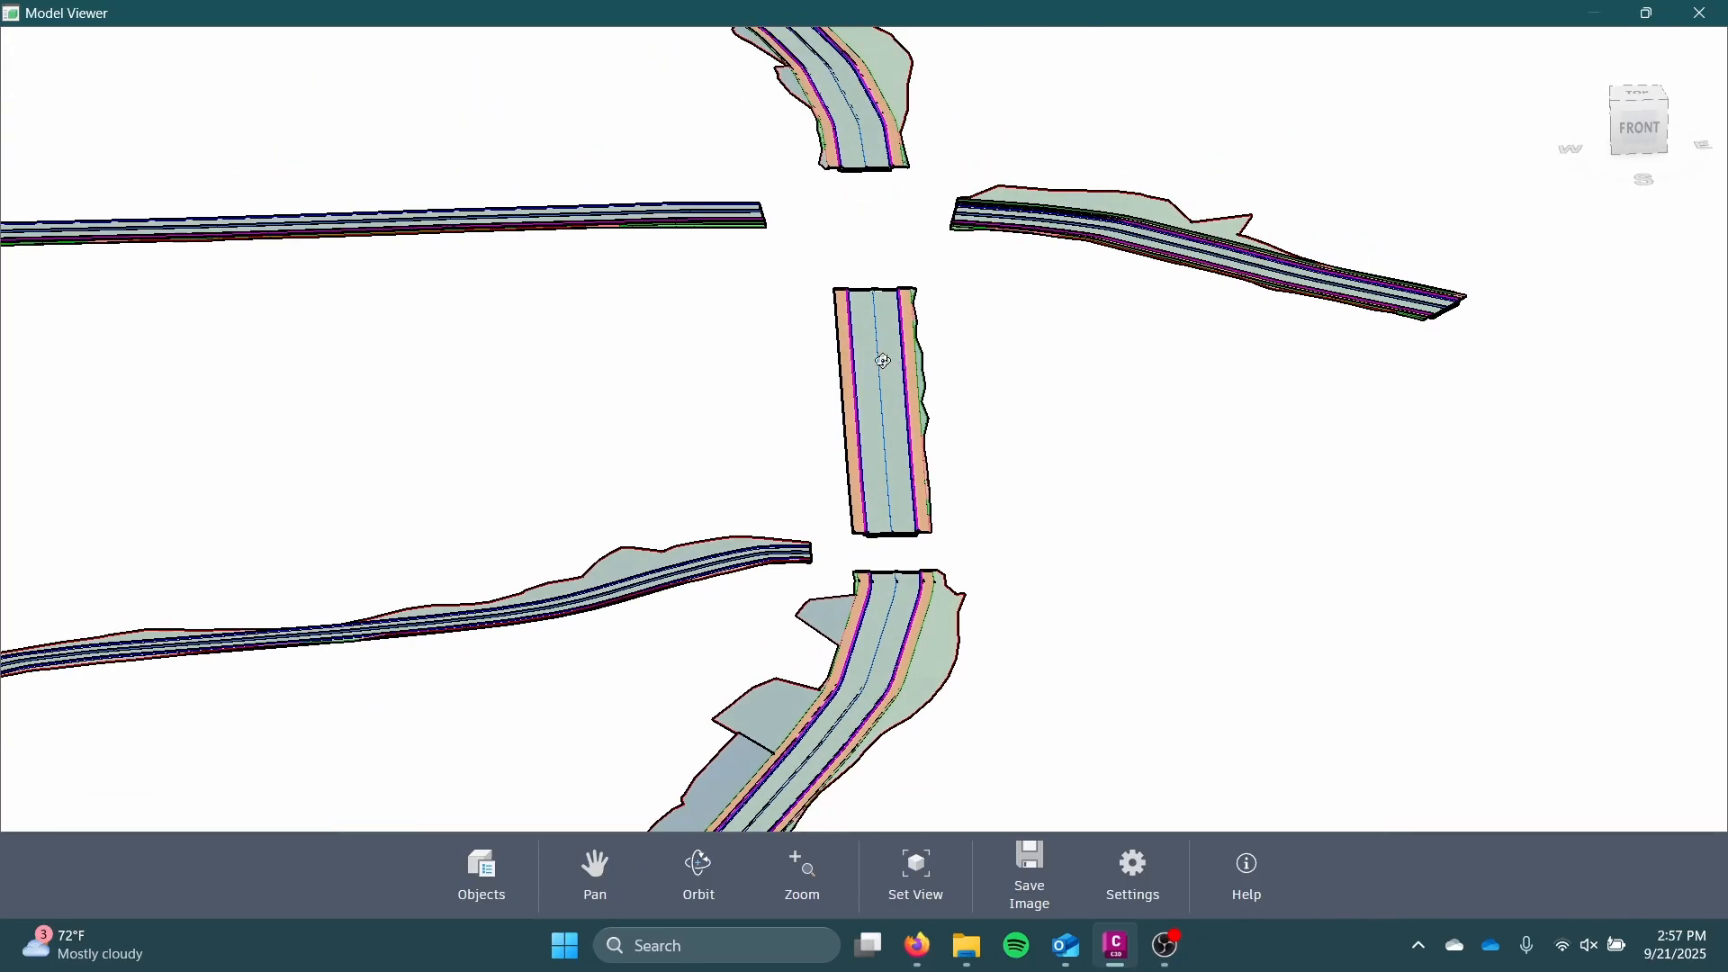
scroll(917, 474, "up", 5)
left_click_drag(792, 436, 787, 385)
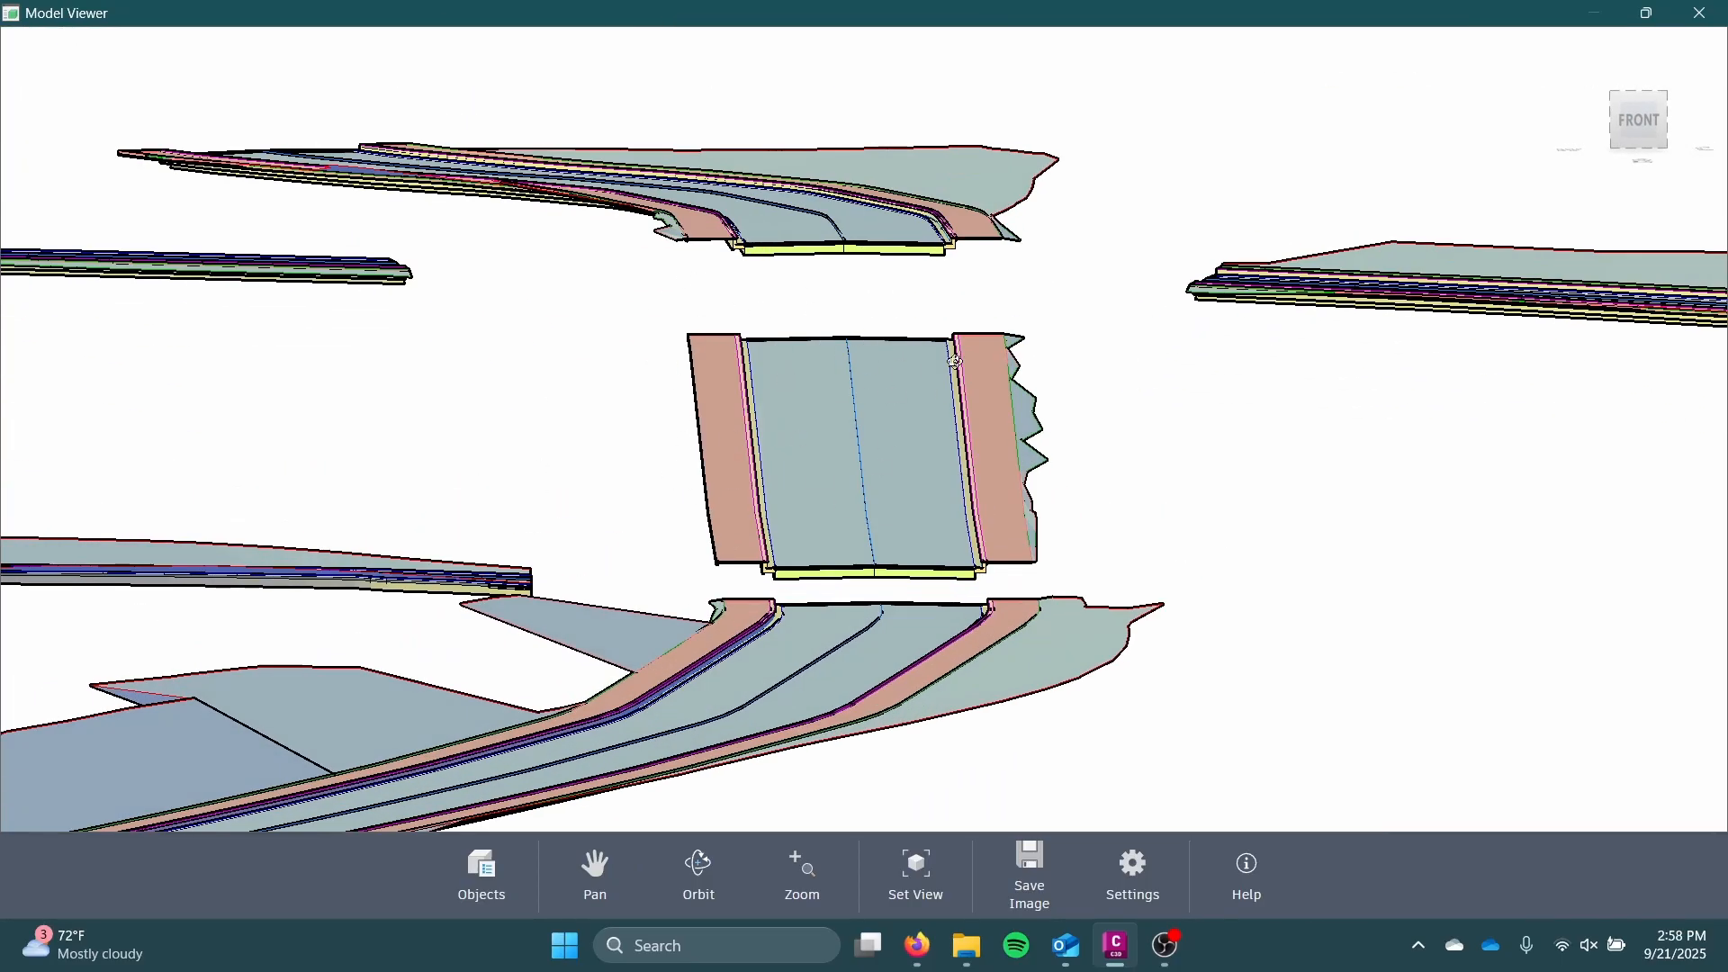
left_click(1699, 13)
scroll(1068, 482, "down", 6)
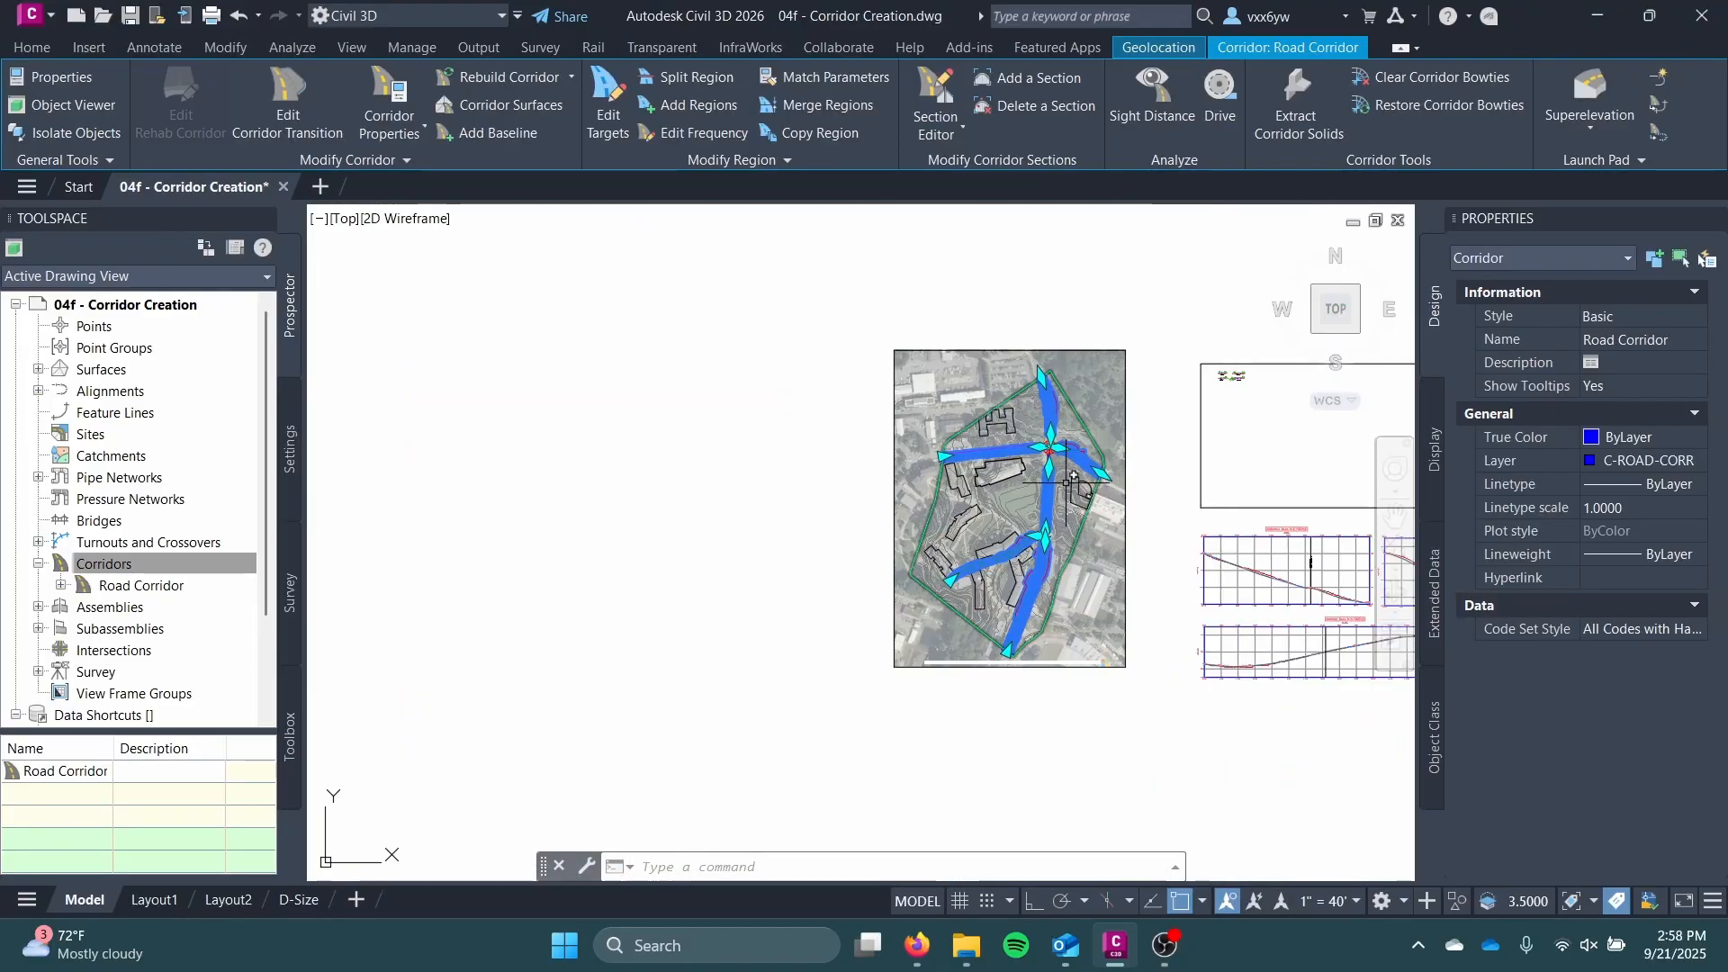
middle_click_drag(1067, 481, 1008, 505)
scroll(1008, 502, "up", 6)
left_click(387, 117)
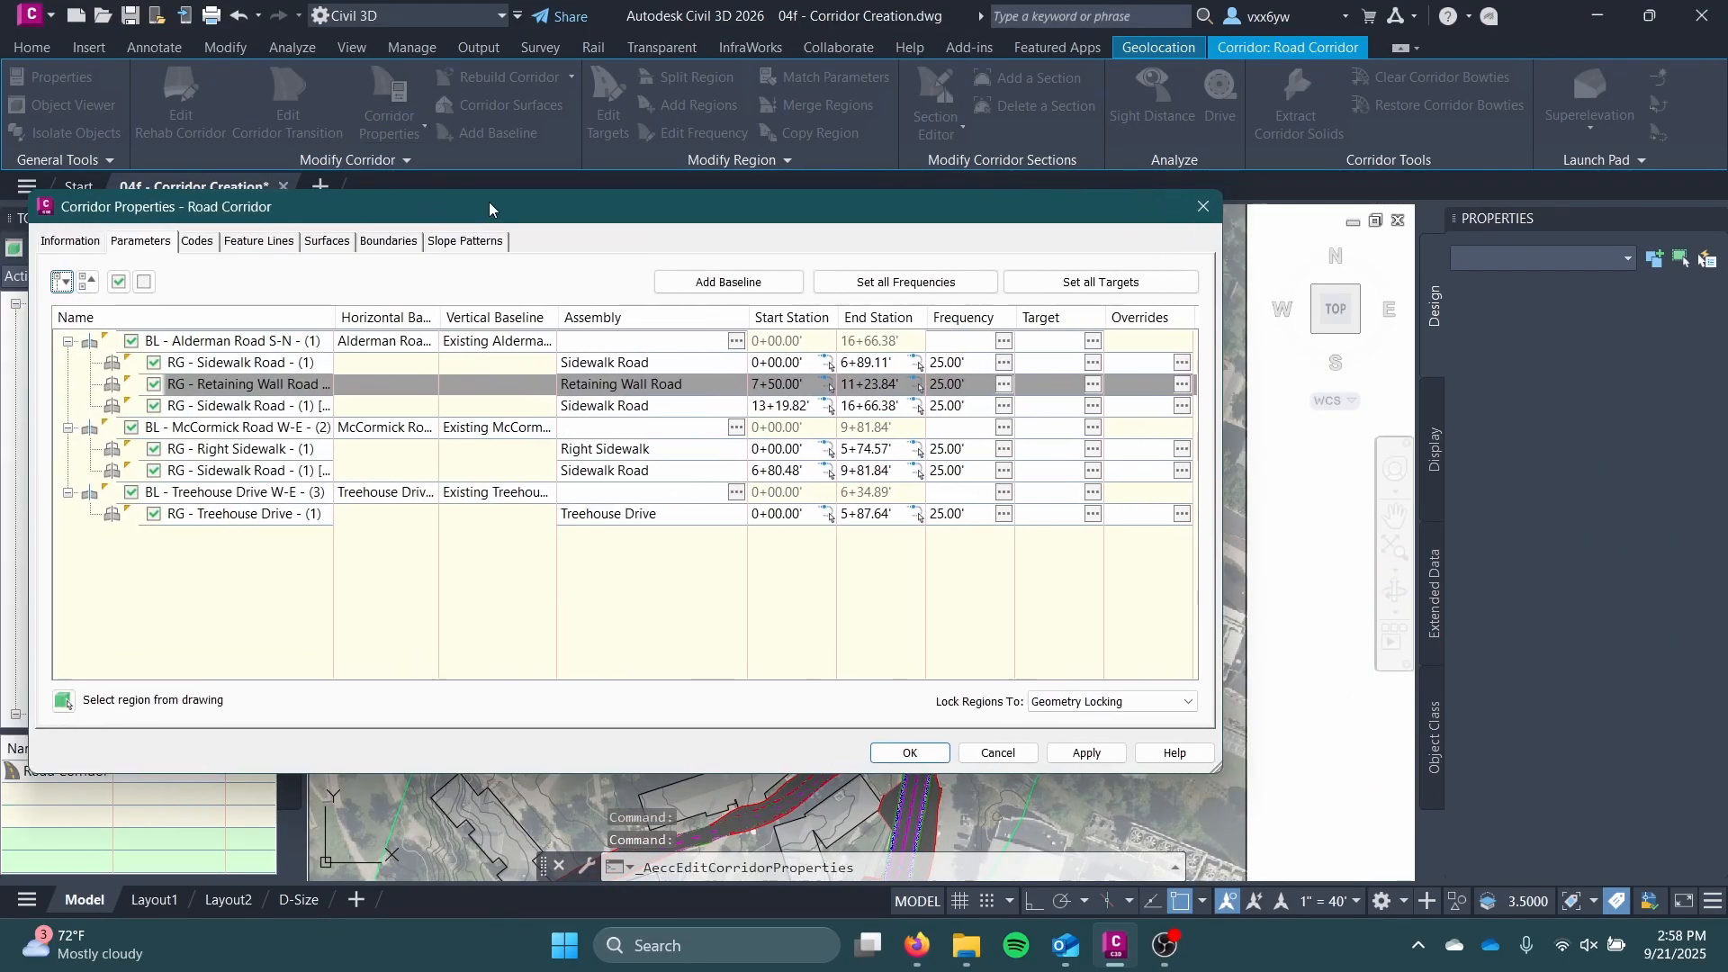
double_click(740, 403)
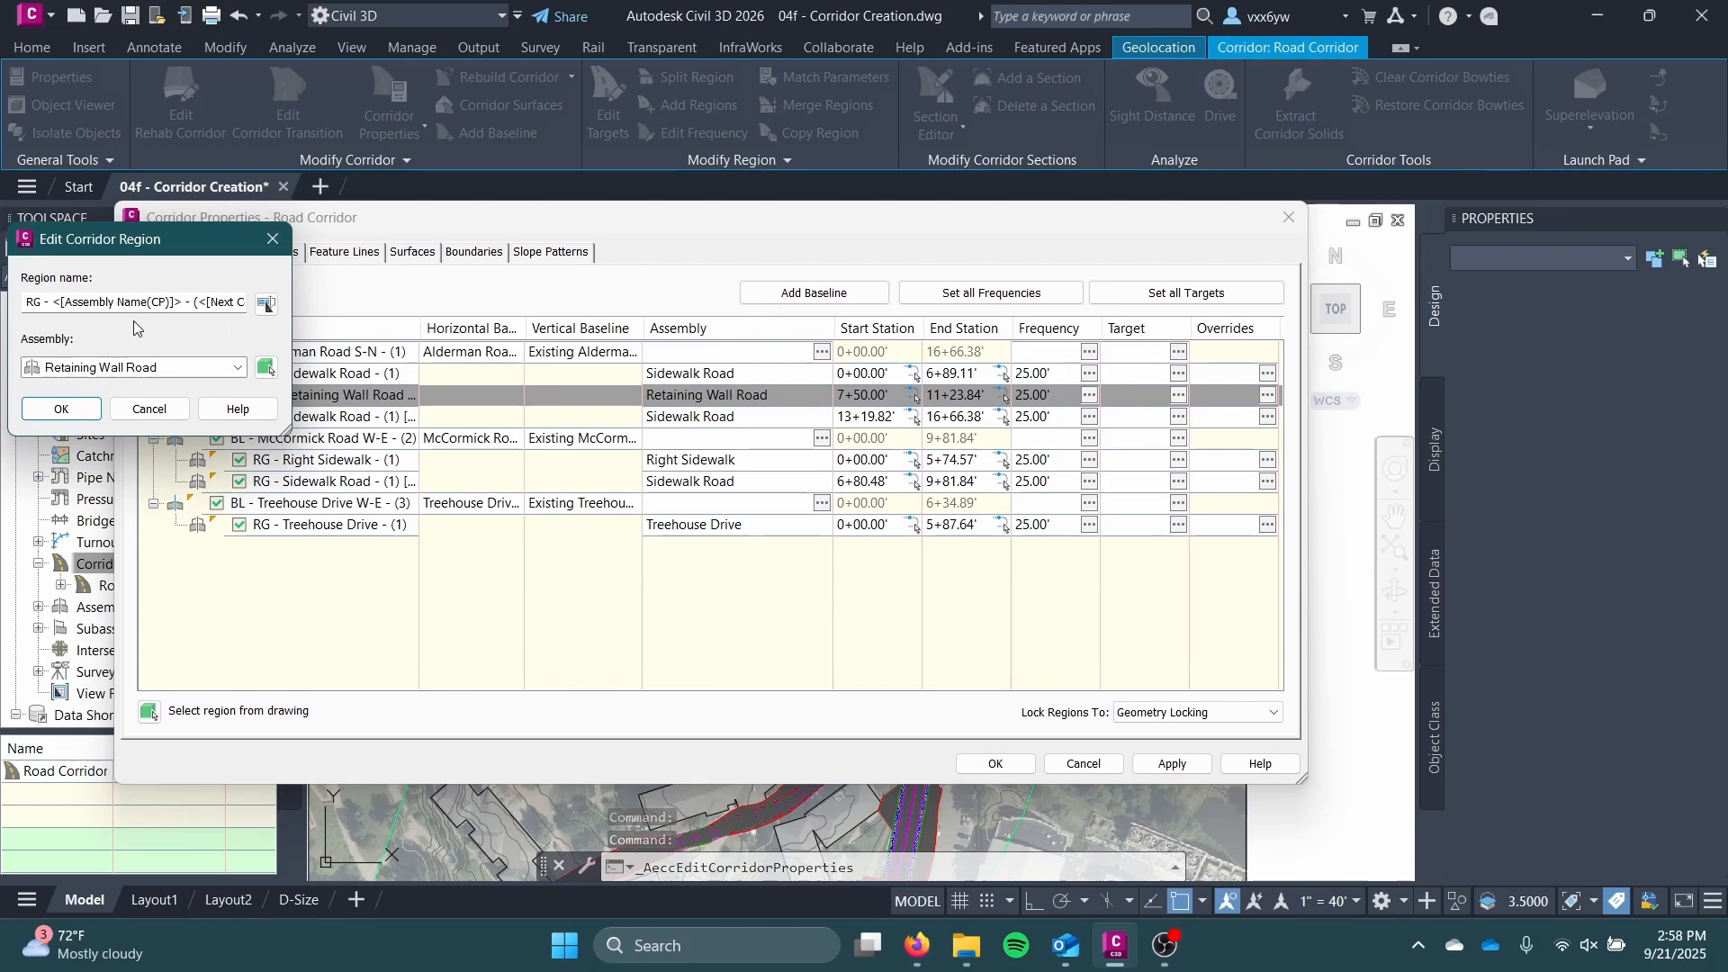
left_click(135, 368)
left_click(129, 389)
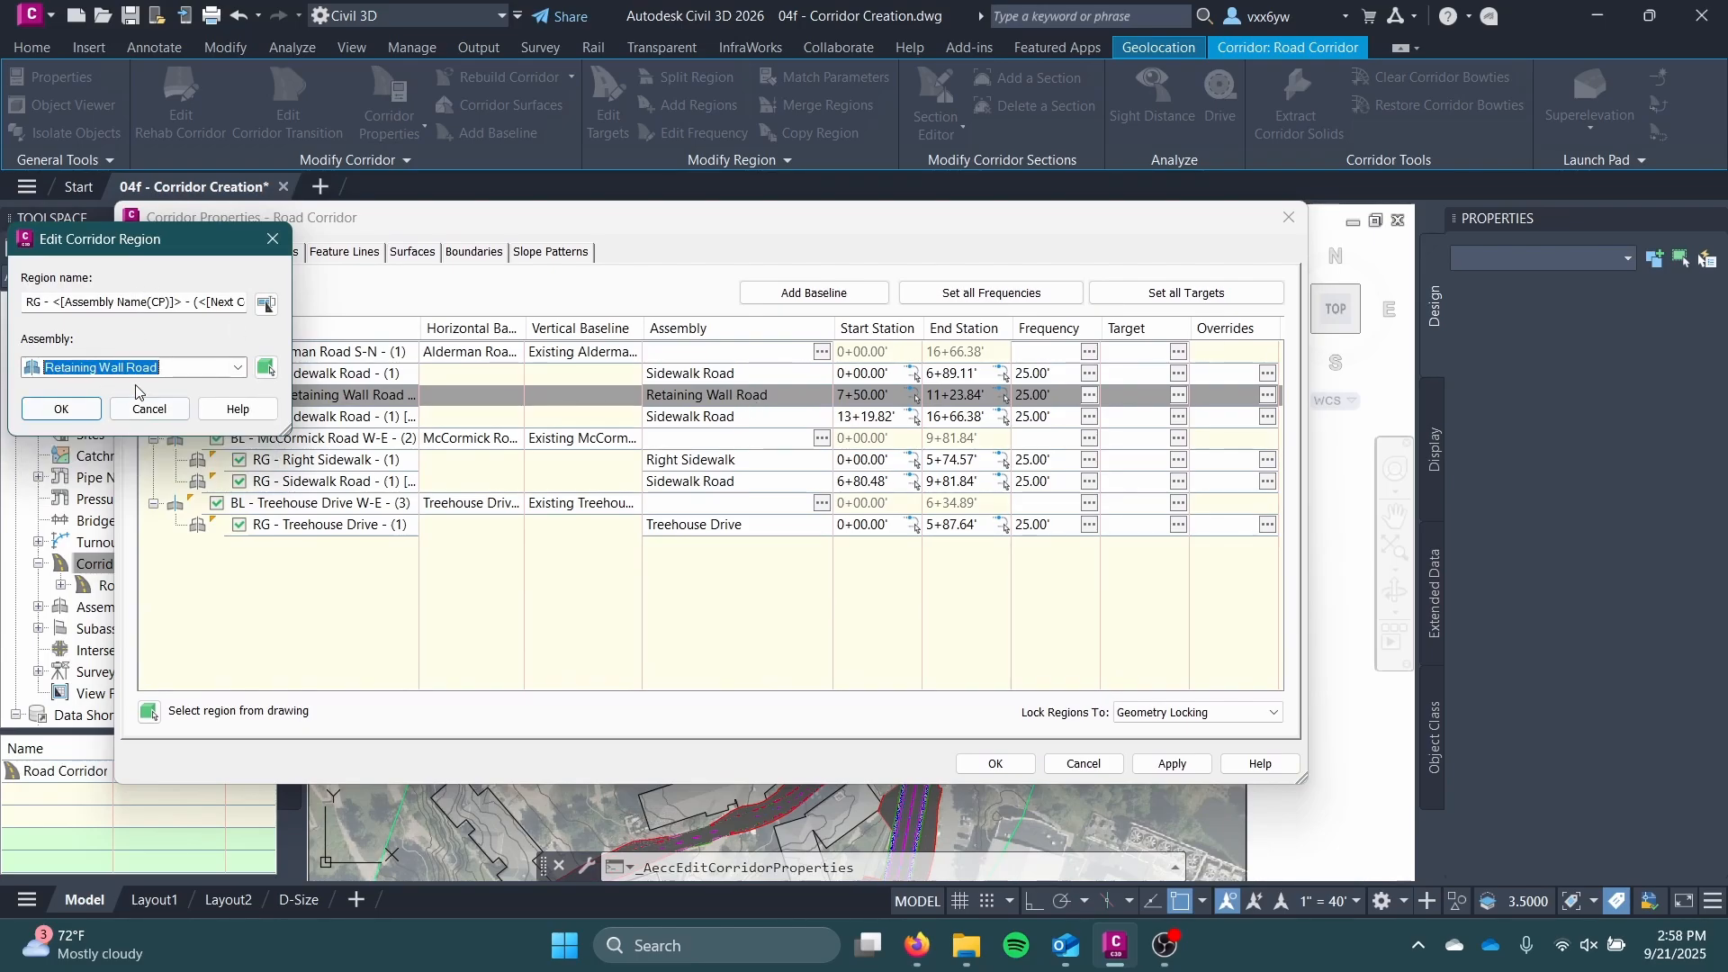
left_click(61, 409)
left_click(1069, 761)
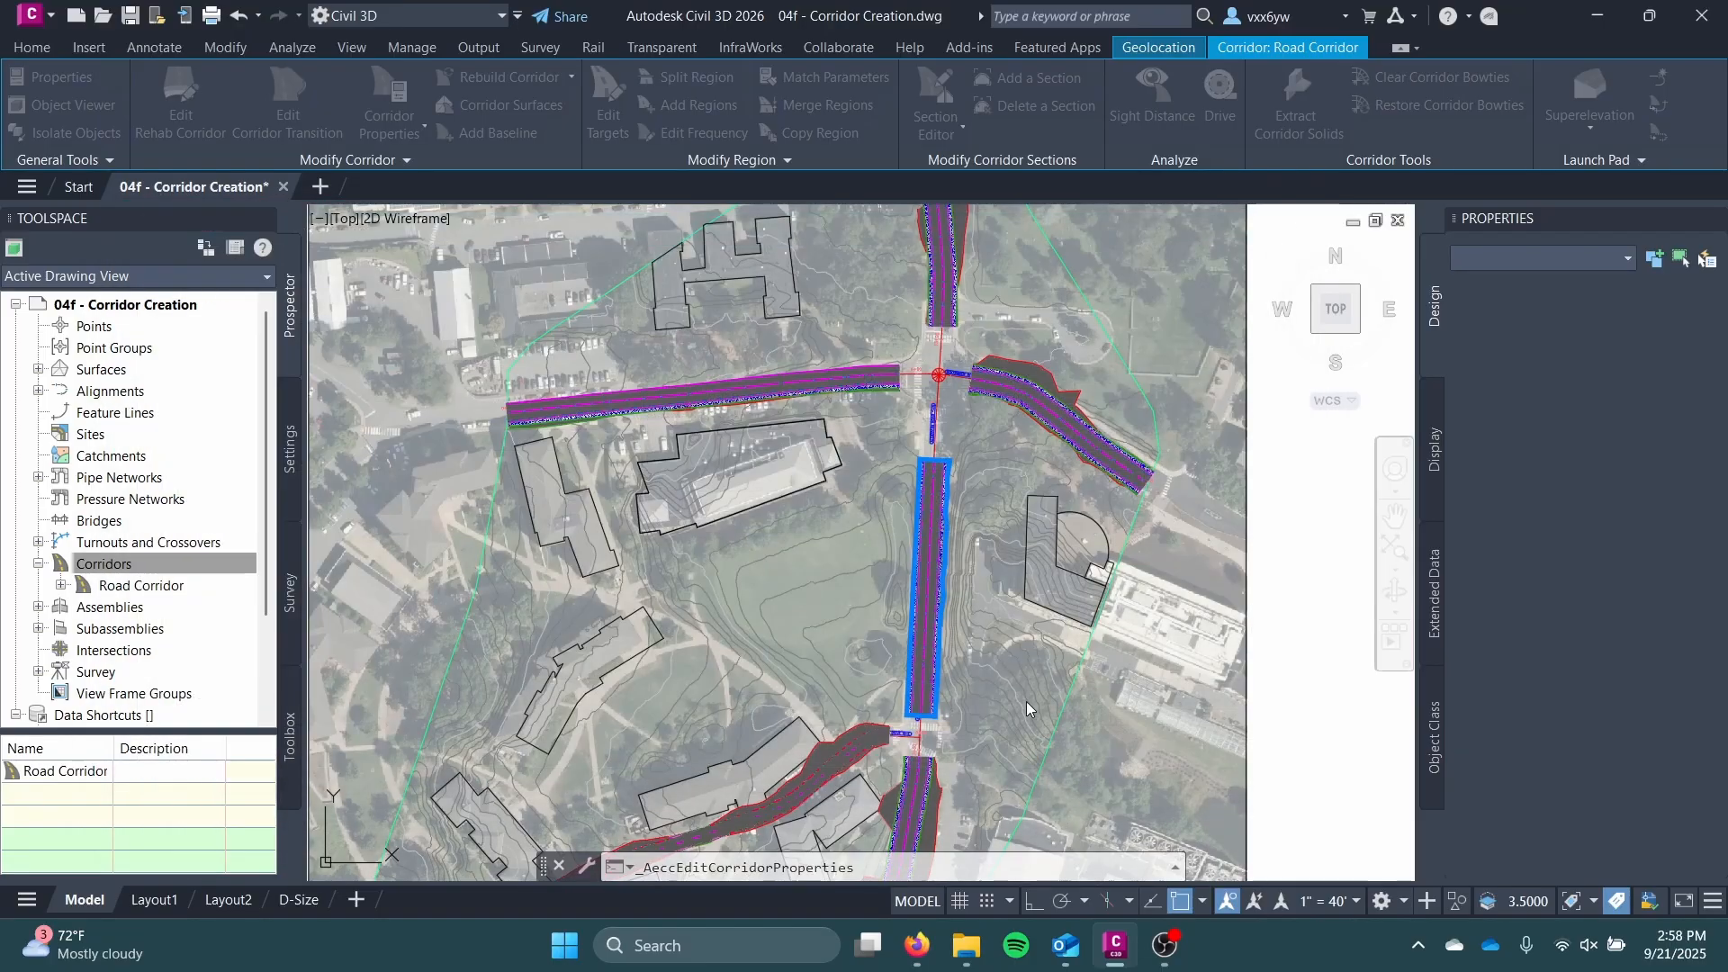
Step: Examine the retaining wall and the left travel lane in the Retaining Wall Road assembly
scroll(810, 432, "down", 6)
middle_click_drag(1008, 369, 780, 459)
scroll(785, 455, "up", 7)
scroll(828, 388, "up", 6)
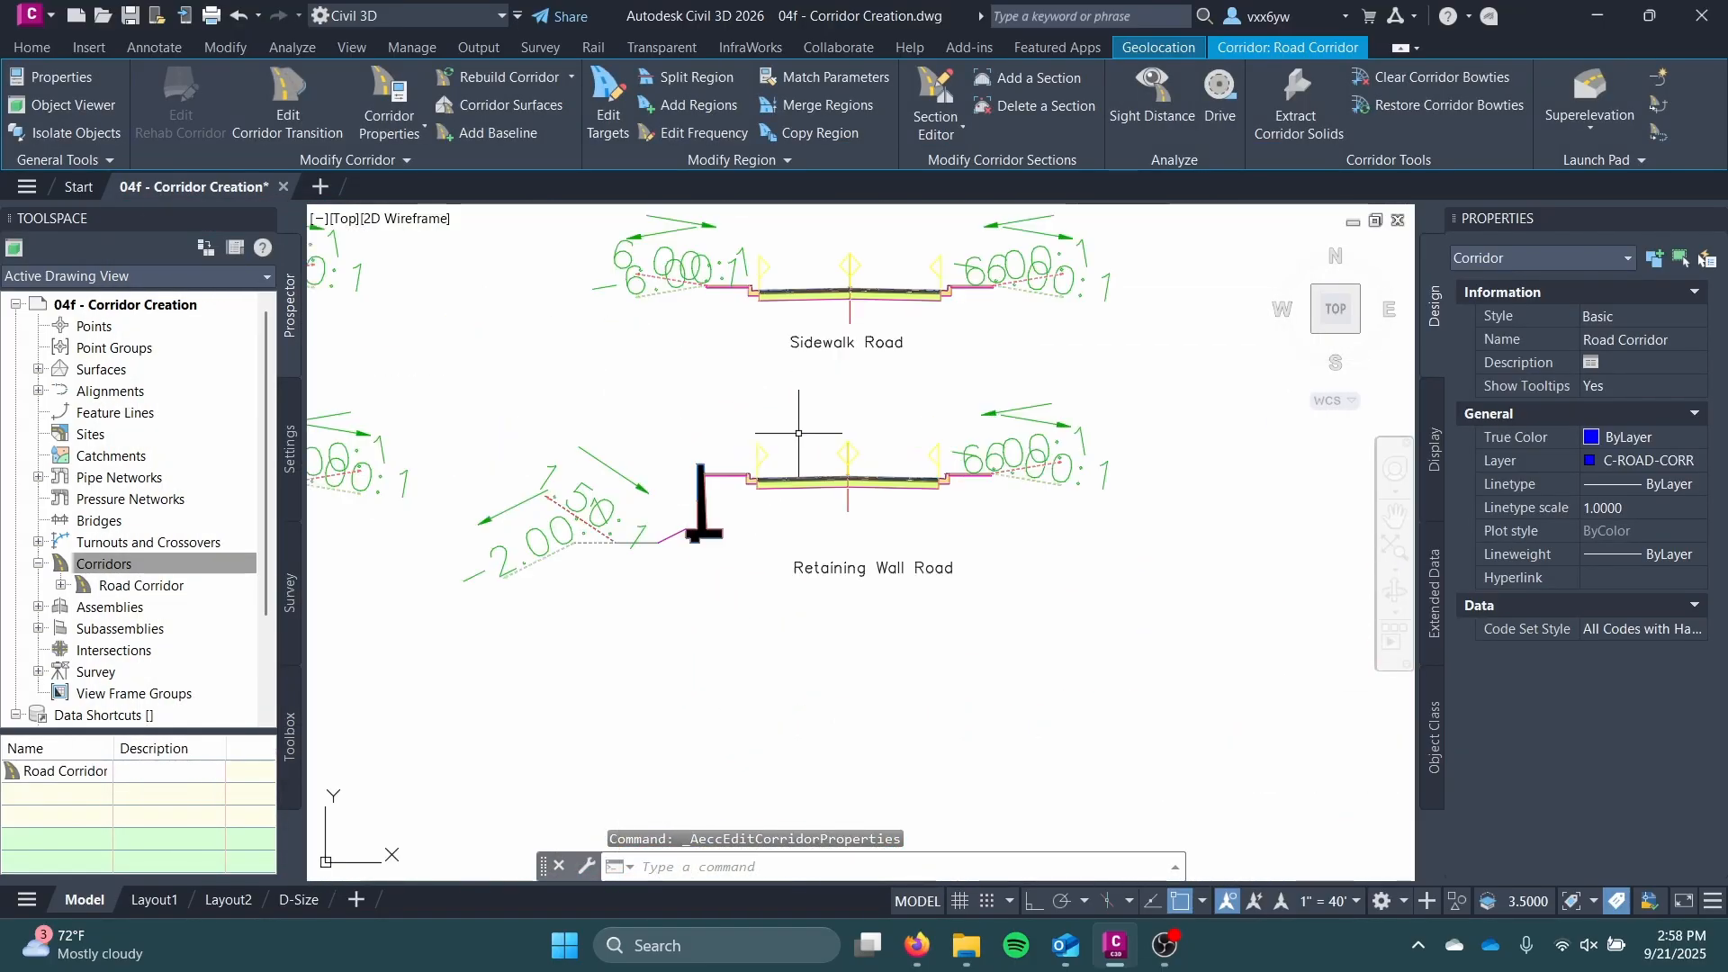
left_click(560, 531)
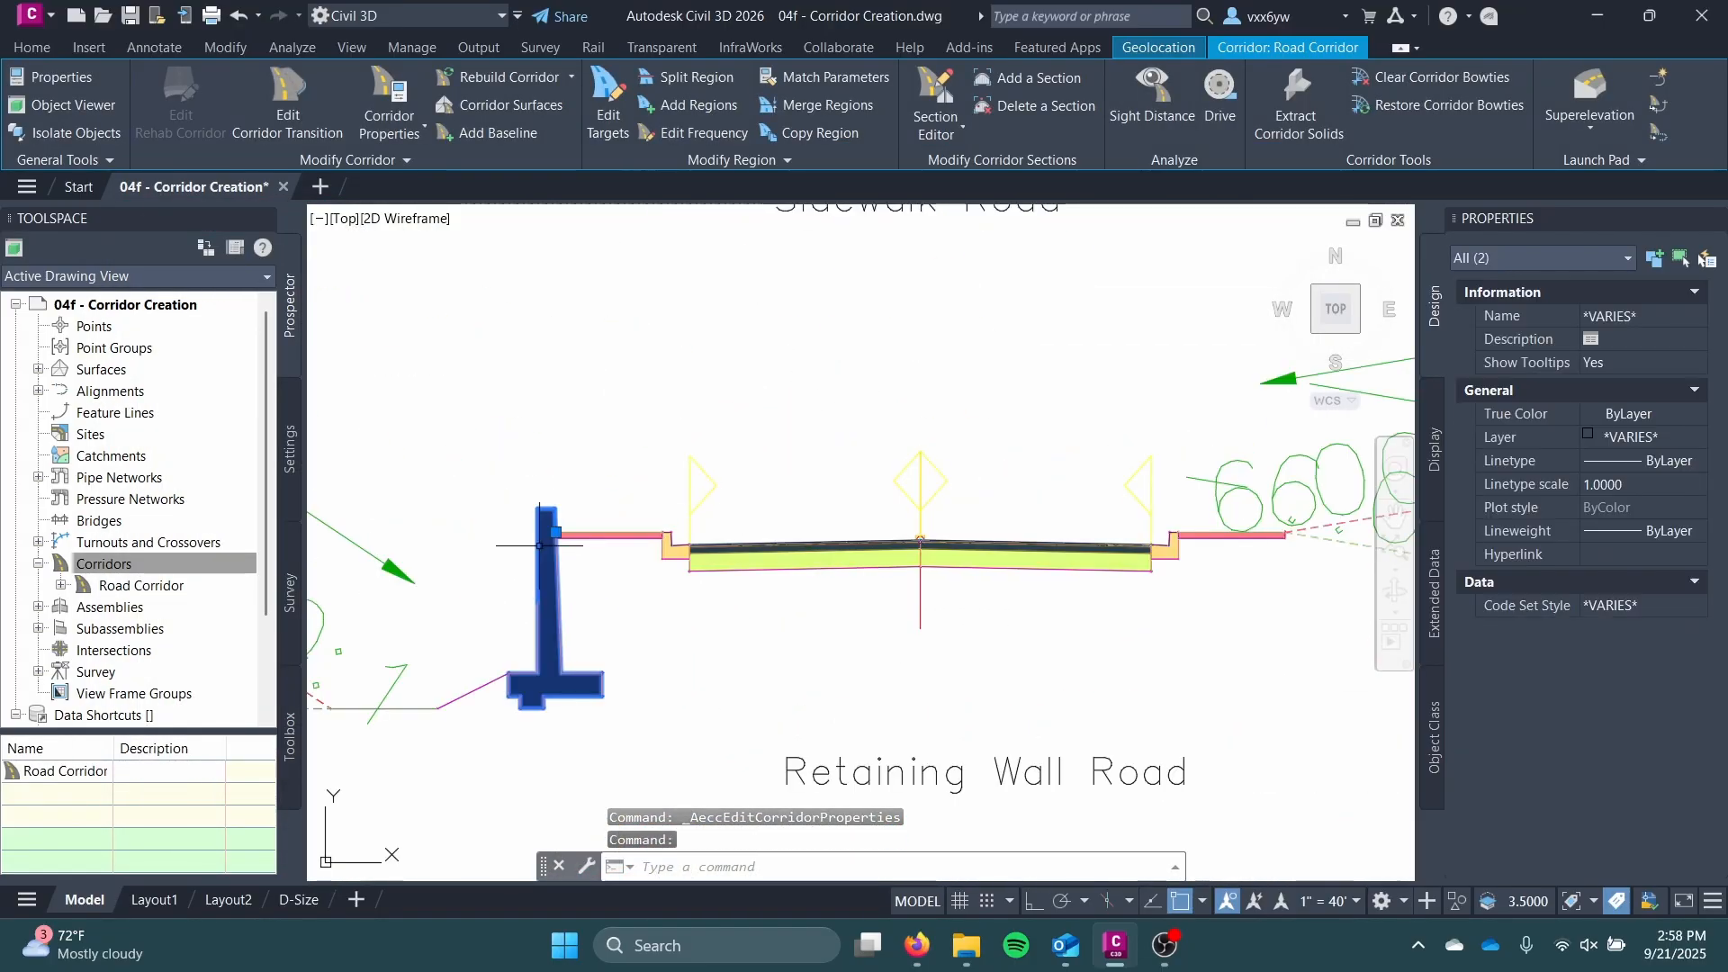
scroll(648, 590, "up", 3)
scroll(646, 583, "down", 1)
middle_click_drag(646, 582, 726, 483)
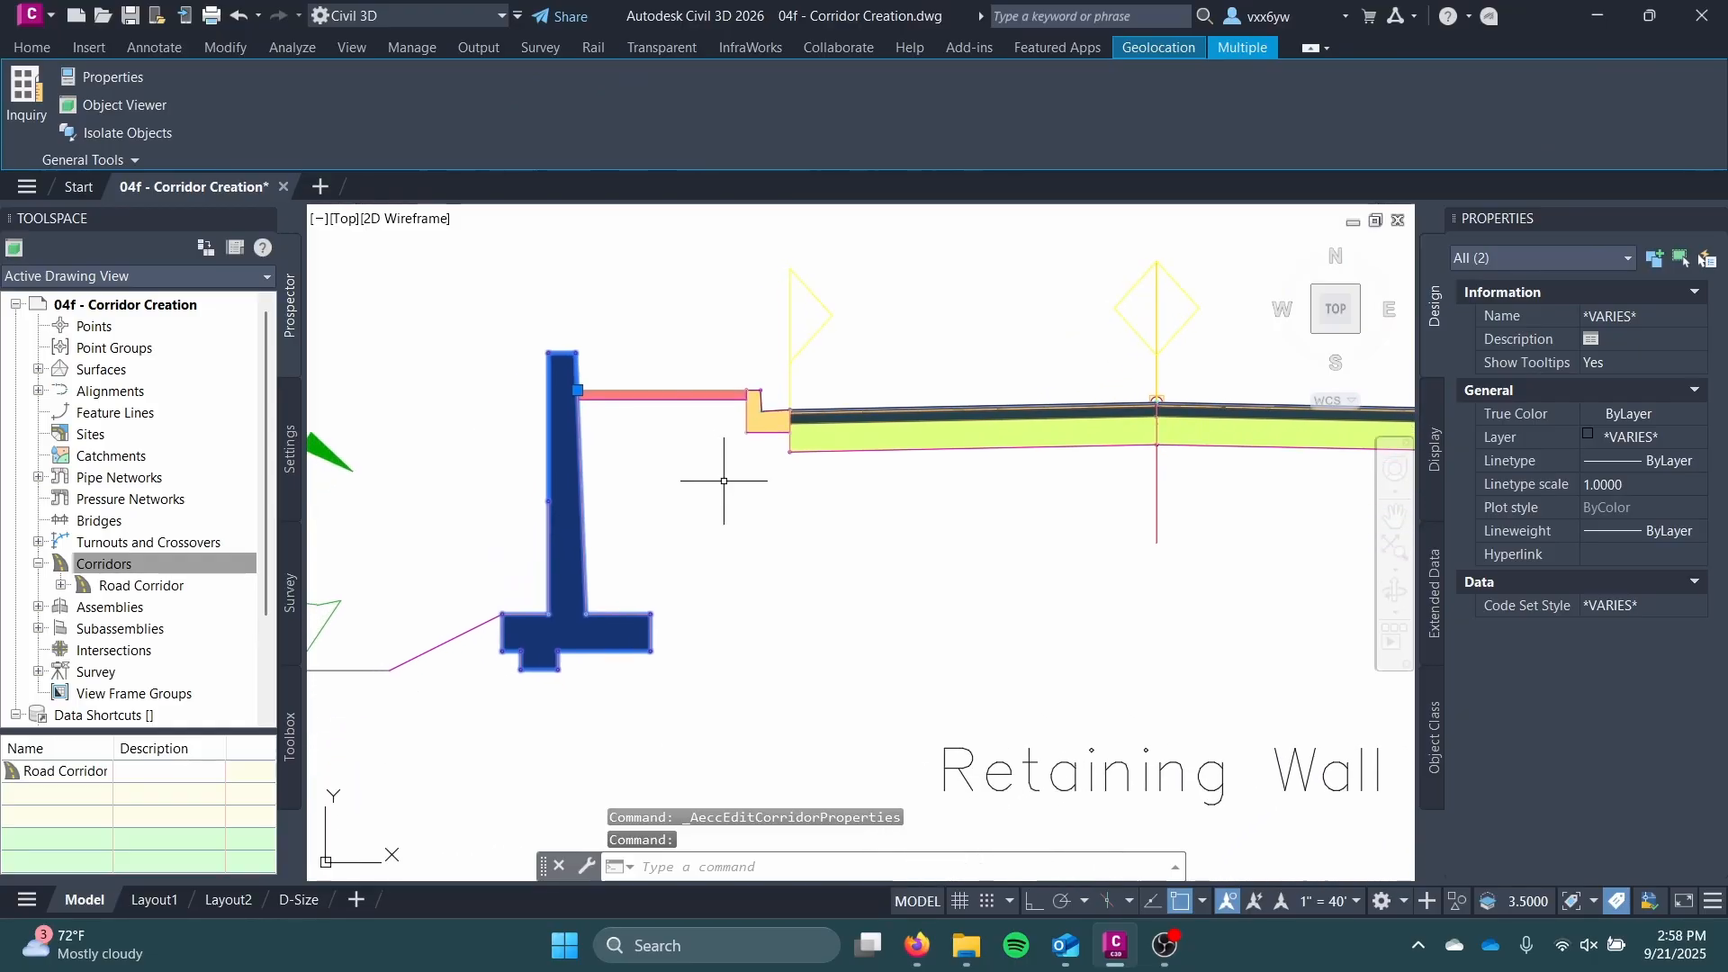
key("Escape")
left_click(859, 427)
key("Escape")
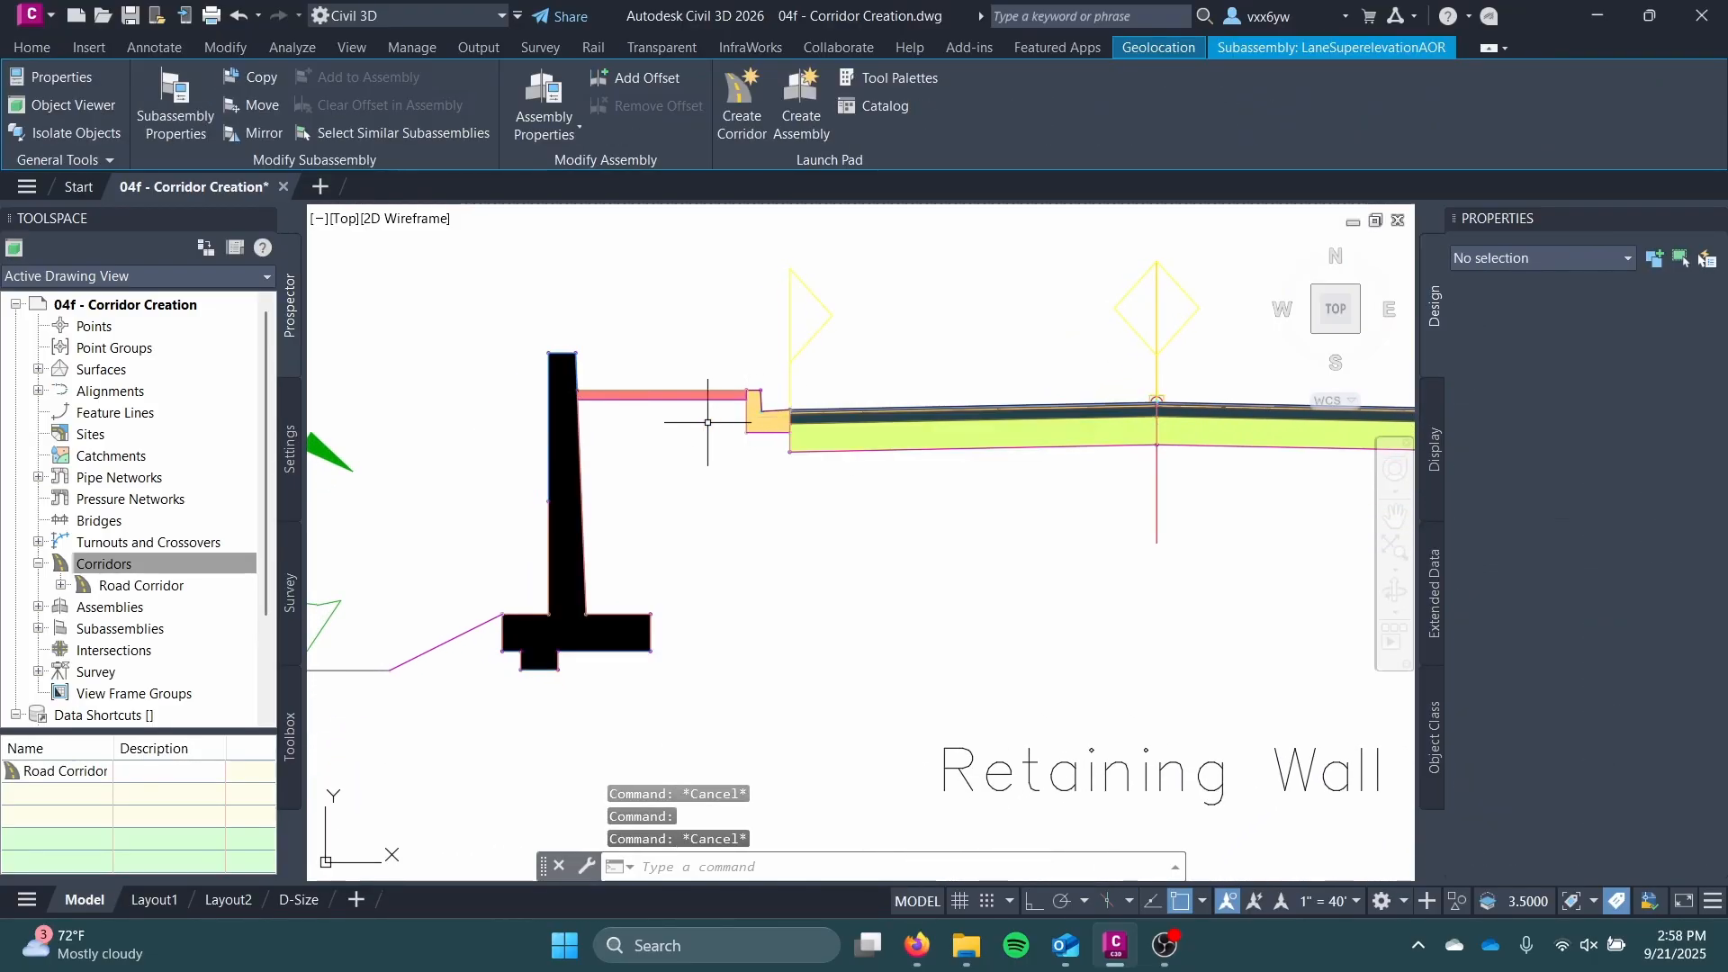
Step: Examine the left curb and gutter of the Retaining Wall Road assembly where it meets the sidewalk
scroll(767, 417, "up", 5)
left_click(765, 416)
left_click(767, 419)
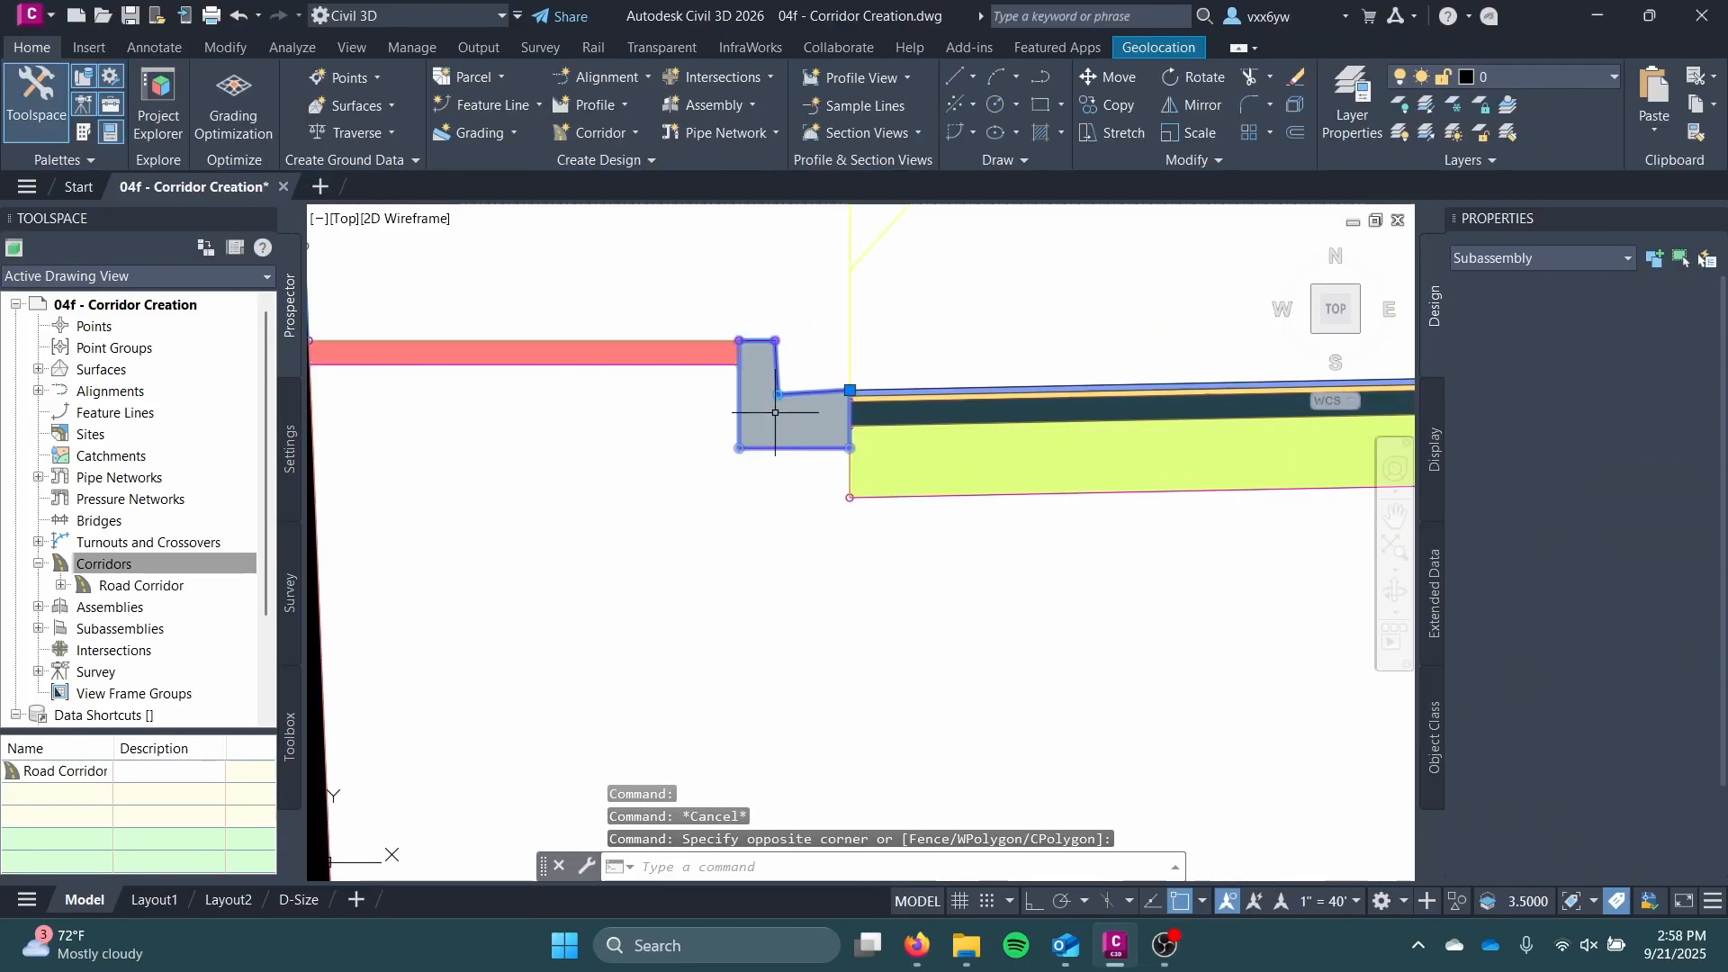
scroll(779, 422, "down", 2)
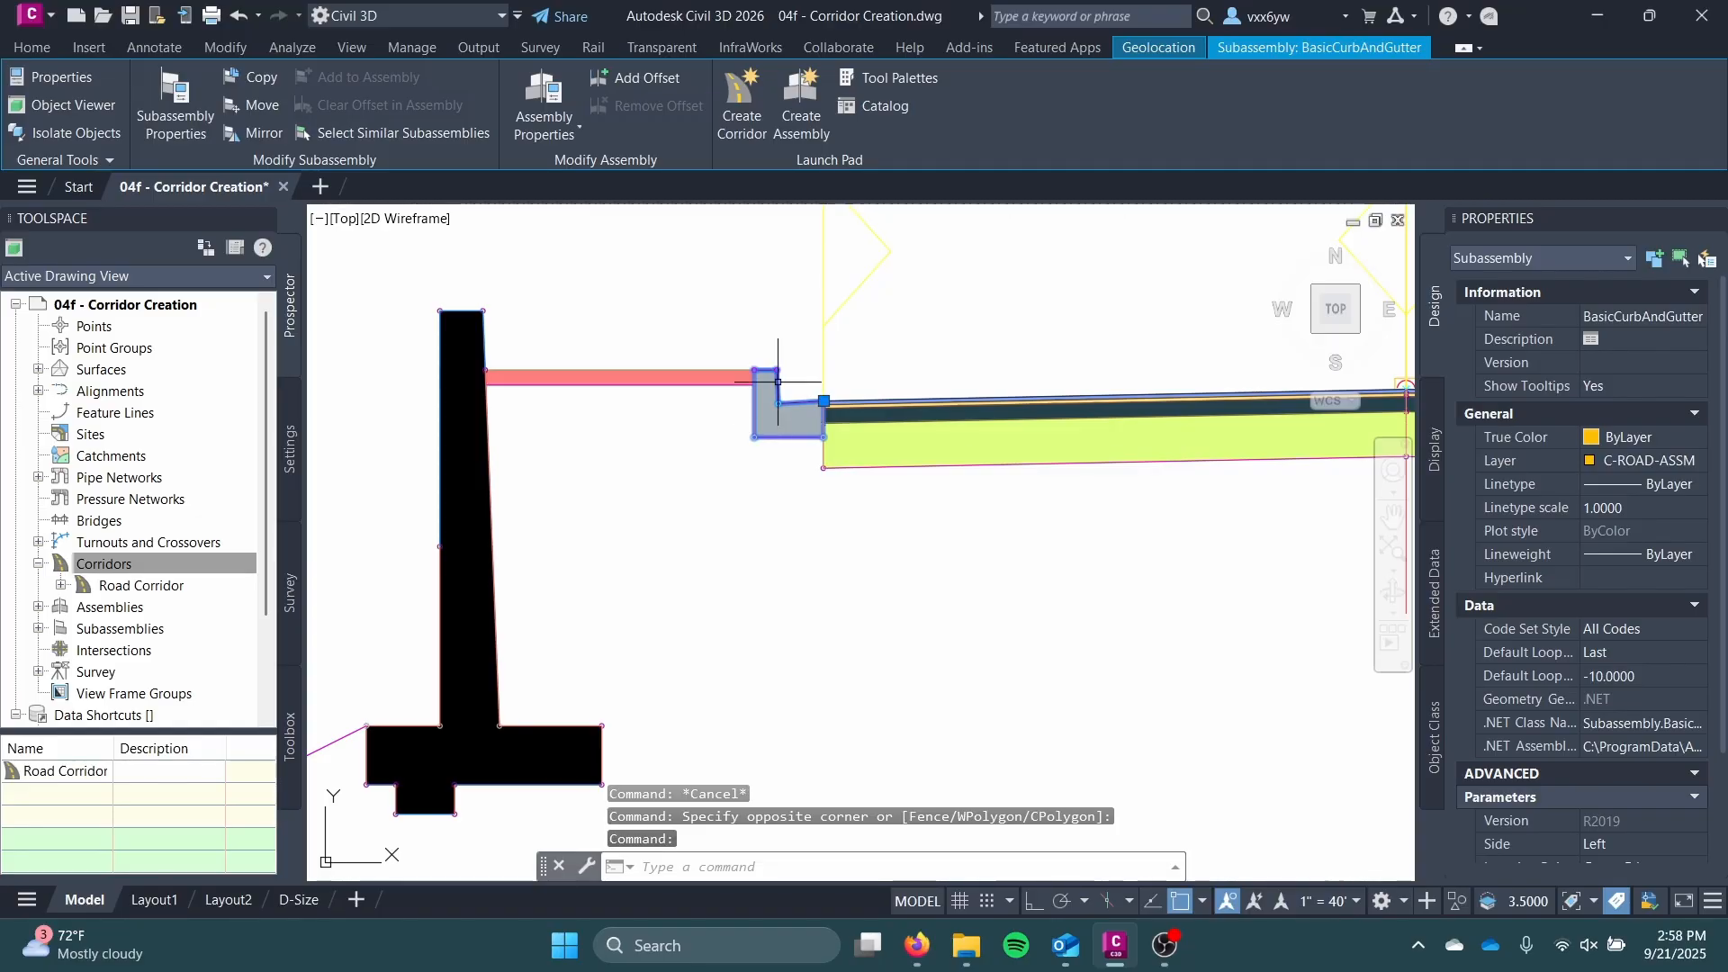
scroll(779, 381, "down", 2)
middle_click_drag(776, 373, 754, 449)
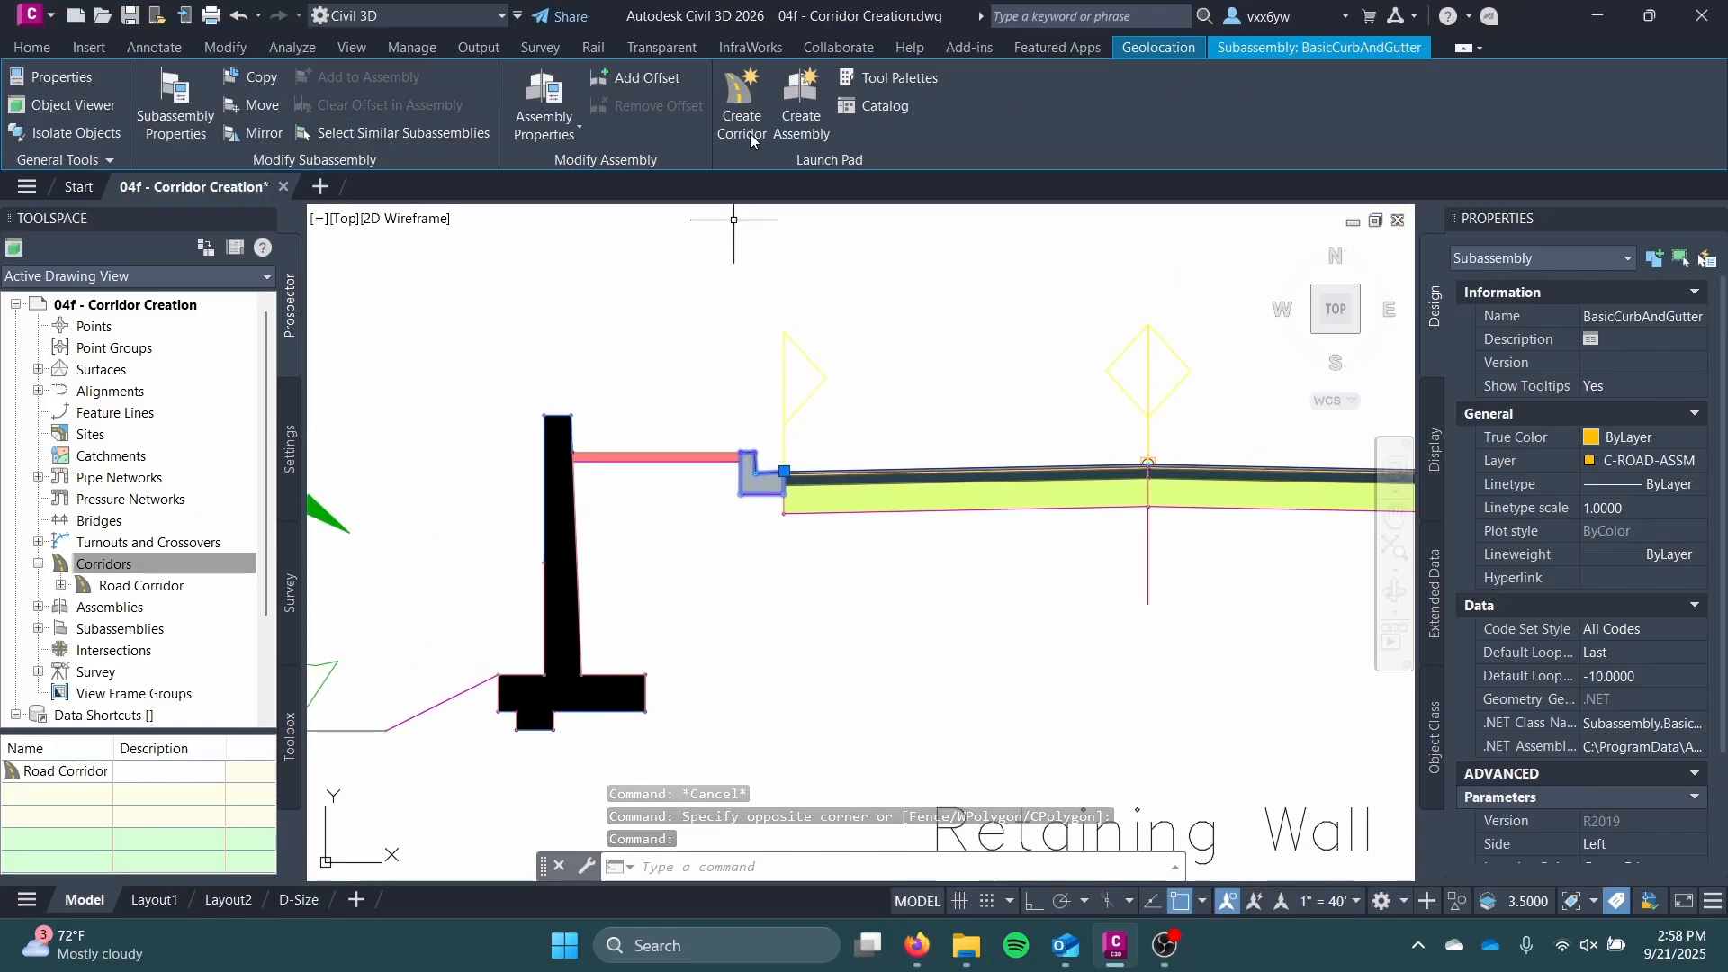
scroll(687, 582, "up", 3)
key("Escape")
scroll(597, 522, "up", 2)
scroll(855, 447, "down", 2)
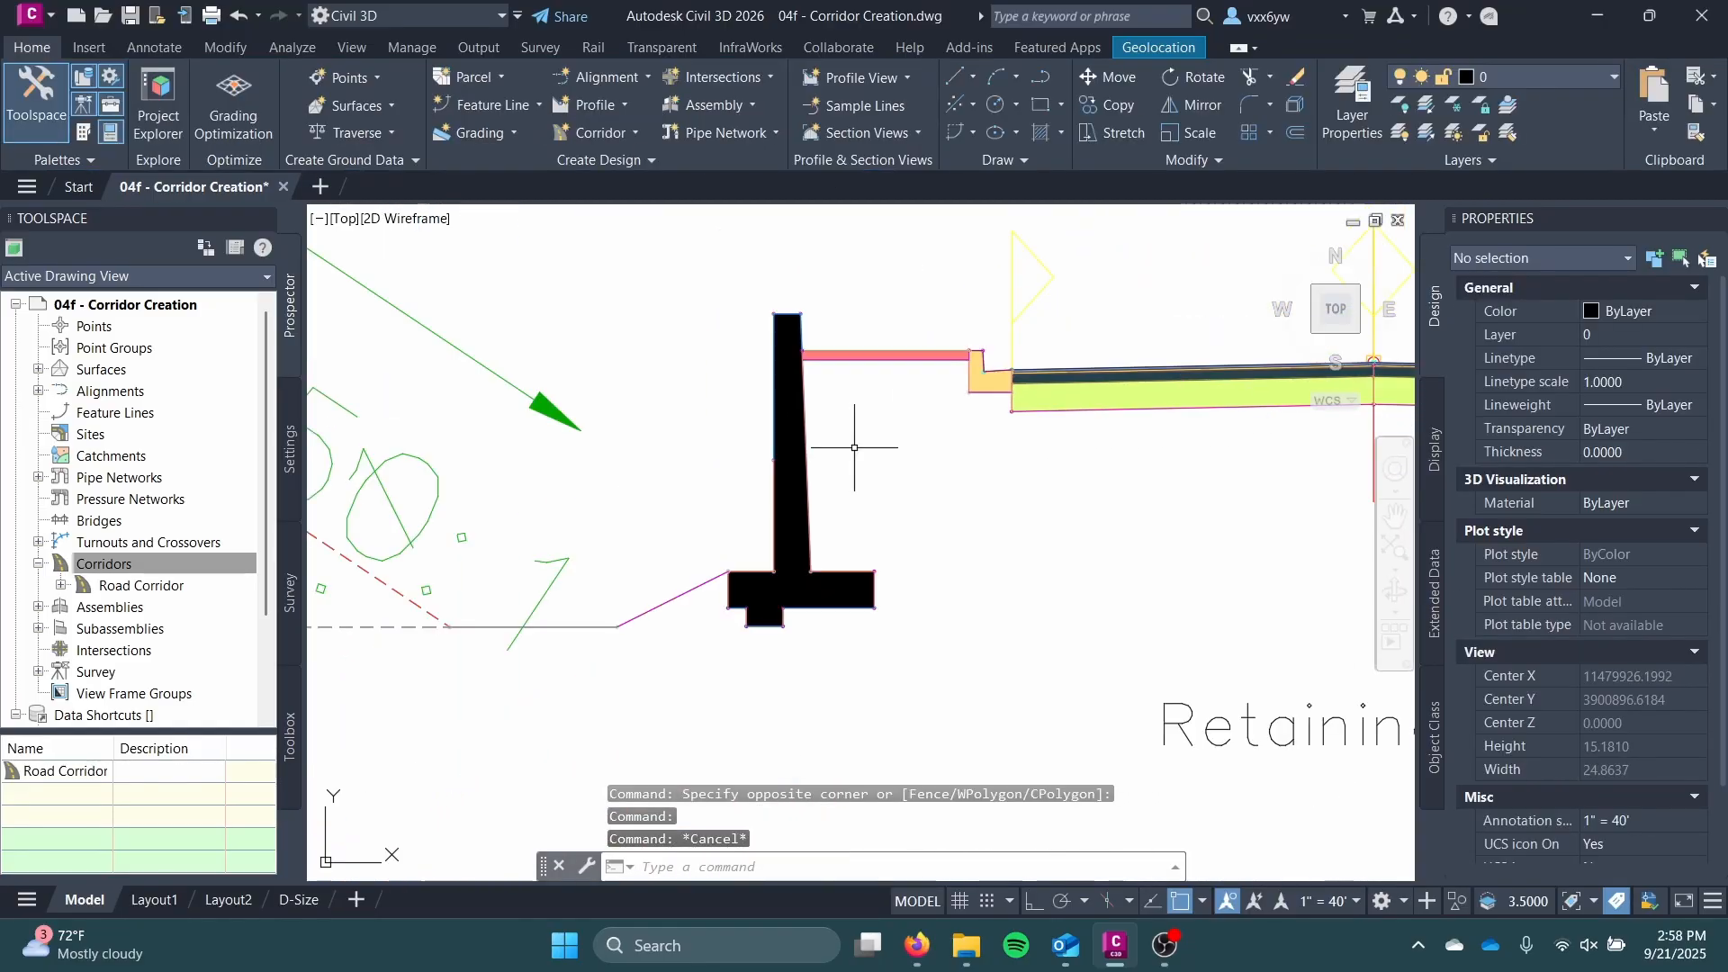
Step: Inspect the RetainWallTapered subassembly's wall stem, footing and properties in the Retaining Wall Road assembly
left_click(798, 454)
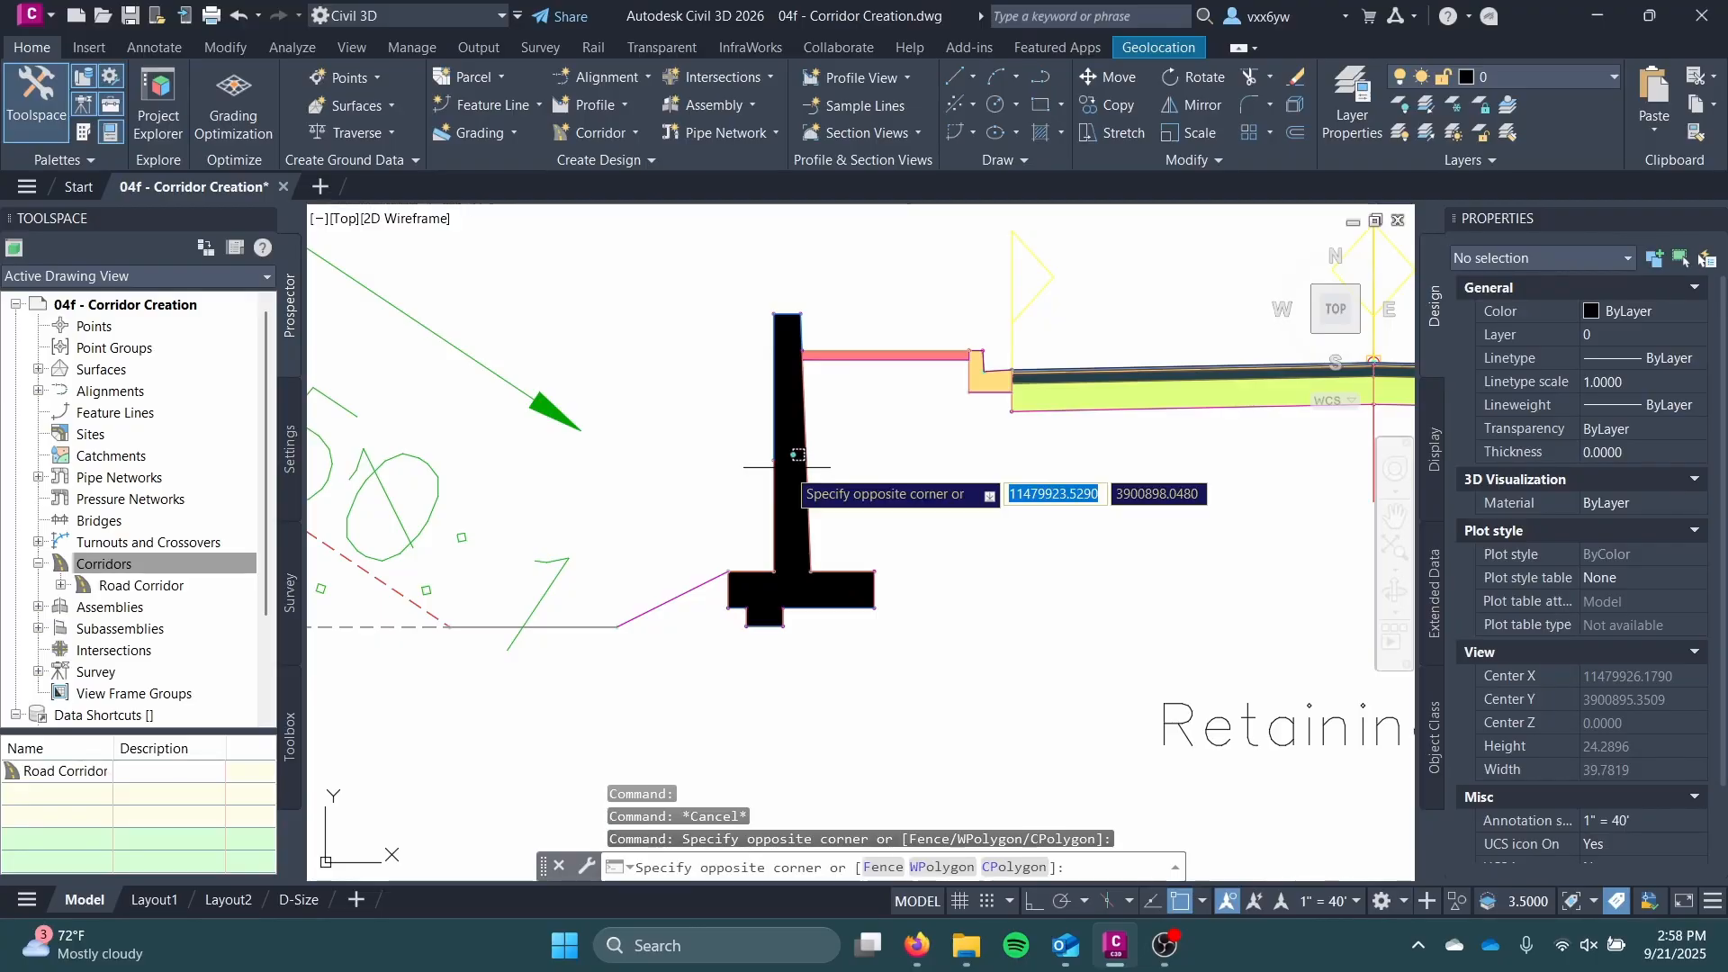
left_click(789, 417)
left_click(789, 412)
key("Escape")
left_click(767, 592)
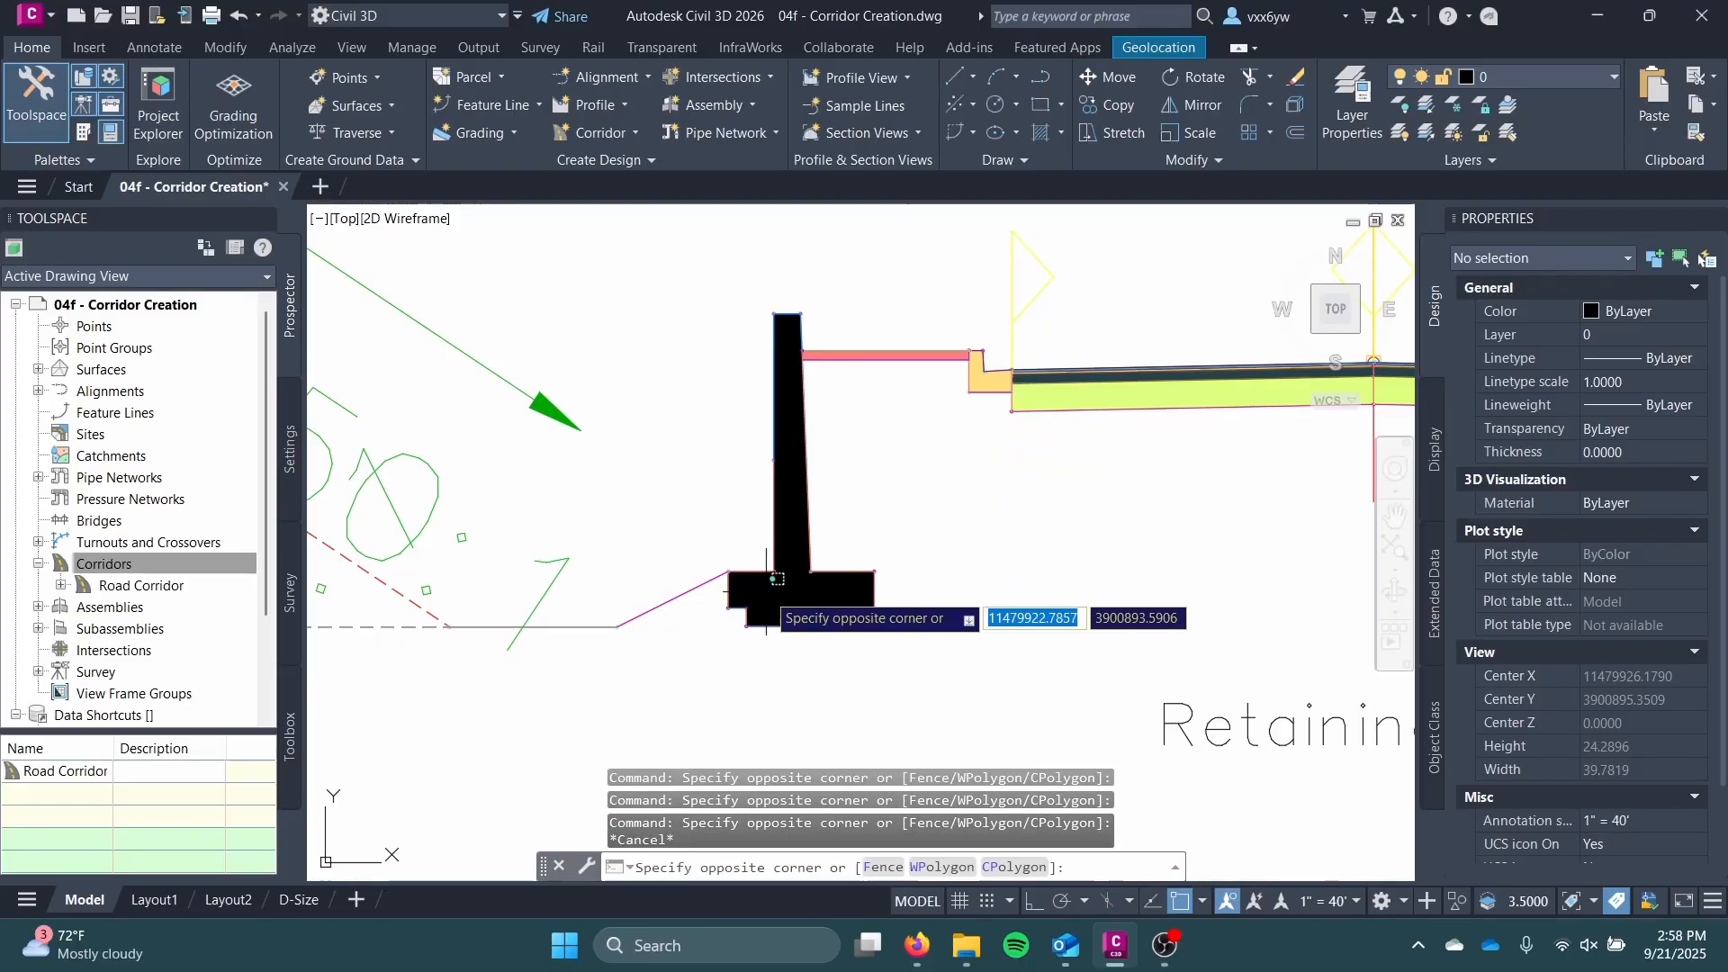
left_click(777, 579)
key("Escape")
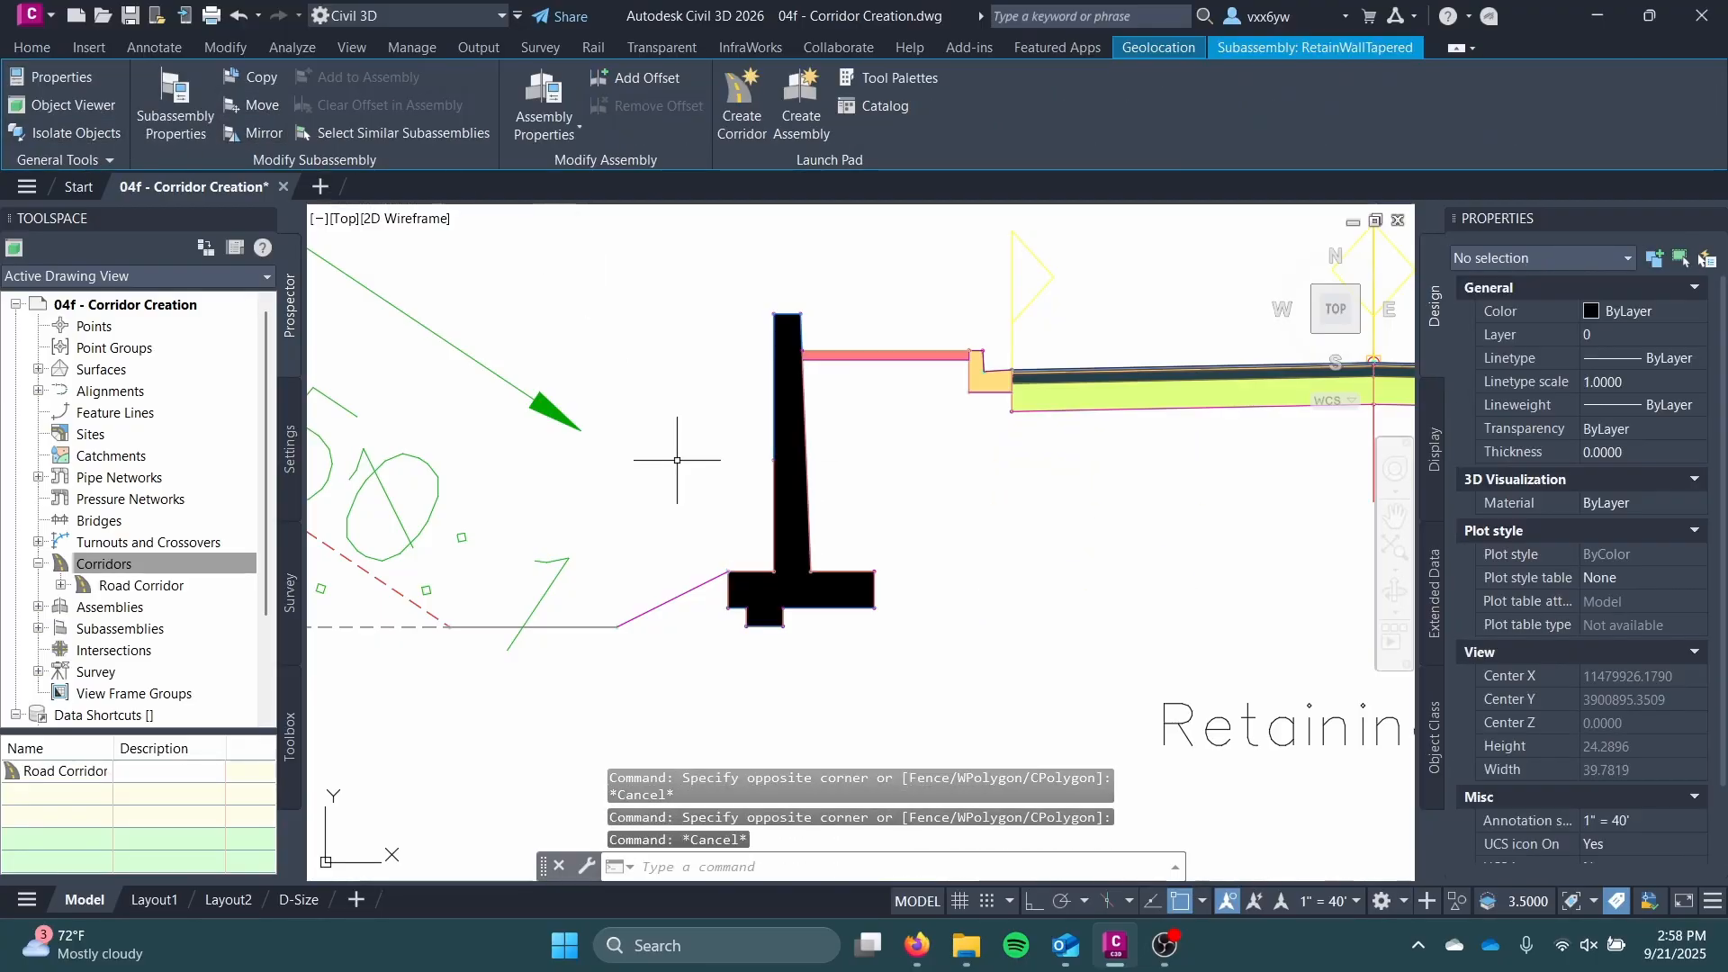
left_click(750, 574)
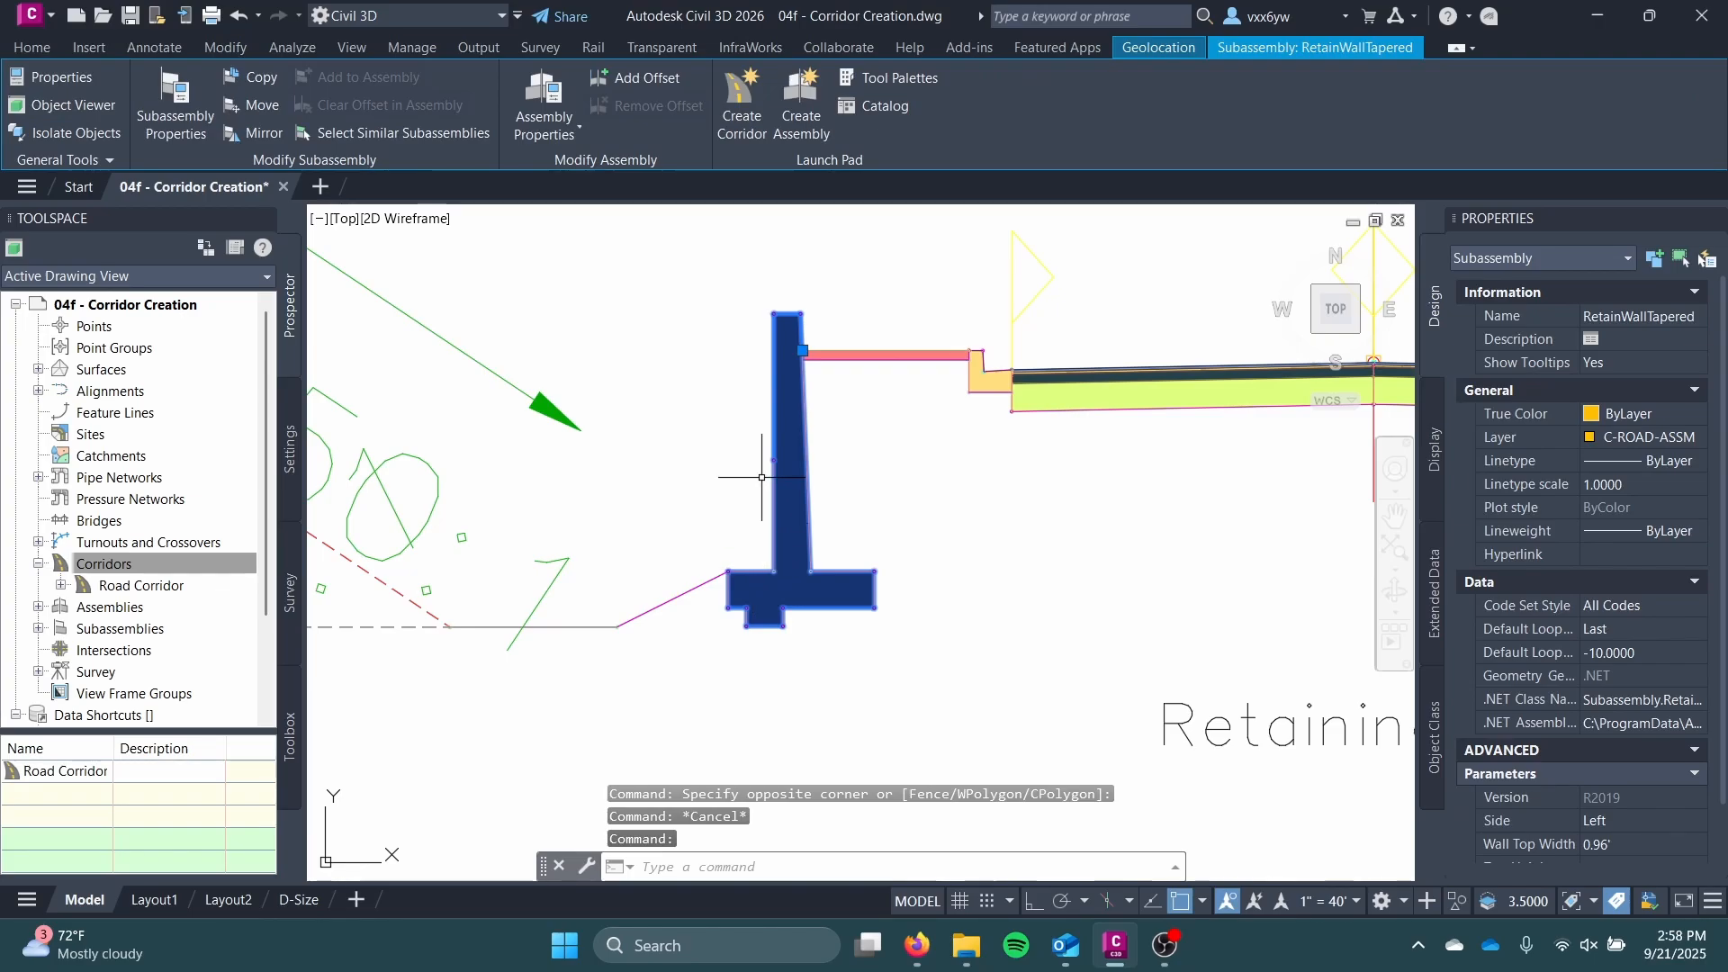
key("Escape")
Step: Delete the left DaylightBasin and RetainWallTapered subassemblies from the Retaining Wall Road assembly
scroll(729, 463, "down", 3)
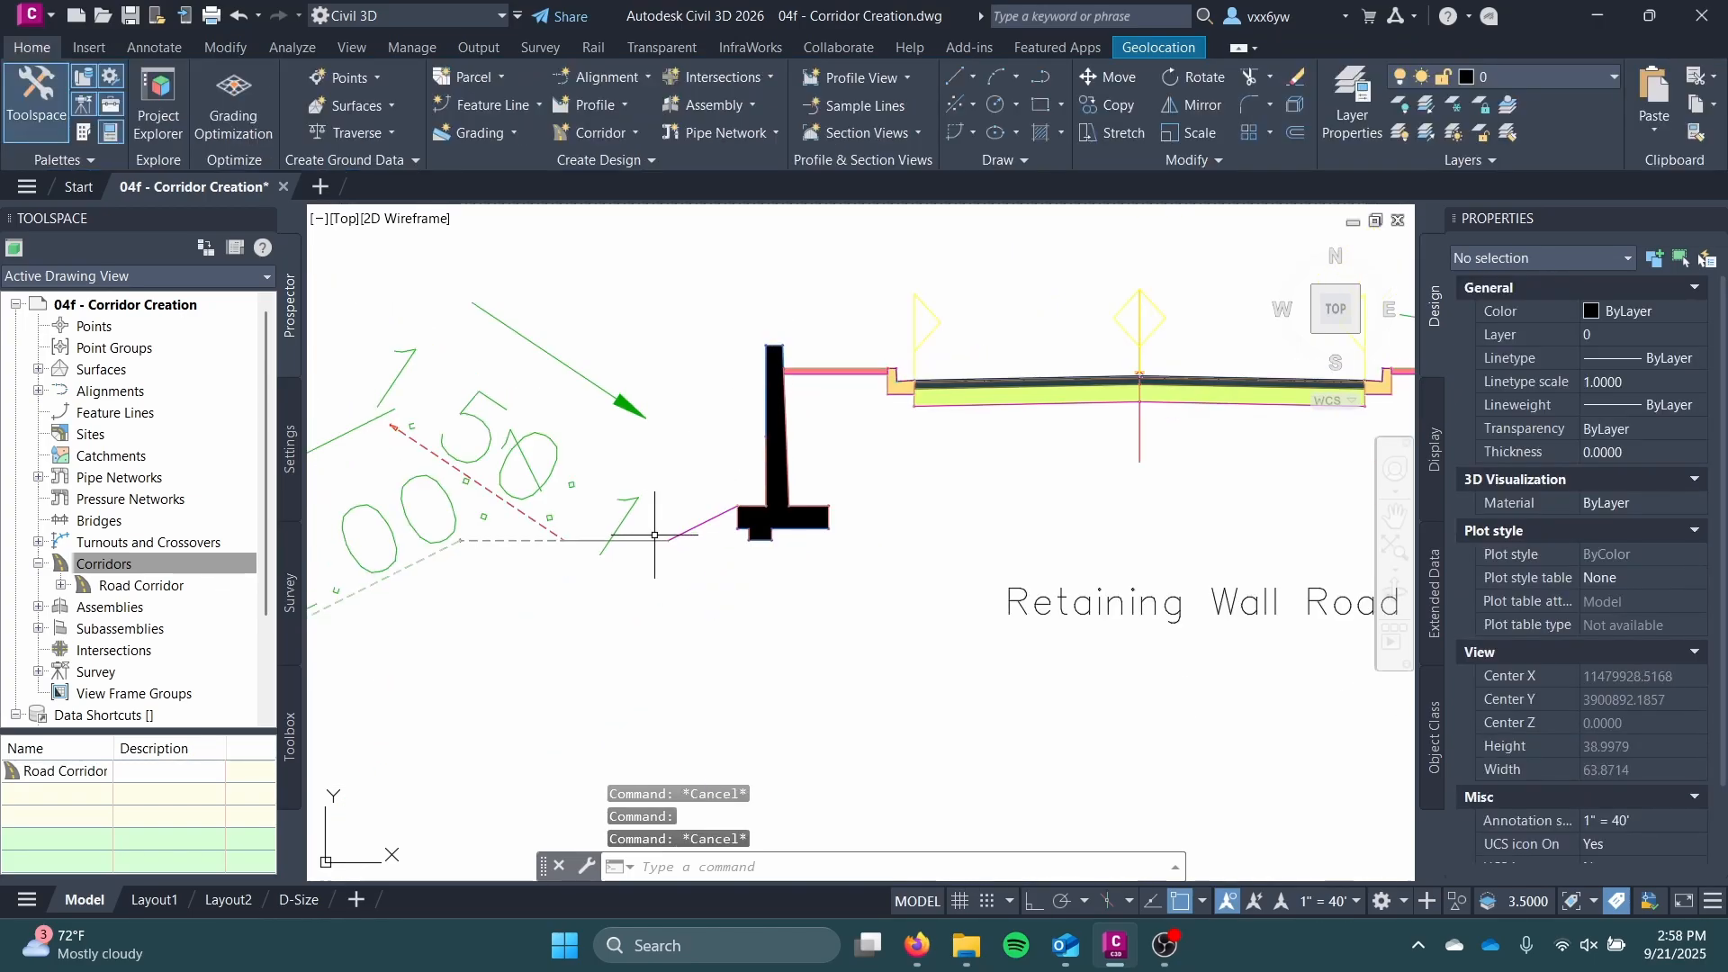
left_click(657, 541)
scroll(675, 513, "down", 3)
scroll(688, 491, "up", 3)
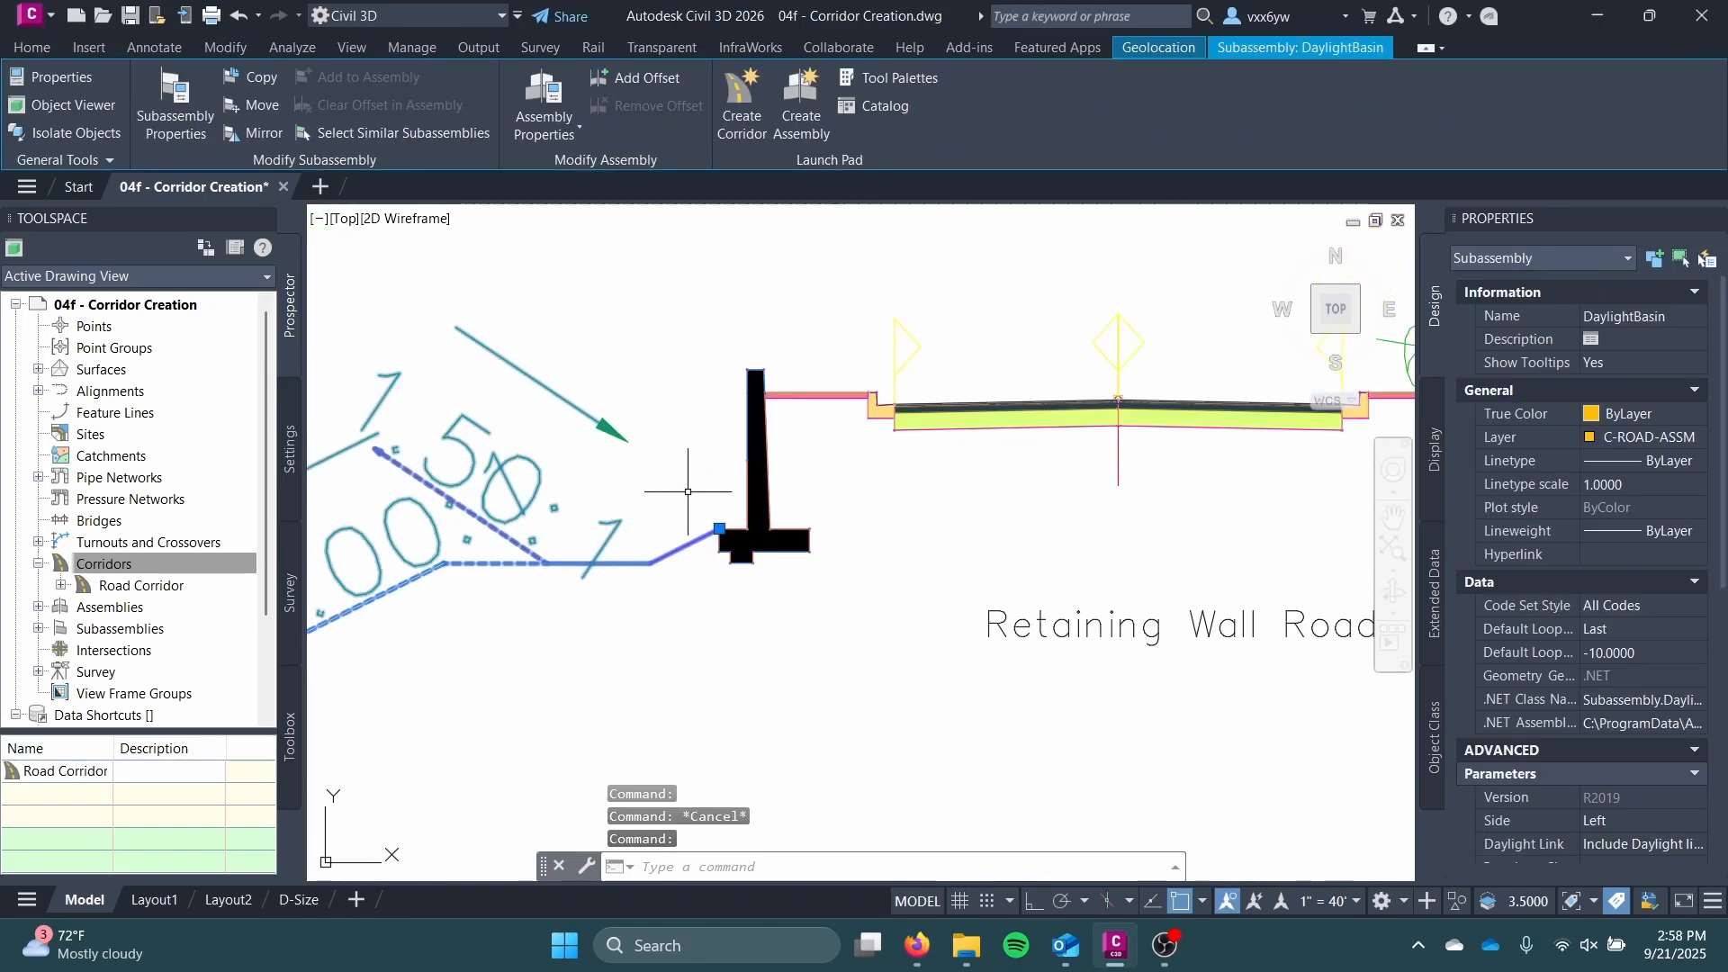
key("Delete")
left_click(756, 450)
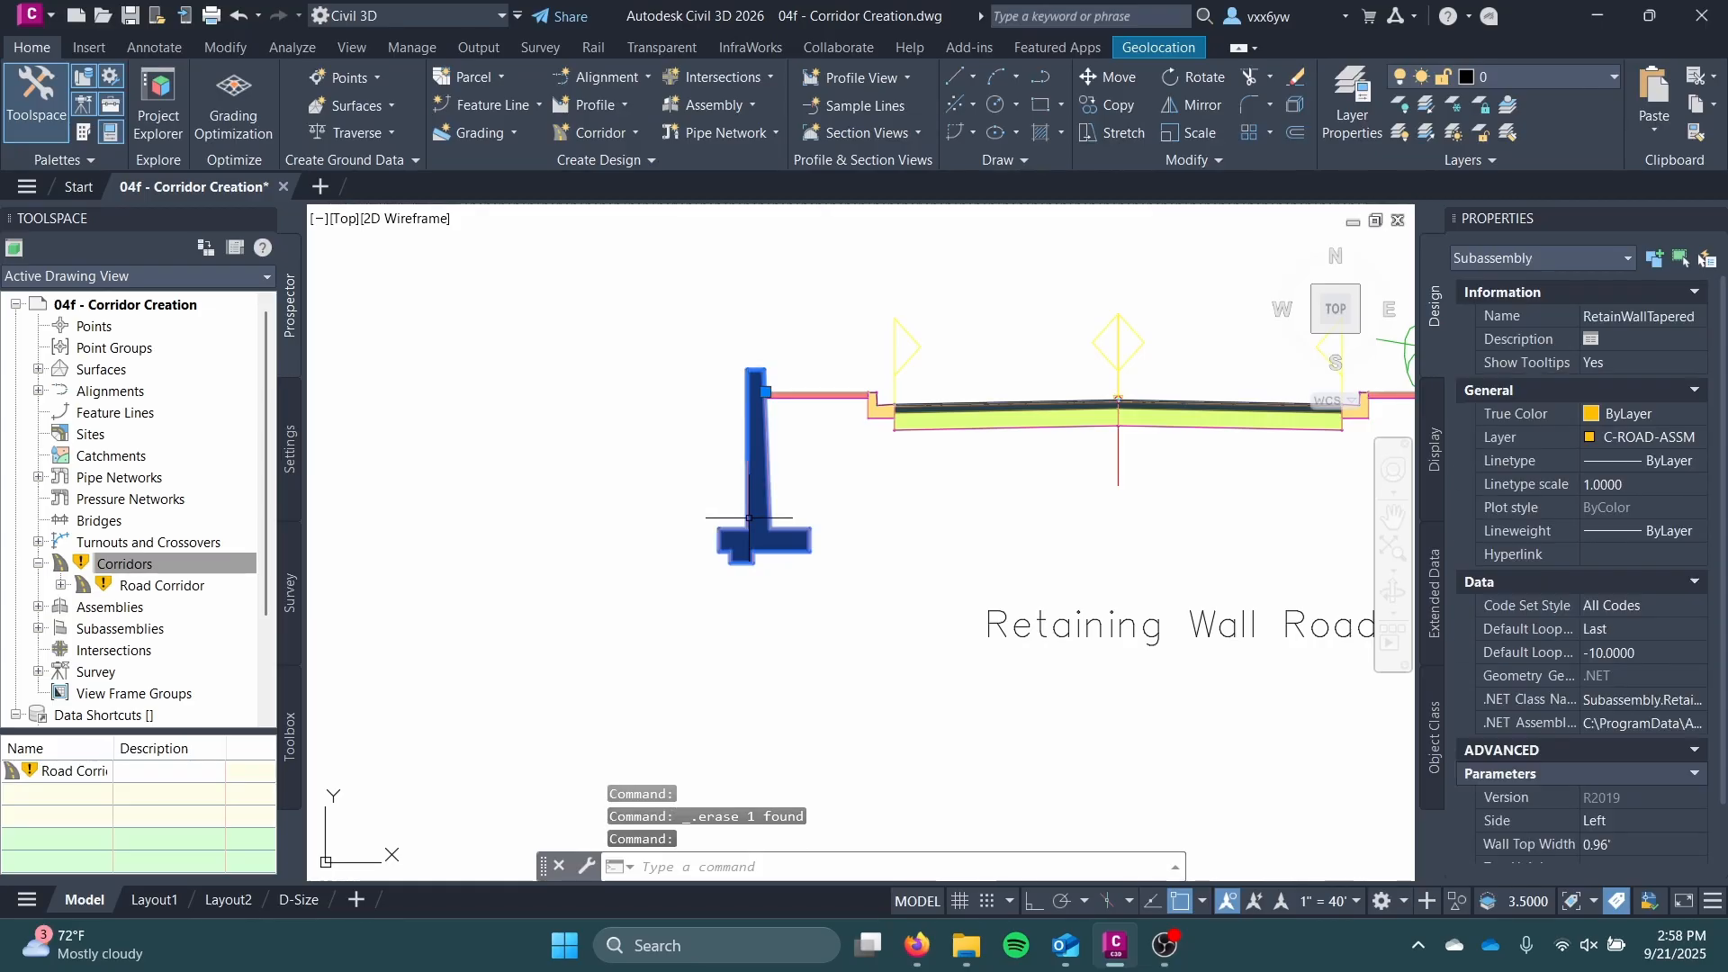
key("Delete")
Step: Display the Imperial Retaining Walls subassemblies in a floating tool palette beside the Retaining Wall Road assembly
middle_click_drag(787, 410, 717, 385)
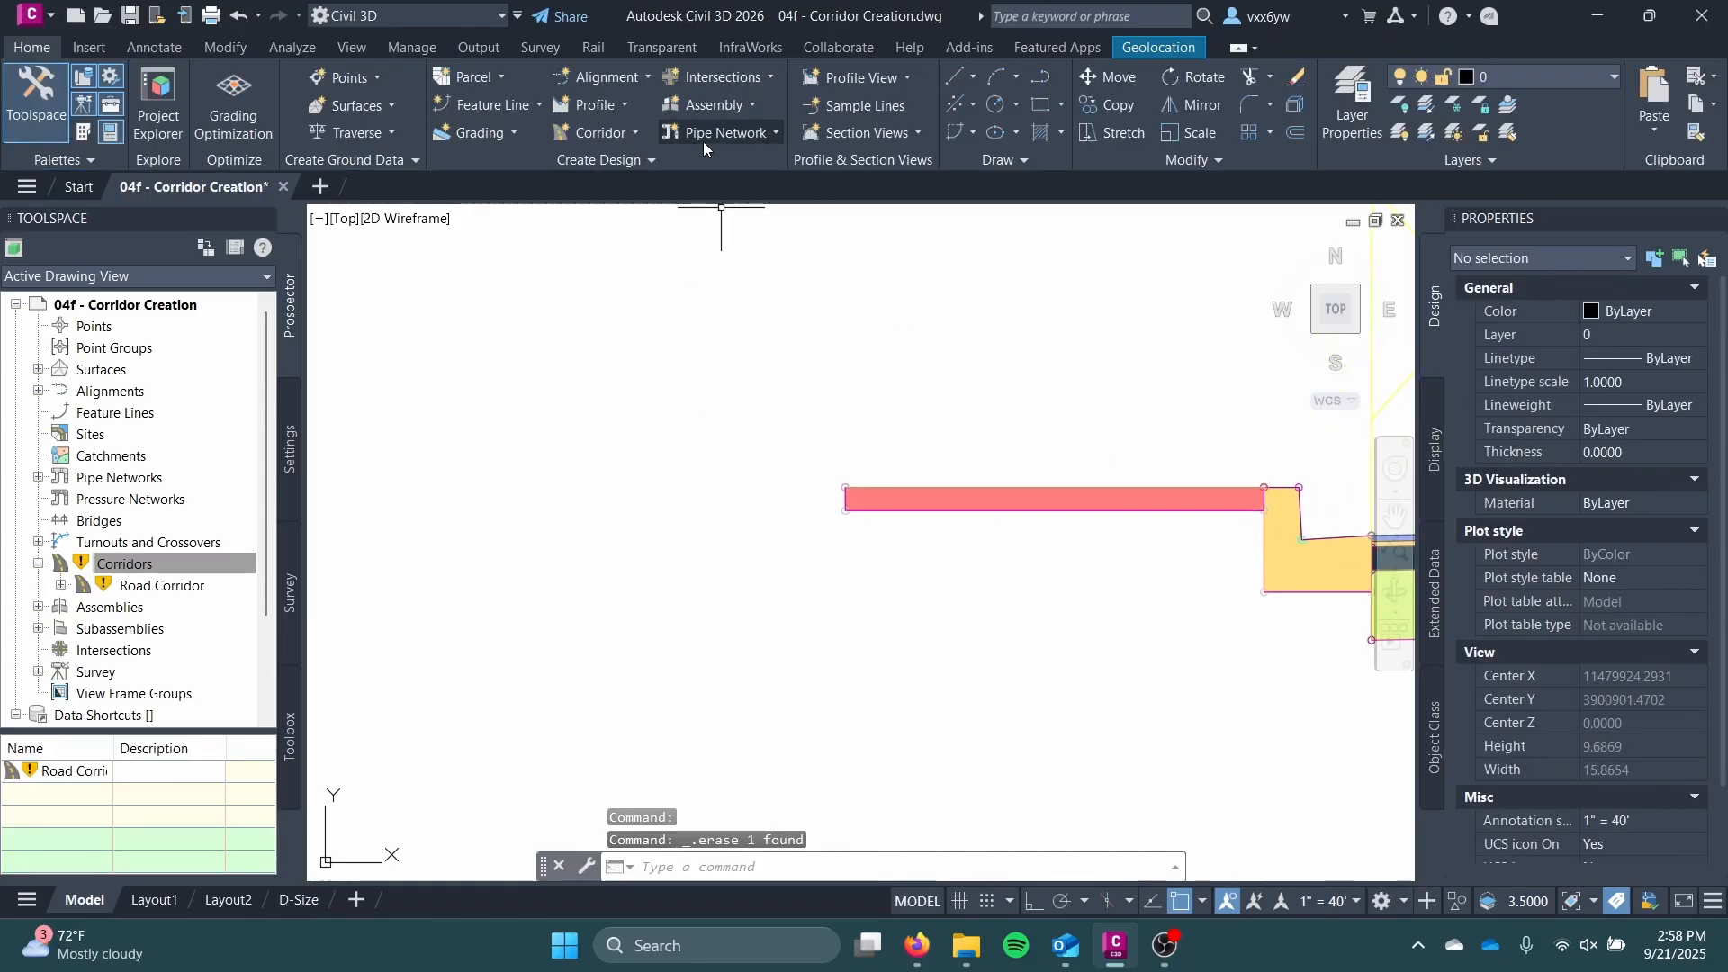
left_click(83, 133)
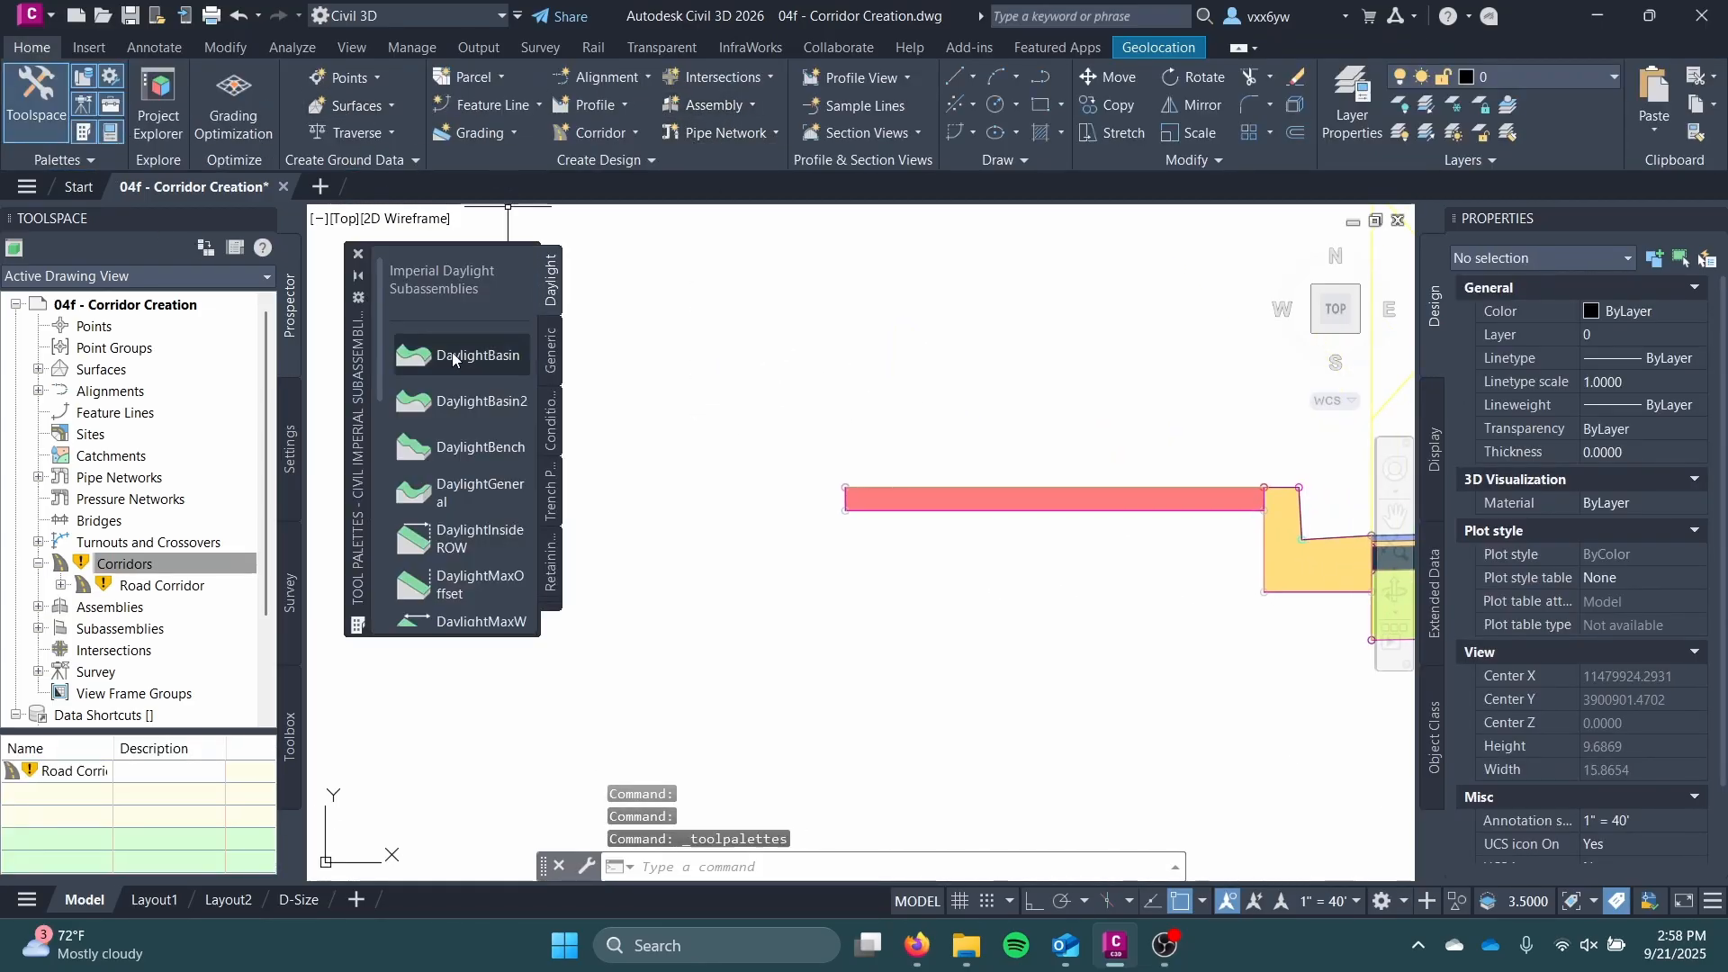
left_click_drag(358, 383, 319, 365)
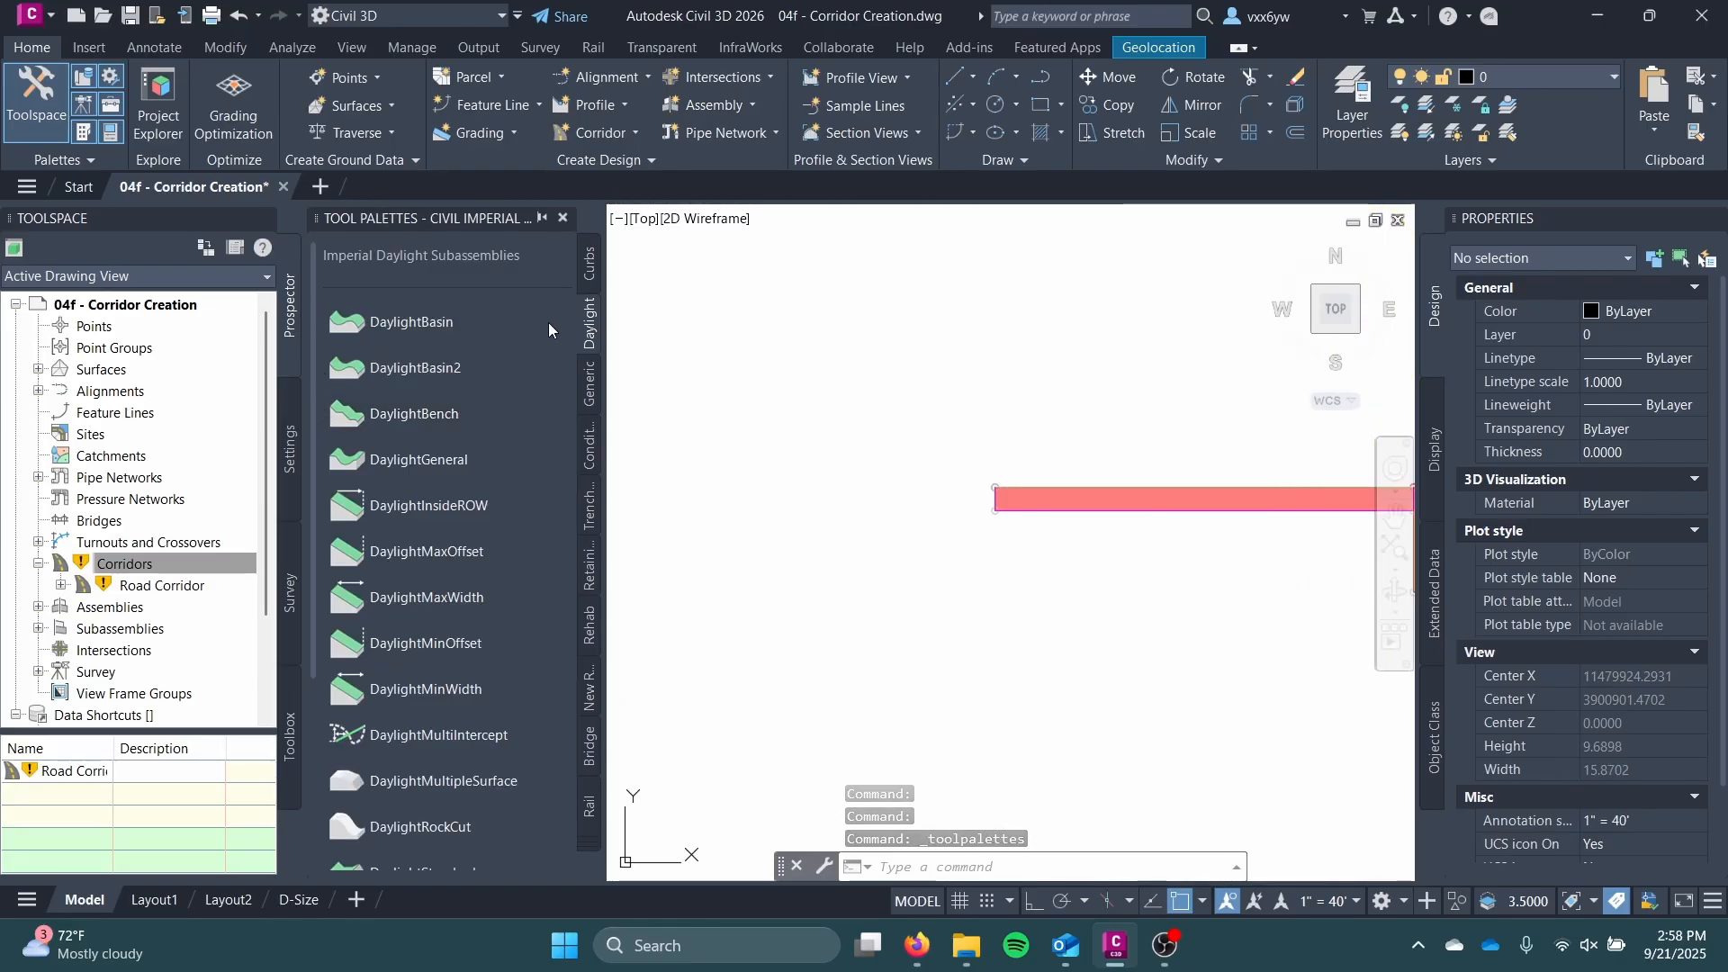
left_click_drag(444, 221, 774, 306)
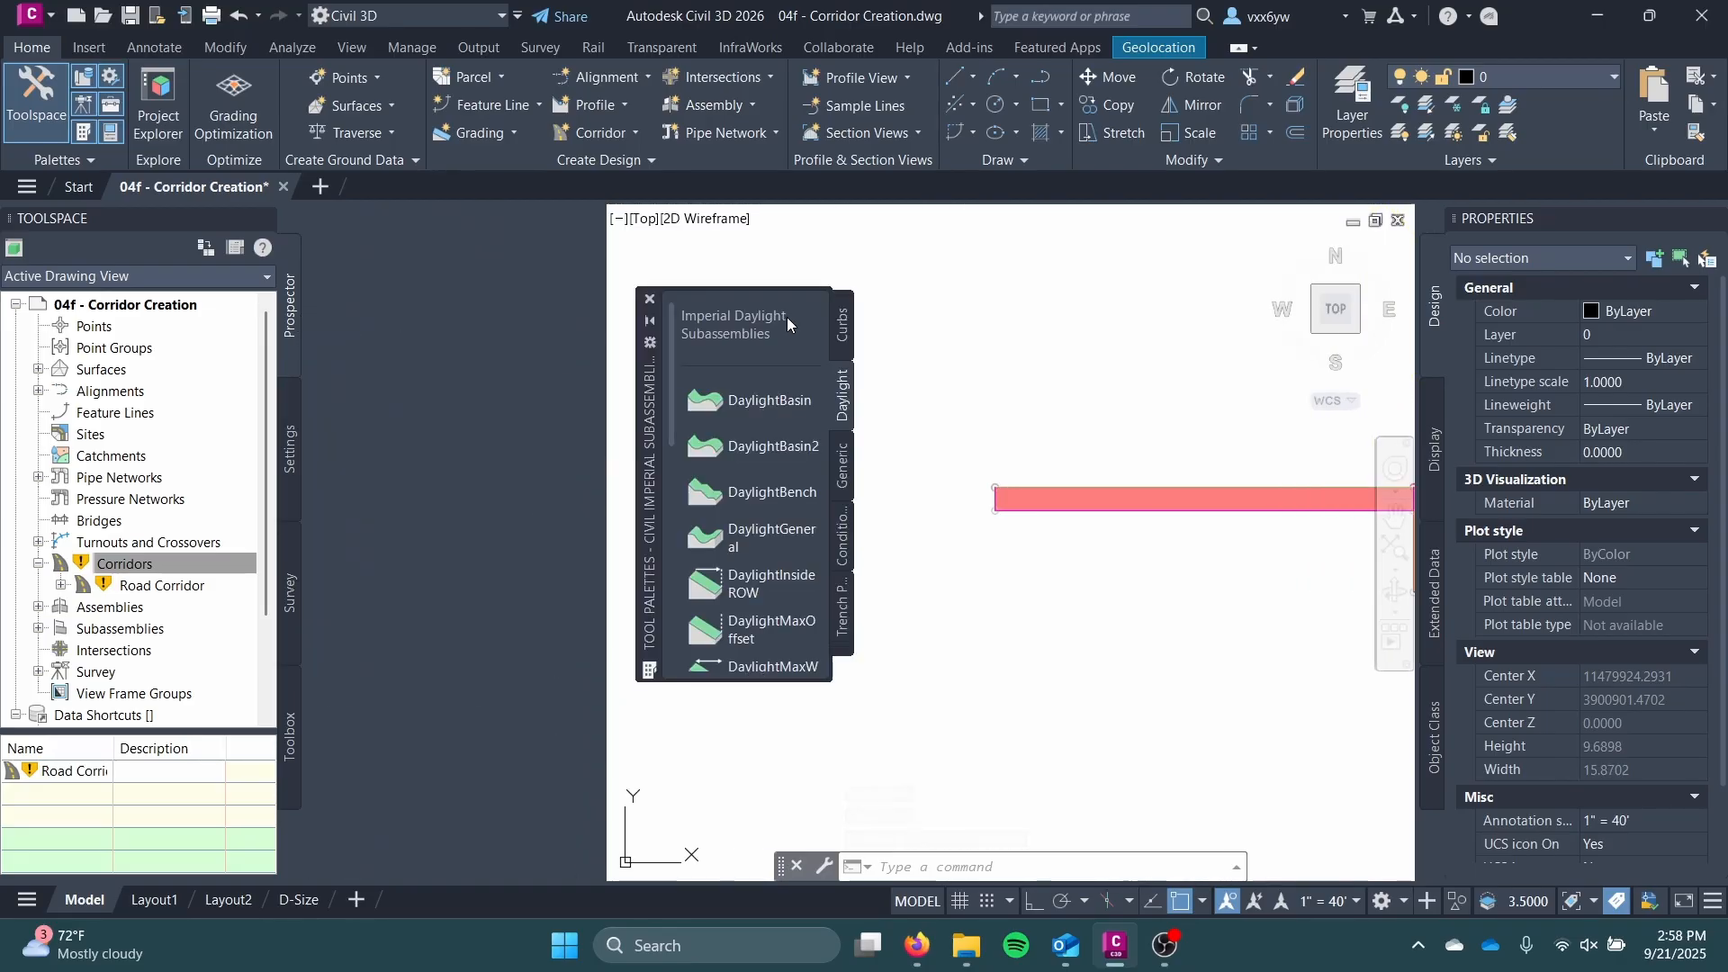
left_click_drag(645, 459, 439, 437)
left_click(639, 630)
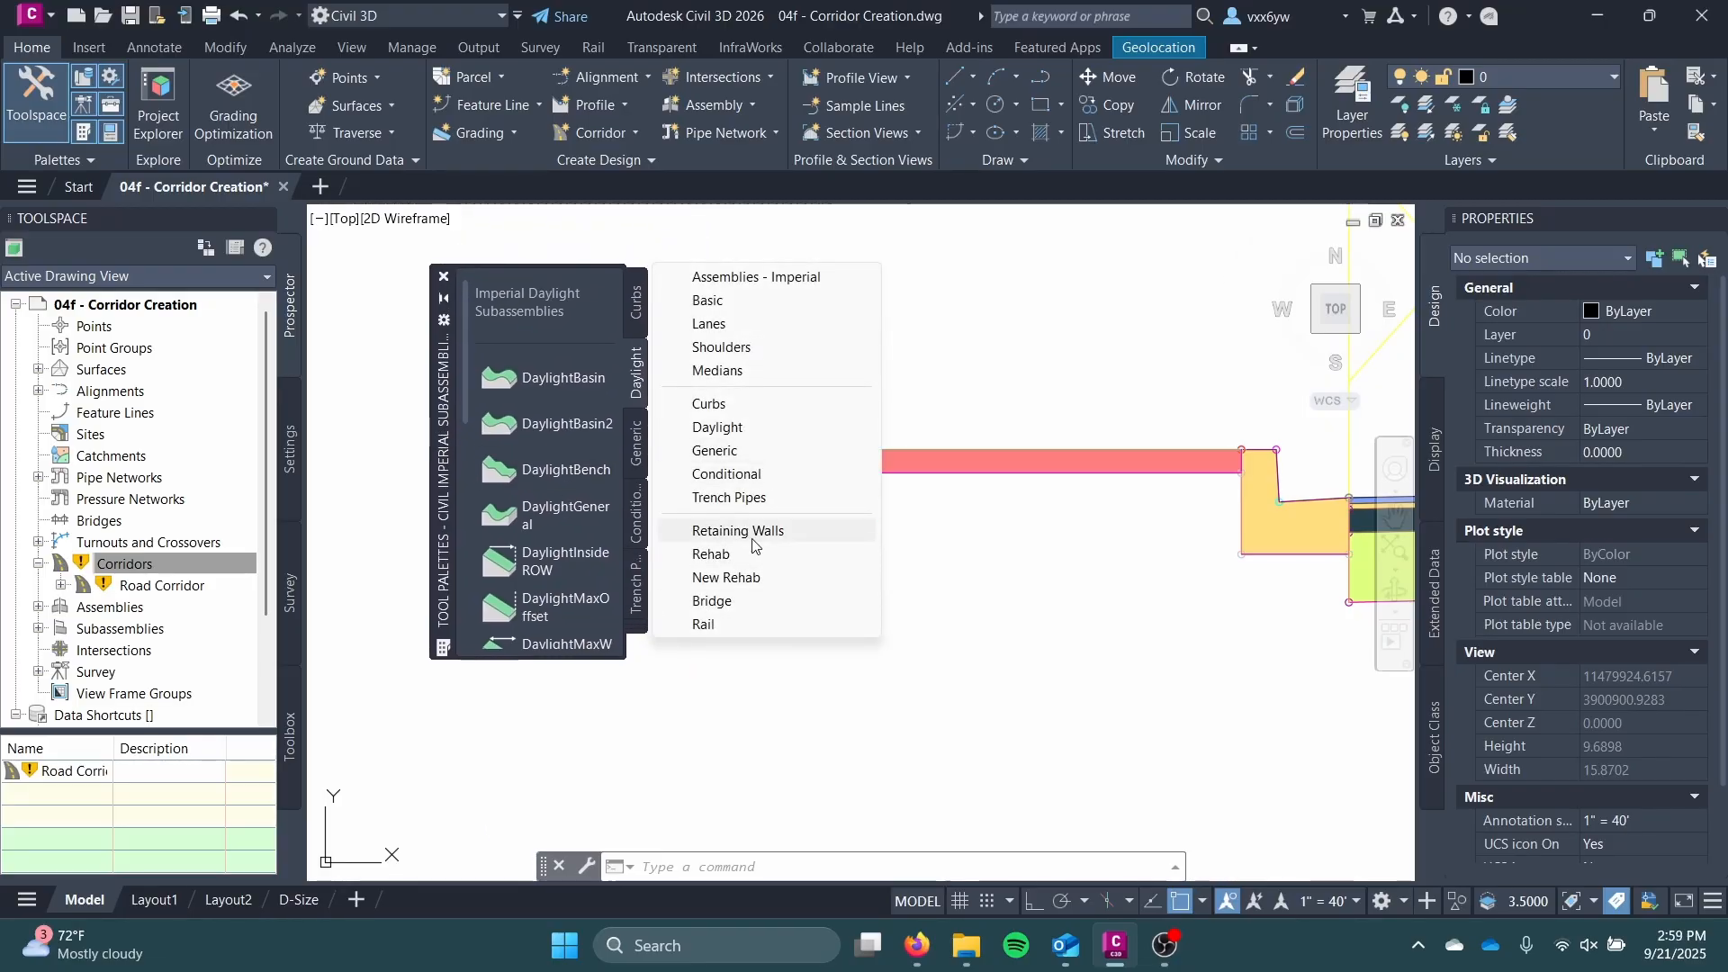
left_click(754, 533)
Step: Attach a left RetainWallTapered subassembly to the upper outer corner of the left sidewalk in the Retaining Wall Road assembly
left_click(548, 377)
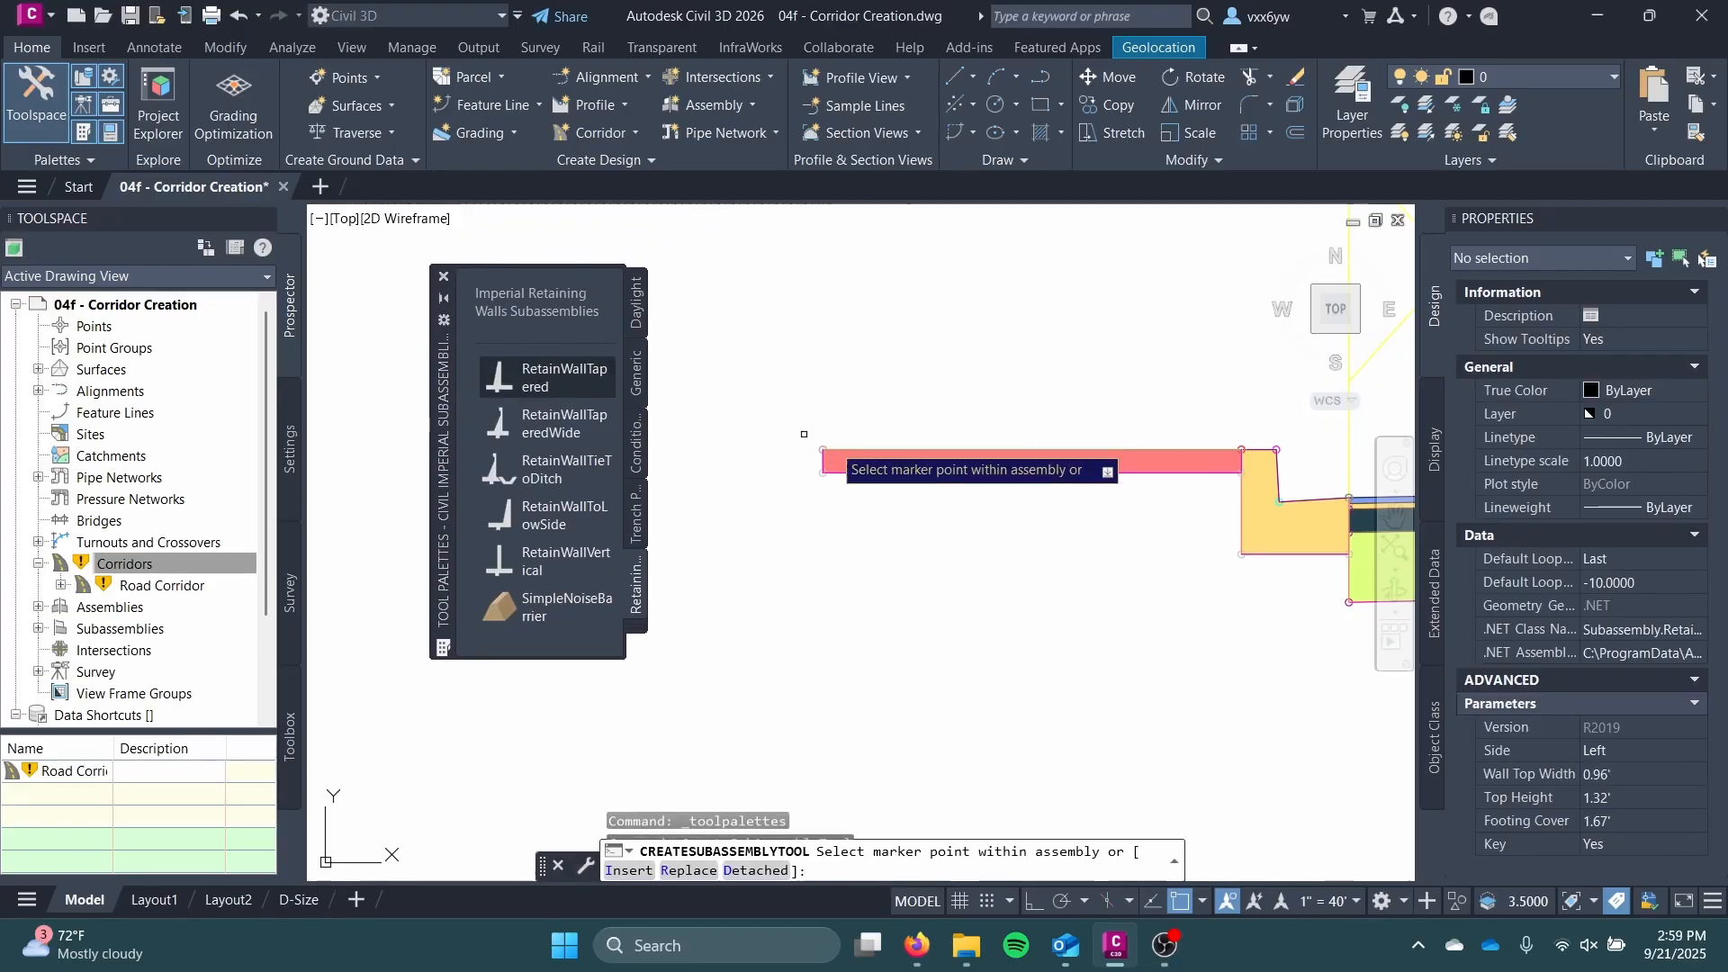
left_click(792, 432)
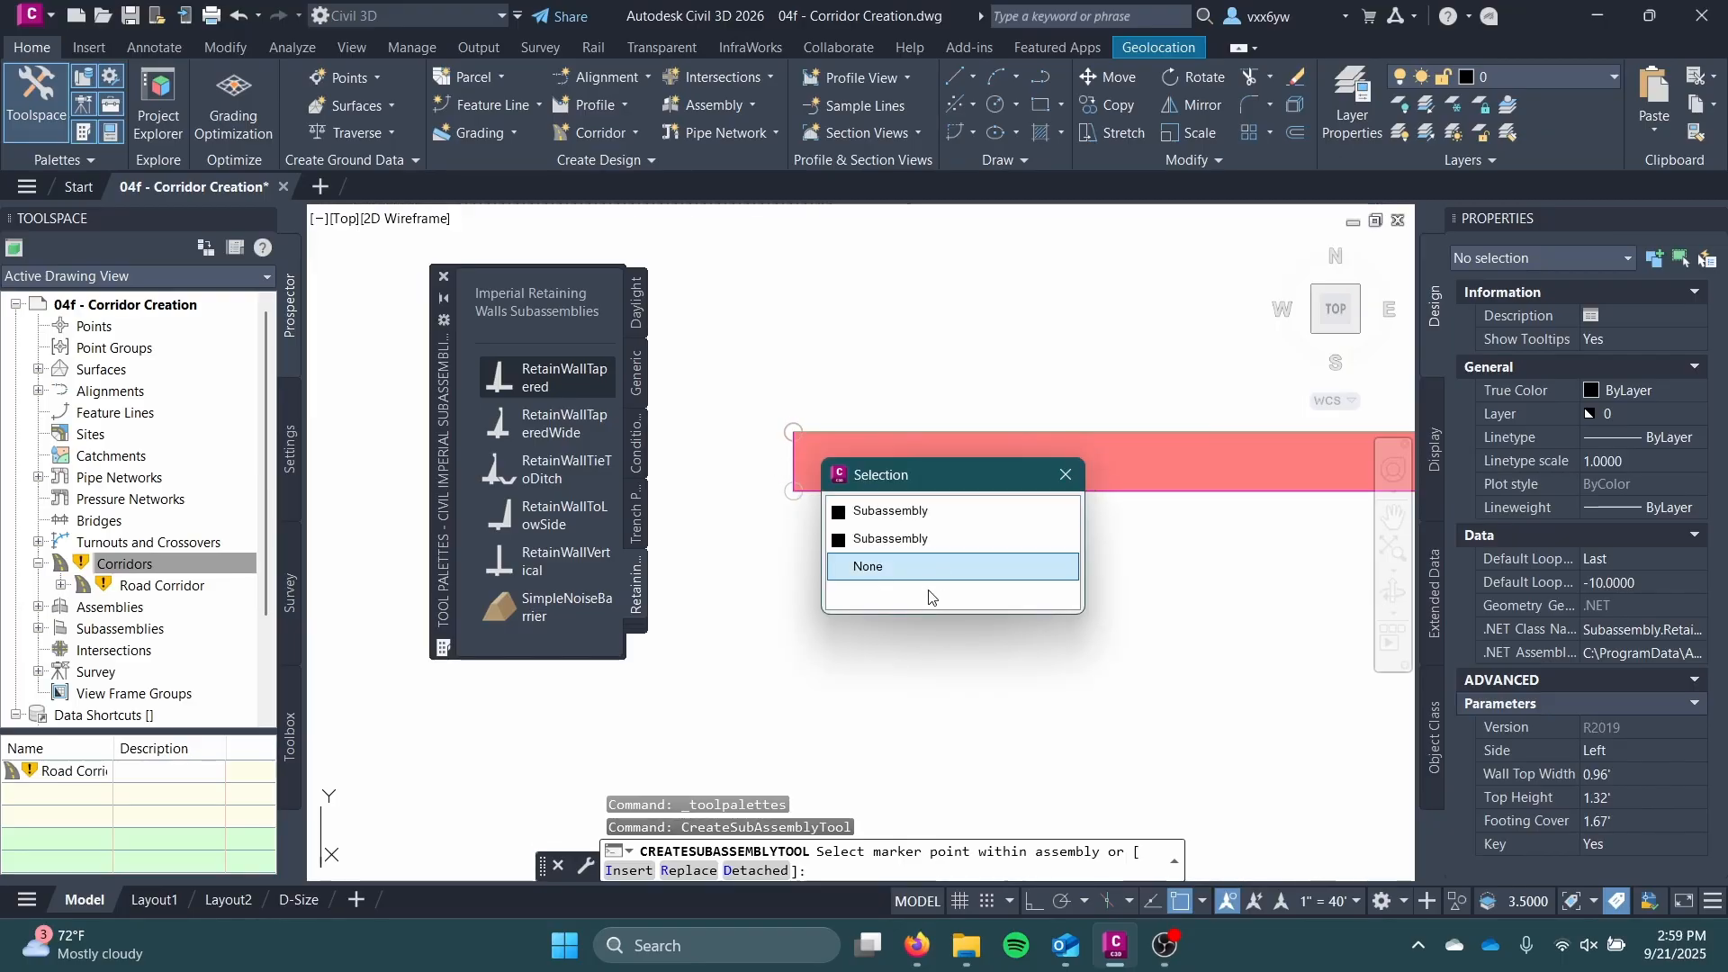
left_click(945, 512)
scroll(879, 506, "down", 5)
middle_click_drag(869, 491, 869, 383)
key("Escape")
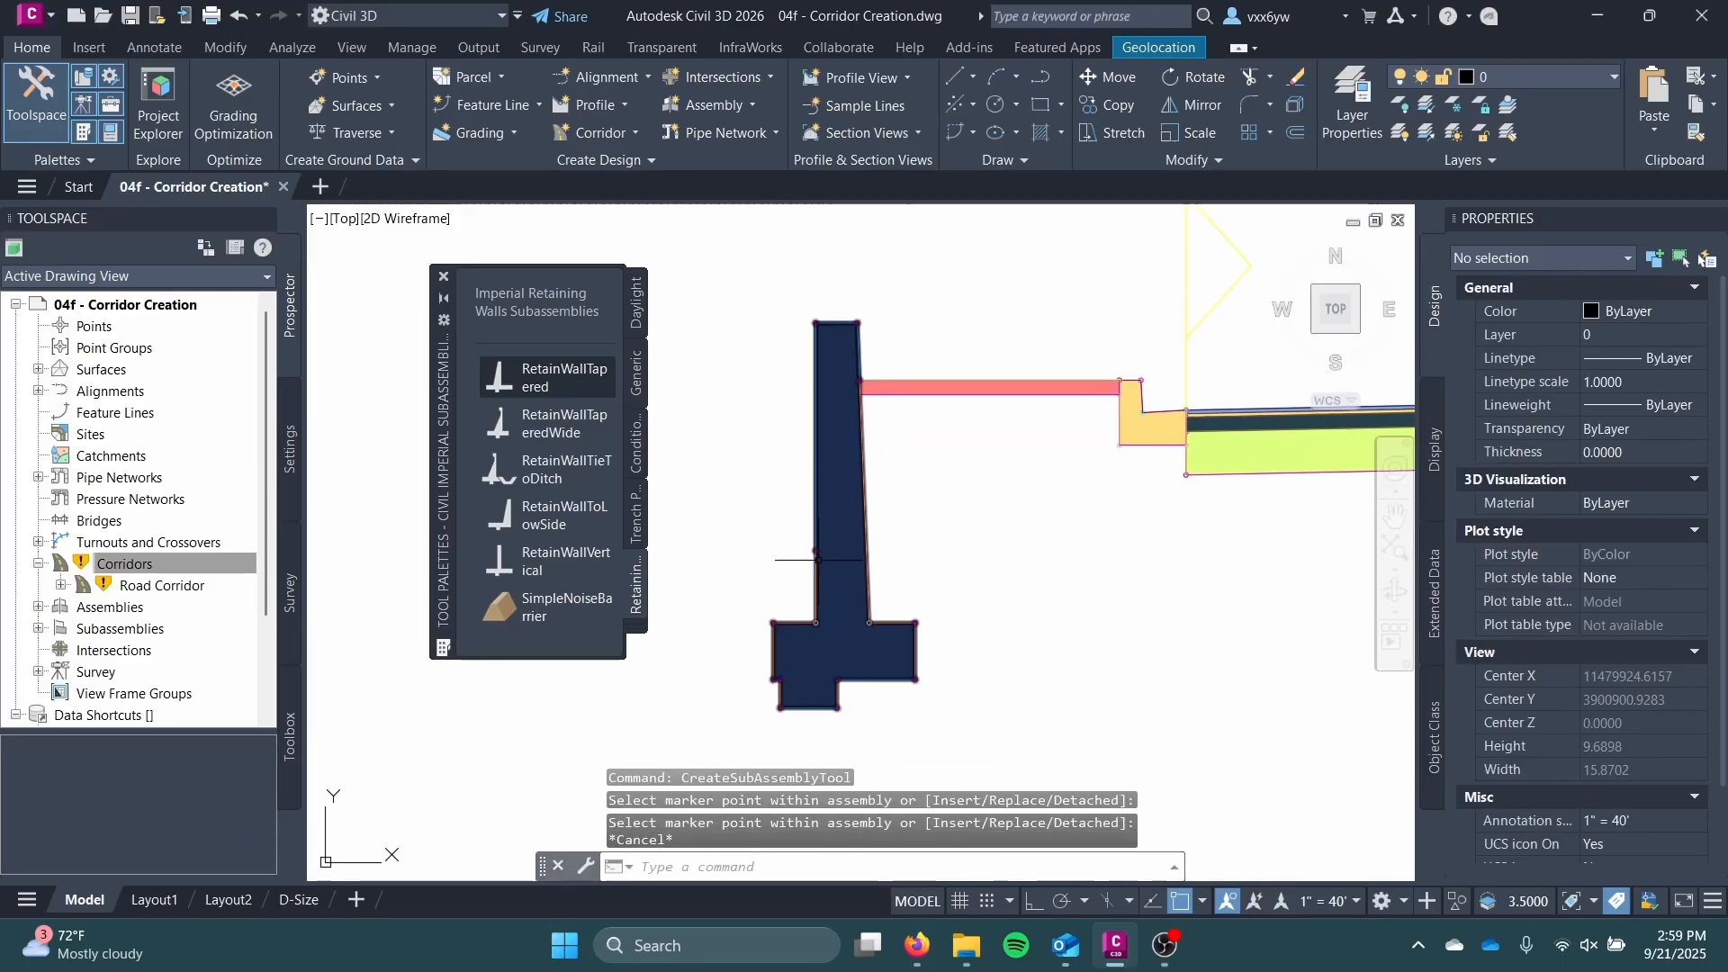
Step: Set the Footing Cover of the new RetainWallTapered subassembly to 4'
left_click(833, 550)
scroll(1535, 645, "down", 1)
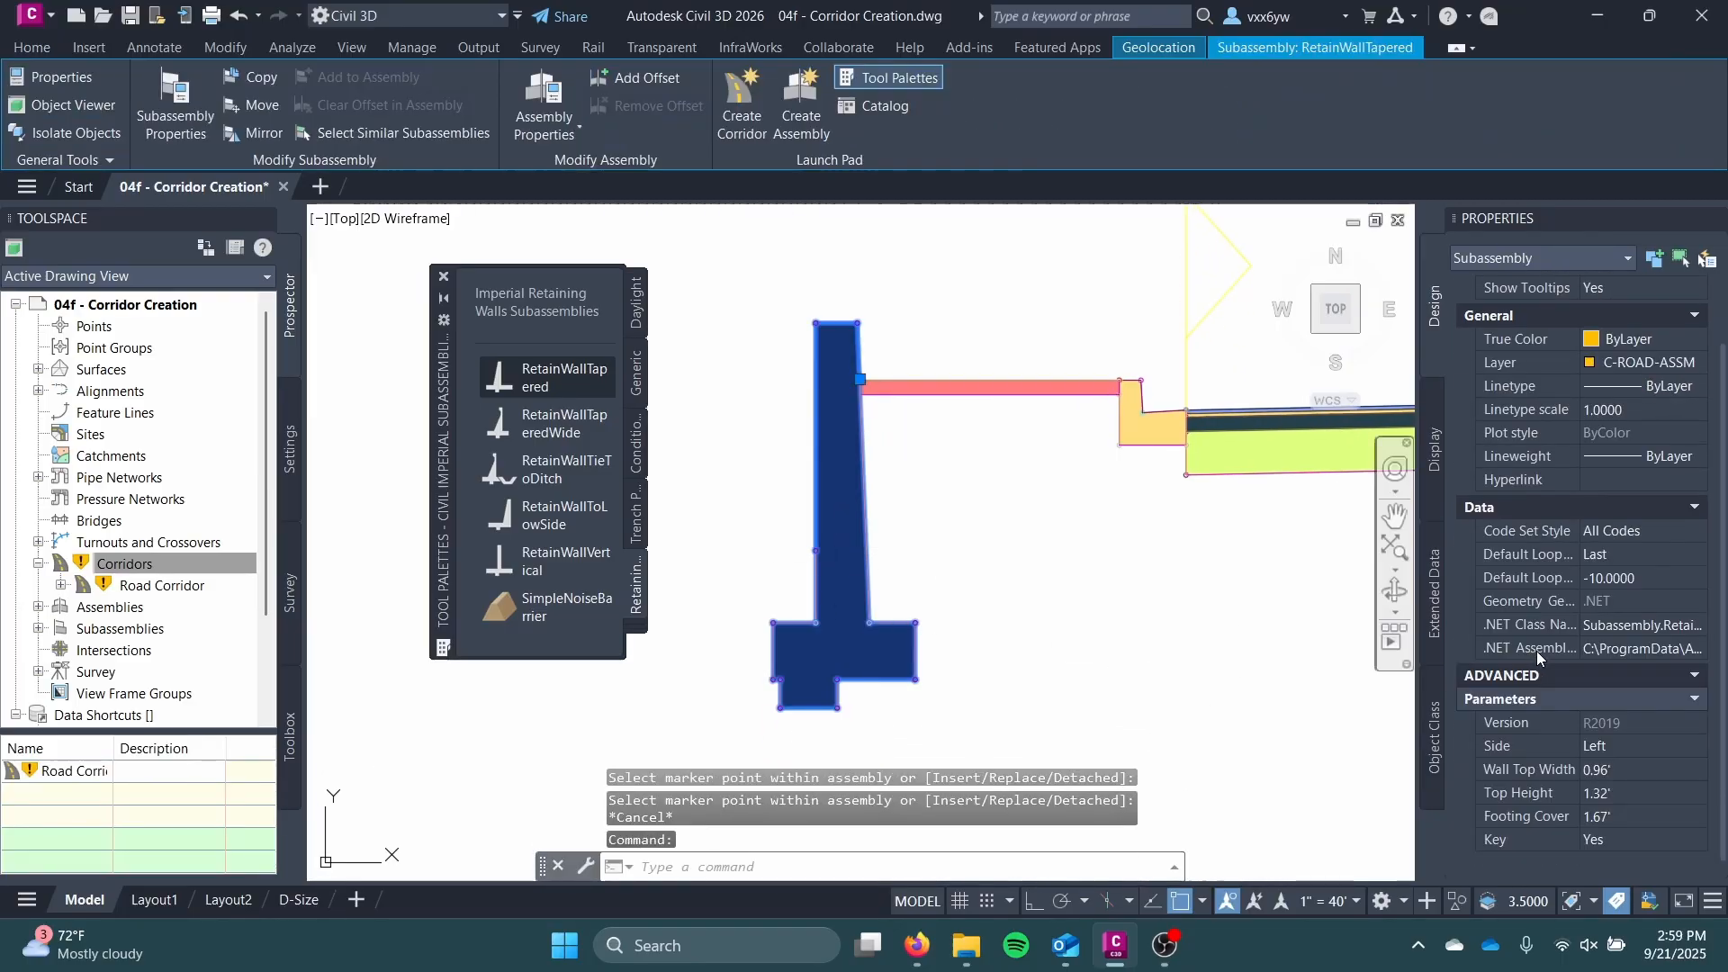
left_click(1612, 788)
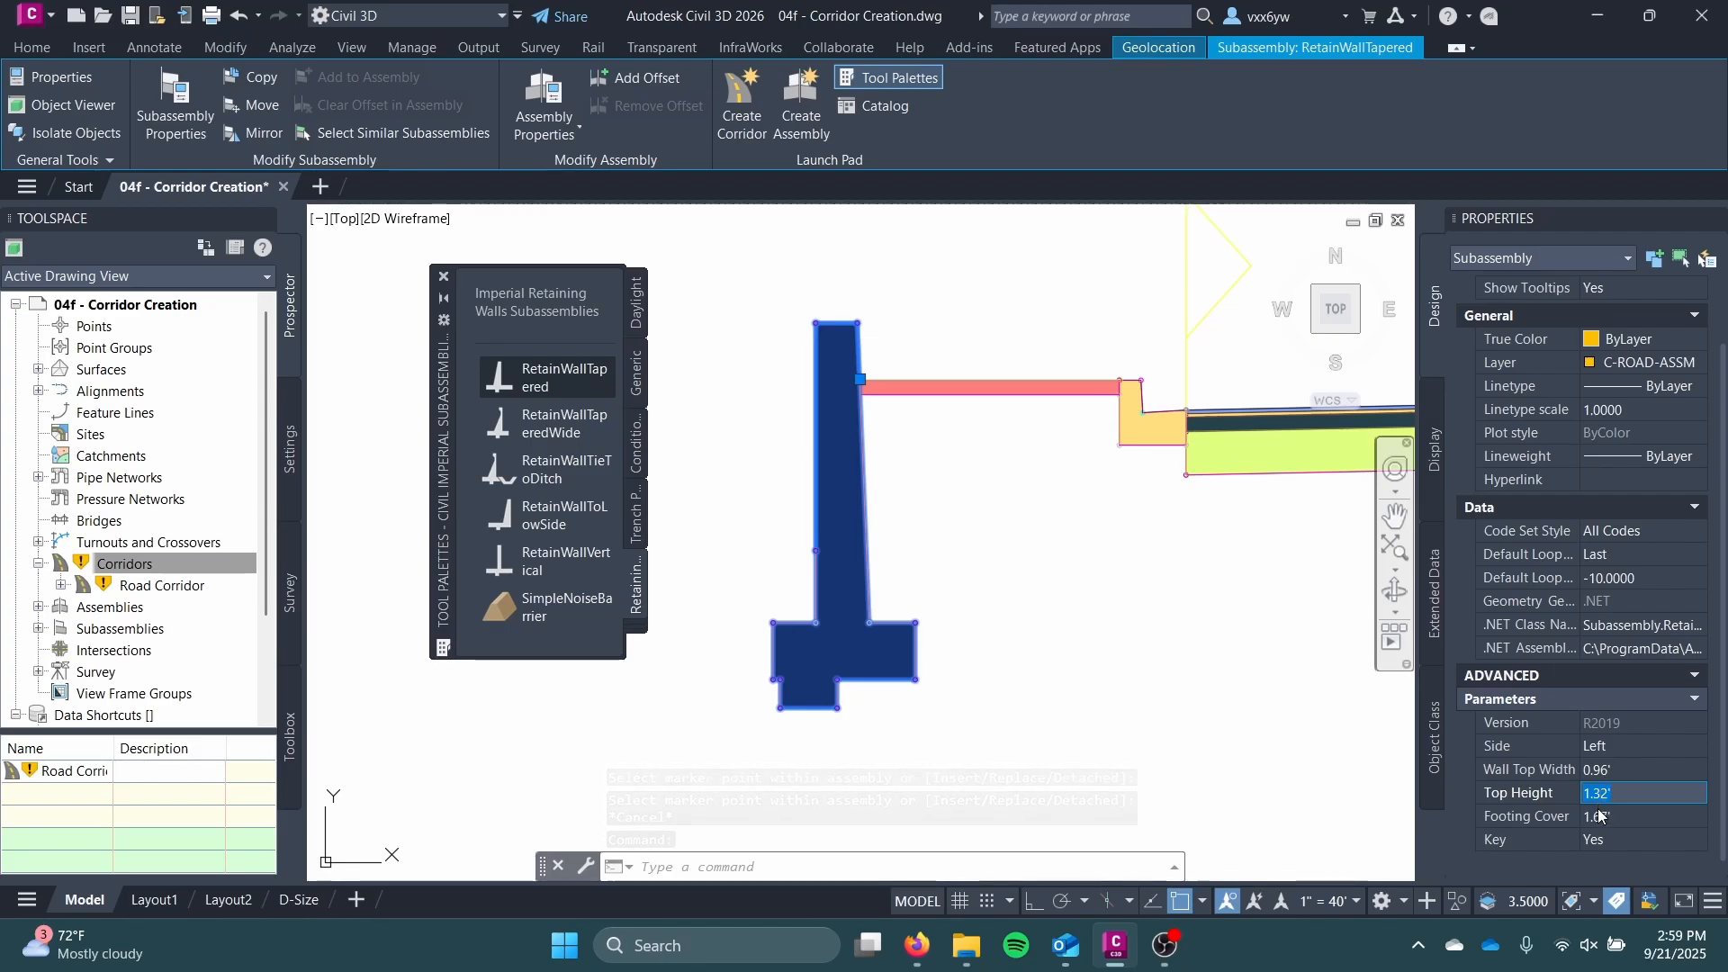
left_click(1599, 816)
type("4")
key("Tab")
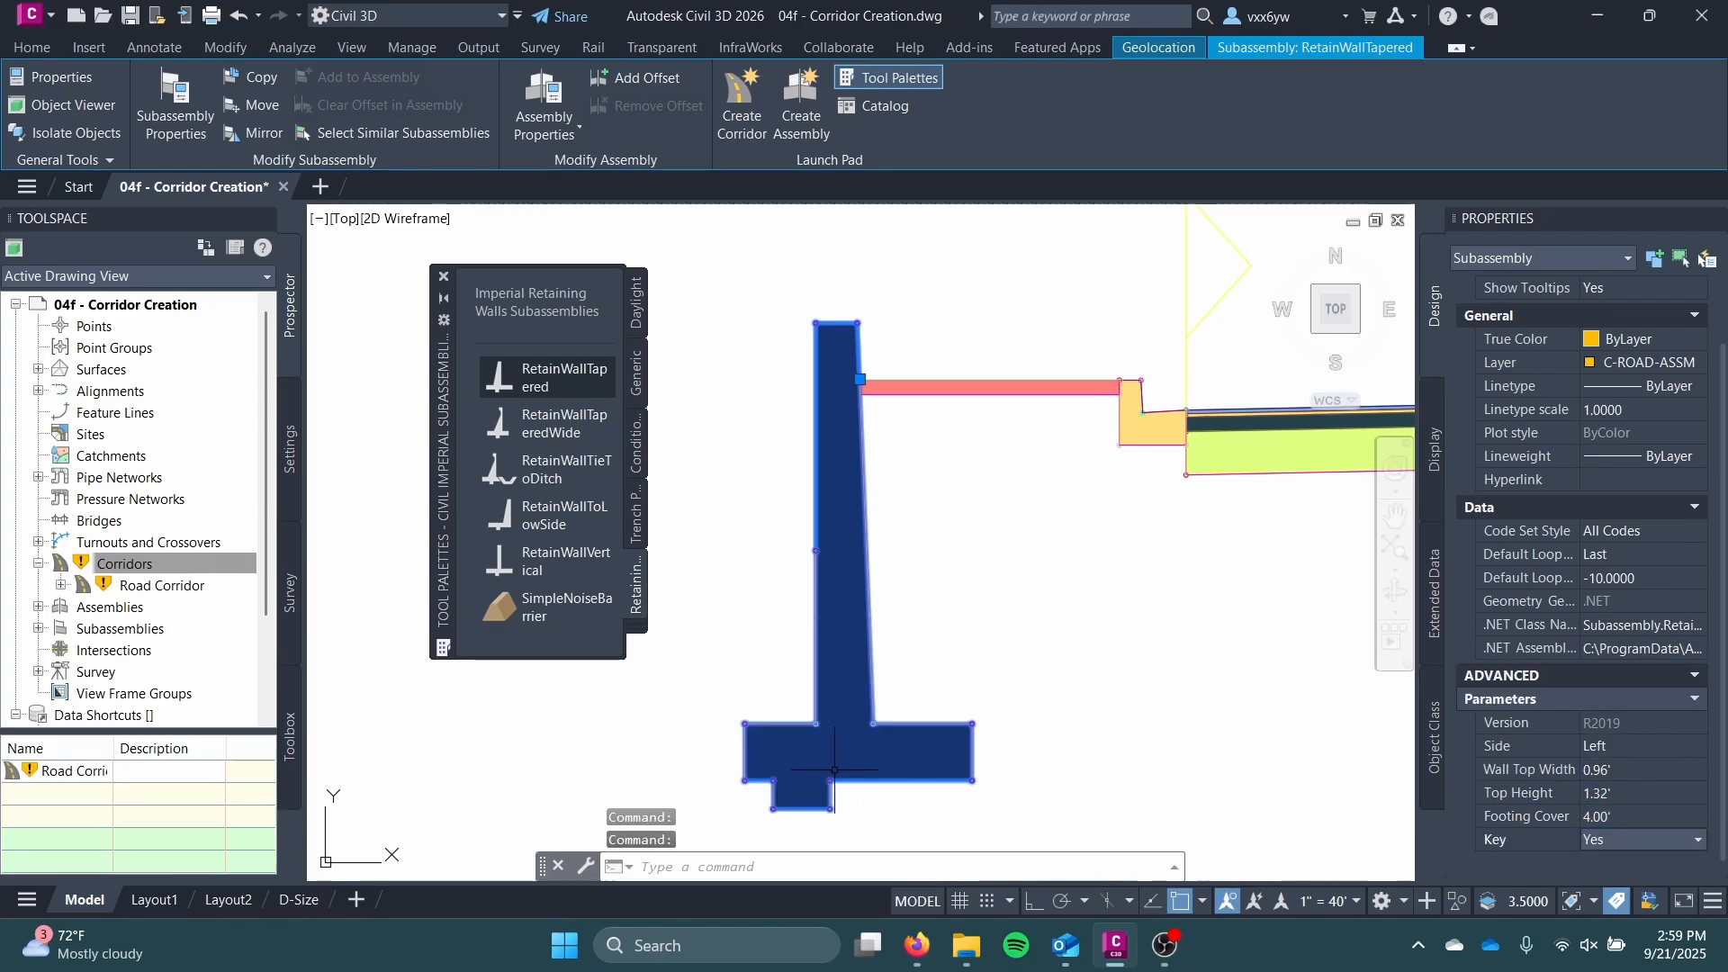
key("Escape")
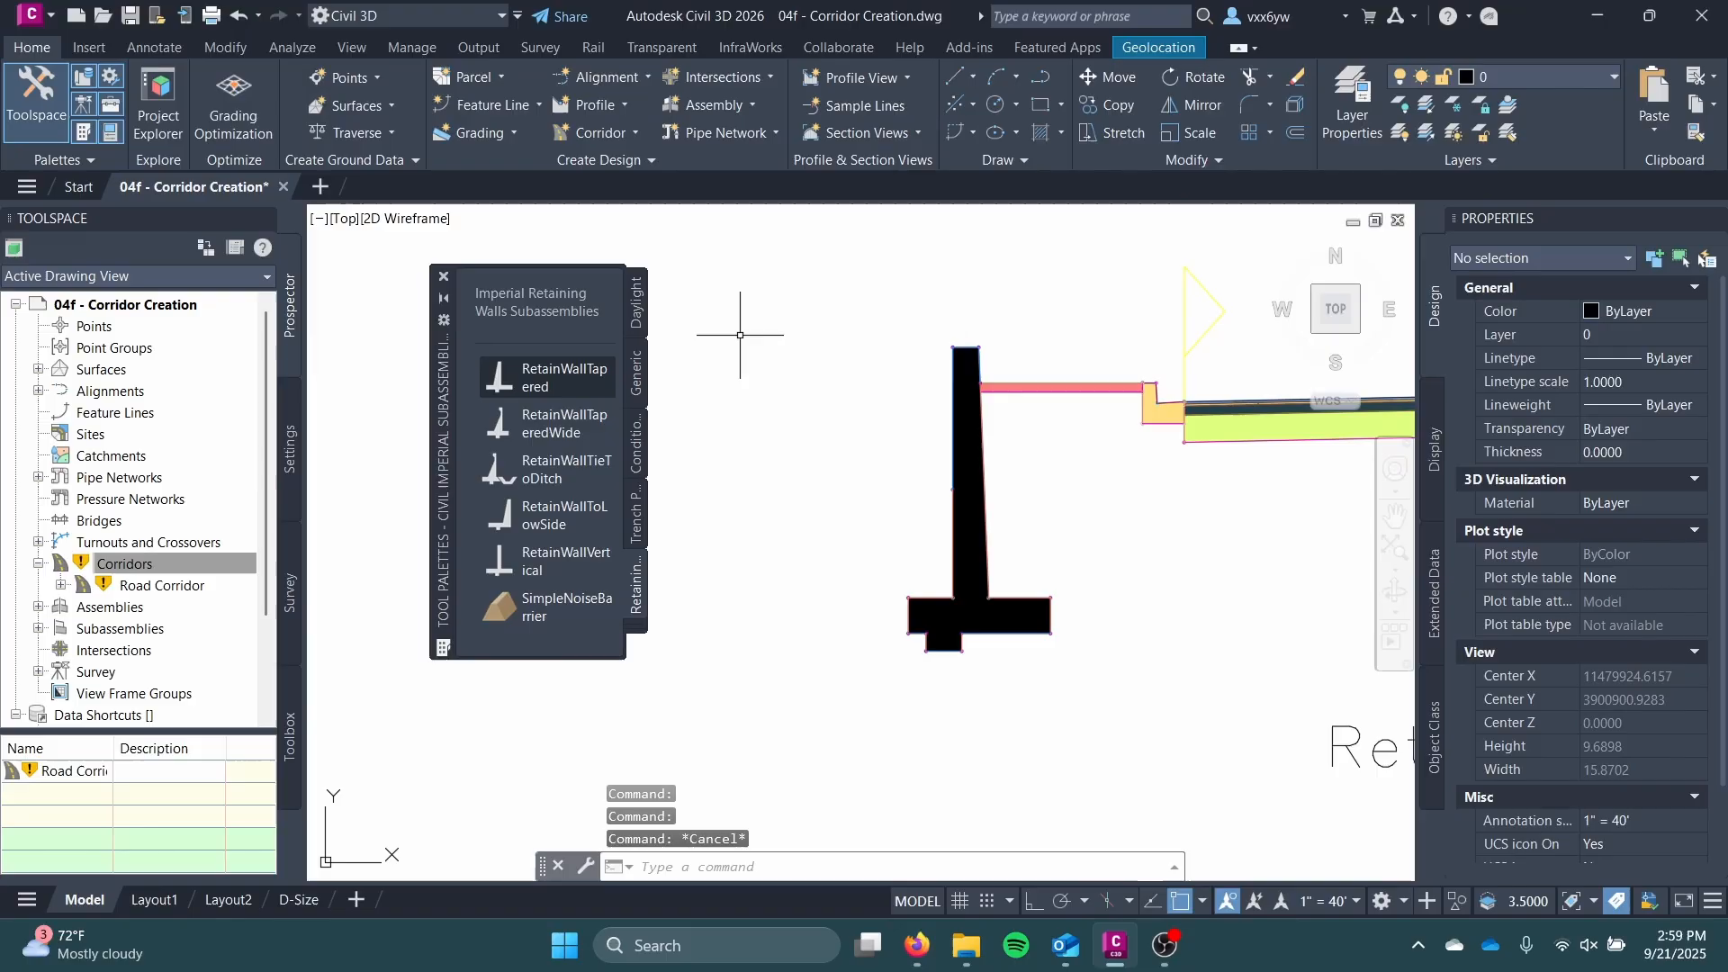
Step: Attach a left DaylightBasin subassembly to the upper outer corner of the retaining wall's footing
left_click(636, 304)
left_click(559, 377)
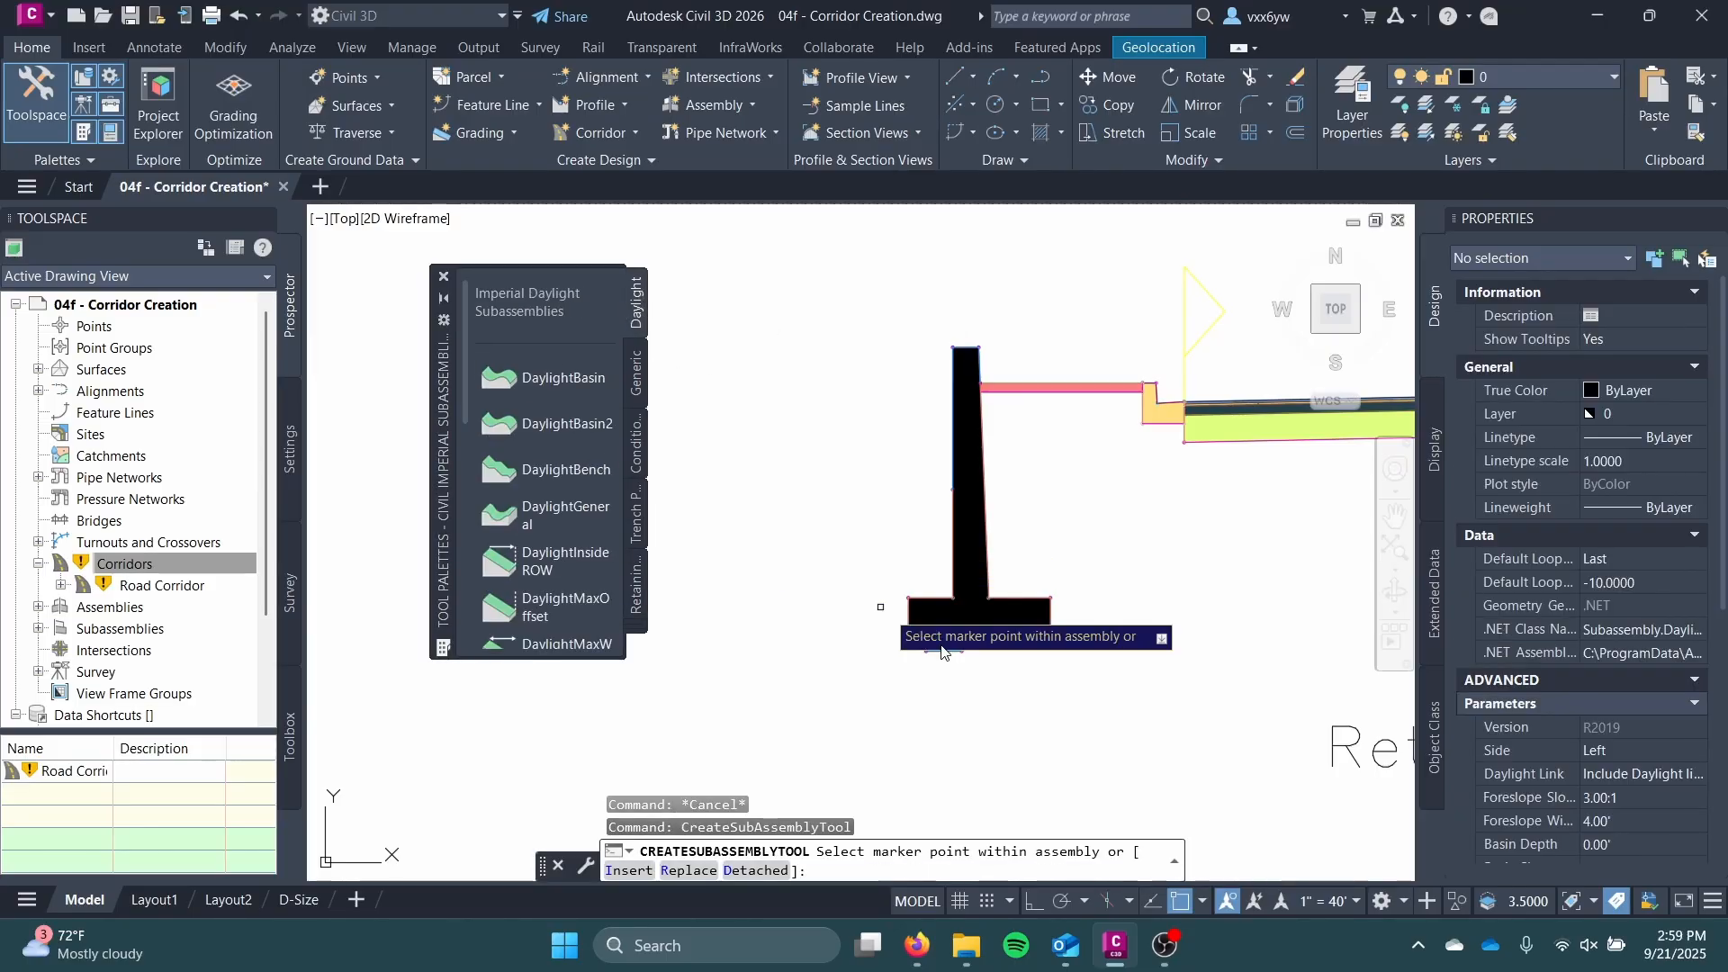
scroll(864, 621, "up", 4)
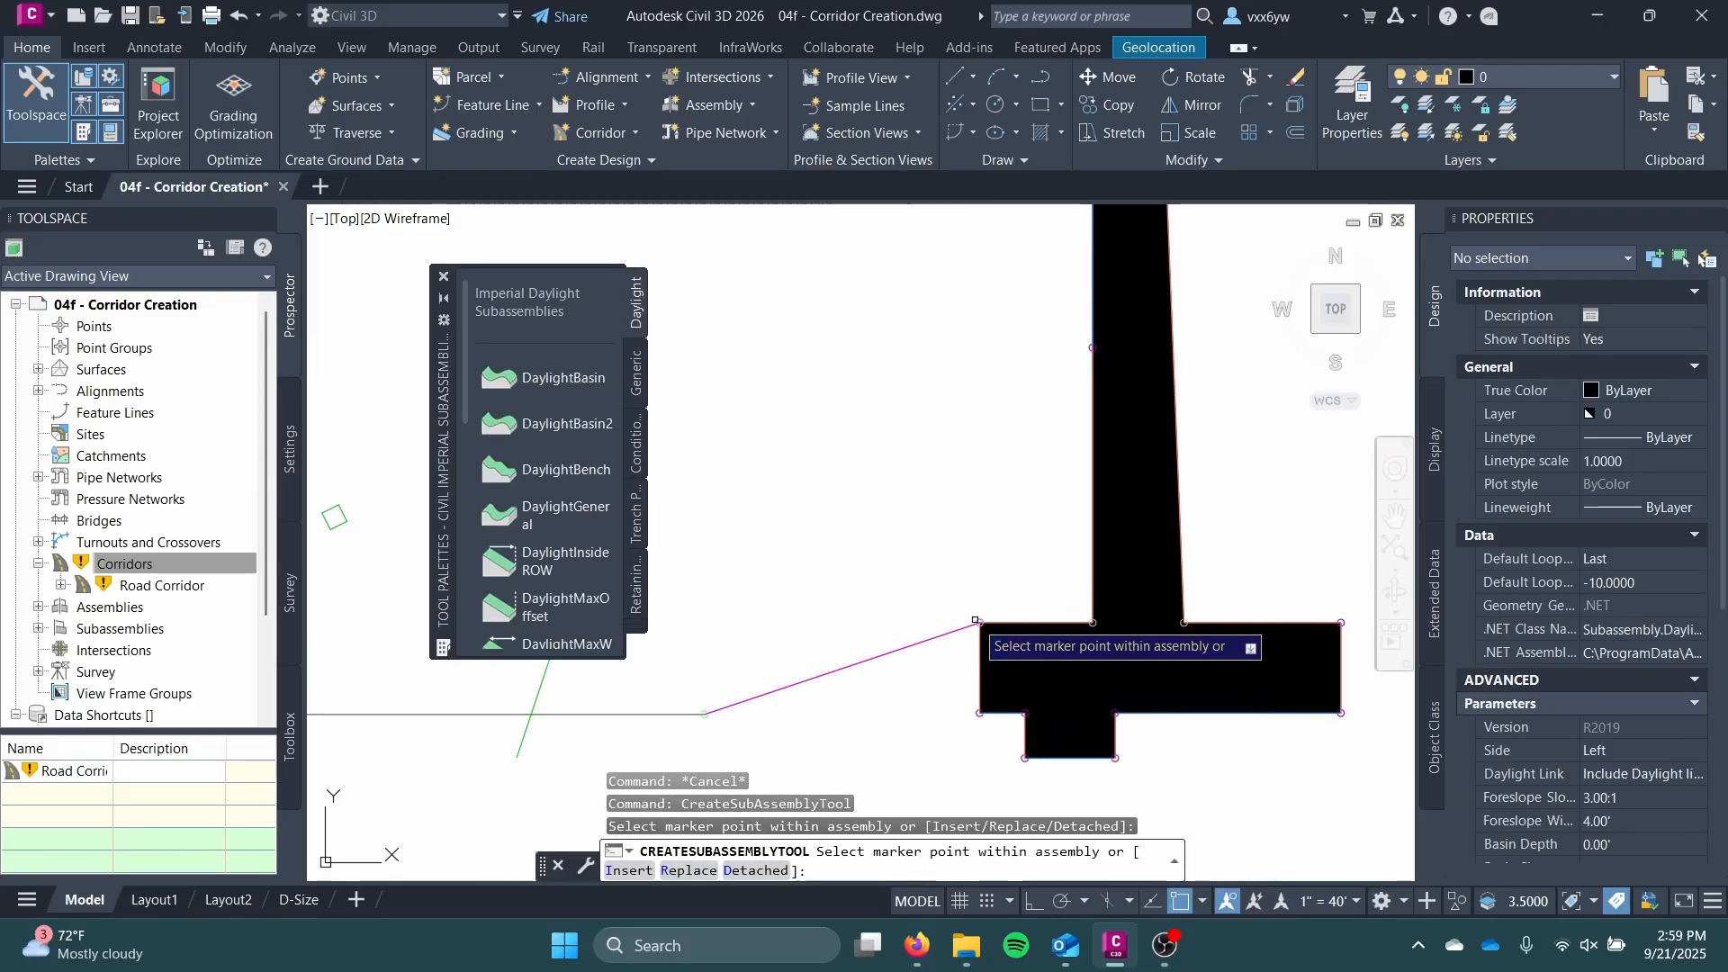
scroll(984, 629, "down", 5)
left_click(1056, 630)
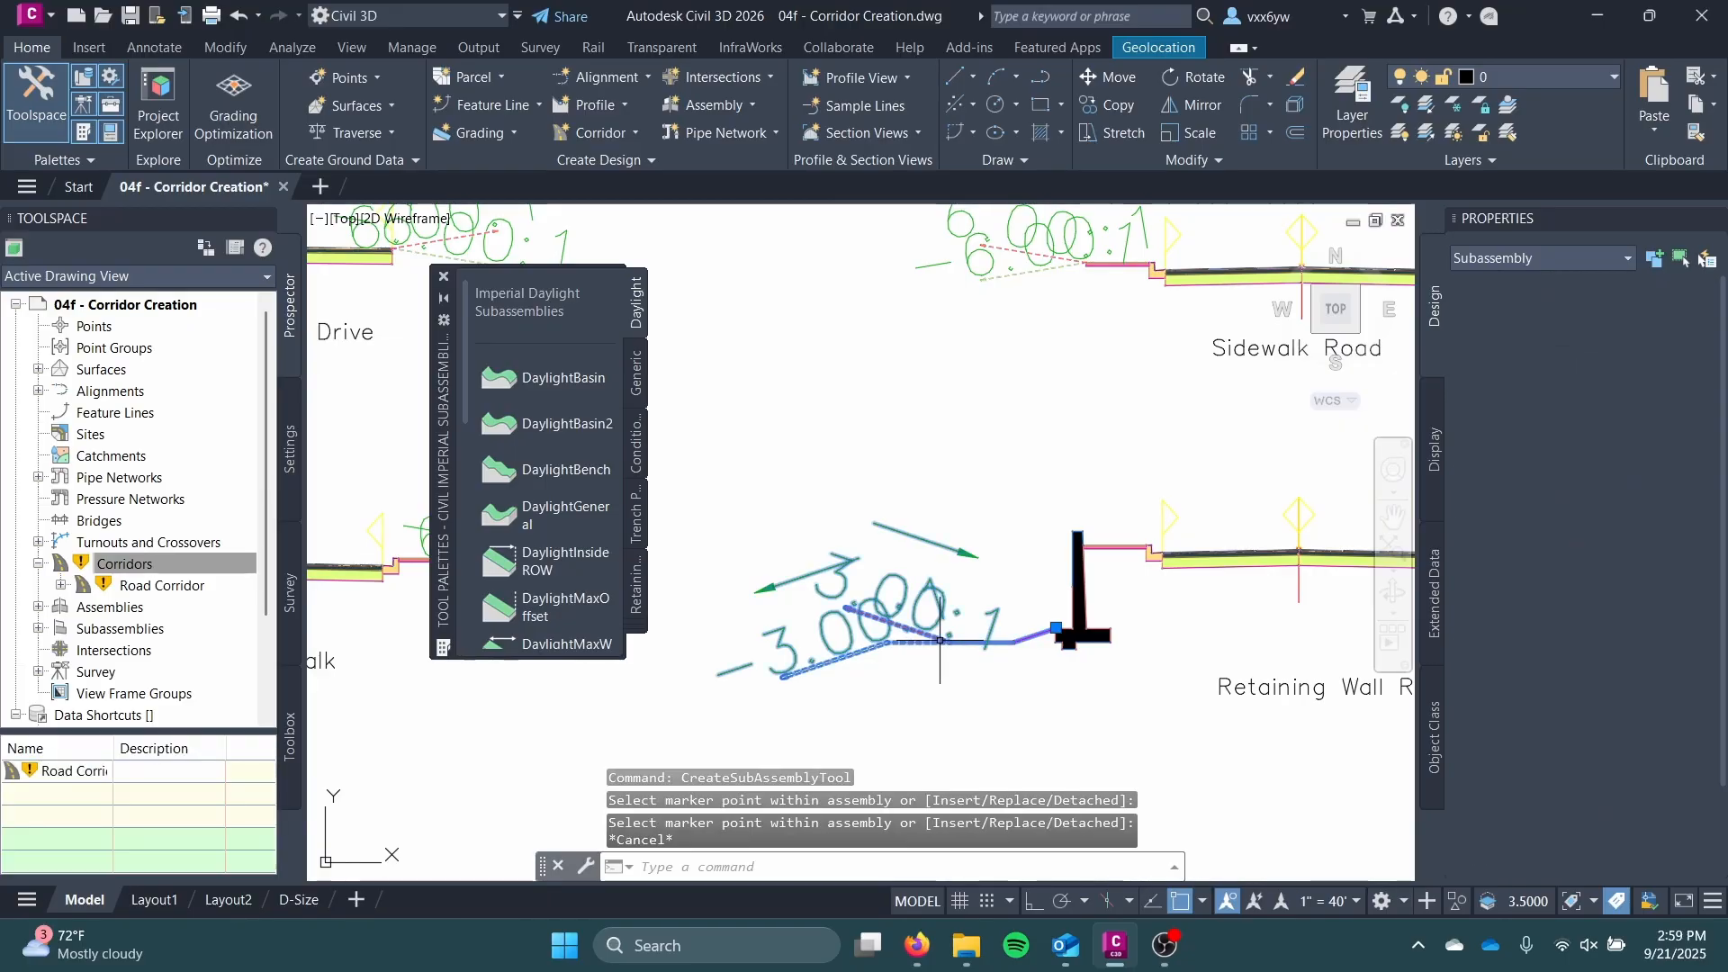
key("Escape")
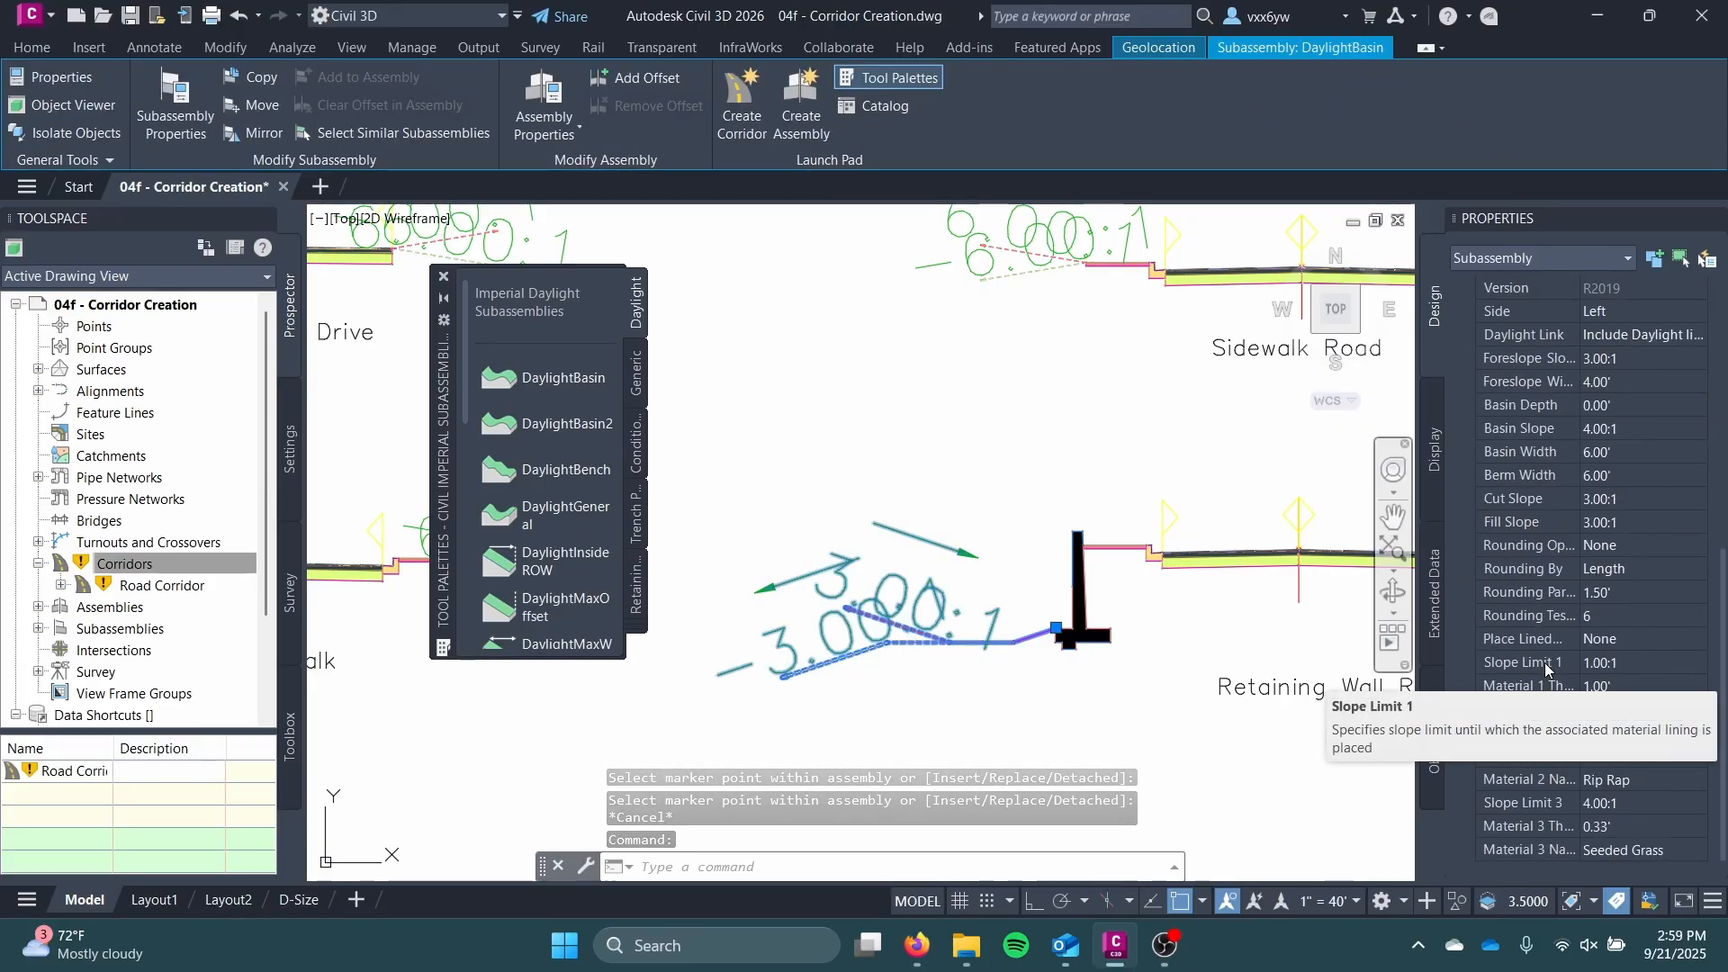
Step: Set the DaylightBasin's foreslope slope to 2:1, cut slope to 1.5:1 and fill slope to 2:1, and save the drawing
left_click(1607, 359)
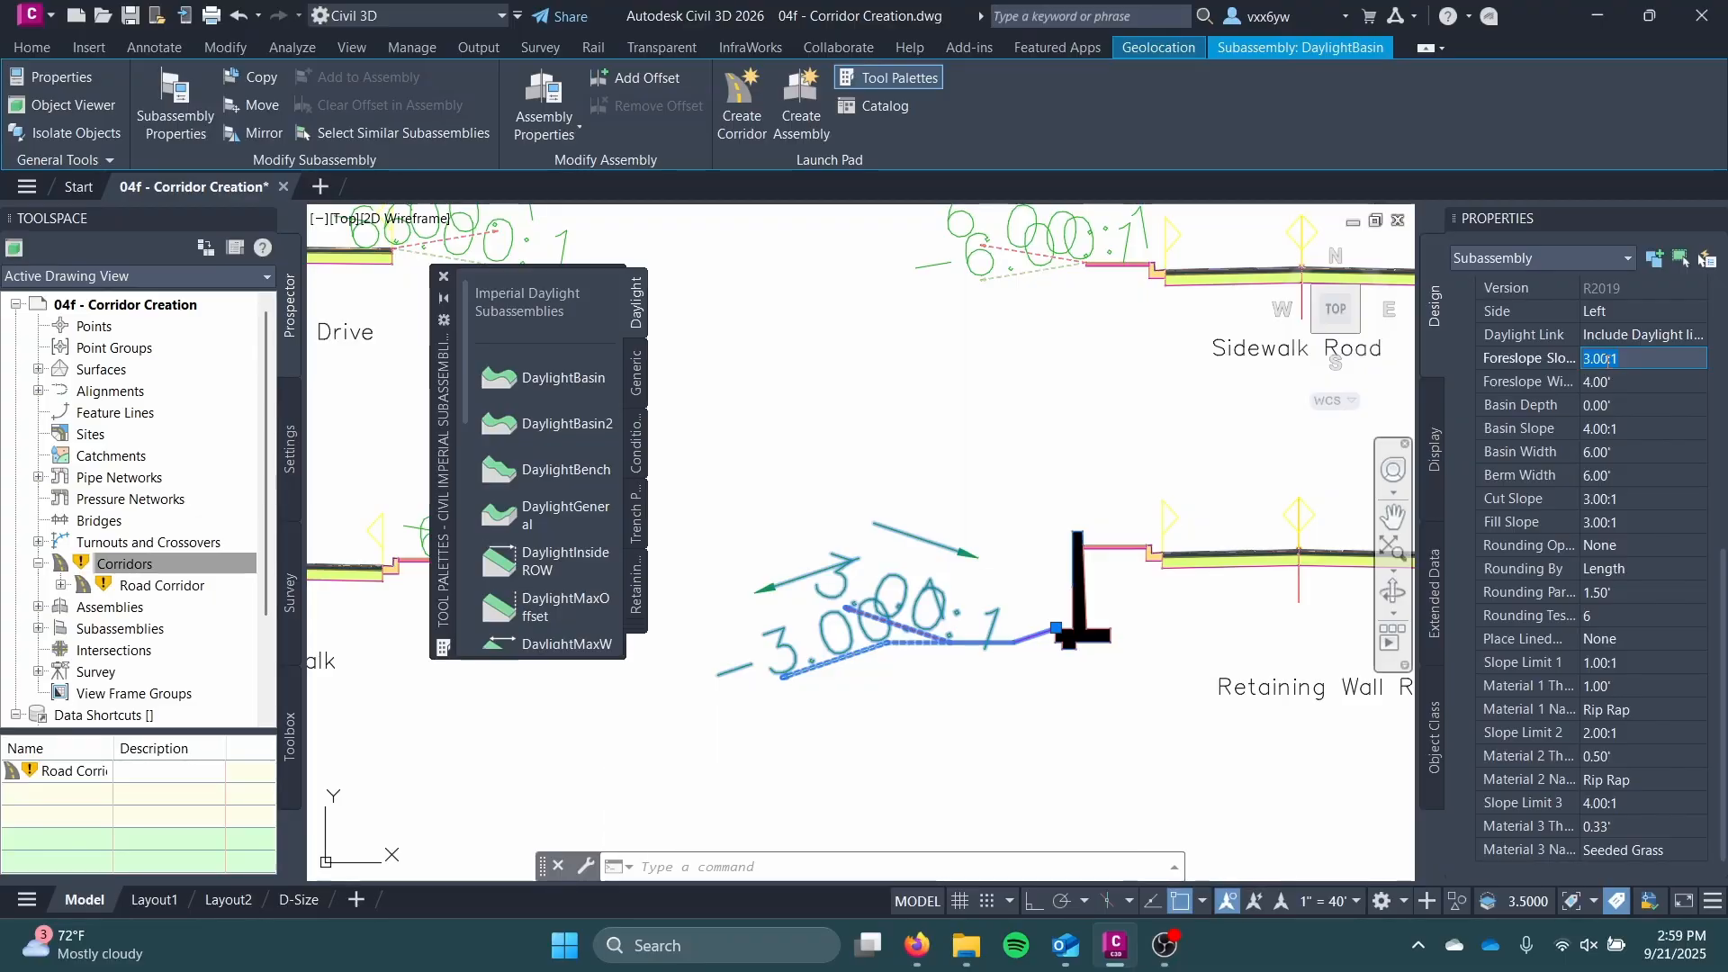
key("Tab")
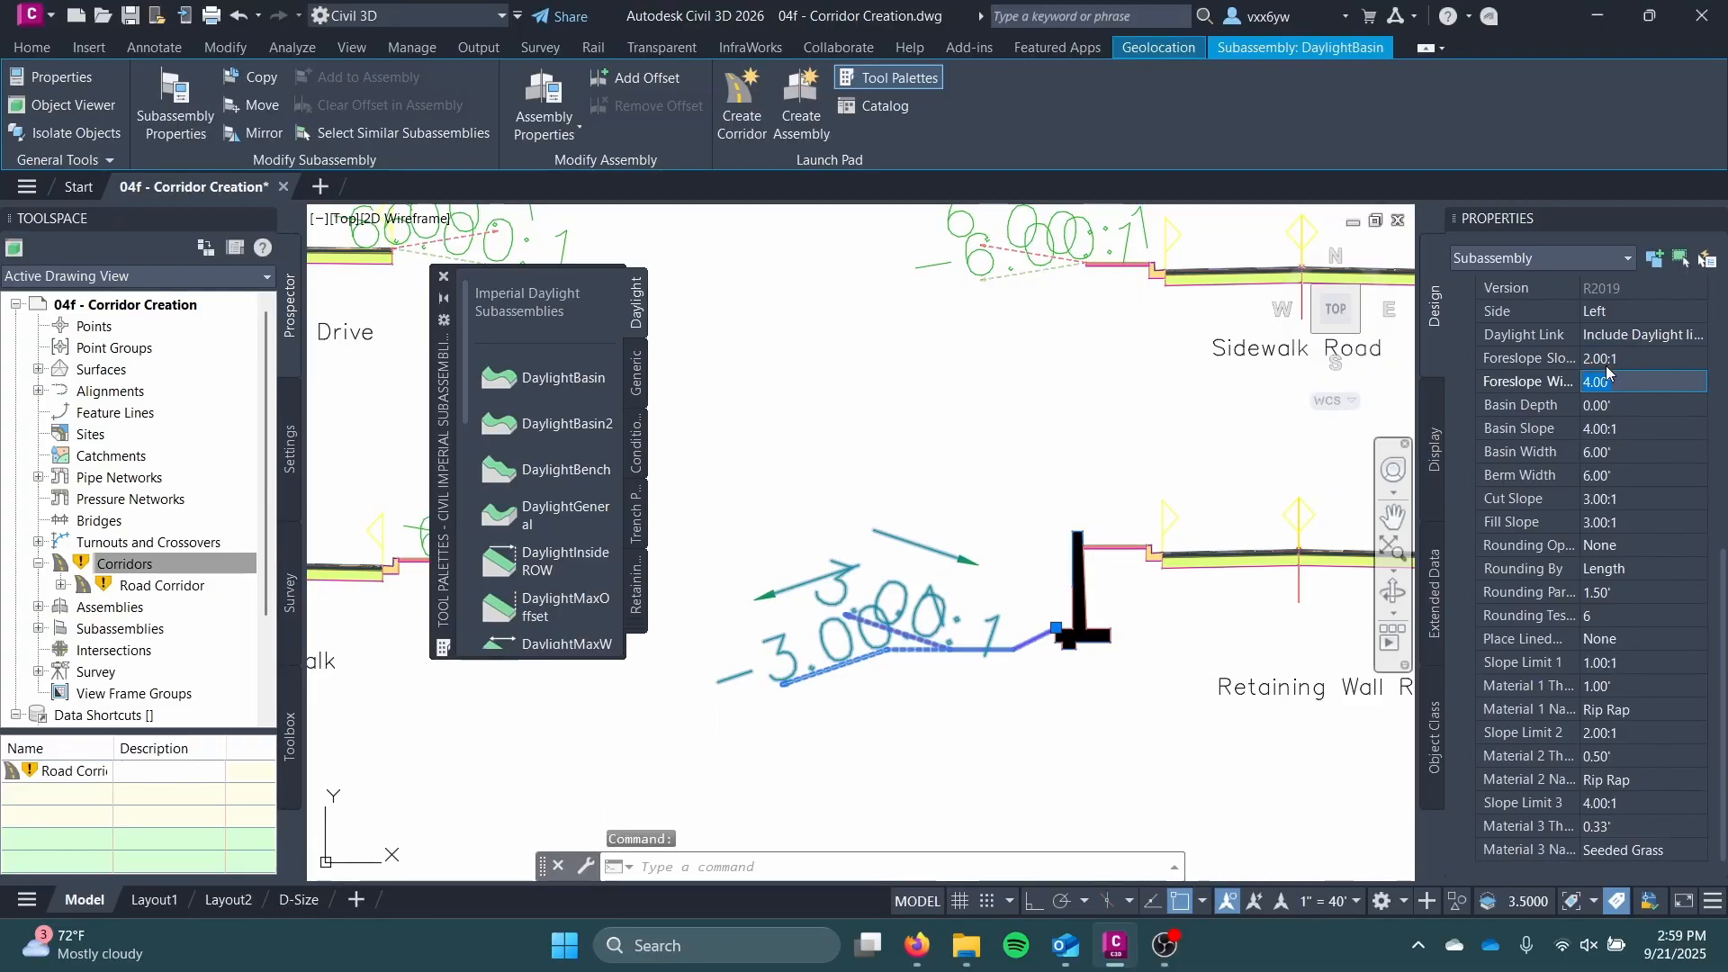
left_click(1620, 499)
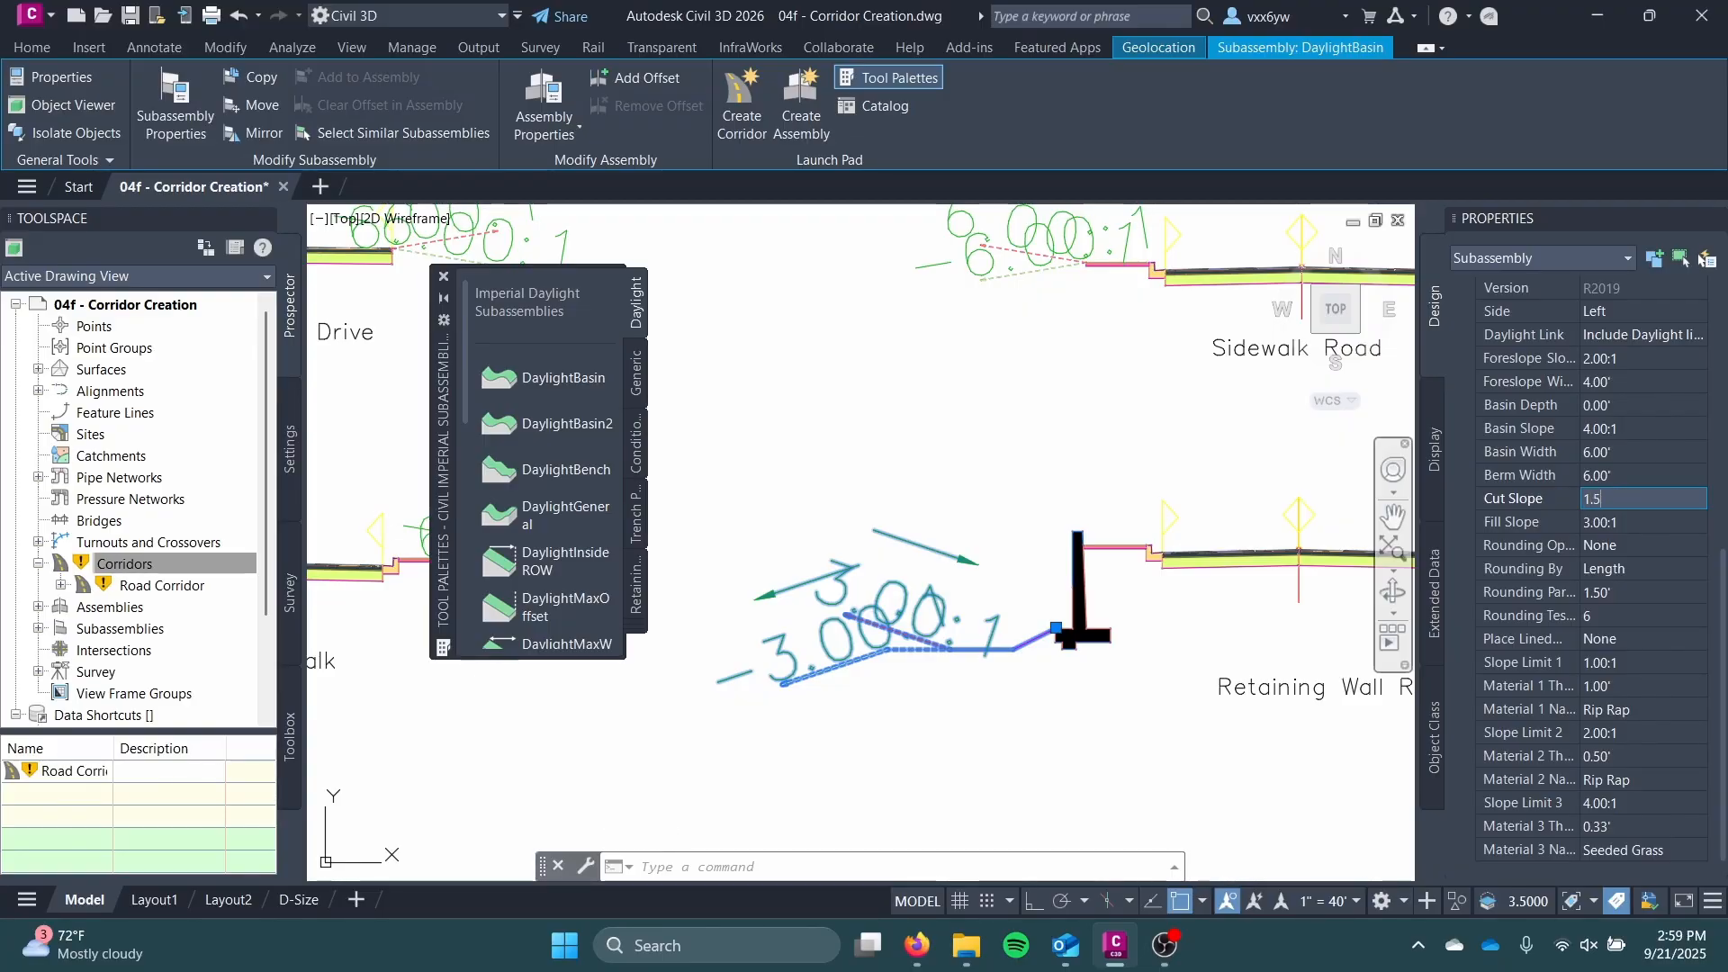
key("Tab")
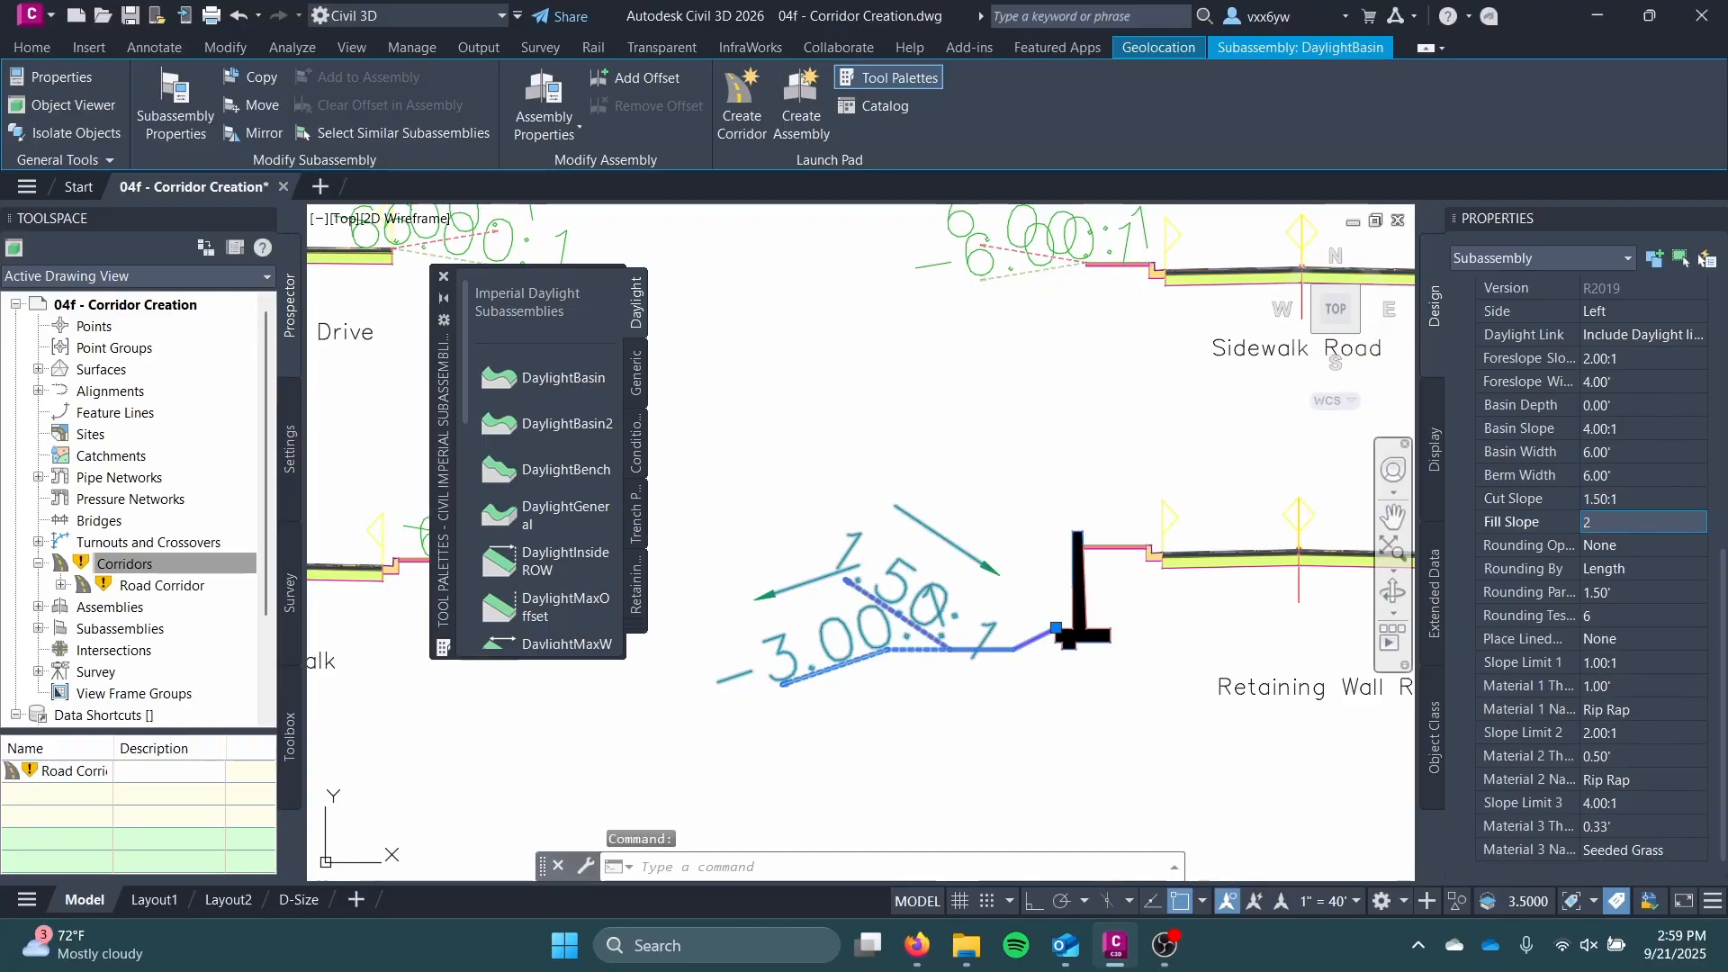
key("Tab")
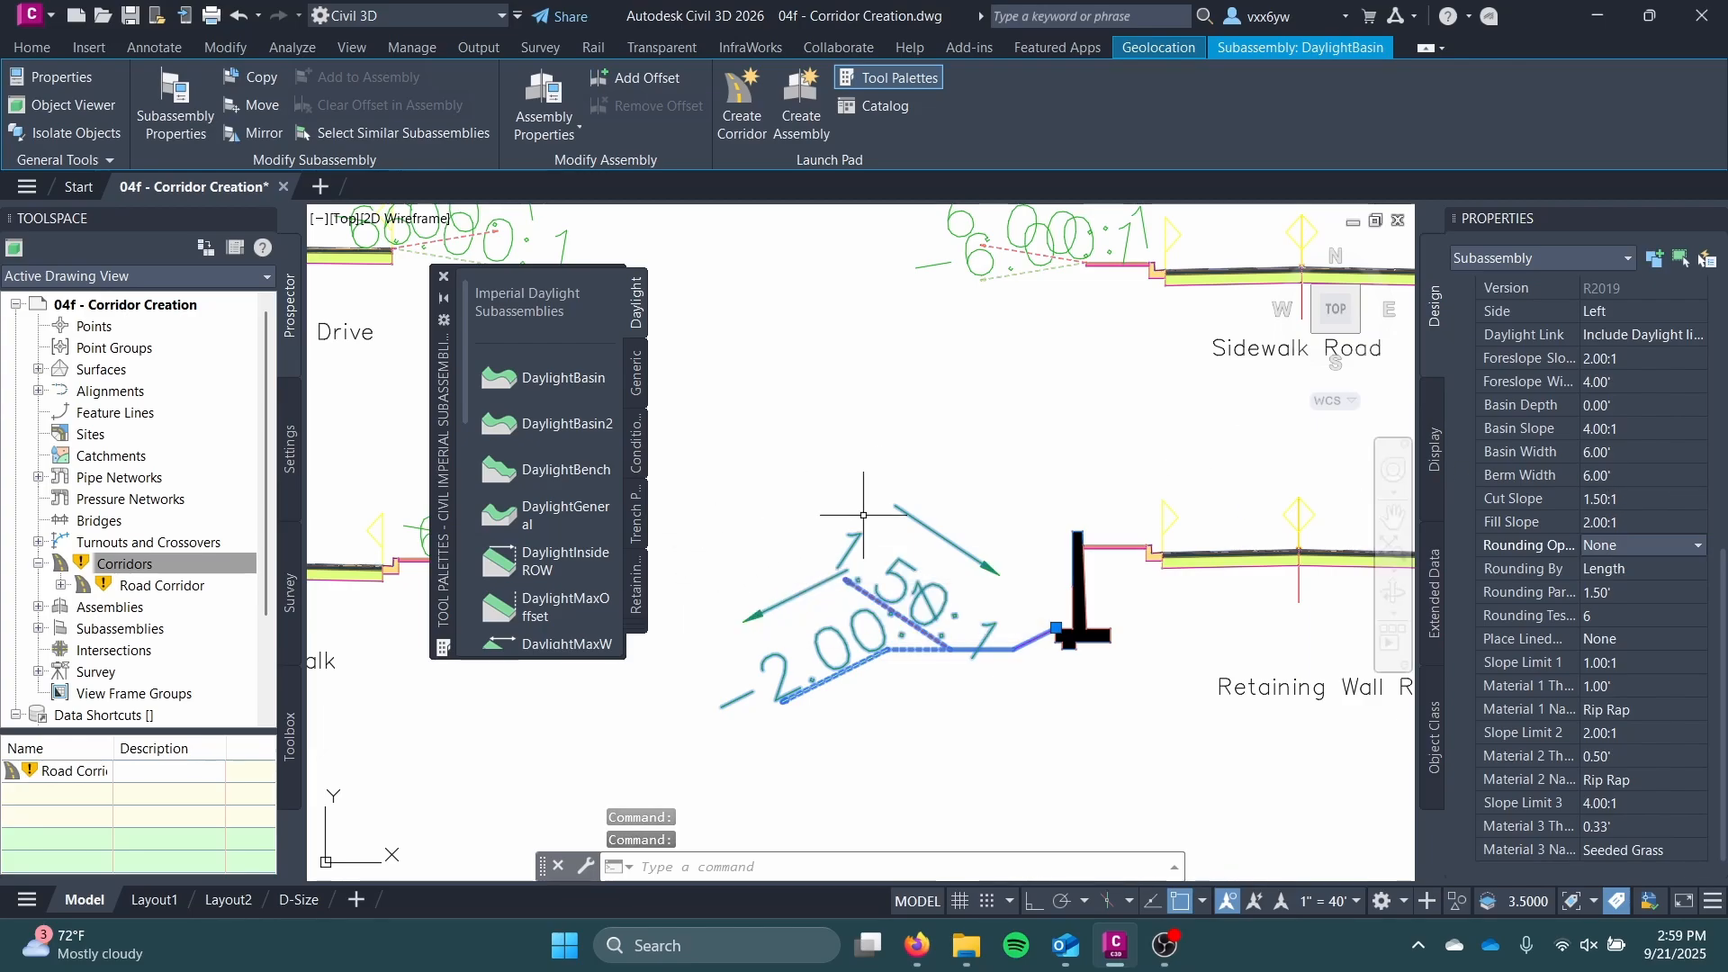
key("Escape")
key("ctrl+s")
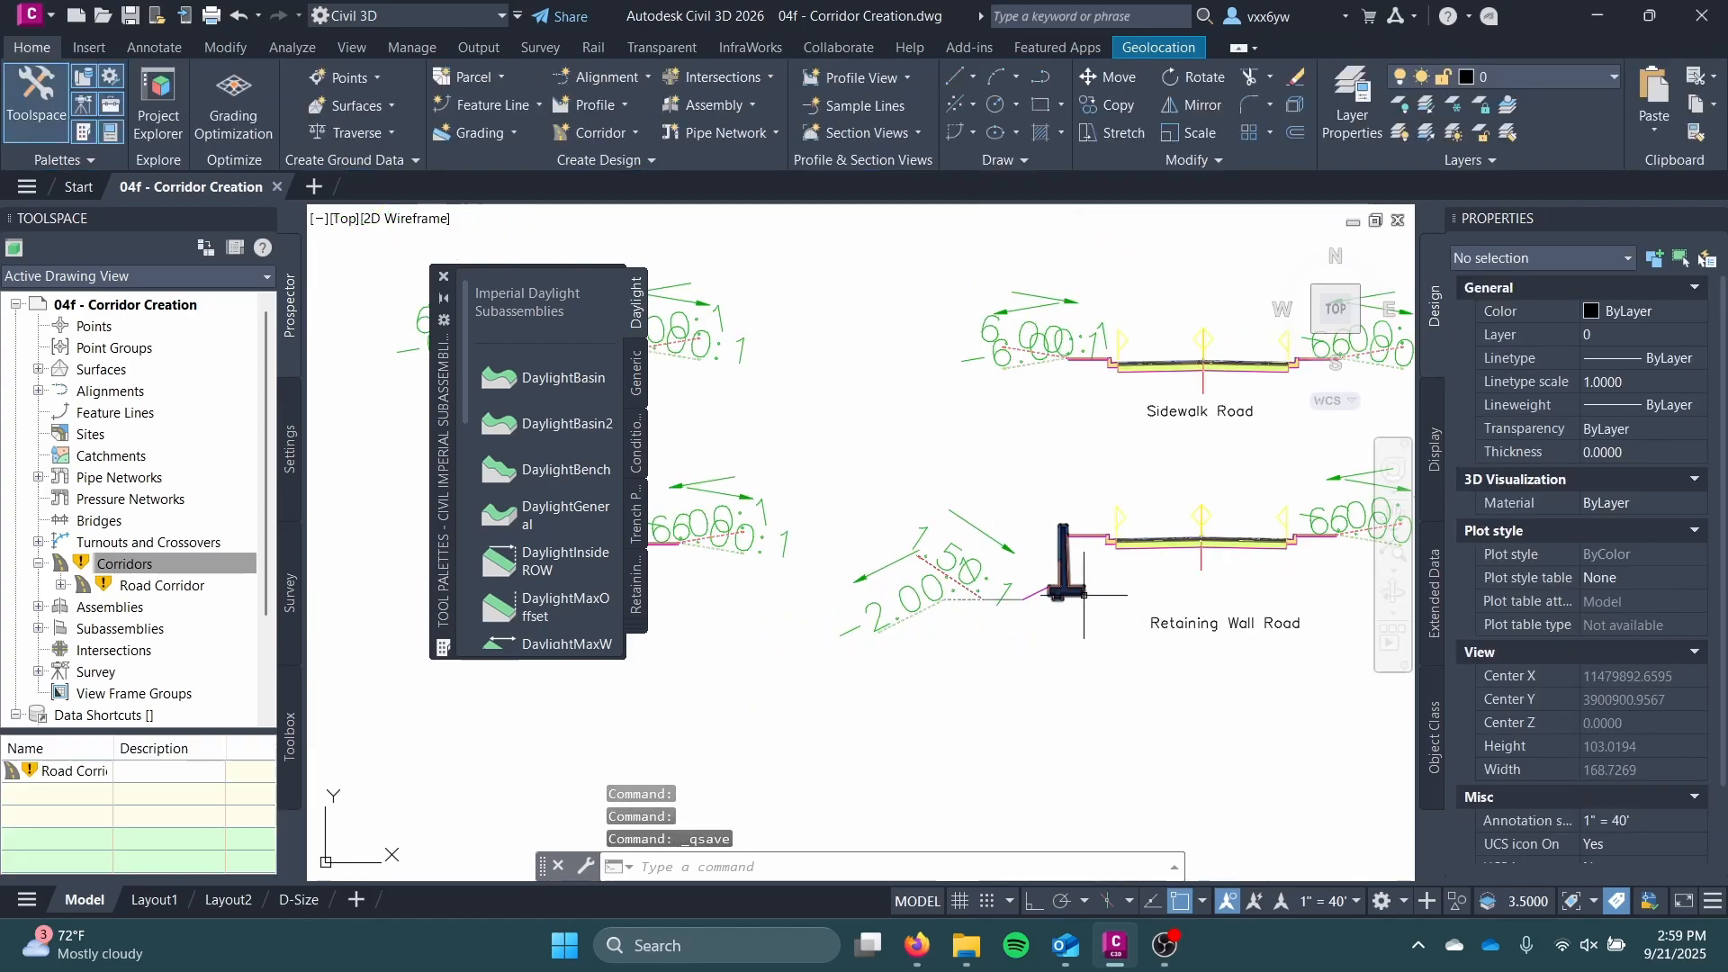
Step: Check the finished left retaining wall in the assembly and rebuild the Road Corridor
scroll(1048, 469, "up", 3)
scroll(1023, 391, "up", 2)
scroll(663, 355, "down", 15)
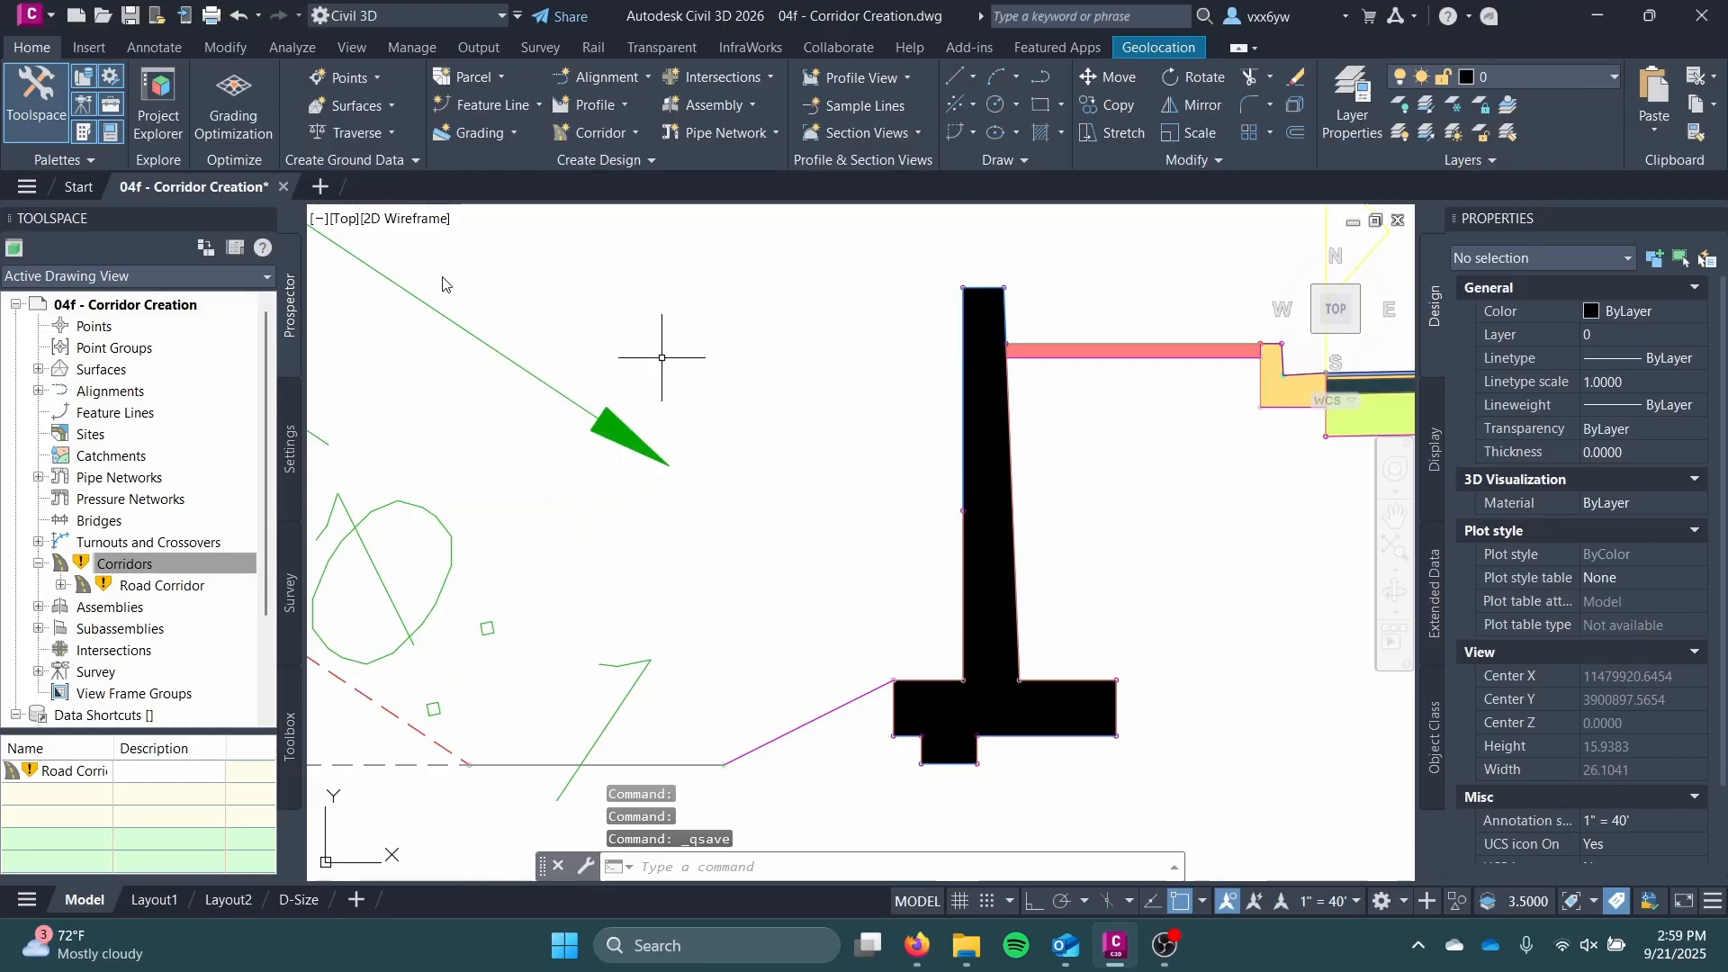
scroll(725, 495, "up", 8)
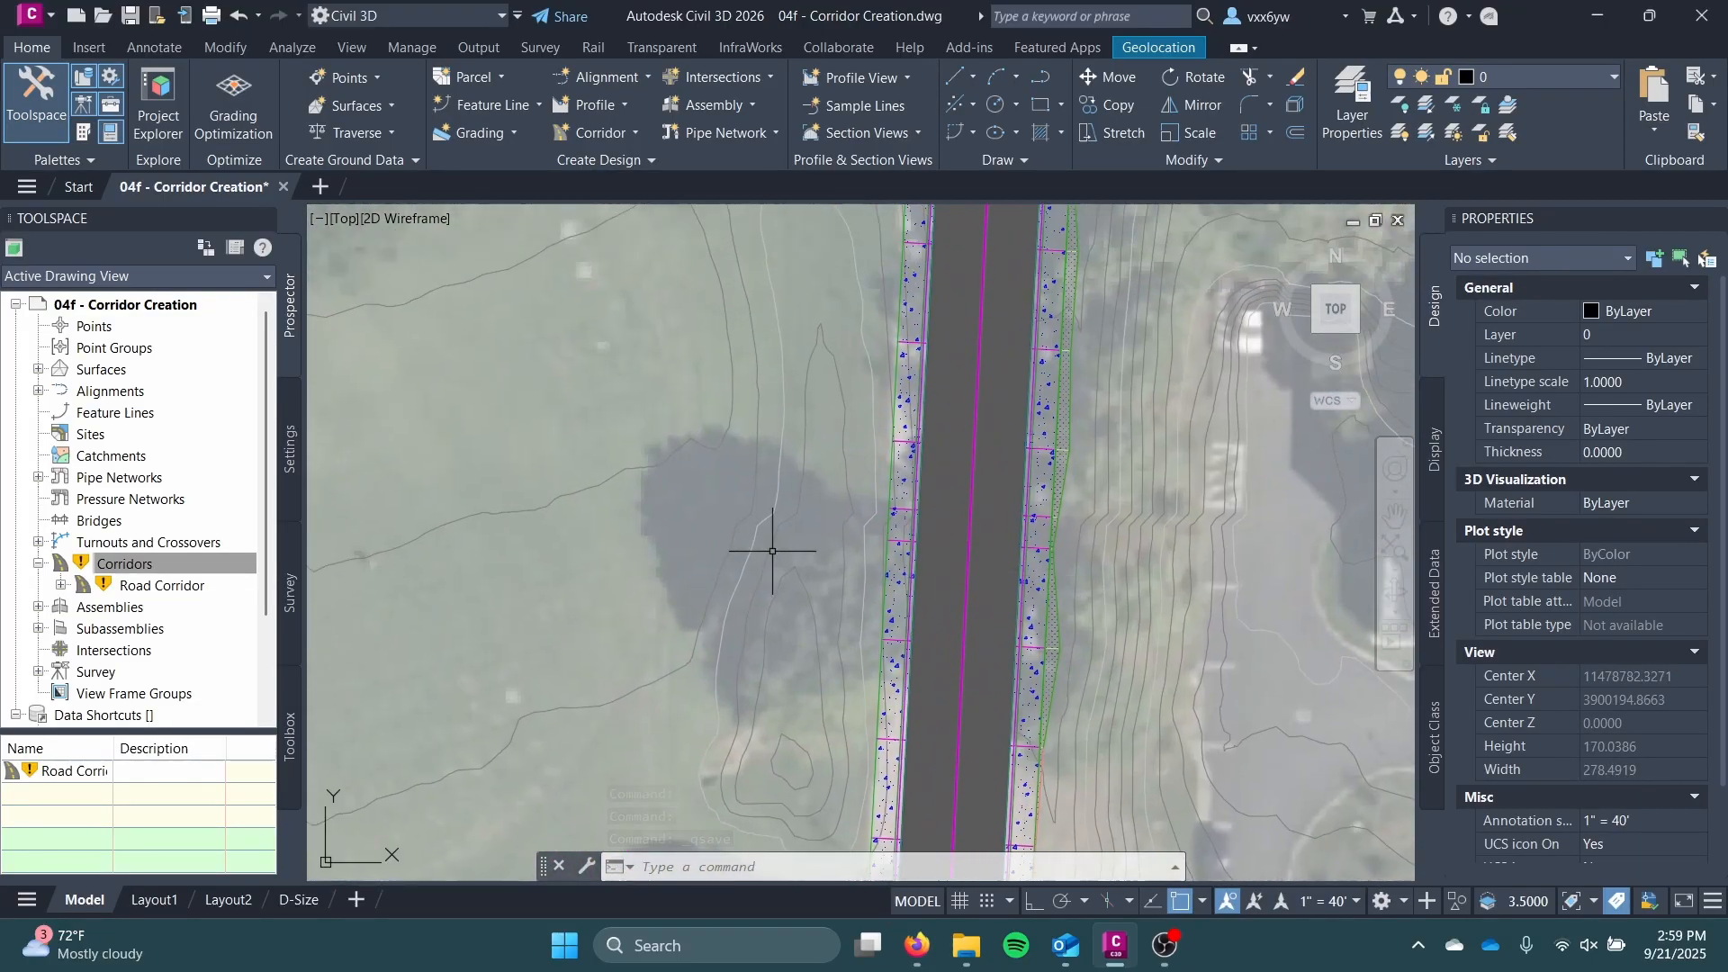
right_click(124, 568)
left_click(176, 600)
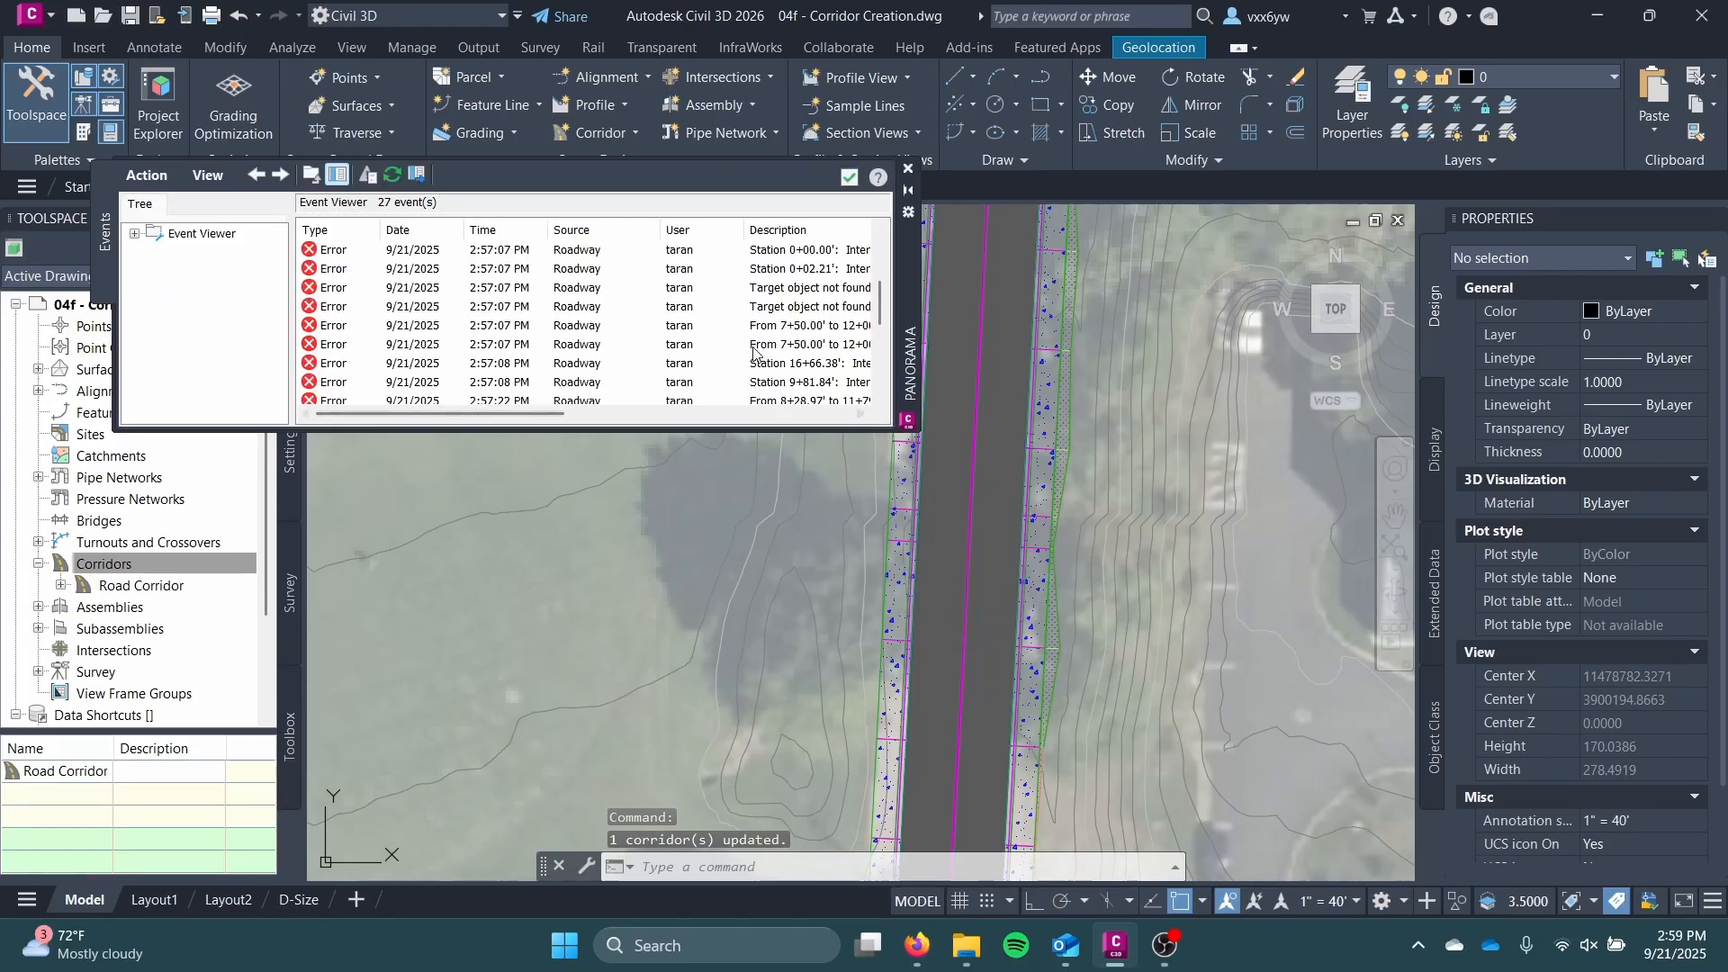
Step: Review the descriptions of the corridor rebuild errors in the Event Viewer and close it
left_click_drag(479, 422, 720, 421)
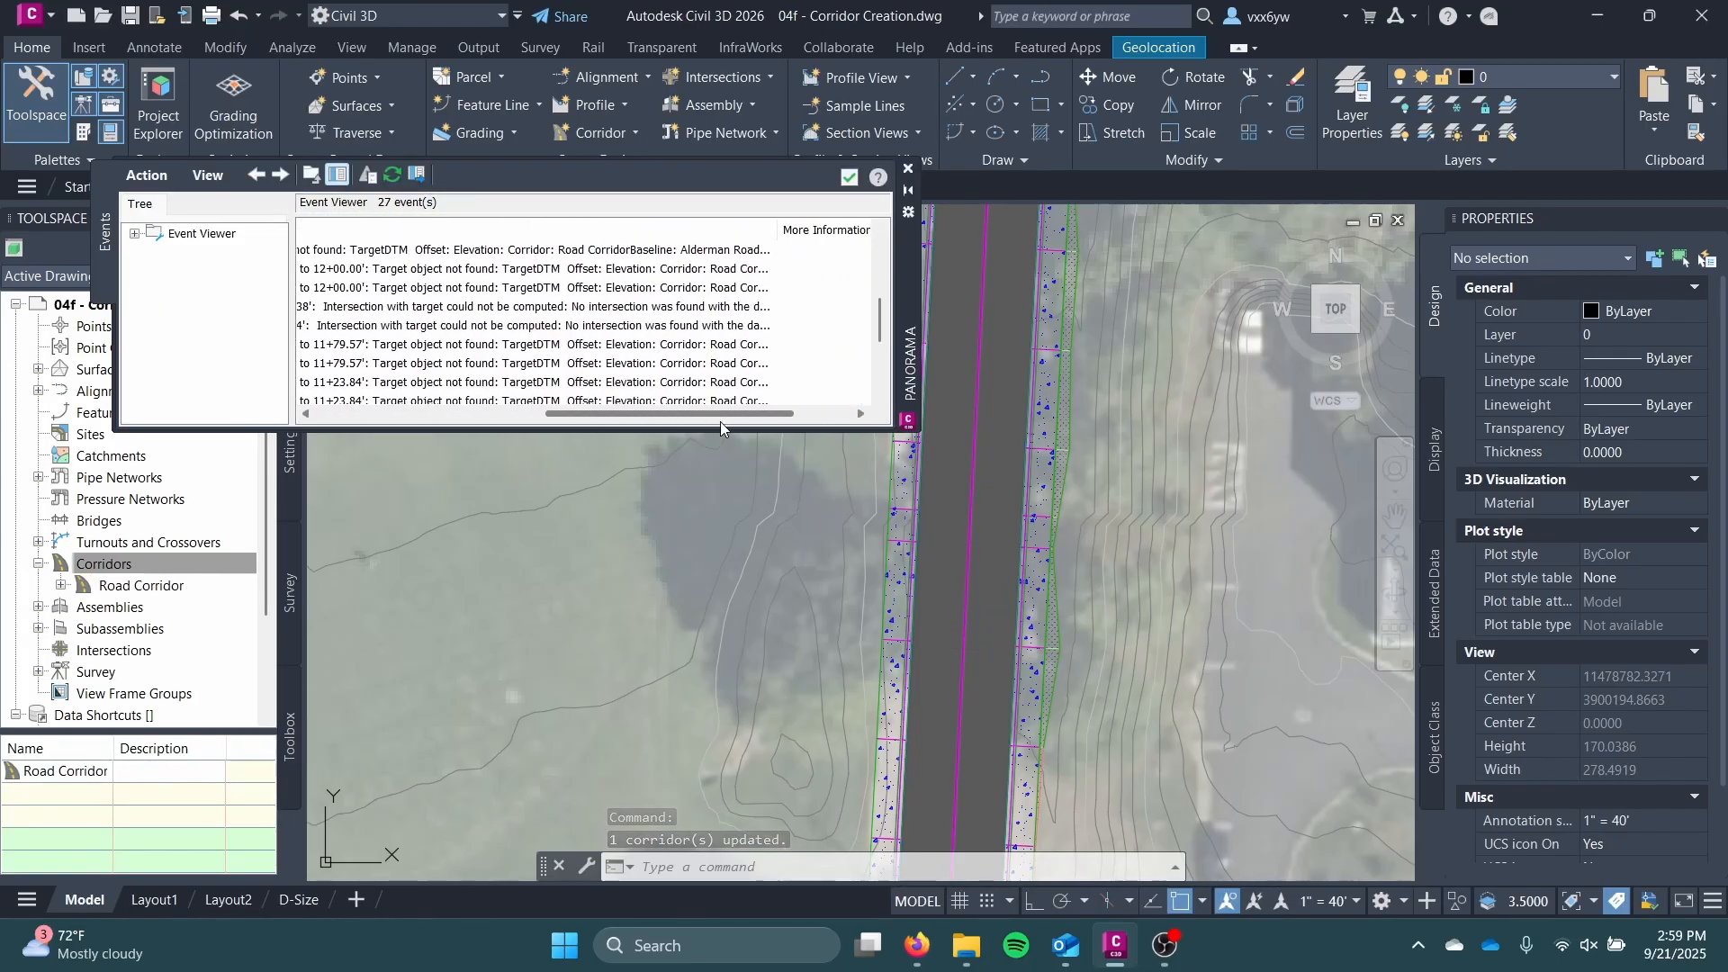
scroll(720, 421, "left", 5)
left_click(635, 362)
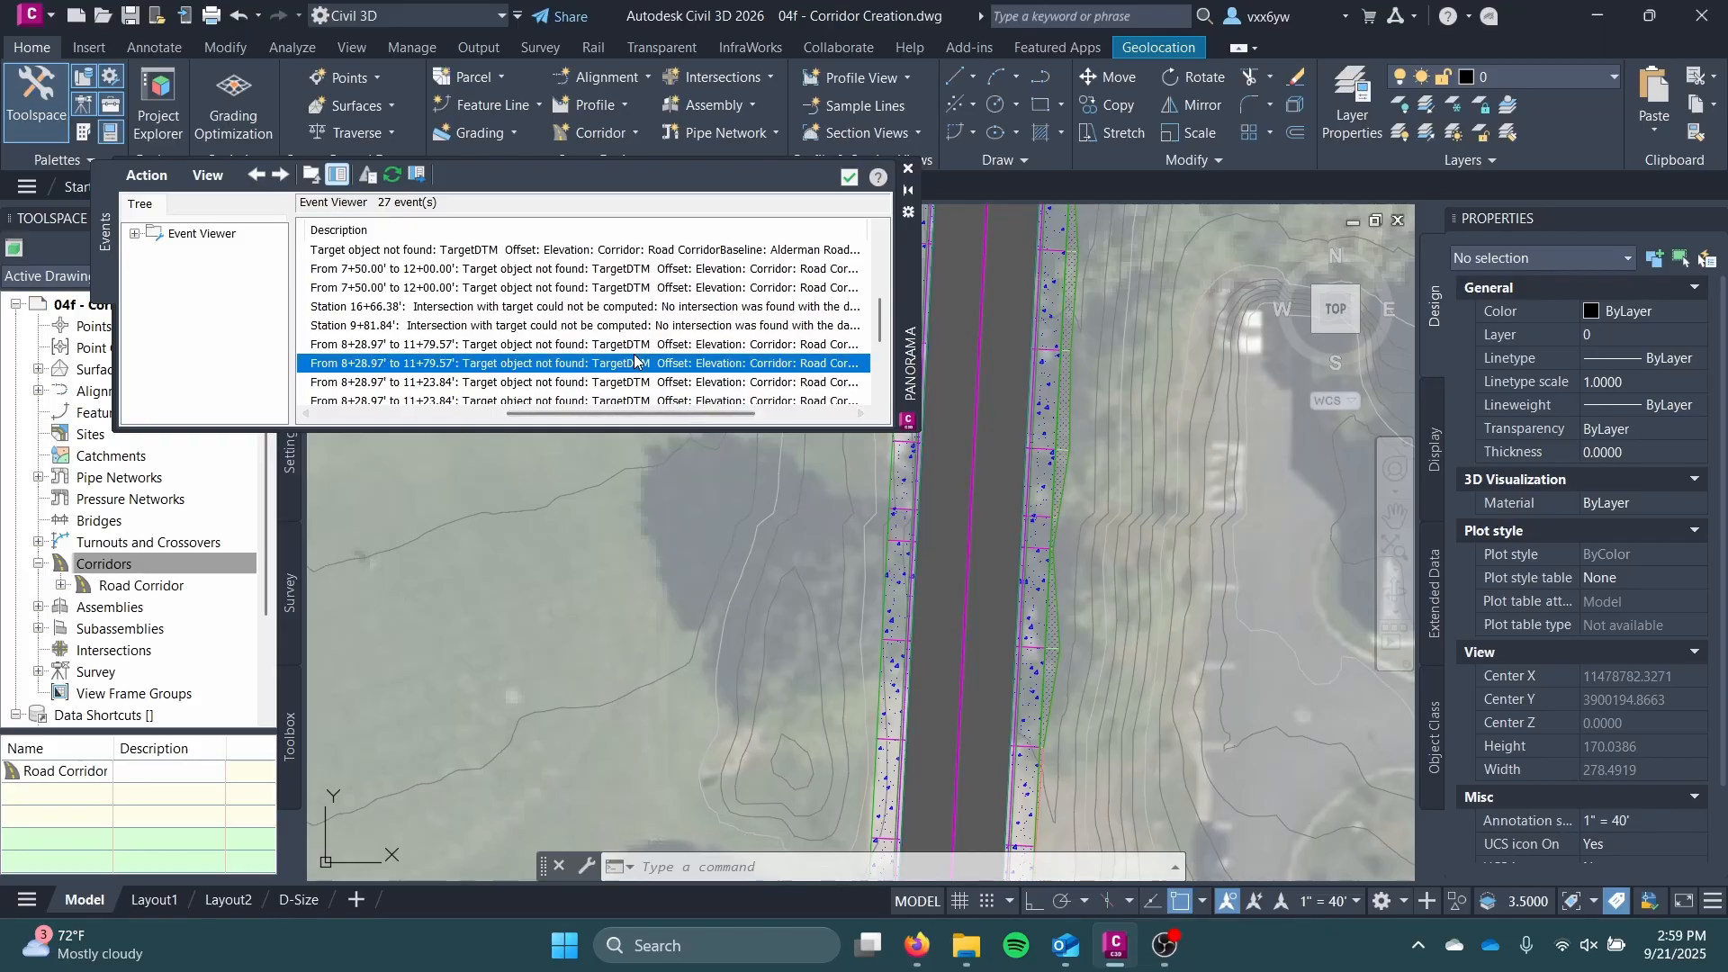
scroll(639, 353, "down", 3)
left_click(687, 364)
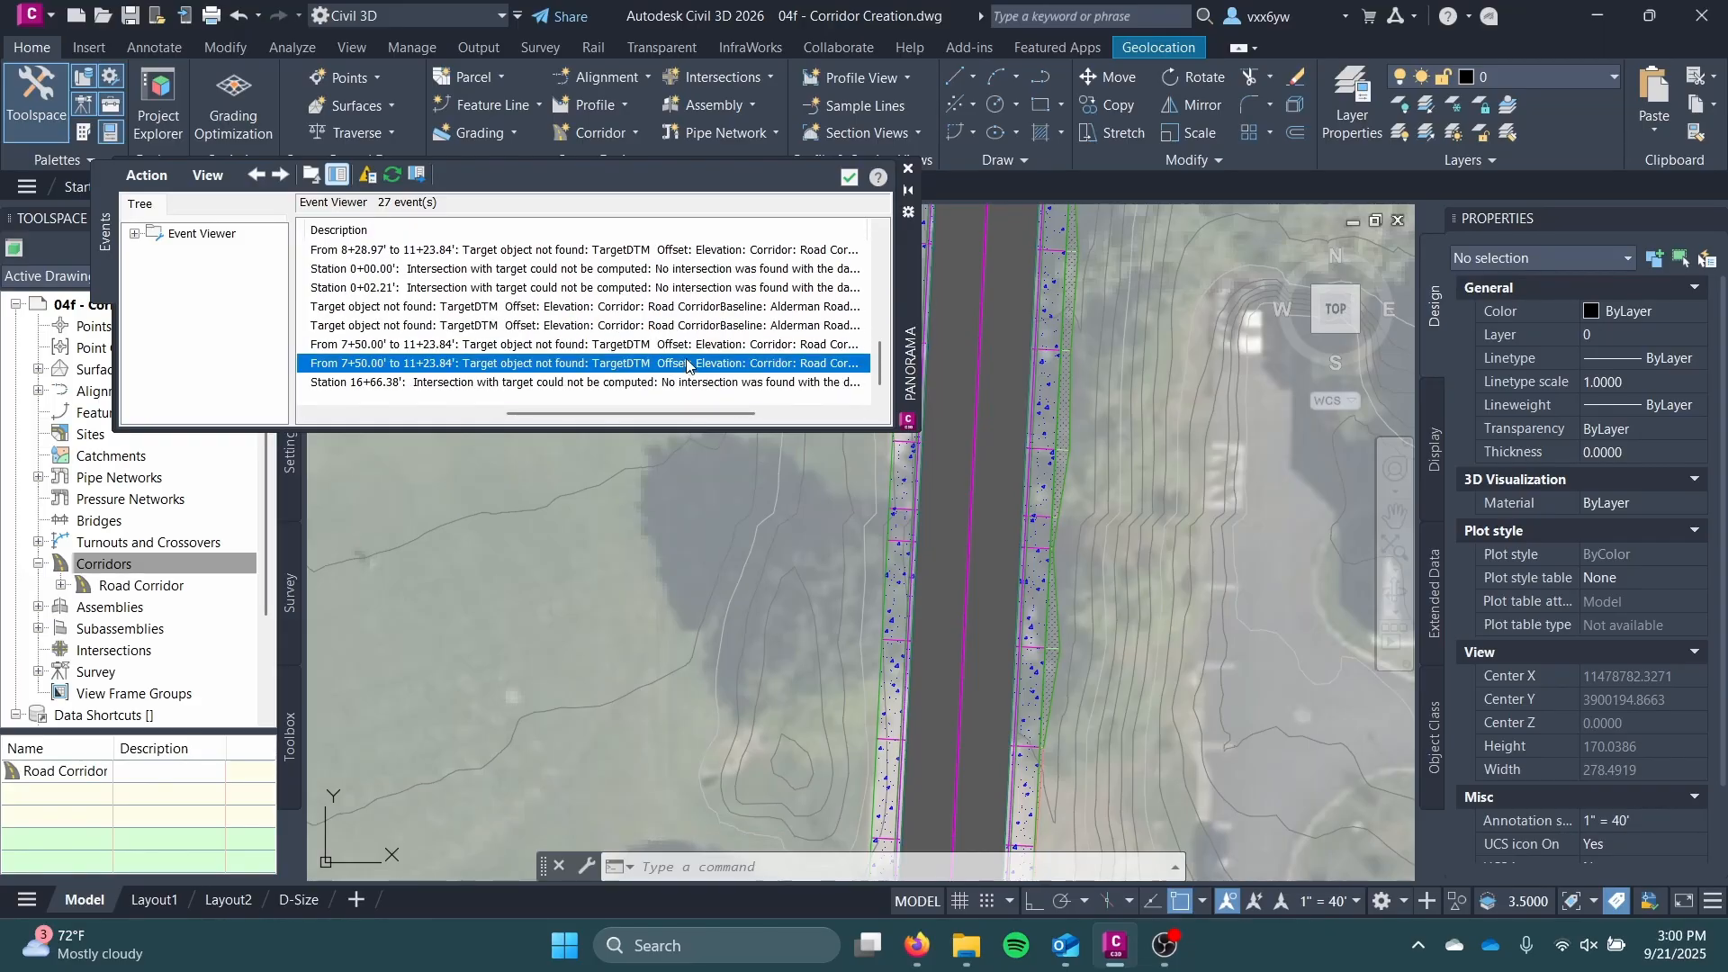
scroll(556, 369, "up", 5)
left_click(576, 324)
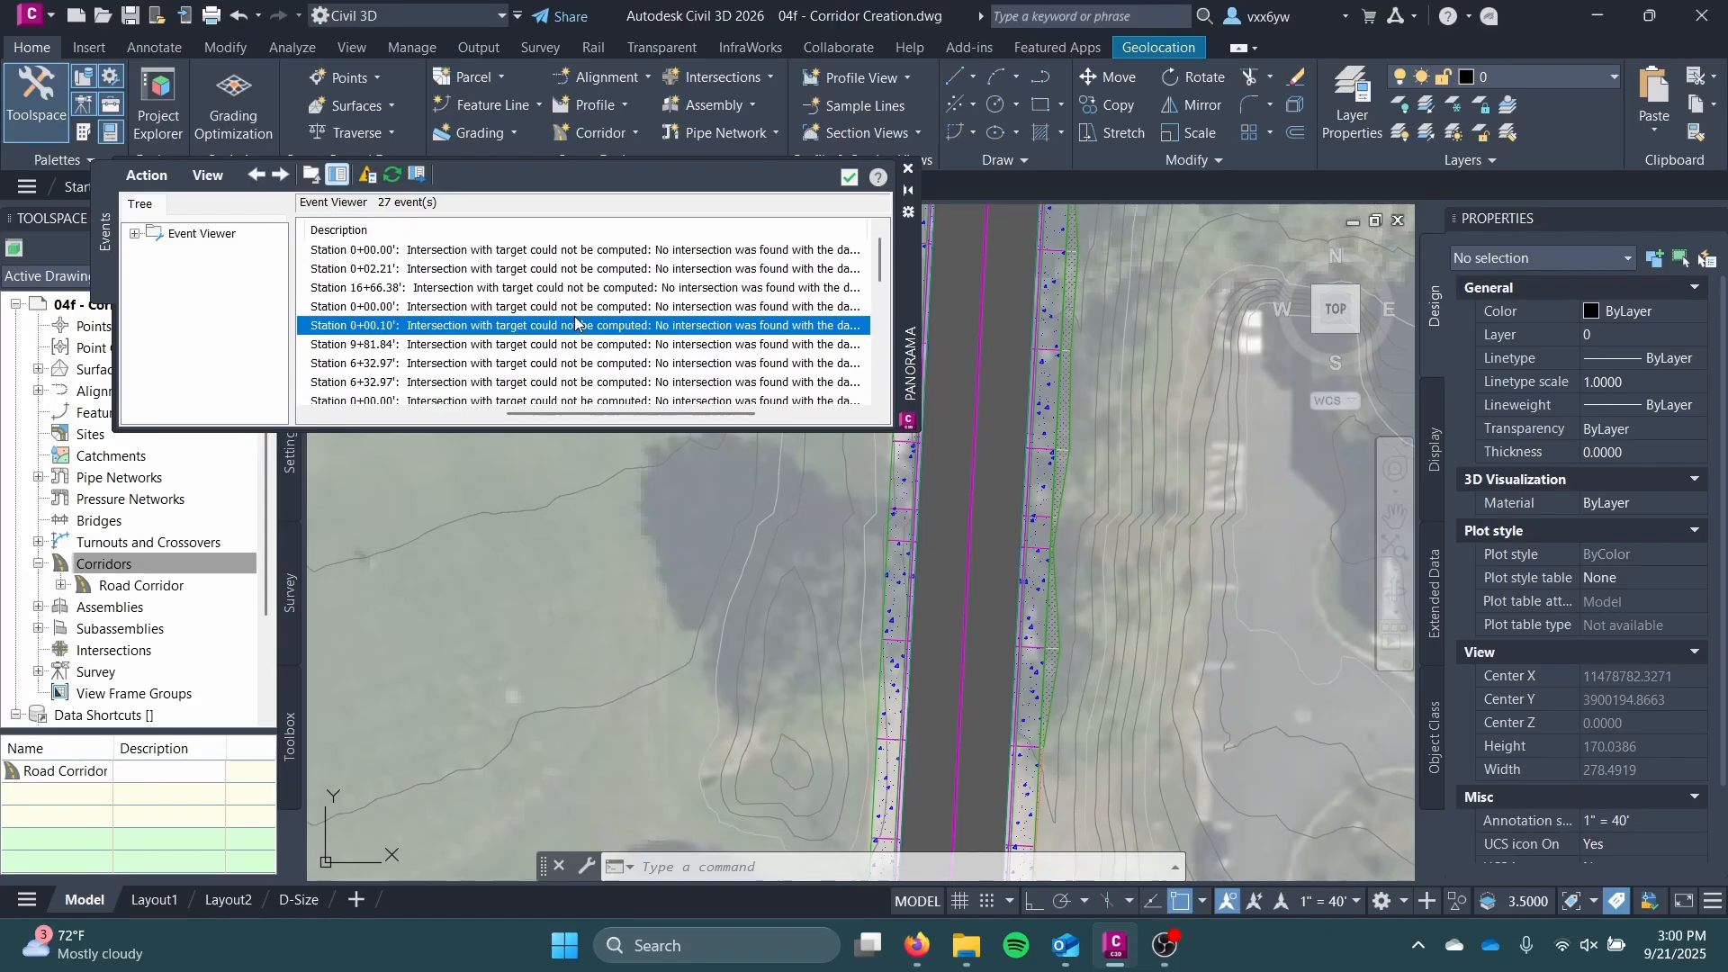
scroll(567, 324, "down", 6)
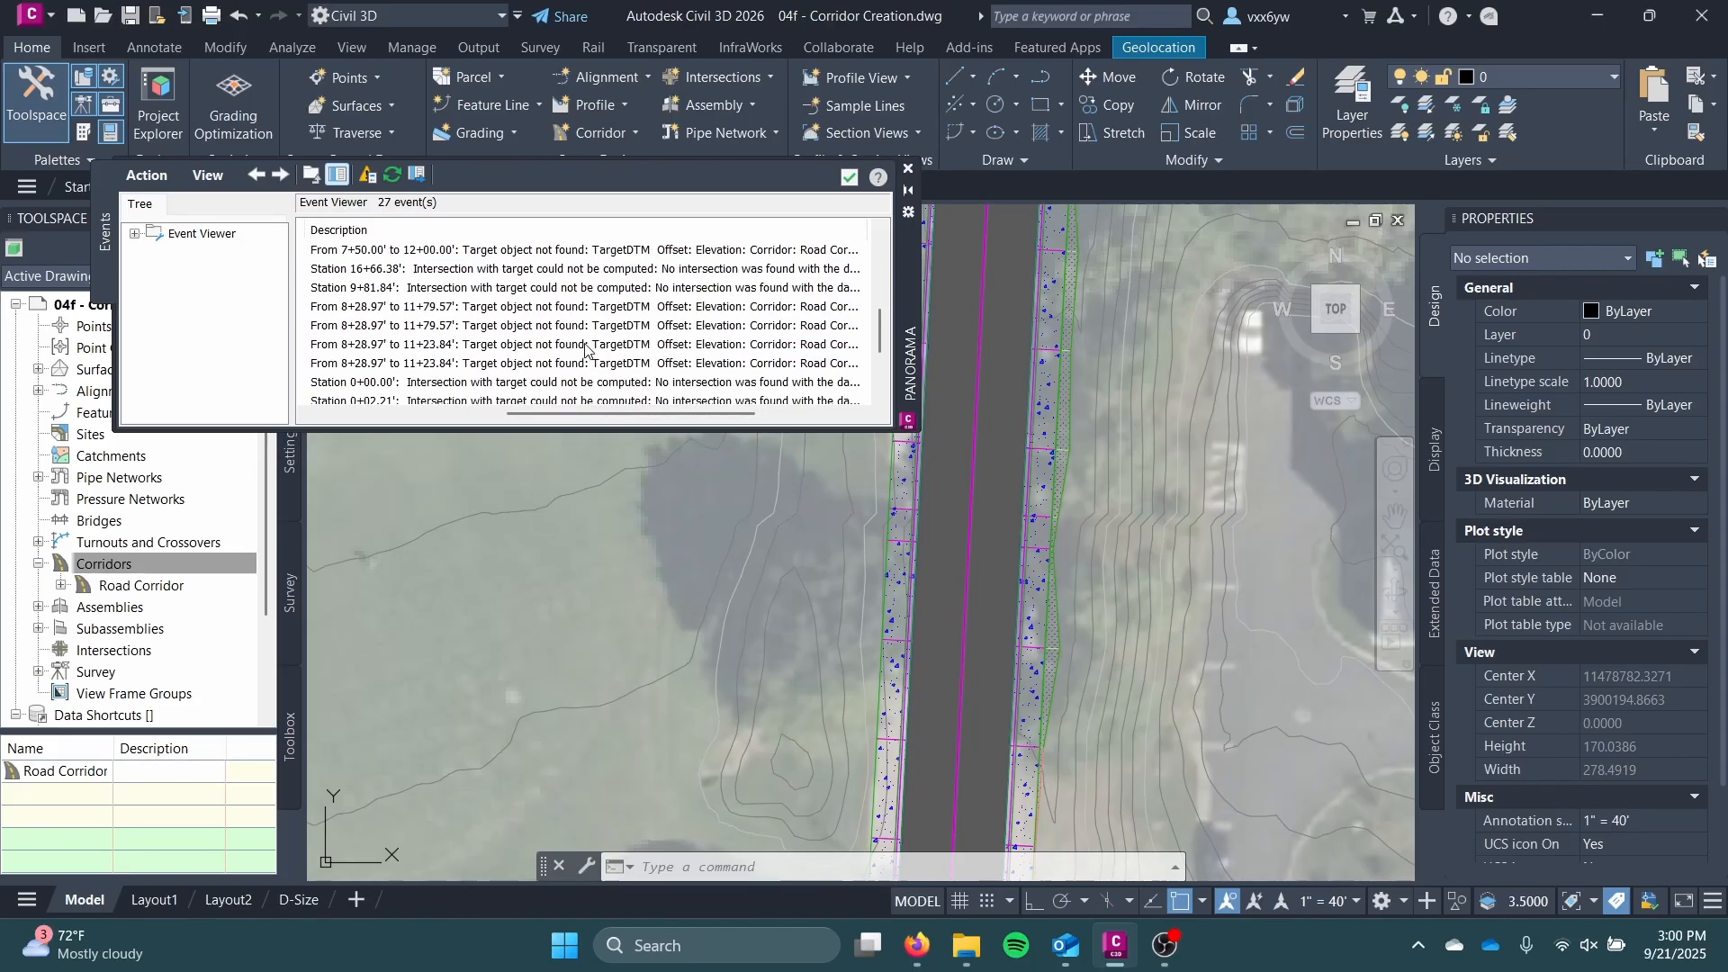
scroll(587, 346, "up", 6)
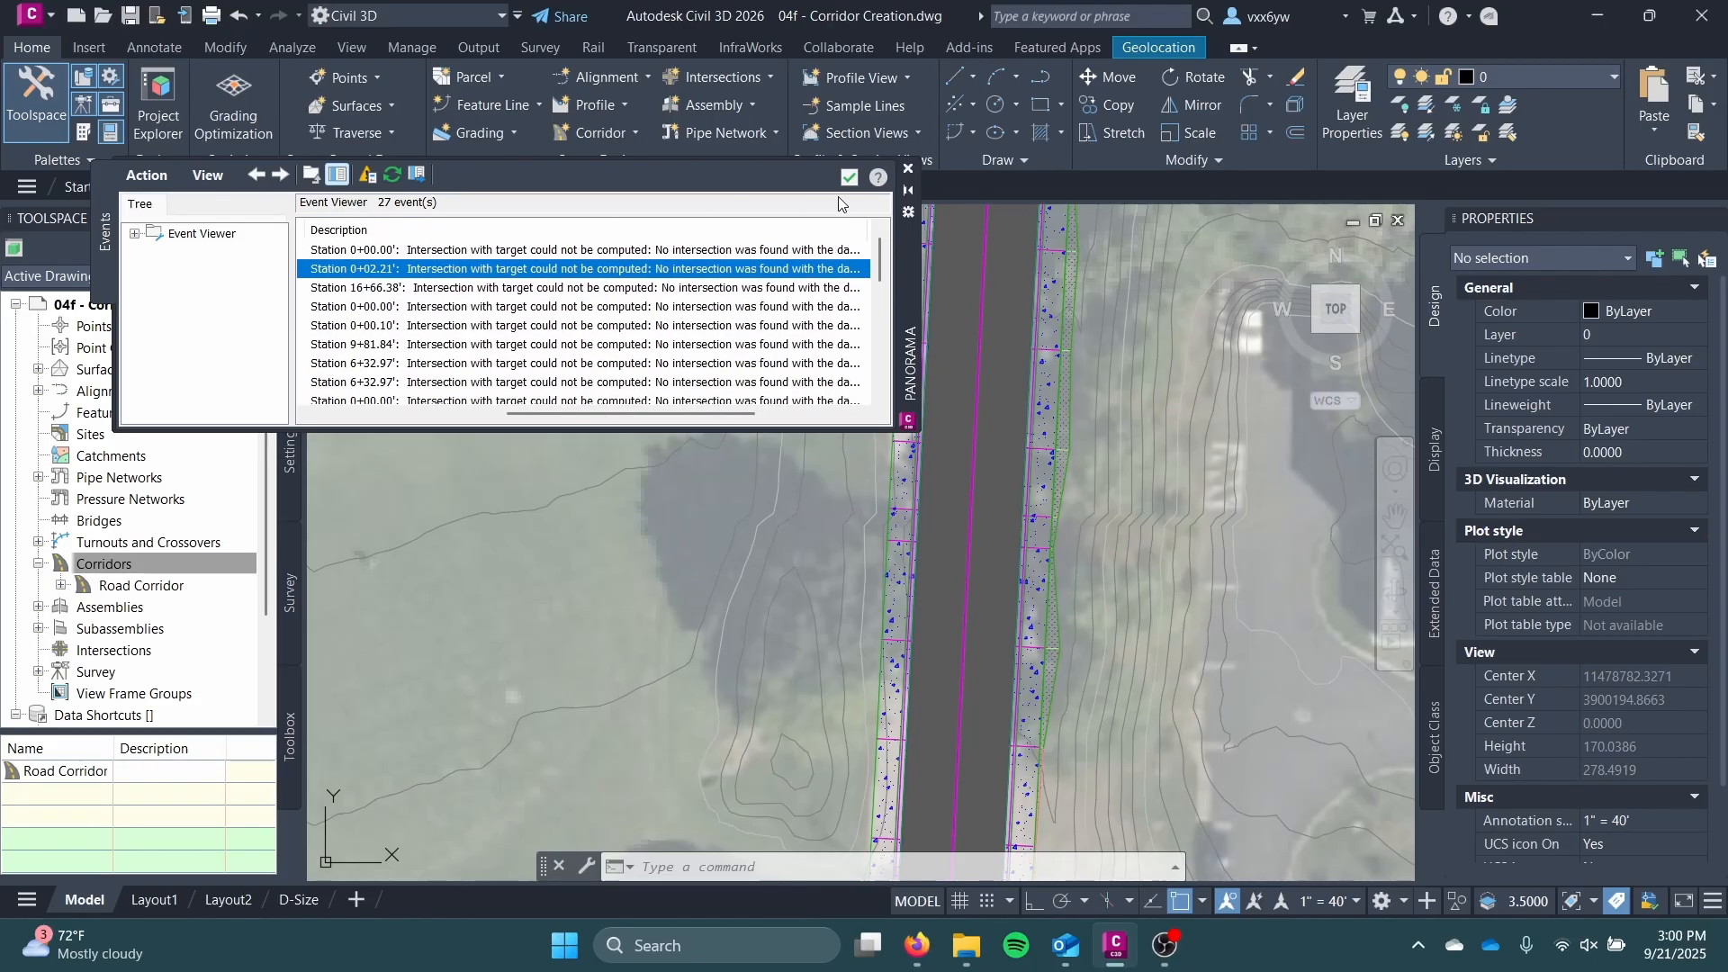
left_click(911, 168)
Step: Open the corridor properties of the Road Corridor and widen the dialog so all region parameters are readable
scroll(986, 432, "down", 5)
scroll(1033, 439, "up", 4)
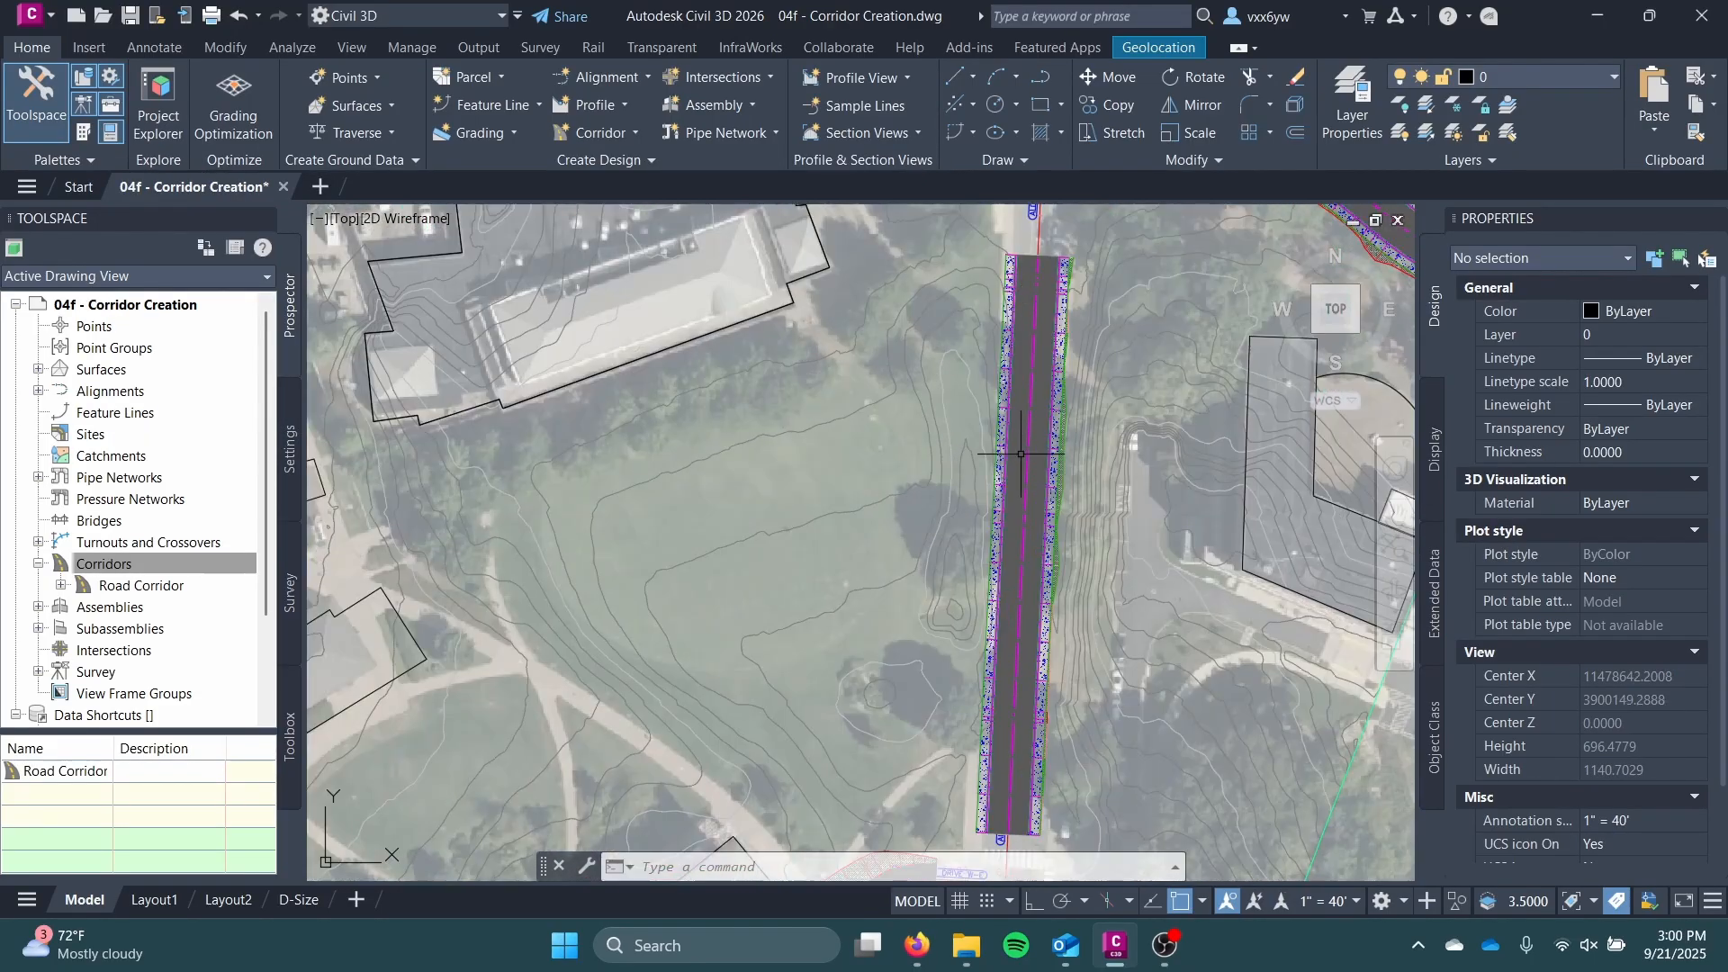
left_click(1033, 439)
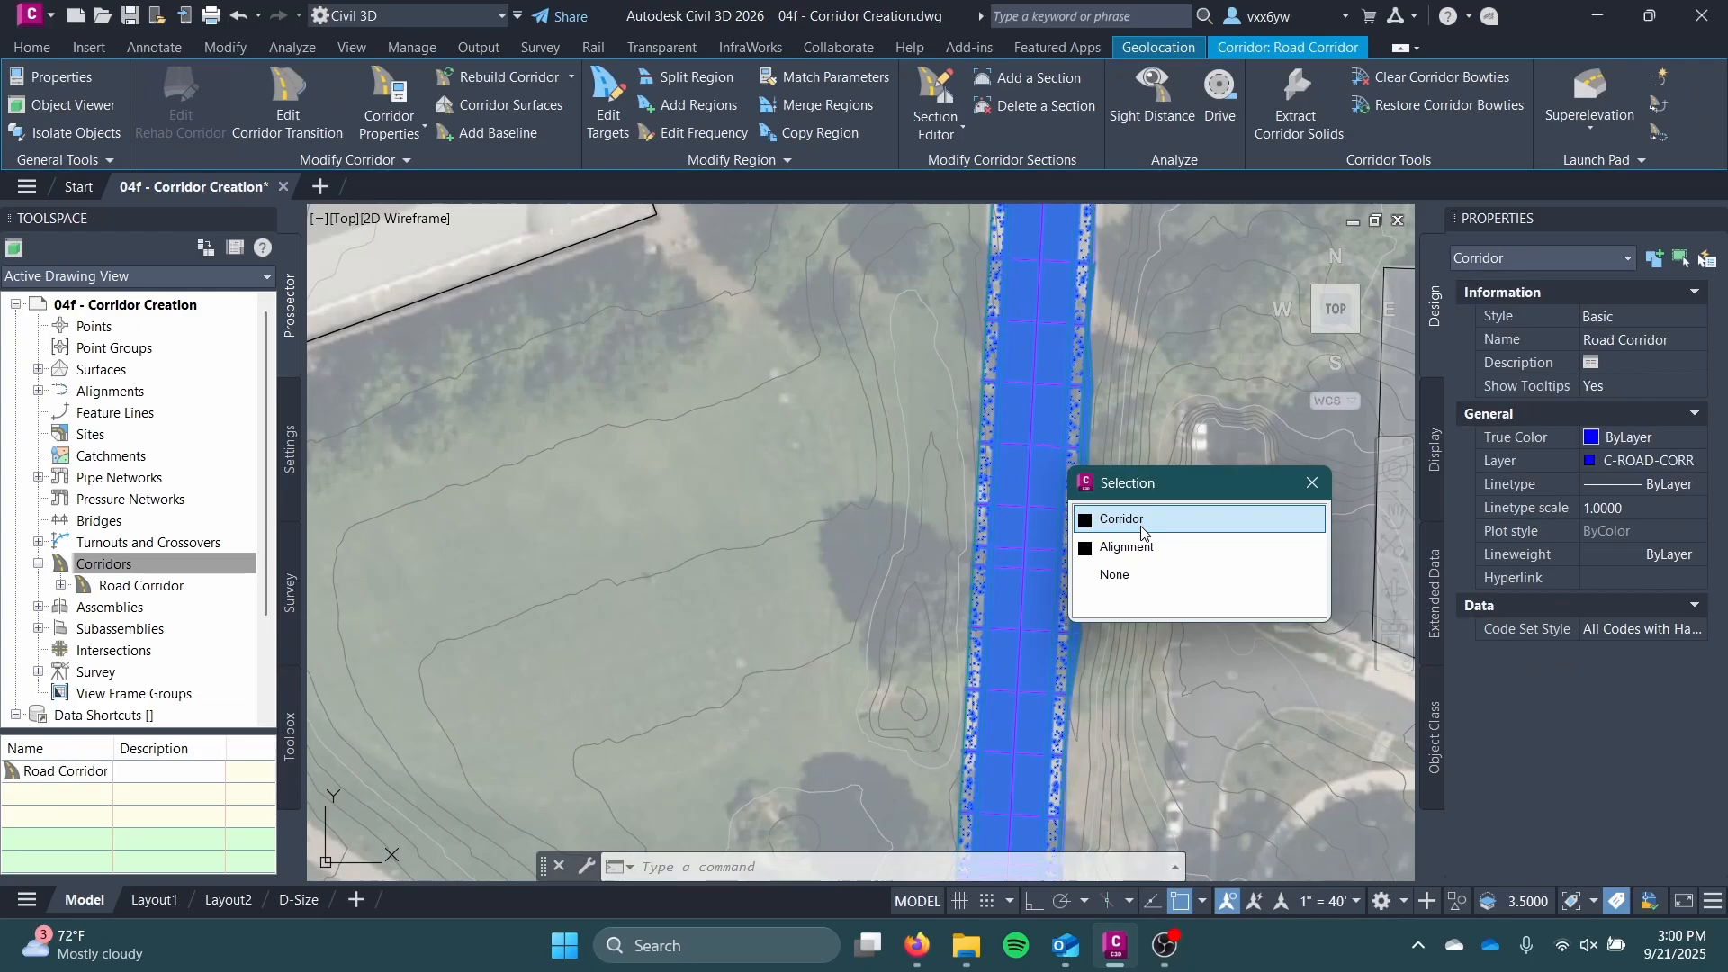
left_click(1142, 521)
left_click(389, 100)
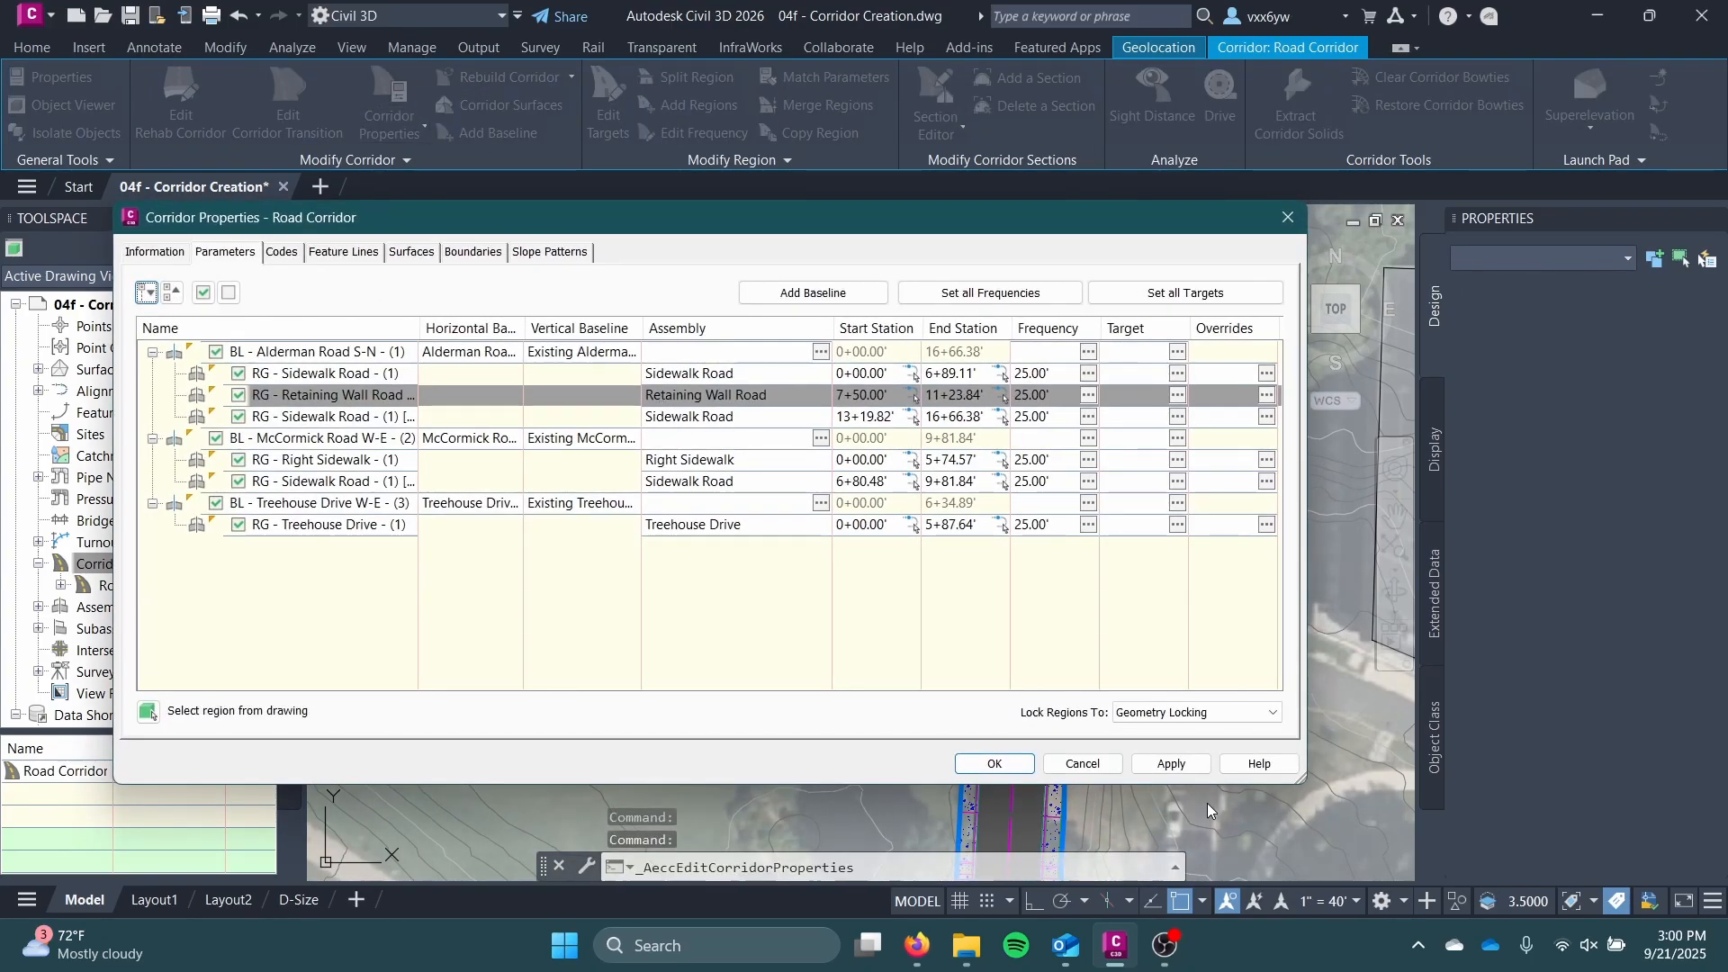
left_click_drag(1298, 774, 1557, 806)
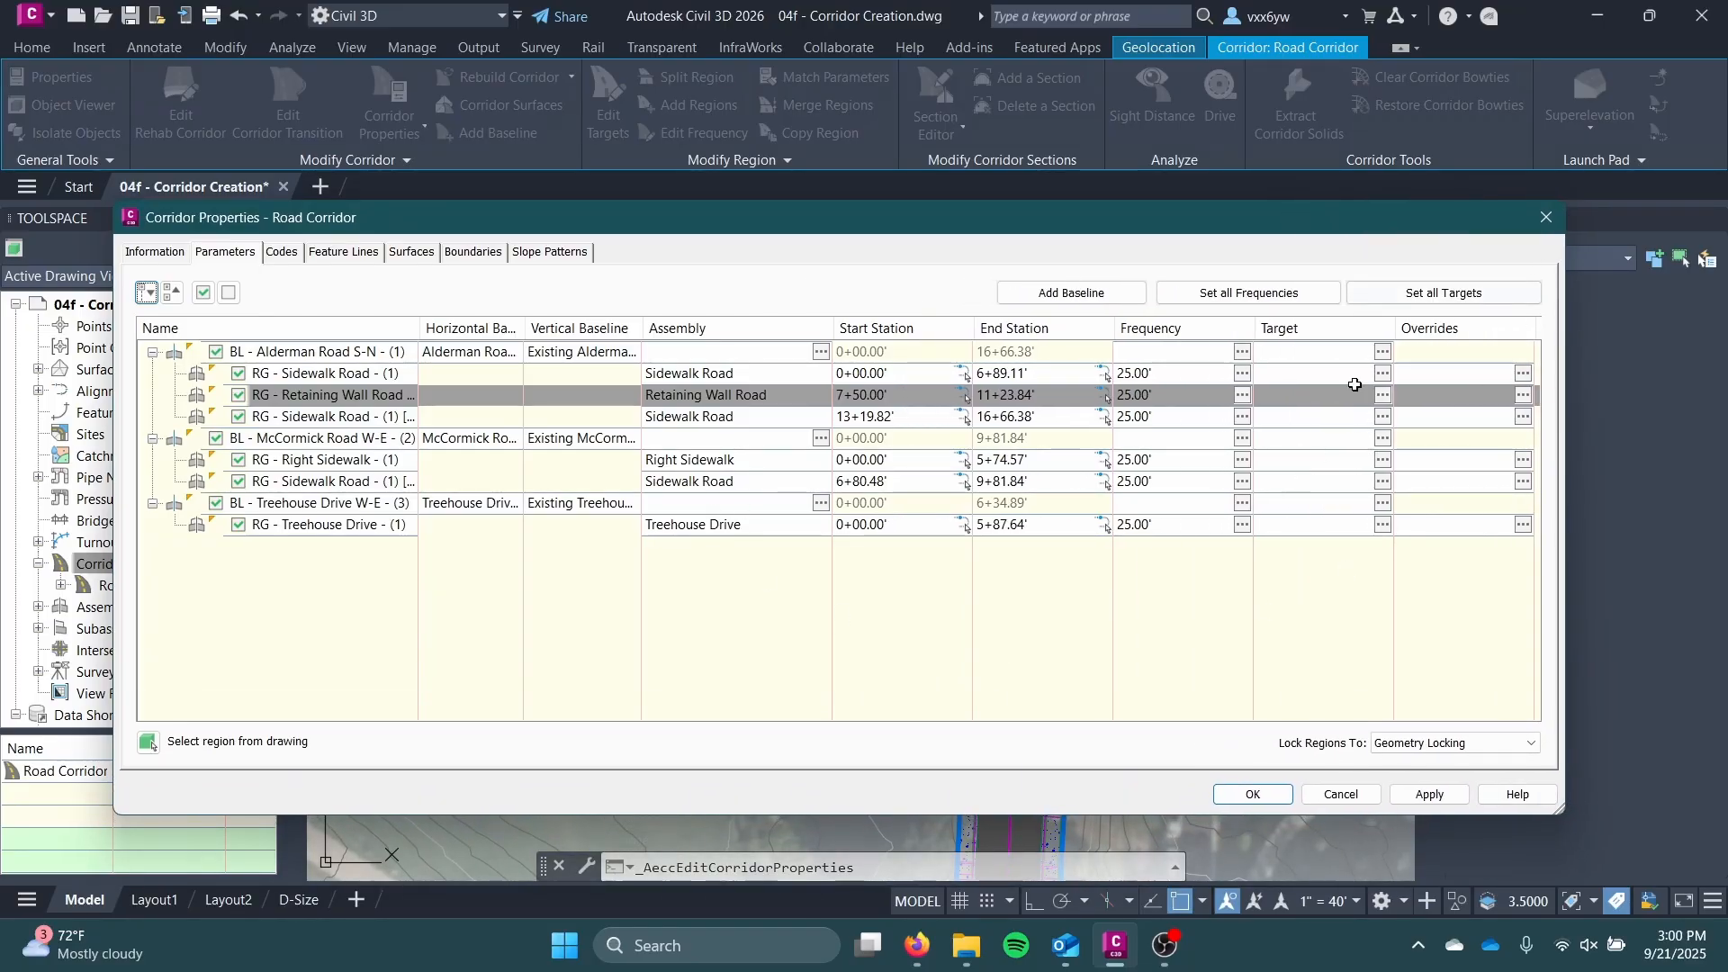
left_click(1325, 525)
left_click(1341, 352)
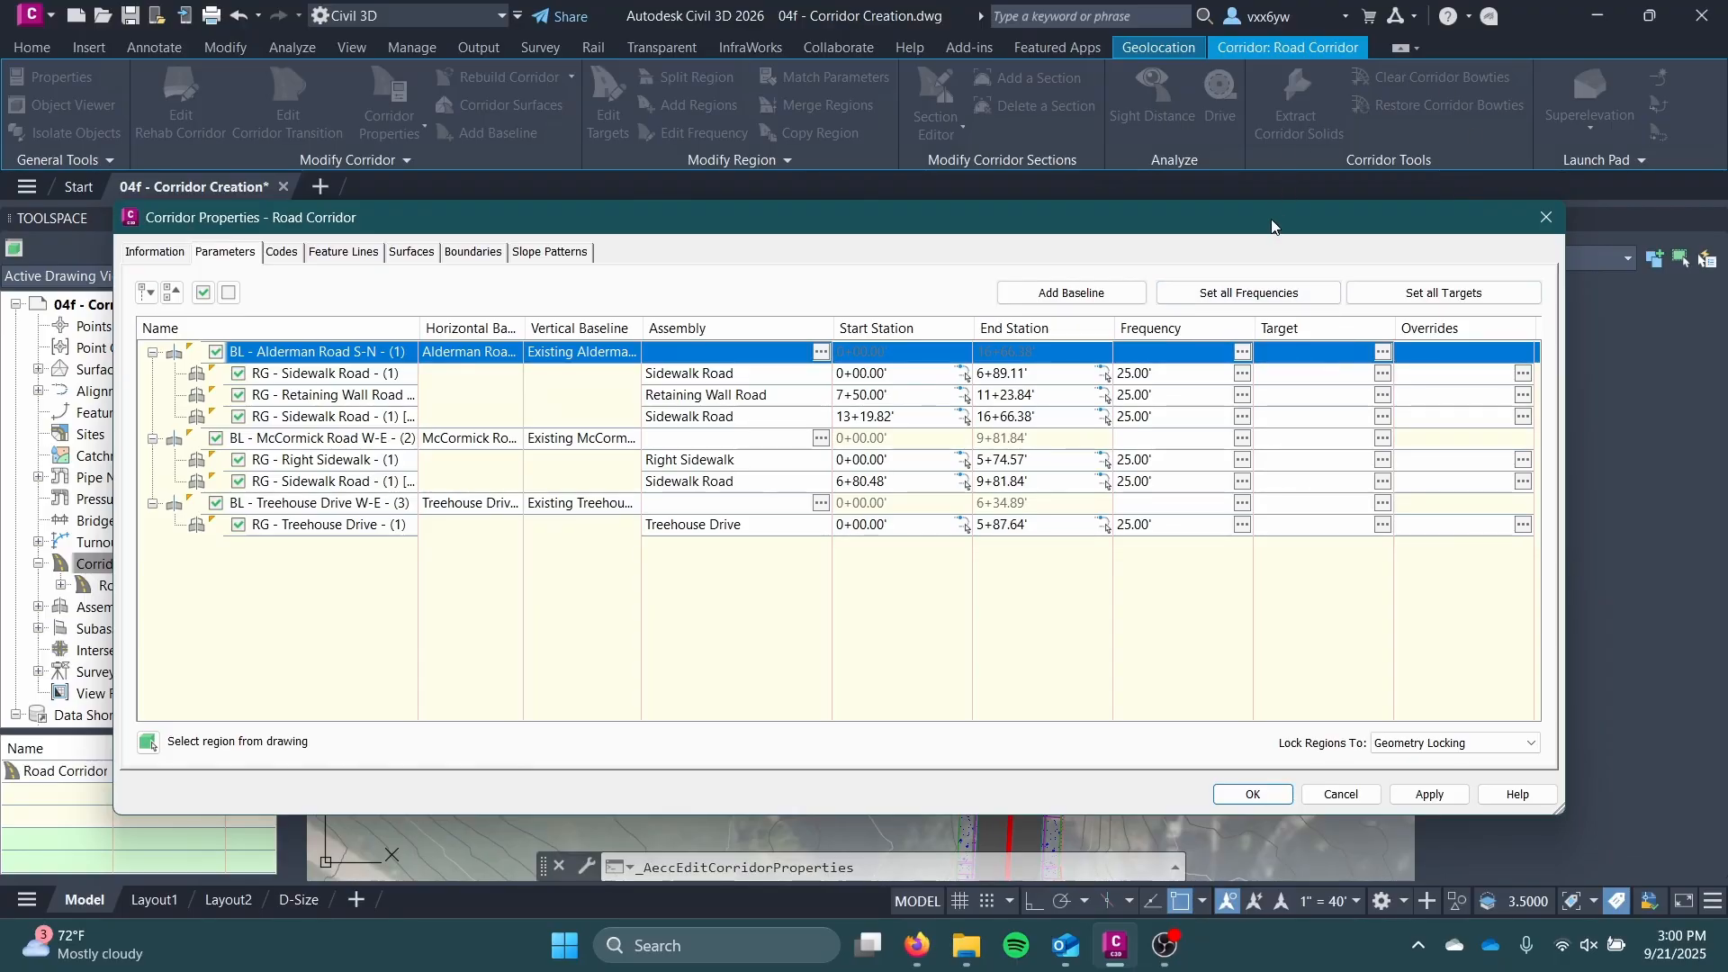
mouse_move(1273, 226)
left_mouse_down()
mouse_move(794, 281)
mouse_move(801, 498)
mouse_move(866, 552)
mouse_move(932, 560)
mouse_move(982, 714)
left_mouse_up()
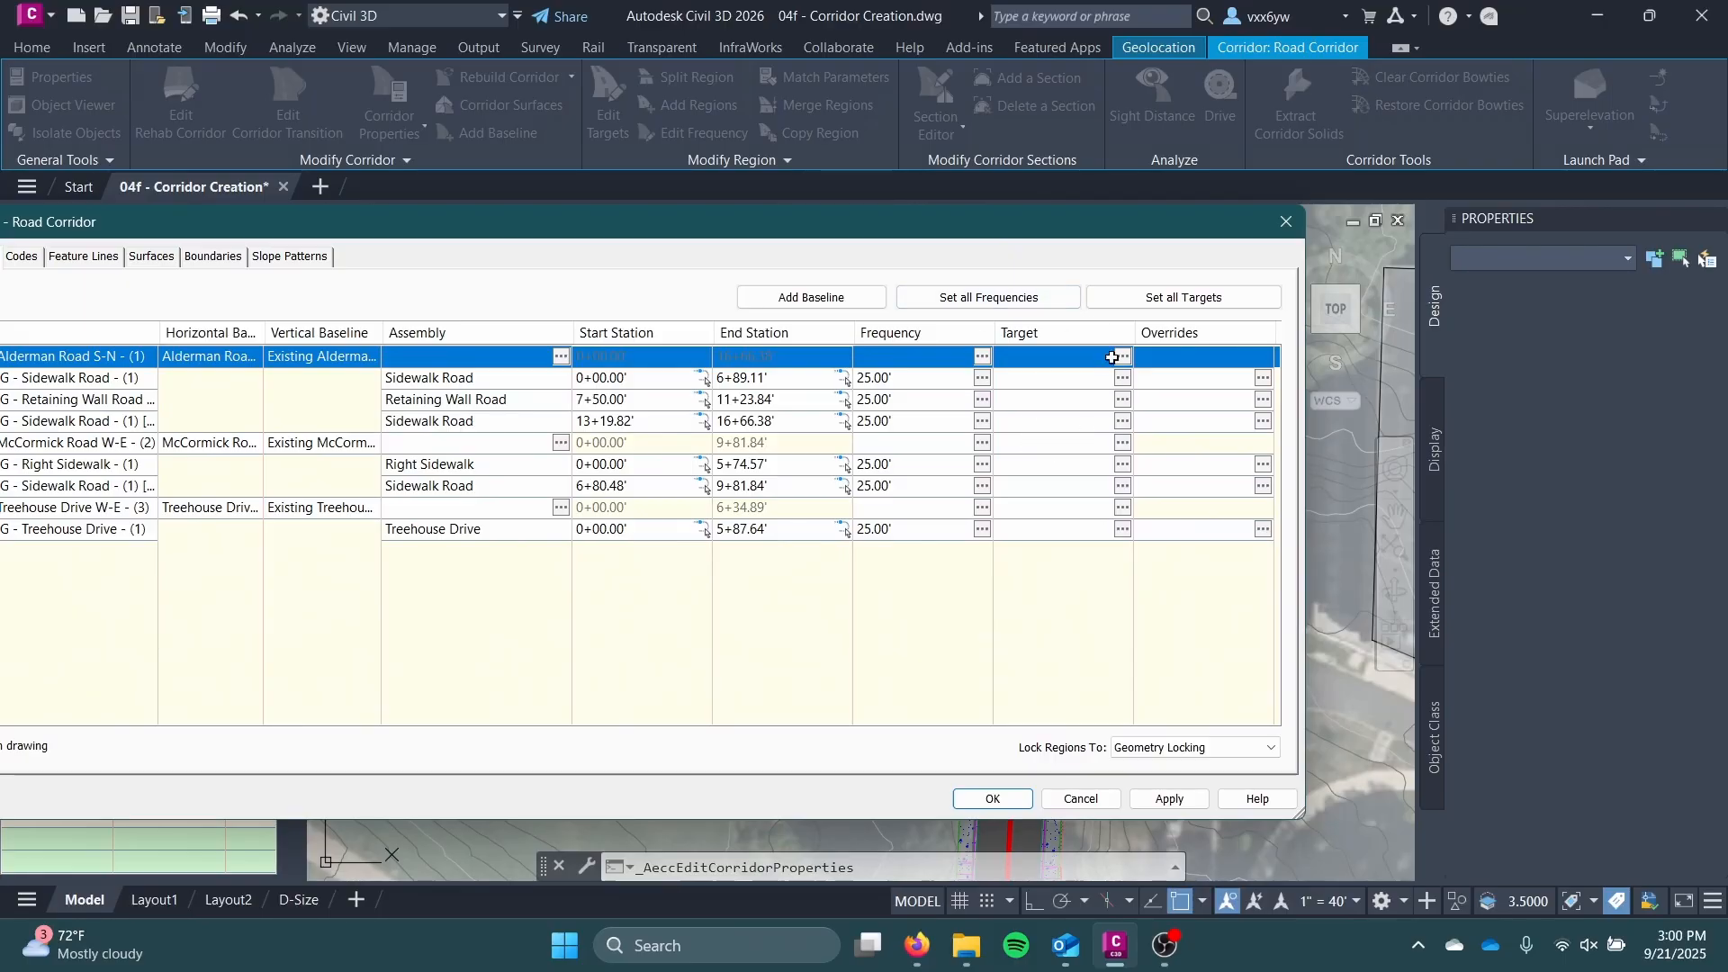
left_click_drag(858, 237, 1106, 492)
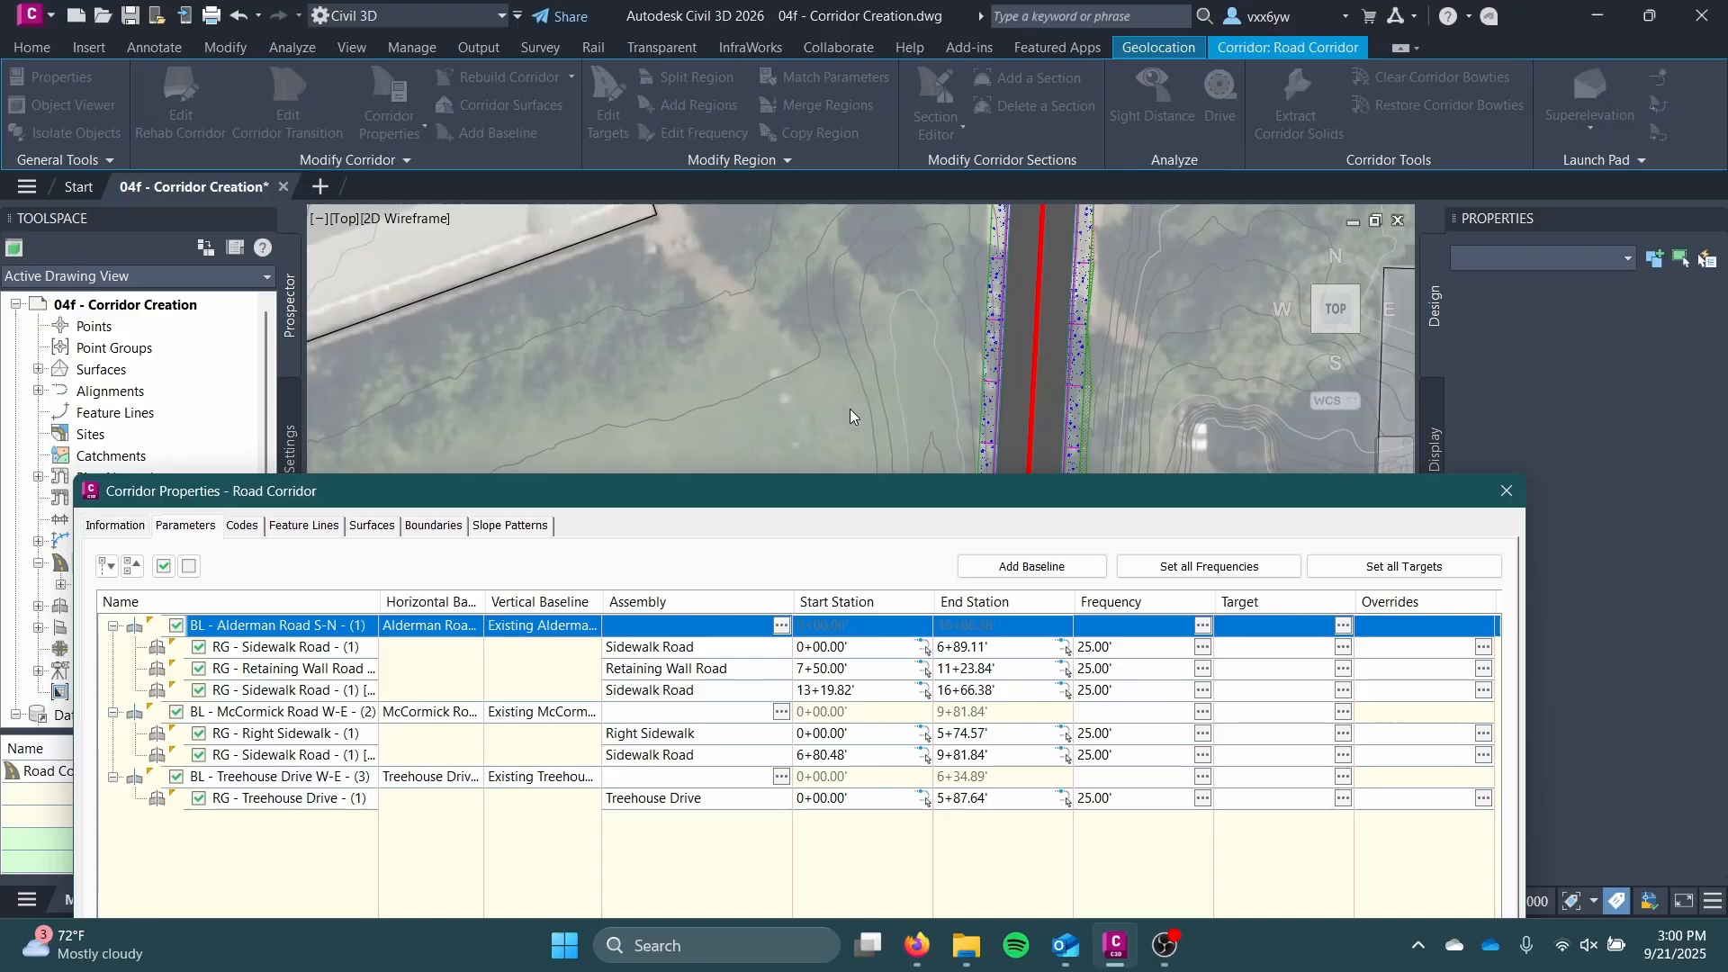
left_click_drag(721, 511, 671, 277)
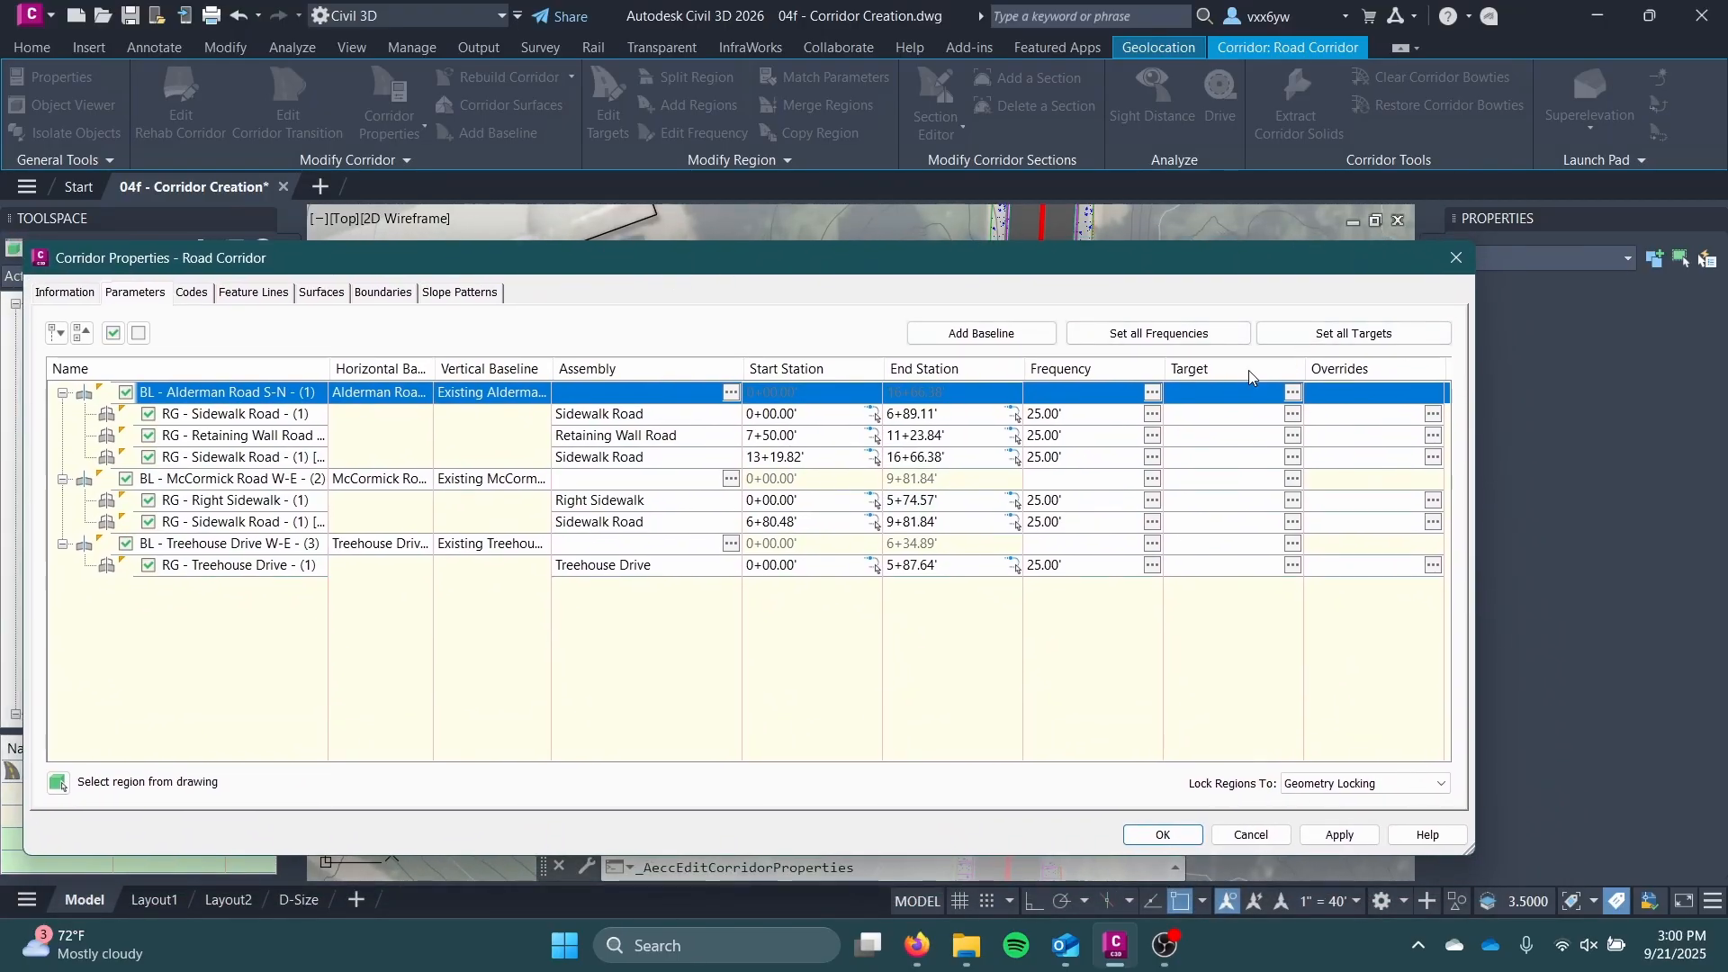
Step: Examine the offset, elevation and surface targets of the Retaining Wall Road region without changing them
left_click(267, 438)
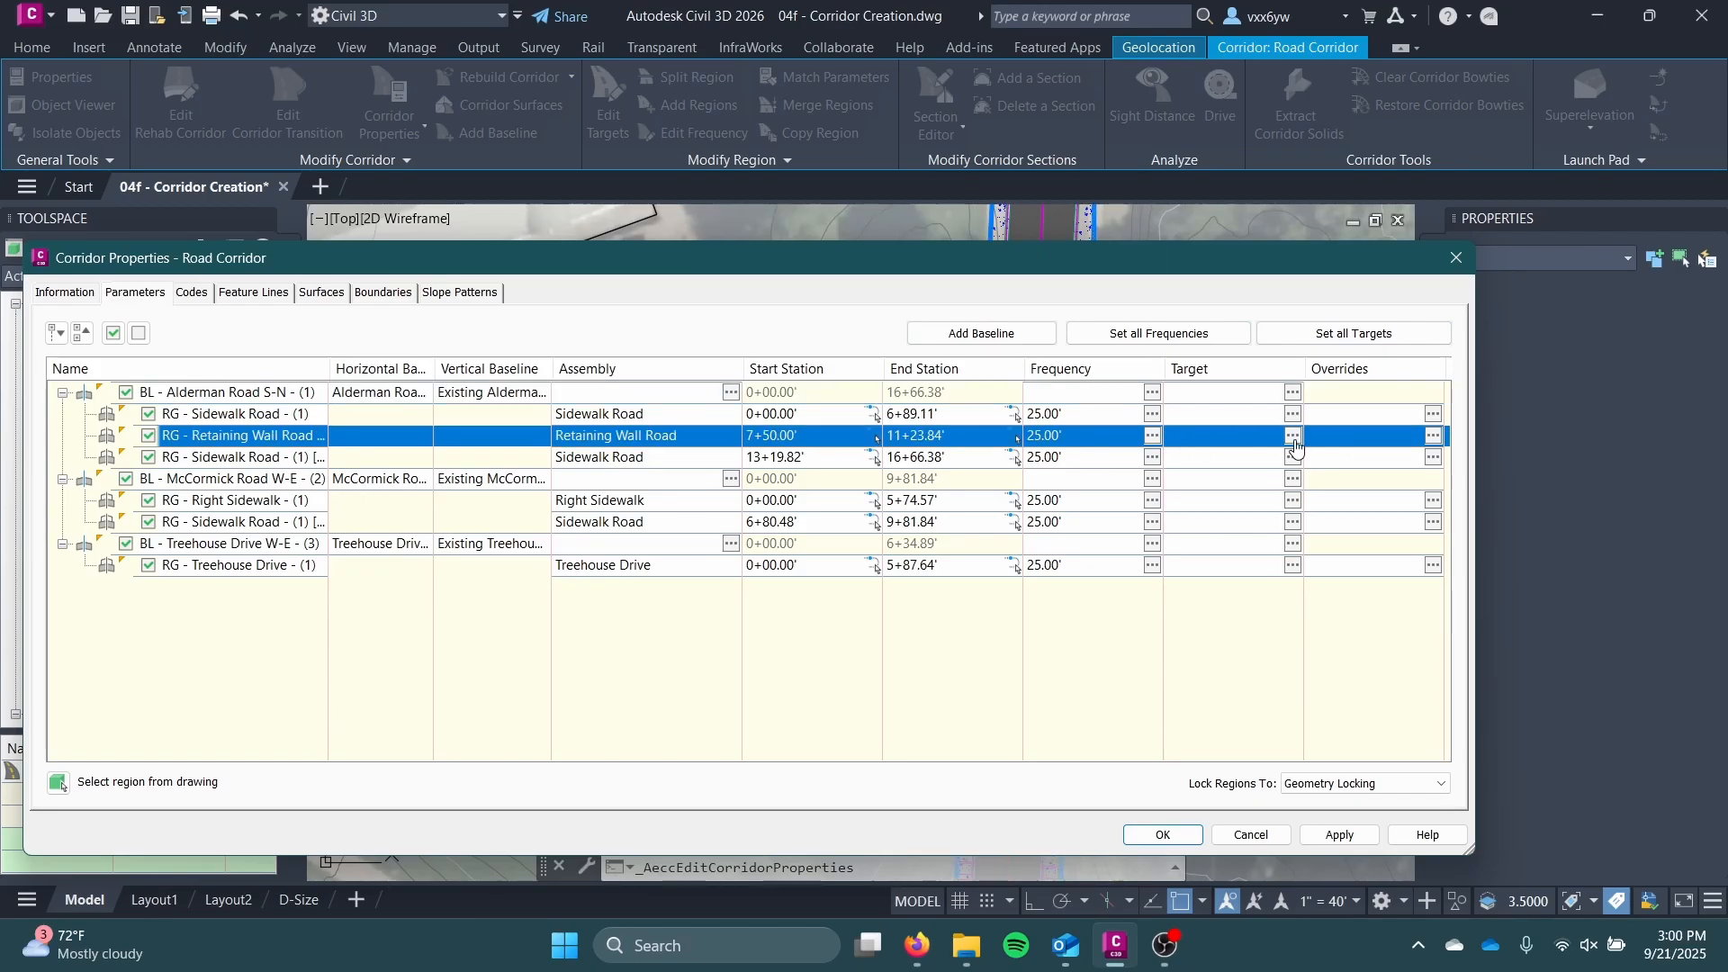
left_click(1293, 436)
left_click_drag(665, 73, 592, 117)
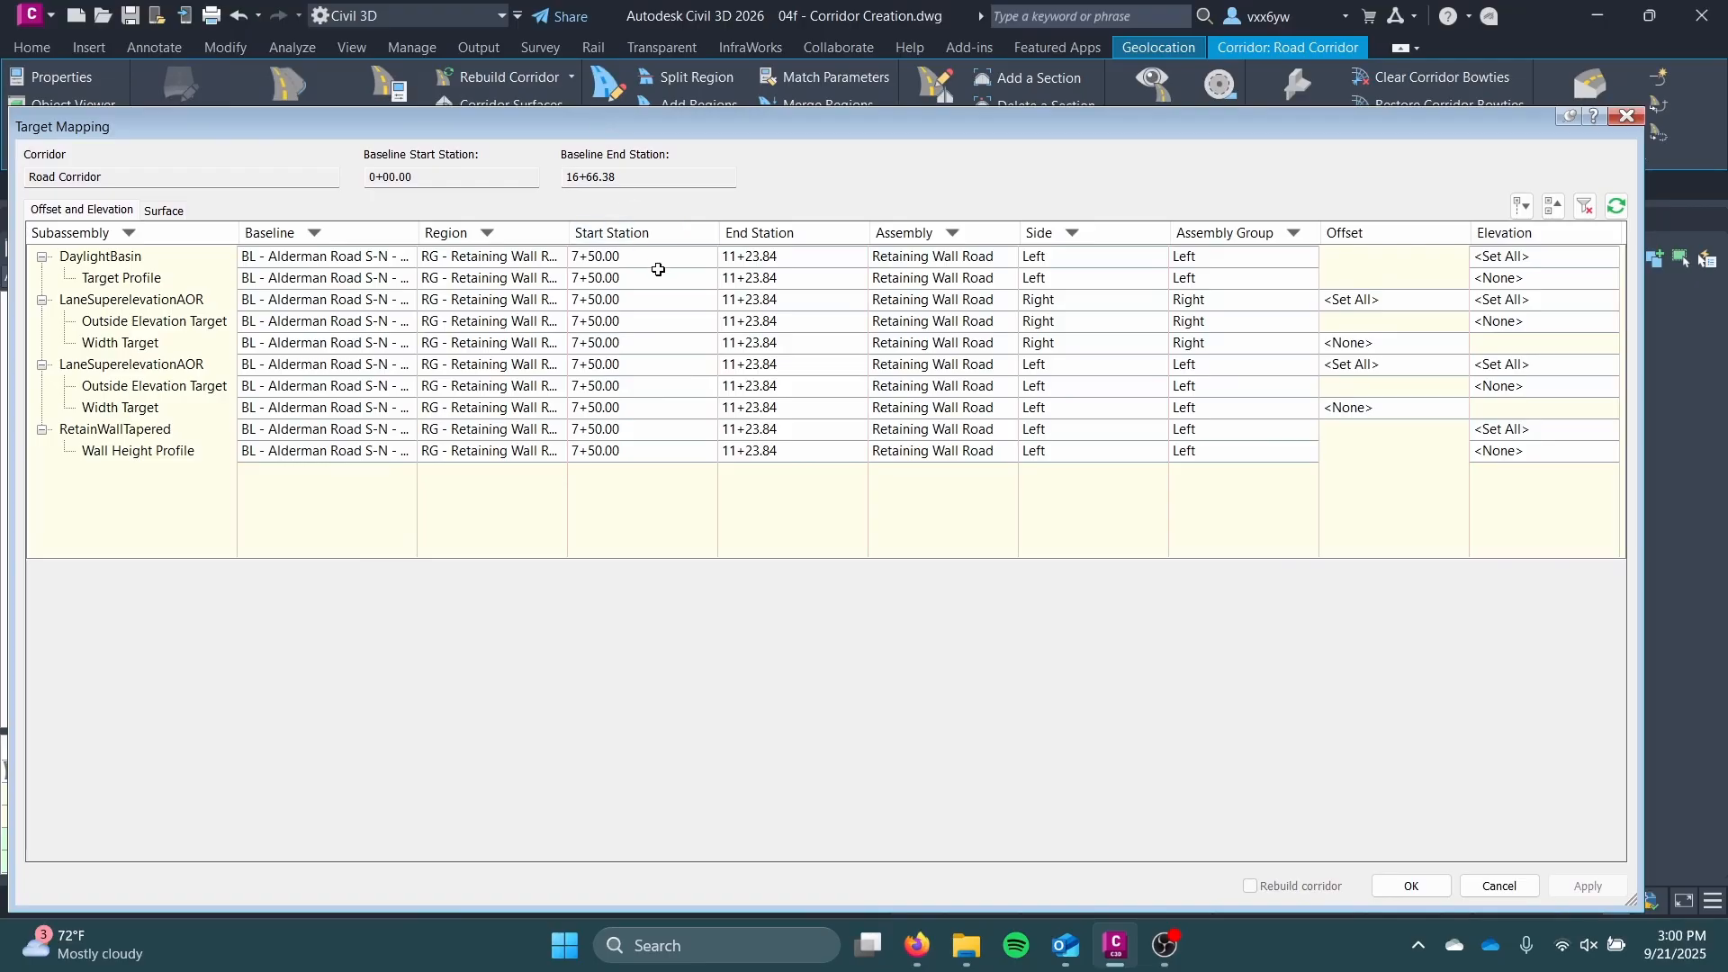
left_click(159, 212)
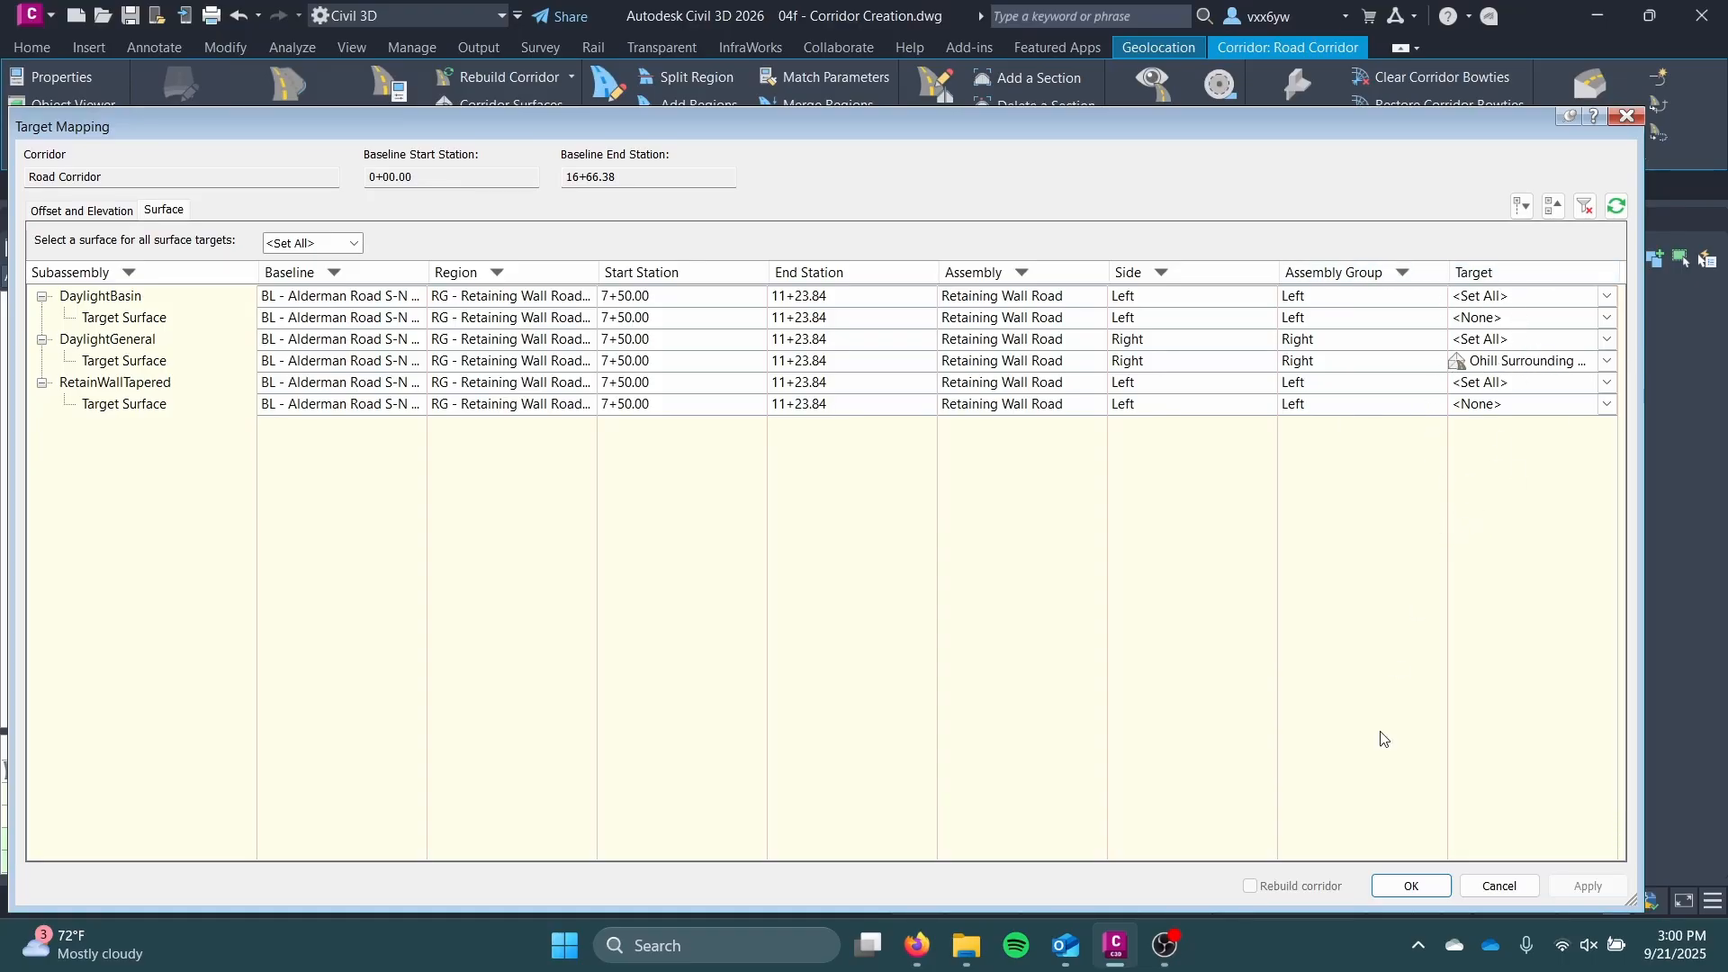
left_click(1498, 887)
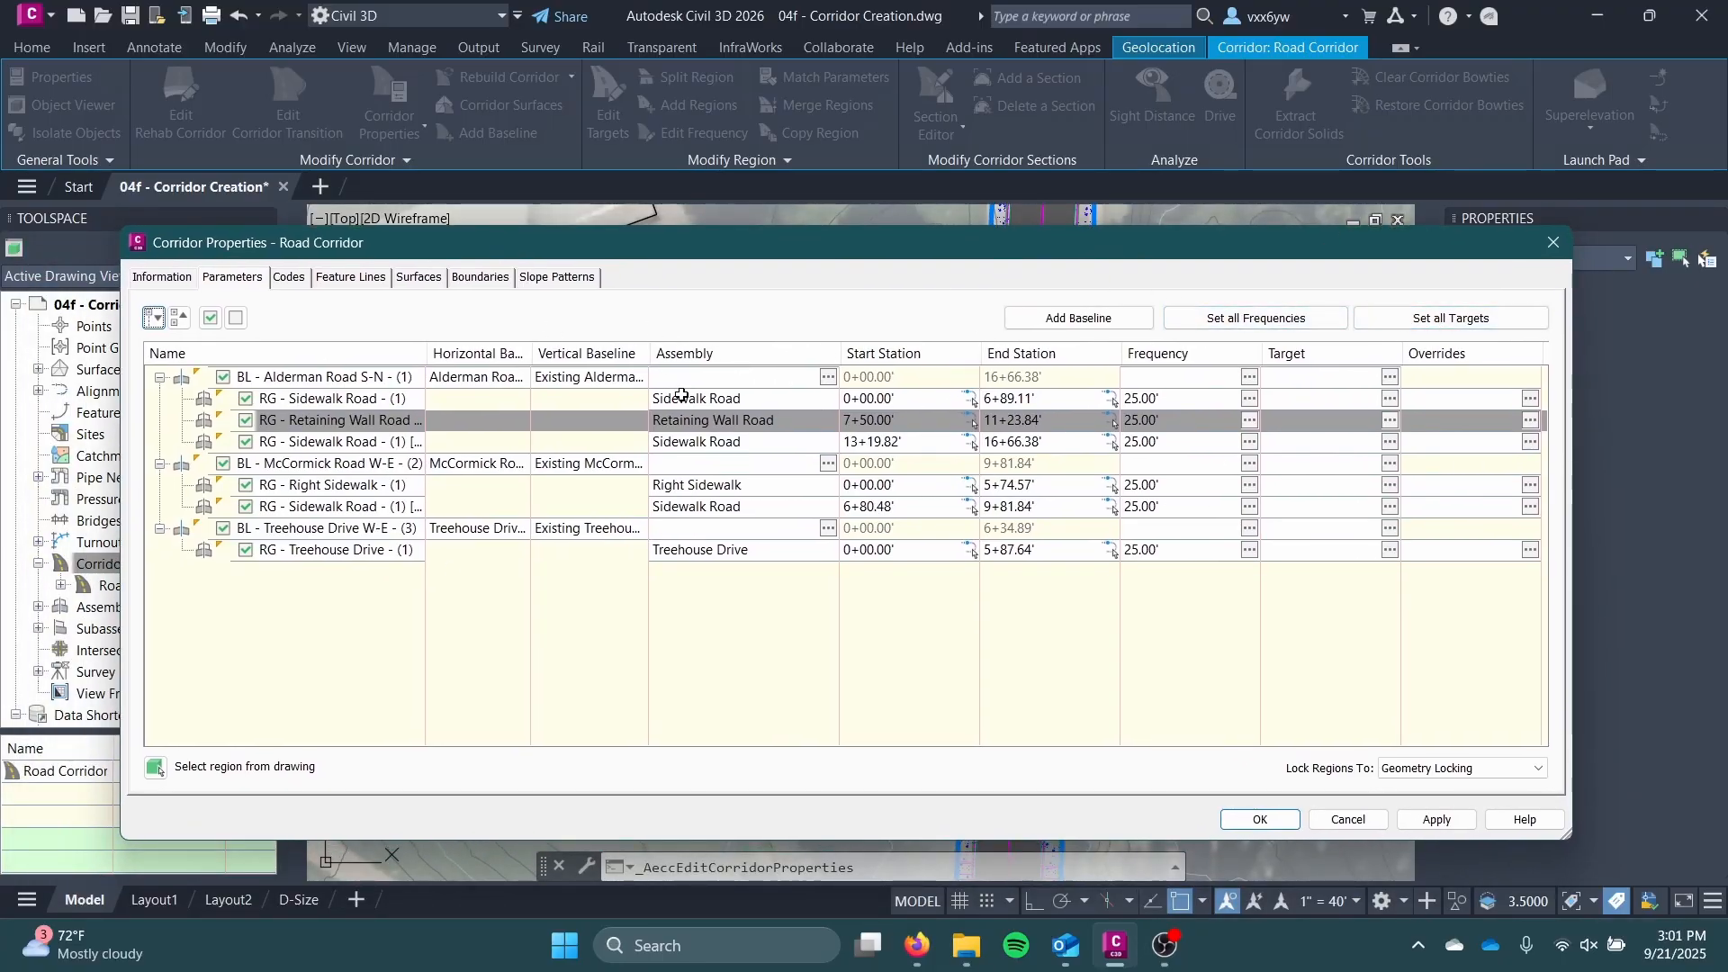
Step: Set the surface target of all subassemblies in the corridor to Ohill Surrounding Area
left_click(1440, 326)
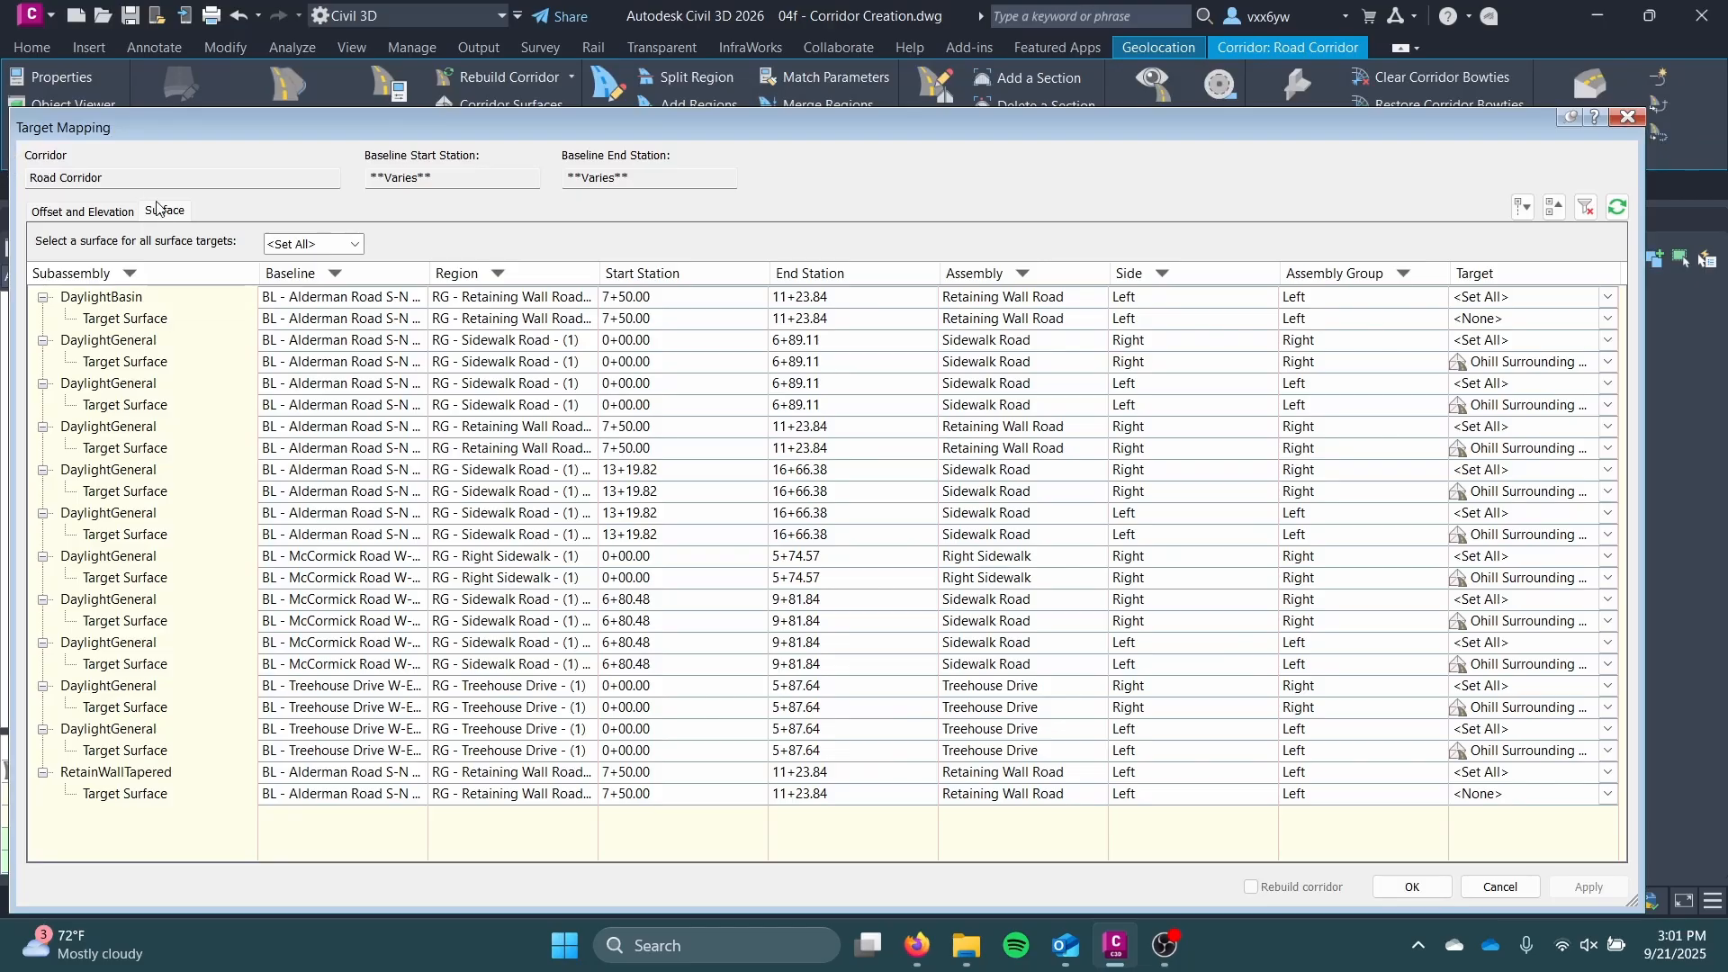
left_click(354, 244)
left_click(333, 282)
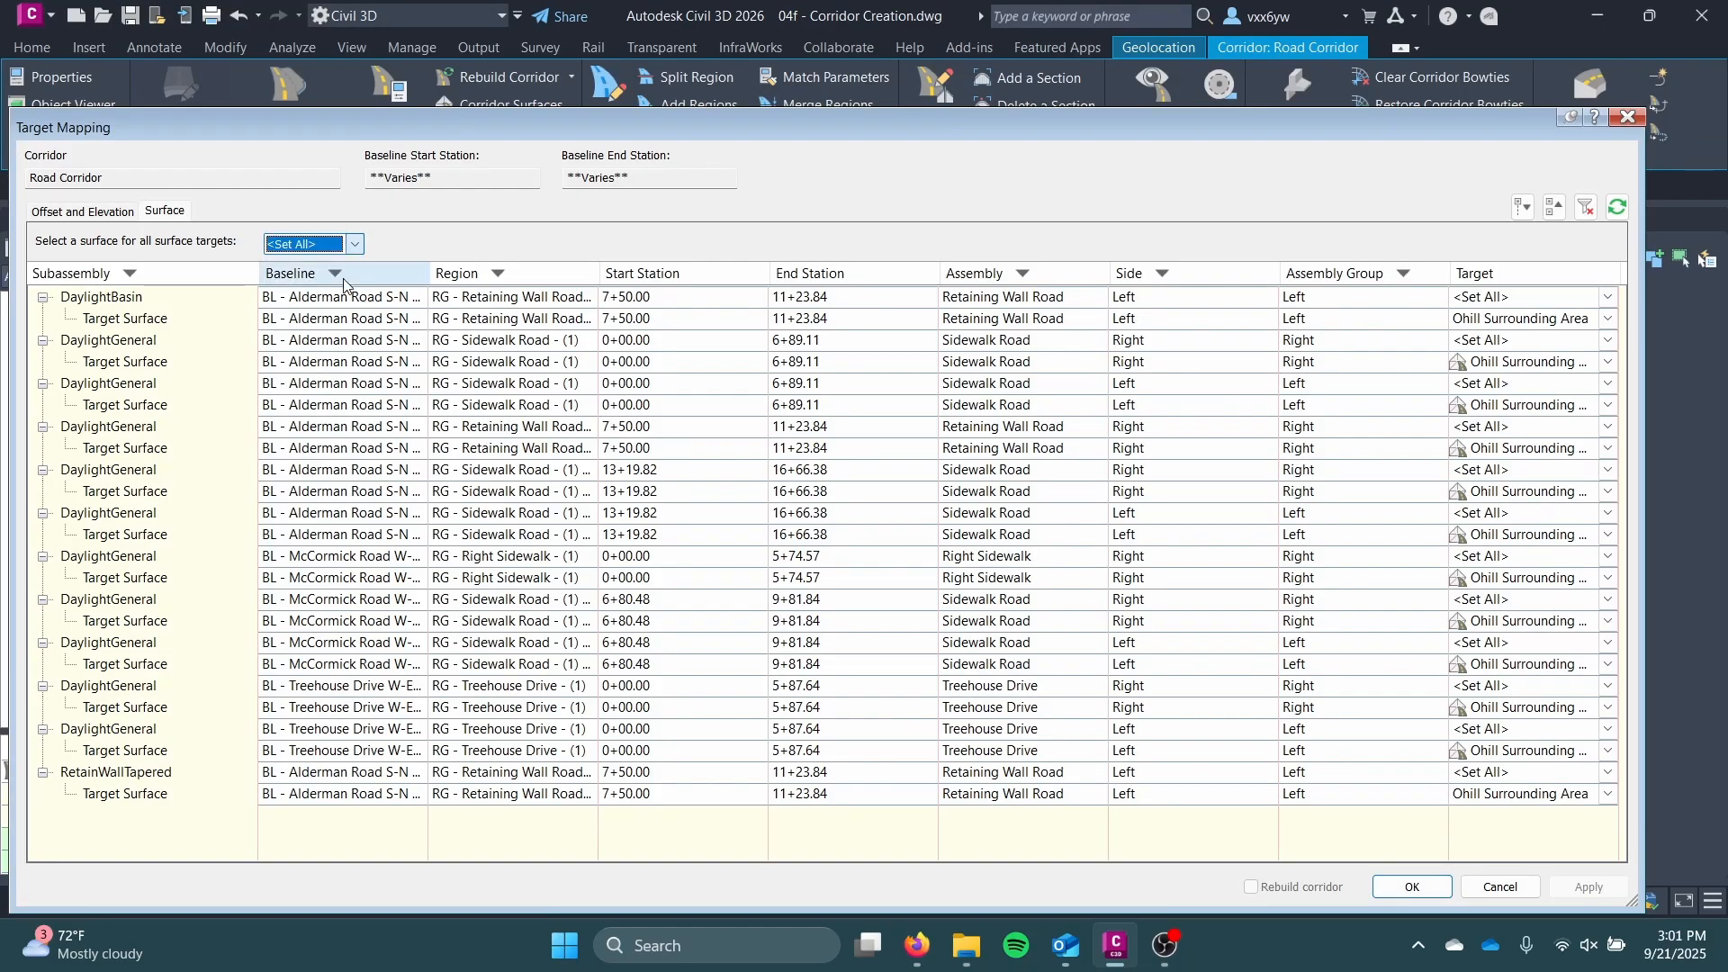
left_click(1397, 896)
Step: Apply the corridor changes with a rebuild, and close the corridor properties and the Event Viewer
left_click(1437, 819)
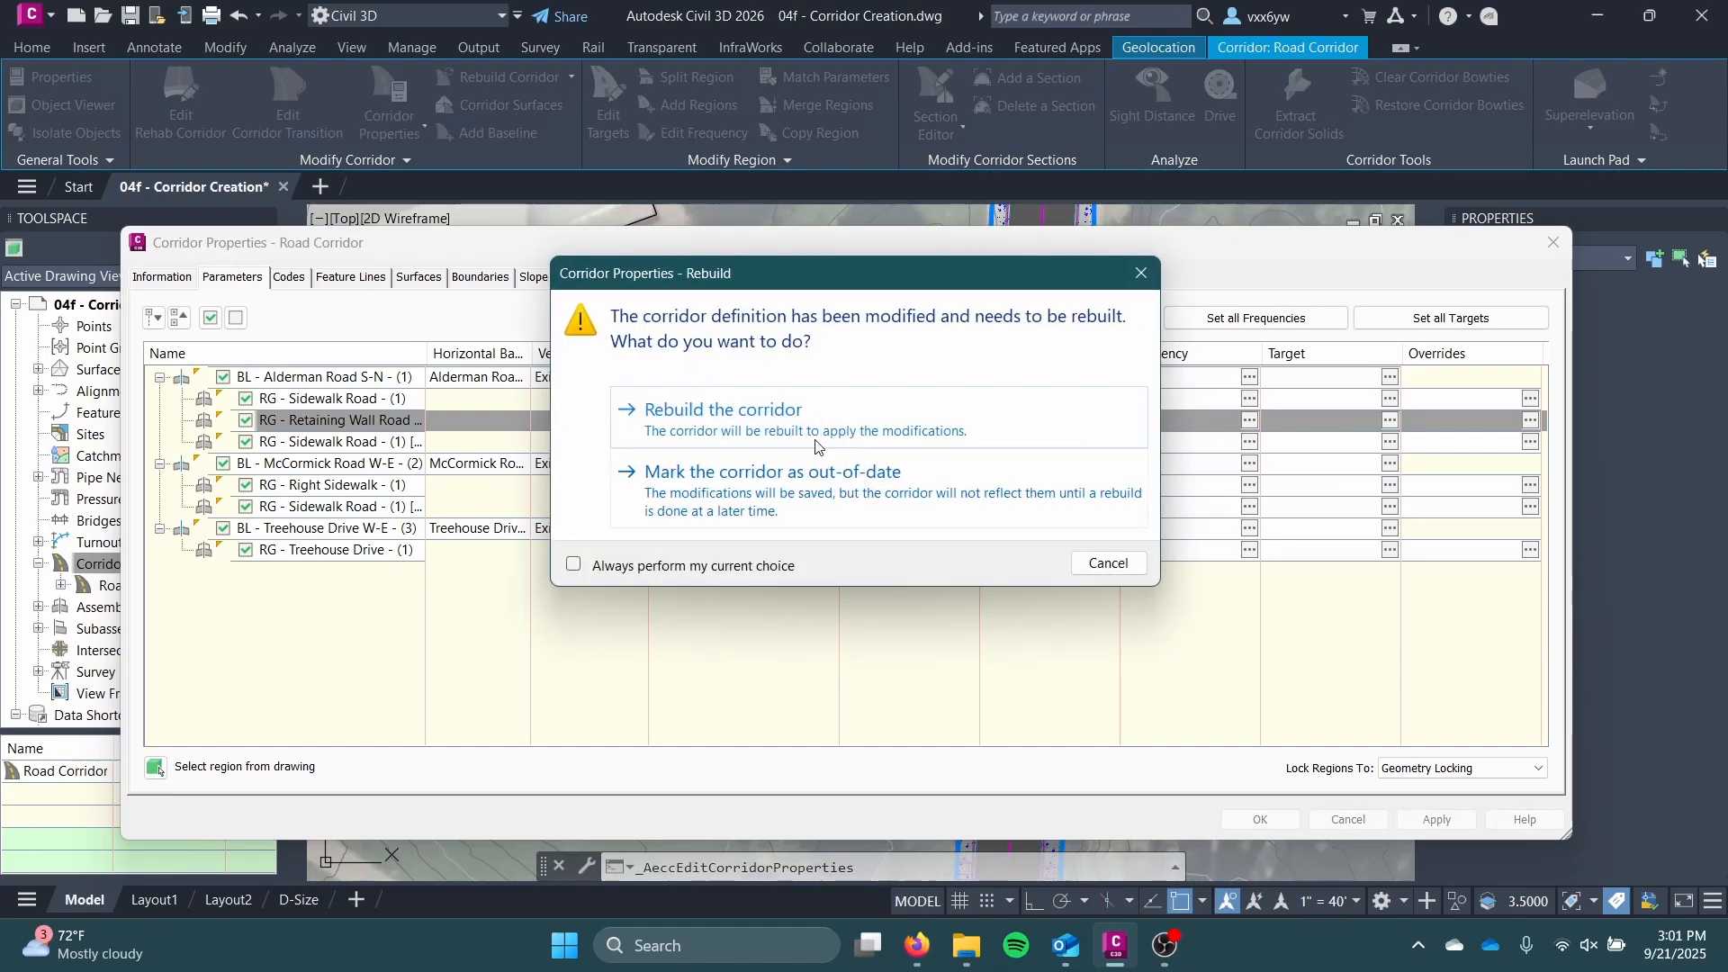
left_click(817, 446)
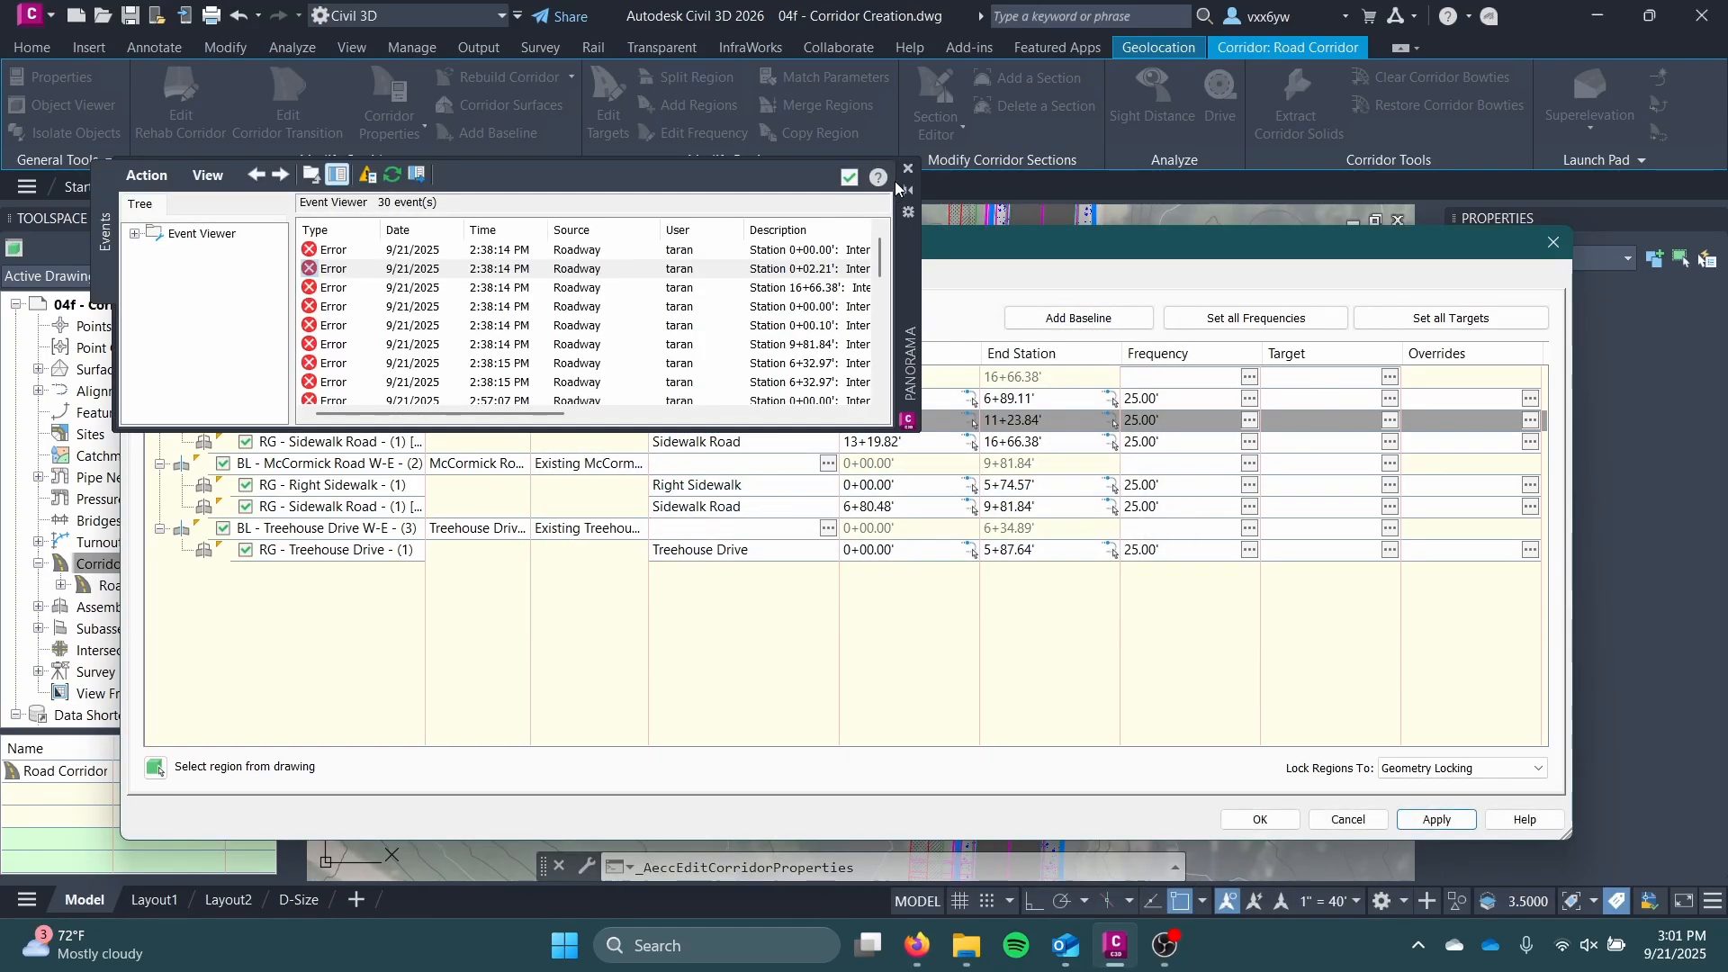
left_click(1261, 819)
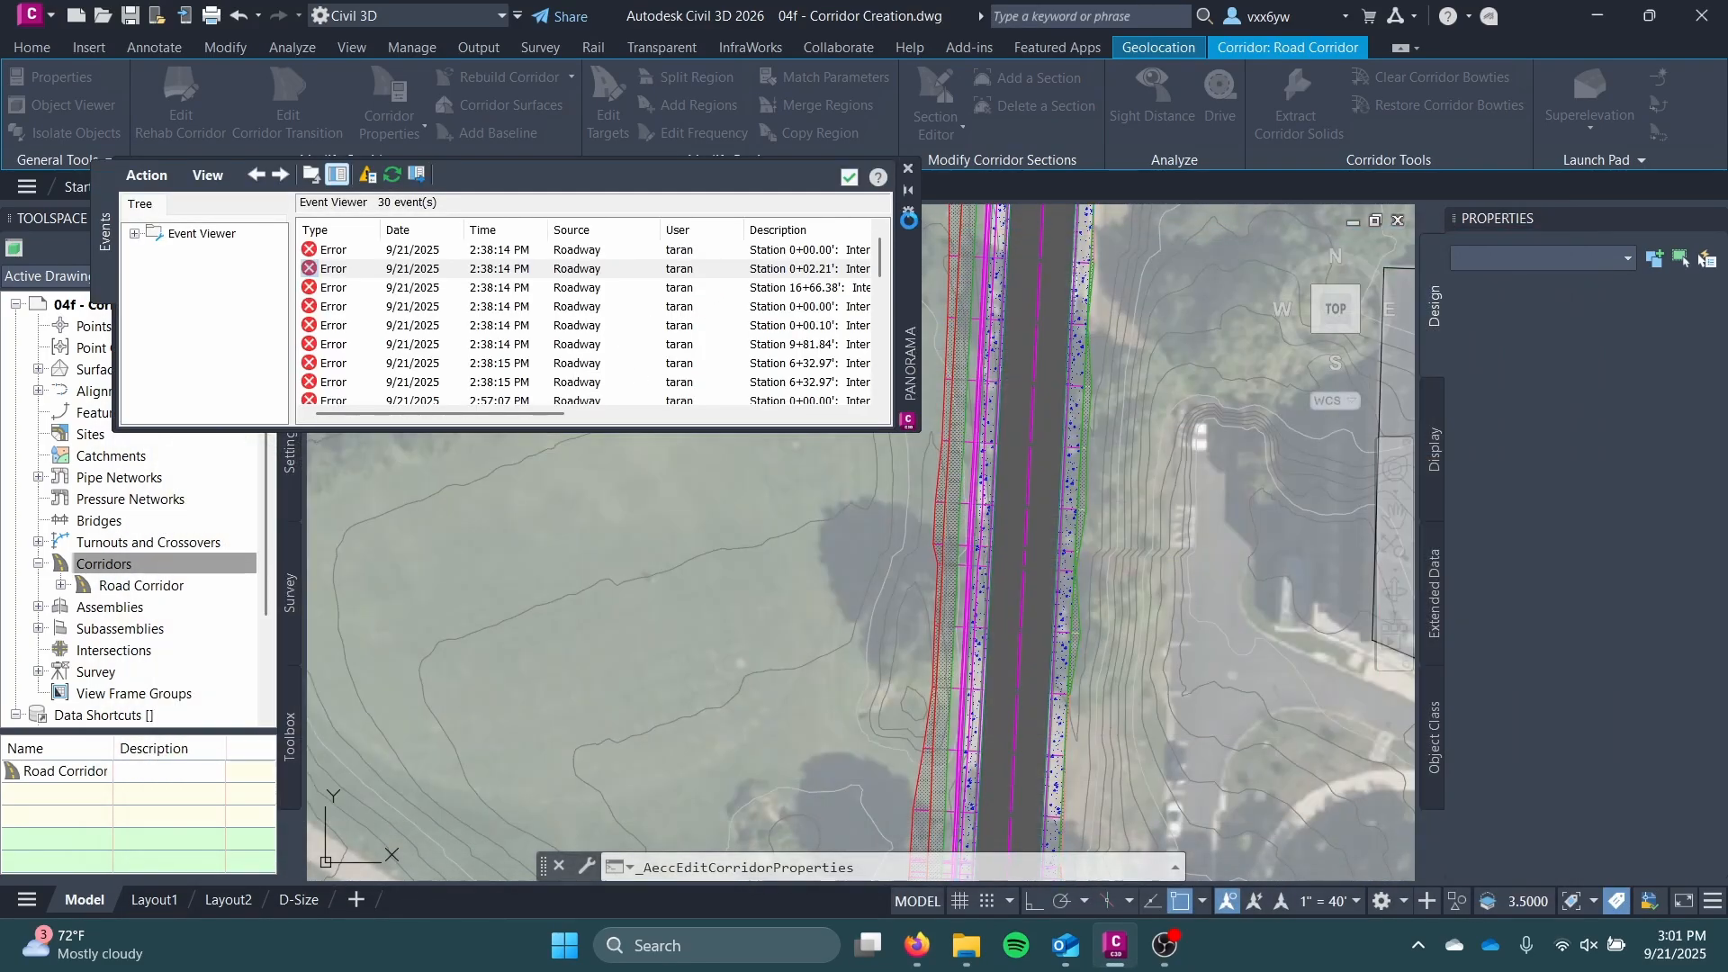
left_click(907, 169)
Step: Select the Road Corridor in the drawing, add it to the Model Viewer and enlarge the viewer
scroll(933, 458, "up", 3)
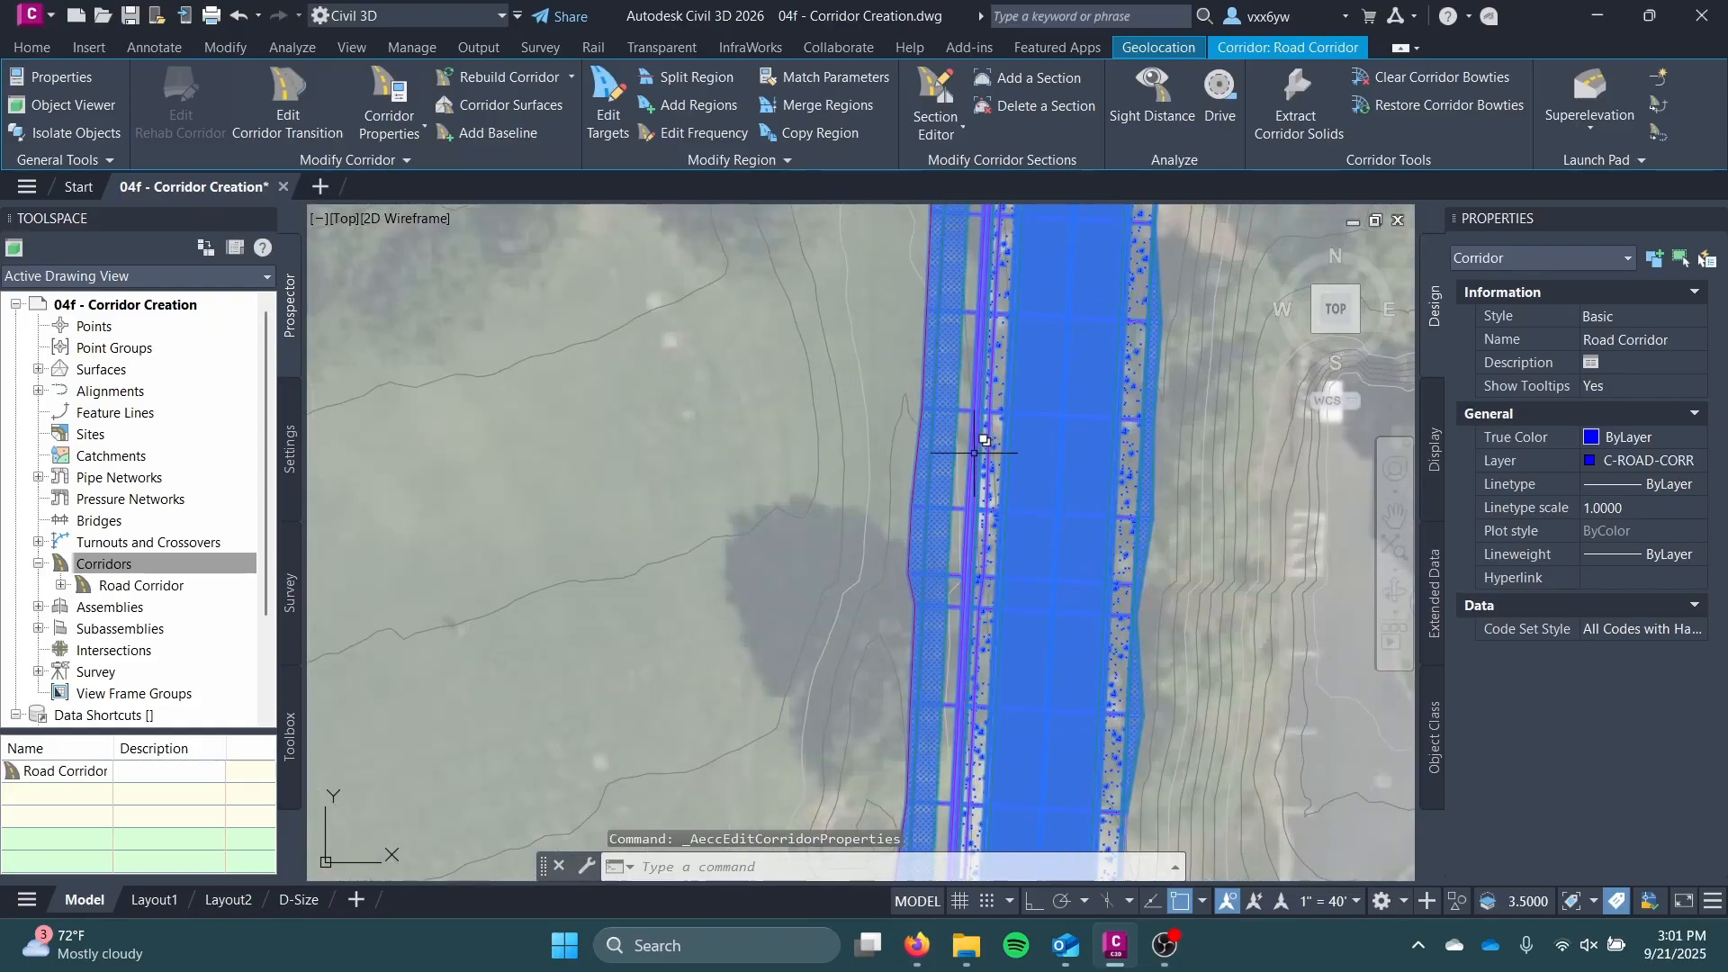
key("Escape")
left_click(933, 458)
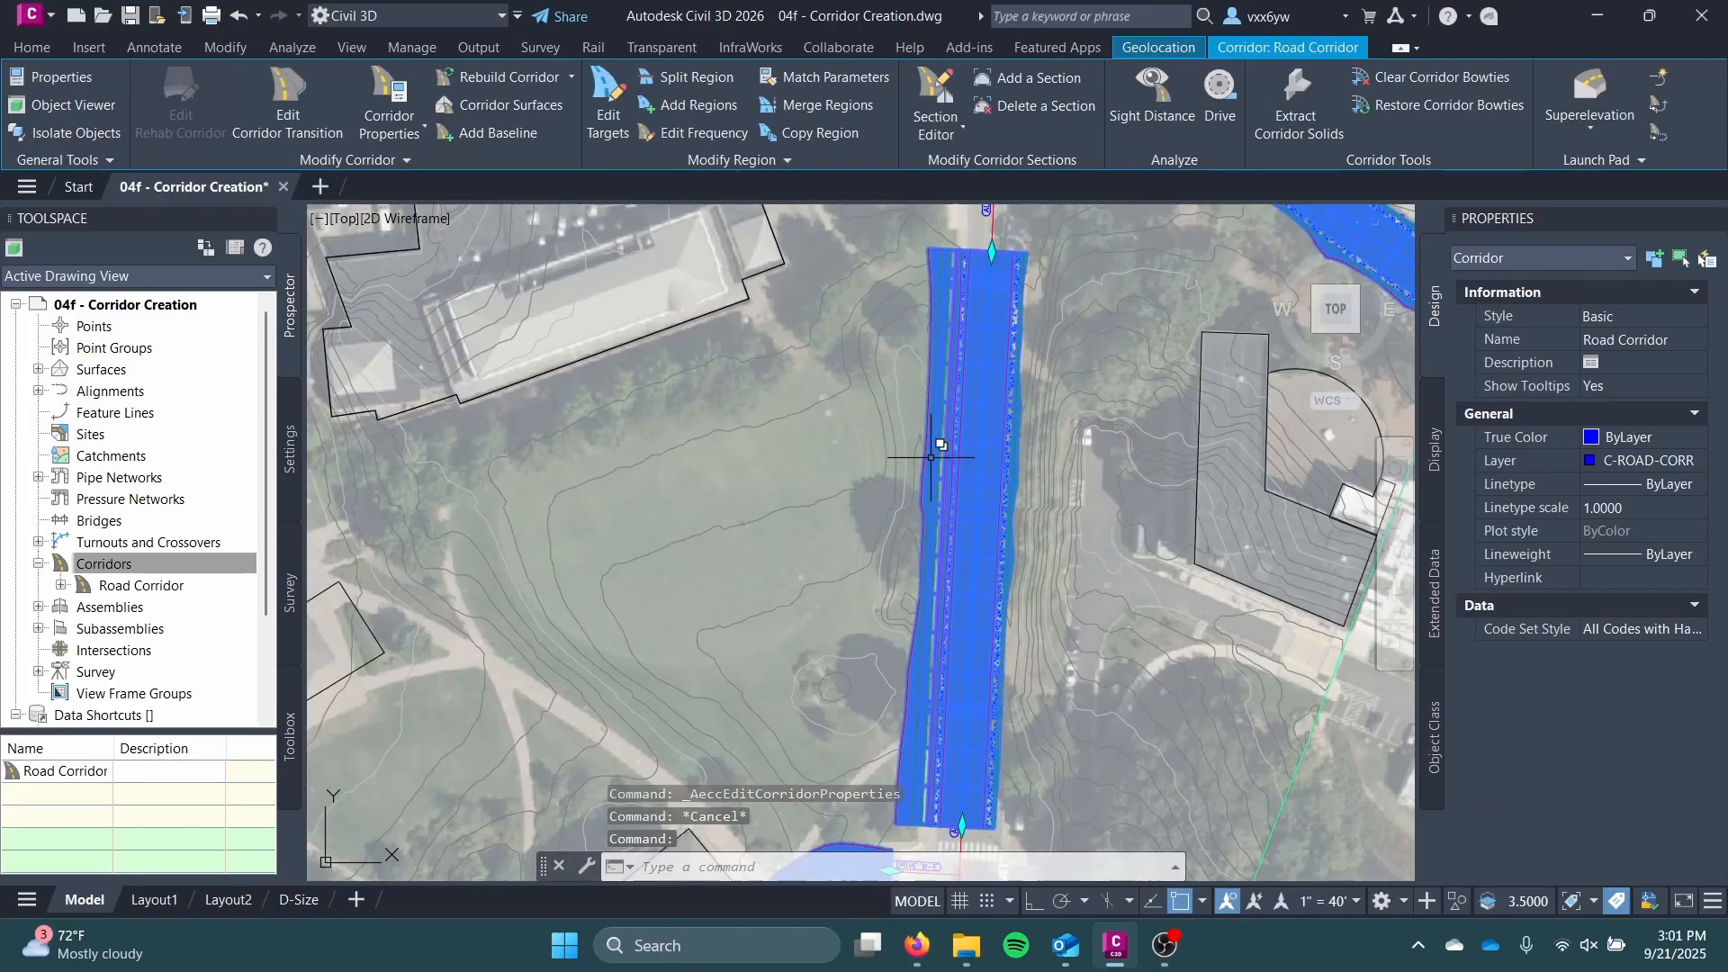
scroll(936, 446, "down", 3)
right_click(869, 428)
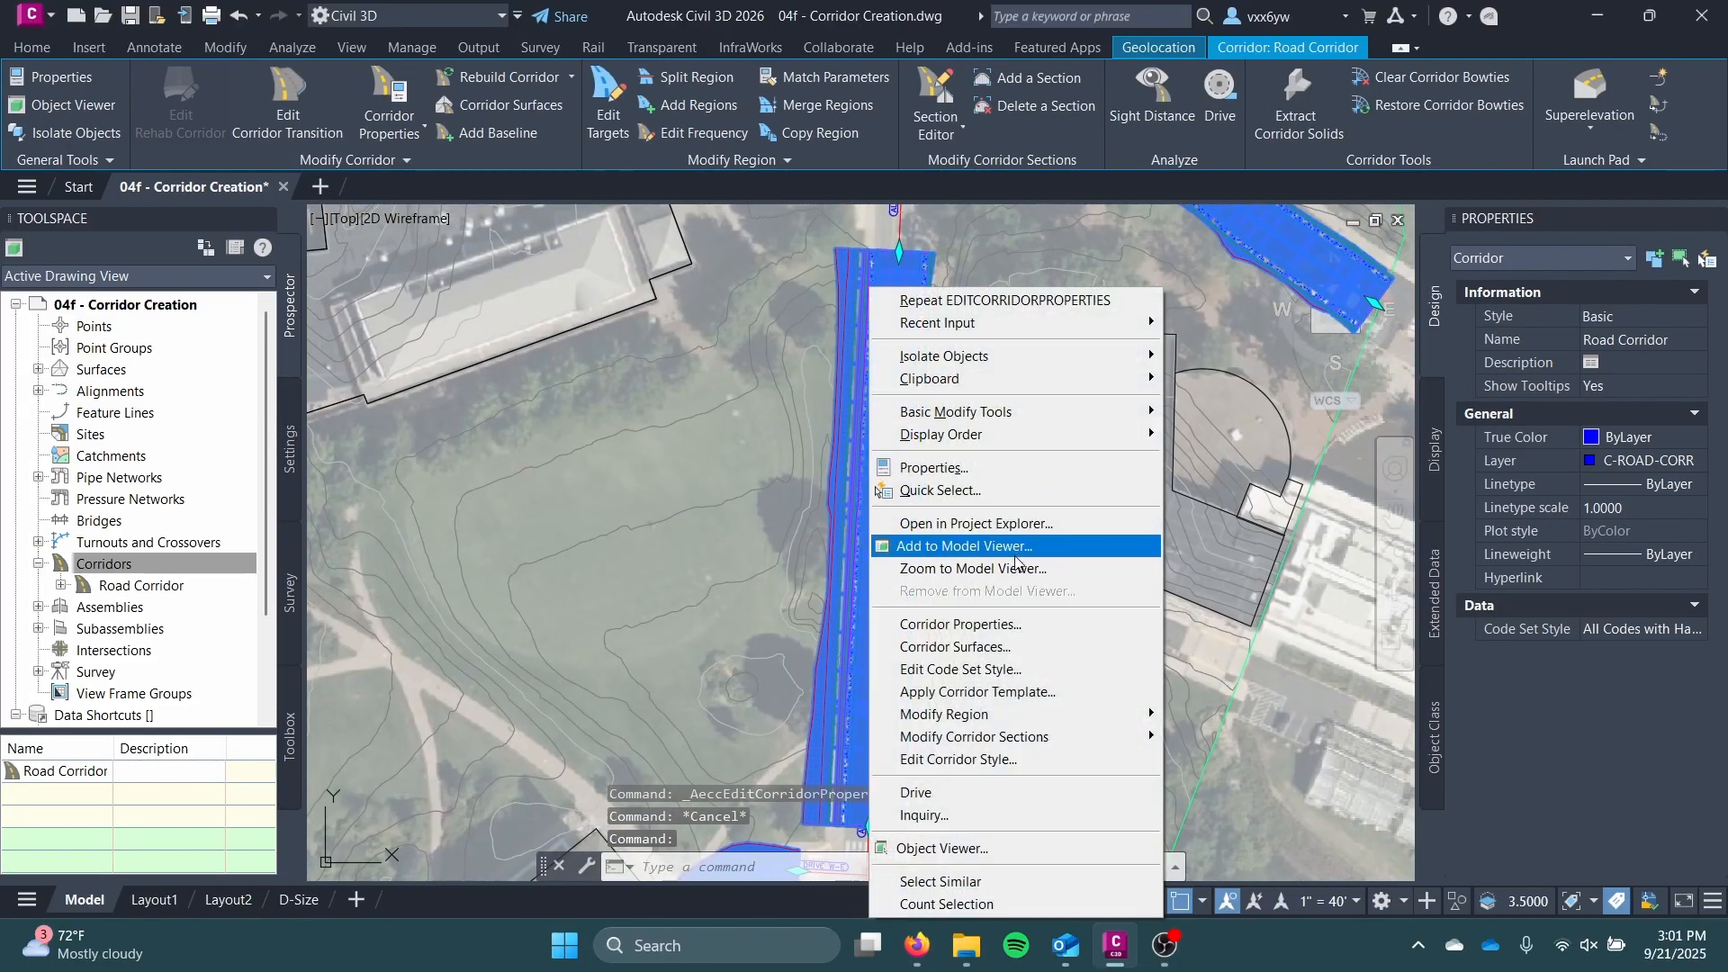
left_click(918, 546)
left_click(1237, 174)
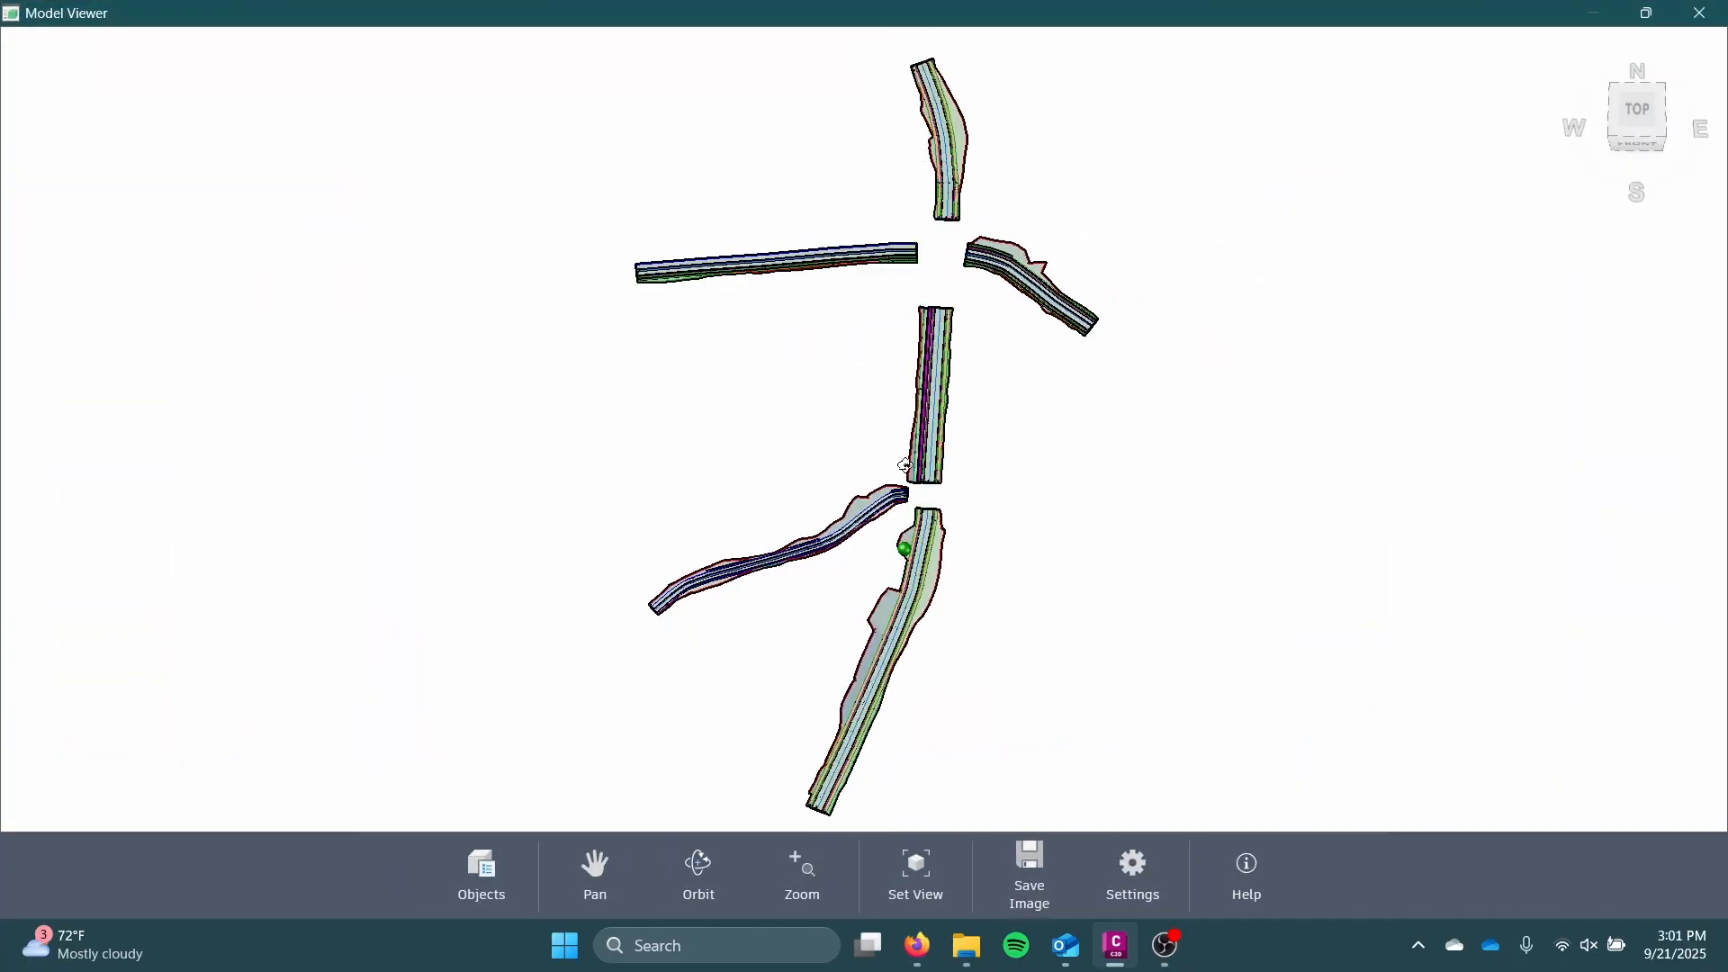
Step: Inspect the retaining wall stretch of the corridor in 3D from several angles, and close the Model Viewer
scroll(887, 464, "up", 6)
left_click_drag(887, 464, 942, 348)
scroll(783, 344, "down", 5)
scroll(942, 348, "up", 4)
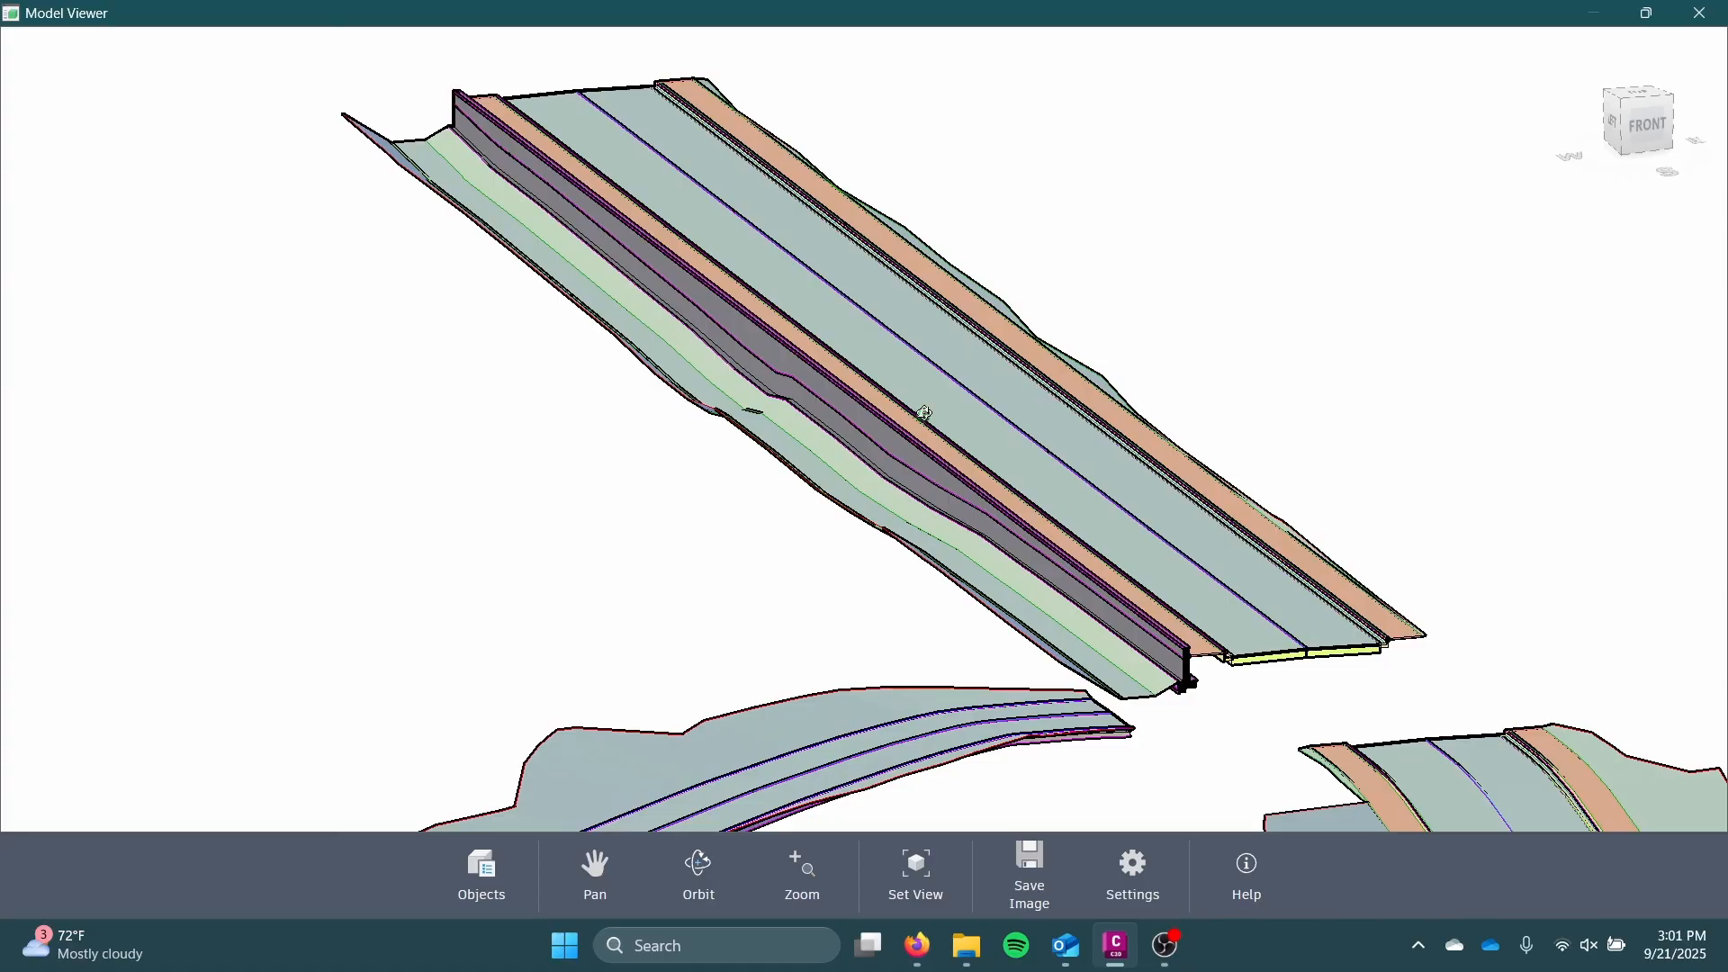
left_click_drag(925, 414, 866, 426)
scroll(884, 392, "down", 5)
left_click(1703, 14)
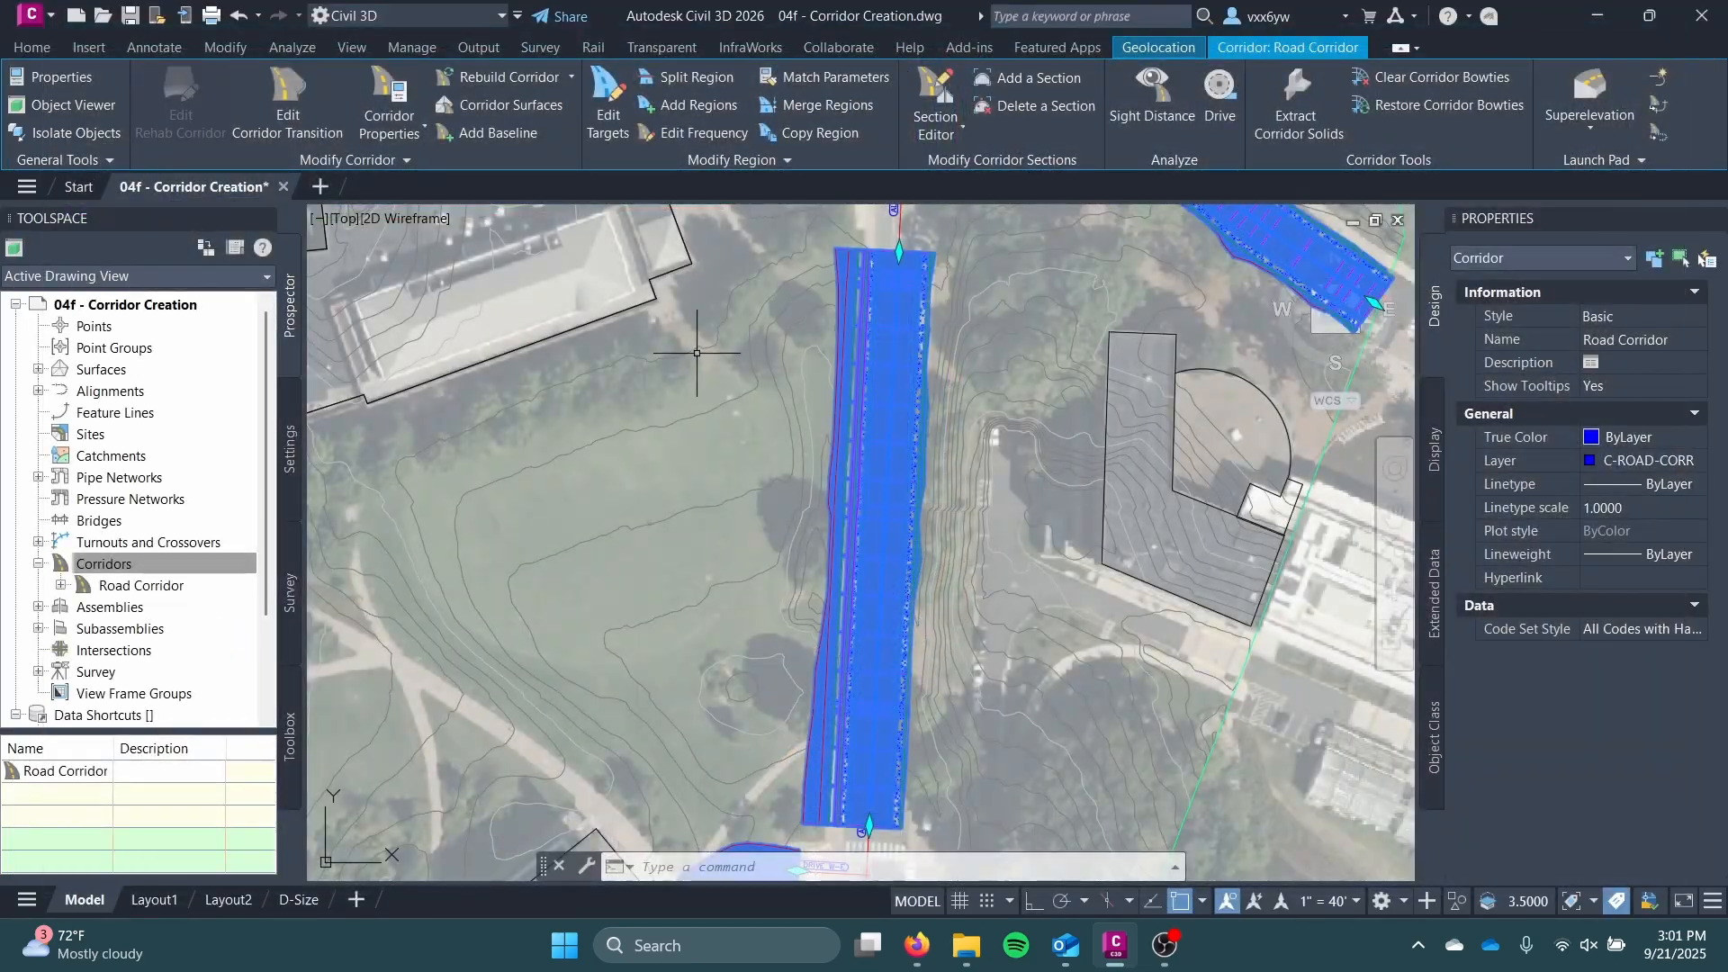
Step: Open the frequency settings for all regions of the Road Corridor and set the frequency along tangents to 20 feet
left_click(381, 98)
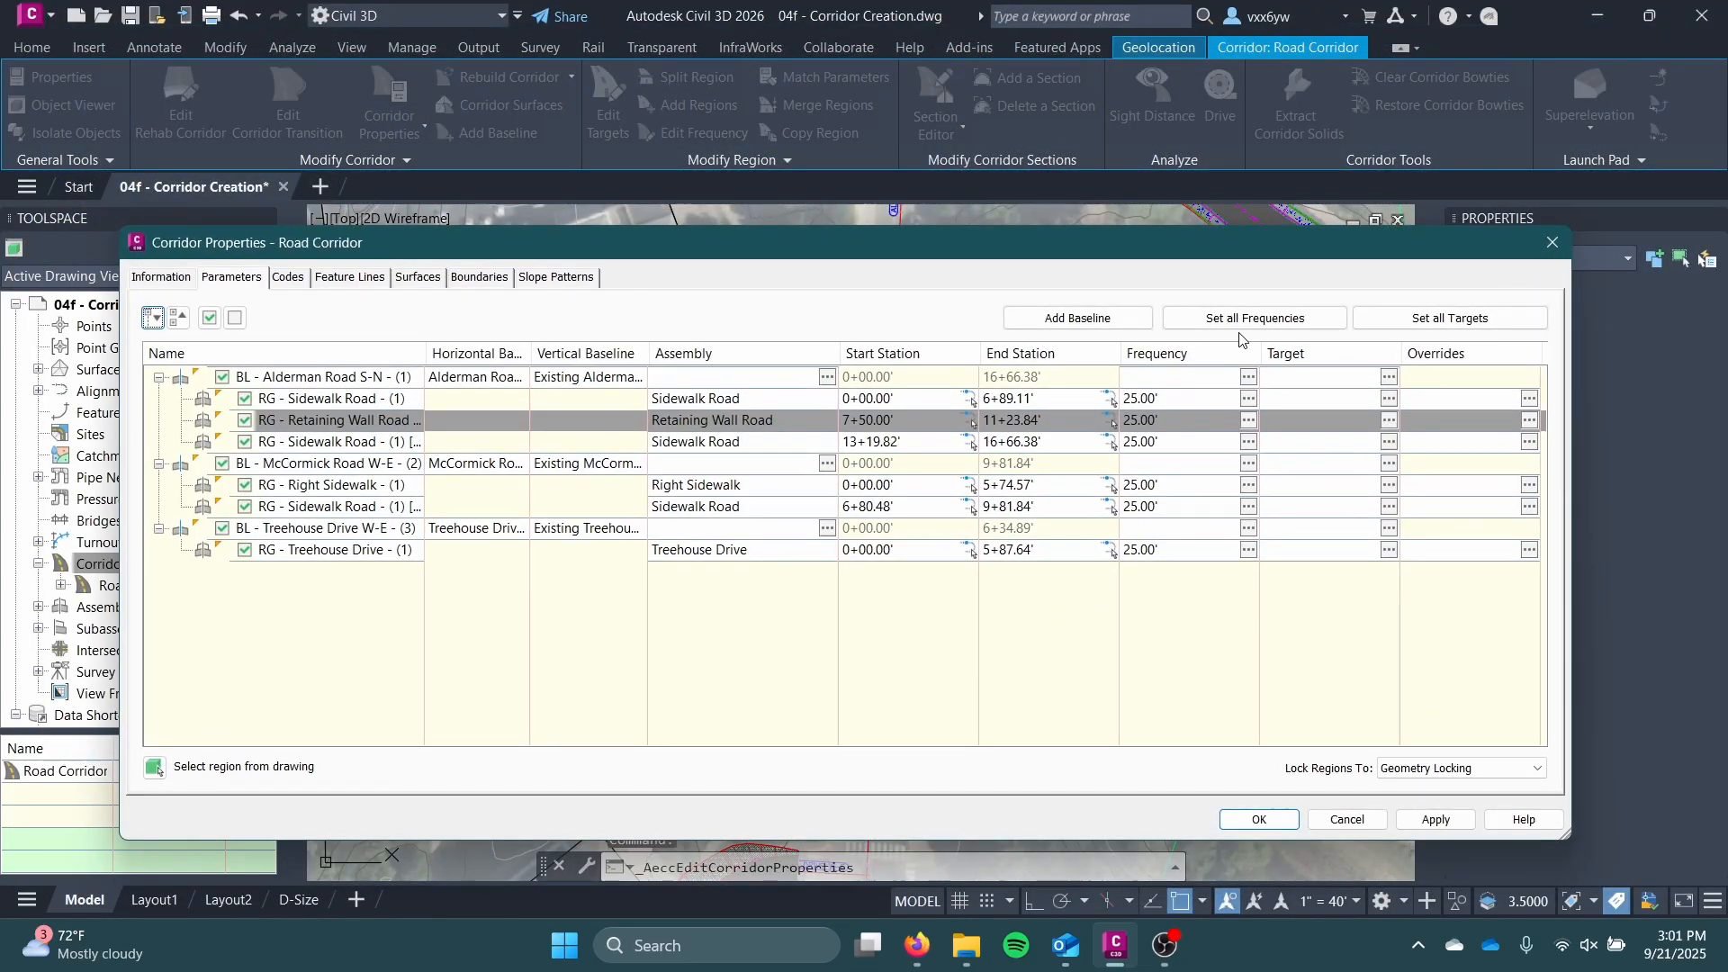
left_click(1242, 320)
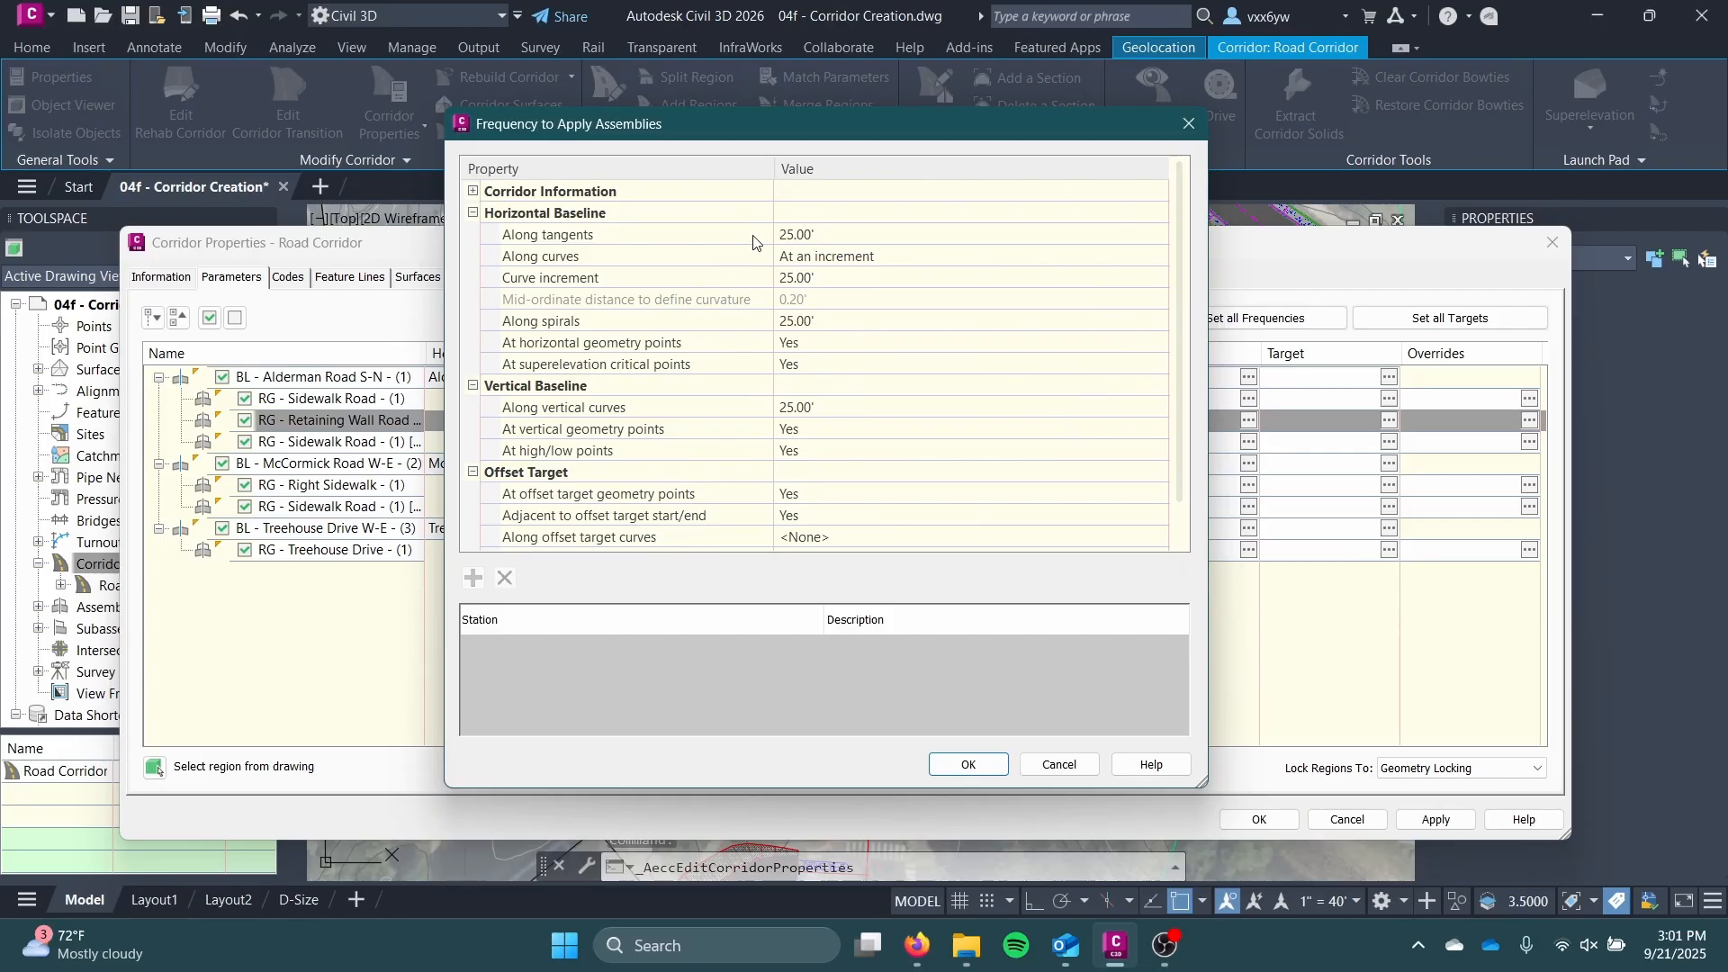
left_click_drag(610, 137, 626, 173)
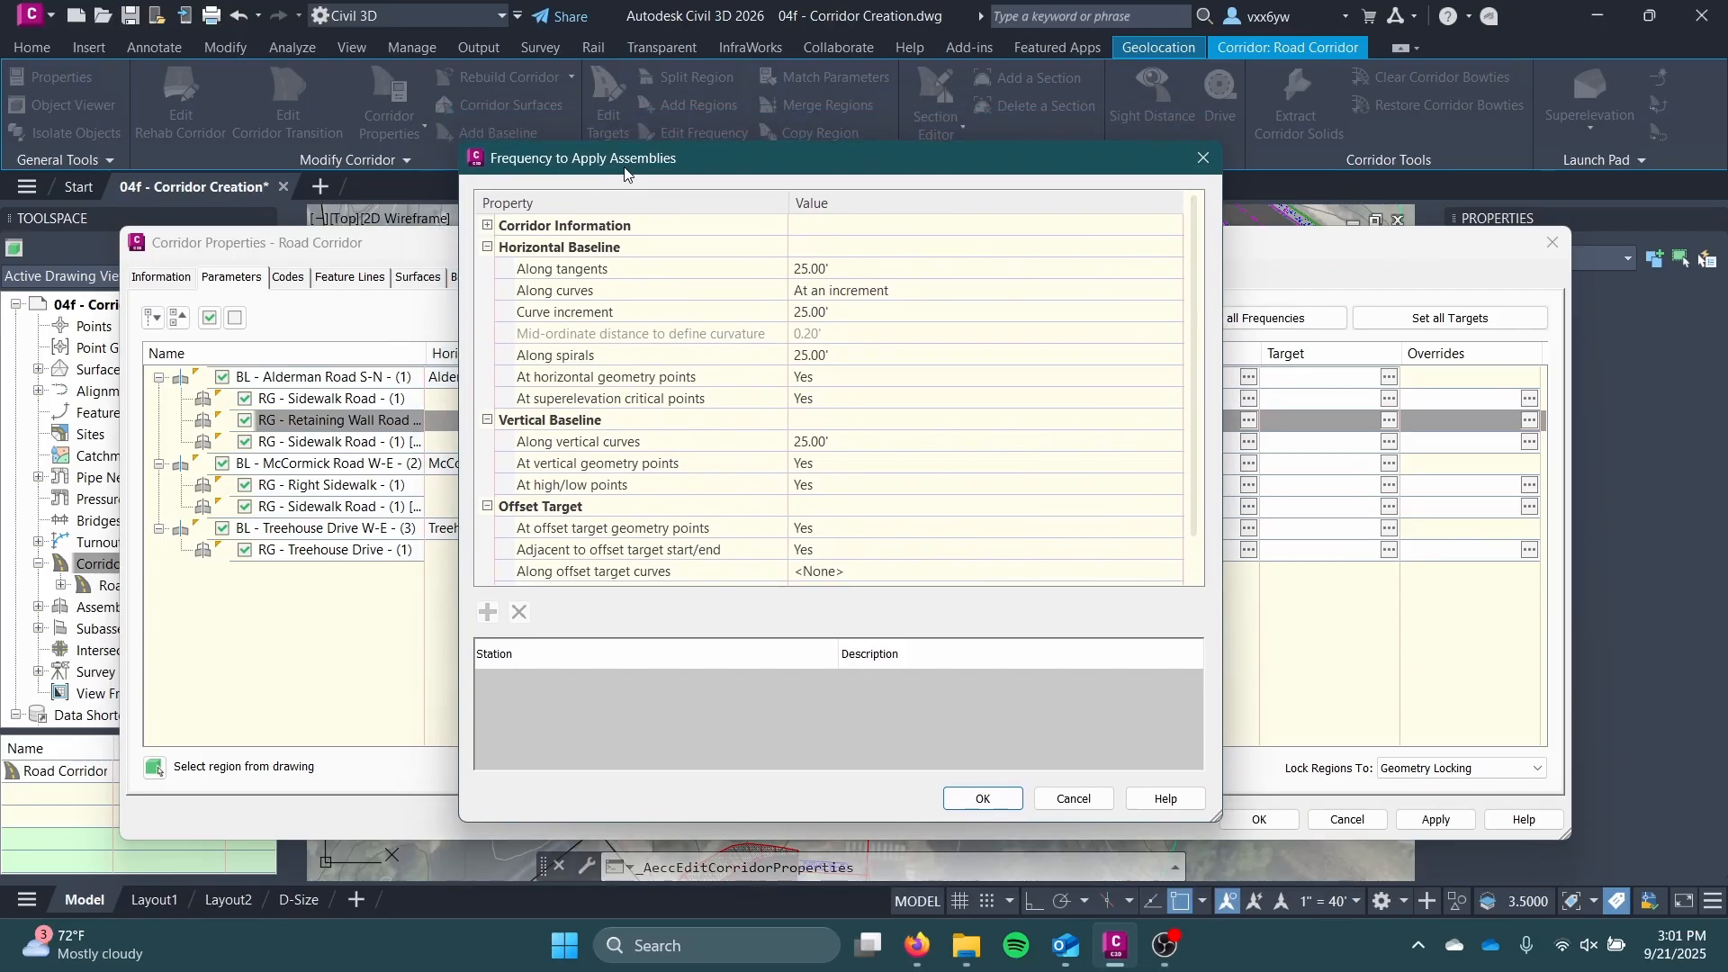
left_click(830, 273)
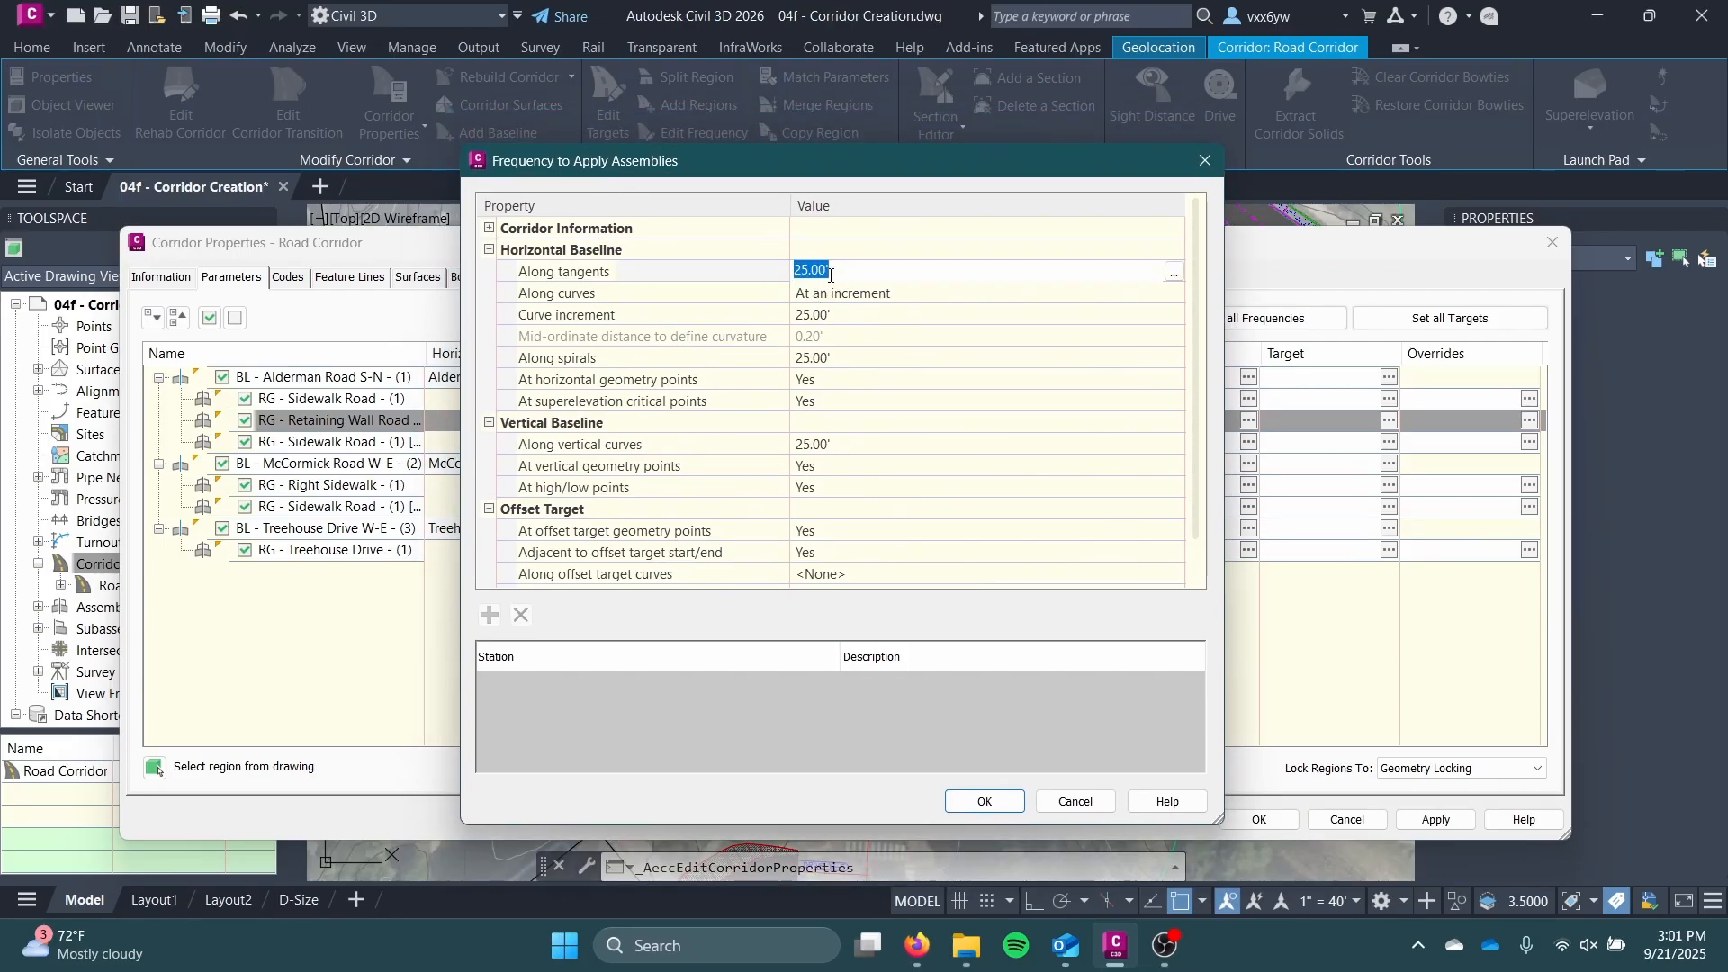
type("20")
key("Return")
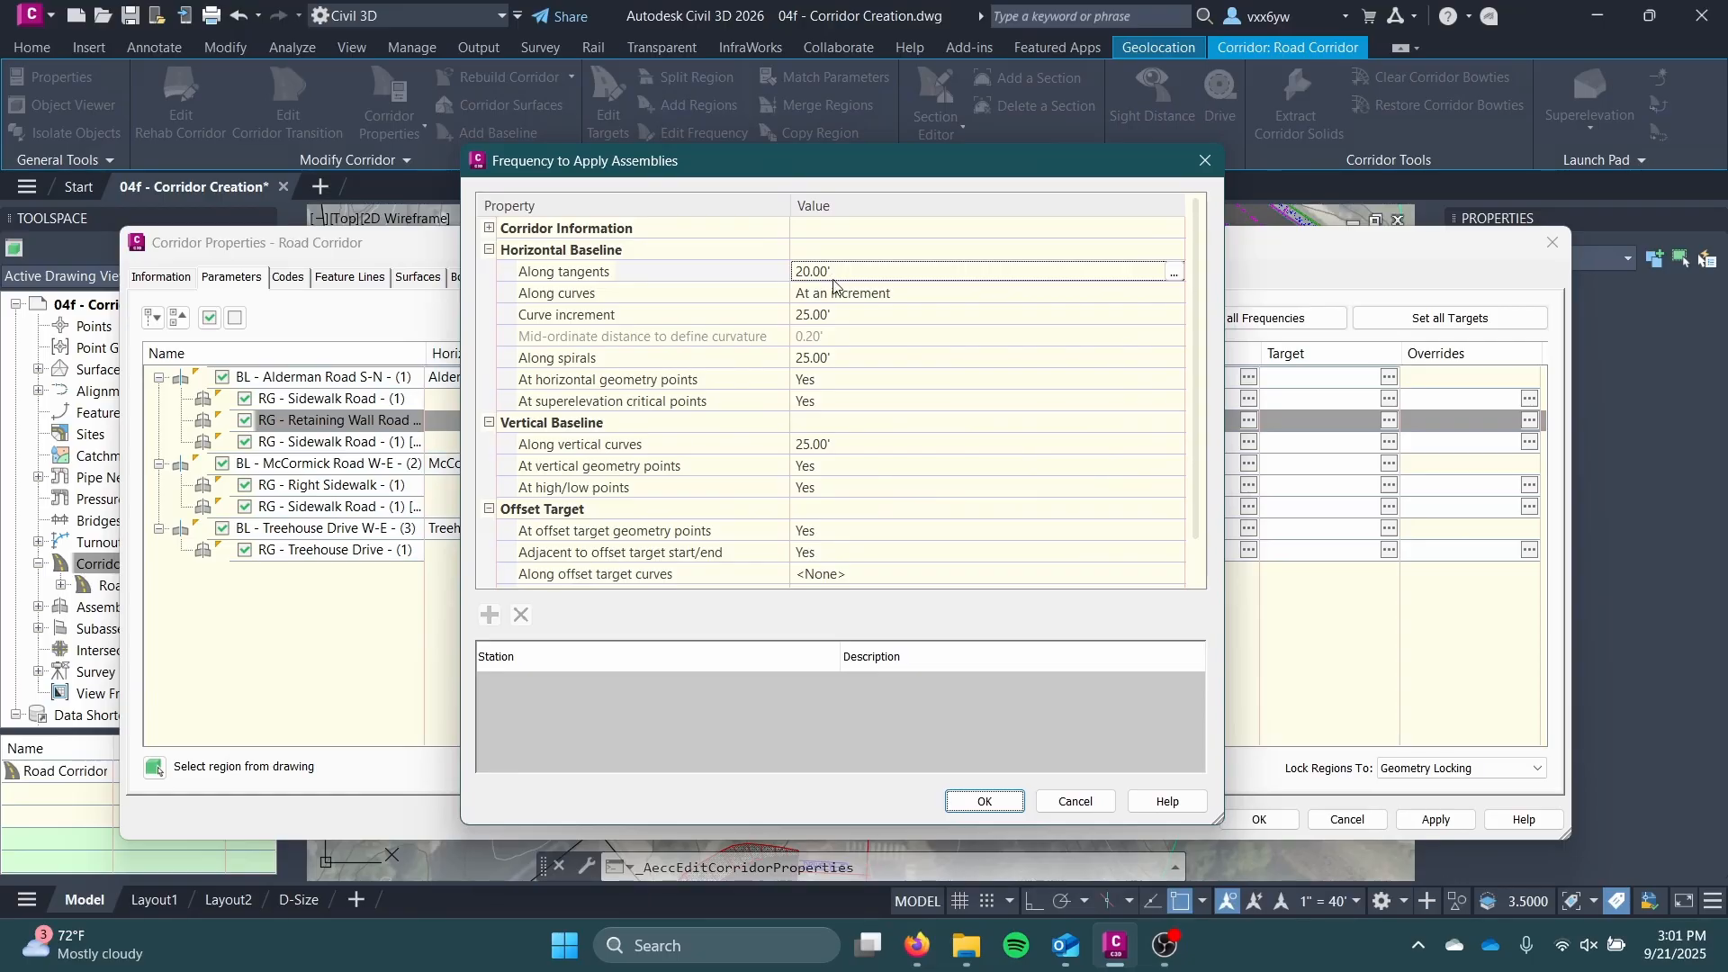
Step: Set the horizontal baseline's curve increment and its frequency along spirals to 1 foot
left_click(868, 314)
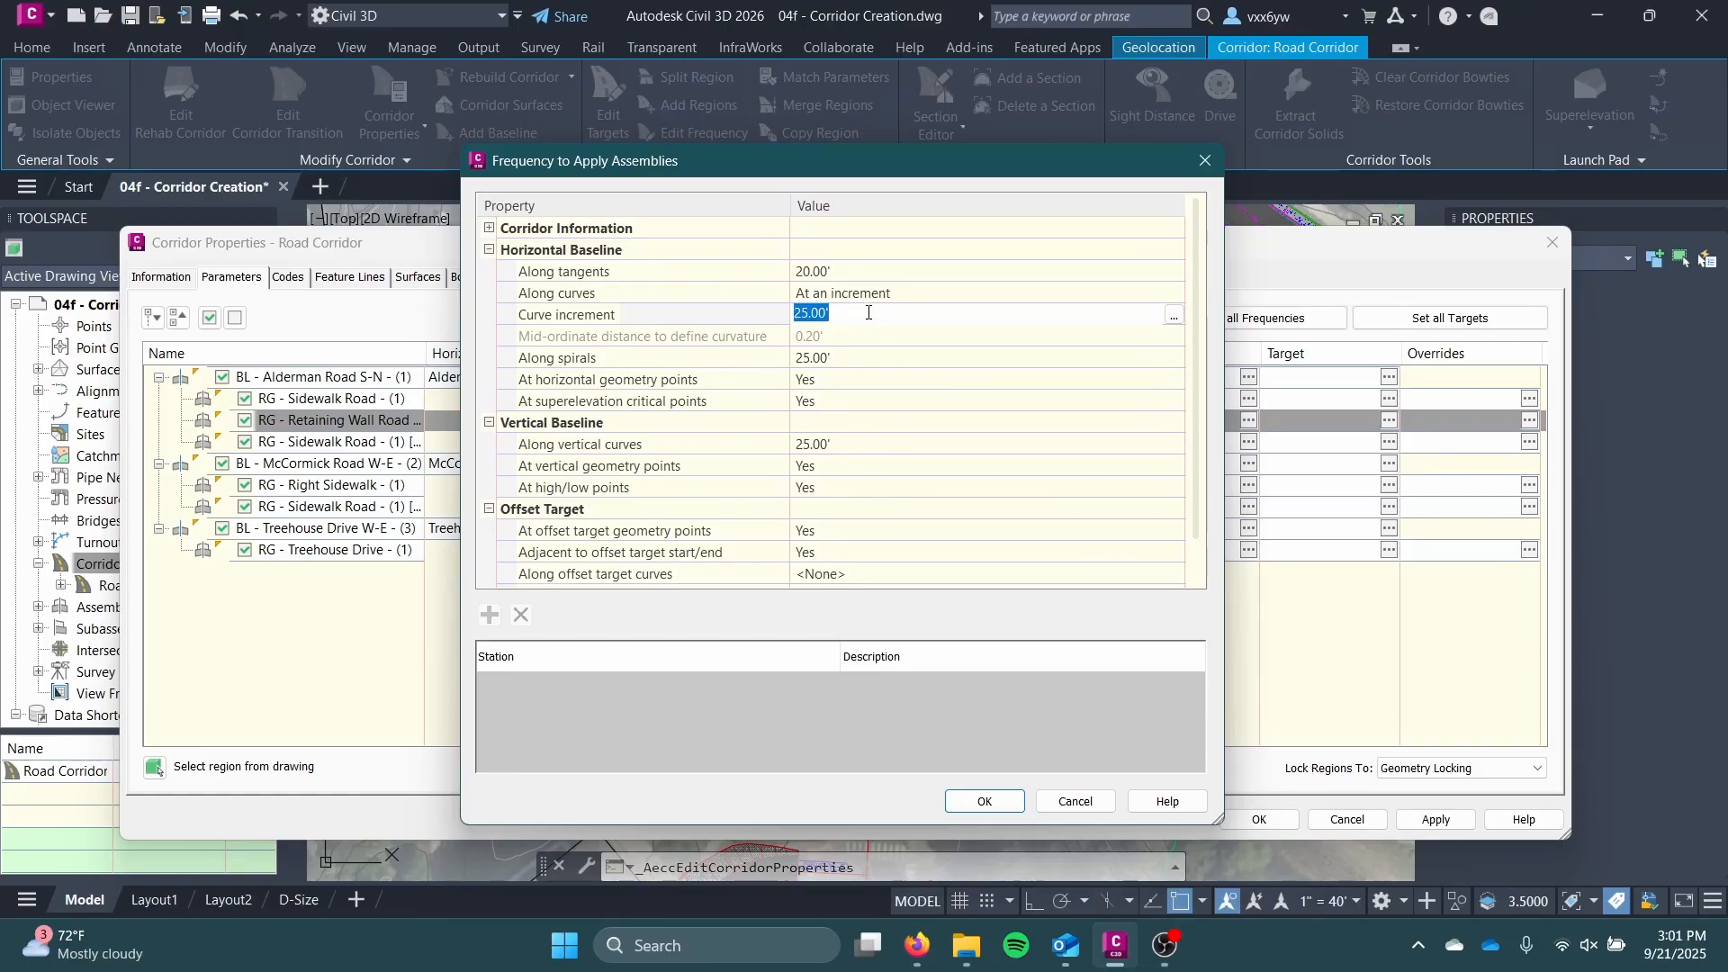
type("1")
key("Return")
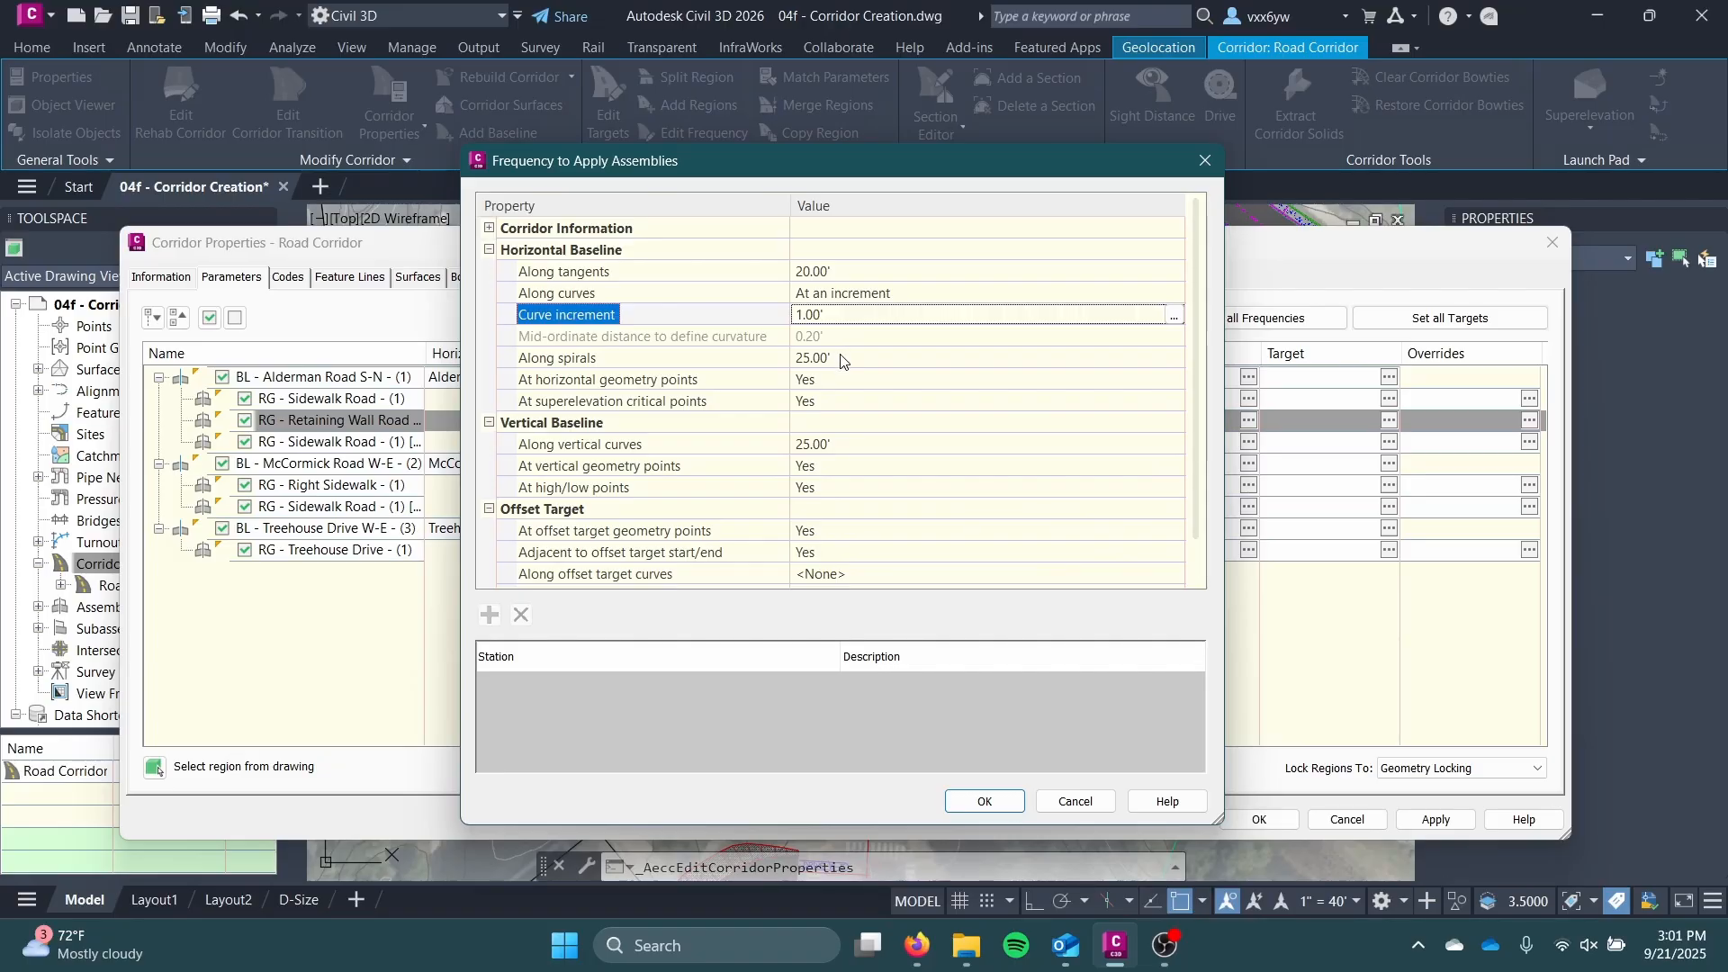
left_click(845, 358)
key("Return")
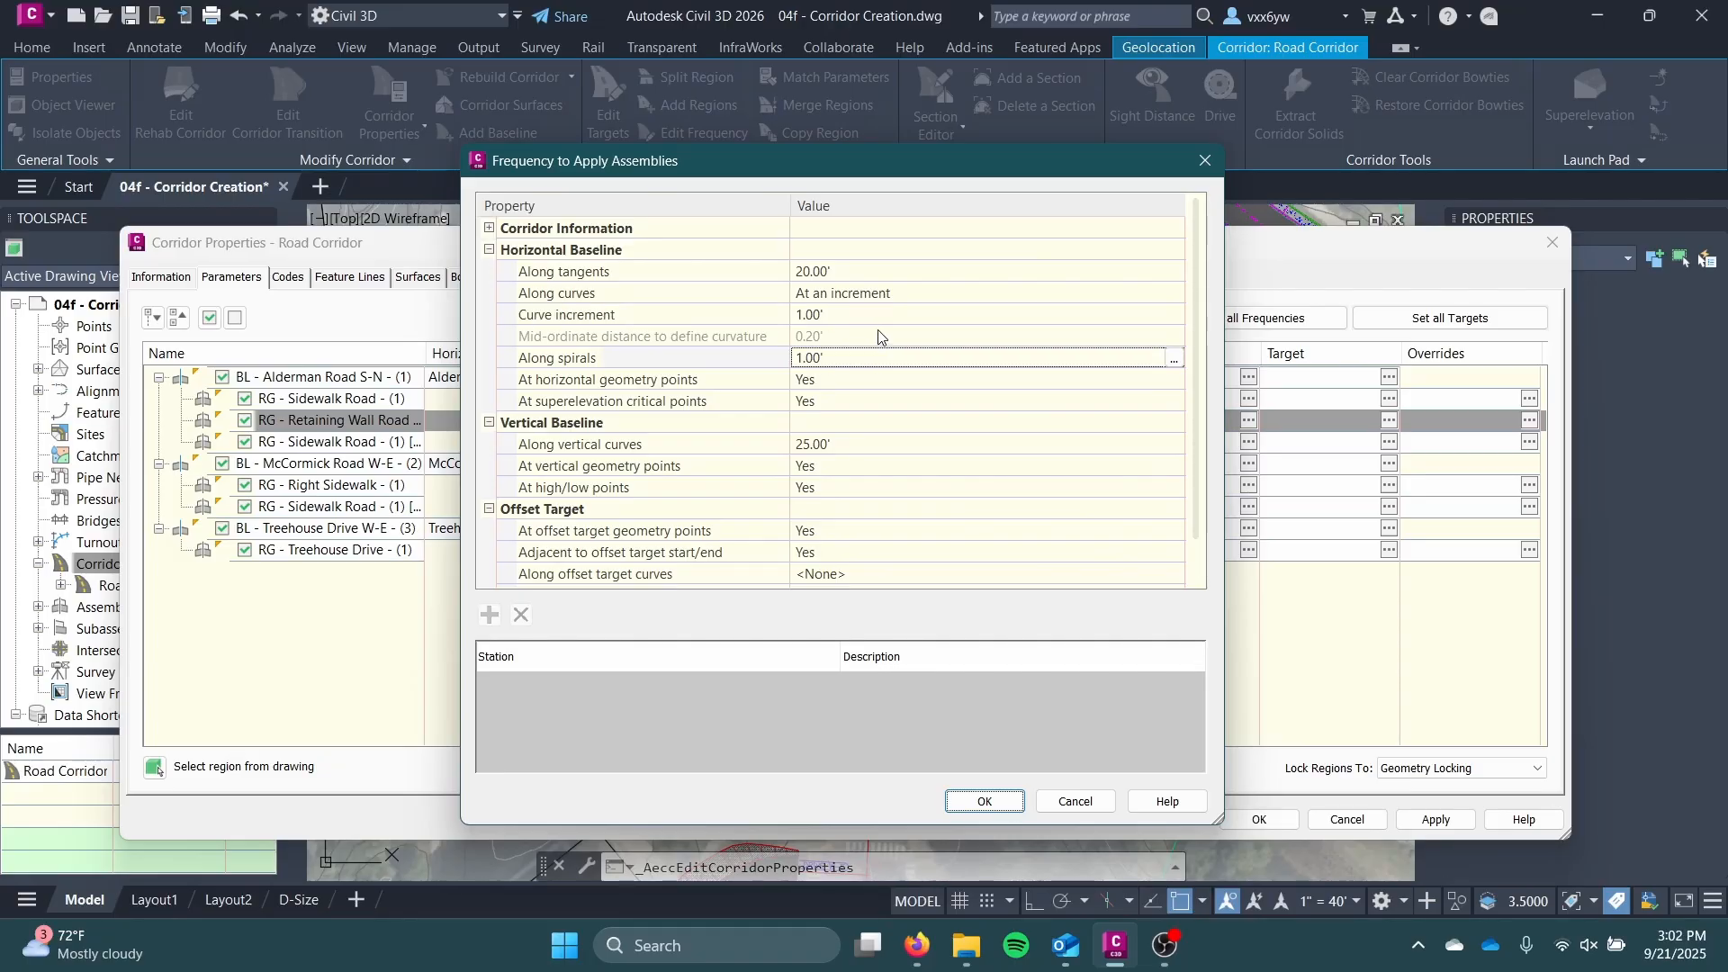
Step: Set the frequency along vertical curves to 2 feet and accept the assembly frequencies
scroll(845, 395, "down", 1)
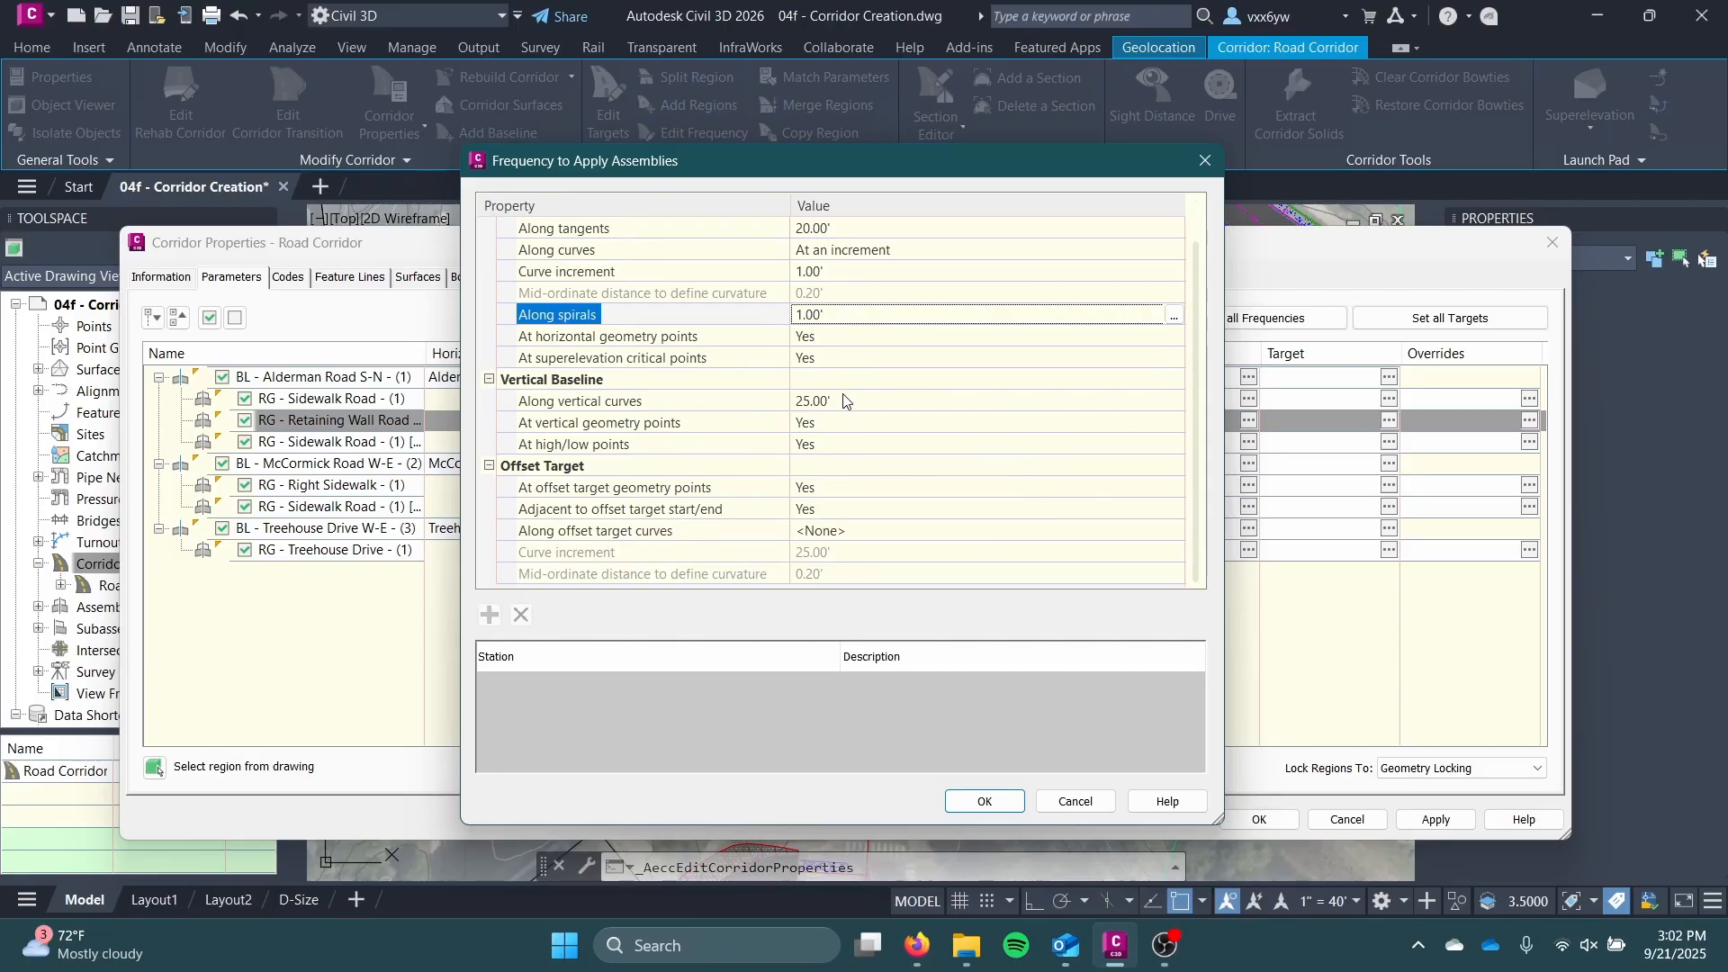
left_click(848, 401)
scroll(854, 425, "up", 1)
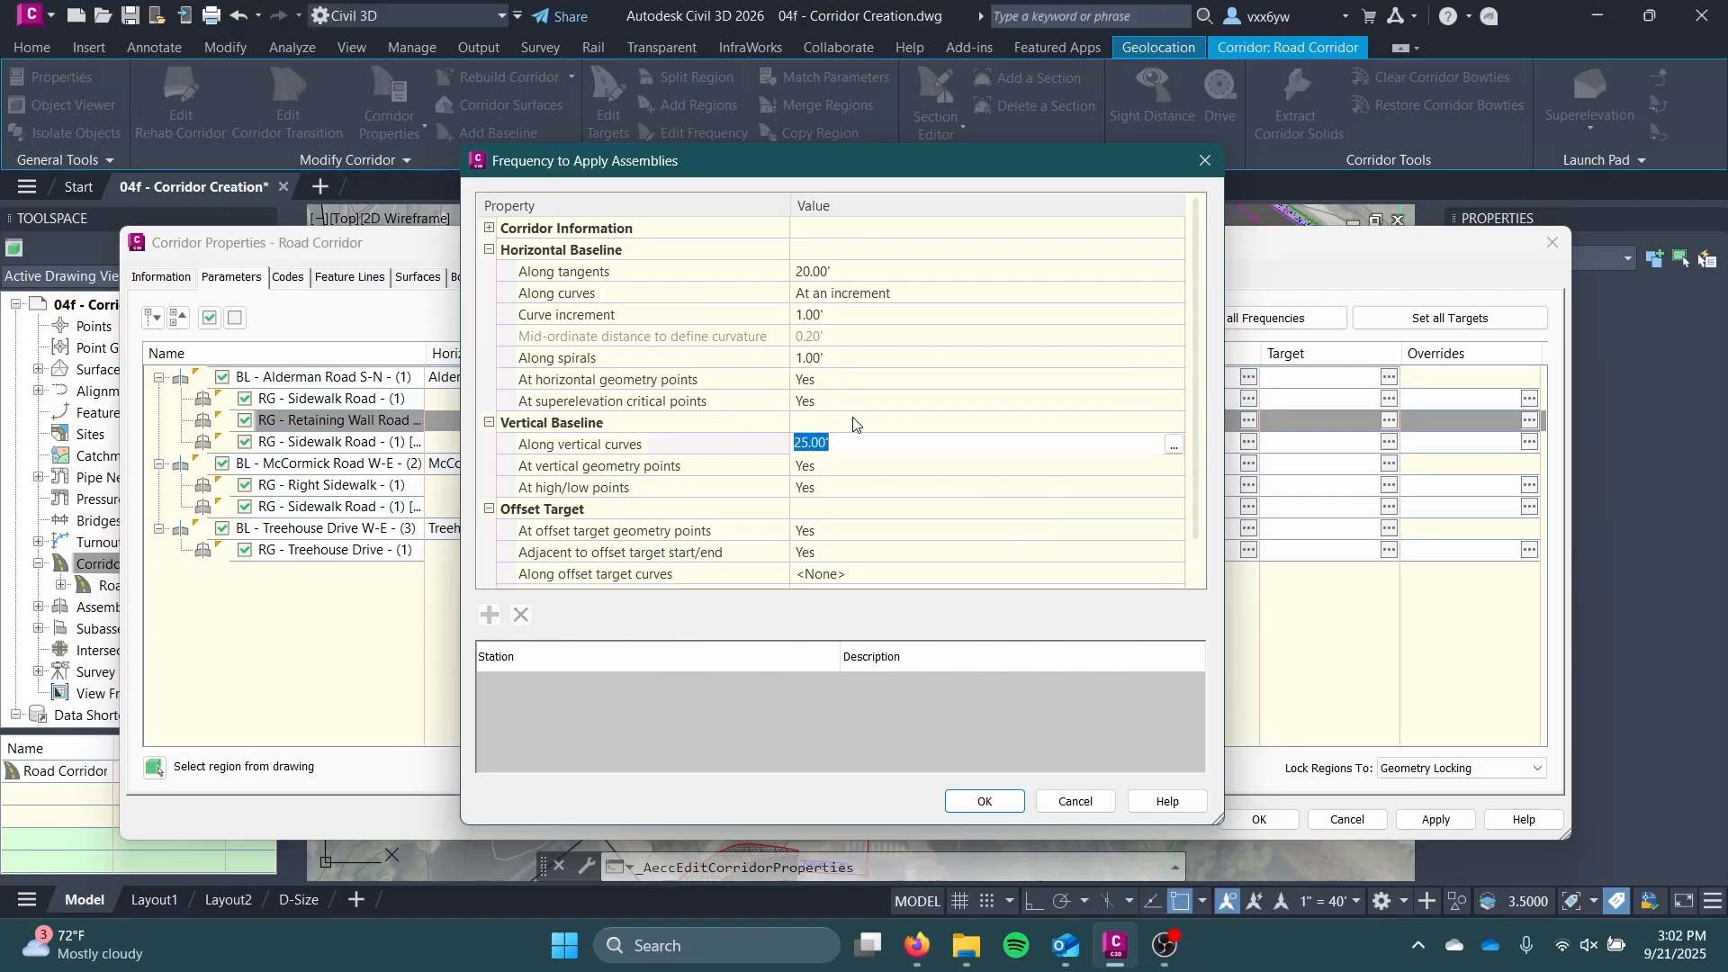
type("2")
key("Return")
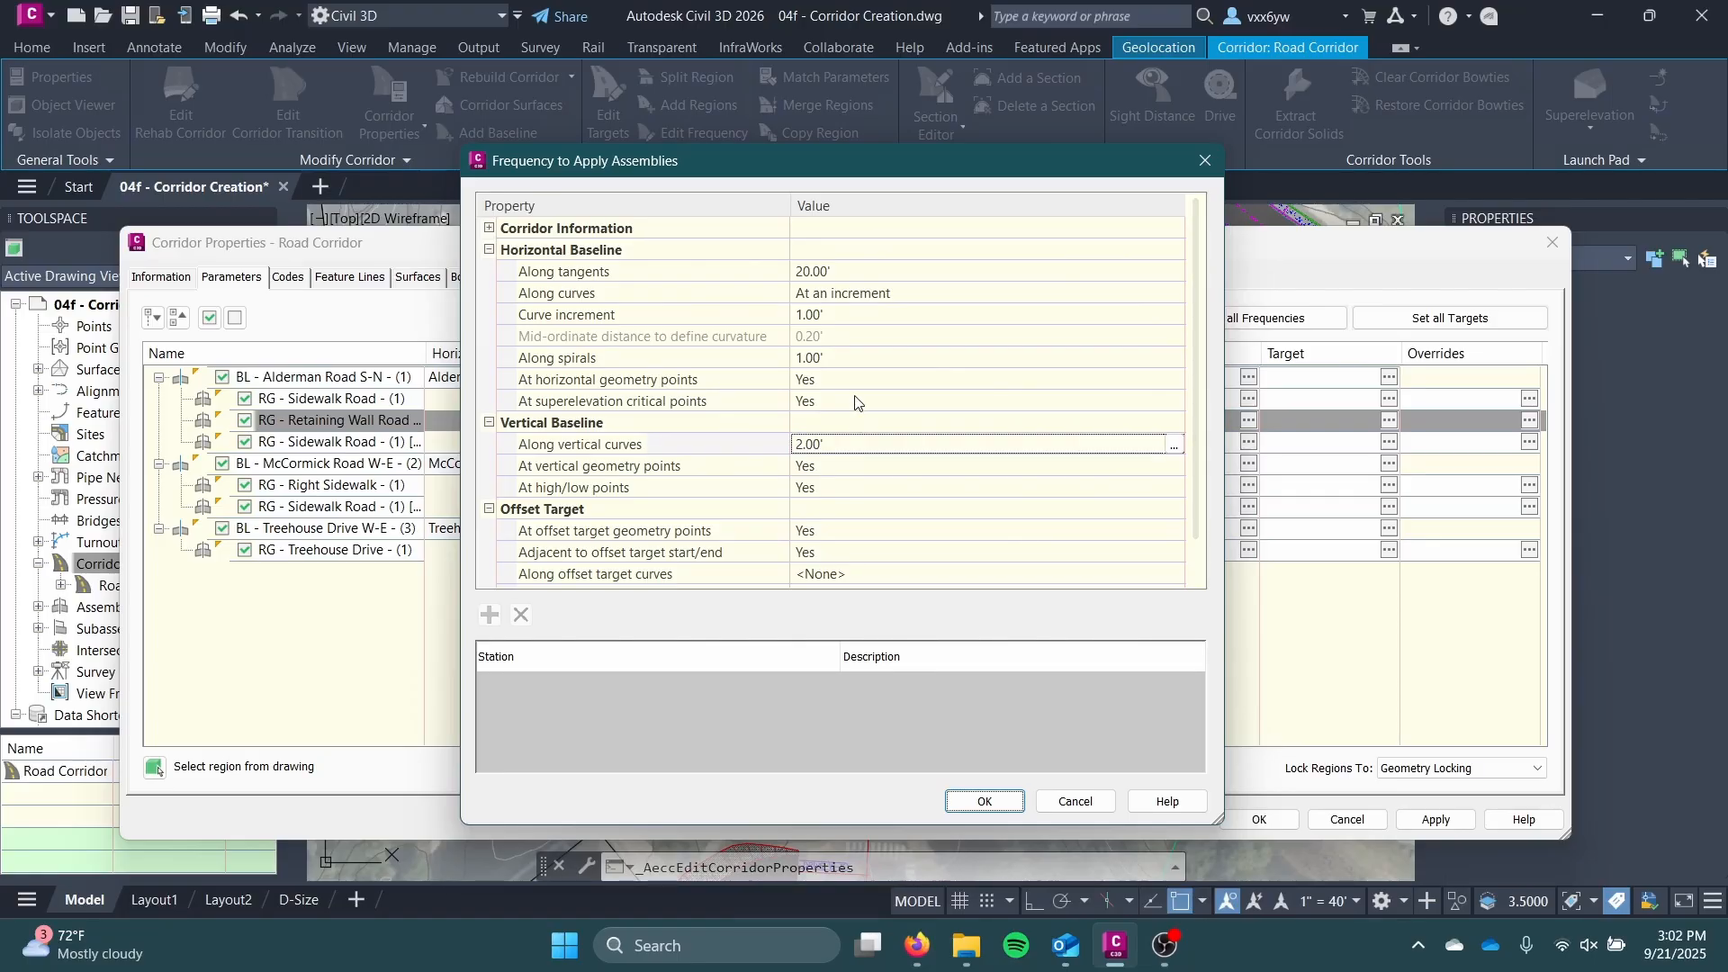
scroll(842, 375, "down", 1)
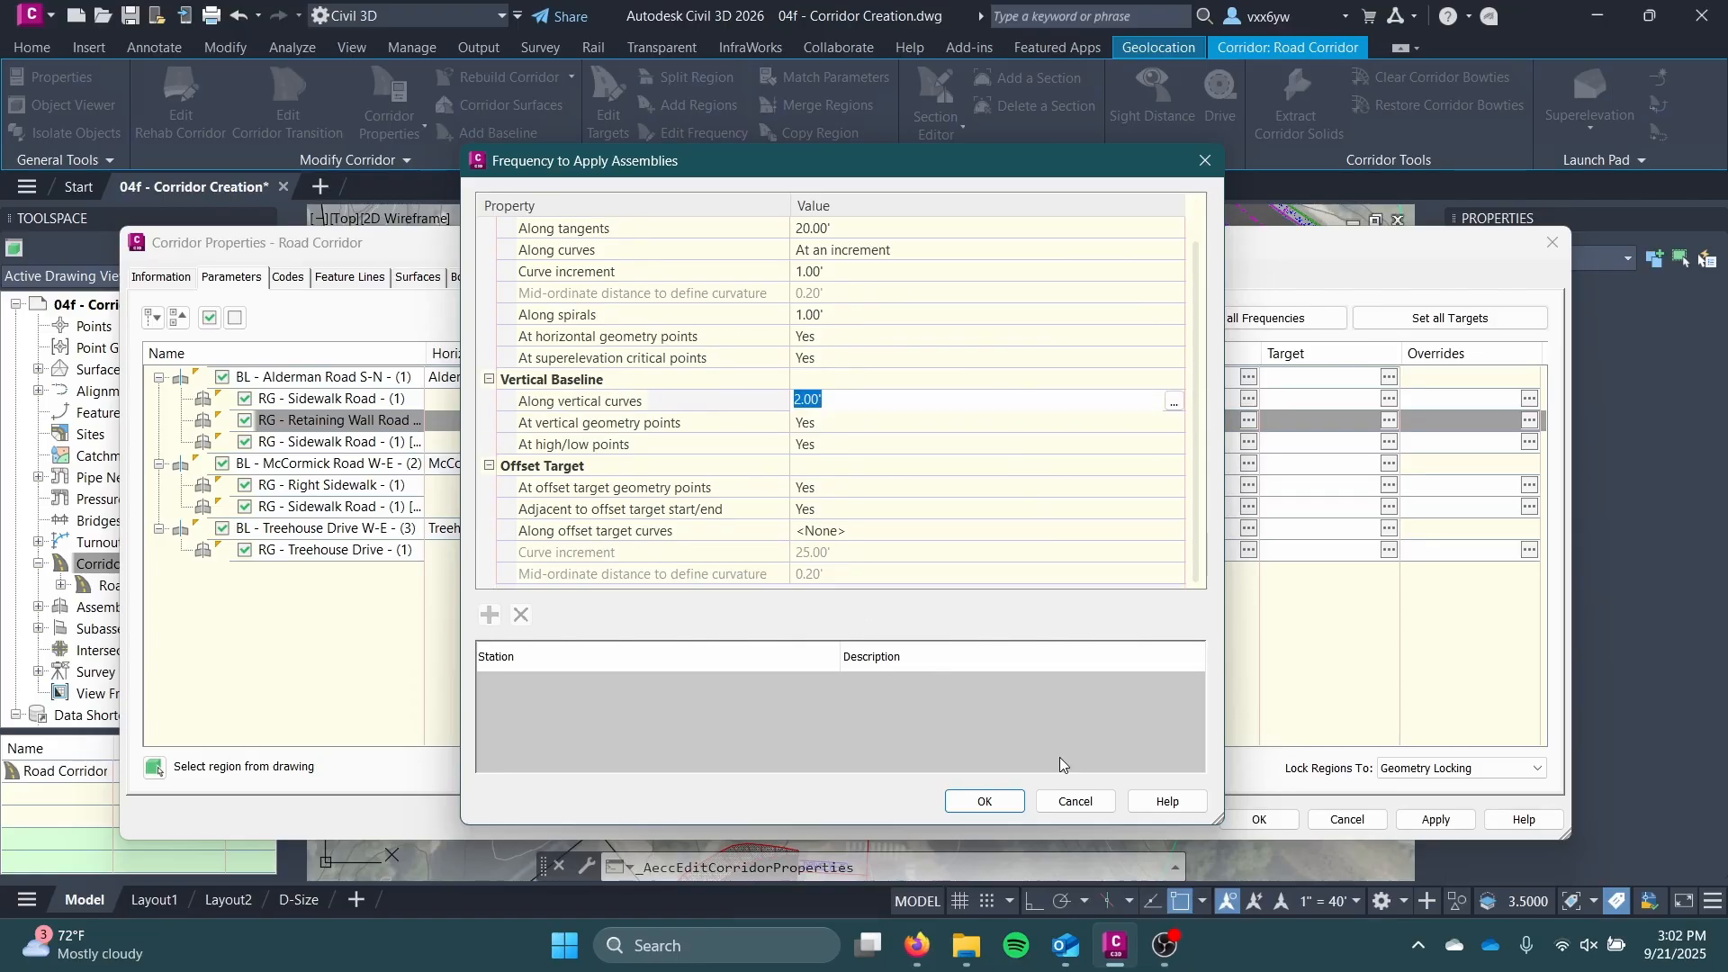
left_click(985, 801)
Step: Apply the new frequencies by rebuilding the corridor, and close the corridor properties
left_click(1404, 821)
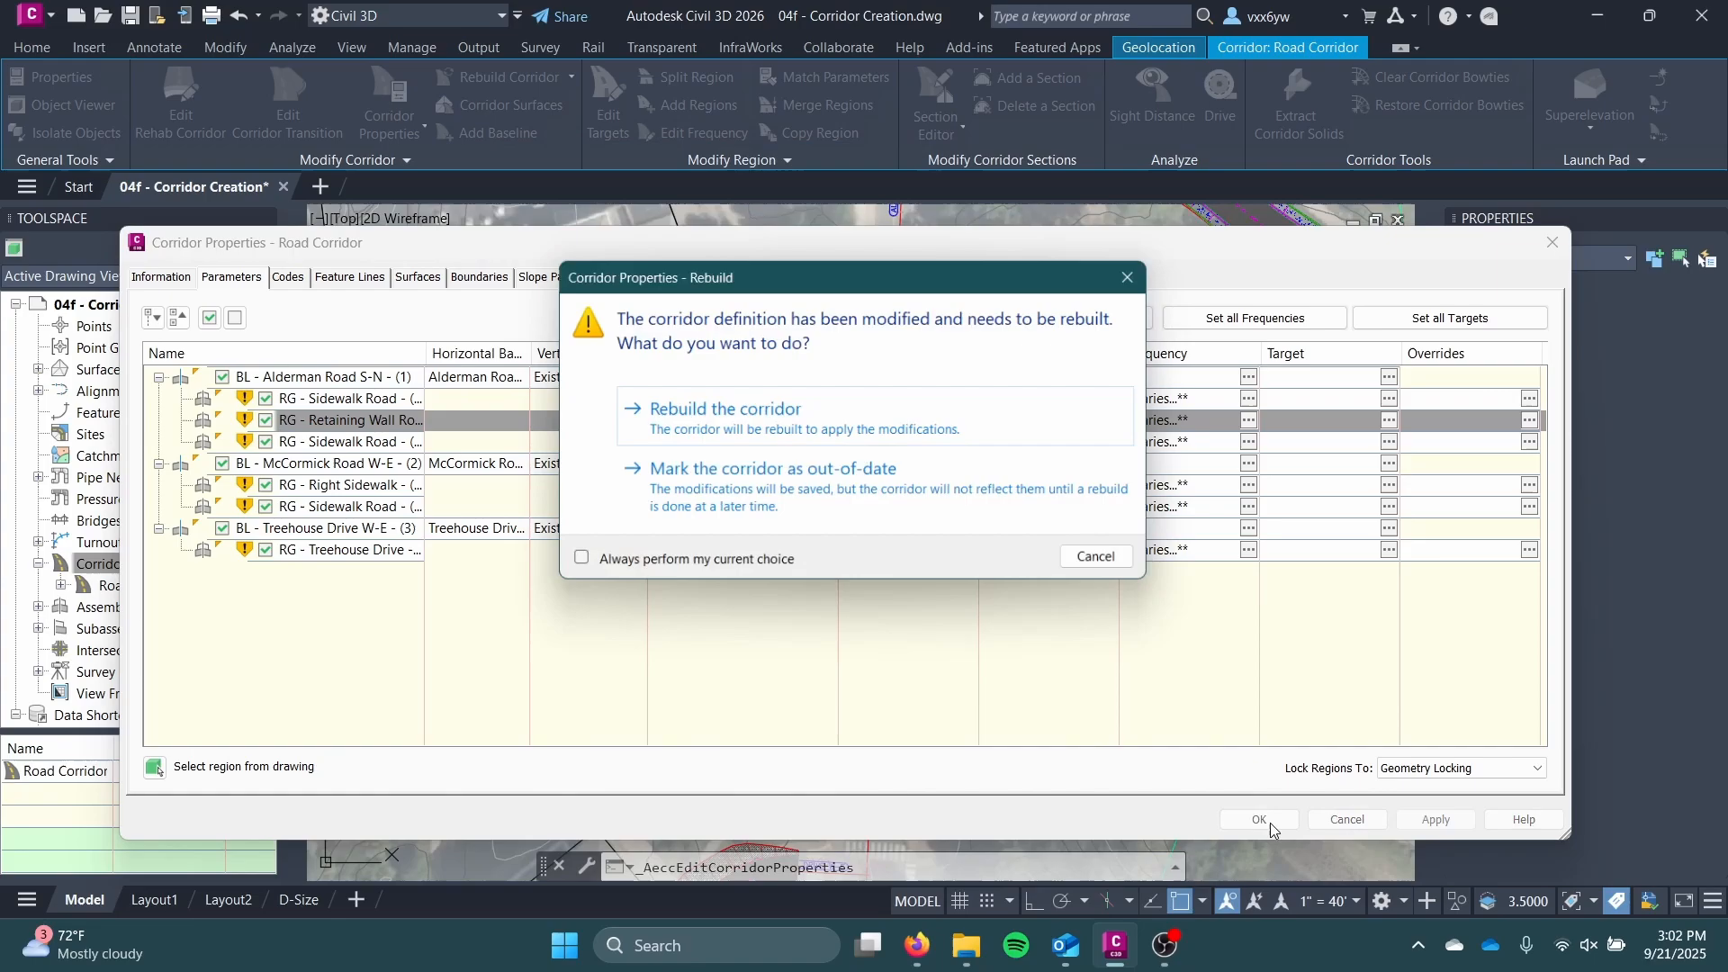
left_click(777, 413)
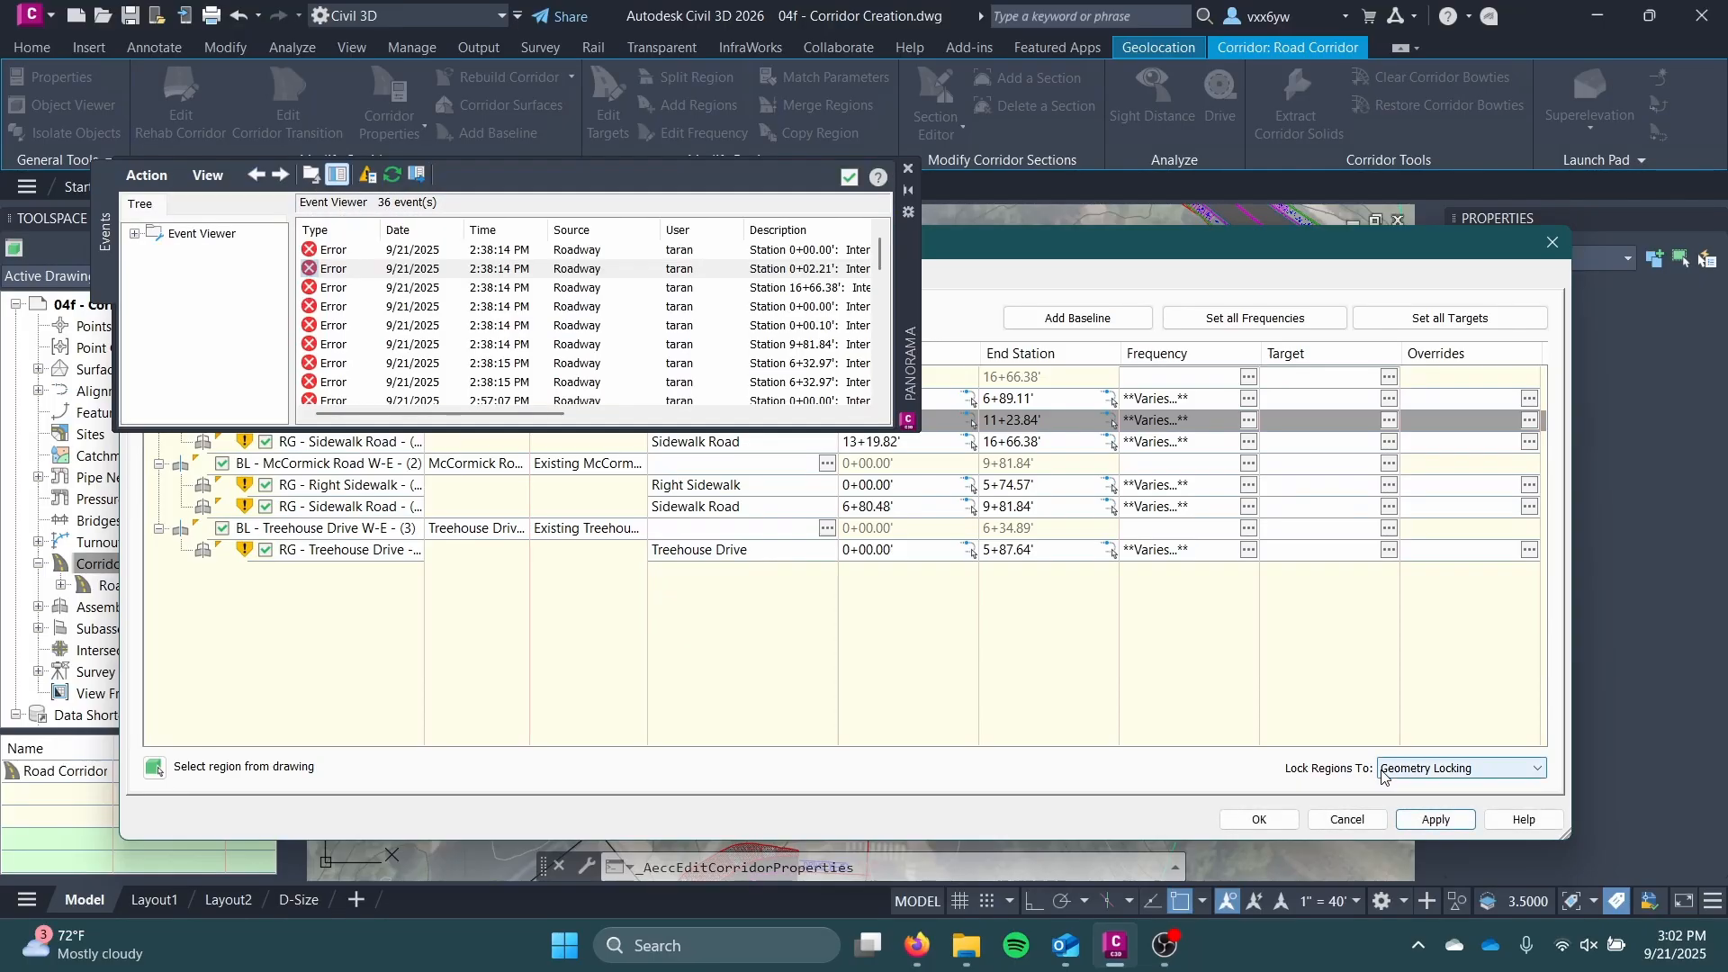
left_click(1265, 819)
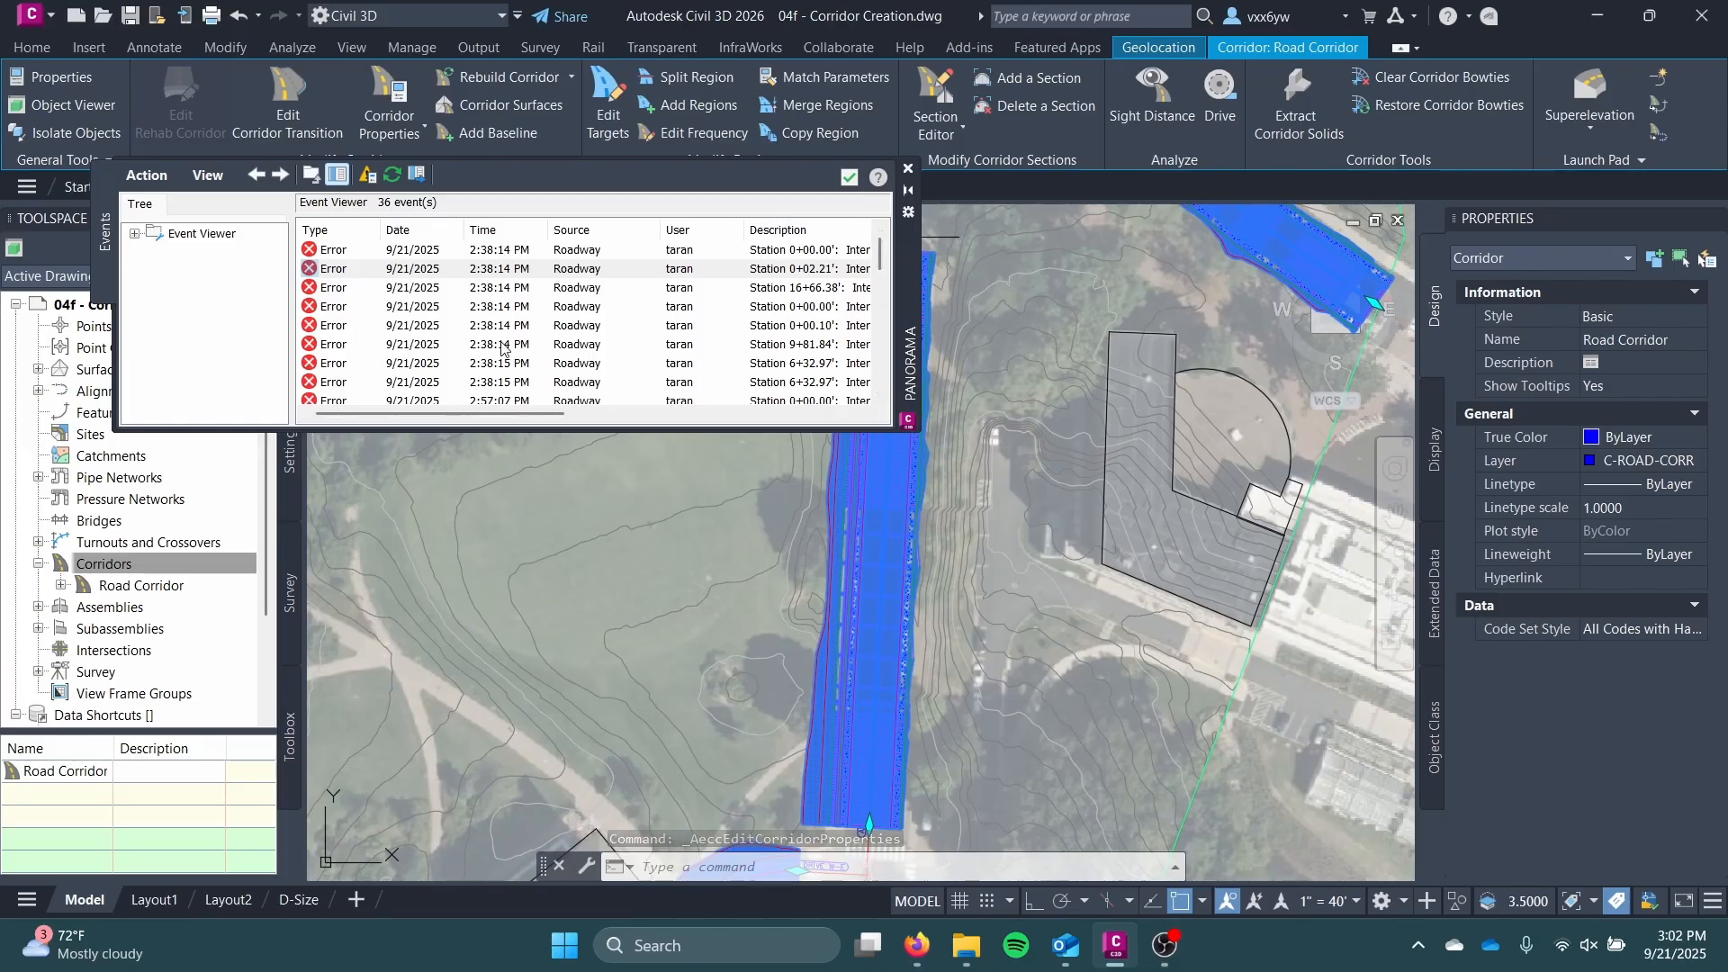
Step: Read through the error descriptions in the Event Viewer, compare them with the corridor ends, and close it
left_click_drag(468, 414, 593, 381)
scroll(586, 306, "down", 6)
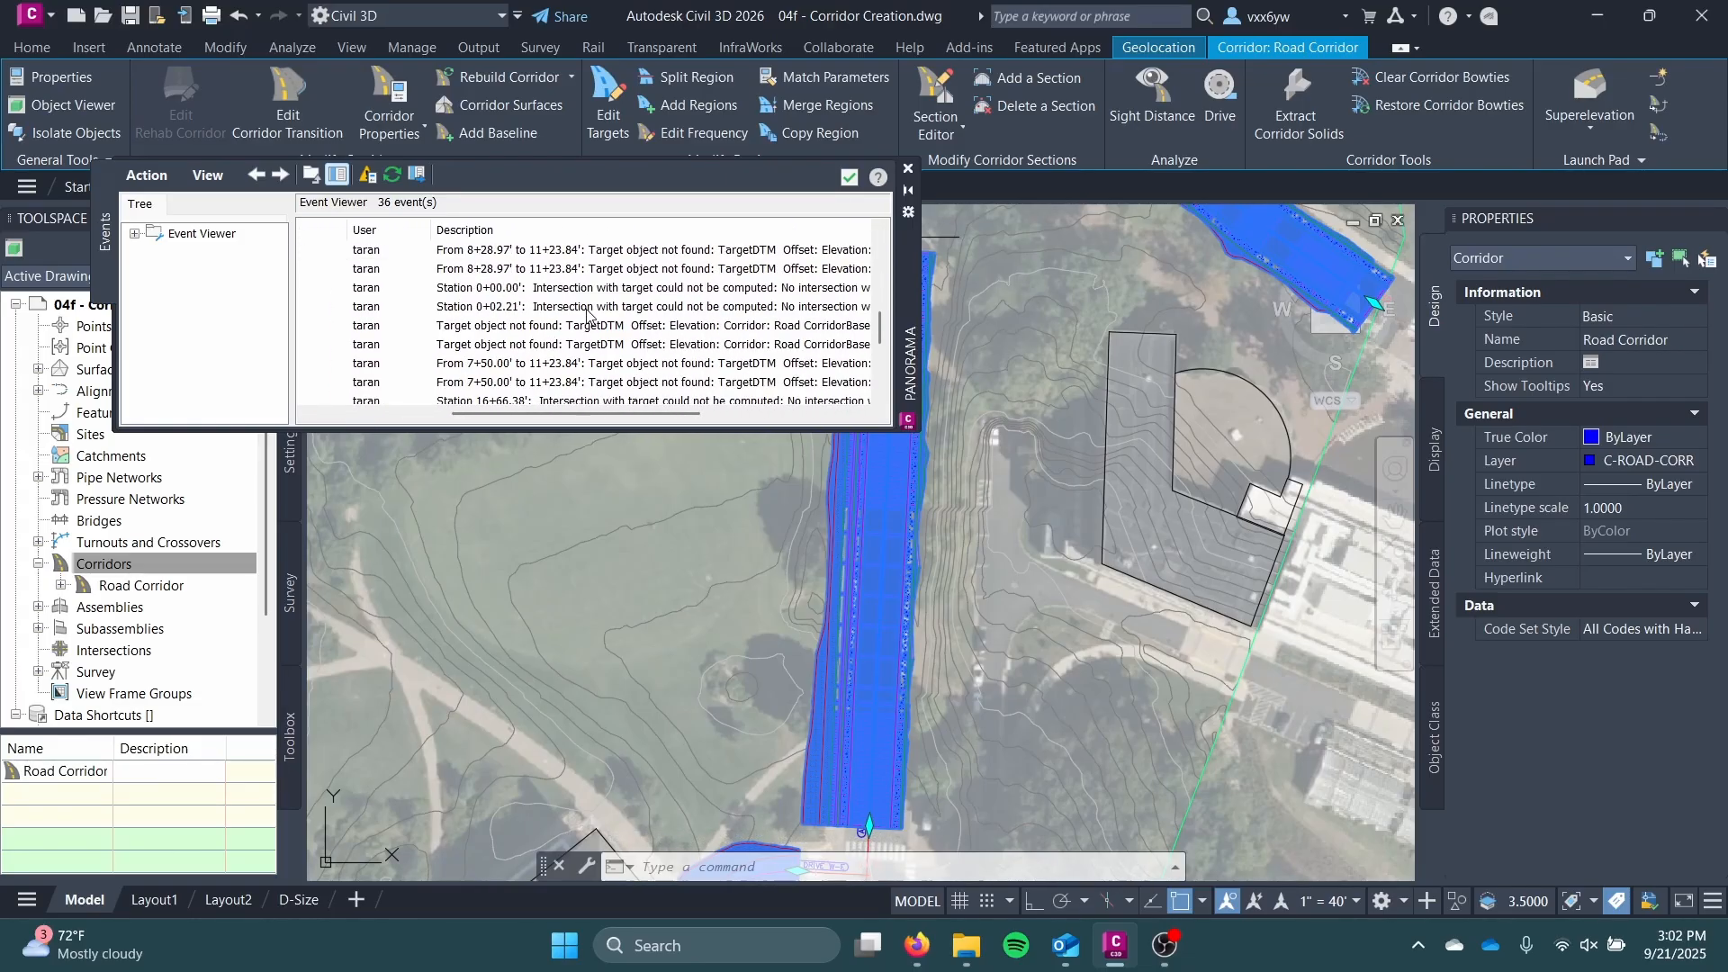
scroll(586, 315, "down", 3)
middle_click_drag(1066, 361, 1145, 699)
scroll(674, 308, "up", 10)
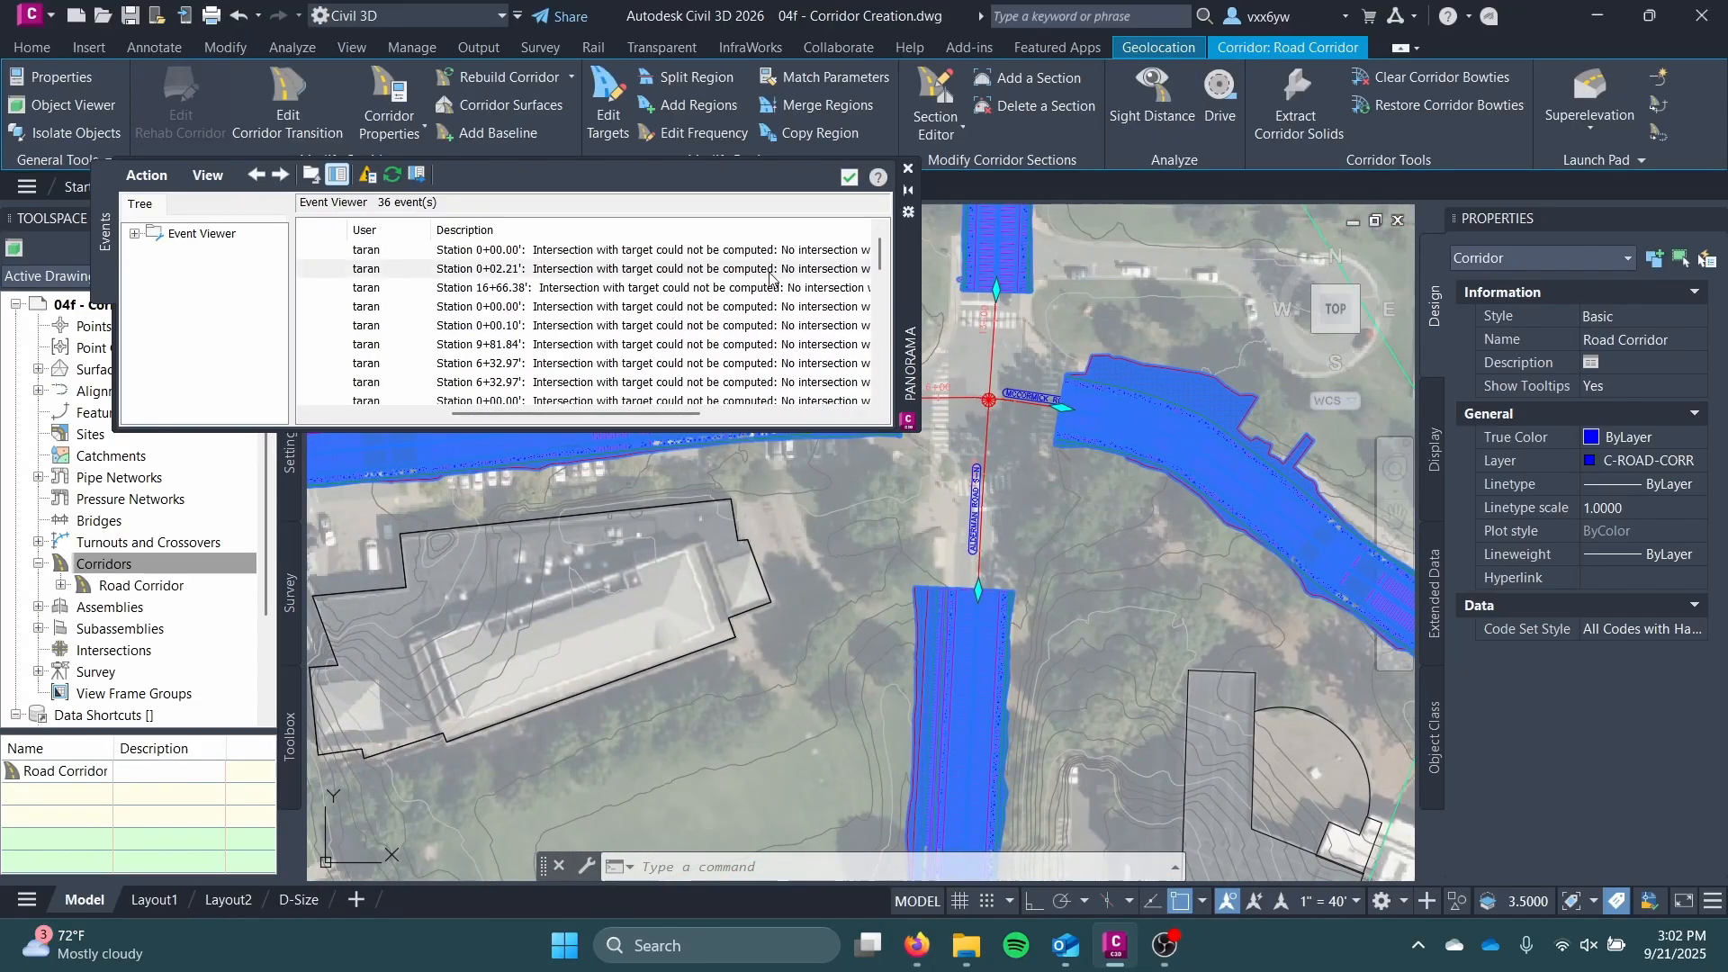
scroll(1040, 343, "down", 2)
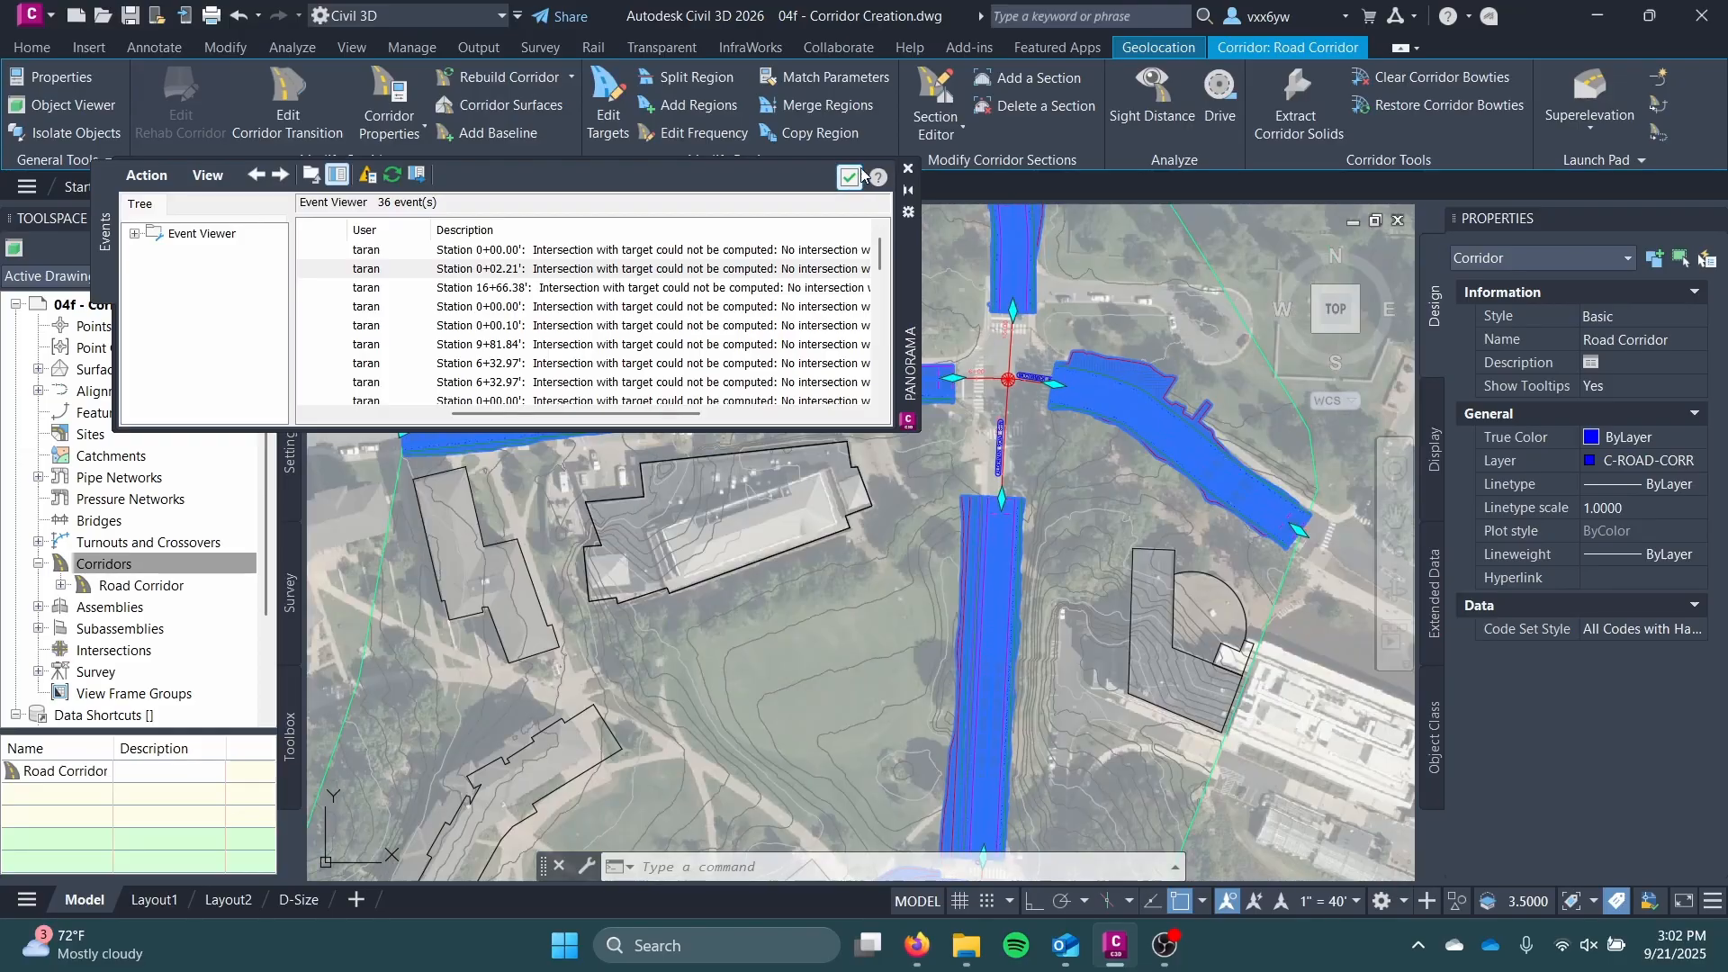
left_click(907, 169)
Step: Shift the start of the eastern McCormick Road region farther east, away from the Alderman Road intersection
middle_click_drag(943, 304, 858, 427)
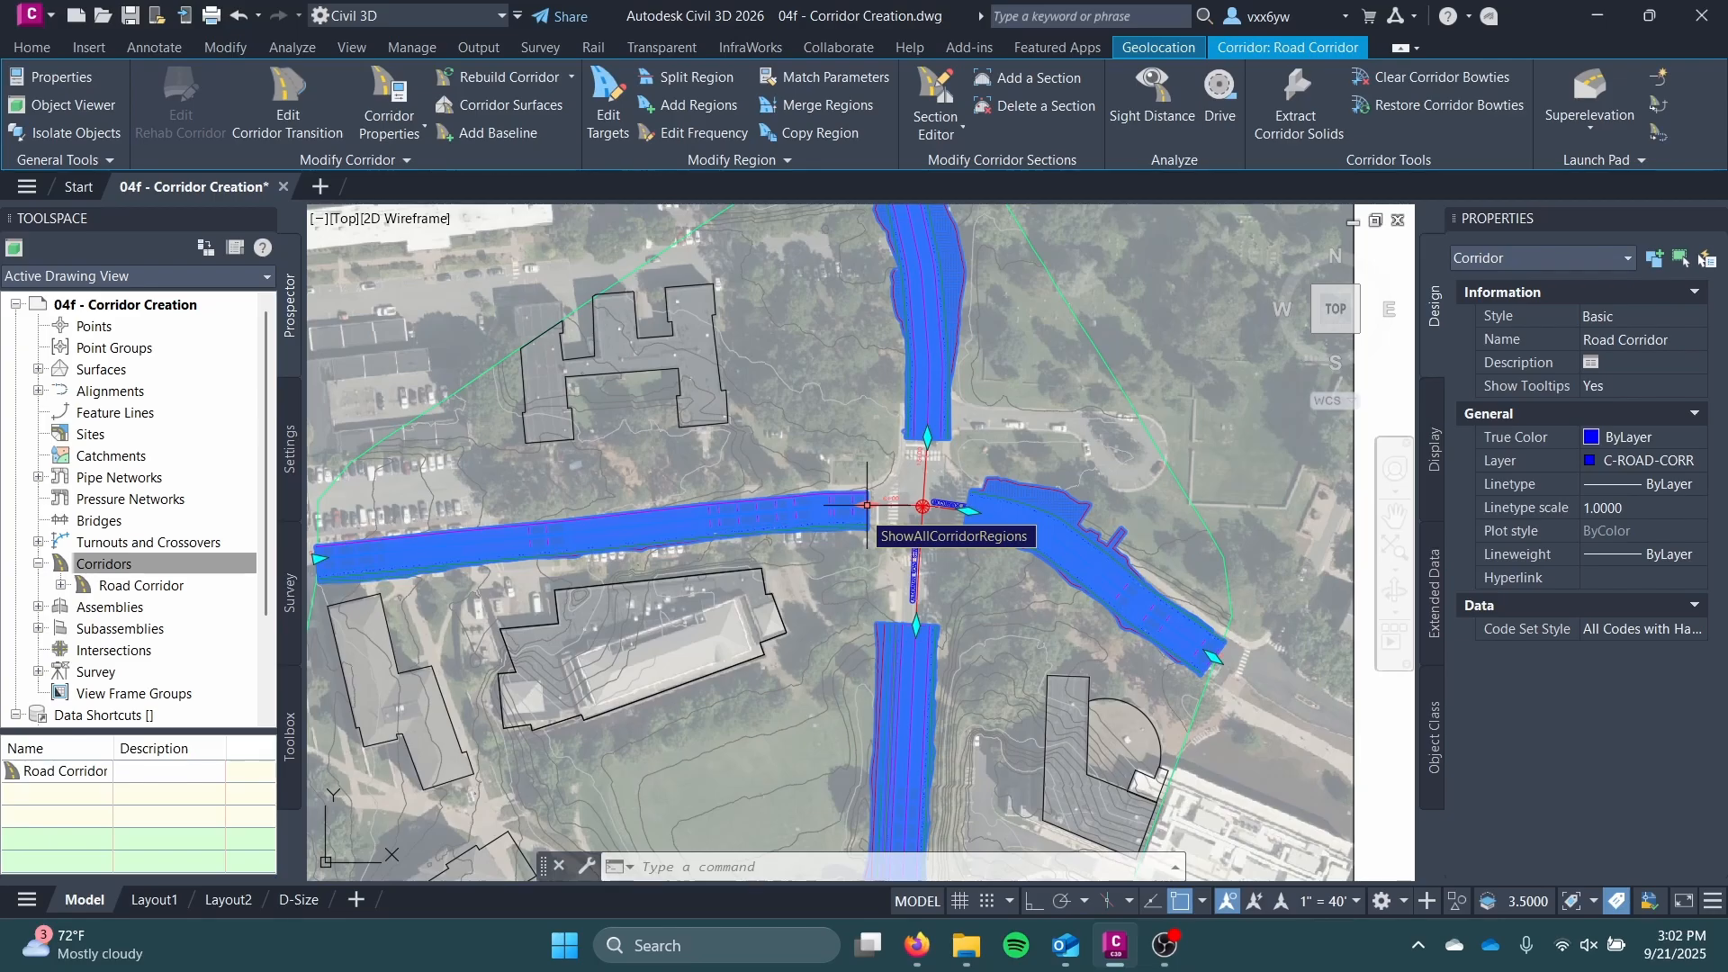
scroll(936, 540, "up", 5)
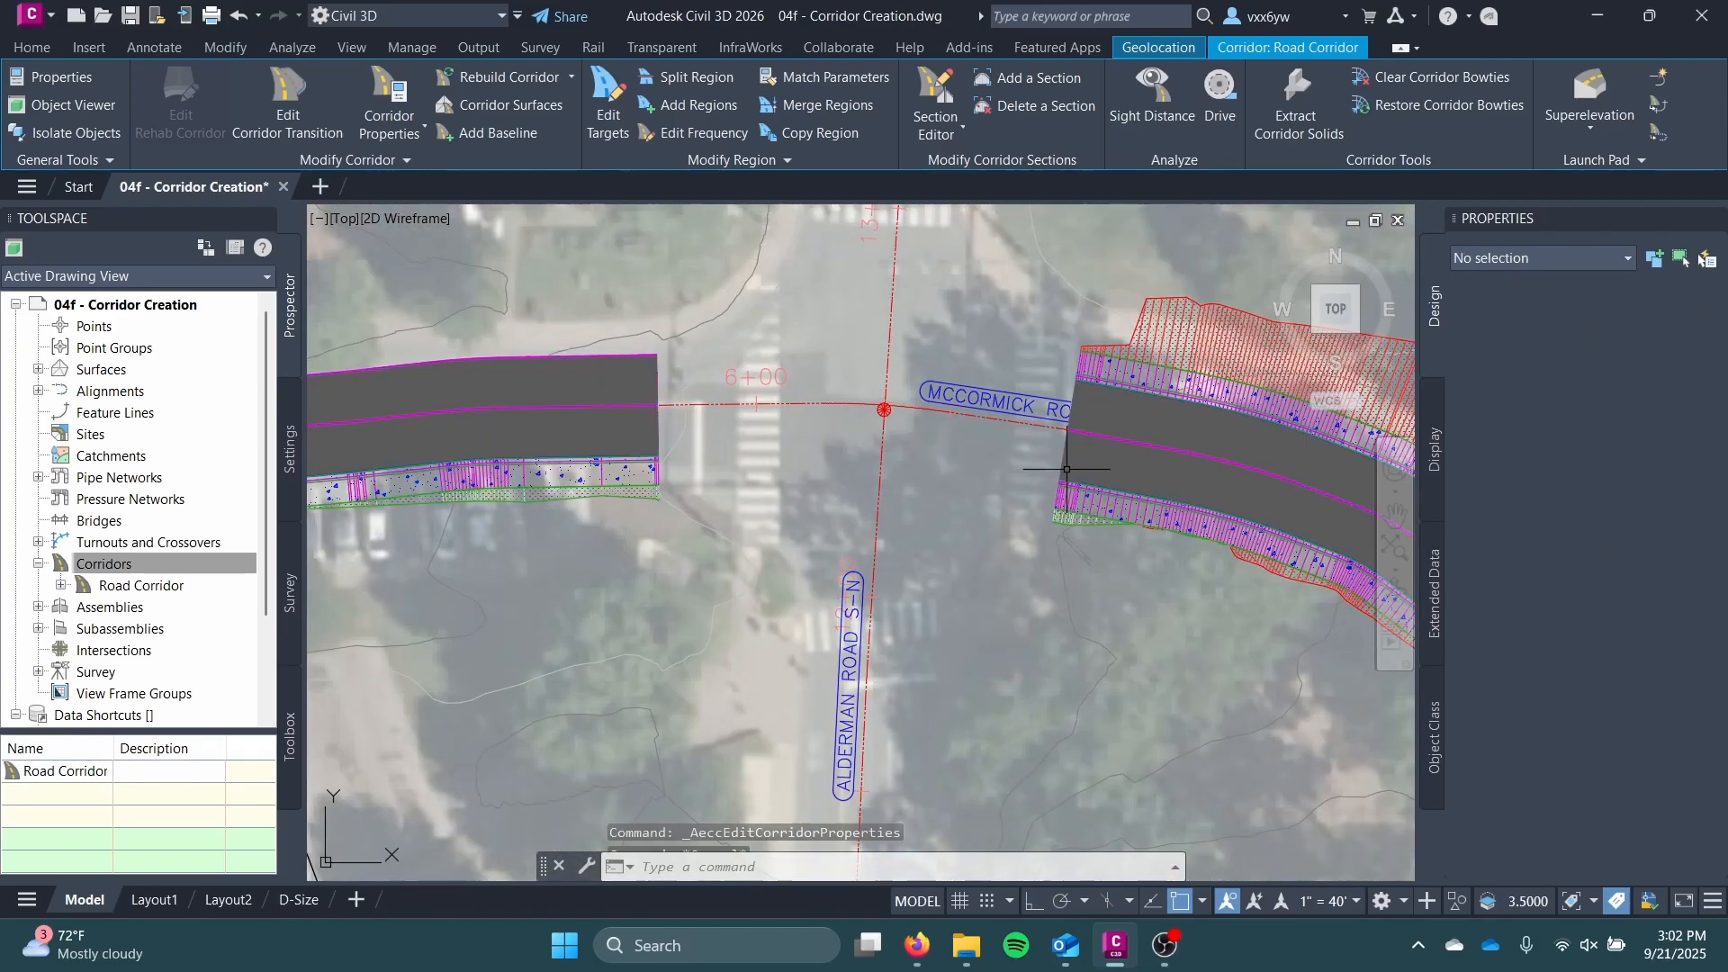
key("Escape")
left_click(1079, 446)
scroll(1079, 445, "up", 2)
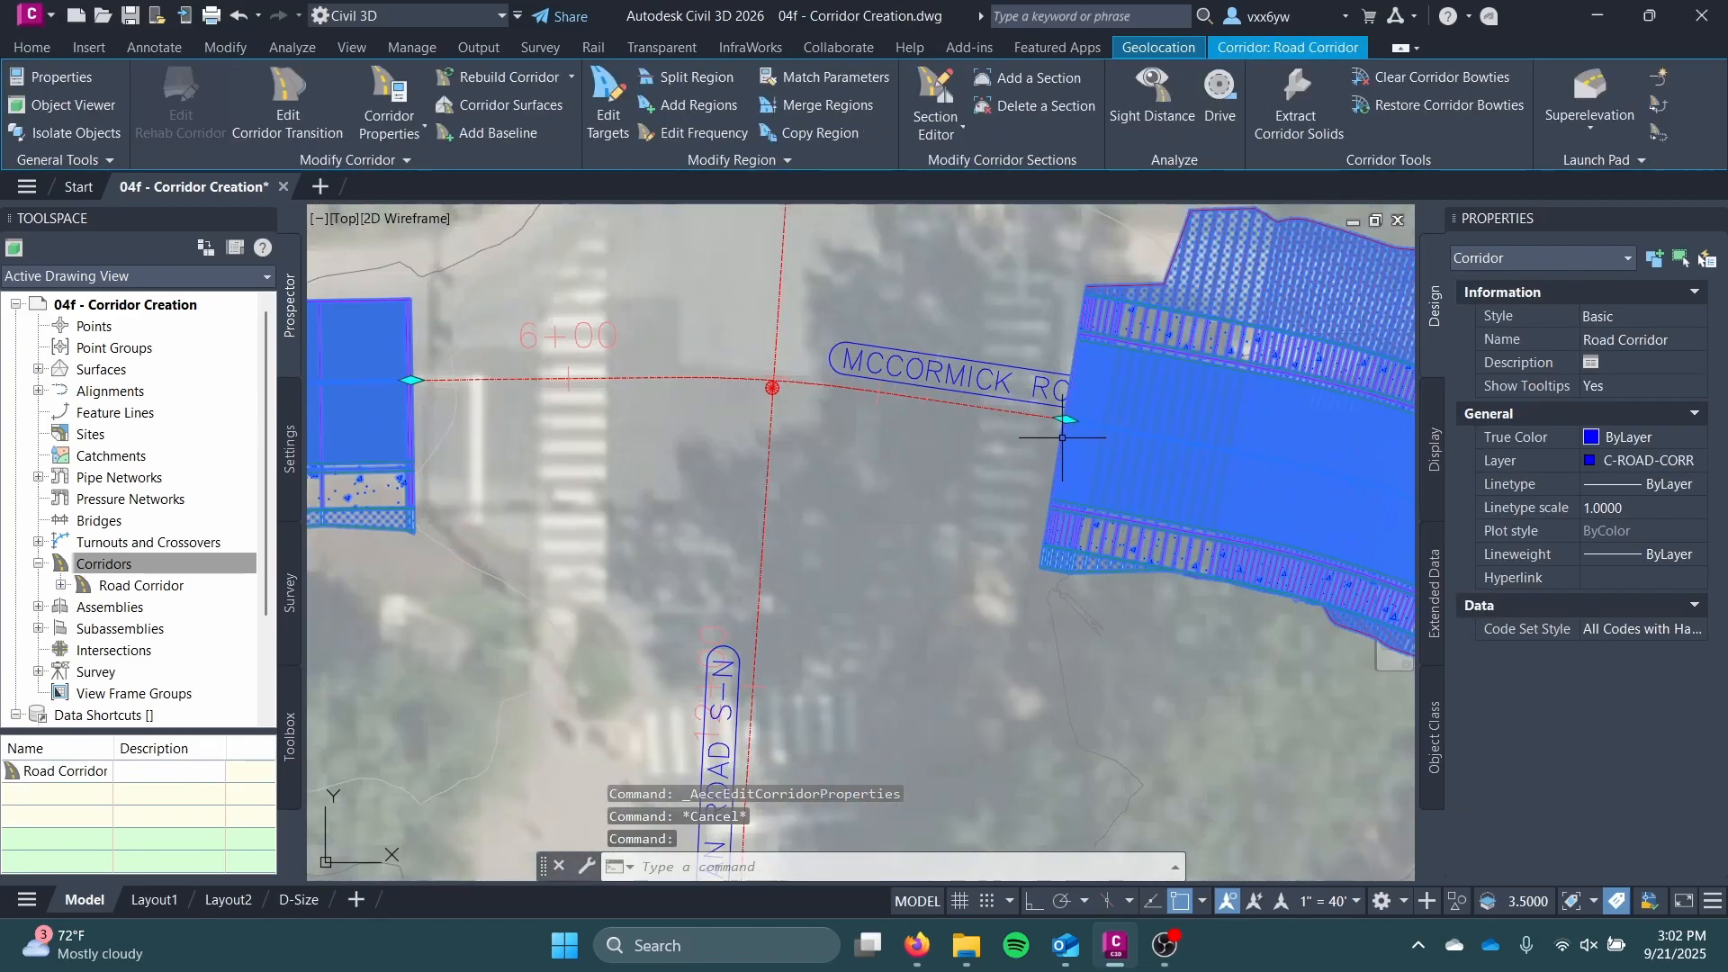
scroll(978, 454, "down", 4)
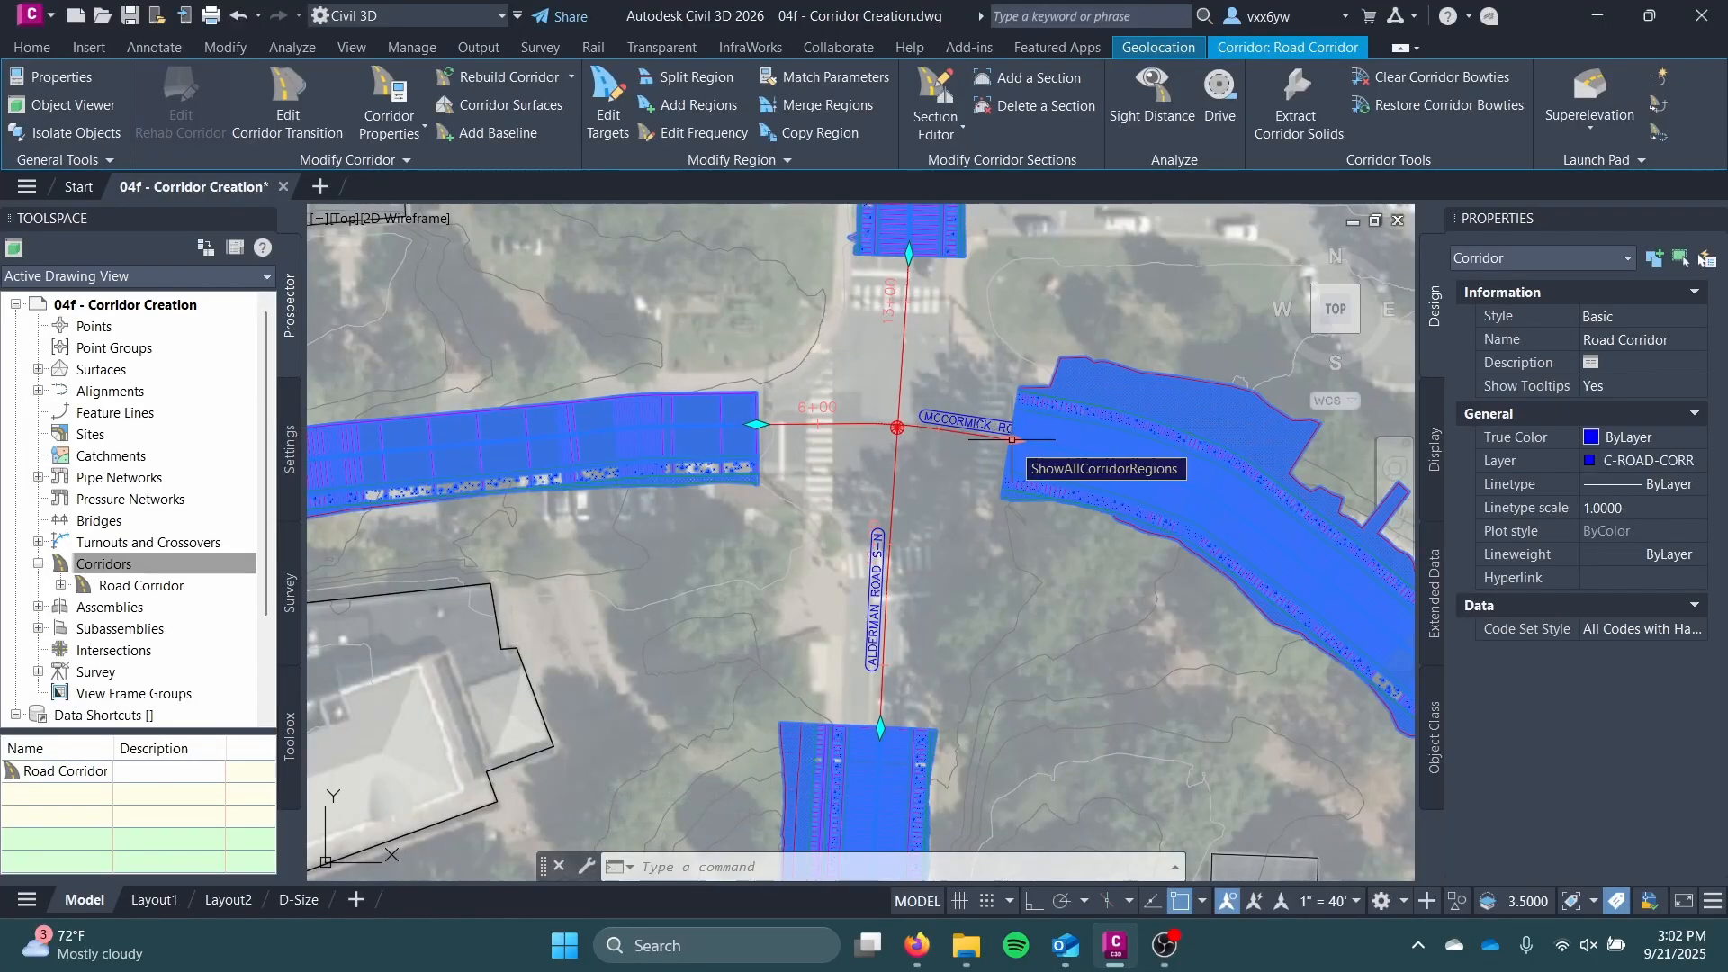
left_click(1012, 439)
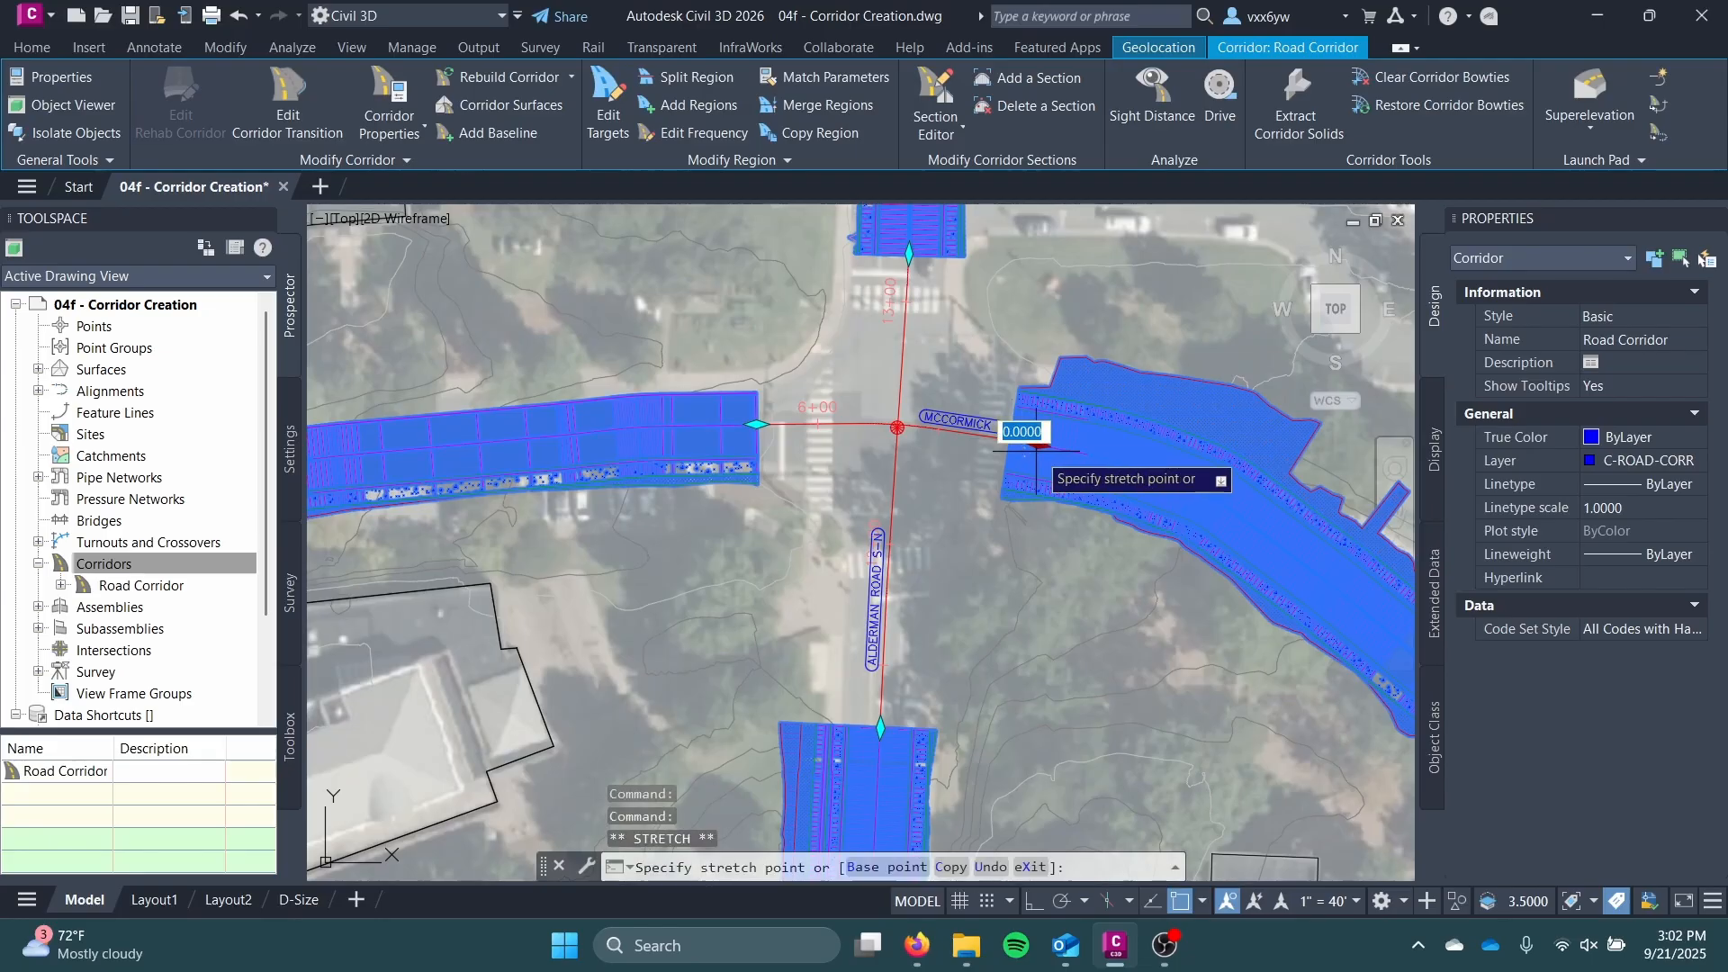
left_click(1047, 447)
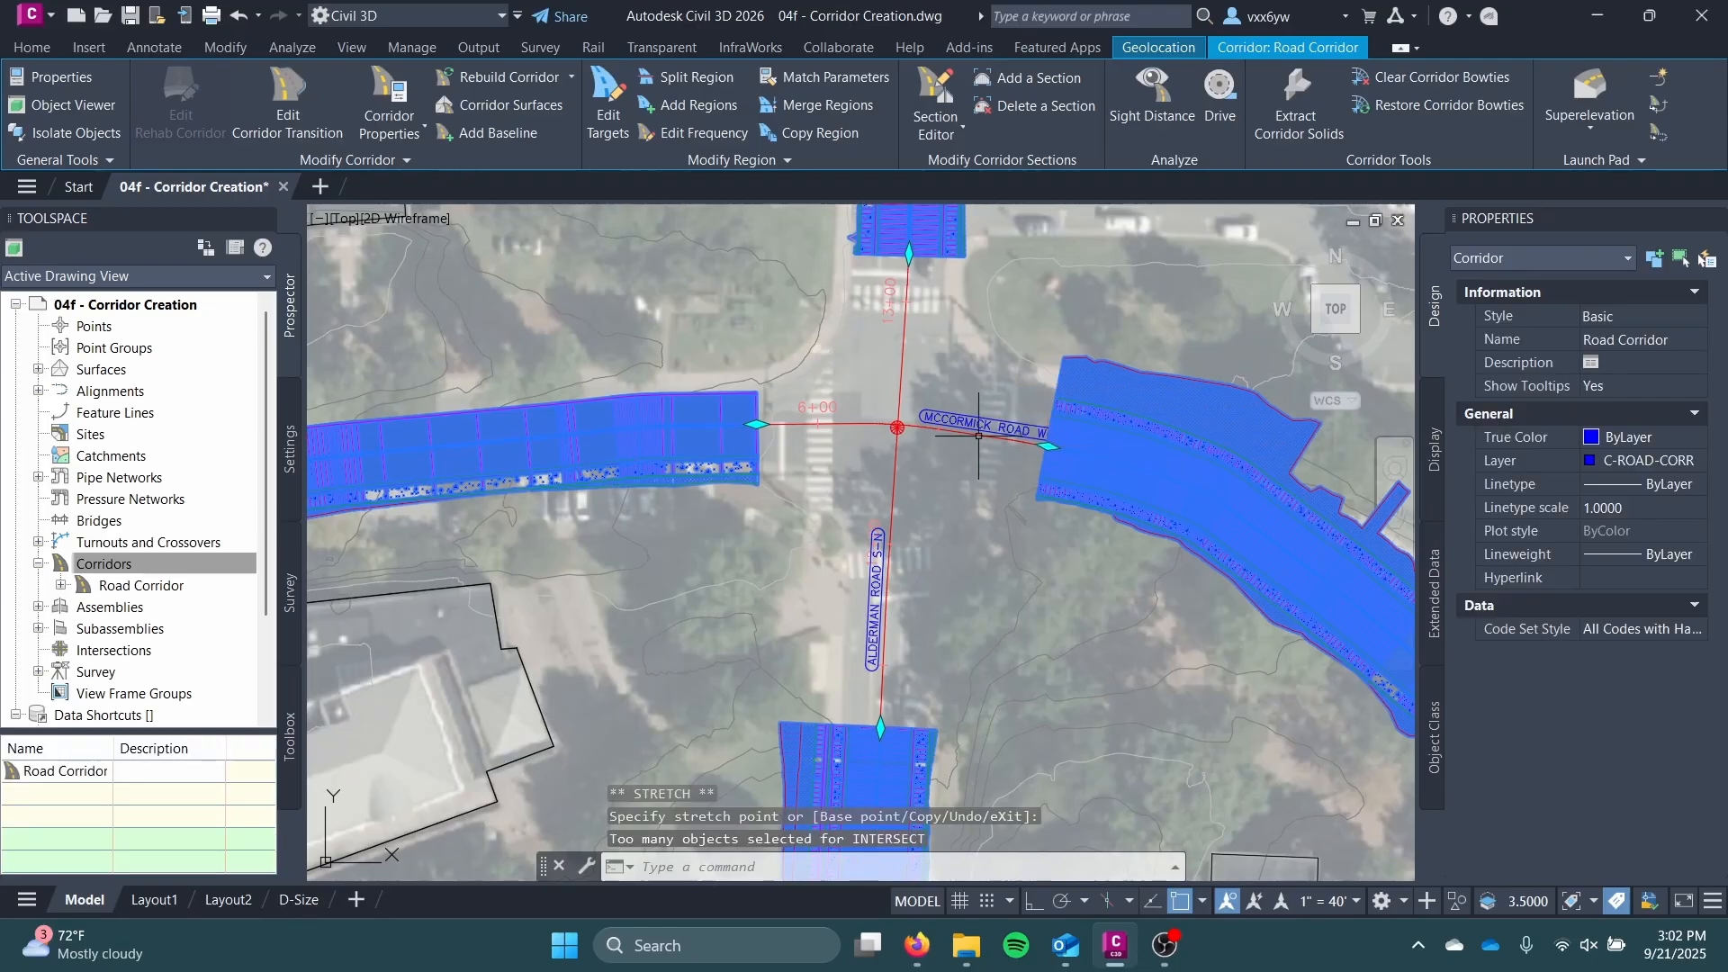
Step: Pull the western McCormick Road region's end and the northern Alderman Road region's start back from the intersection
left_click(757, 424)
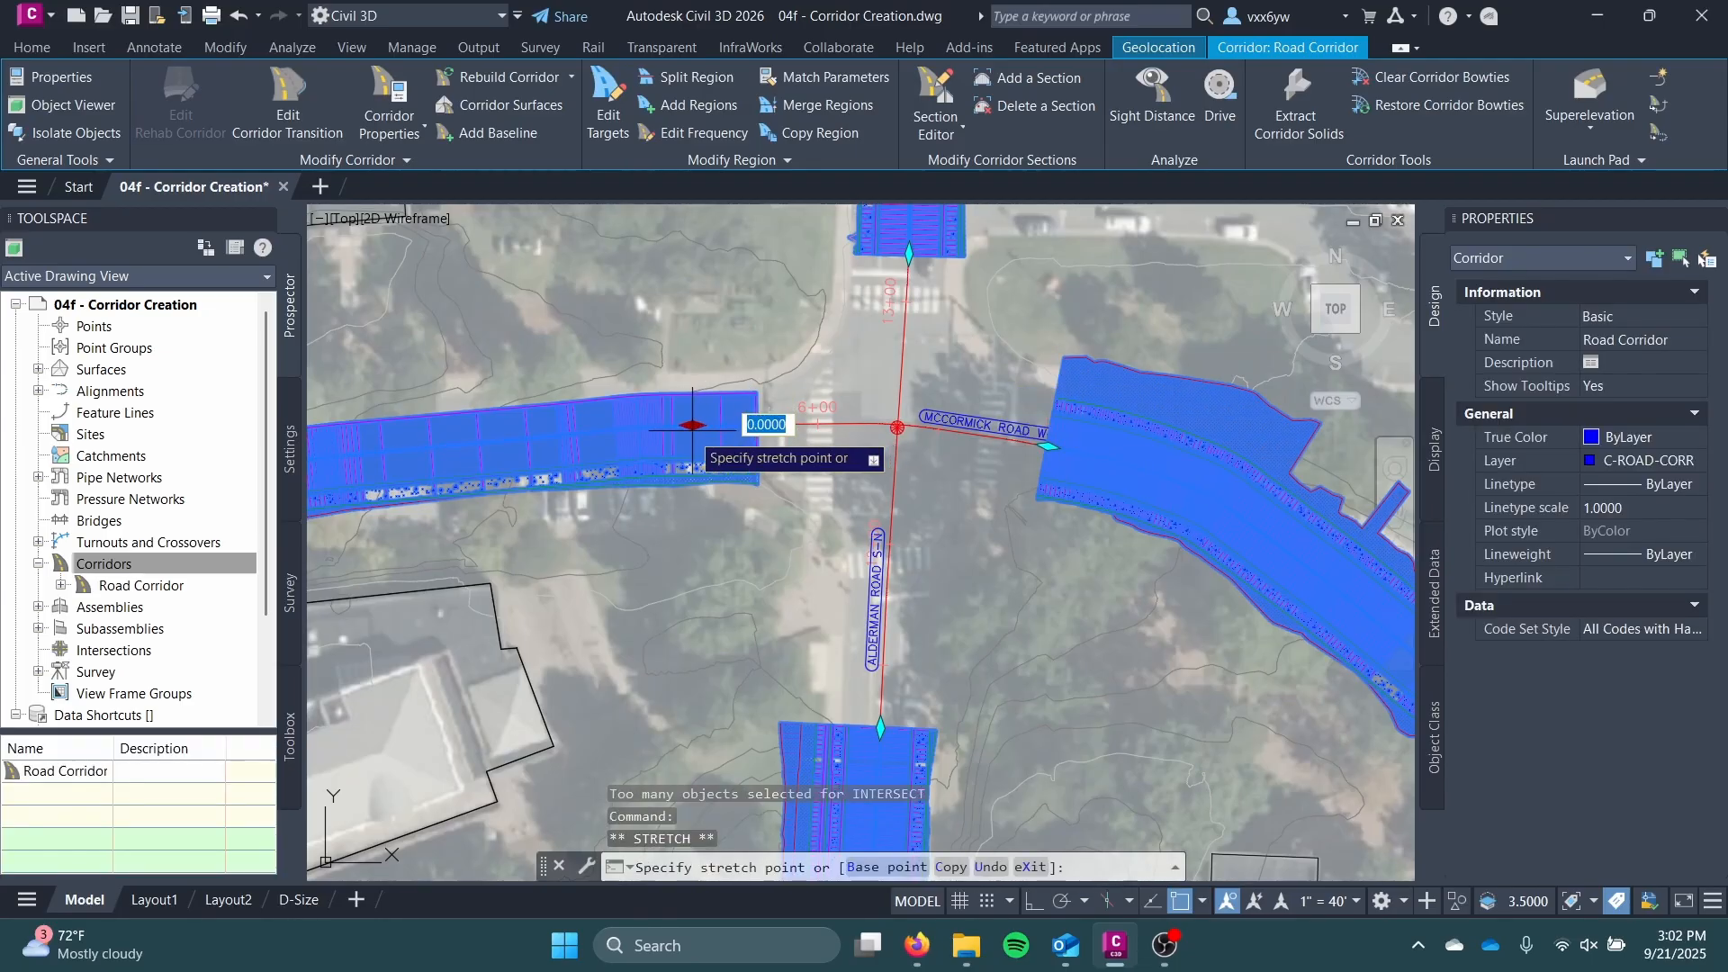
left_click(695, 428)
middle_click_drag(914, 240, 865, 512)
left_click(861, 524)
left_click(862, 454)
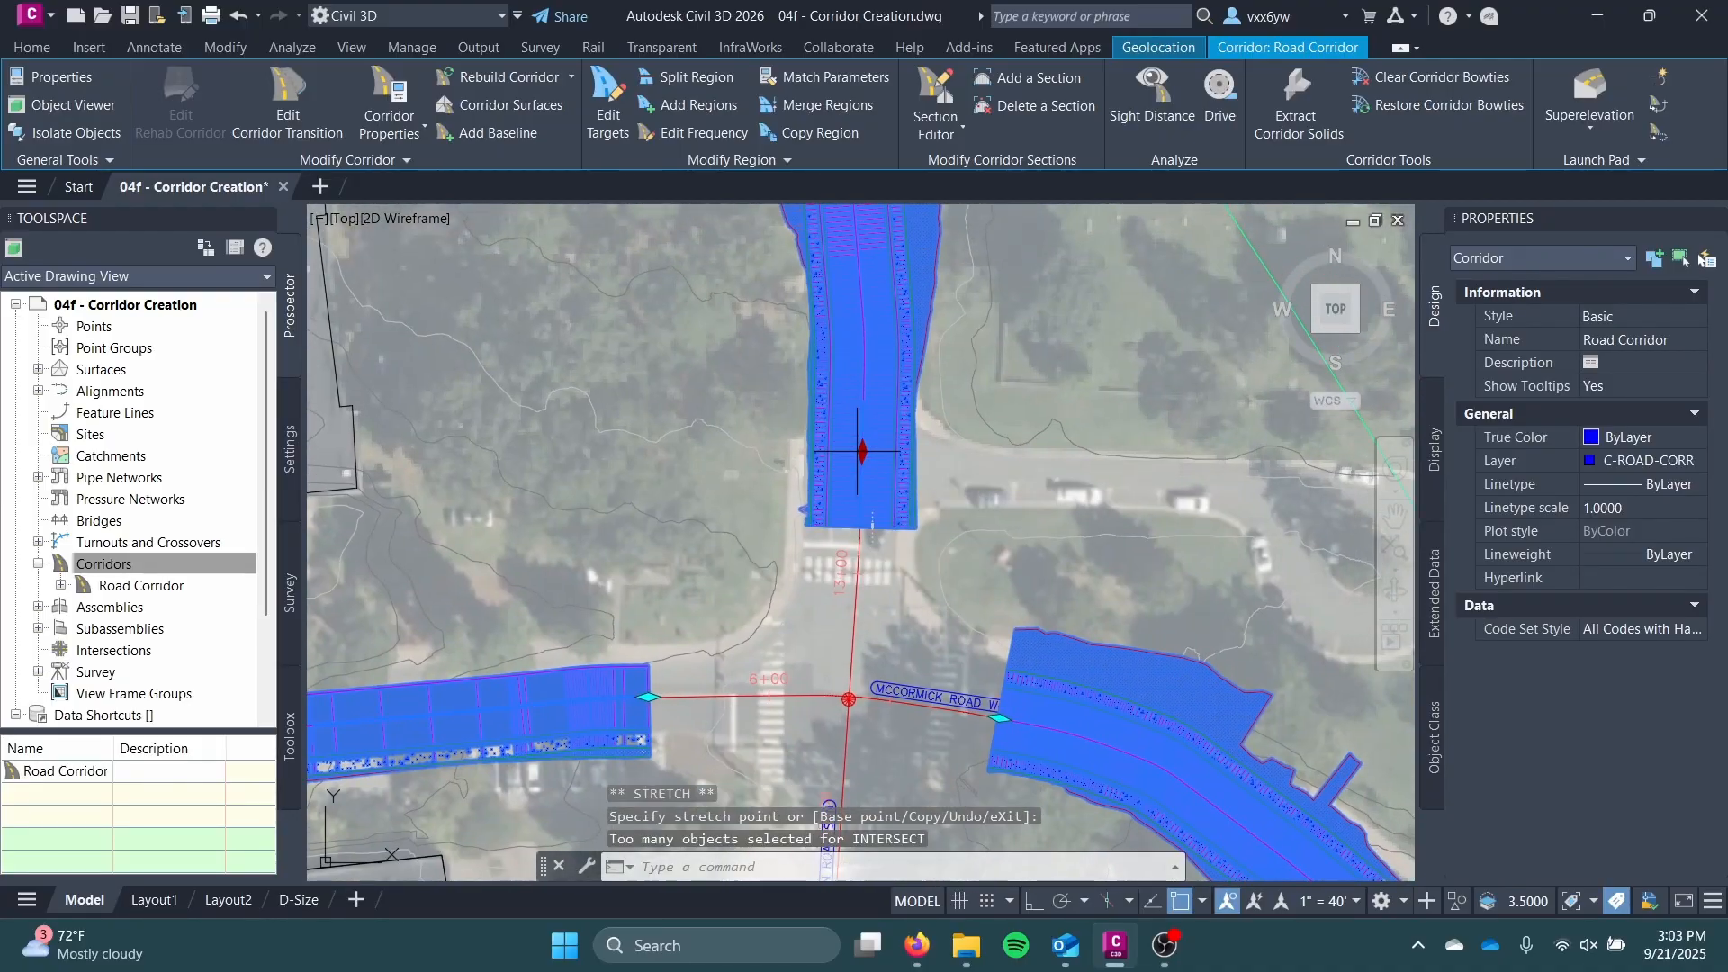
Step: Deselect the corridor and save the drawing
scroll(789, 538, "down", 2)
scroll(789, 536, "down", 4)
middle_click_drag(789, 537, 800, 488)
key("Escape")
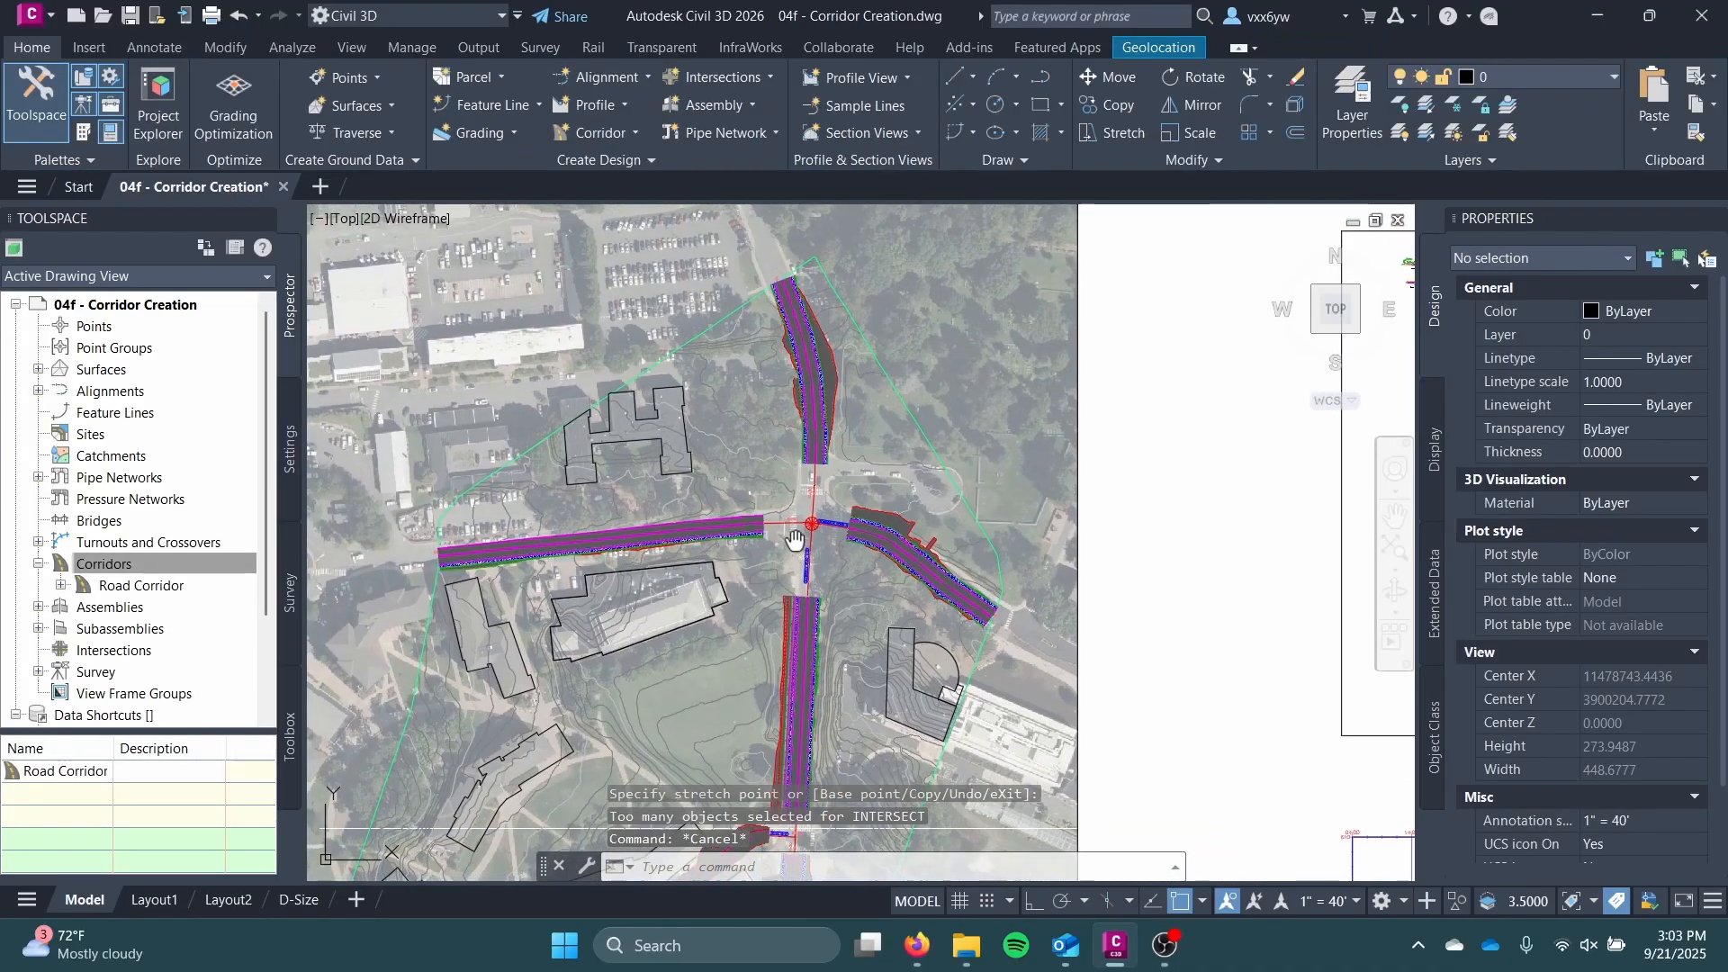
middle_click_drag(797, 552, 841, 417)
scroll(850, 504, "up", 2)
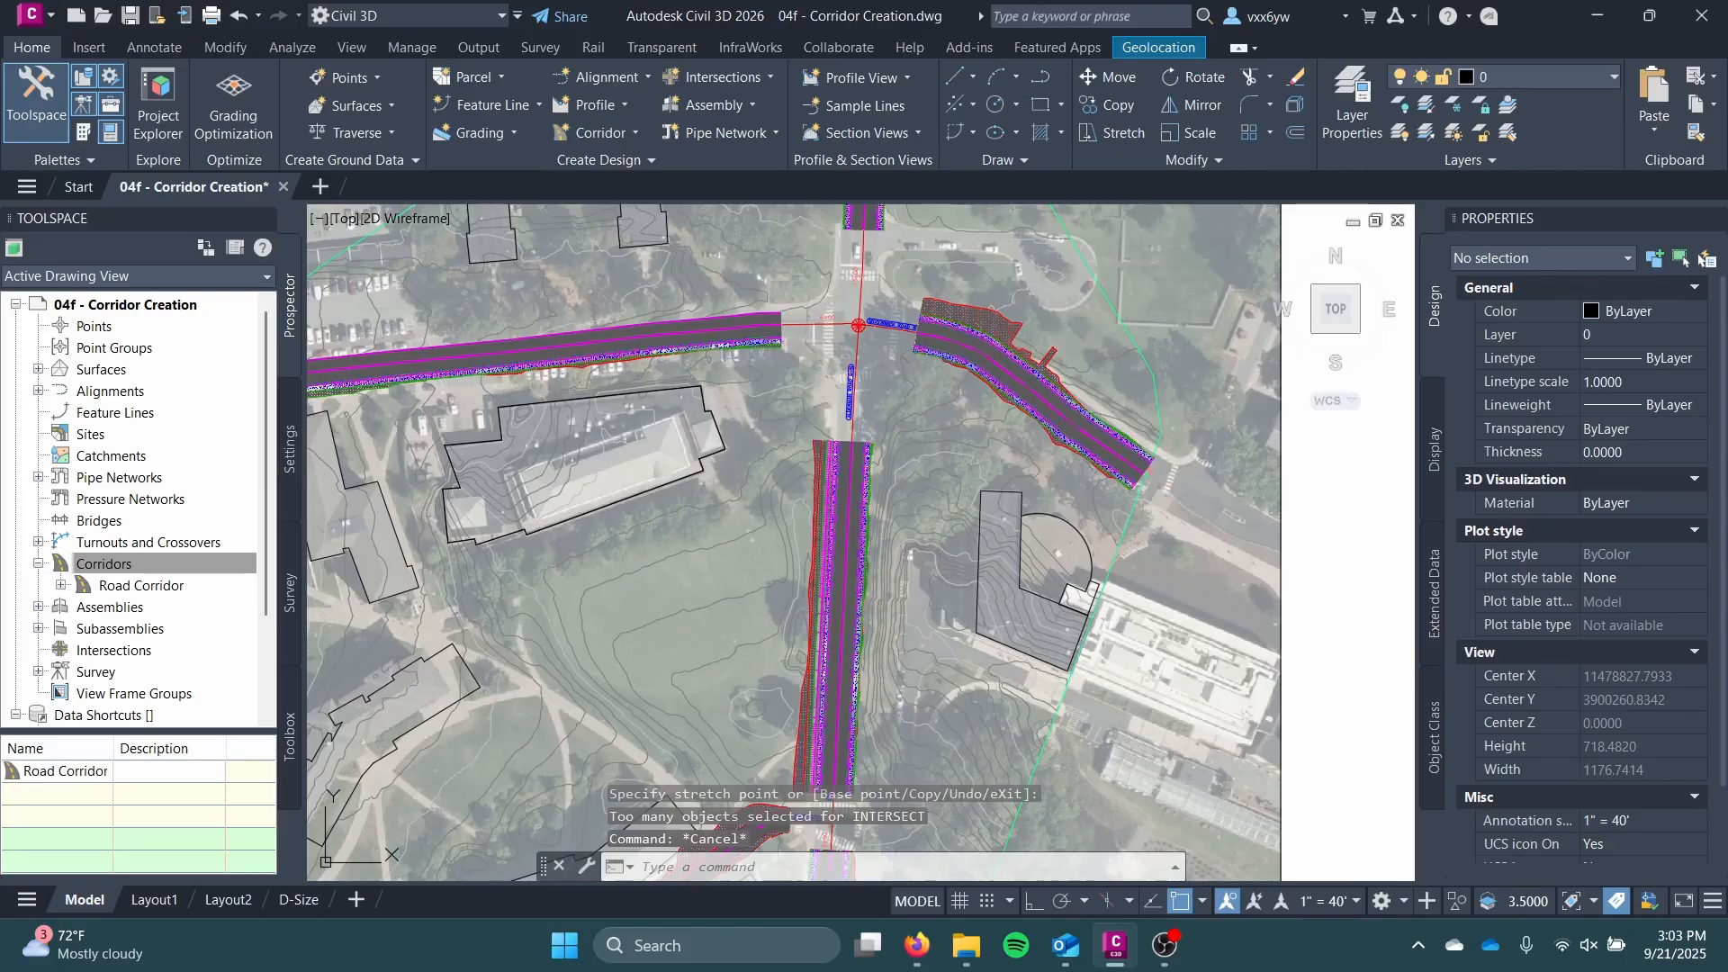
key("ctrl+s")
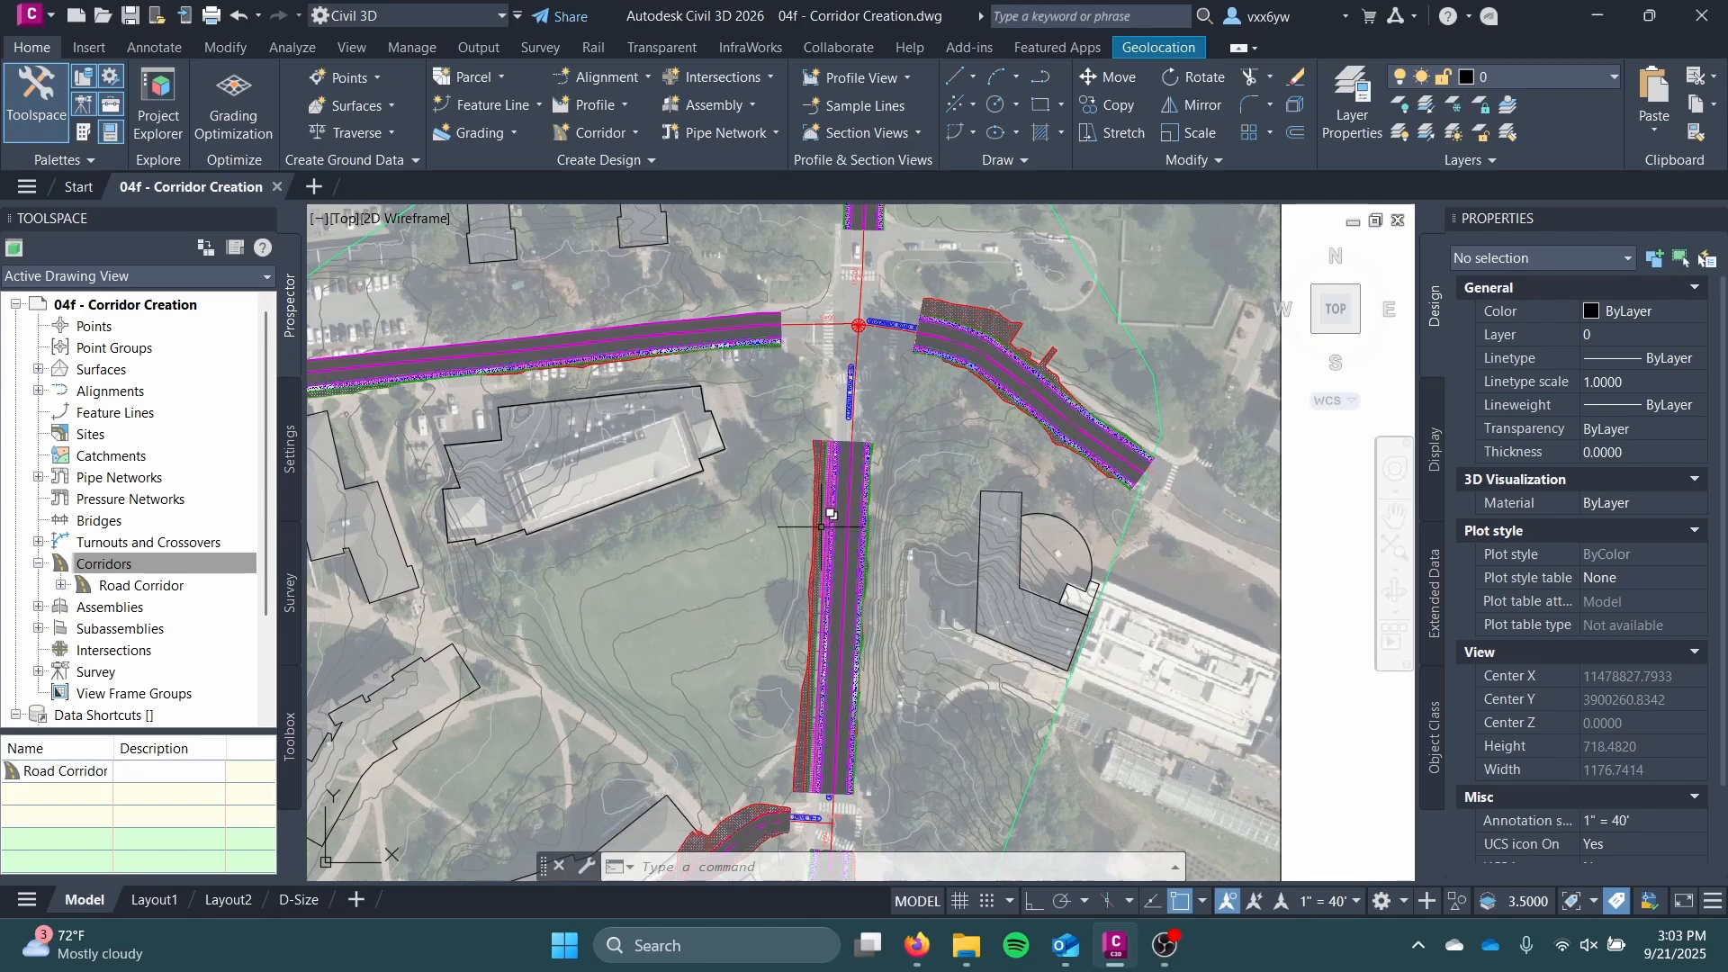
middle_click_drag(868, 501, 944, 309)
scroll(905, 630, "up", 6)
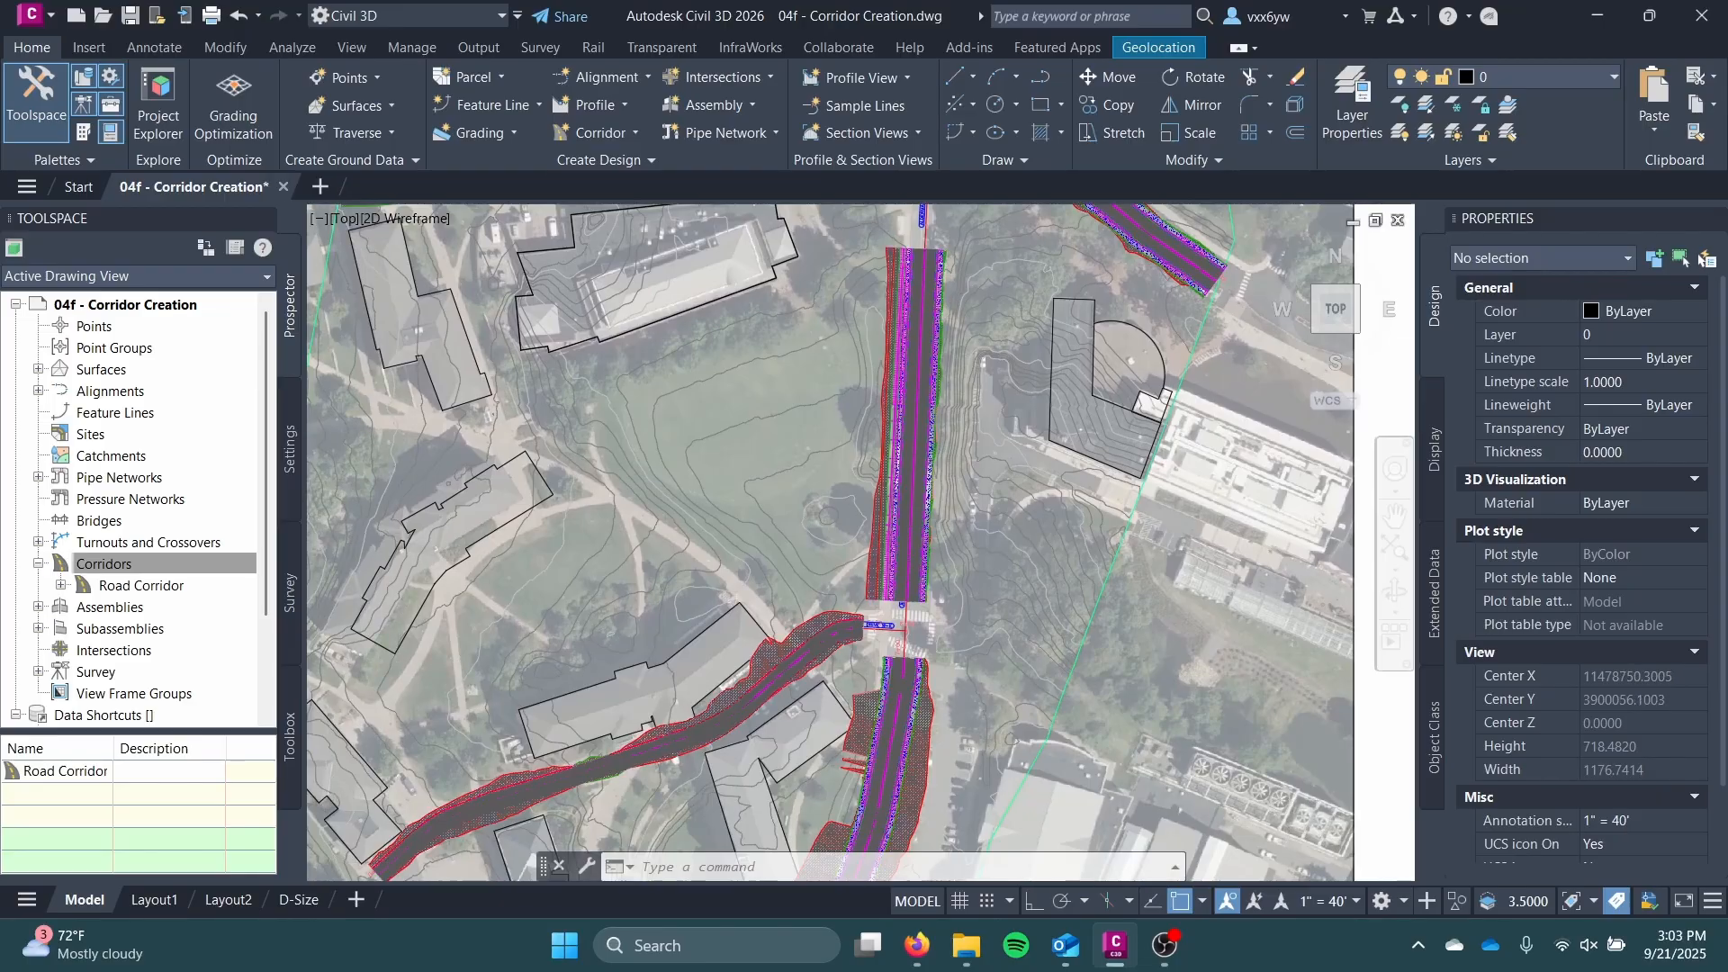
scroll(987, 599, "down", 6)
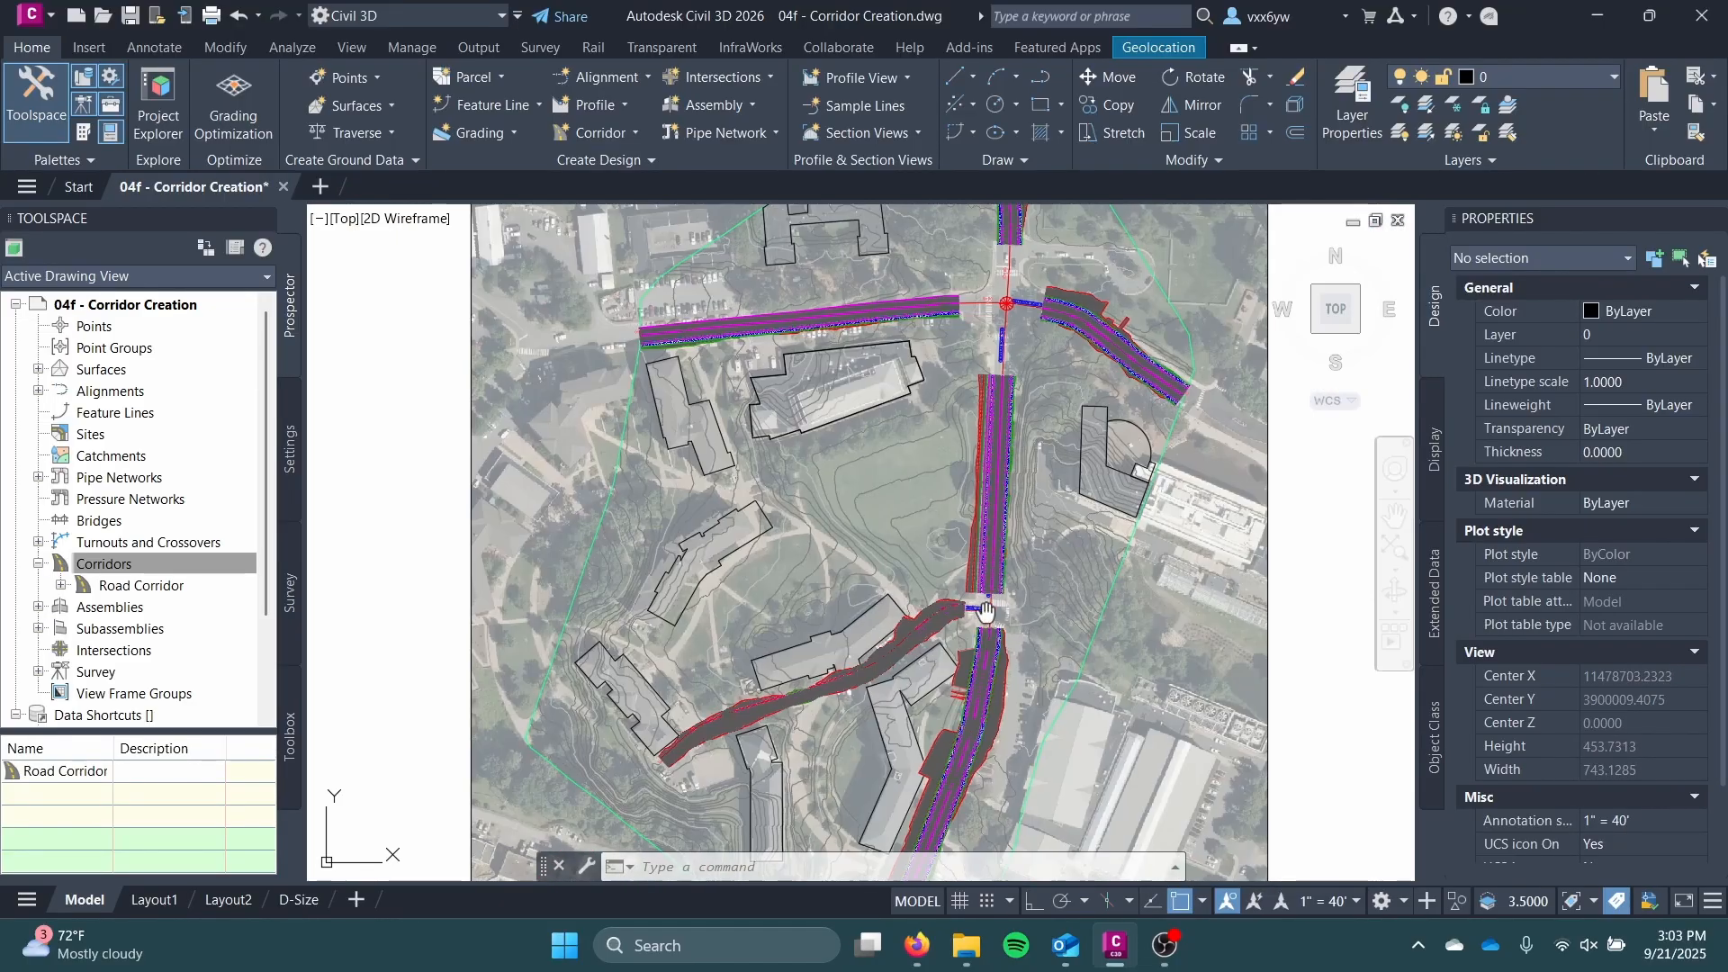
middle_click_drag(980, 606, 975, 687)
scroll(974, 623, "up", 6)
mouse_move(1000, 410)
middle_mouse_down()
mouse_move(987, 613)
mouse_move(1000, 399)
middle_mouse_up()
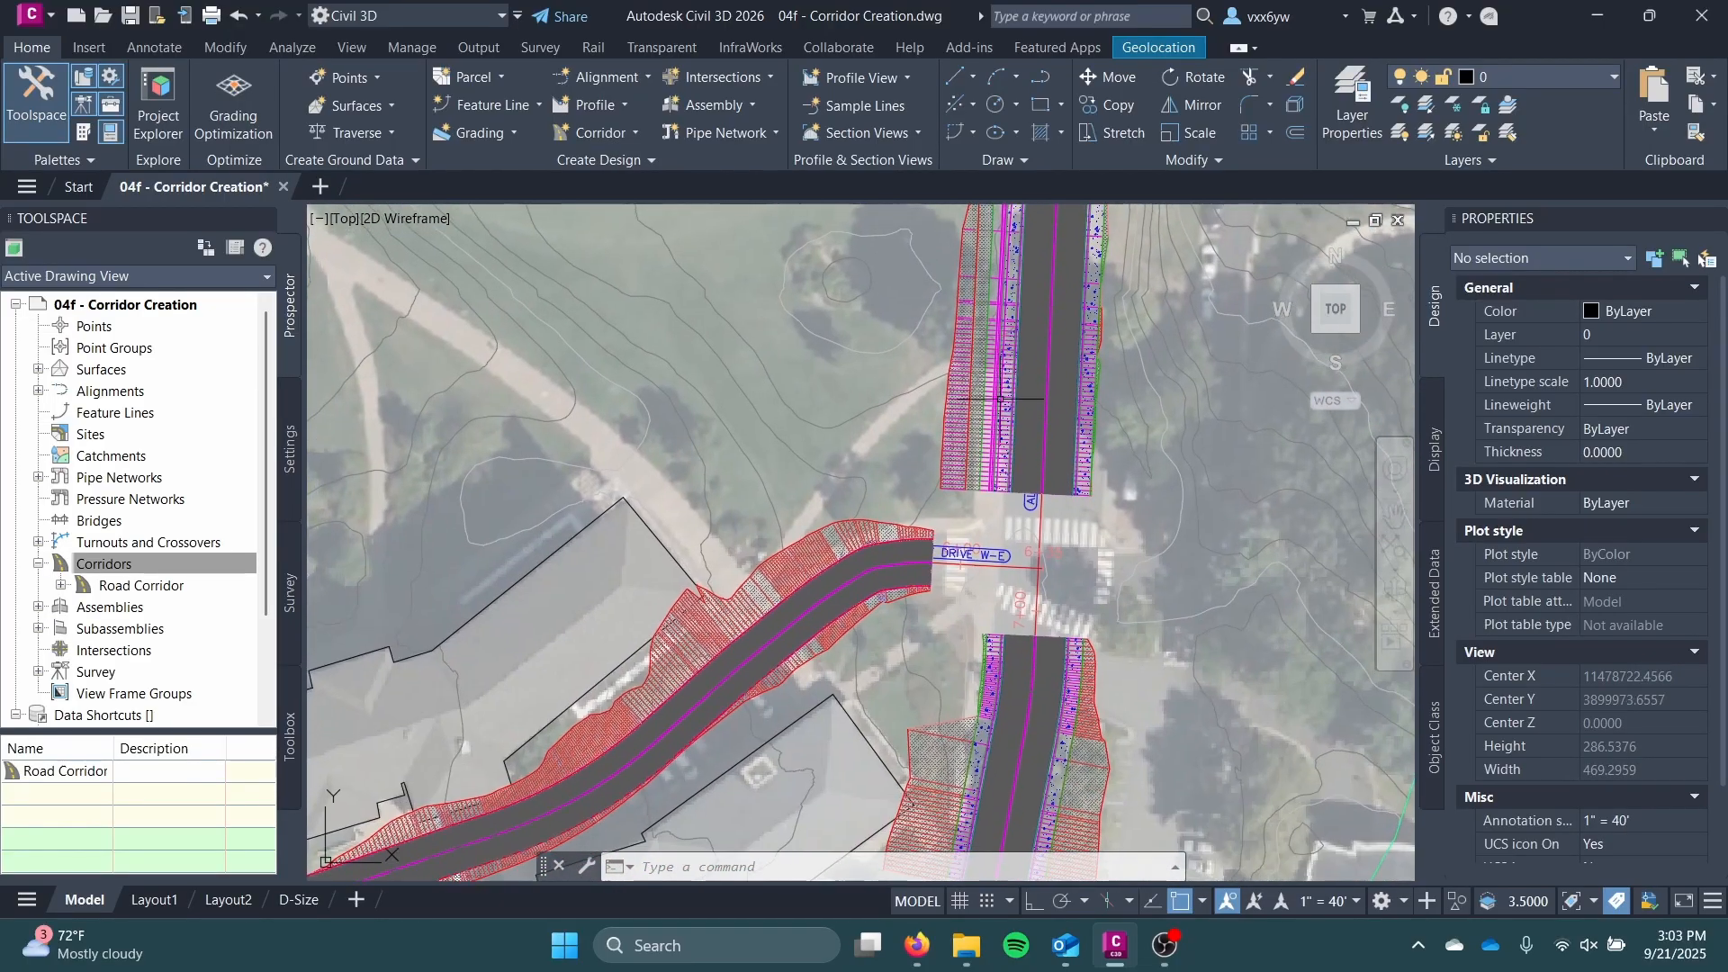